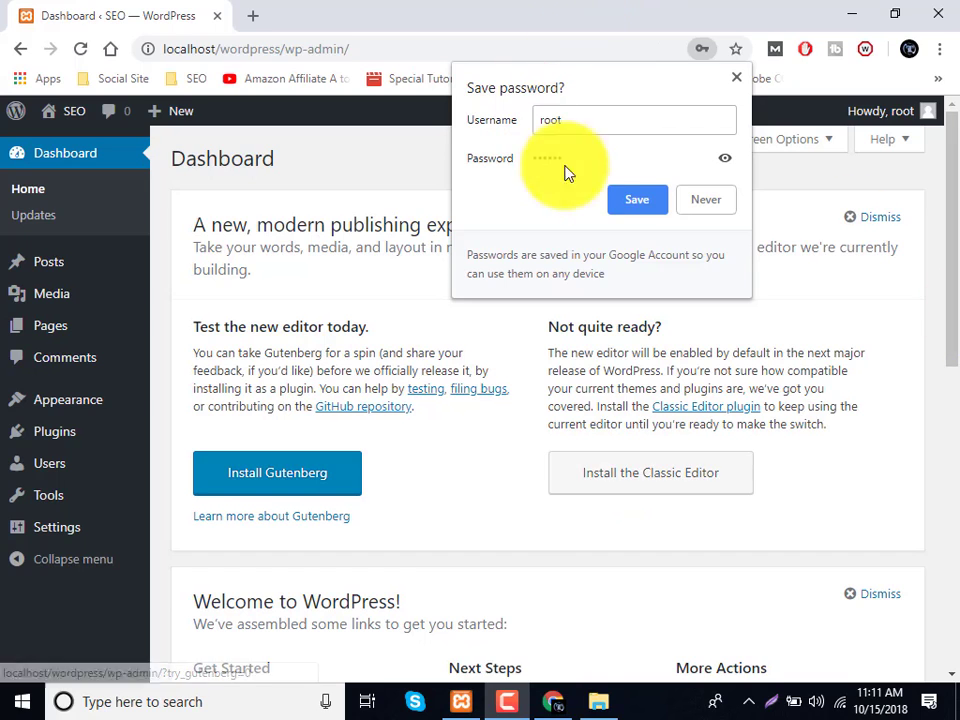
Save the login credentials in the browser.
{"action": "left_click", "coordinate": [626, 203]}
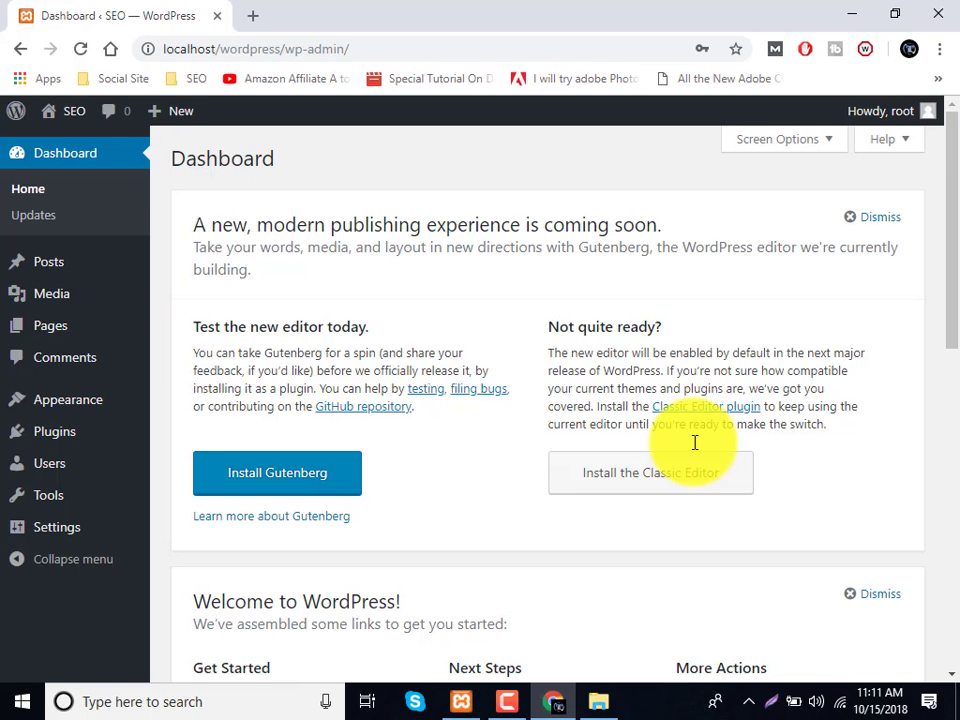
Look over the dashboard's welcome panel, At a Glance, Activity, Quick Draft and Events and News sections.
{"action": "scroll", "coordinate": [594, 321], "scroll_direction": "down", "scroll_amount": 6}
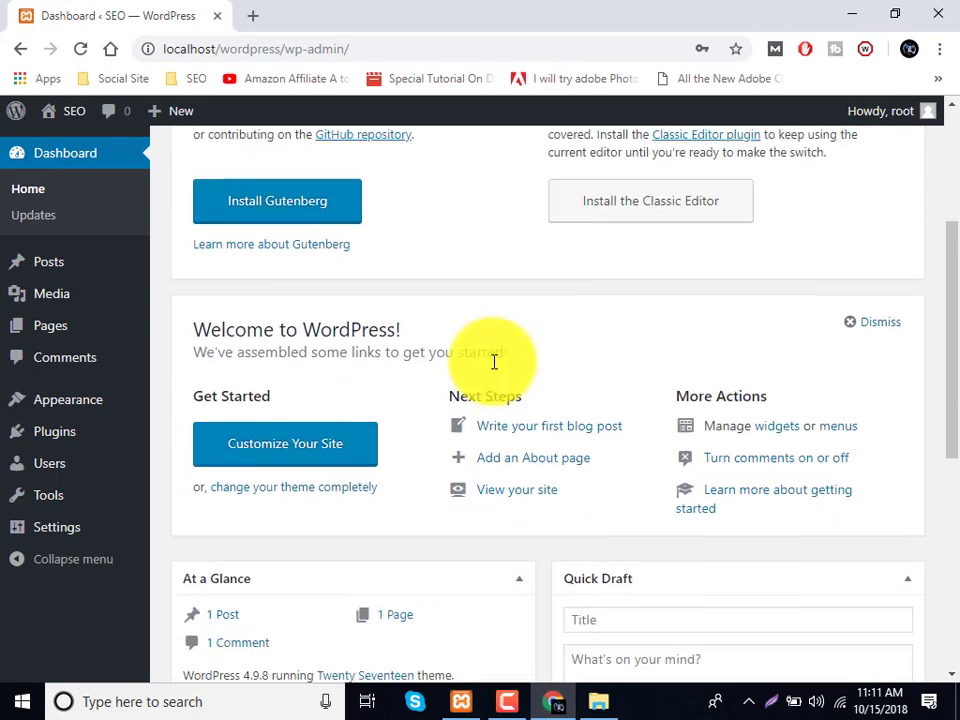
{"action": "scroll", "coordinate": [495, 377], "scroll_direction": "down", "scroll_amount": 3}
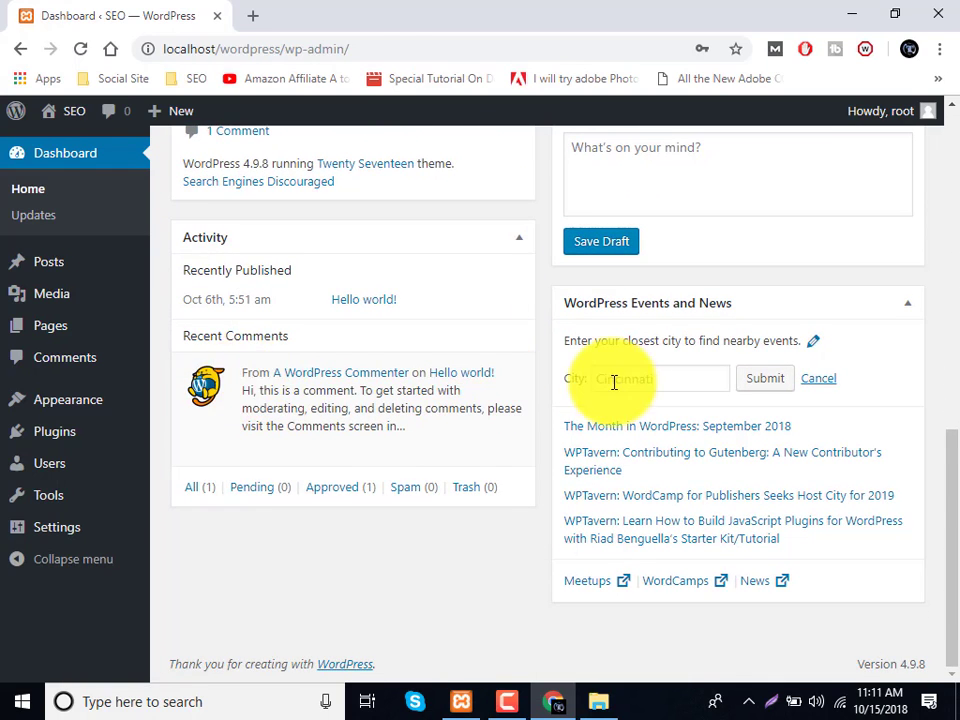
{"action": "scroll", "coordinate": [251, 358], "scroll_direction": "up", "scroll_amount": 5}
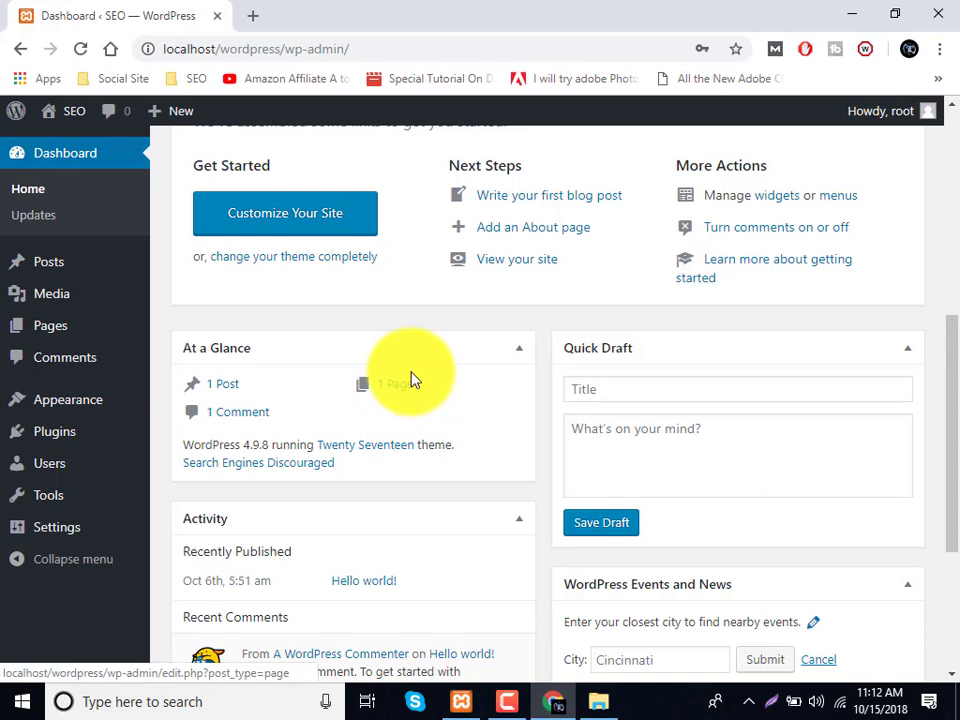
{"action": "scroll", "coordinate": [400, 400], "scroll_direction": "down", "scroll_amount": 1}
{"action": "scroll", "coordinate": [253, 479], "scroll_direction": "down", "scroll_amount": 1}
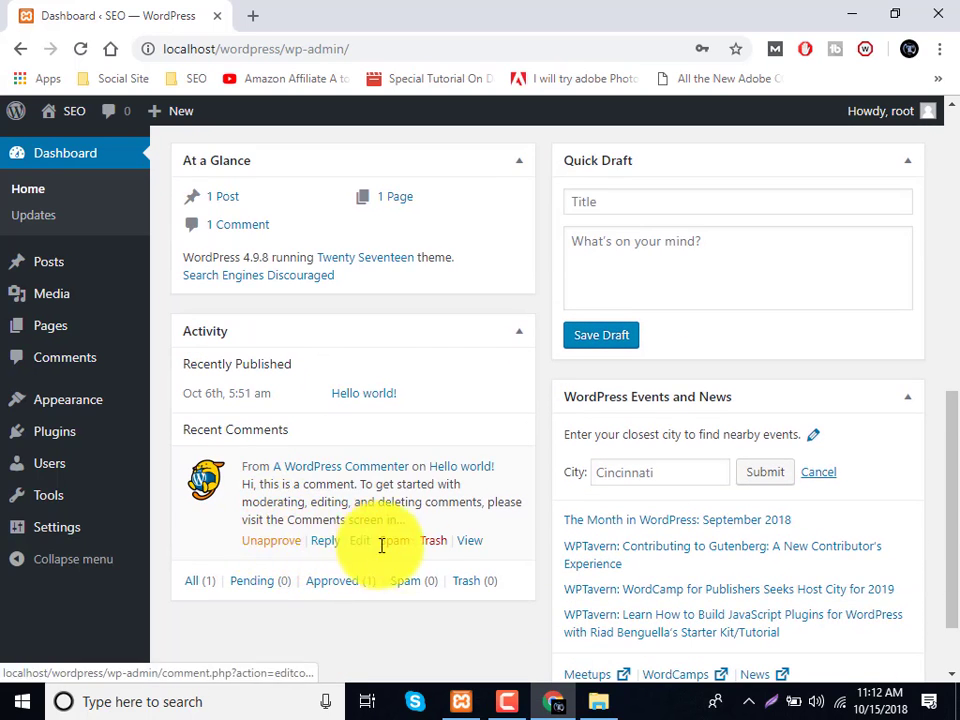
{"action": "scroll", "coordinate": [576, 500], "scroll_direction": "up", "scroll_amount": 1}
{"action": "scroll", "coordinate": [575, 497], "scroll_direction": "up", "scroll_amount": 7}
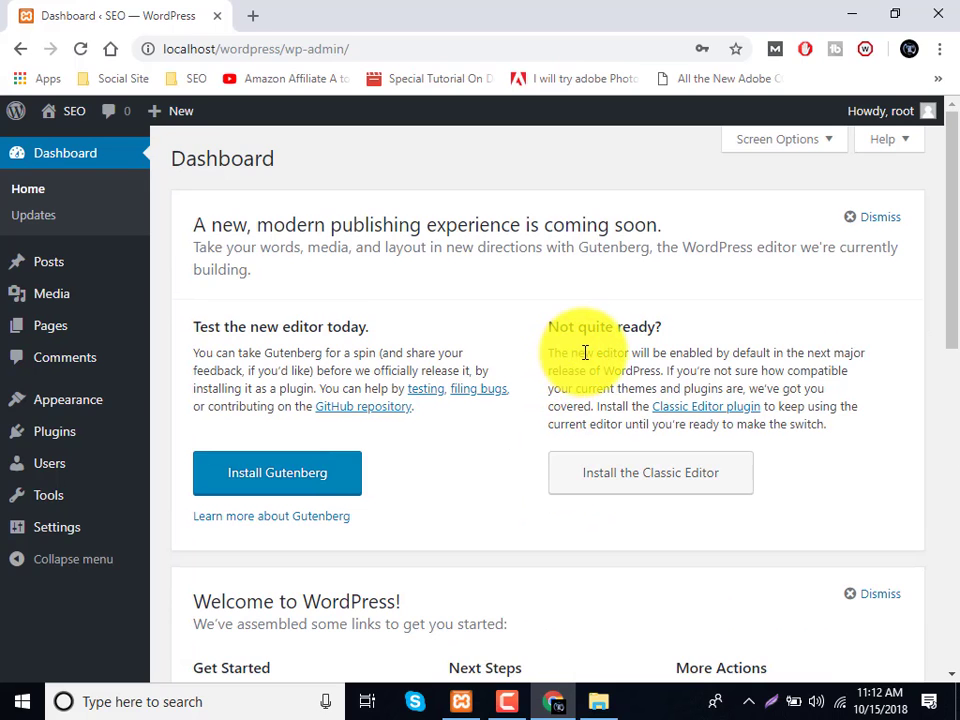
Reload the dashboard home and recheck for available WordPress updates.
{"action": "left_click", "coordinate": [38, 194]}
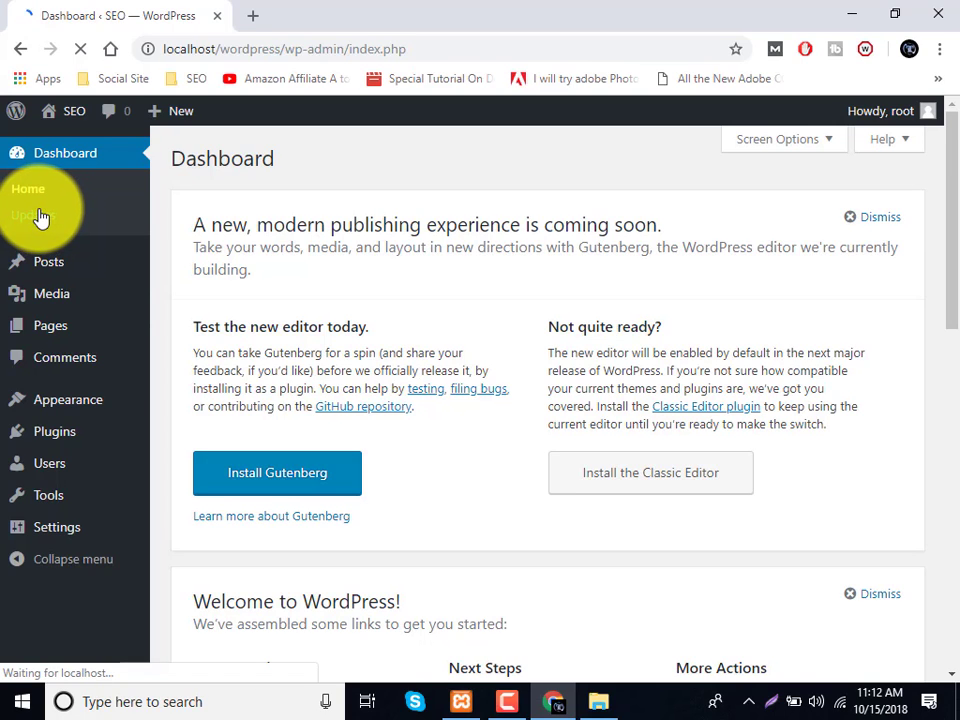
{"action": "left_click", "coordinate": [40, 217]}
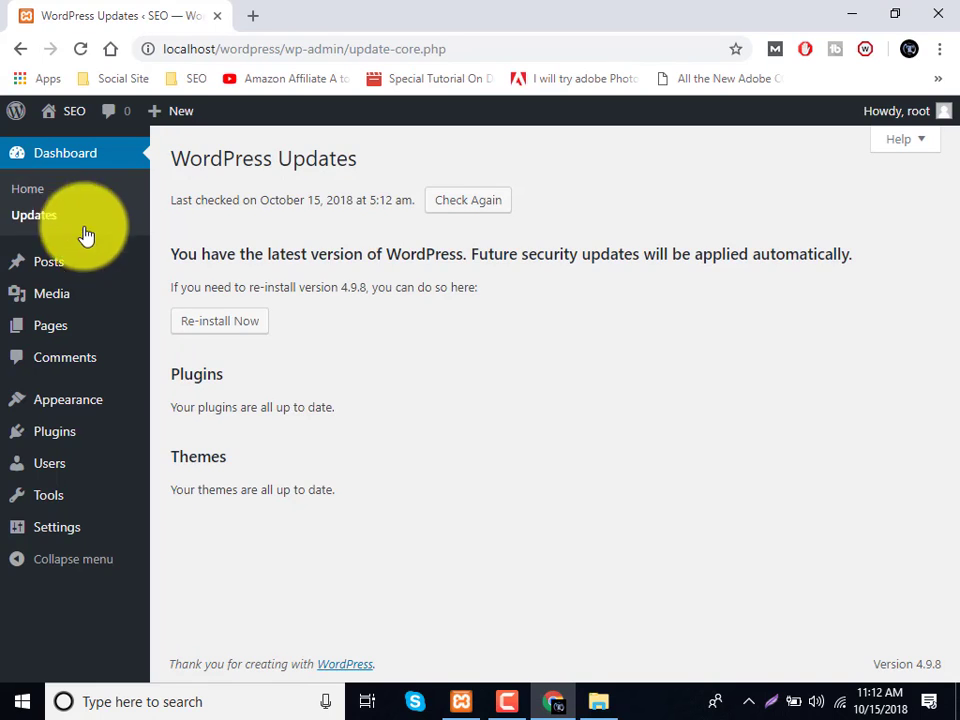
{"action": "left_click", "coordinate": [472, 205]}
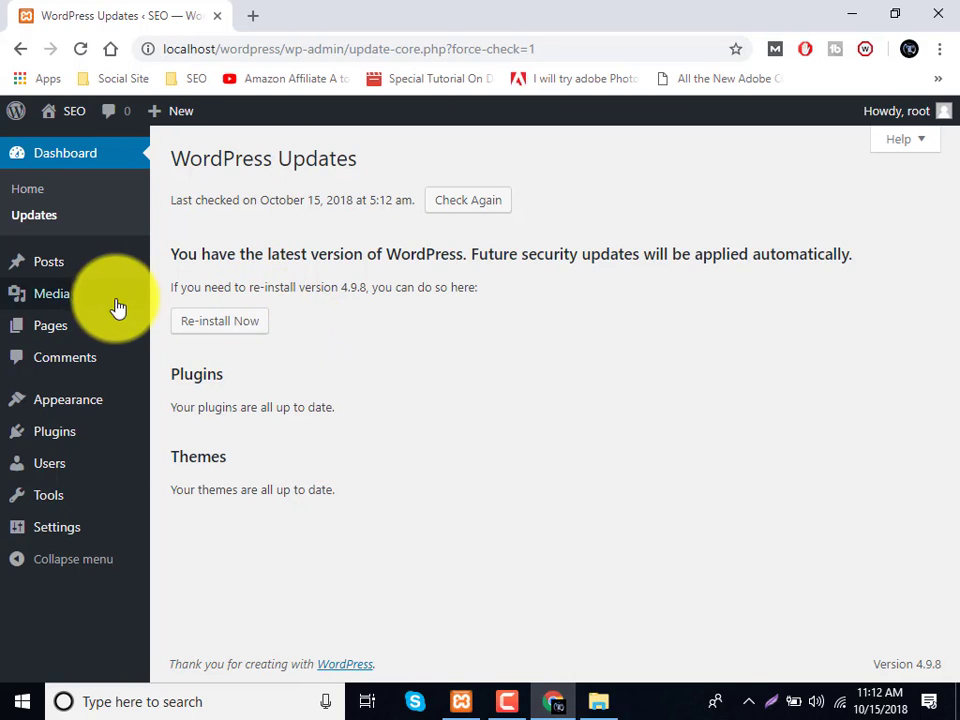
Open the list of posts and look through the live site in a separate browser tab.
{"action": "left_click", "coordinate": [69, 274]}
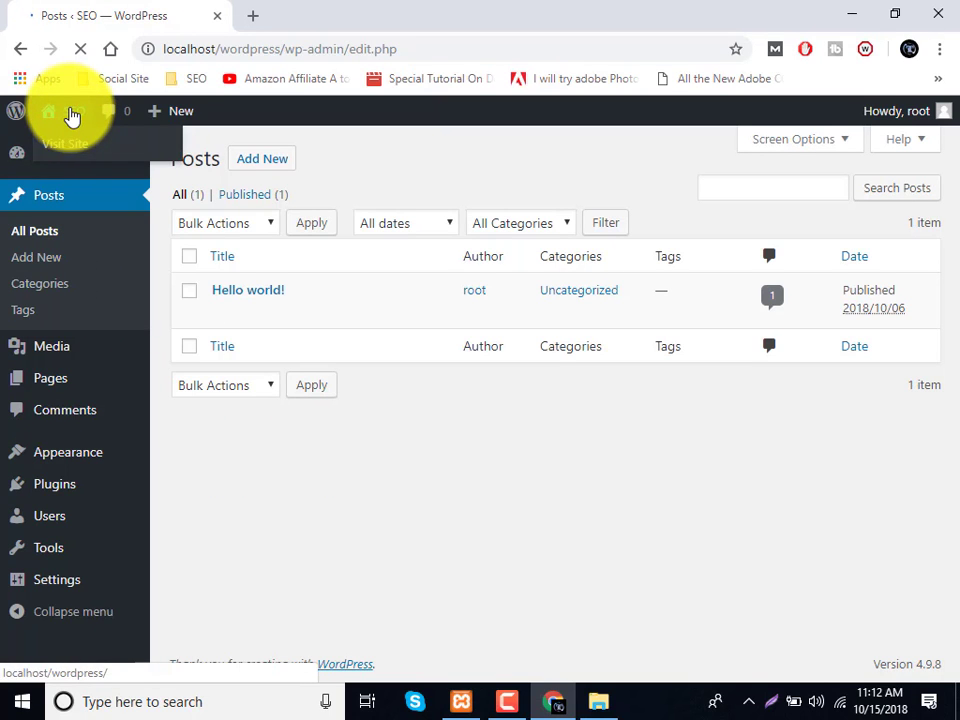
{"action": "mouse_move", "coordinate": [64, 122]}
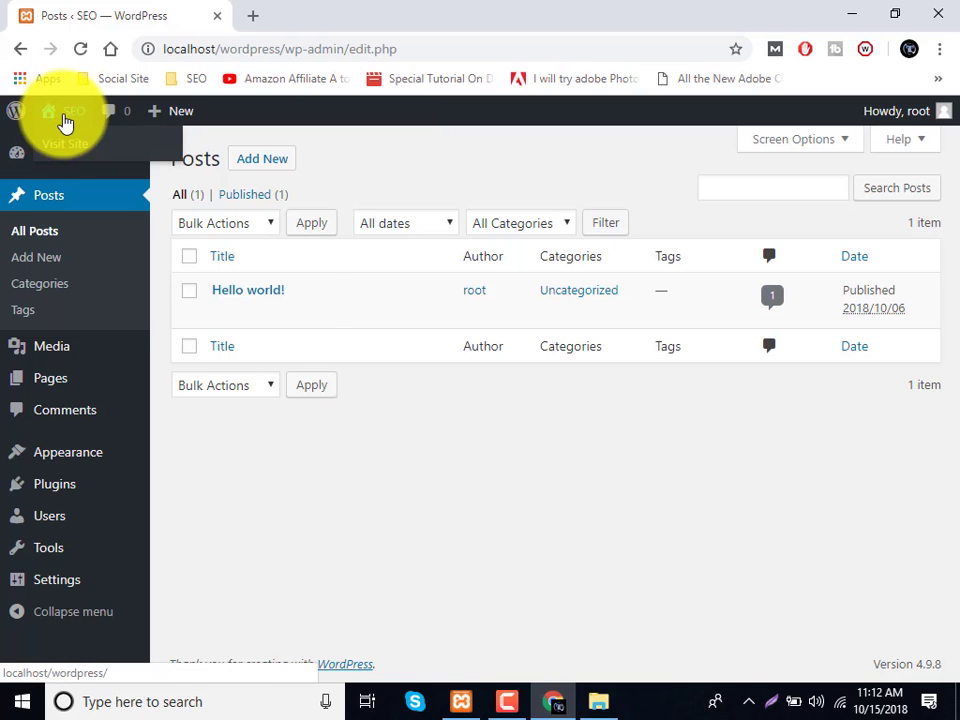
{"action": "right_click", "coordinate": [70, 153]}
{"action": "left_click", "coordinate": [88, 165]}
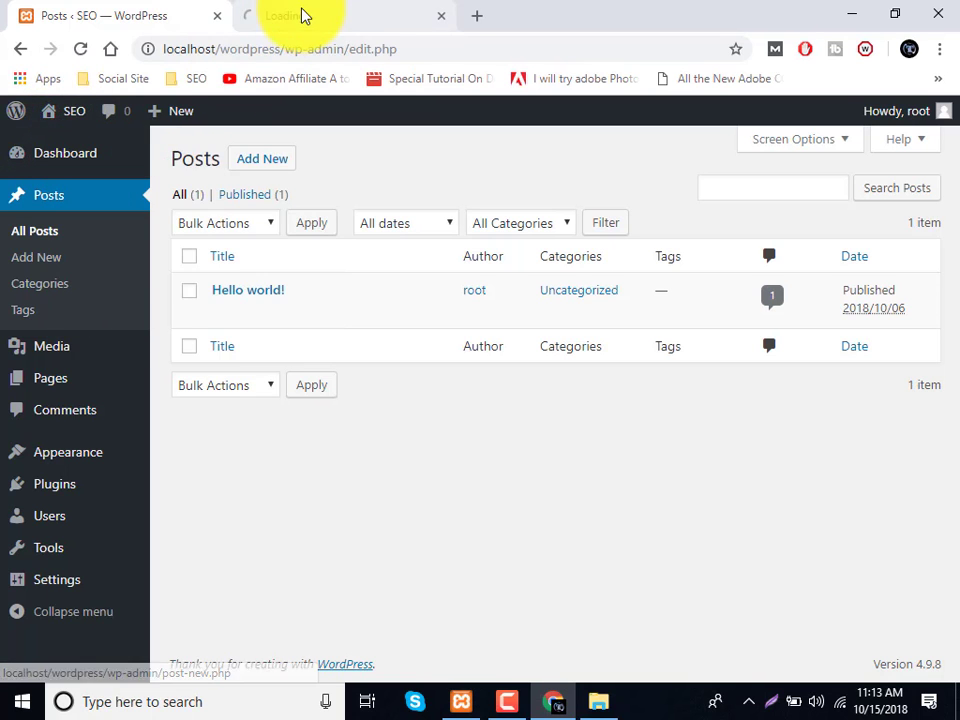
{"action": "left_click", "coordinate": [299, 16]}
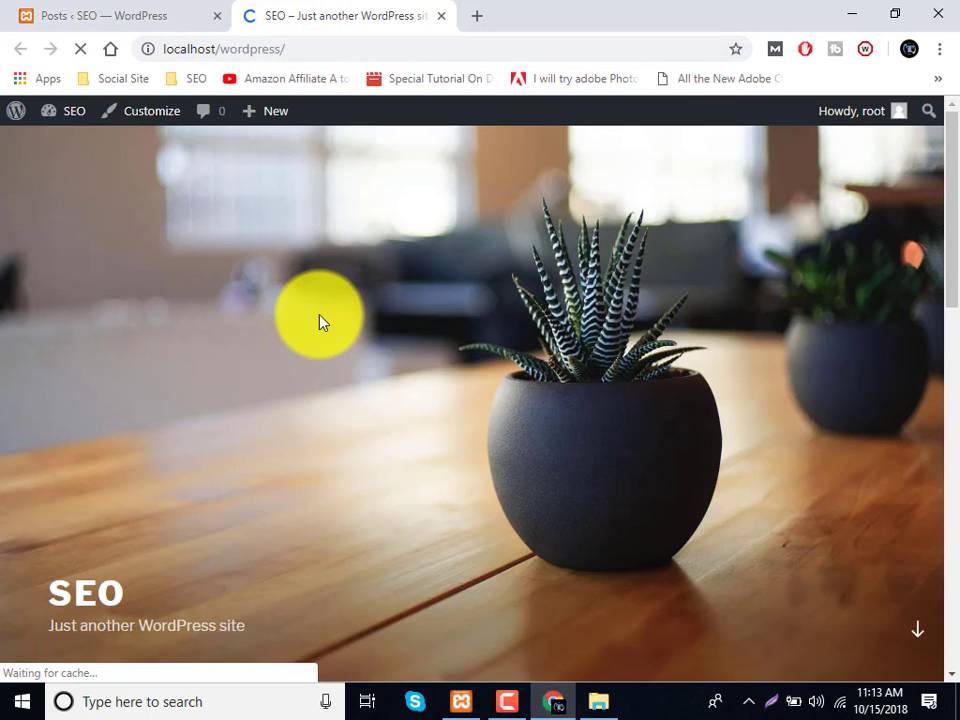
{"action": "scroll", "coordinate": [321, 321], "scroll_direction": "down", "scroll_amount": 10}
{"action": "scroll", "coordinate": [321, 321], "scroll_direction": "down", "scroll_amount": 5}
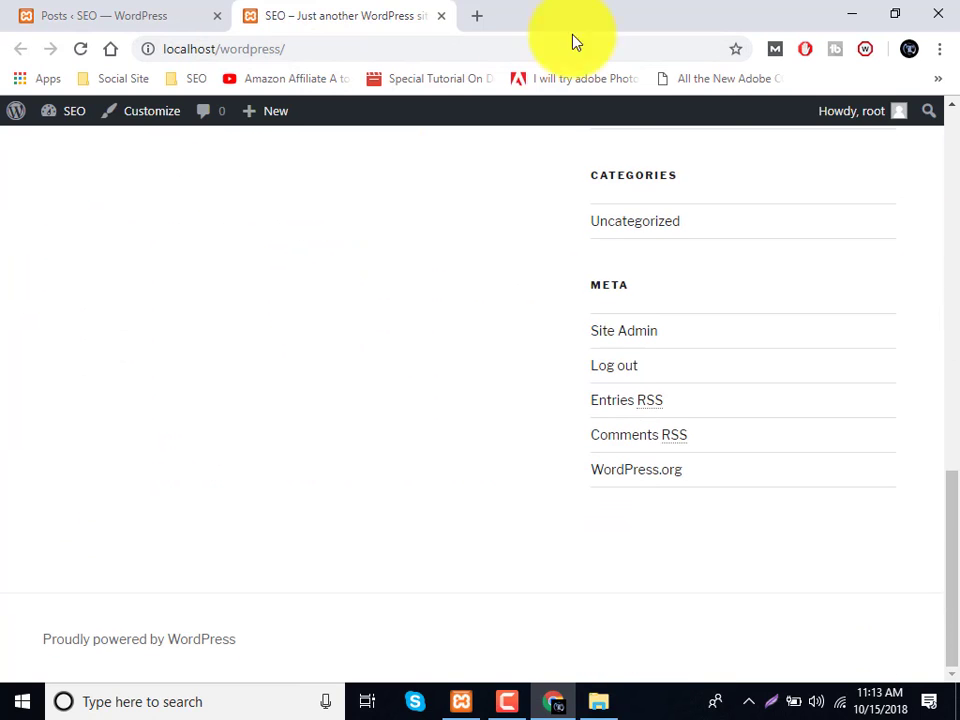
Search Google for "dummy text" in a new tab and open the Dummy Text Generator result.
{"action": "left_click", "coordinate": [476, 17]}
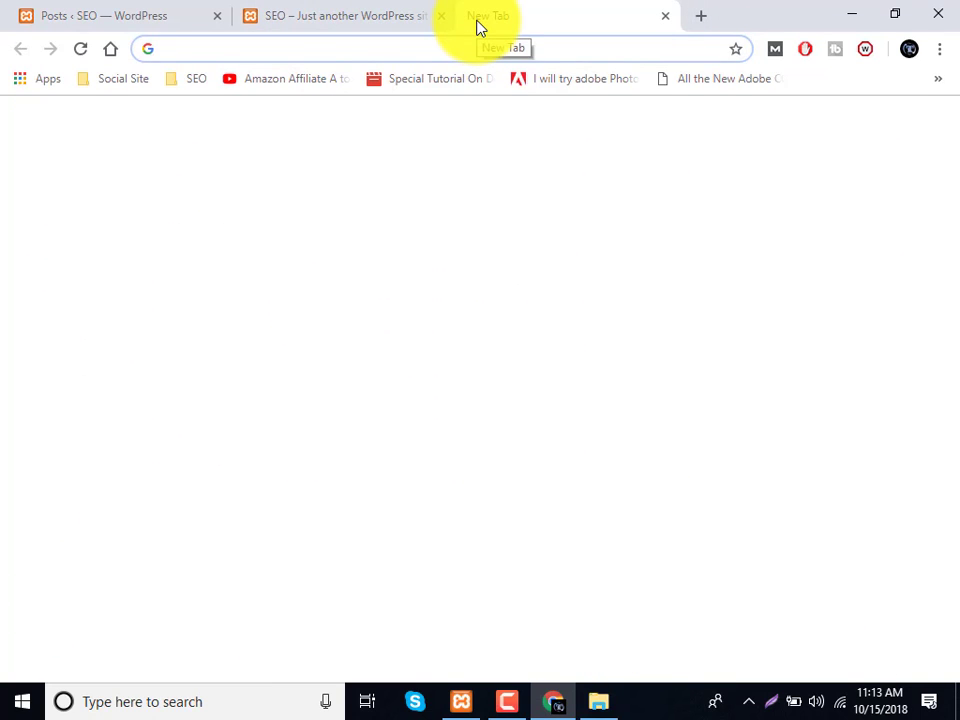
{"action": "type", "text": "lo"}
{"action": "key", "text": "BackSpace"}
{"action": "key", "text": "BackSpace"}
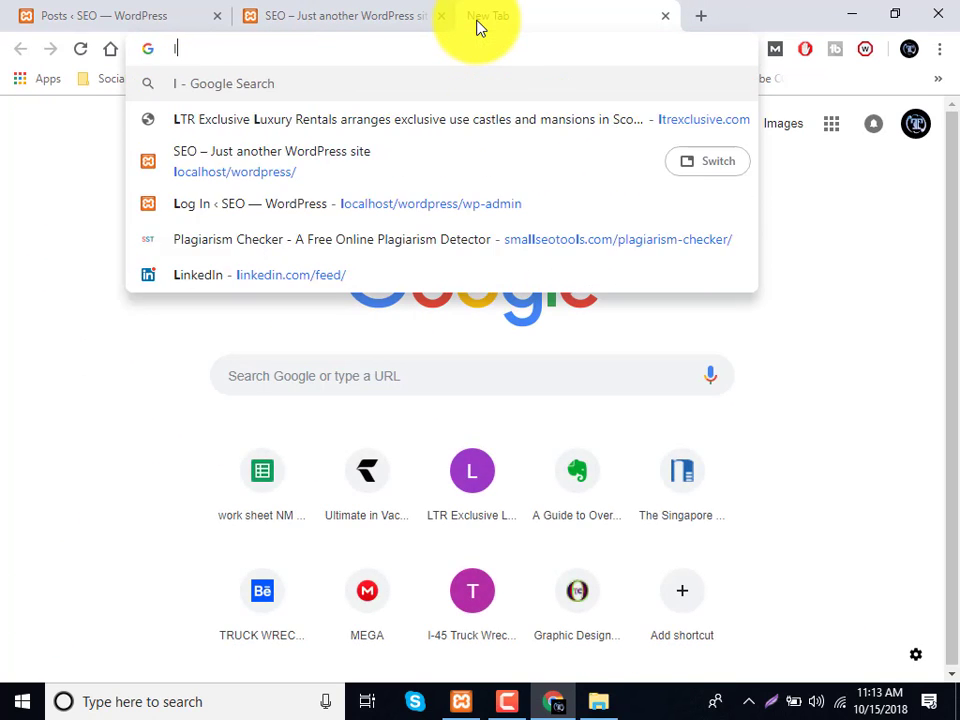
{"action": "key", "text": "BackSpace"}
{"action": "type", "text": "dumm"}
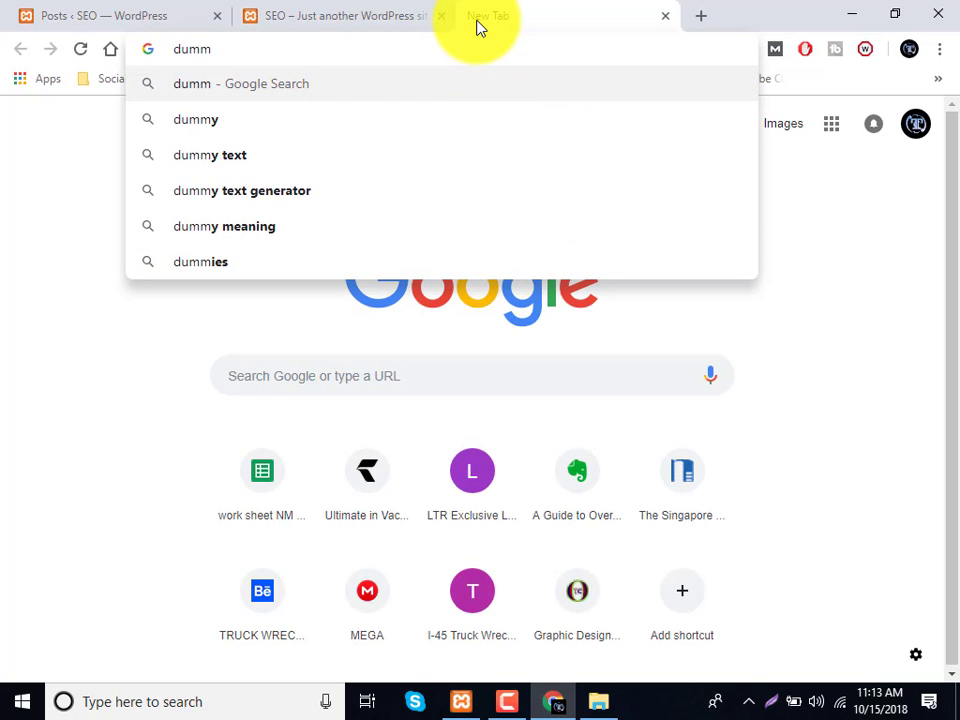
{"action": "key", "text": "Down"}
{"action": "key", "text": "Down"}
{"action": "key", "text": "Return"}
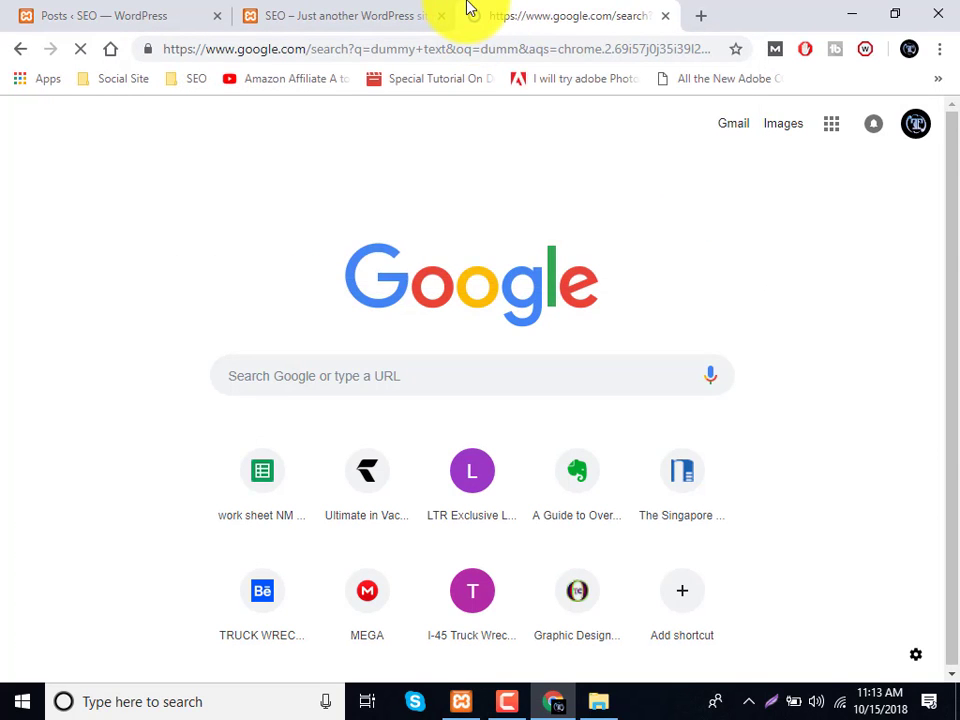
{"action": "left_click", "coordinate": [210, 272]}
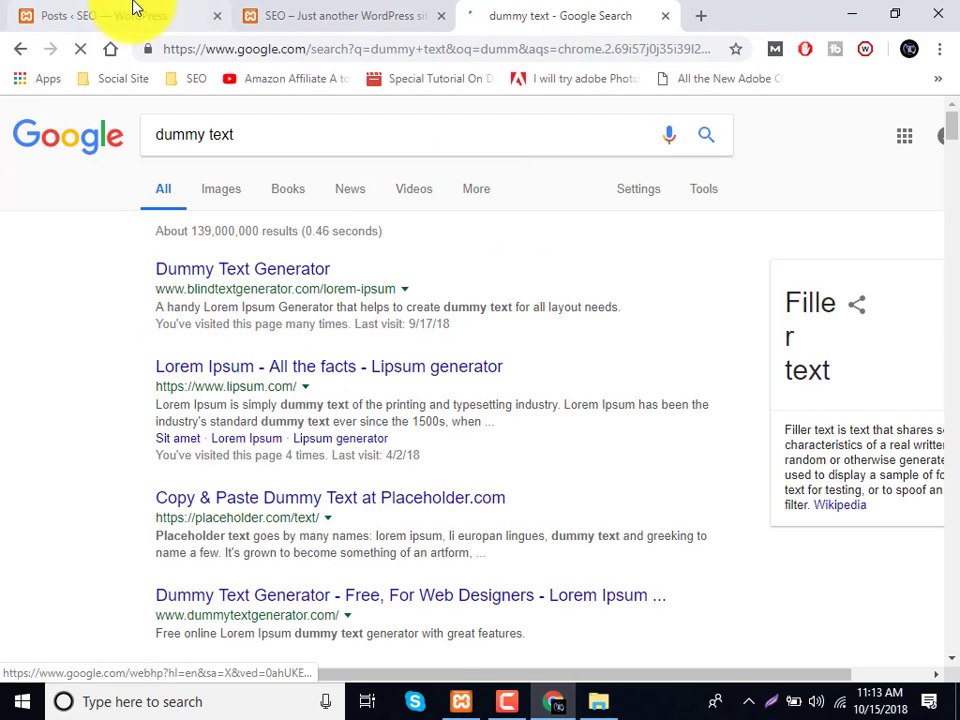
Start a new WordPress post and place the cursor in its body.
{"action": "left_click", "coordinate": [133, 12]}
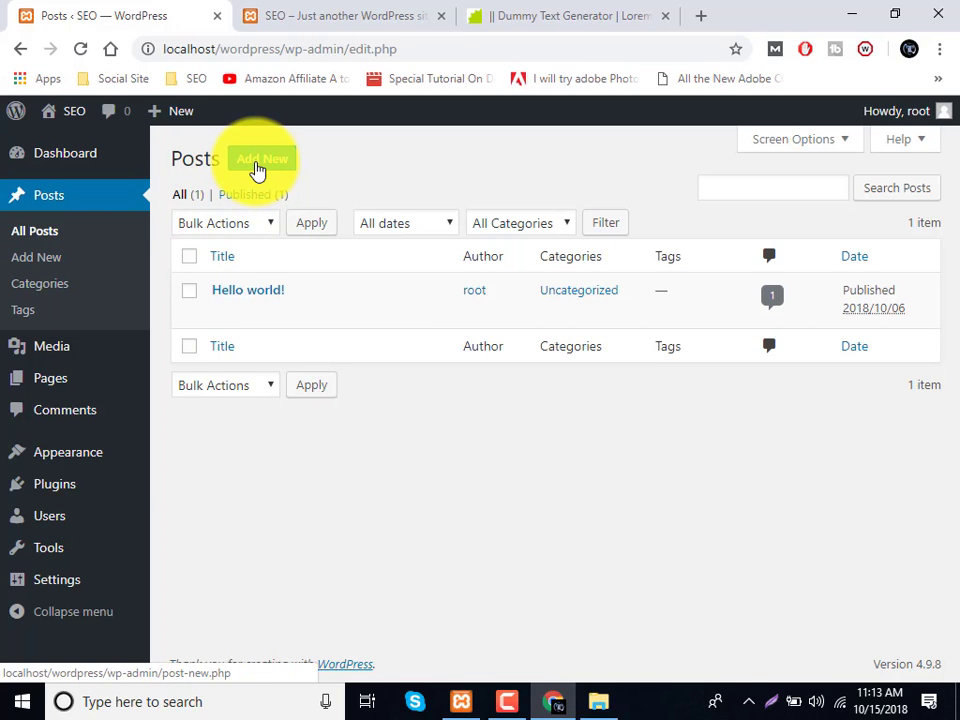
{"action": "left_click", "coordinate": [257, 170]}
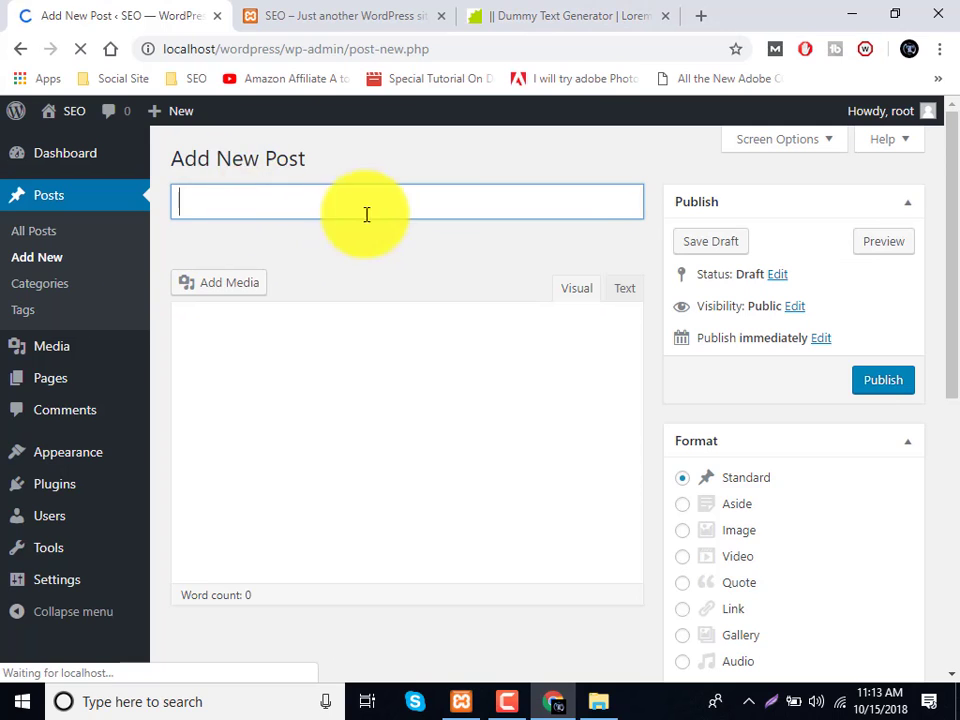
{"action": "left_click", "coordinate": [220, 426]}
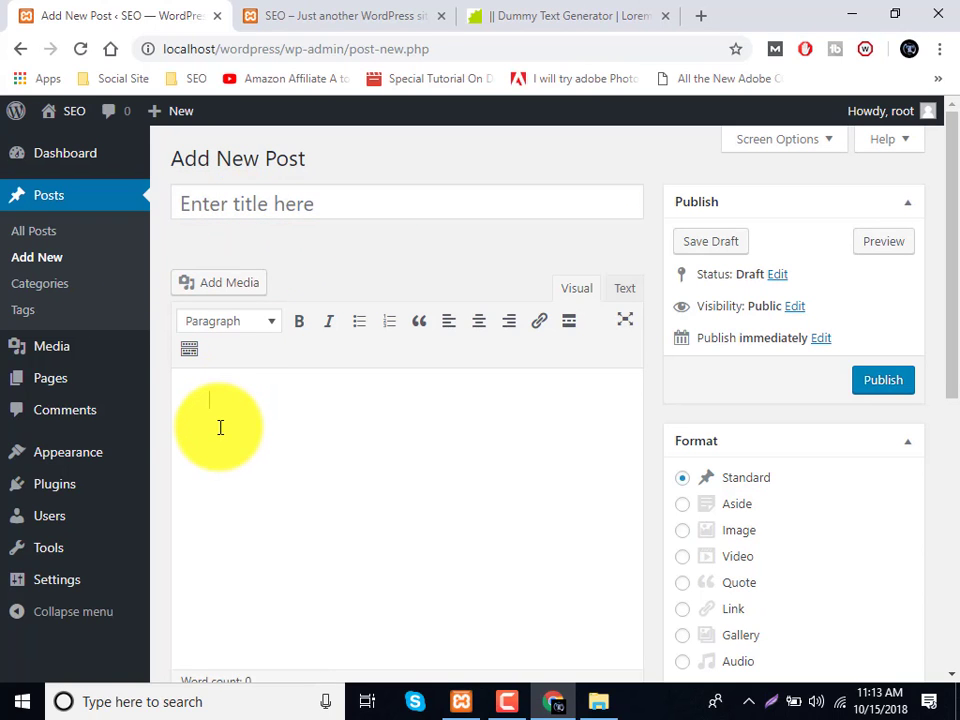
Select "Lorem ipsum dolor sit amet," in the generated dummy text and enter "evernote" as the post title.
{"action": "left_click", "coordinate": [621, 10]}
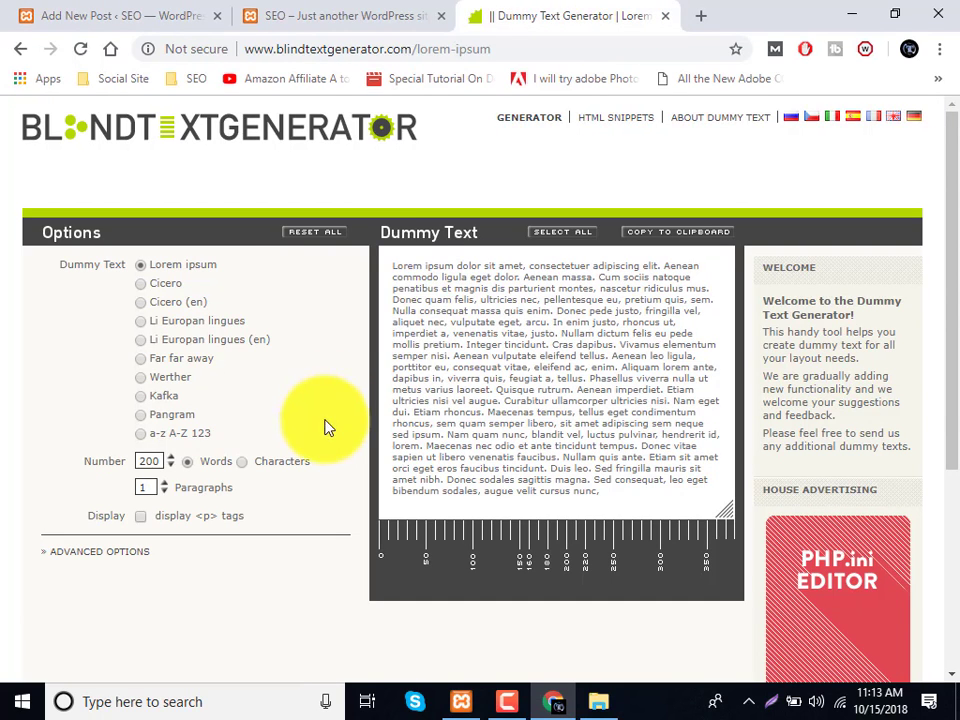
{"action": "left_click_drag", "start_coordinate": [394, 267], "coordinate": [527, 263]}
{"action": "left_click", "coordinate": [293, 9]}
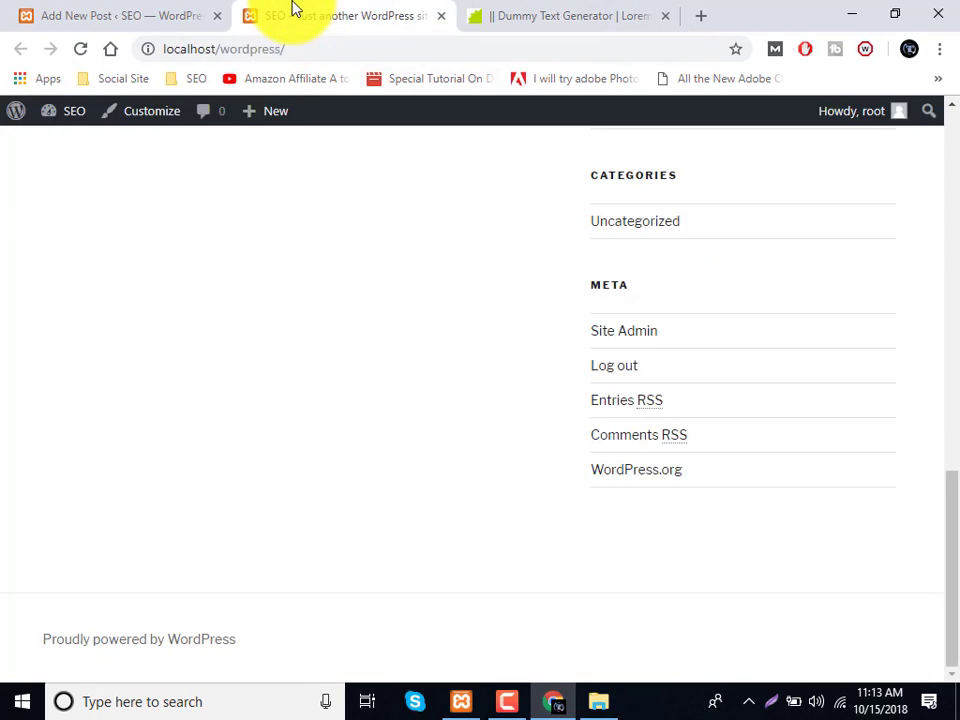
{"action": "left_click", "coordinate": [168, 12]}
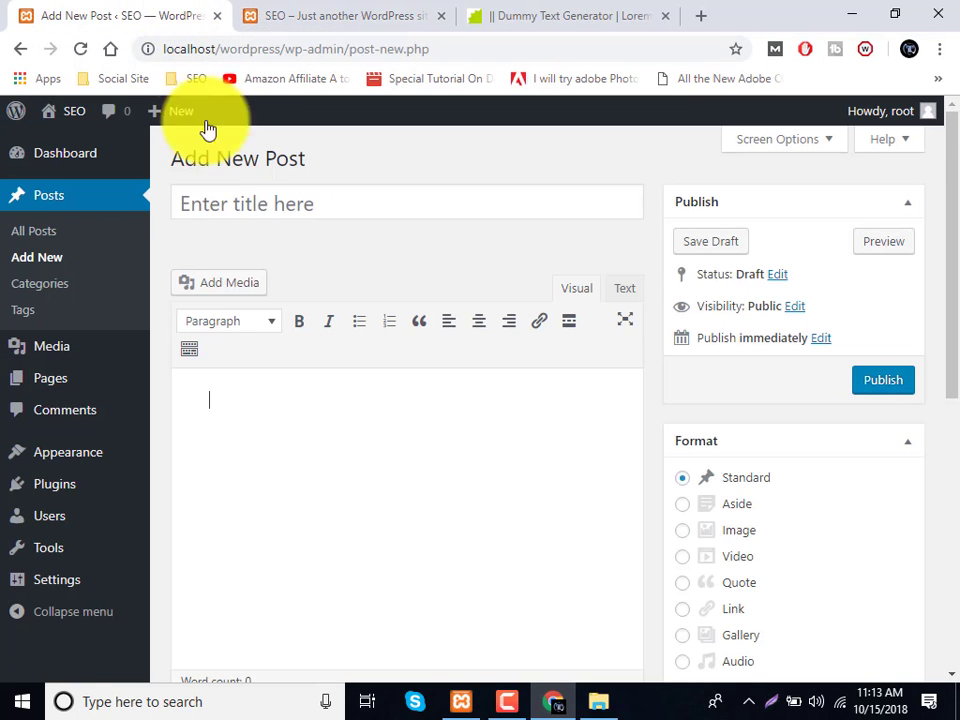
{"action": "left_click", "coordinate": [249, 197]}
{"action": "type", "text": "evernote"}
Copy the selected dummy phrase and replace the post title with "Lorem ipsum dolor sit amet", without the trailing comma.
{"action": "left_click", "coordinate": [568, 12]}
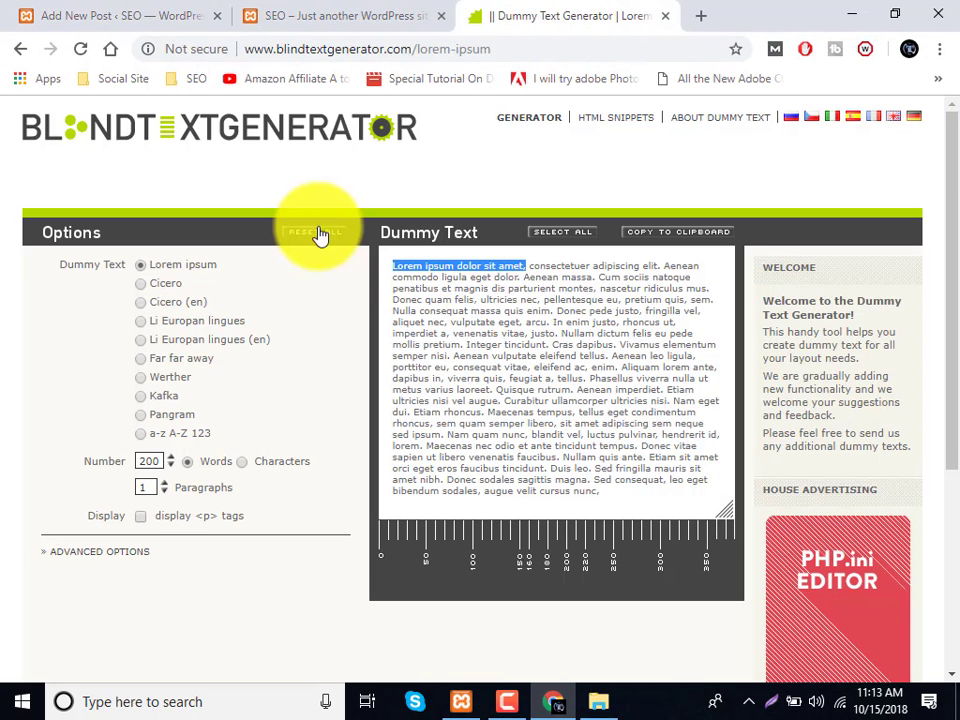
{"action": "key", "text": "ctrl+c"}
{"action": "left_click", "coordinate": [86, 12]}
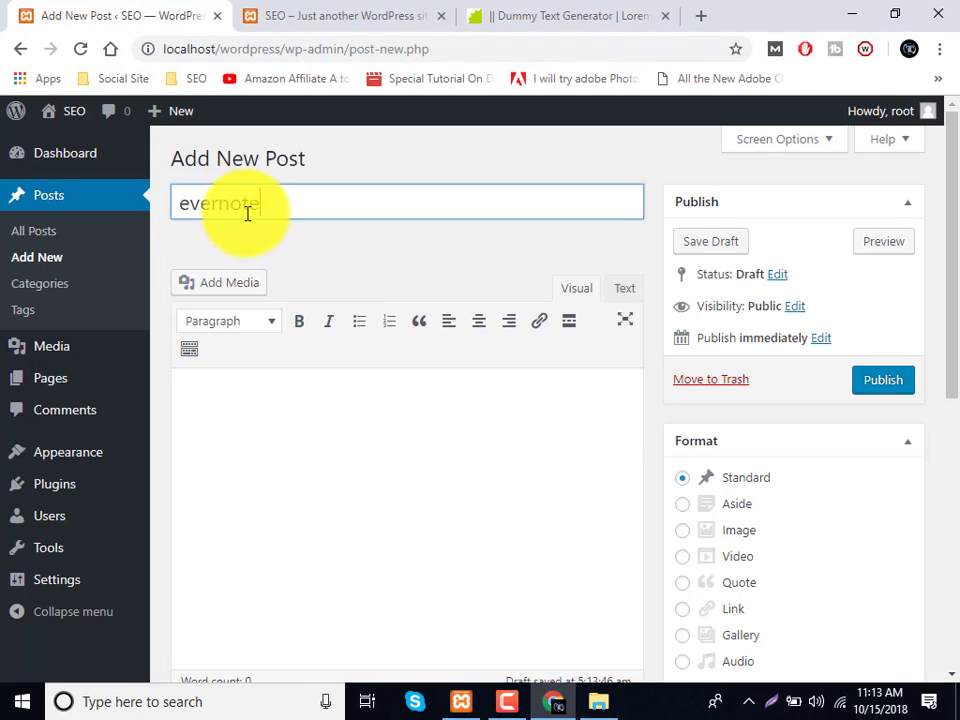
{"action": "double_click", "coordinate": [246, 206]}
{"action": "key", "text": "ctrl+v"}
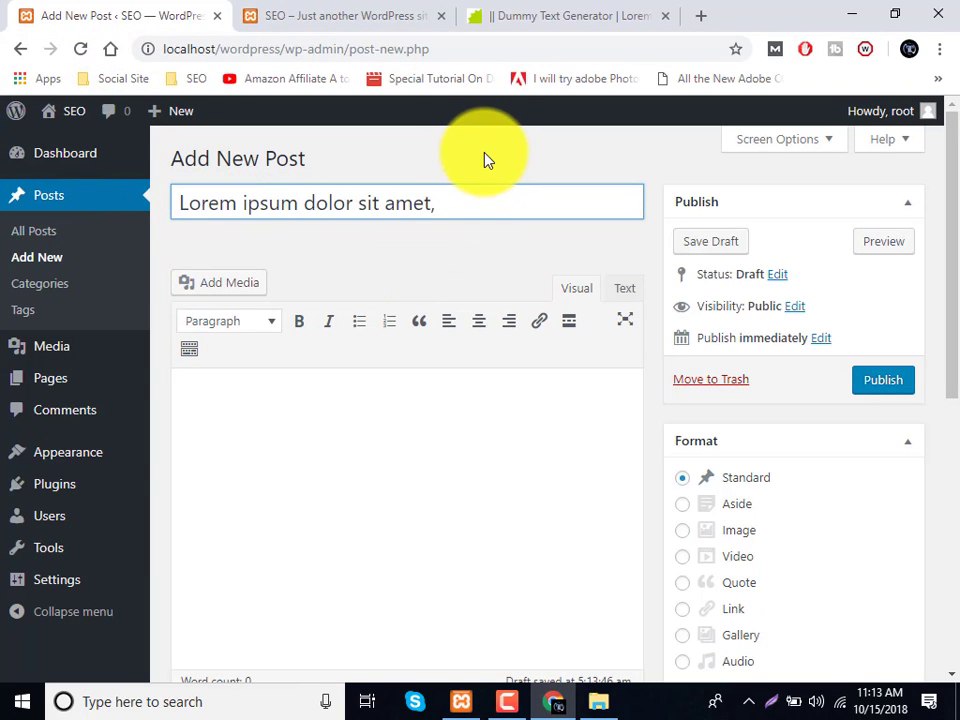
{"action": "key", "text": "BackSpace"}
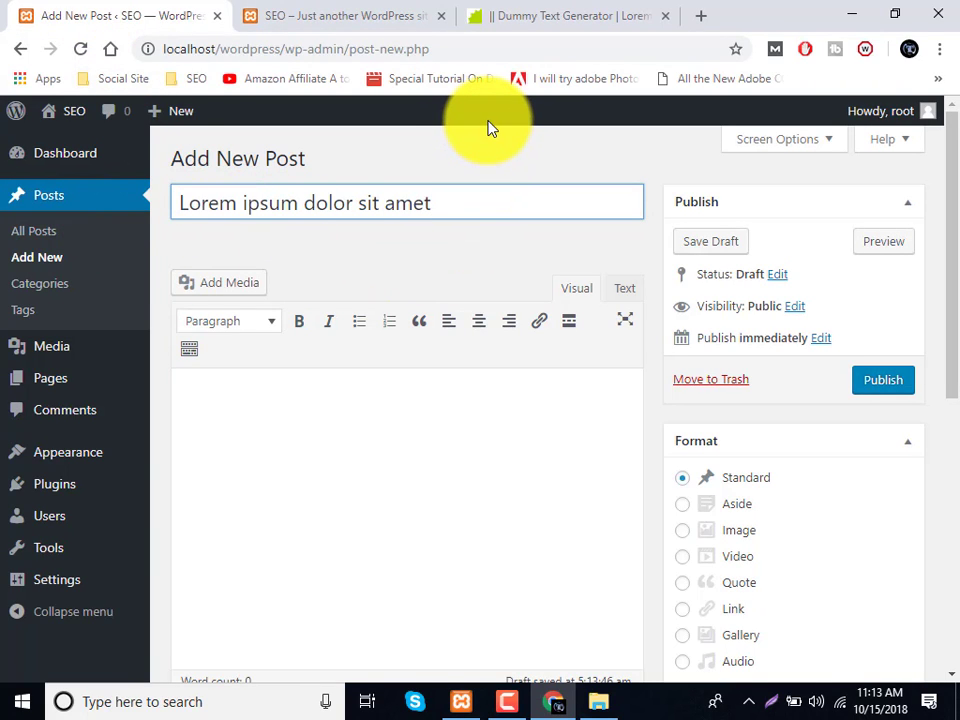
Copy the dummy text from "commodo ligula" to its end and paste it into the post body.
{"action": "left_click", "coordinate": [583, 13]}
{"action": "left_click", "coordinate": [600, 481]}
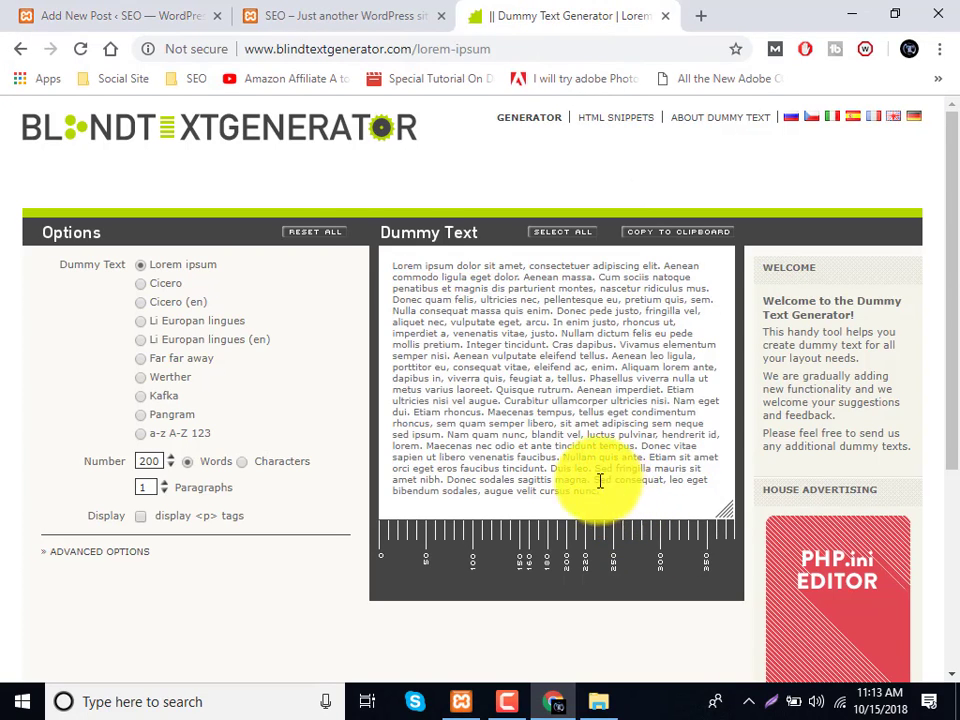
{"action": "left_click_drag", "start_coordinate": [600, 481], "coordinate": [392, 265]}
{"action": "left_click", "coordinate": [80, 15]}
{"action": "left_click", "coordinate": [400, 530]}
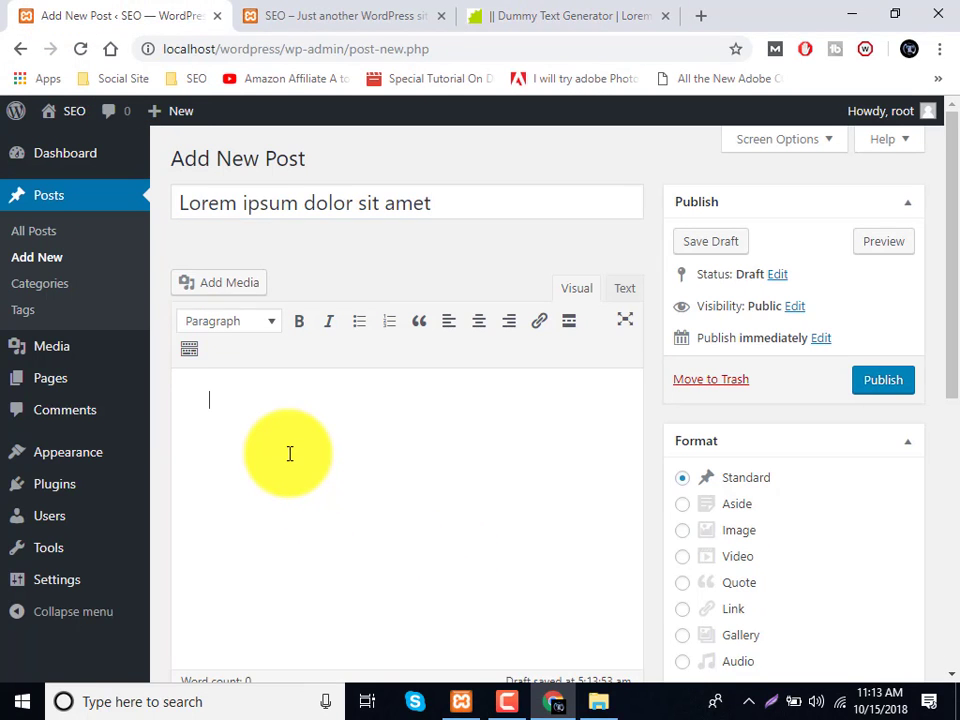
{"action": "key", "text": "ctrl+v"}
Add another copy of the dummy text as a separate paragraph below the first one in the post body.
{"action": "key", "text": "Return"}
{"action": "key", "text": "Return"}
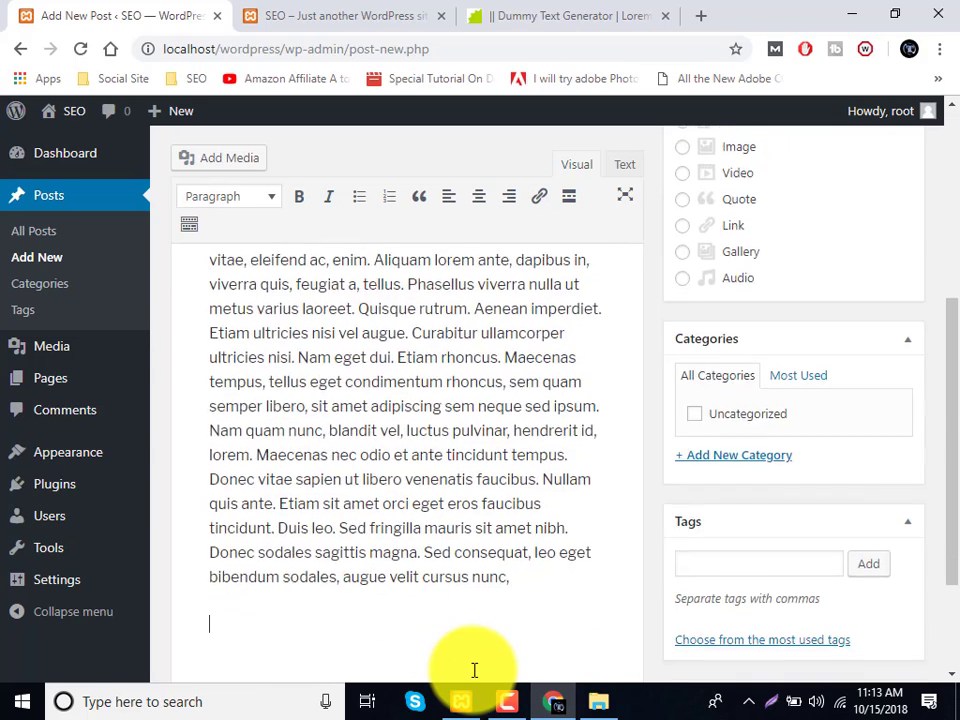
{"action": "key", "text": "ctrl+v"}
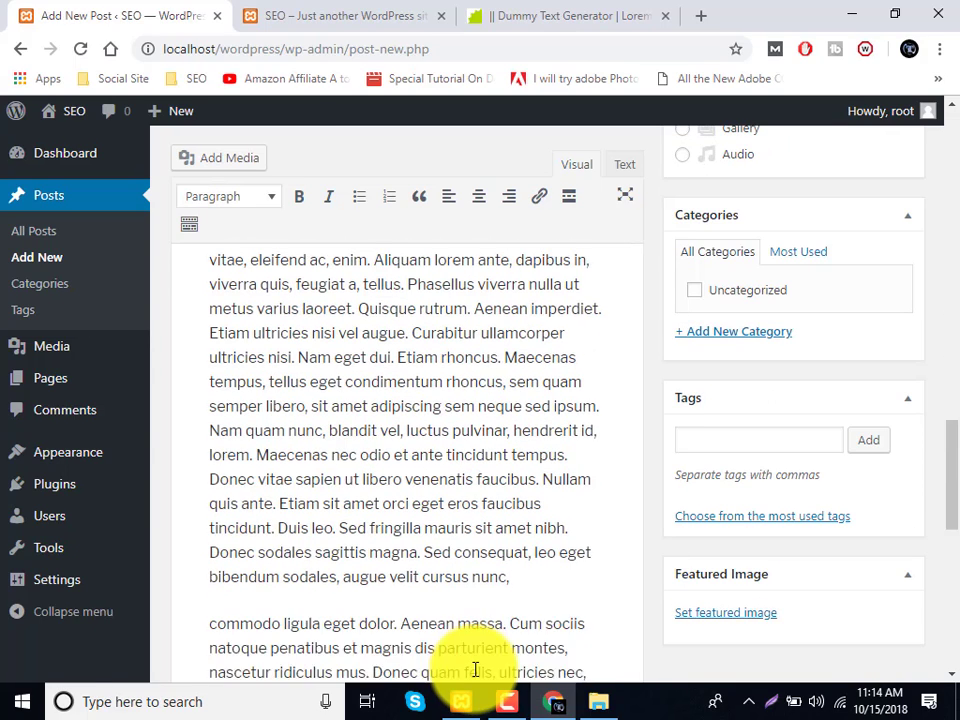
{"action": "key", "text": "ctrl+z"}
{"action": "key", "text": "ctrl+z"}
{"action": "key", "text": "ctrl+z"}
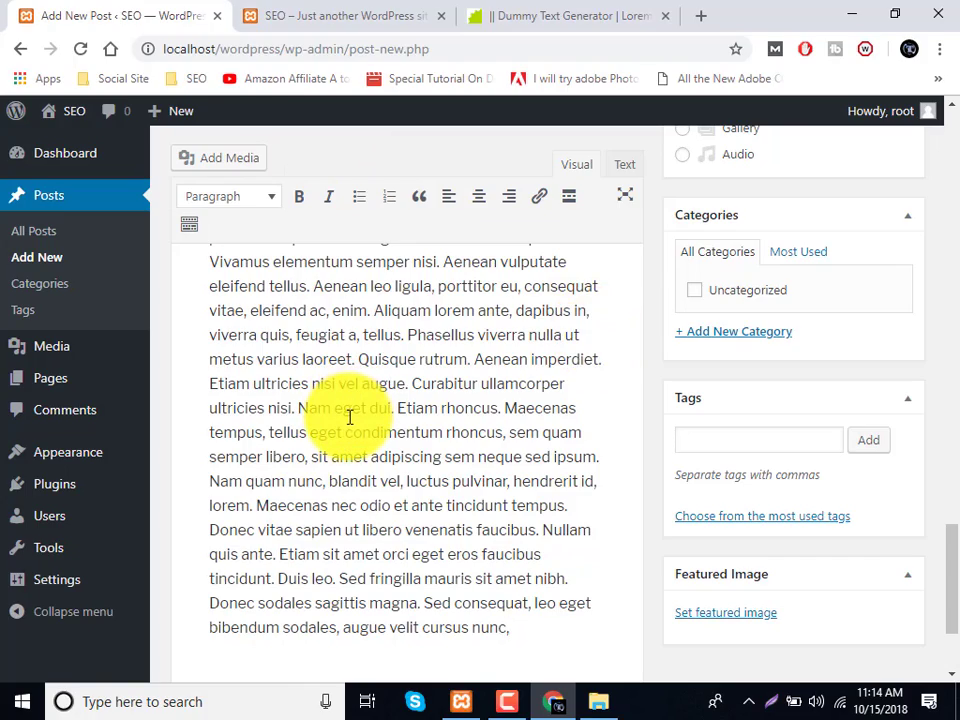
{"action": "key", "text": "ctrl+v"}
{"action": "scroll", "coordinate": [278, 210], "scroll_direction": "down", "scroll_amount": 3}
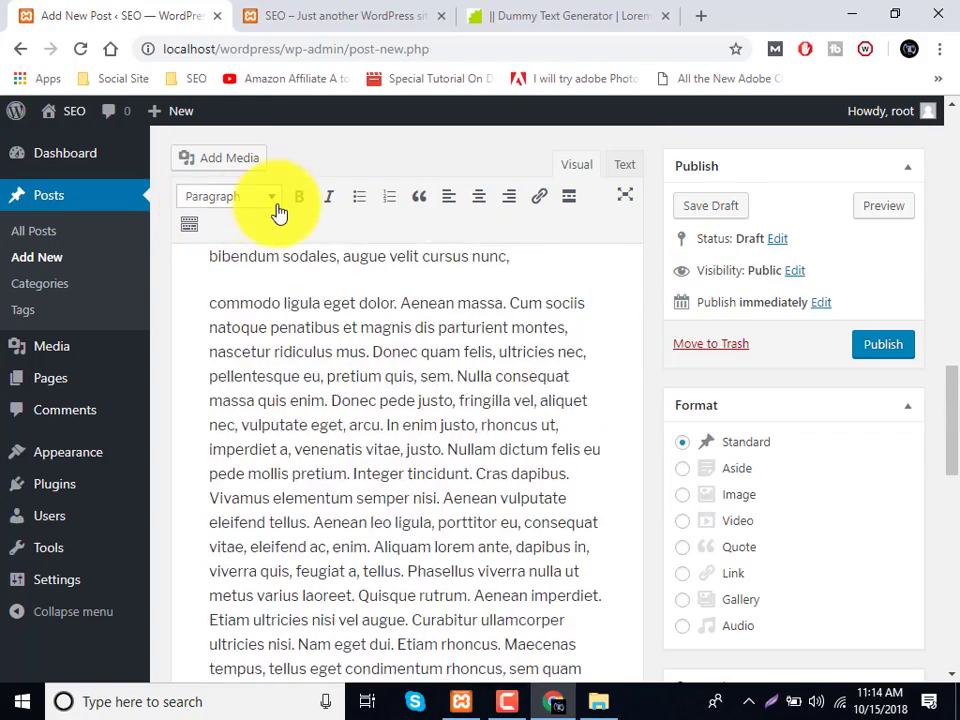
Add an empty line between the two dummy text paragraphs in the post body.
{"action": "scroll", "coordinate": [268, 375], "scroll_direction": "up", "scroll_amount": 1}
{"action": "scroll", "coordinate": [188, 608], "scroll_direction": "down", "scroll_amount": 4}
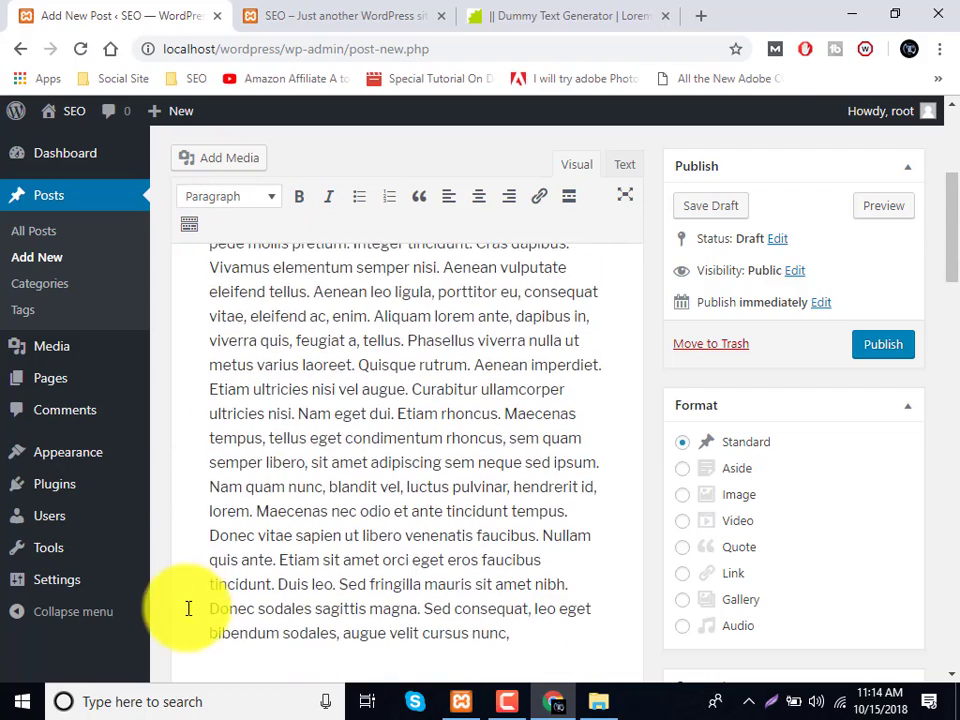
{"action": "scroll", "coordinate": [230, 560], "scroll_direction": "down", "scroll_amount": 3}
{"action": "left_click", "coordinate": [242, 501]}
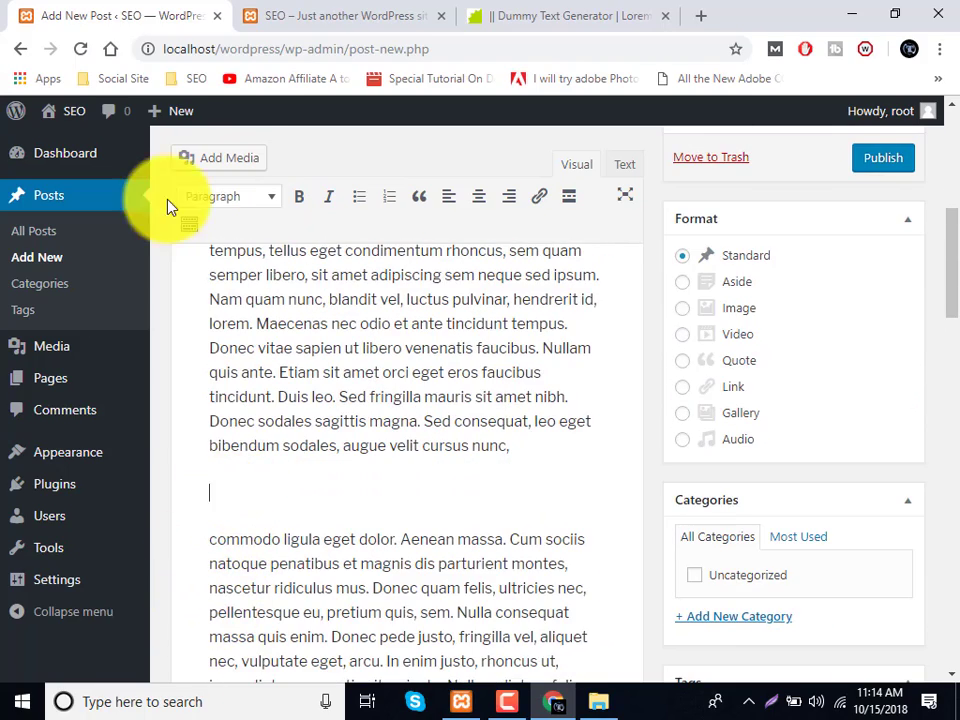
Upload the images live.png, fb cover page .png, fb.jpg and fb.png from drive D: to the media library.
{"action": "left_click", "coordinate": [225, 163]}
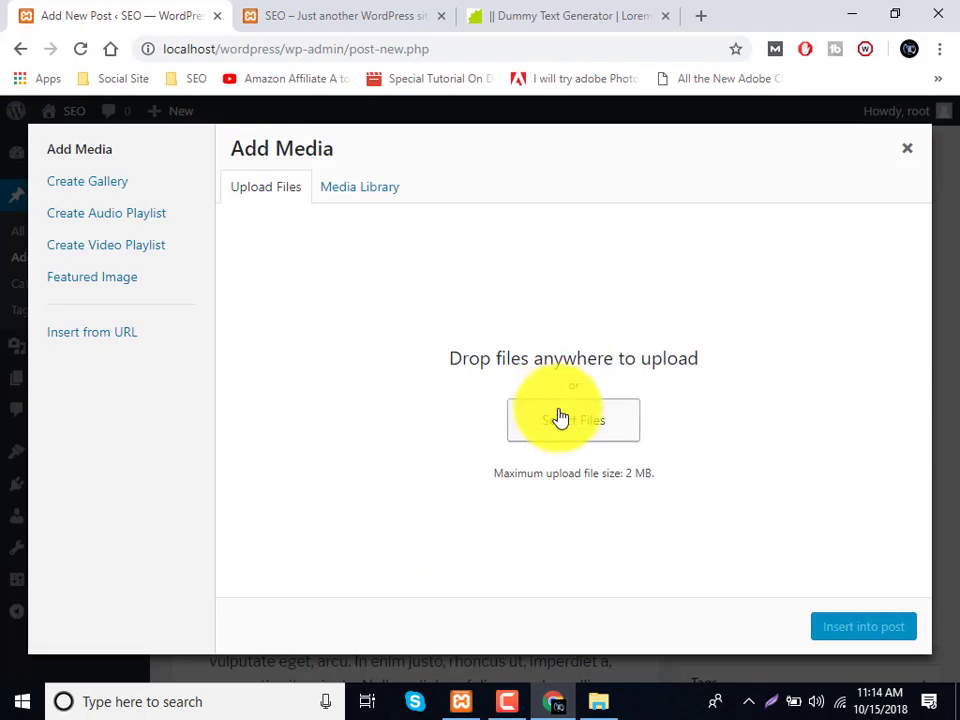
{"action": "left_click", "coordinate": [563, 427]}
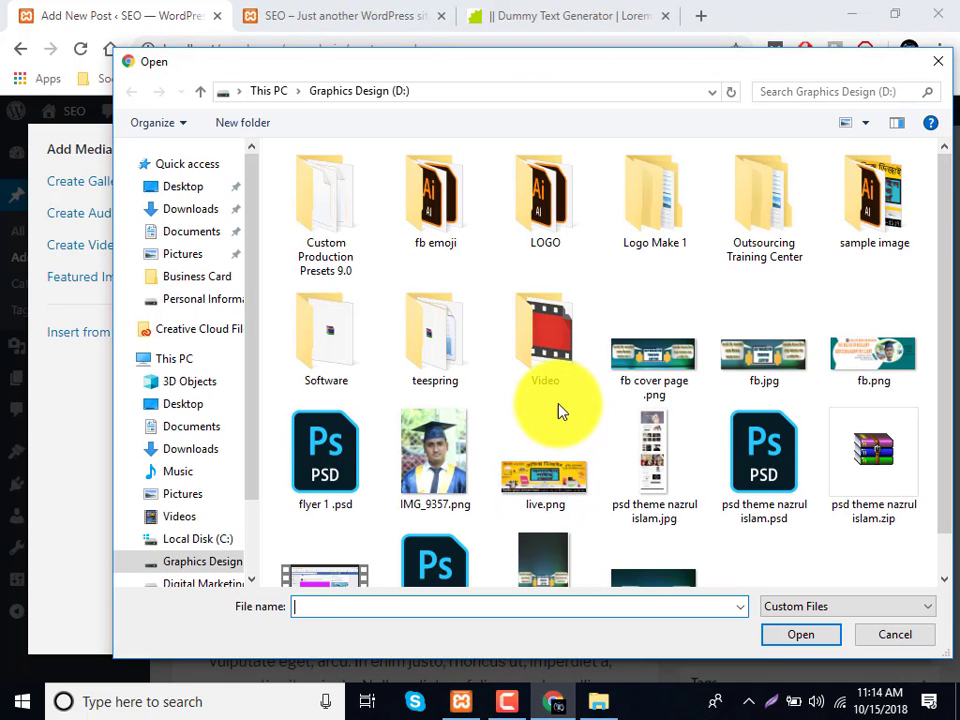
{"action": "left_click", "coordinate": [560, 450]}
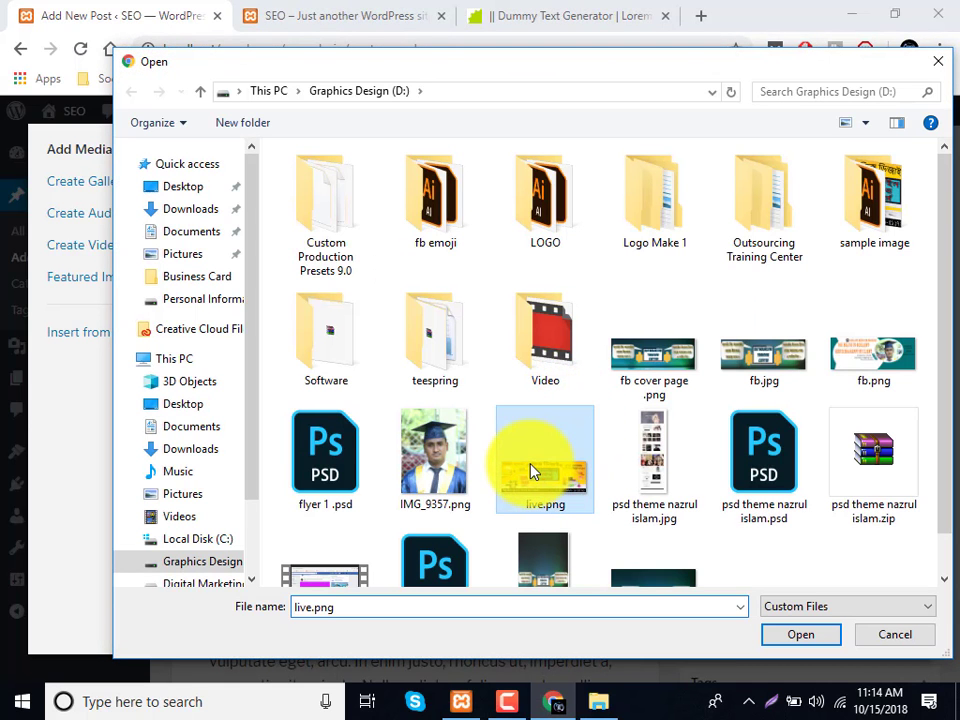
{"action": "left_click", "coordinate": [690, 355], "text": "ctrl"}
{"action": "left_click", "coordinate": [782, 350], "text": "ctrl"}
{"action": "left_click", "coordinate": [900, 358], "text": "ctrl"}
{"action": "scroll", "coordinate": [640, 470], "scroll_direction": "down", "scroll_amount": 1}
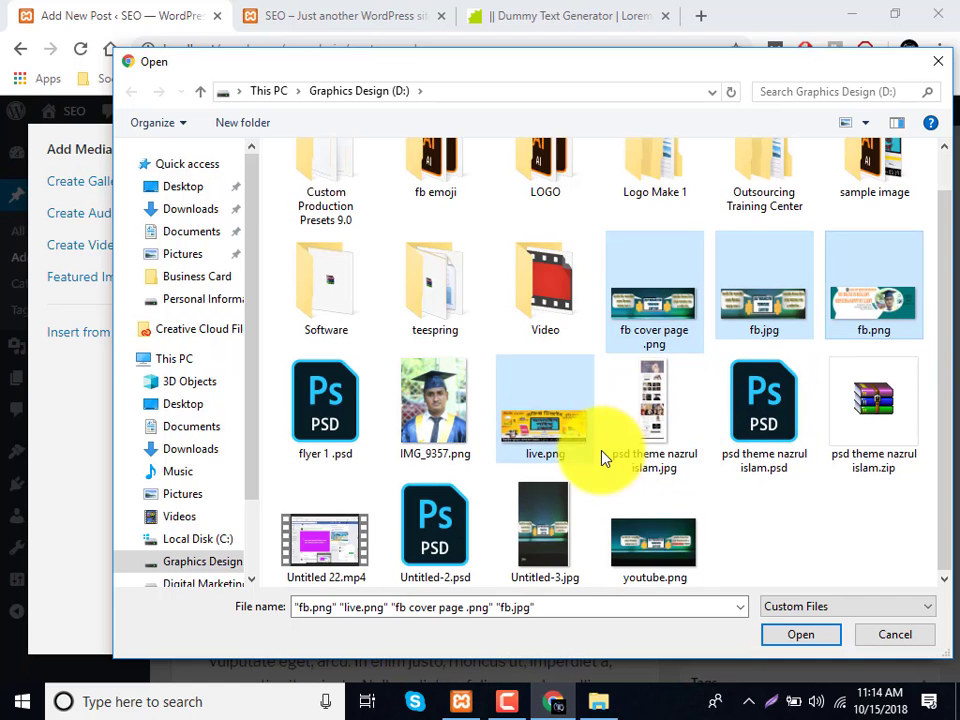
{"action": "left_click", "coordinate": [805, 638]}
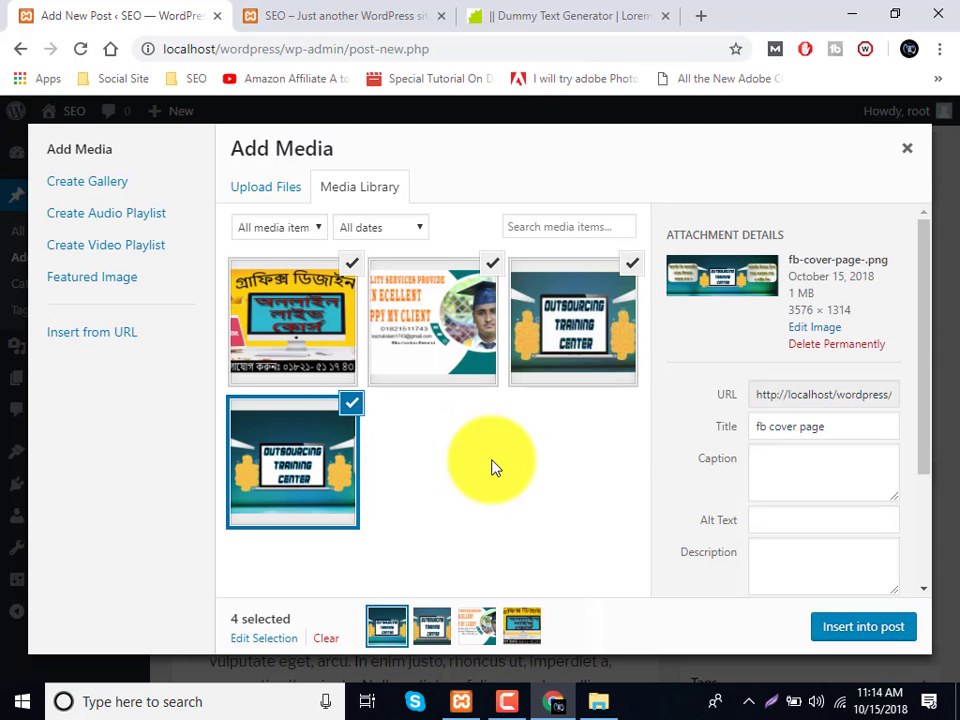
Insert only the "fb cover page" image on the empty line between the paragraphs and center-align it.
{"action": "left_click", "coordinate": [335, 456]}
{"action": "left_click", "coordinate": [325, 457]}
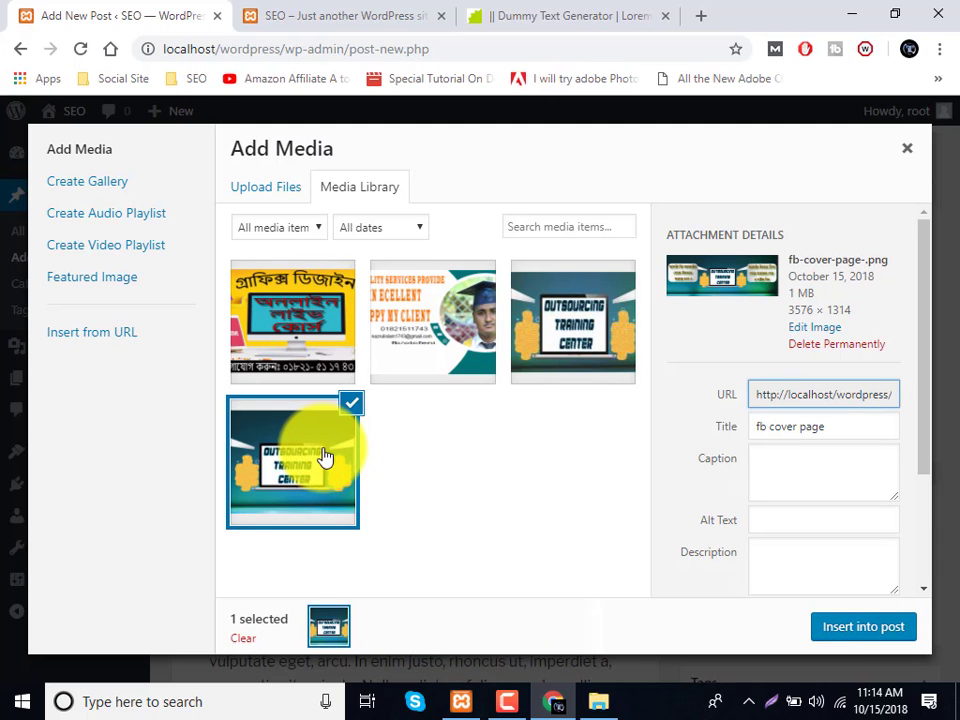
{"action": "left_click", "coordinate": [834, 628]}
{"action": "left_click", "coordinate": [376, 563]}
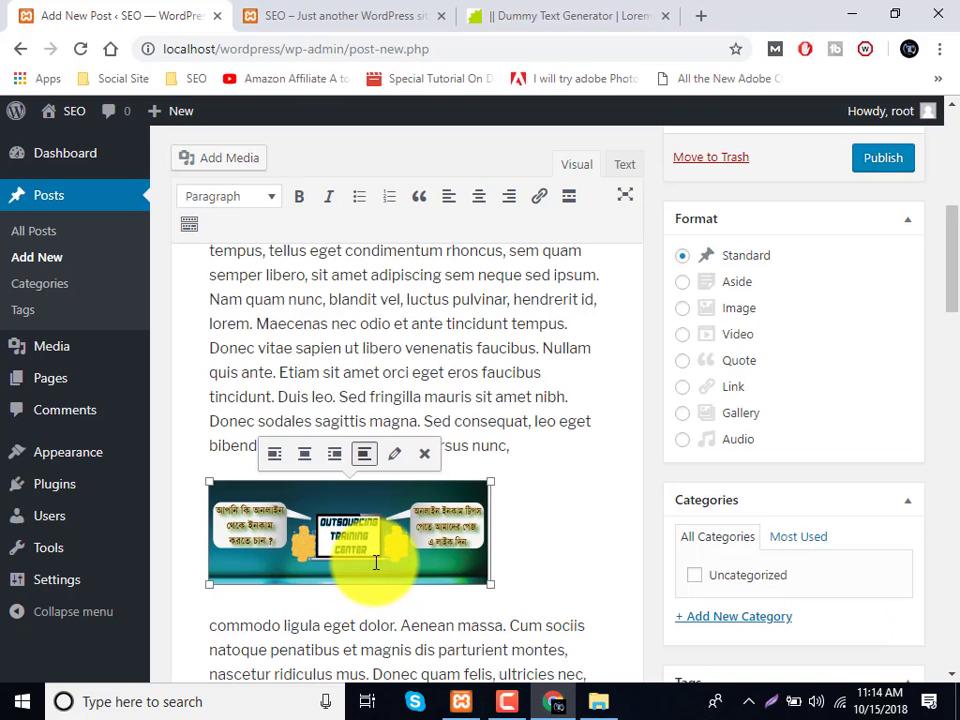
{"action": "left_click", "coordinate": [306, 456]}
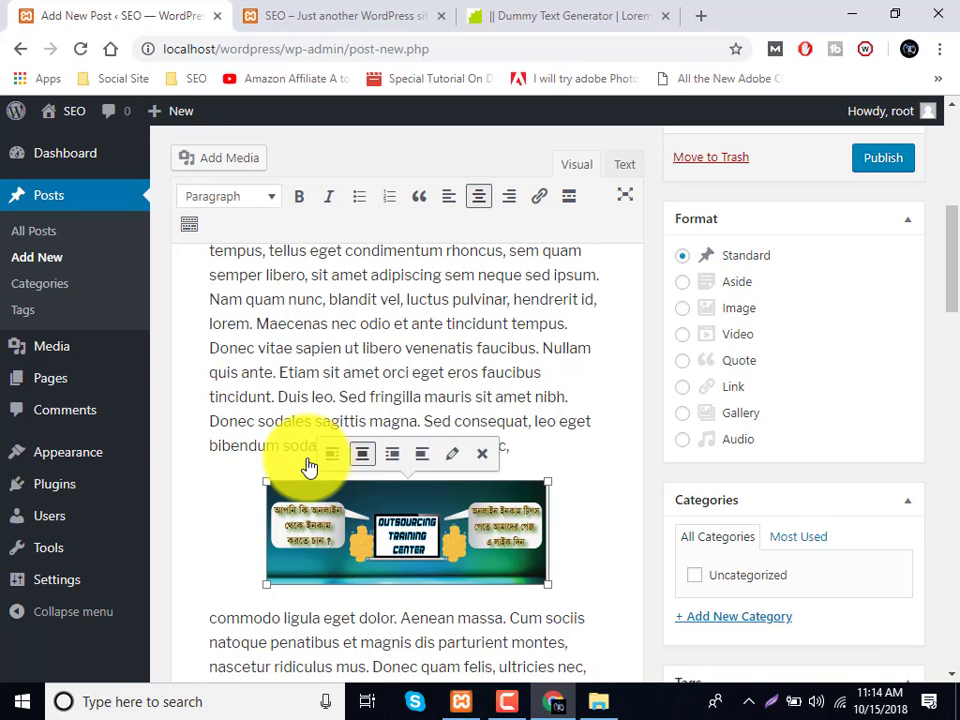
Try to resize the inserted image using its corner handles.
{"action": "scroll", "coordinate": [450, 557], "scroll_direction": "down", "scroll_amount": 1}
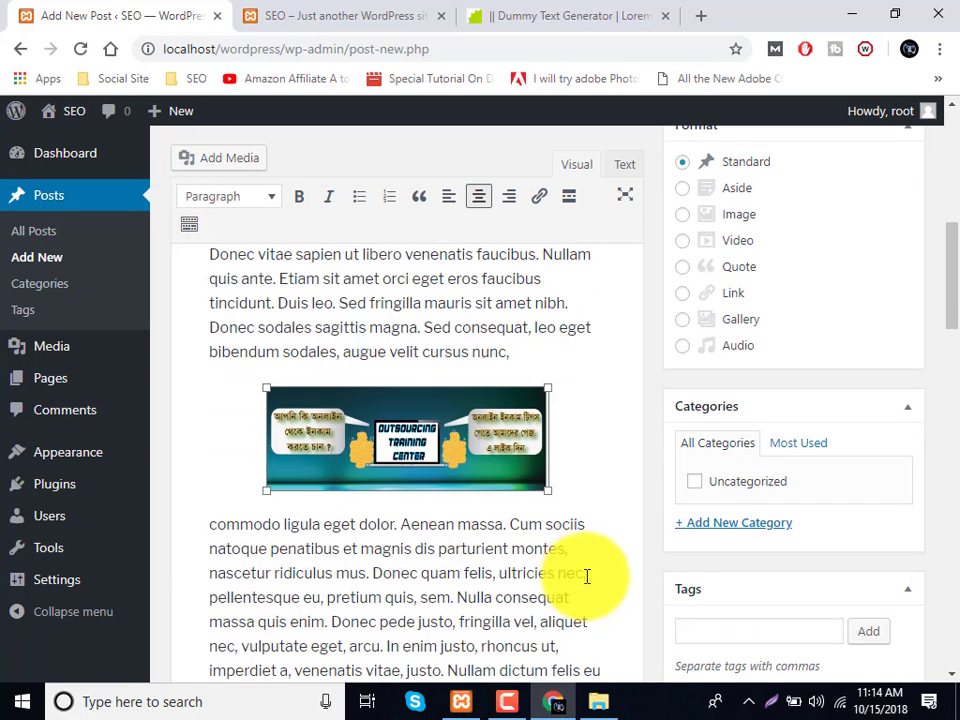
{"action": "mouse_move", "coordinate": [546, 491]}
{"action": "left_mouse_down"}
{"action": "mouse_move", "coordinate": [626, 531]}
{"action": "mouse_move", "coordinate": [548, 491]}
{"action": "left_mouse_up"}
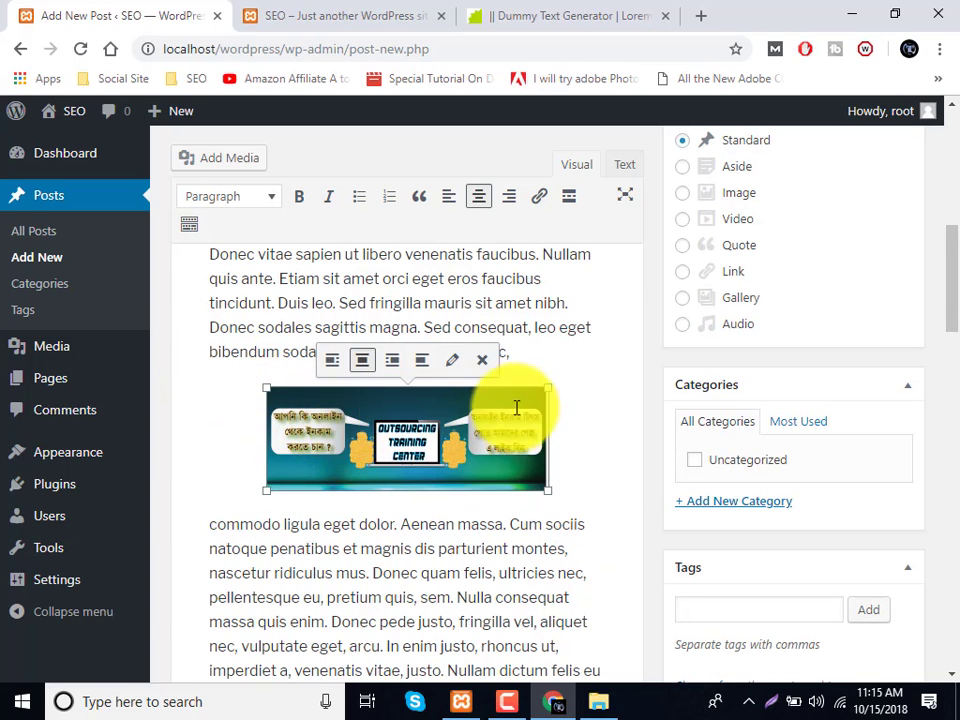
{"action": "left_click", "coordinate": [583, 462]}
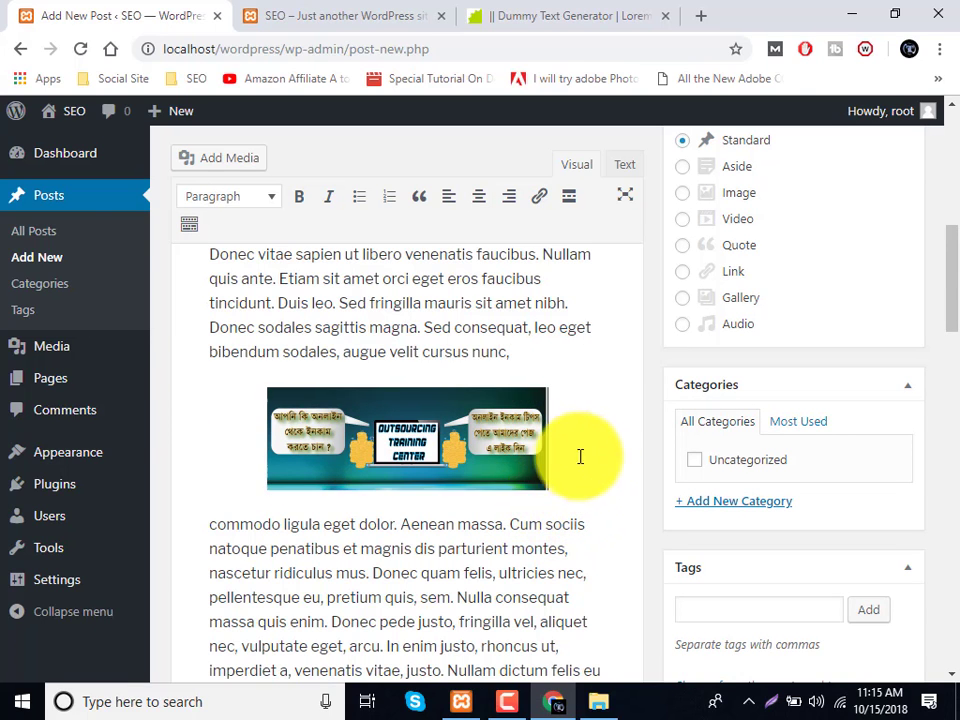
{"action": "scroll", "coordinate": [550, 480], "scroll_direction": "up", "scroll_amount": 1}
{"action": "left_click", "coordinate": [521, 549]}
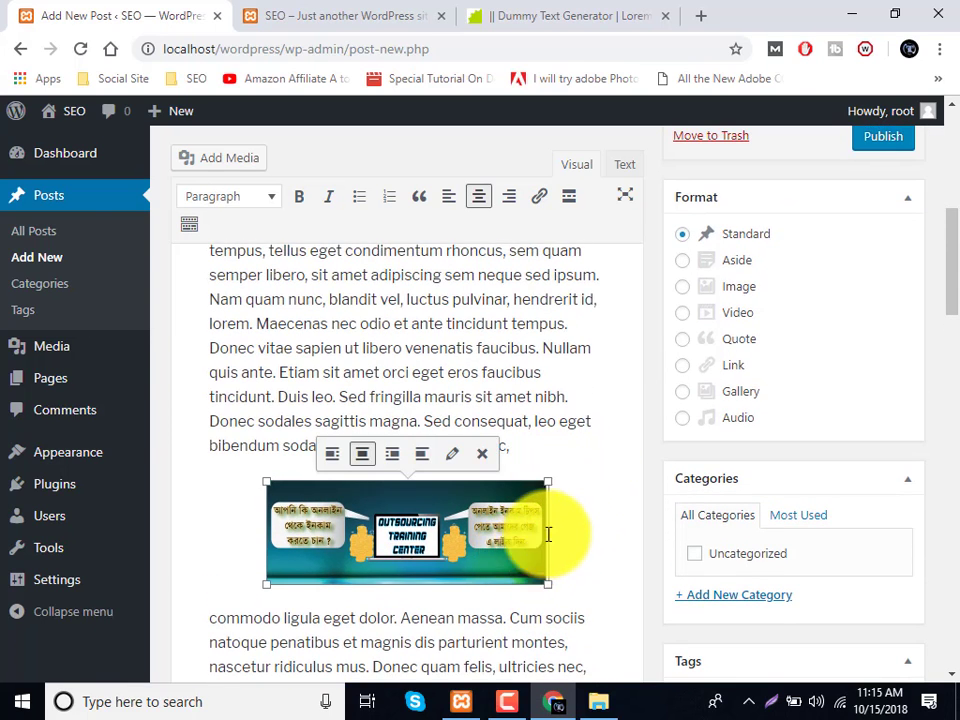
{"action": "left_click_drag", "start_coordinate": [543, 481], "coordinate": [570, 474]}
Try right and left alignment on the inserted image and return it to center alignment.
{"action": "scroll", "coordinate": [364, 439], "scroll_direction": "up", "scroll_amount": 5}
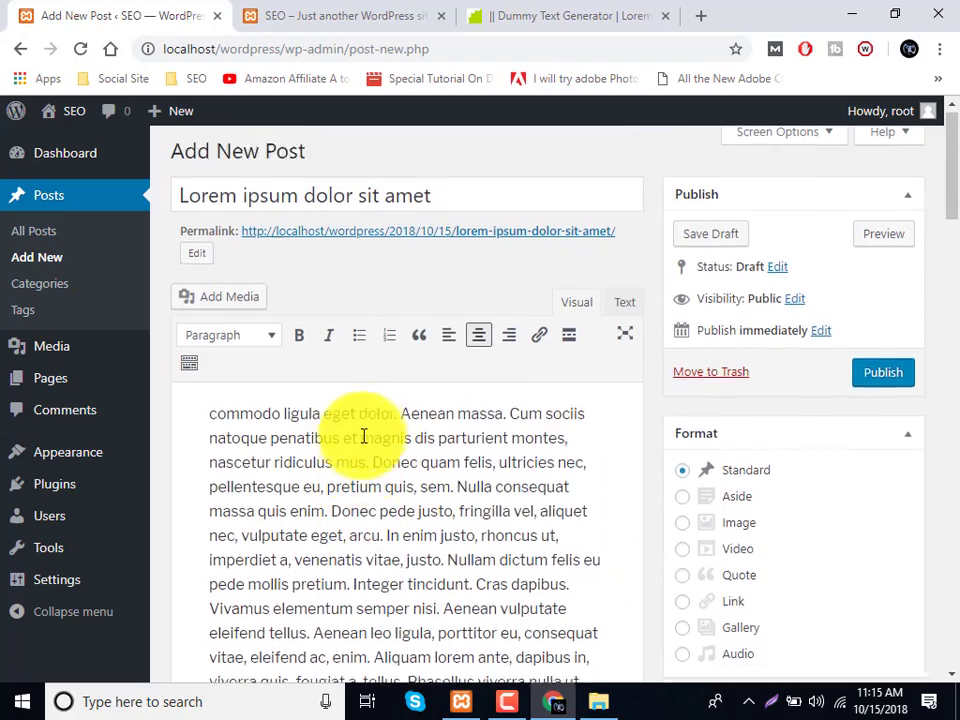
{"action": "scroll", "coordinate": [366, 436], "scroll_direction": "down", "scroll_amount": 10}
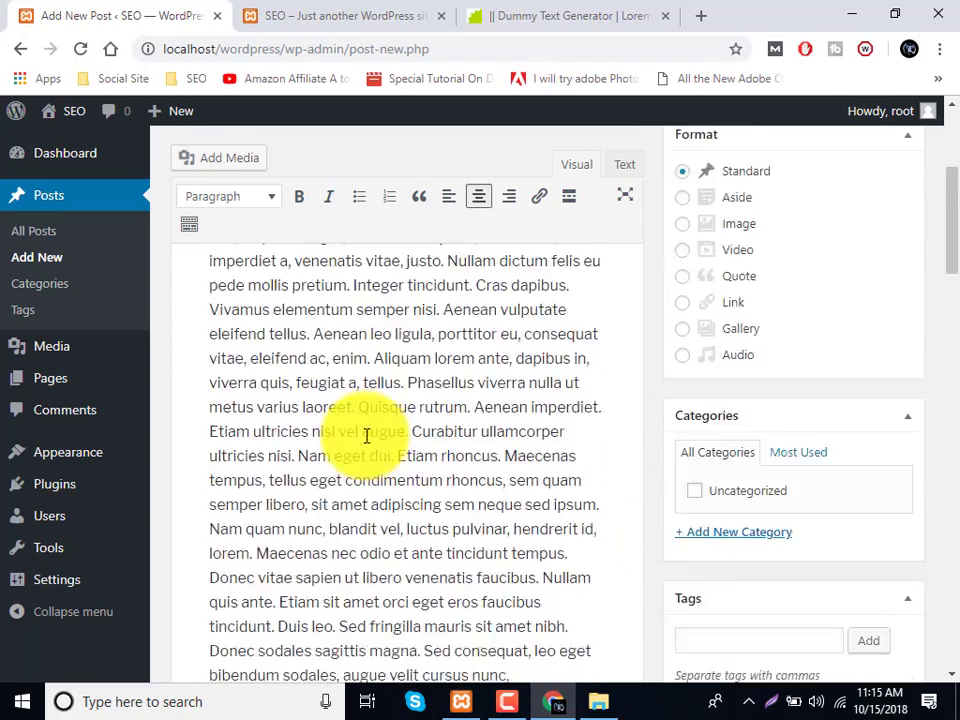
{"action": "scroll", "coordinate": [370, 432], "scroll_direction": "up", "scroll_amount": 3}
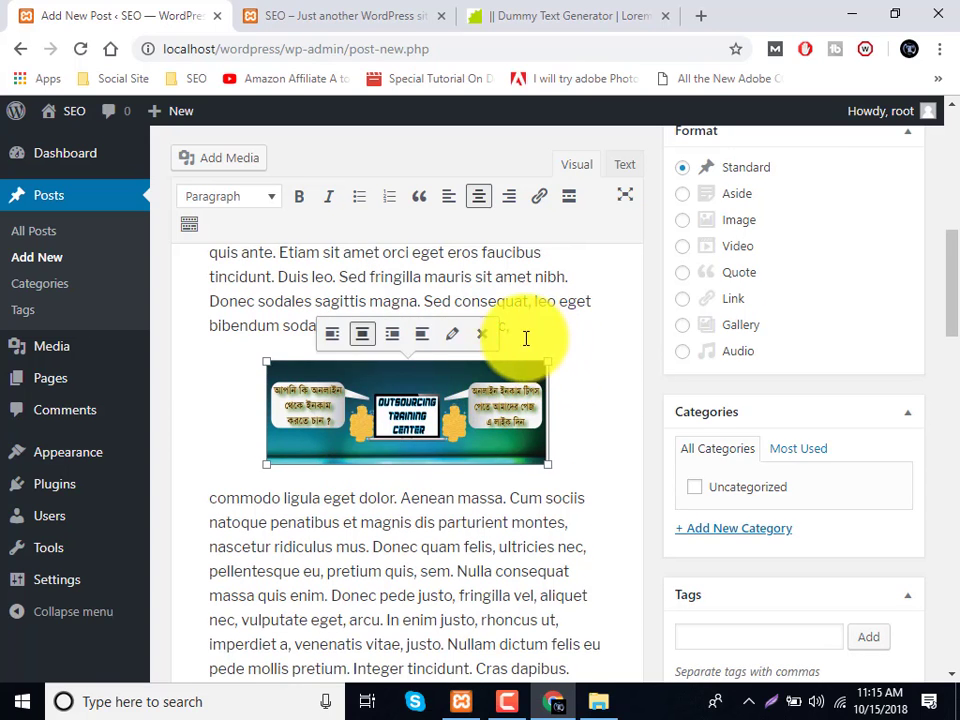
{"action": "left_click", "coordinate": [390, 335]}
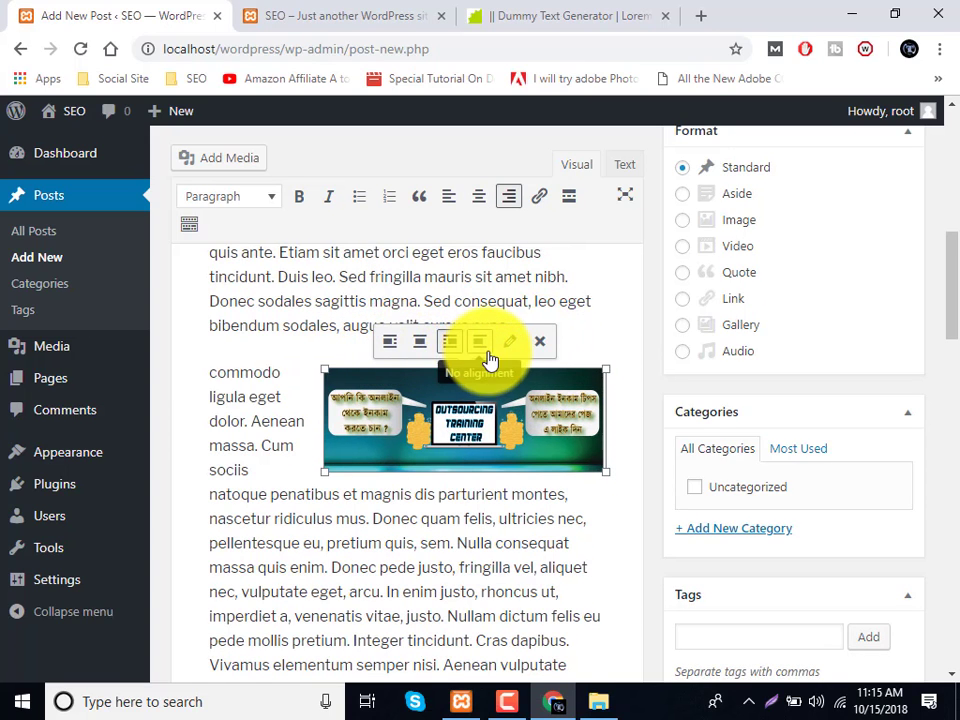
{"action": "left_click", "coordinate": [421, 343]}
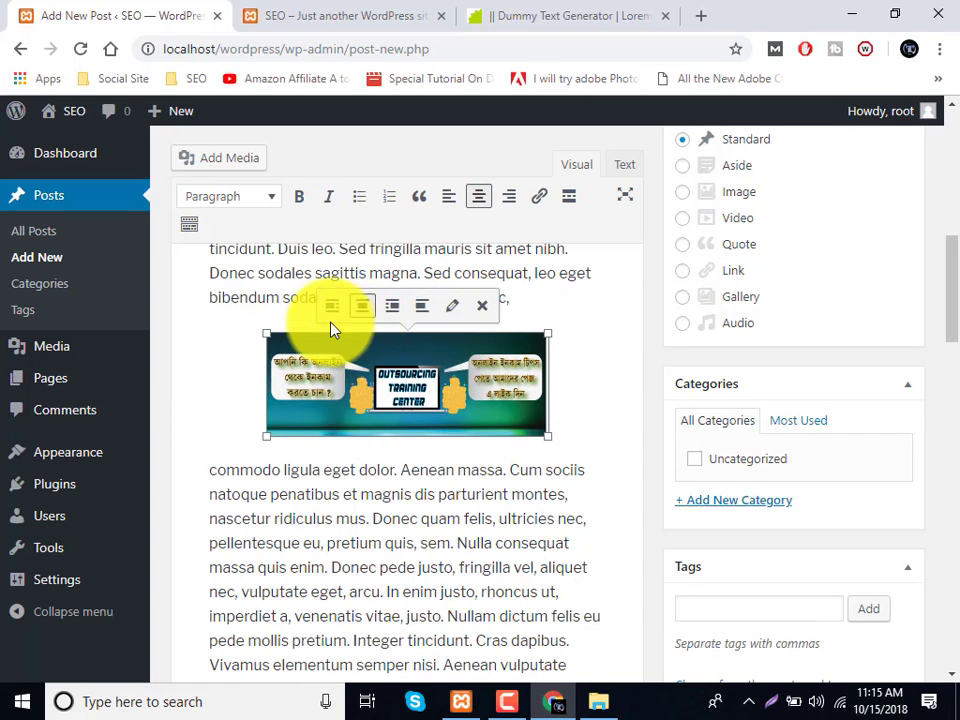
{"action": "left_click", "coordinate": [332, 305]}
{"action": "left_click", "coordinate": [304, 320]}
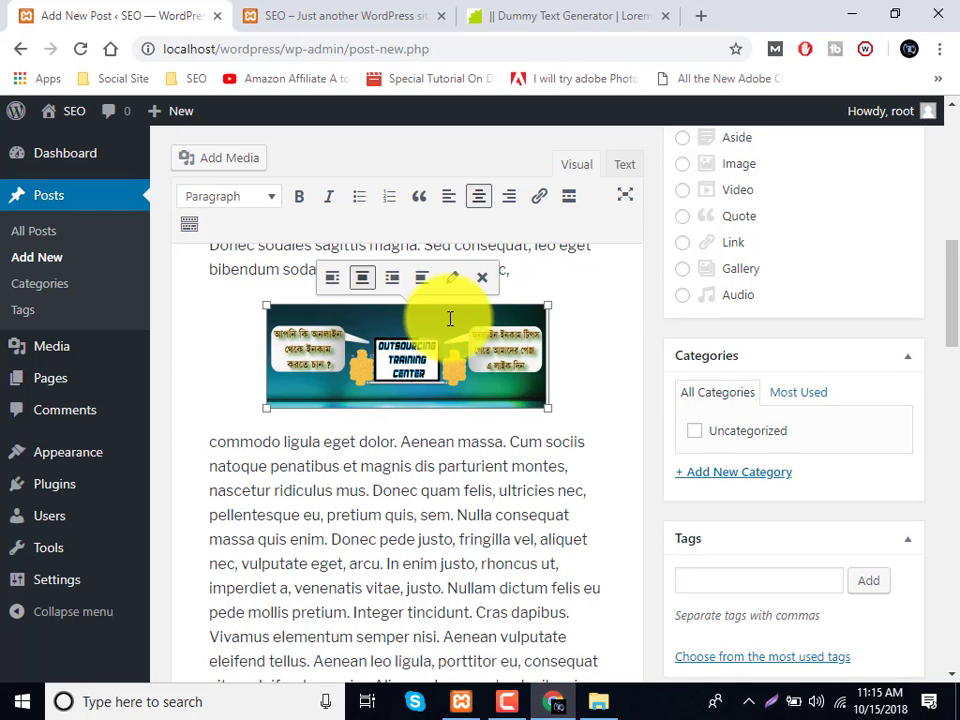
Examine the inserted image's display settings in its details, close them without changes, and review the post title and body.
{"action": "left_click", "coordinate": [450, 288]}
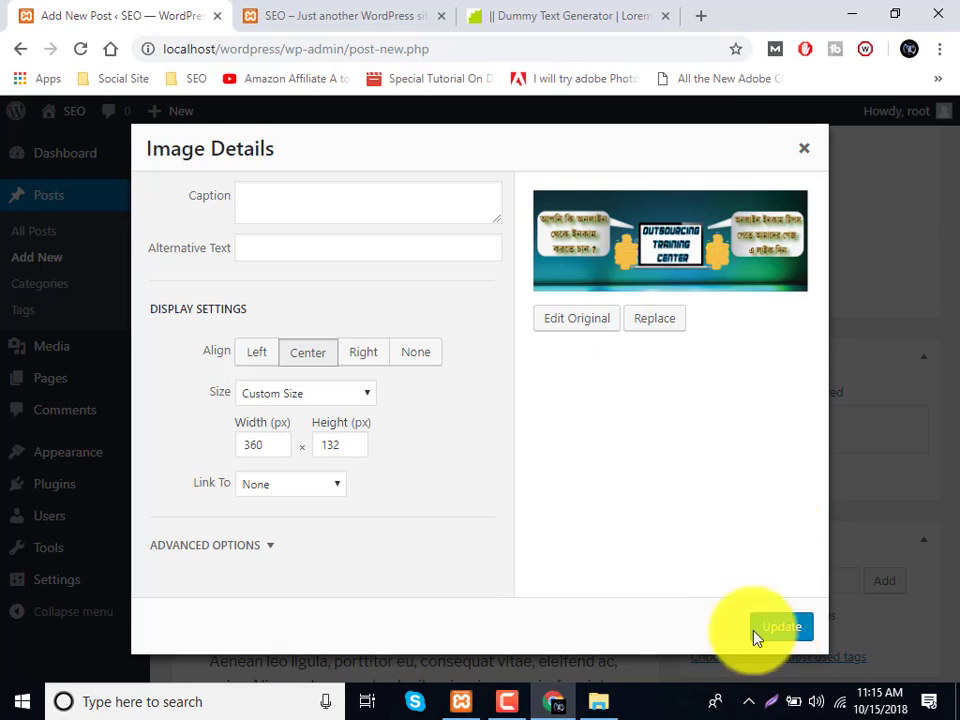
{"action": "left_click", "coordinate": [800, 152]}
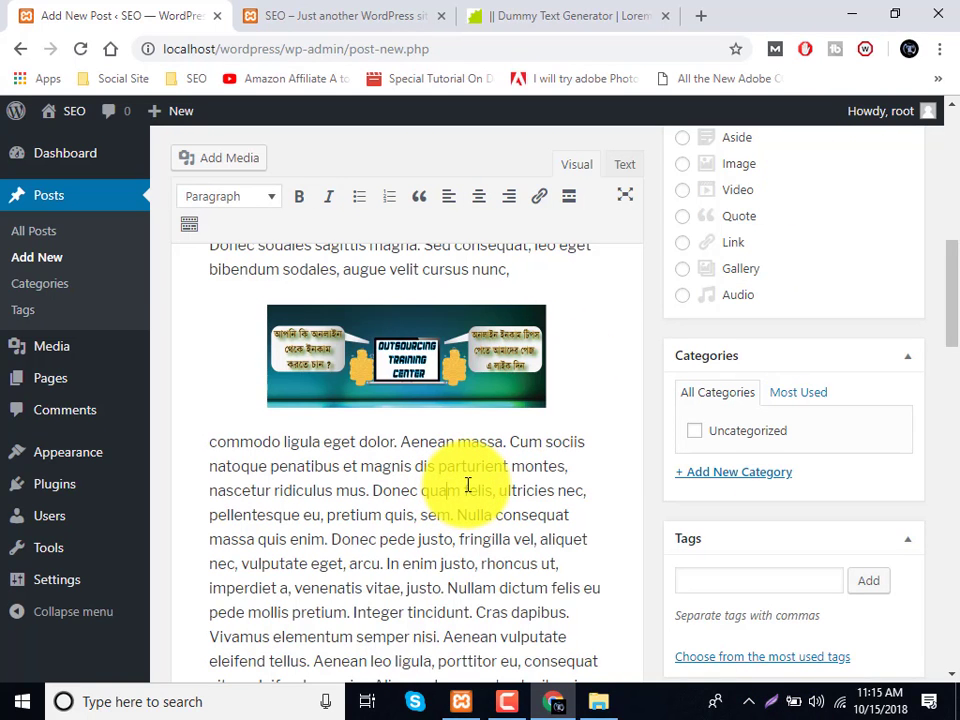
{"action": "scroll", "coordinate": [467, 485], "scroll_direction": "up", "scroll_amount": 10}
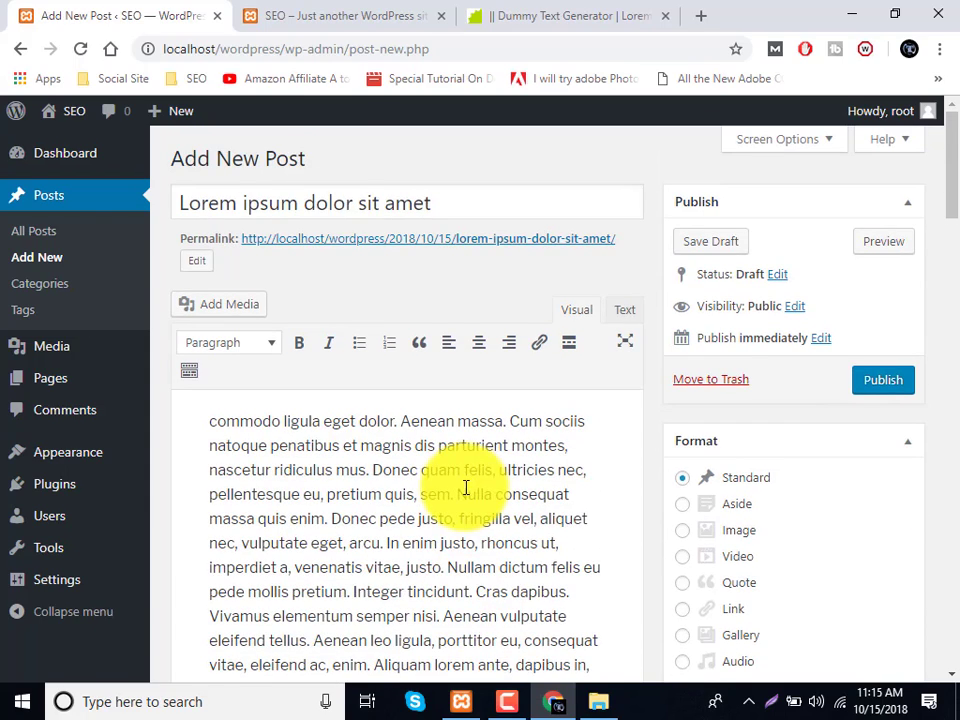
{"action": "left_click", "coordinate": [321, 205]}
{"action": "left_click", "coordinate": [321, 567]}
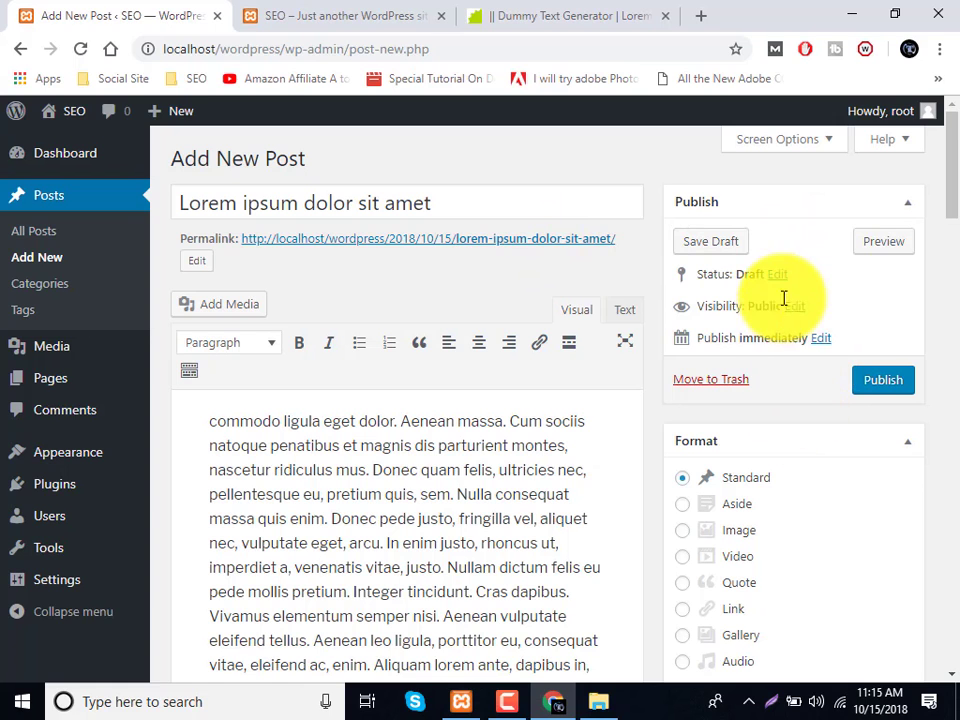
Try the post formats from Aside through Audio and return the format to Standard.
{"action": "scroll", "coordinate": [784, 330], "scroll_direction": "down", "scroll_amount": 1}
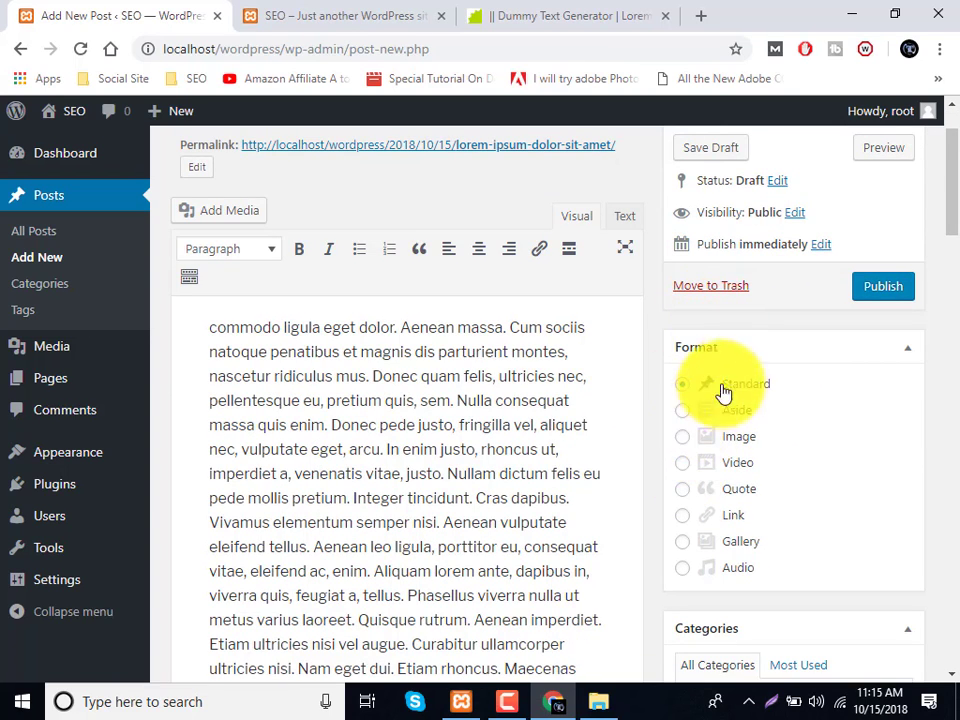
{"action": "left_click", "coordinate": [683, 437]}
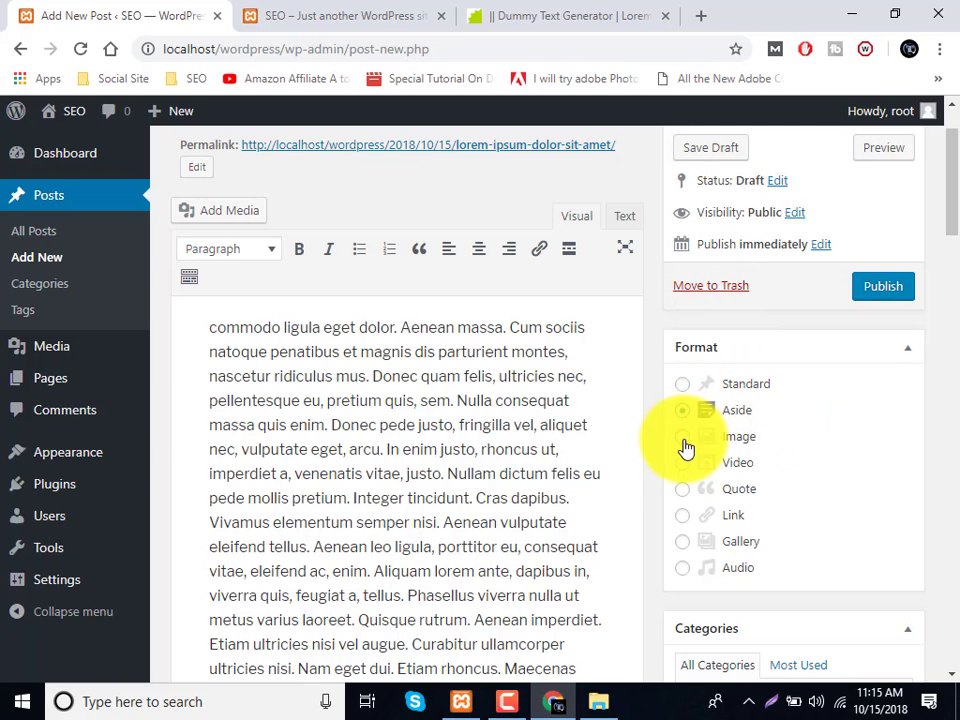
{"action": "left_click", "coordinate": [683, 466]}
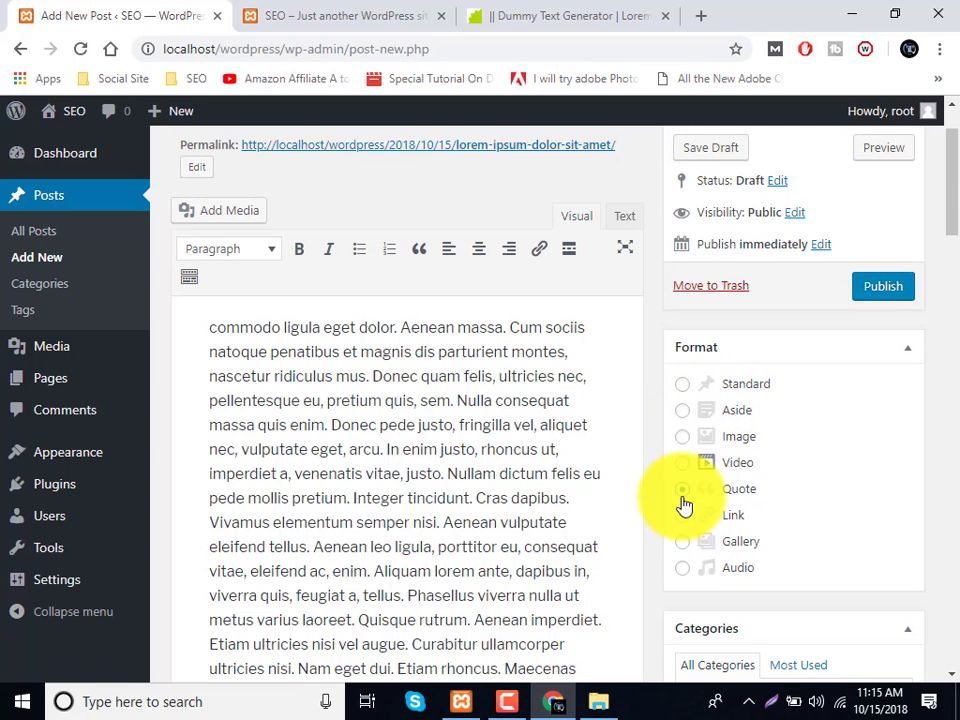
{"action": "left_click", "coordinate": [682, 500]}
{"action": "left_click", "coordinate": [686, 519]}
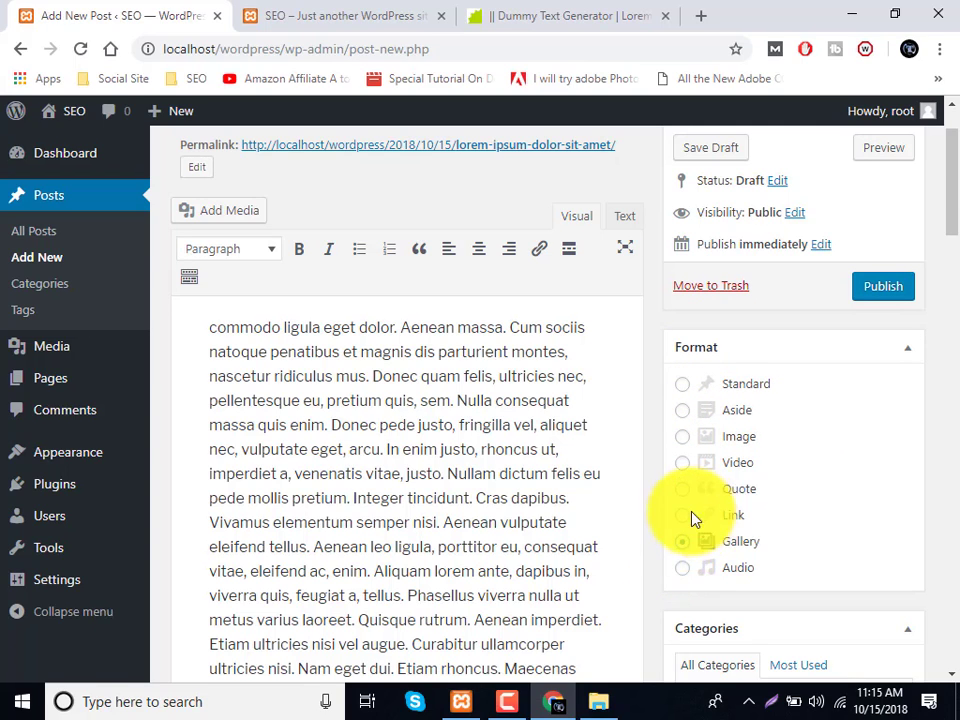
{"action": "left_click", "coordinate": [682, 568]}
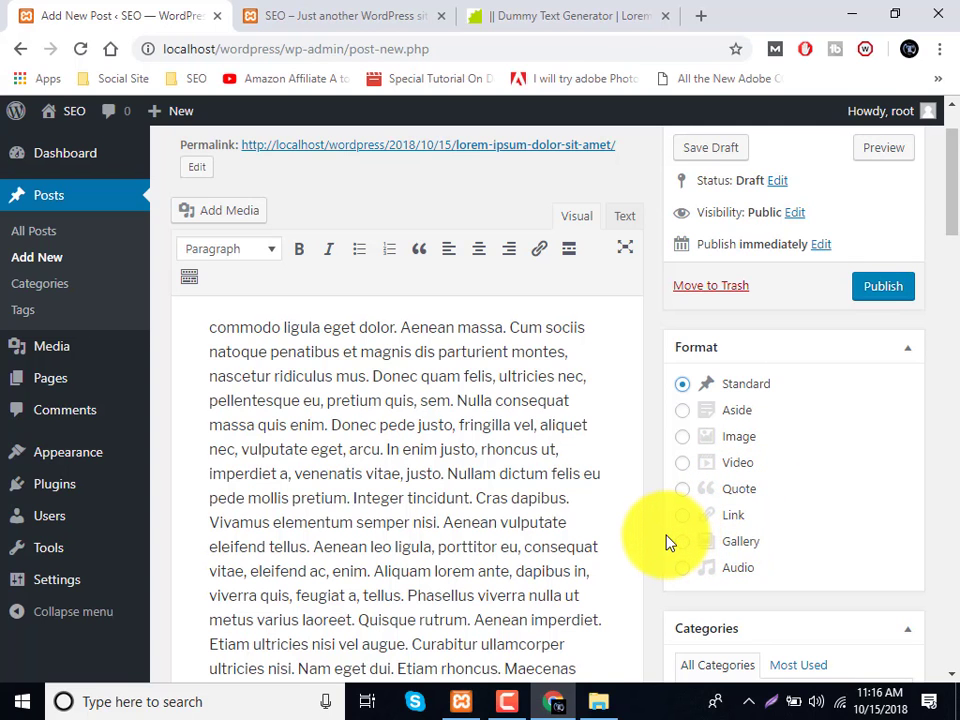
Add the new categories "Laptop" and "Blog" to the post, both without a parent category.
{"action": "scroll", "coordinate": [729, 519], "scroll_direction": "down", "scroll_amount": 2}
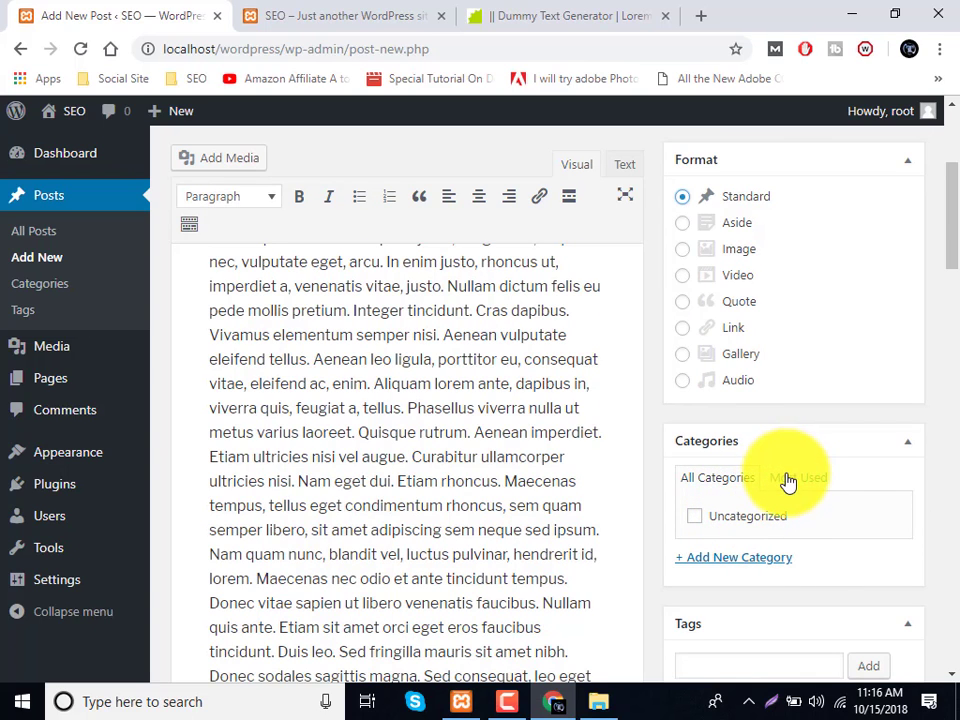
{"action": "left_click", "coordinate": [756, 559]}
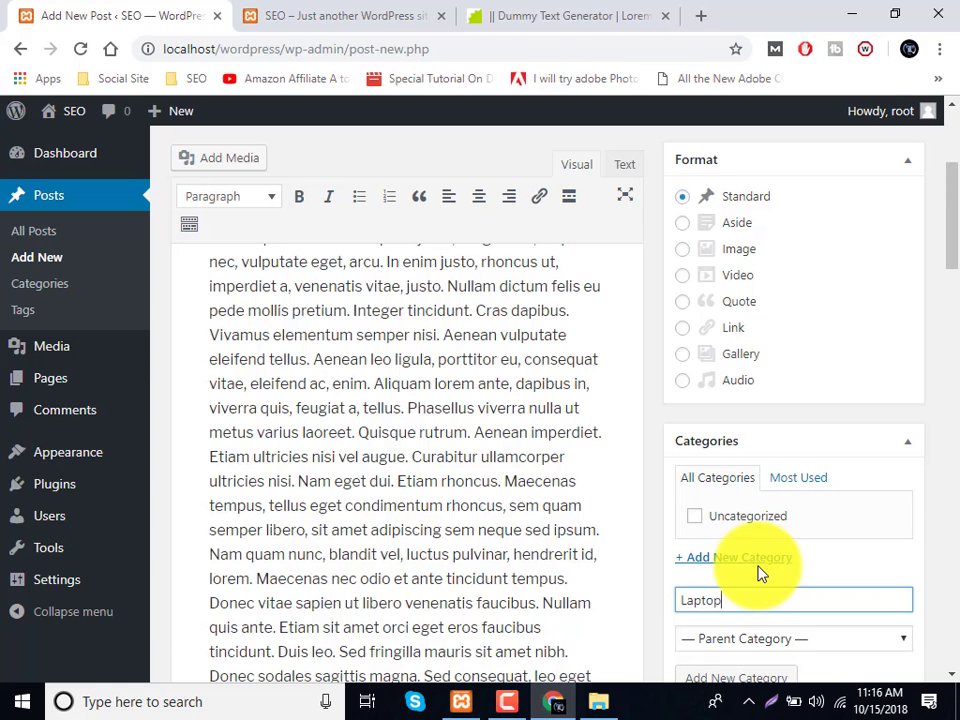
{"action": "scroll", "coordinate": [746, 643], "scroll_direction": "down", "scroll_amount": 2}
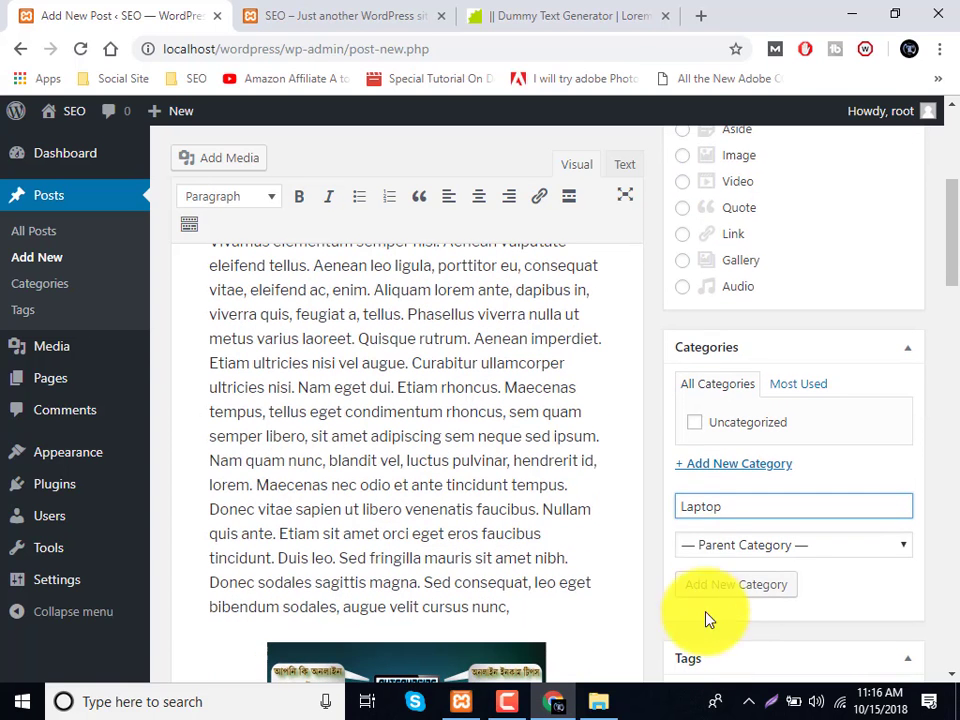
{"action": "left_click", "coordinate": [700, 586]}
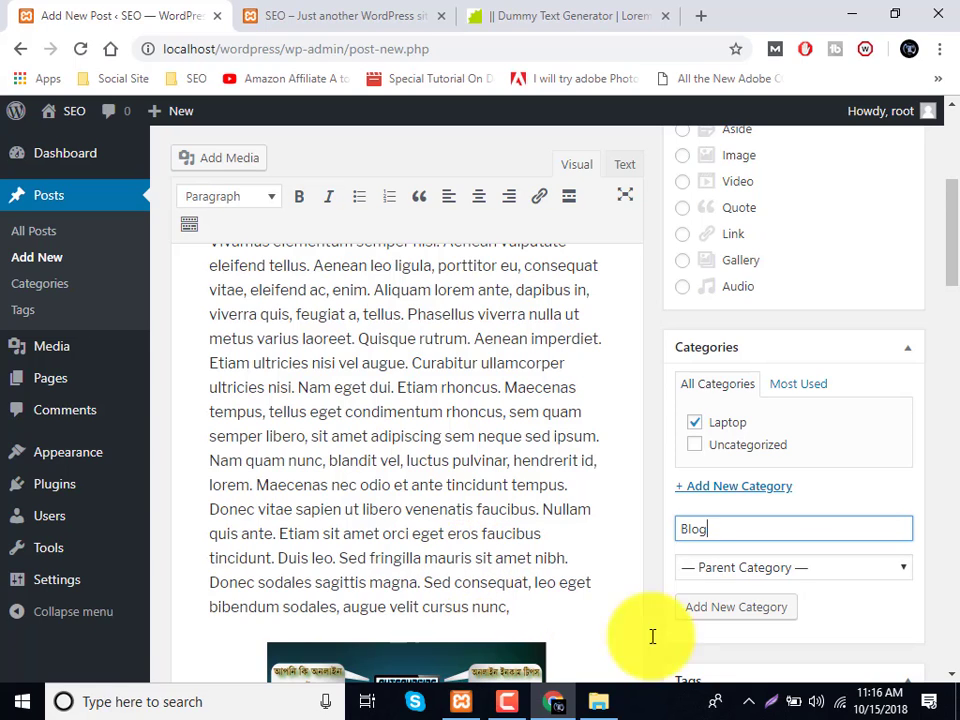
{"action": "left_click", "coordinate": [695, 610]}
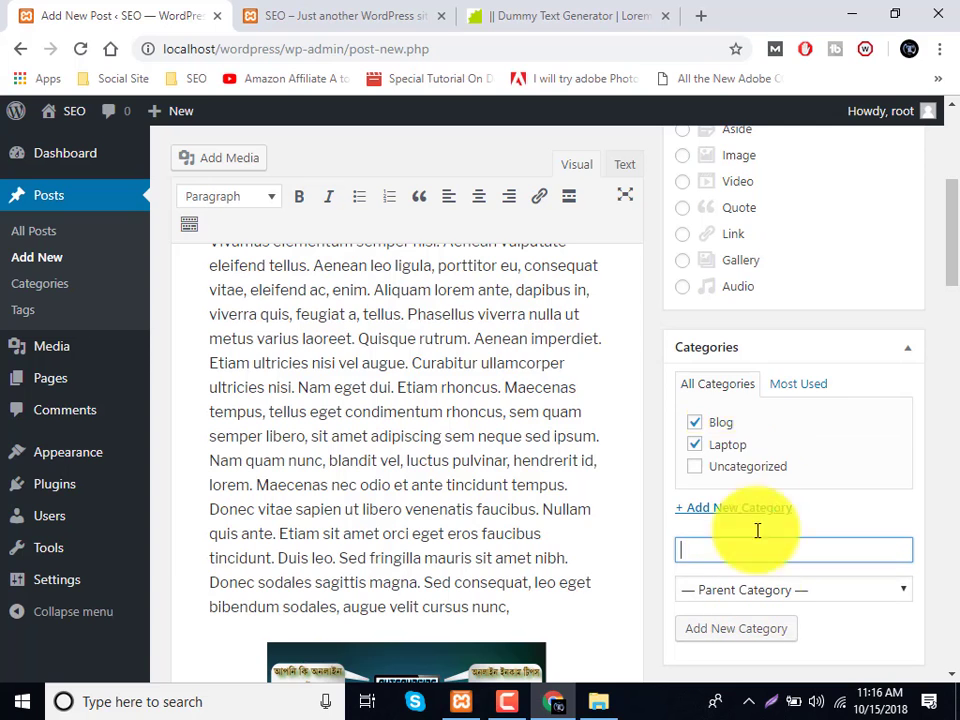
{"action": "scroll", "coordinate": [315, 465], "scroll_direction": "down", "scroll_amount": 3}
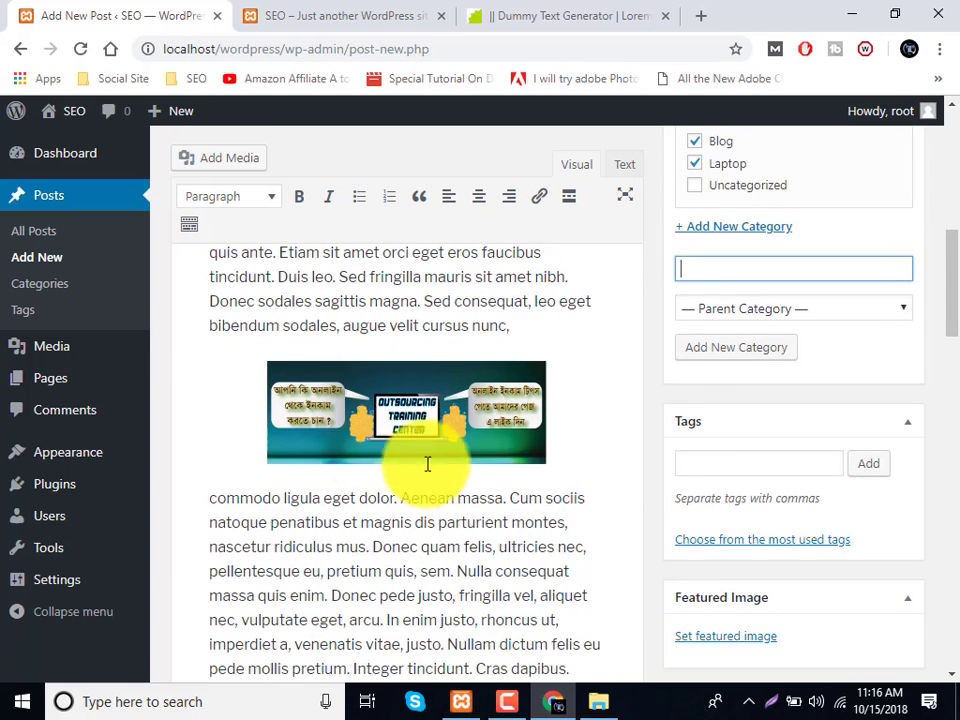
Add the tags "latop" and "outsourcing" to the post.
{"action": "left_click", "coordinate": [699, 465]}
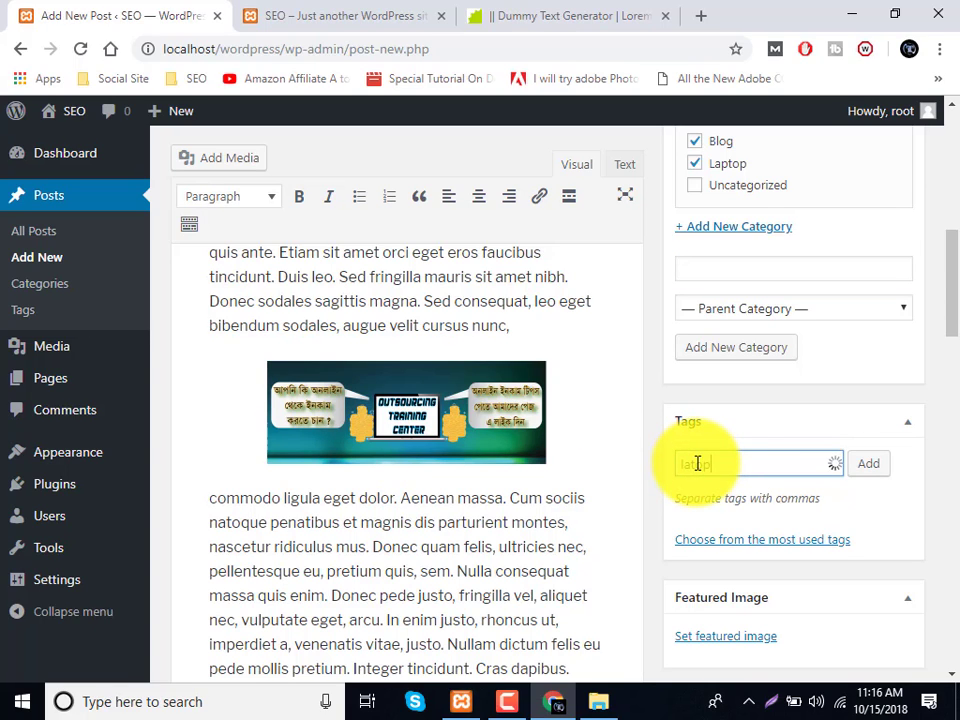
{"action": "type", "text": "latop"}
{"action": "left_click", "coordinate": [870, 466]}
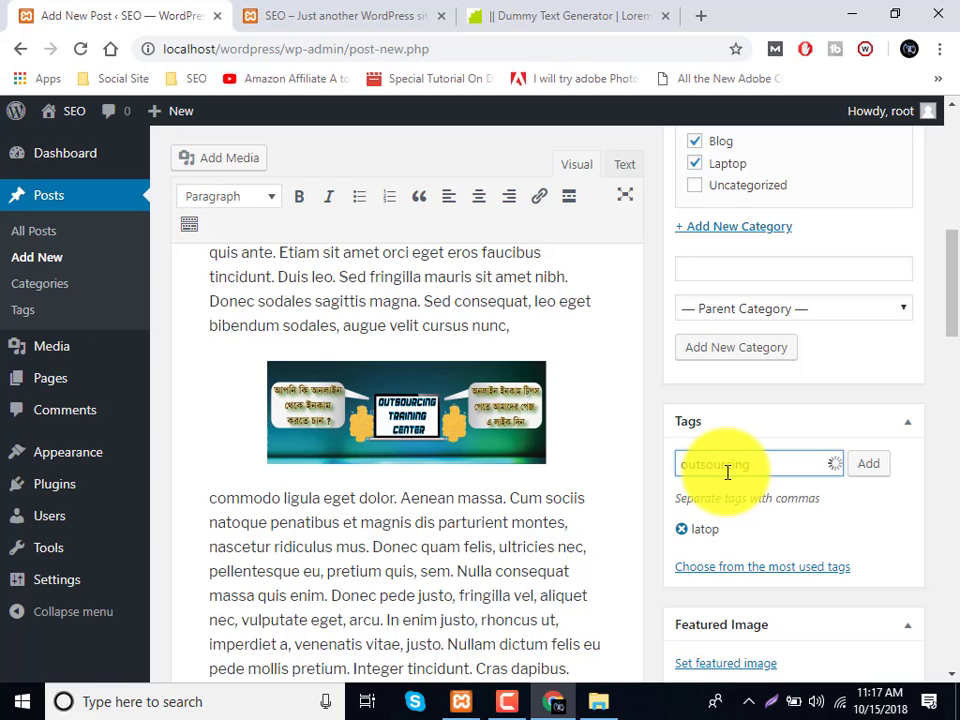
{"action": "type", "text": "outsourcing"}
{"action": "left_click", "coordinate": [866, 466]}
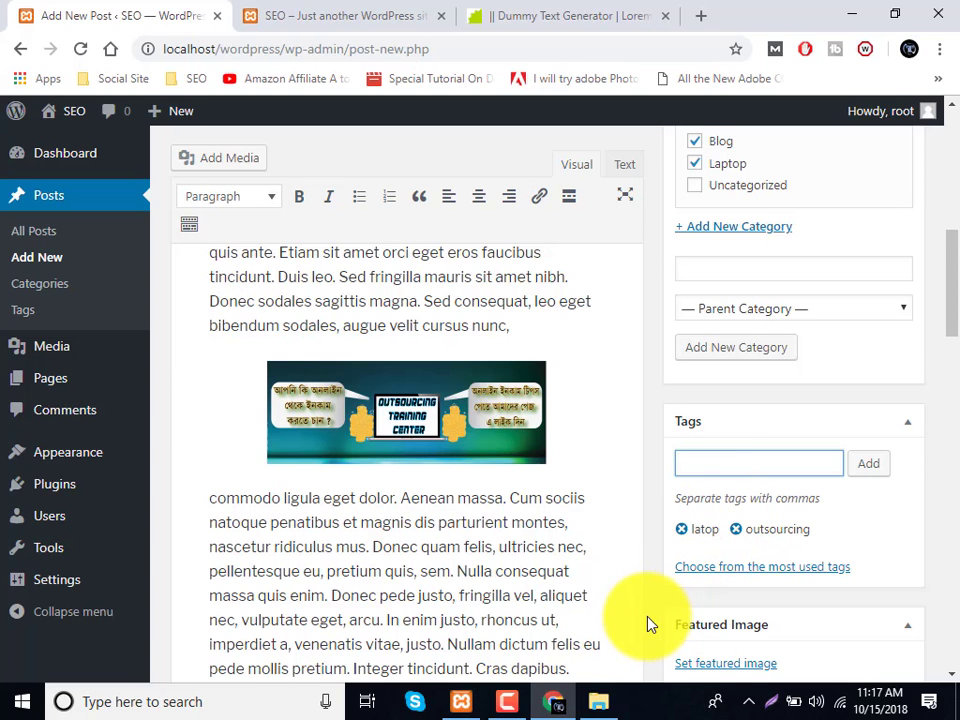
Set live.png from the media library as the post's featured image.
{"action": "scroll", "coordinate": [660, 600], "scroll_direction": "down", "scroll_amount": 1}
{"action": "left_click", "coordinate": [703, 617]}
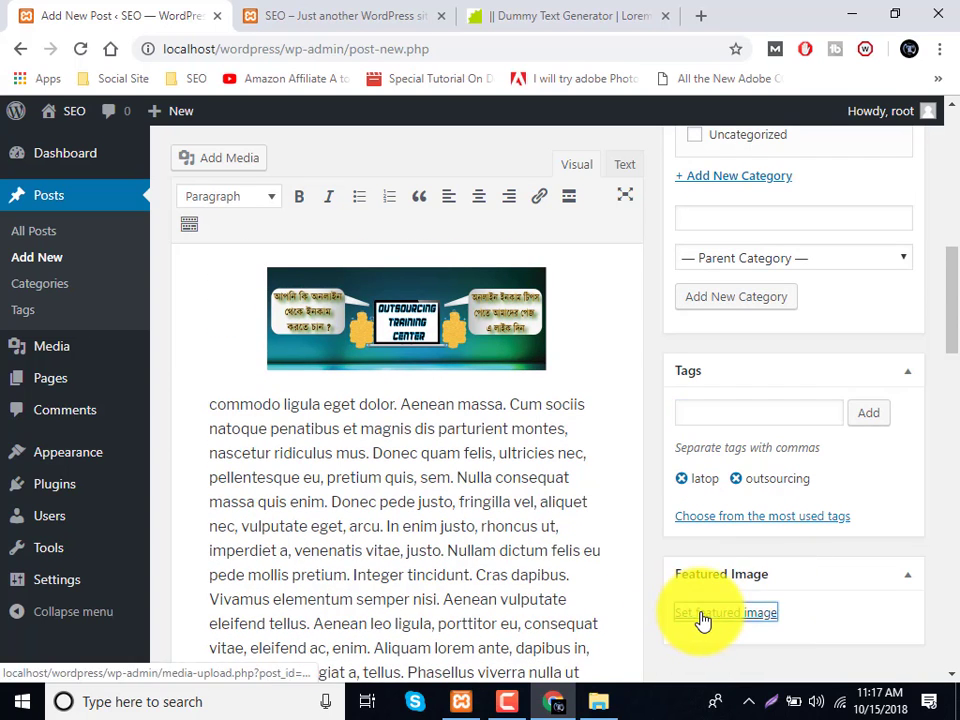
{"action": "left_click", "coordinate": [152, 357]}
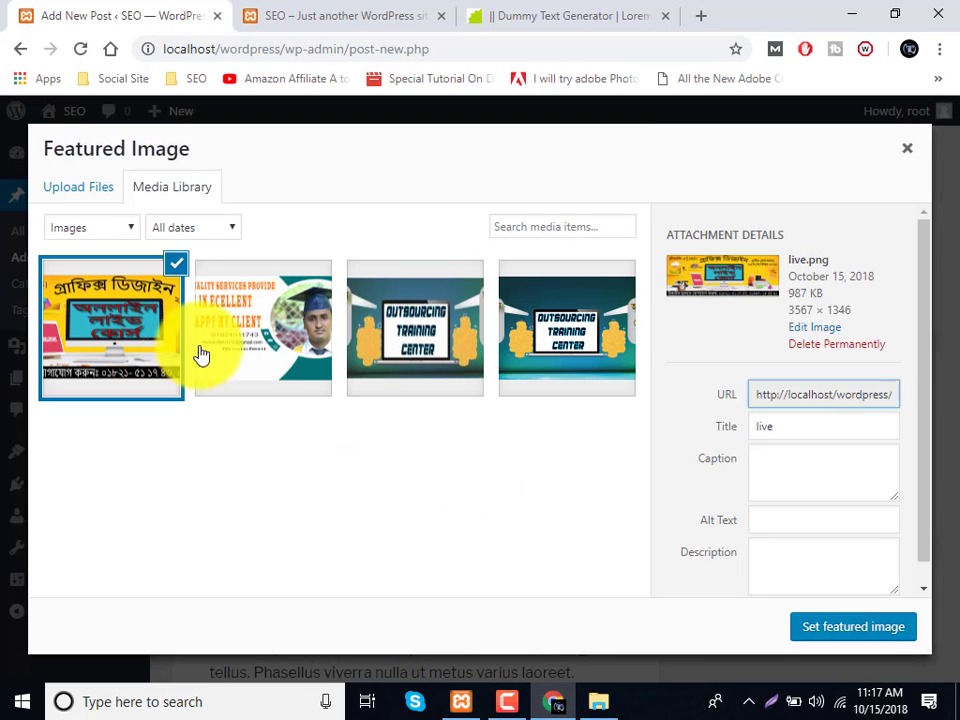
{"action": "left_click", "coordinate": [874, 633]}
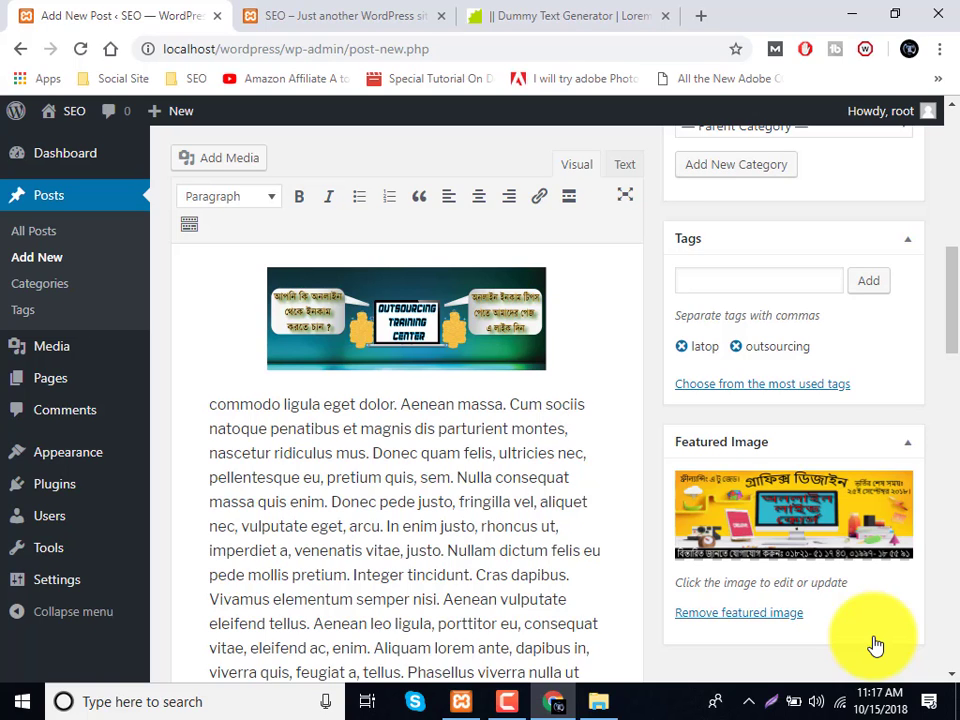
Publish the post "Lorem ipsum dolor sit amet" immediately with public visibility.
{"action": "scroll", "coordinate": [754, 628], "scroll_direction": "up", "scroll_amount": 1}
{"action": "scroll", "coordinate": [590, 615], "scroll_direction": "down", "scroll_amount": 3}
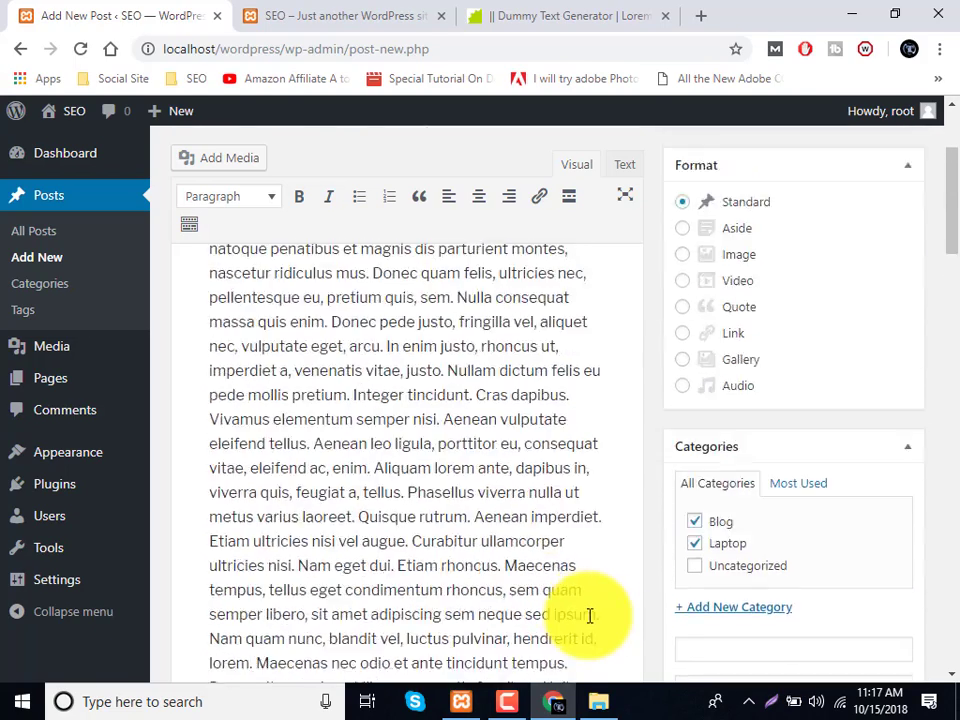
{"action": "scroll", "coordinate": [590, 615], "scroll_direction": "up", "scroll_amount": 2}
{"action": "left_click", "coordinate": [862, 384]}
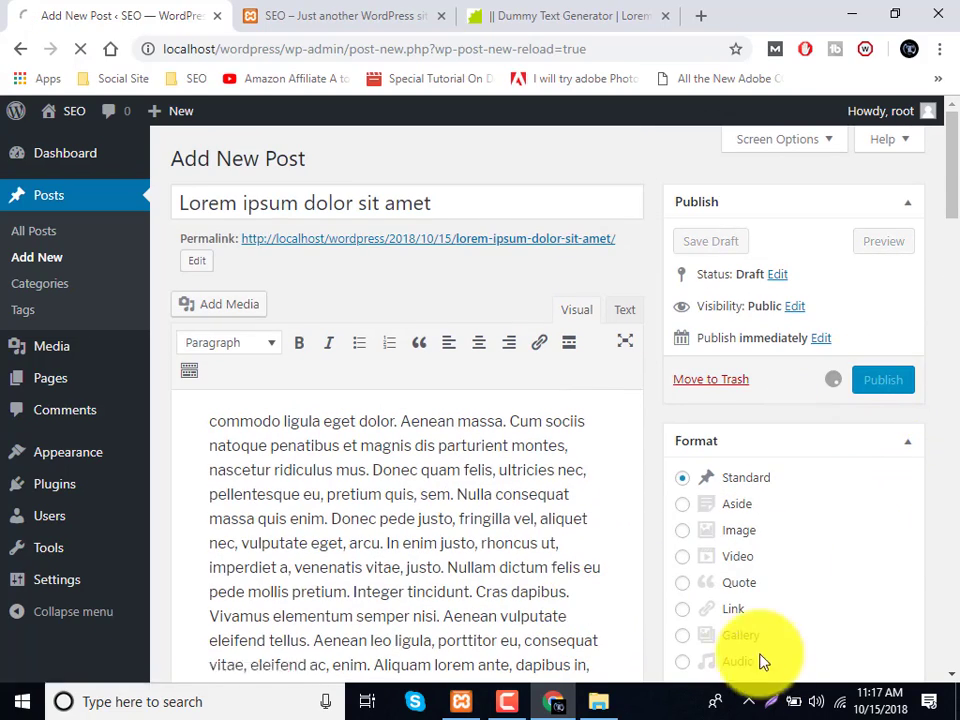
Reload the site's front page and review the published post's title, featured image, body text and centered image.
{"action": "left_click", "coordinate": [250, 12]}
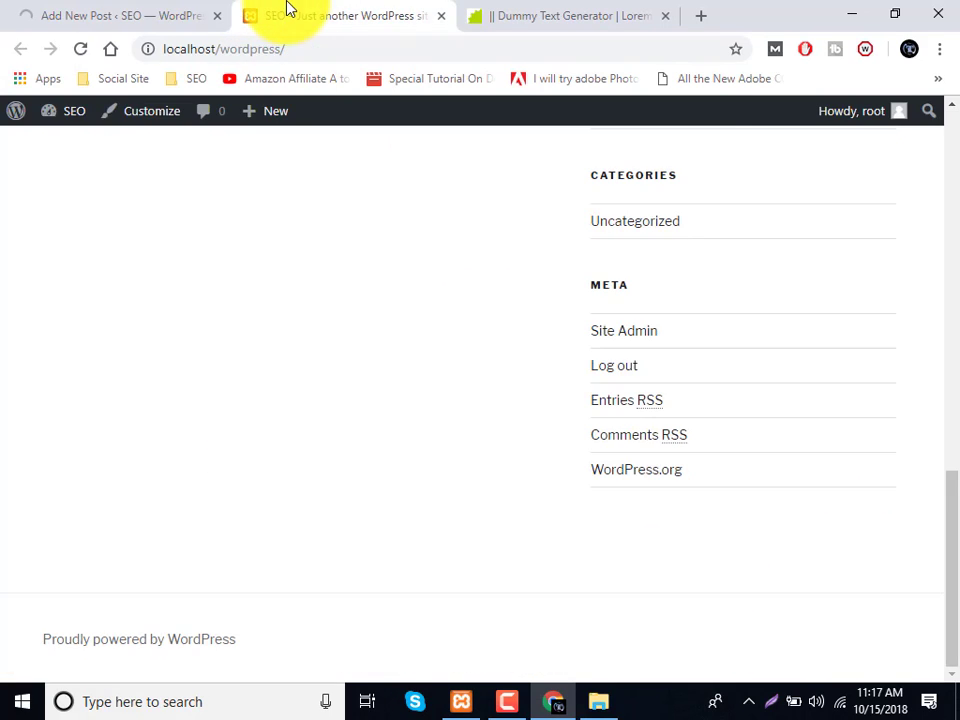
{"action": "left_click", "coordinate": [82, 57]}
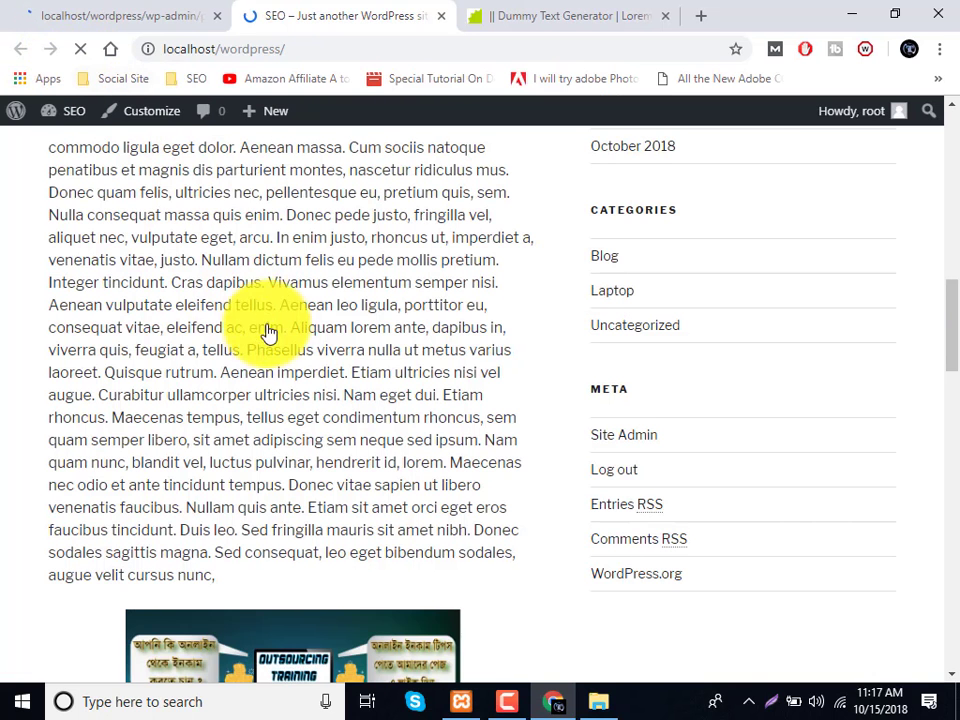
{"action": "scroll", "coordinate": [262, 340], "scroll_direction": "down", "scroll_amount": 2}
{"action": "scroll", "coordinate": [265, 345], "scroll_direction": "down", "scroll_amount": 5}
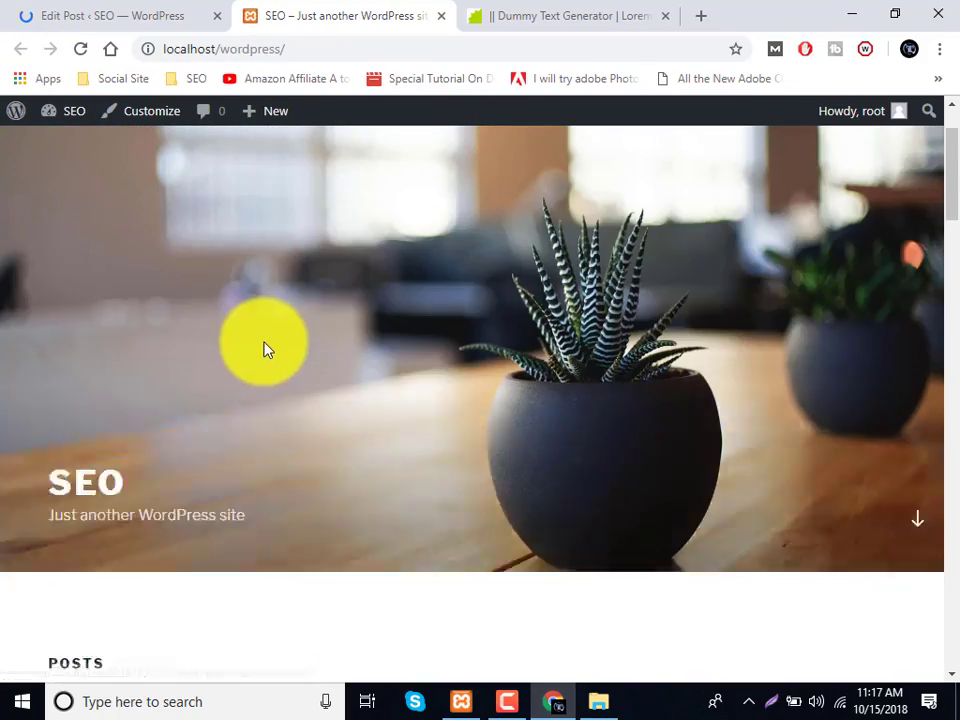
{"action": "scroll", "coordinate": [265, 368], "scroll_direction": "down", "scroll_amount": 7}
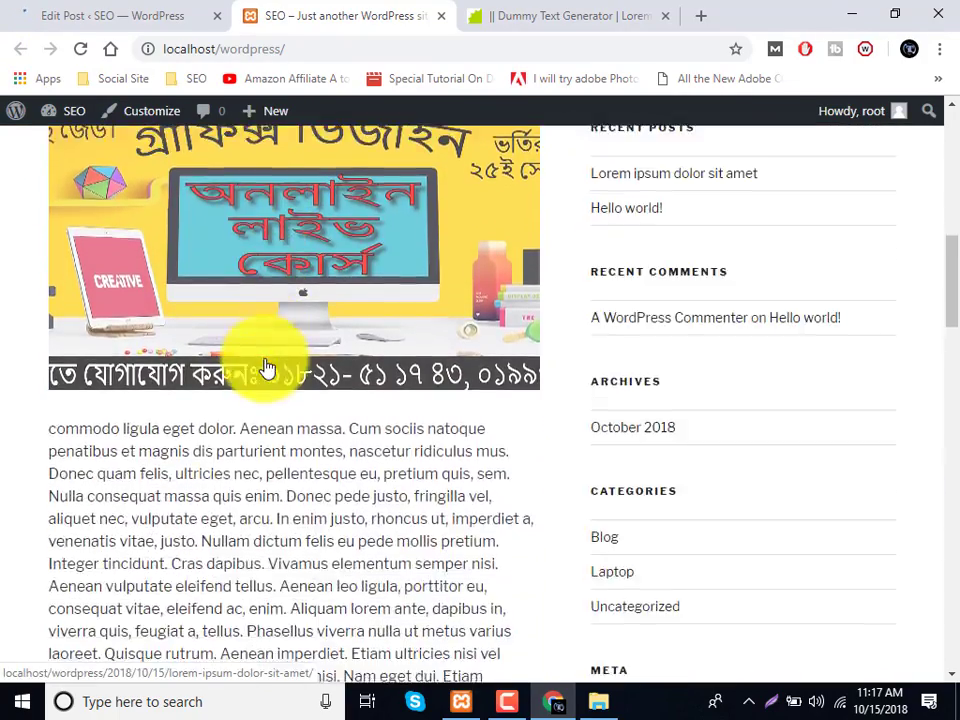
{"action": "scroll", "coordinate": [227, 290], "scroll_direction": "down", "scroll_amount": 10}
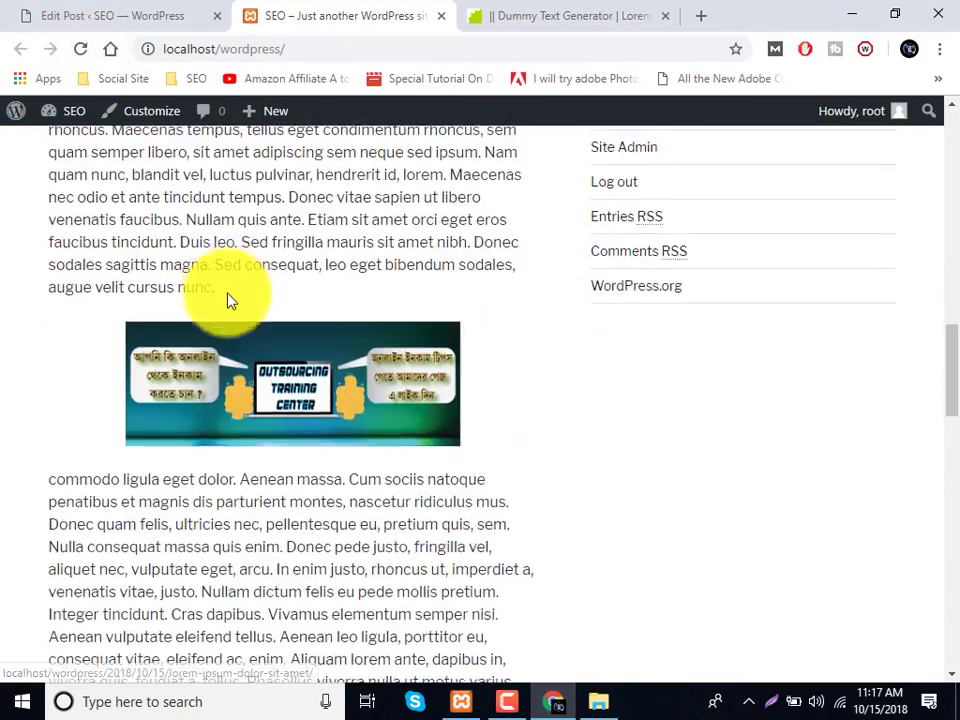
{"action": "scroll", "coordinate": [236, 297], "scroll_direction": "down", "scroll_amount": 5}
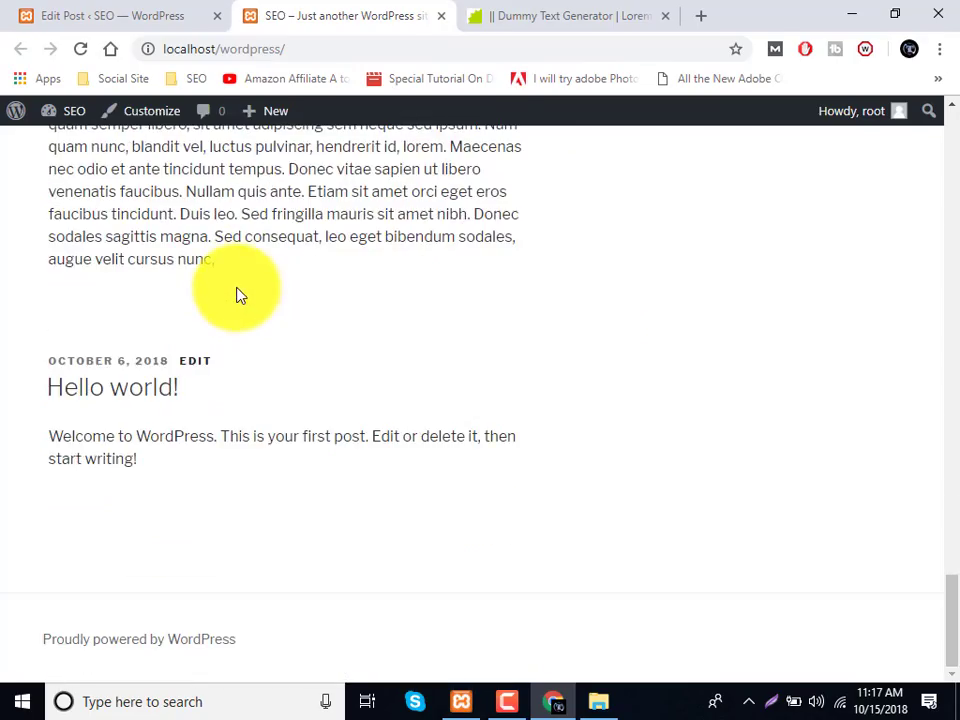
{"action": "scroll", "coordinate": [228, 345], "scroll_direction": "up", "scroll_amount": 10}
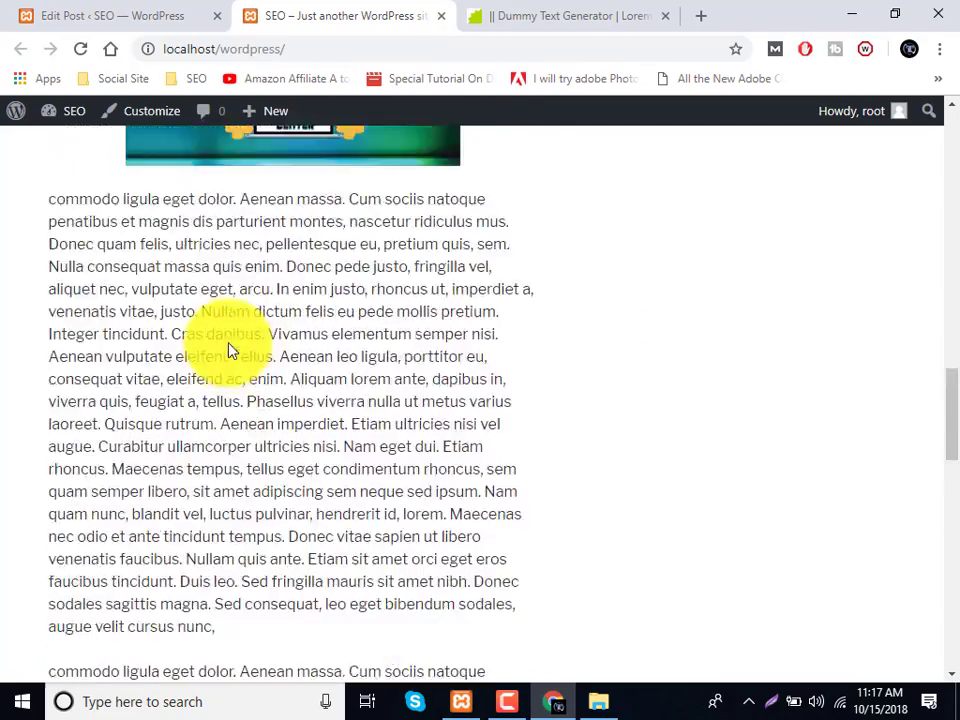
{"action": "scroll", "coordinate": [230, 345], "scroll_direction": "up", "scroll_amount": 10}
{"action": "scroll", "coordinate": [236, 343], "scroll_direction": "down", "scroll_amount": 6}
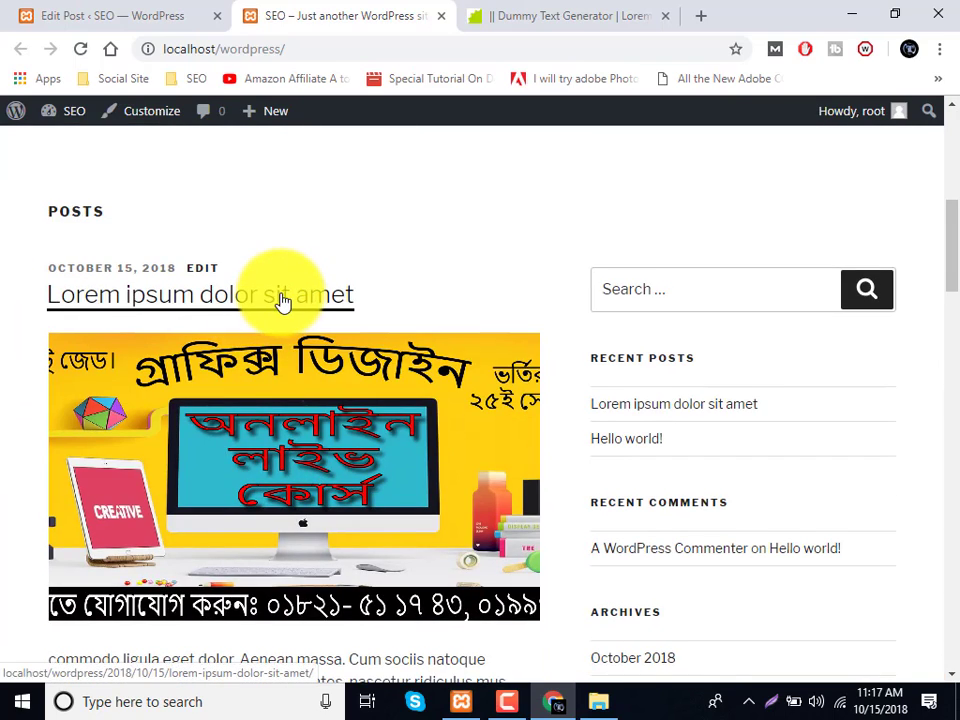
{"action": "scroll", "coordinate": [281, 301], "scroll_direction": "up", "scroll_amount": 5}
{"action": "scroll", "coordinate": [272, 313], "scroll_direction": "down", "scroll_amount": 2}
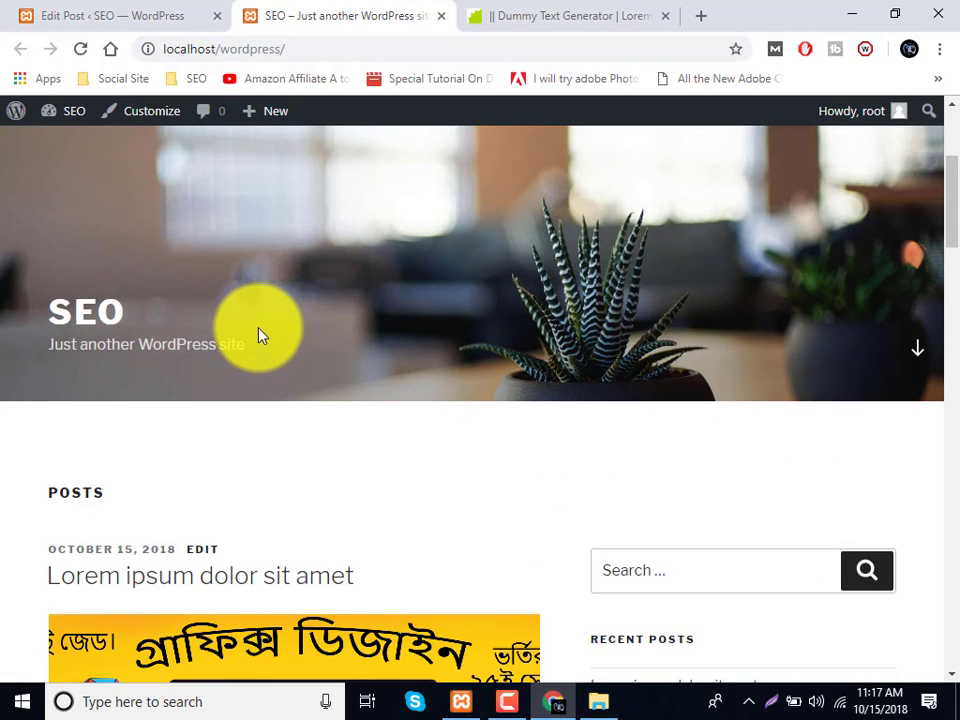
{"action": "scroll", "coordinate": [258, 336], "scroll_direction": "down", "scroll_amount": 2}
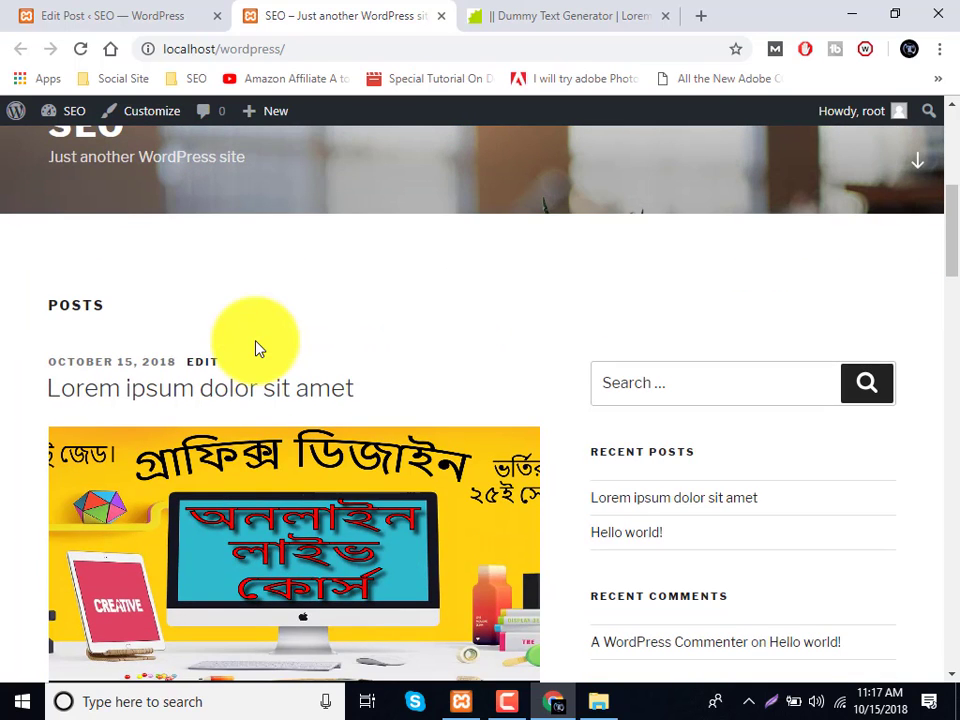
Return to the dashboard's list of all posts and move the "Hello world!" post to the trash.
{"action": "left_click", "coordinate": [133, 12]}
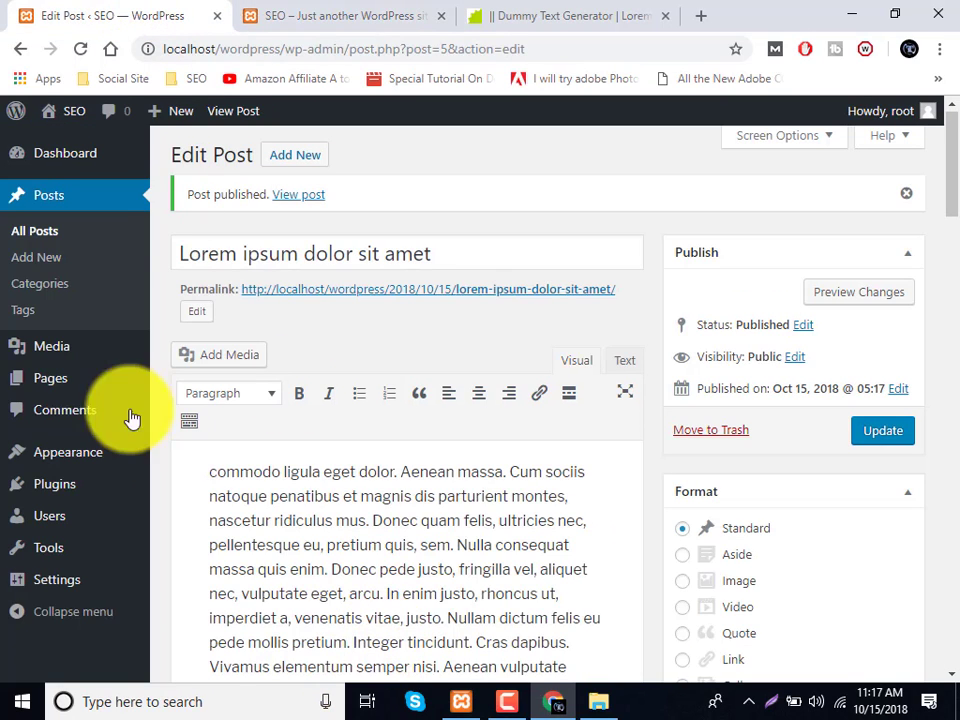
{"action": "left_click", "coordinate": [47, 230]}
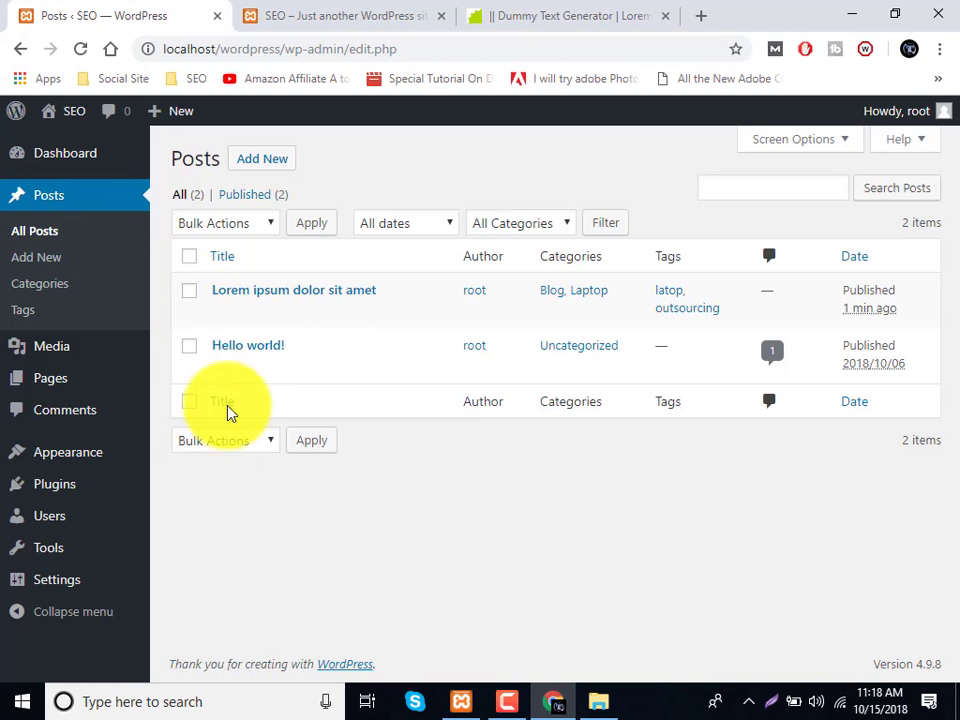
{"action": "mouse_move", "coordinate": [255, 366]}
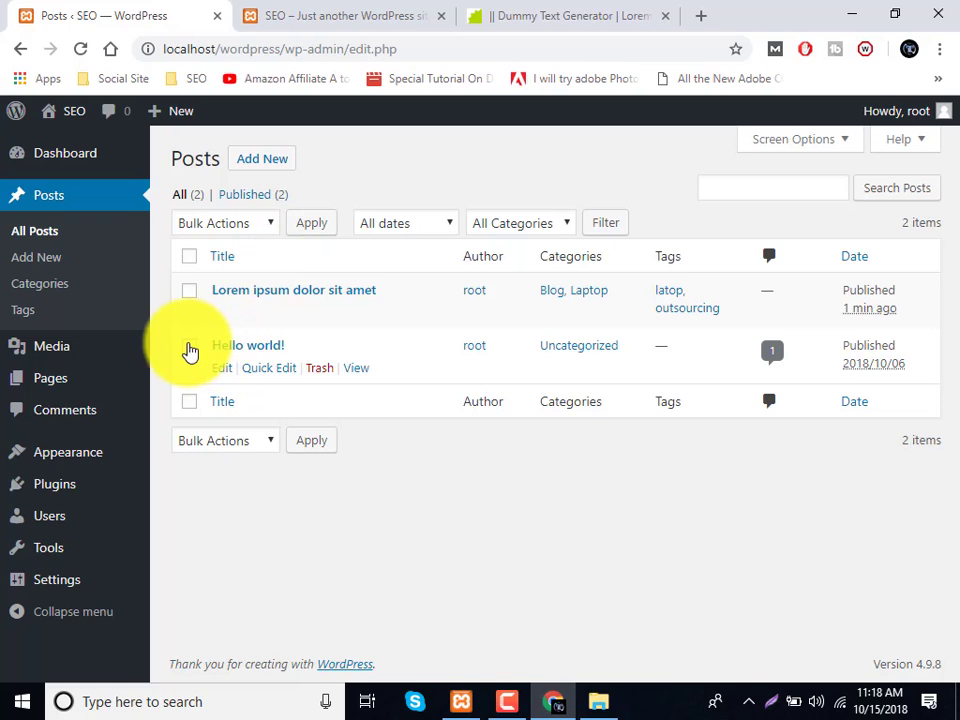
{"action": "left_click", "coordinate": [190, 347]}
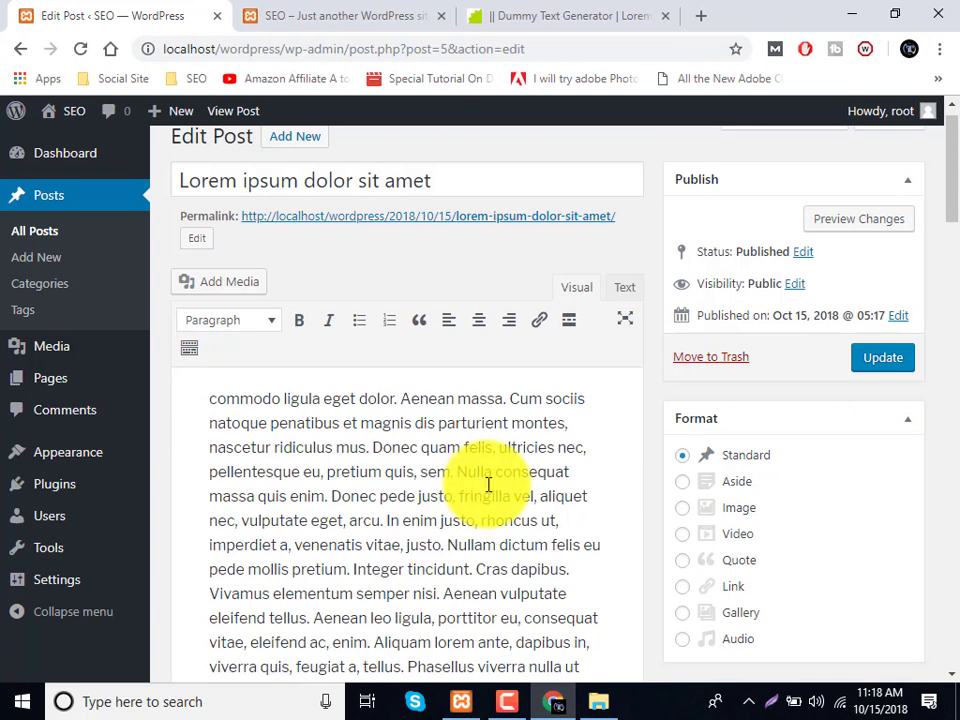
Delete the passage from "massa quis enim" to "Cras dapibus." in the Lorem ipsum post's first paragraph and update the post.
{"action": "left_click_drag", "start_coordinate": [579, 574], "coordinate": [262, 487]}
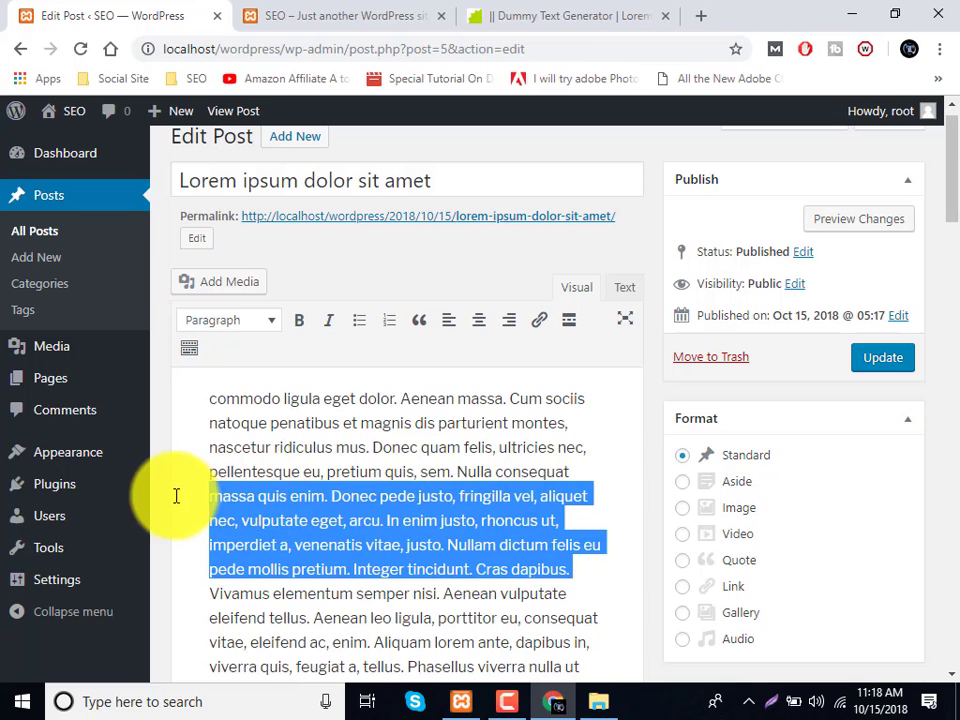
{"action": "key", "text": "Delete"}
{"action": "left_click", "coordinate": [868, 360]}
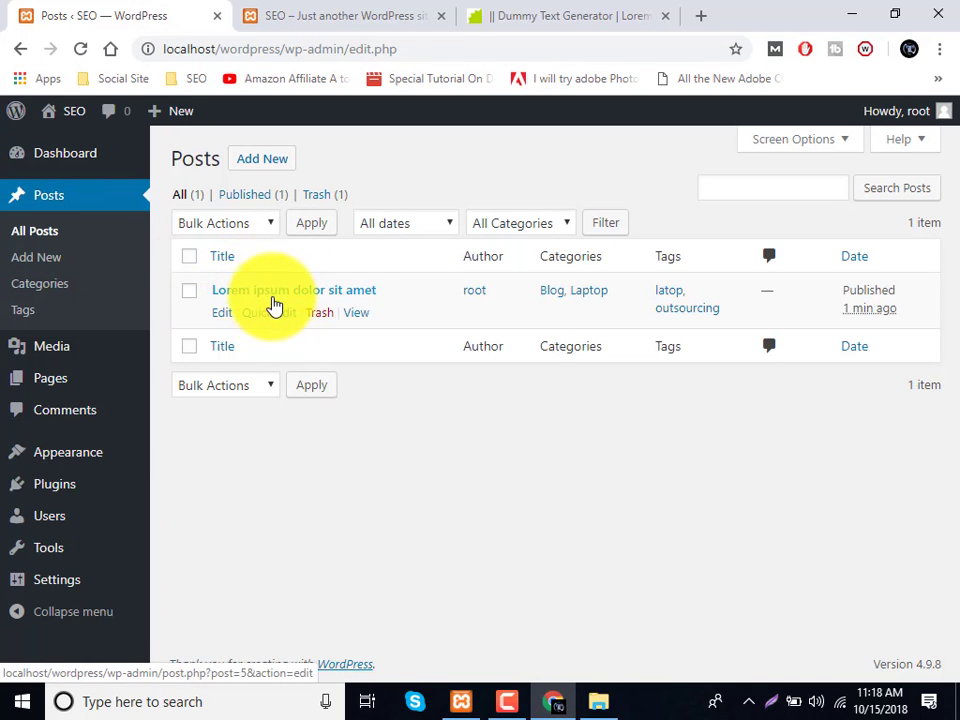
Examine the Lorem ipsum post's quick edit settings without changing them, and review the post's page on the site.
{"action": "left_click", "coordinate": [261, 315]}
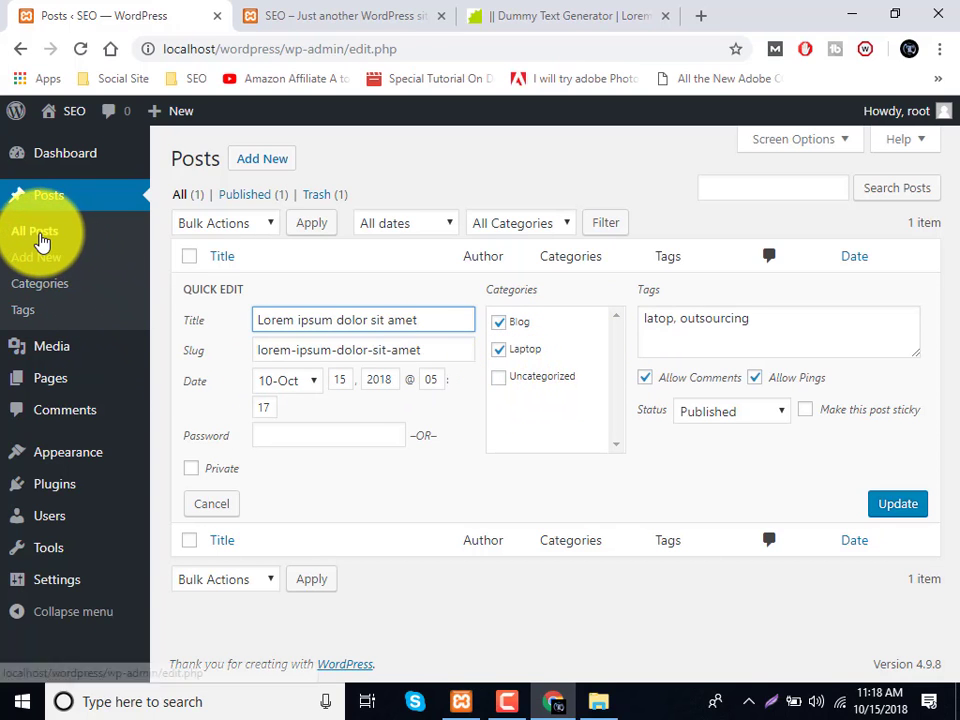
{"action": "left_click", "coordinate": [42, 243]}
{"action": "mouse_move", "coordinate": [257, 300]}
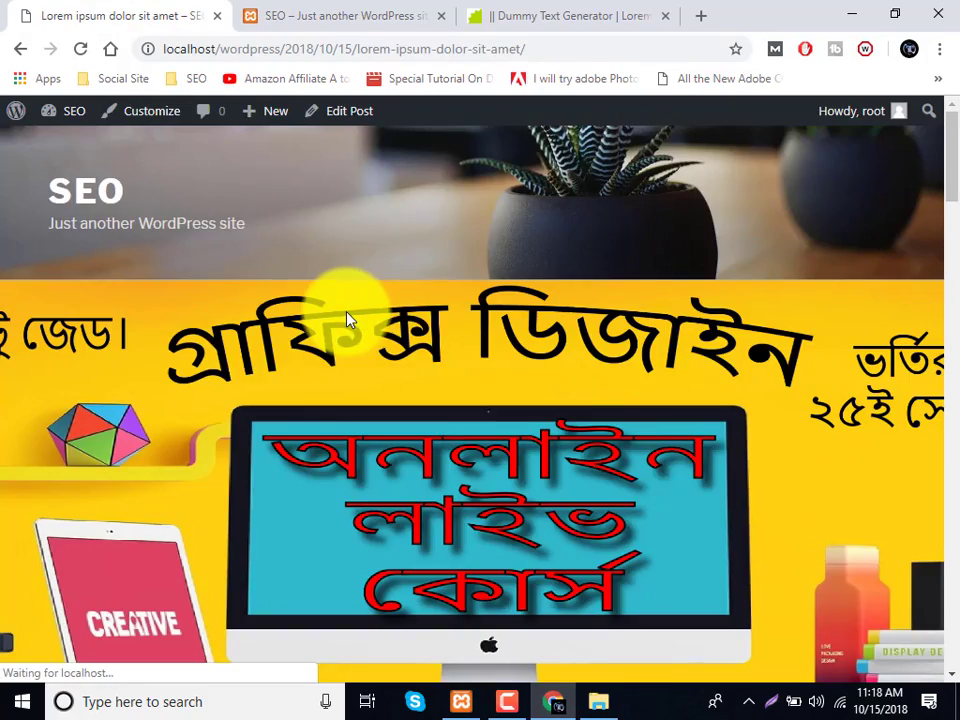
{"action": "scroll", "coordinate": [350, 325], "scroll_direction": "down", "scroll_amount": 6}
{"action": "scroll", "coordinate": [362, 350], "scroll_direction": "down", "scroll_amount": 3}
{"action": "scroll", "coordinate": [366, 347], "scroll_direction": "up", "scroll_amount": 10}
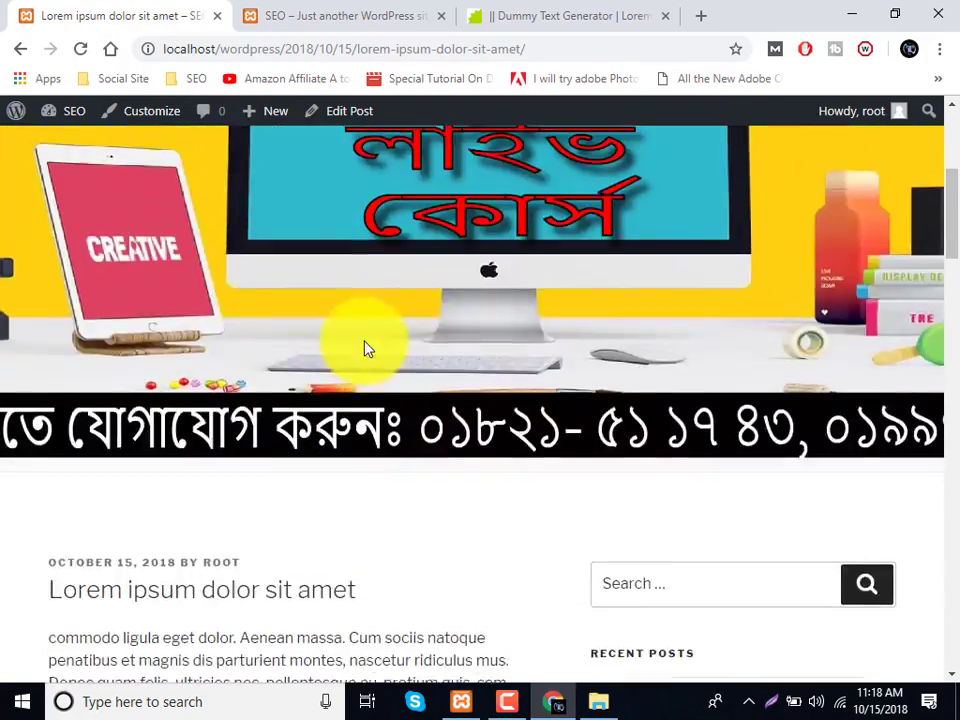
{"action": "scroll", "coordinate": [364, 345], "scroll_direction": "down", "scroll_amount": 10}
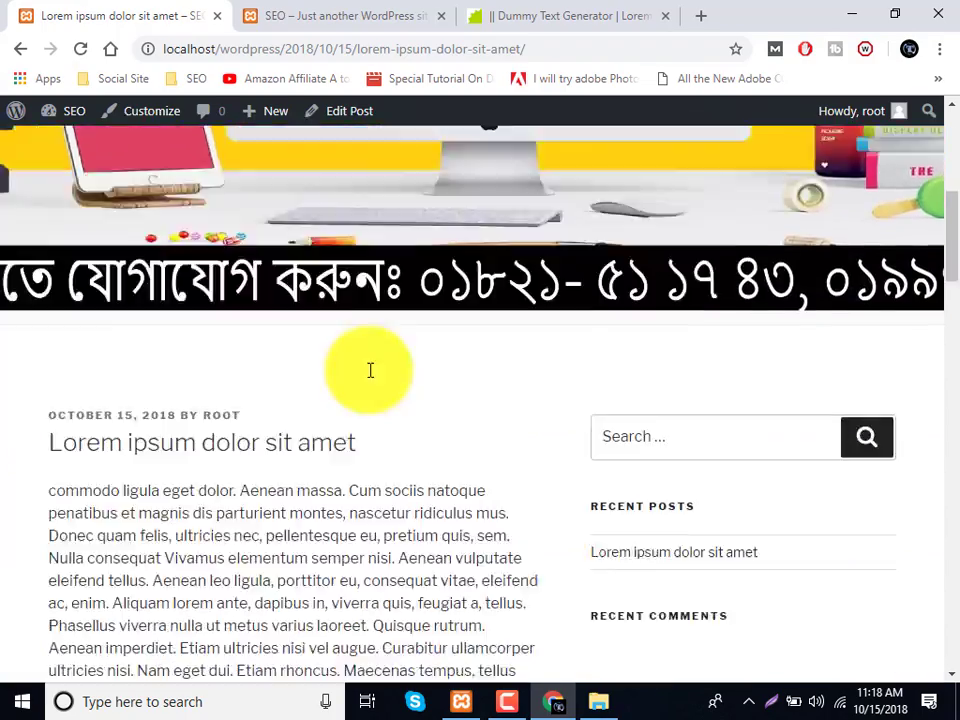
{"action": "scroll", "coordinate": [370, 378], "scroll_direction": "down", "scroll_amount": 2}
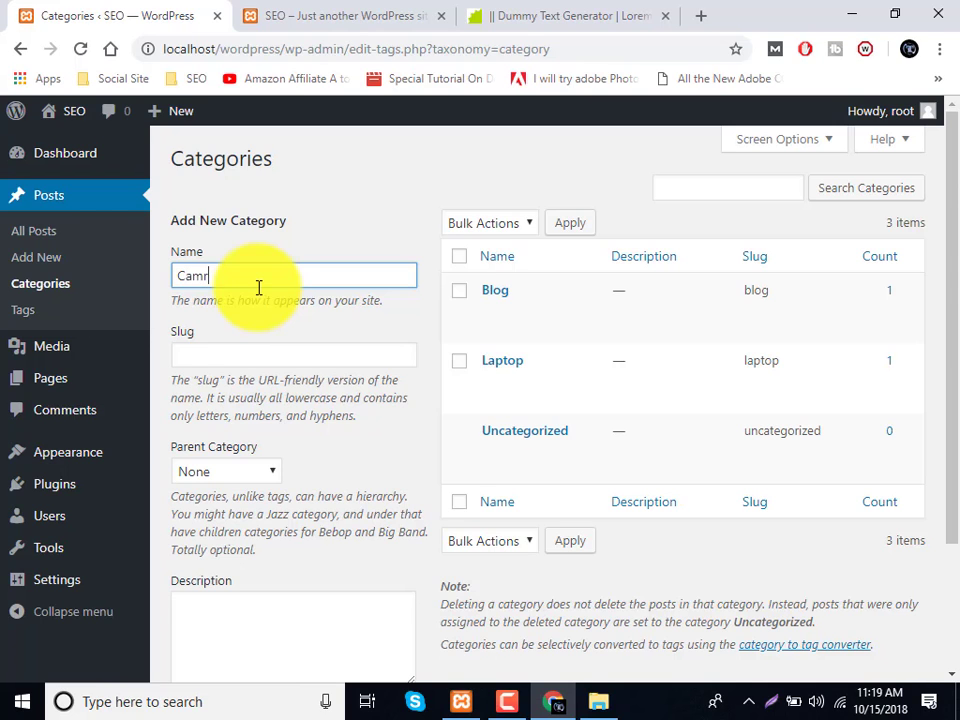
Add a new category named "Camra" without a parent on the post categories page.
{"action": "scroll", "coordinate": [174, 439], "scroll_direction": "down", "scroll_amount": 3}
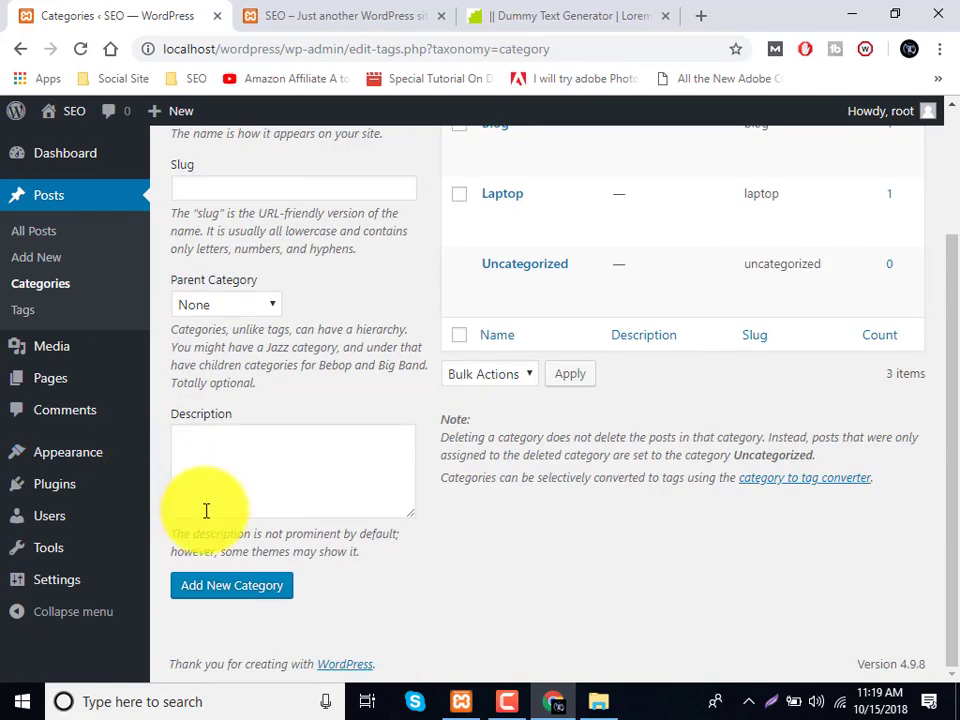
{"action": "left_click", "coordinate": [229, 589]}
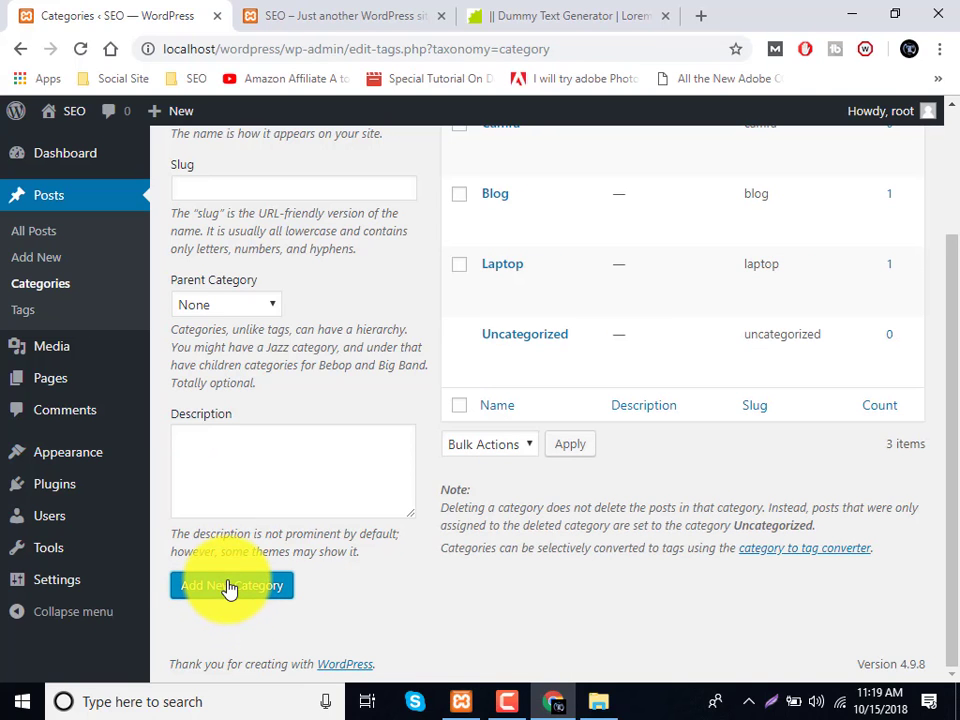
{"action": "scroll", "coordinate": [500, 388], "scroll_direction": "up", "scroll_amount": 2}
{"action": "scroll", "coordinate": [500, 387], "scroll_direction": "up", "scroll_amount": 1}
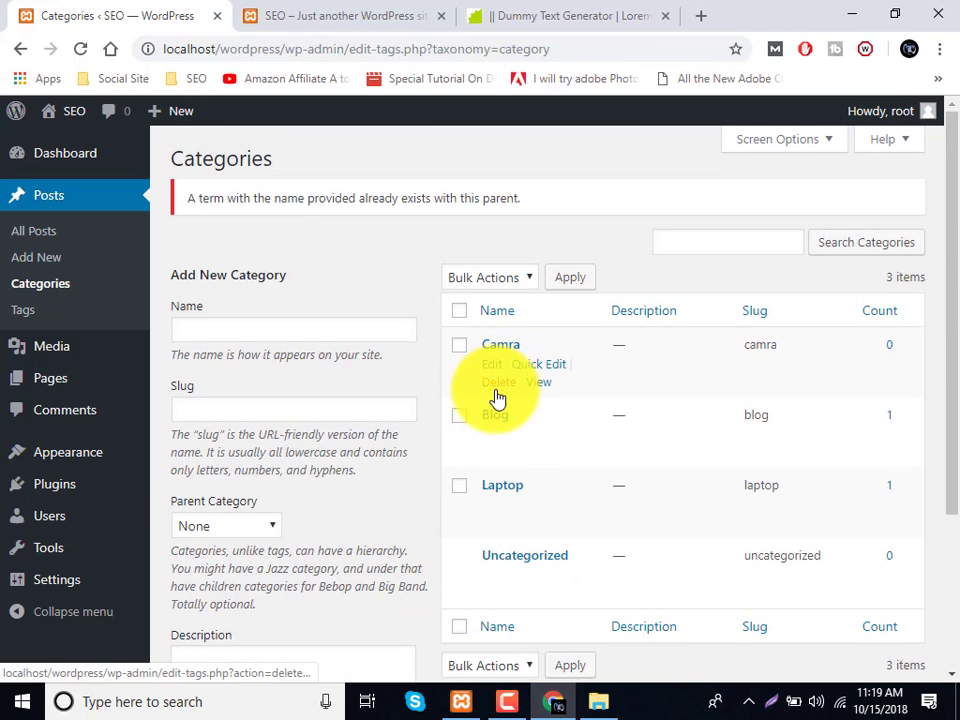
Add a new tag named "mobile" on the post tags page.
{"action": "left_click", "coordinate": [21, 317]}
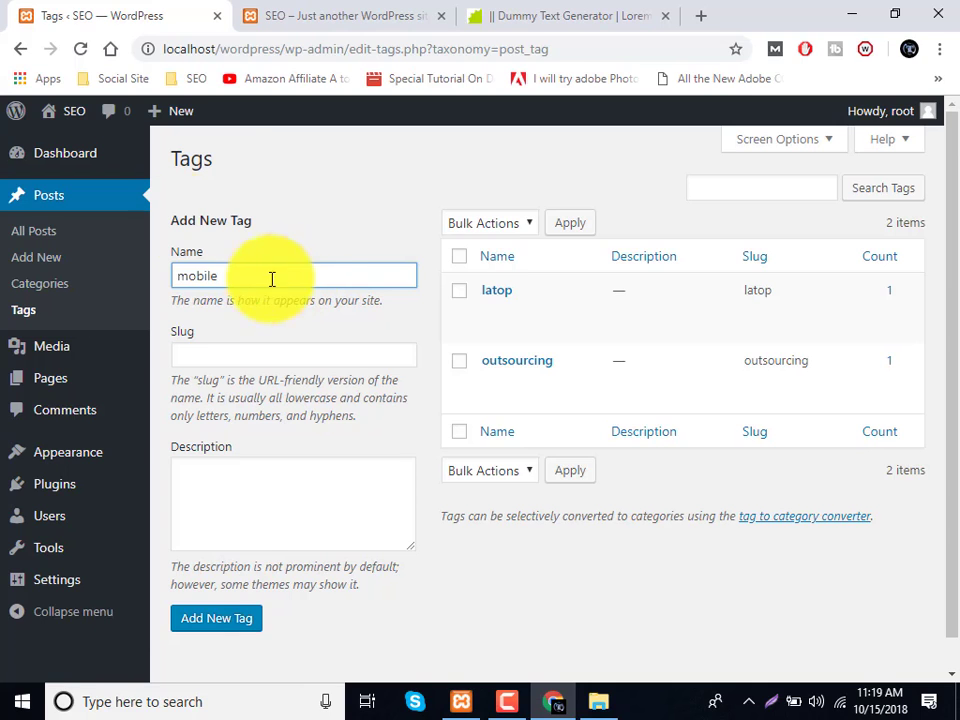
{"action": "left_click", "coordinate": [200, 622]}
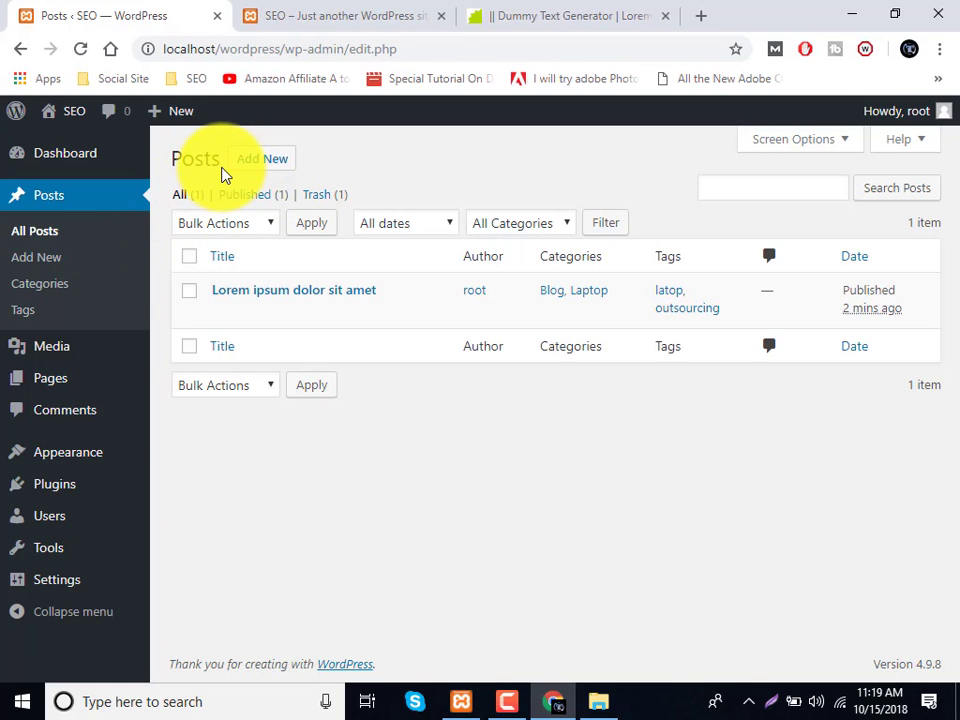
Start a new post and title it with the generator's dummy text passage beginning "commodo ligula eget dolor. Aenean massa.".
{"action": "middle_click", "coordinate": [255, 161]}
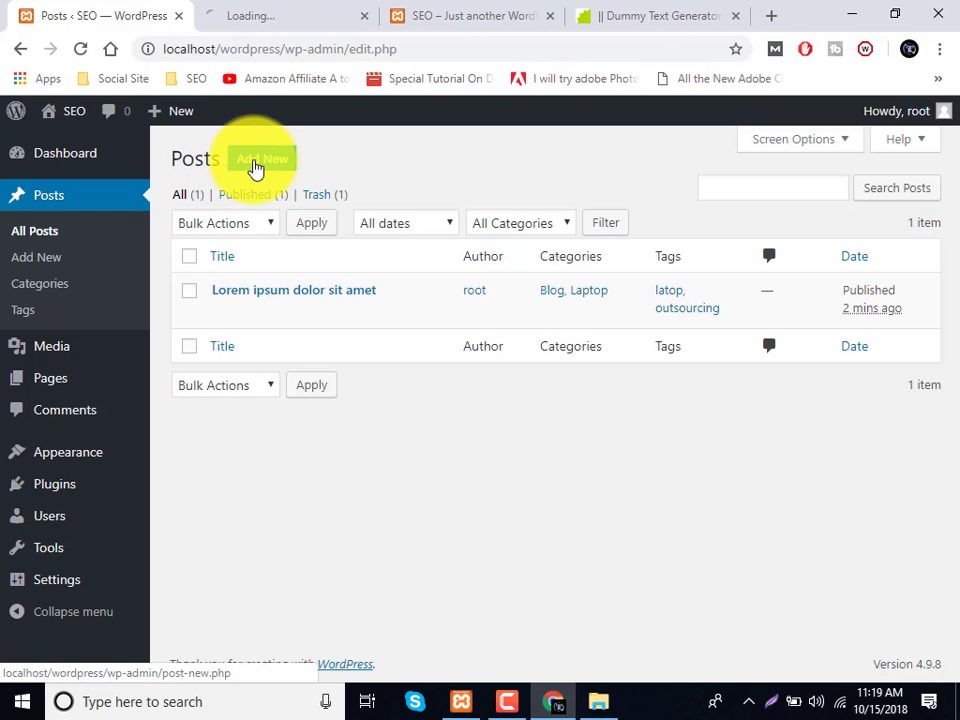
{"action": "left_click", "coordinate": [285, 16]}
{"action": "left_click", "coordinate": [703, 12]}
{"action": "left_click", "coordinate": [617, 340]}
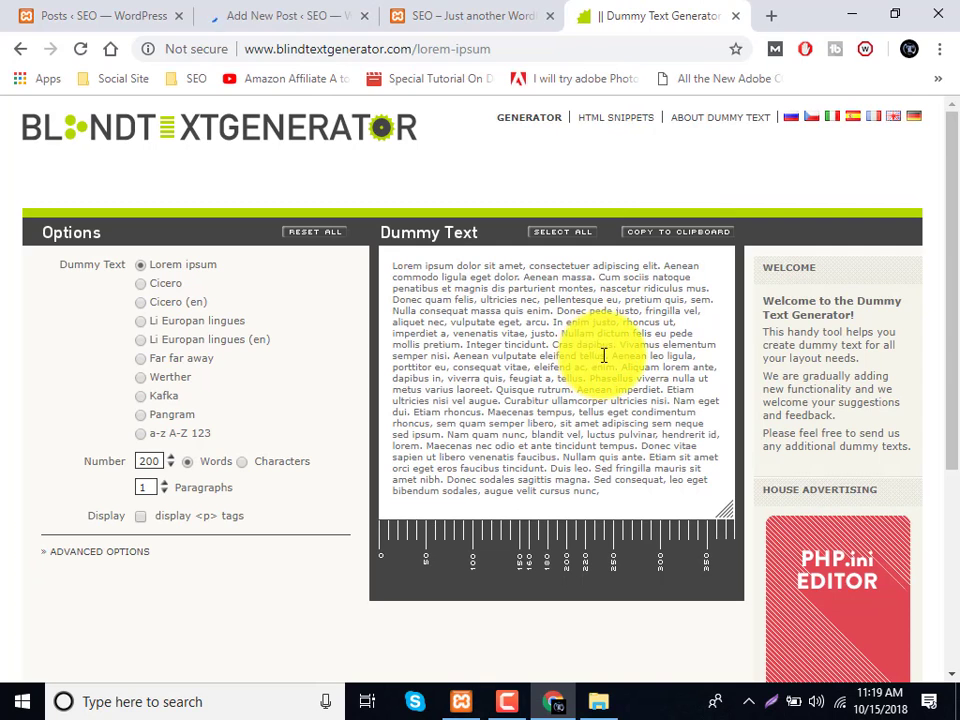
{"action": "left_click_drag", "start_coordinate": [605, 355], "coordinate": [453, 356]}
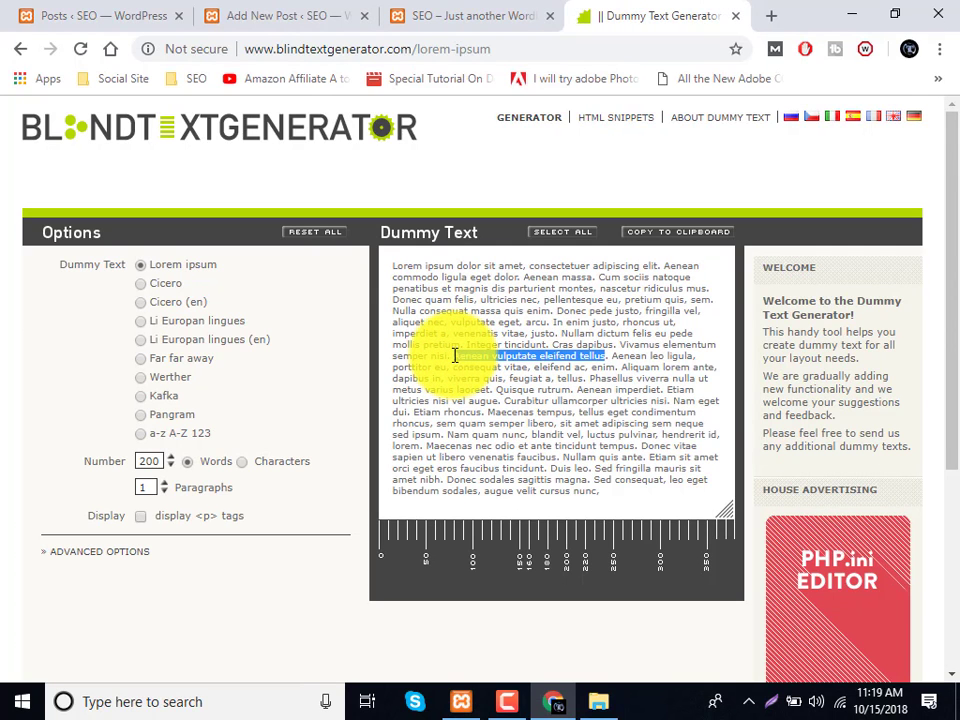
{"action": "left_click", "coordinate": [246, 12]}
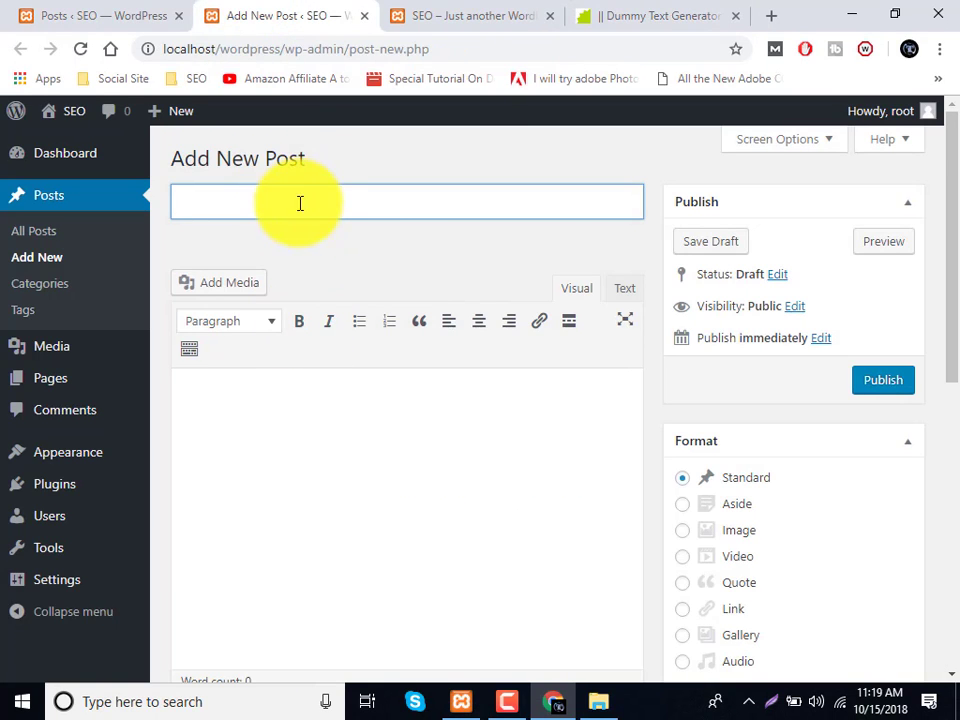
{"action": "key", "text": "ctrl+v"}
{"action": "left_click", "coordinate": [280, 484]}
Fill the new post's body with repeated copies of the generator's full 200-word Lorem ipsum text, separated by blank lines.
{"action": "left_click", "coordinate": [514, 12]}
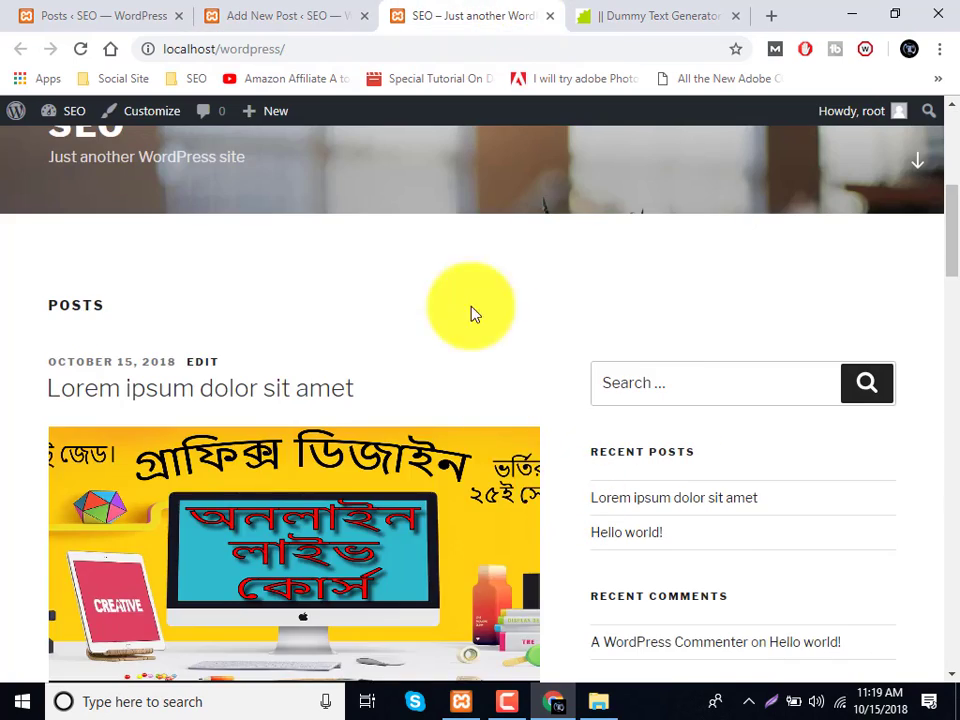
{"action": "left_click", "coordinate": [610, 15]}
{"action": "left_click_drag", "start_coordinate": [600, 491], "coordinate": [370, 266]}
{"action": "left_click", "coordinate": [475, 15]}
{"action": "left_click", "coordinate": [290, 14]}
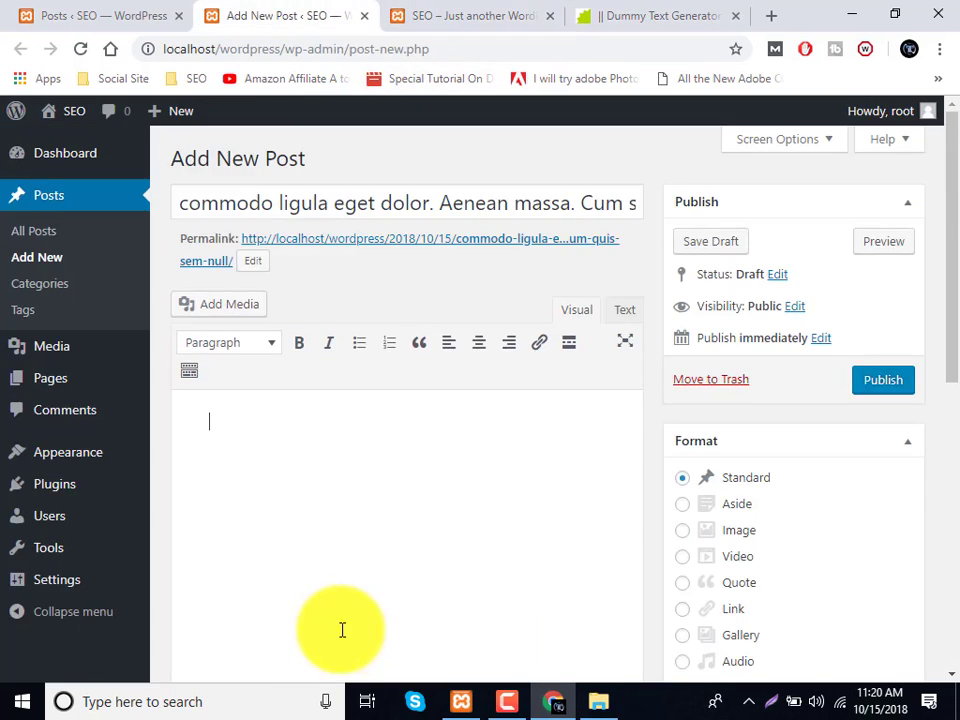
{"action": "key", "text": "ctrl+v"}
{"action": "scroll", "coordinate": [354, 574], "scroll_direction": "down", "scroll_amount": 3}
{"action": "key", "text": "Return"}
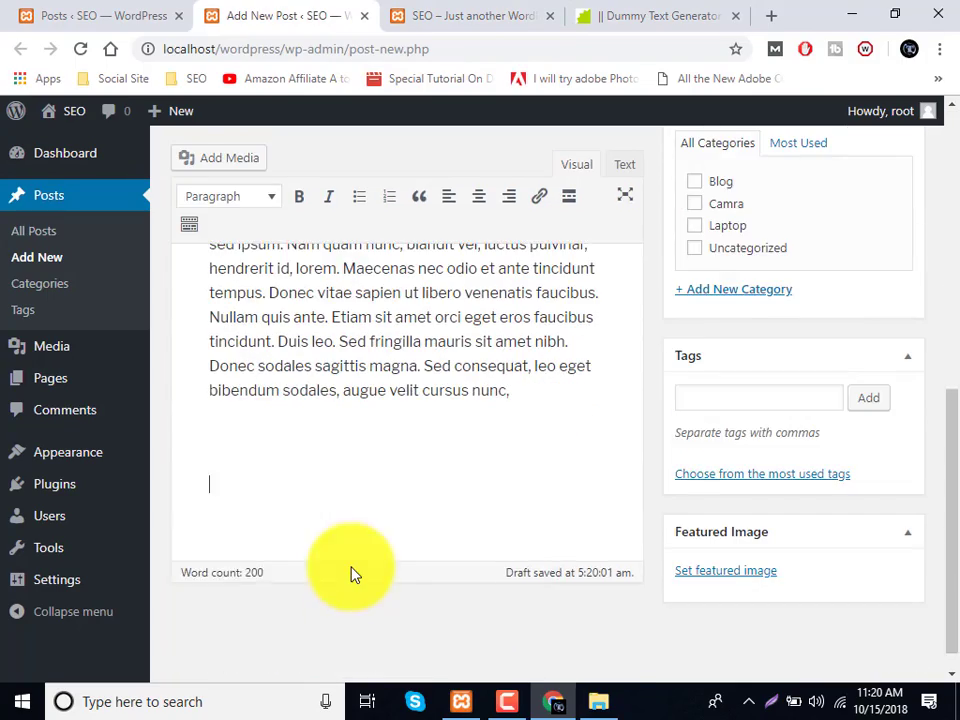
{"action": "key", "text": "BackSpace"}
{"action": "scroll", "coordinate": [352, 574], "scroll_direction": "up", "scroll_amount": 3}
{"action": "key", "text": "Return"}
{"action": "key", "text": "Return"}
{"action": "key", "text": "Return"}
{"action": "key", "text": "BackSpace"}
{"action": "key", "text": "BackSpace"}
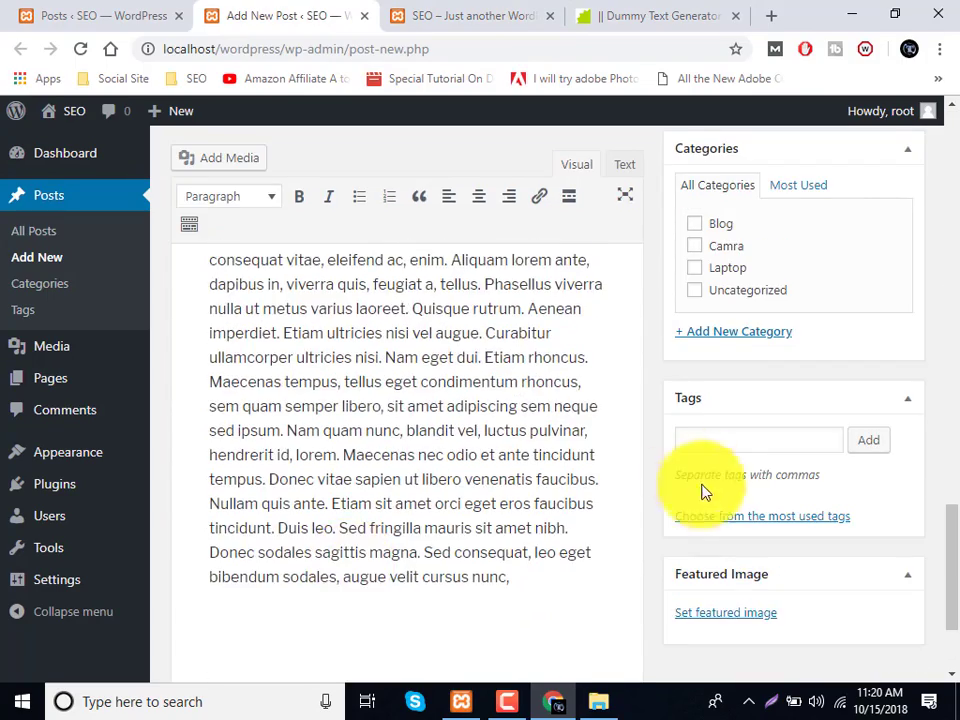
Assign the new post to the Blog category and add the tag "mobile" to it.
{"action": "scroll", "coordinate": [703, 489], "scroll_direction": "up", "scroll_amount": 1}
{"action": "scroll", "coordinate": [720, 466], "scroll_direction": "up", "scroll_amount": 2}
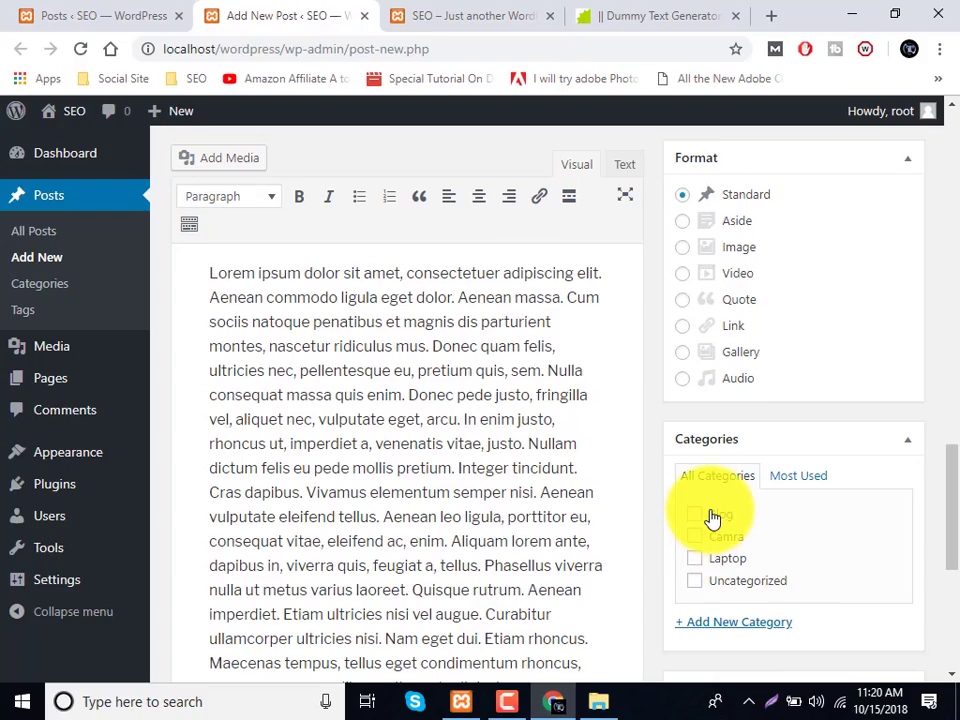
{"action": "scroll", "coordinate": [716, 392], "scroll_direction": "up", "scroll_amount": 3}
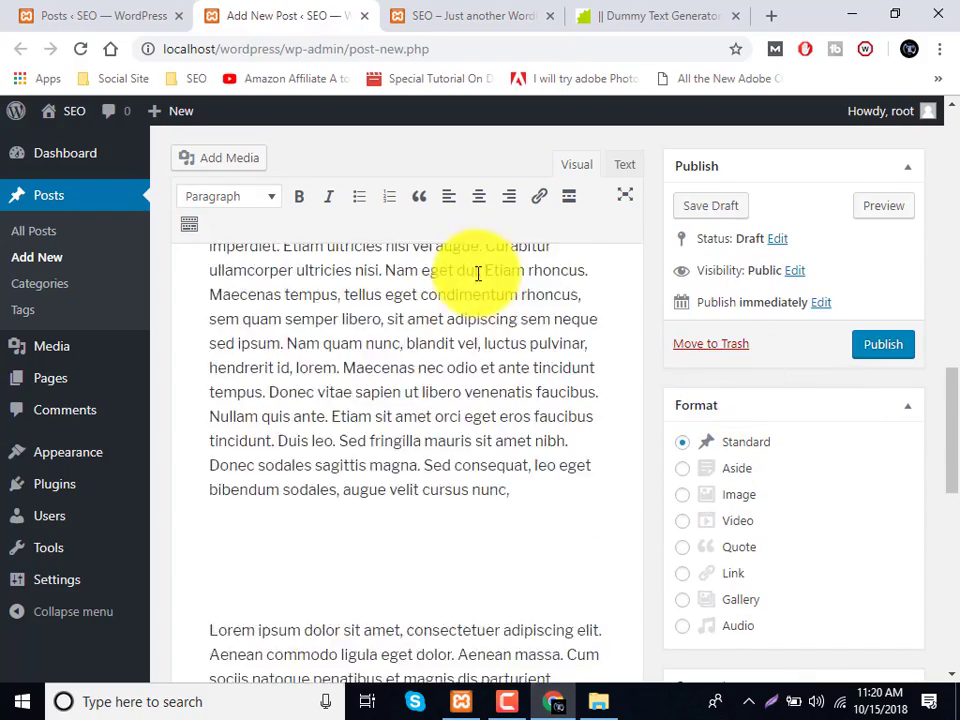
{"action": "scroll", "coordinate": [758, 521], "scroll_direction": "down", "scroll_amount": 5}
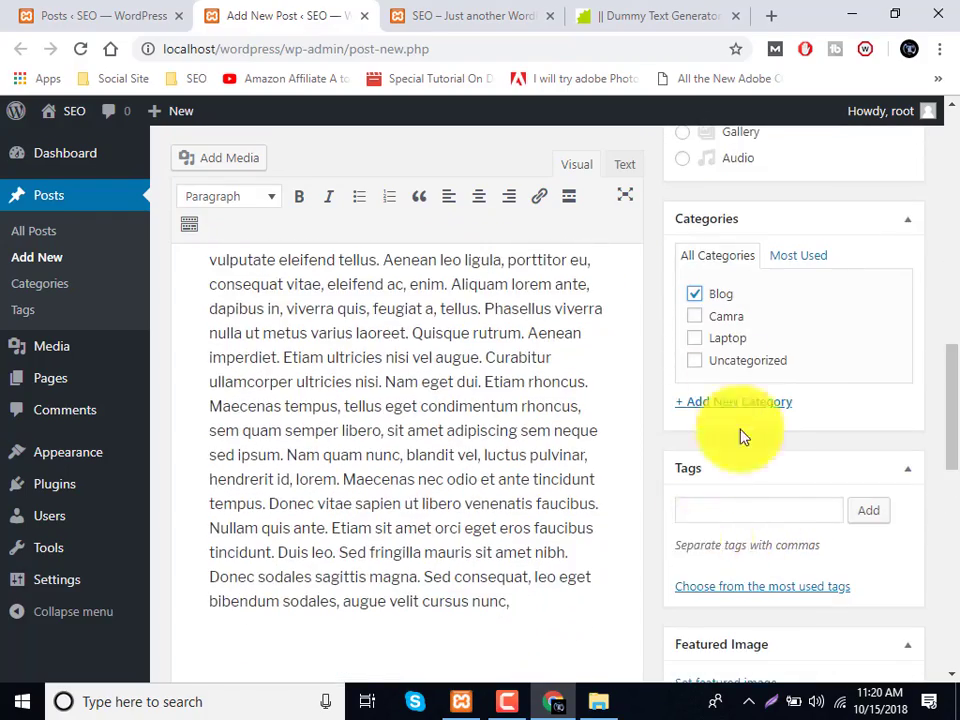
{"action": "scroll", "coordinate": [729, 560], "scroll_direction": "down", "scroll_amount": 1}
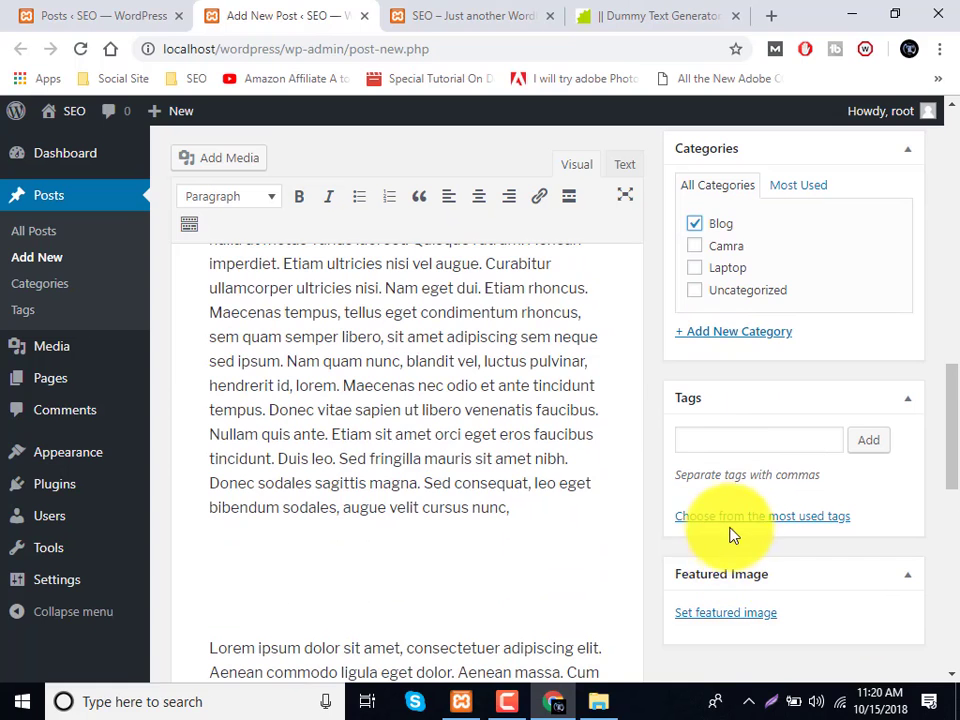
{"action": "left_click", "coordinate": [731, 447]}
{"action": "type", "text": "mobile"}
{"action": "key", "text": "Return"}
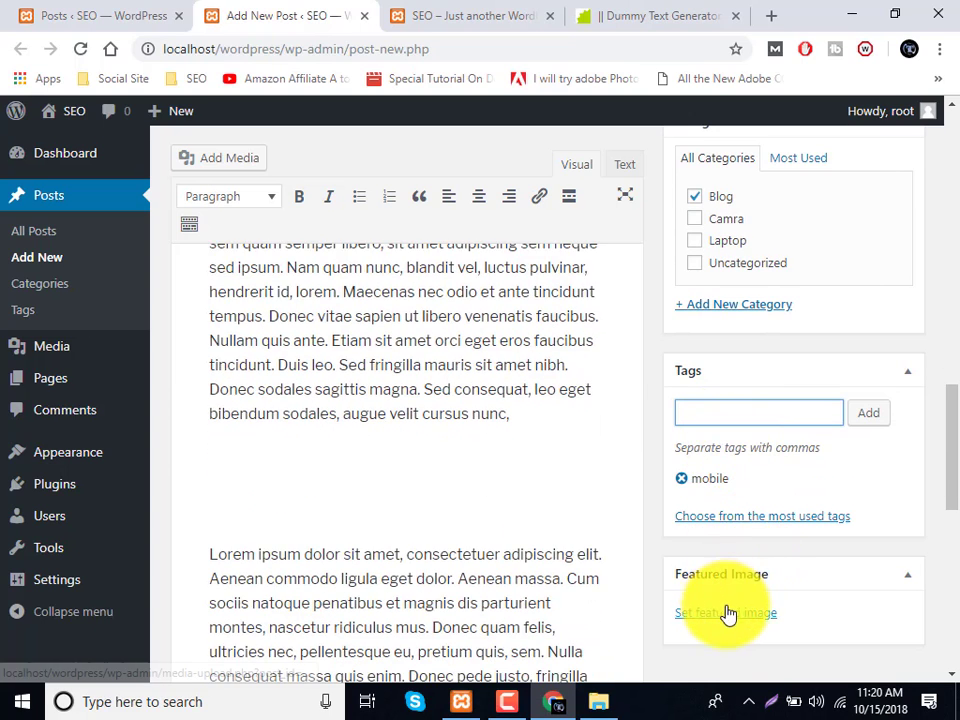
Set fb-cover-page-.png from the media library as the new post's featured image and publish the post.
{"action": "left_click", "coordinate": [729, 613]}
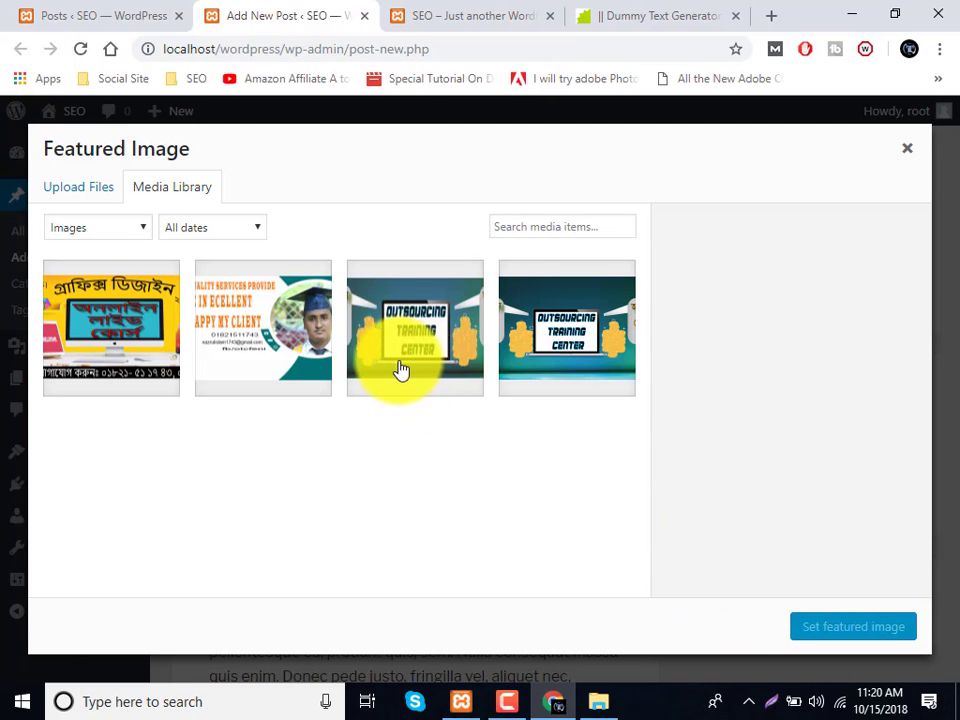
{"action": "left_click", "coordinate": [403, 375]}
{"action": "left_click", "coordinate": [515, 322]}
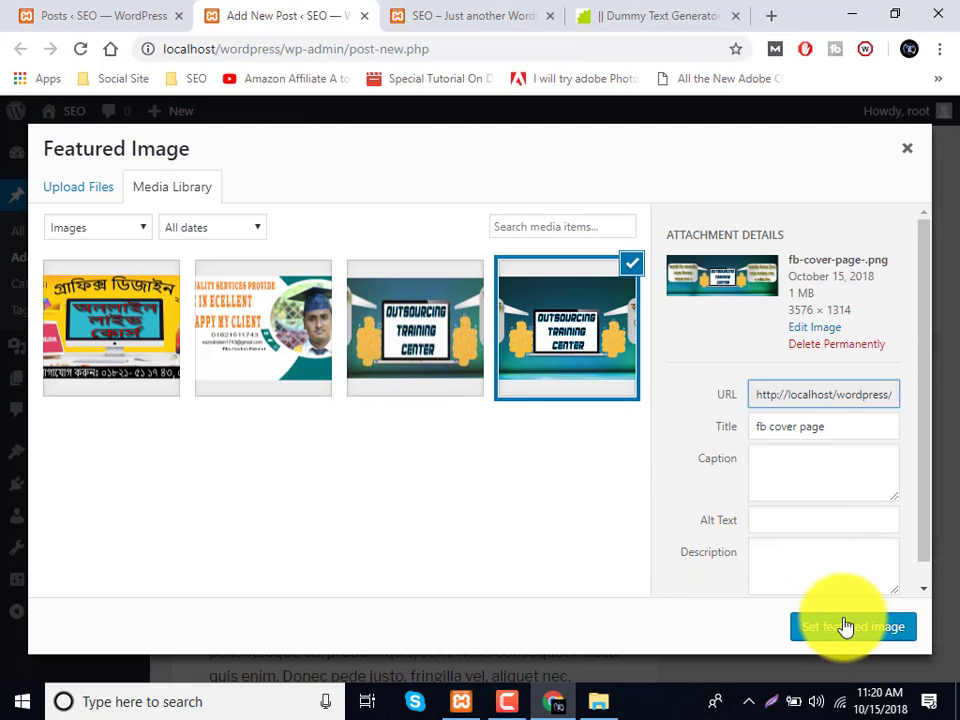
{"action": "left_click", "coordinate": [855, 643]}
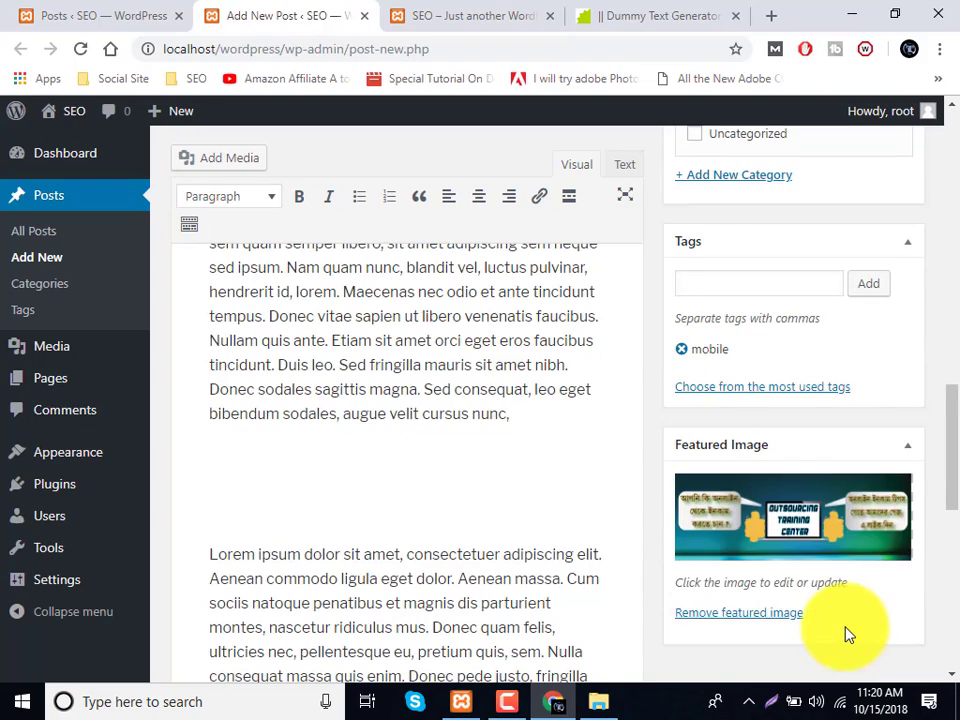
{"action": "scroll", "coordinate": [757, 483], "scroll_direction": "up", "scroll_amount": 4}
{"action": "scroll", "coordinate": [765, 465], "scroll_direction": "up", "scroll_amount": 3}
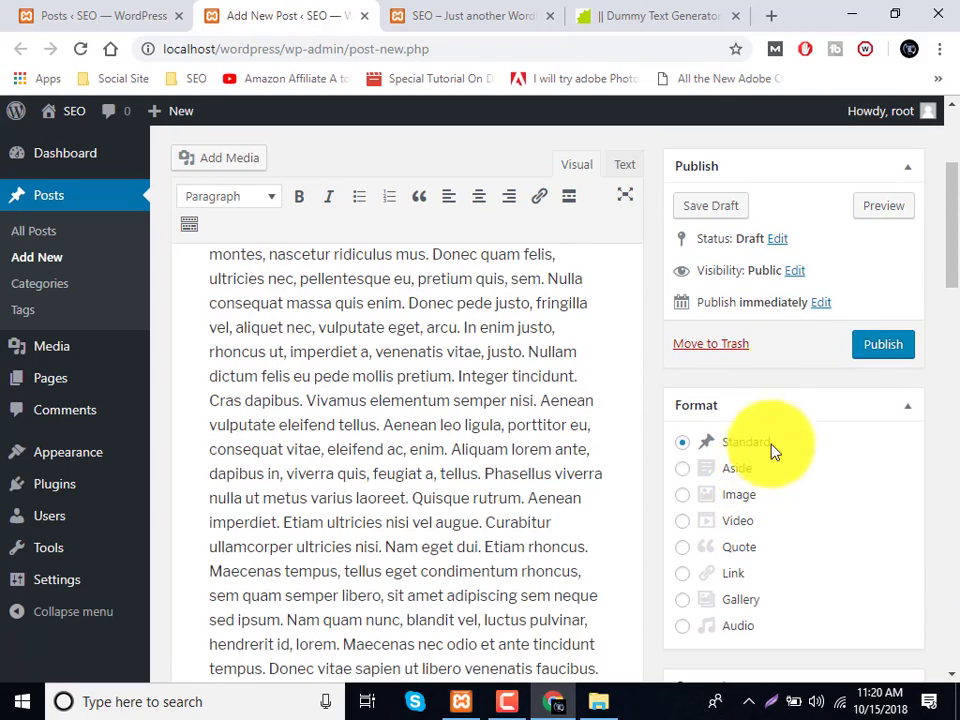
{"action": "left_click", "coordinate": [883, 350]}
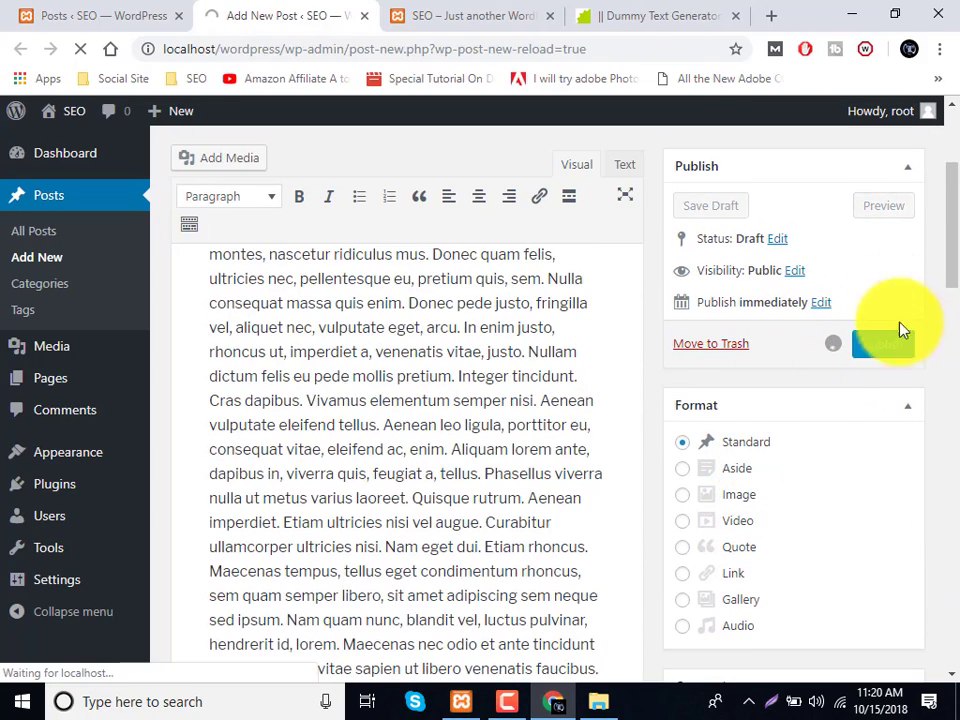
Reload the site's home page and review the new post's title, featured image and body alongside the earlier post.
{"action": "left_click", "coordinate": [428, 15]}
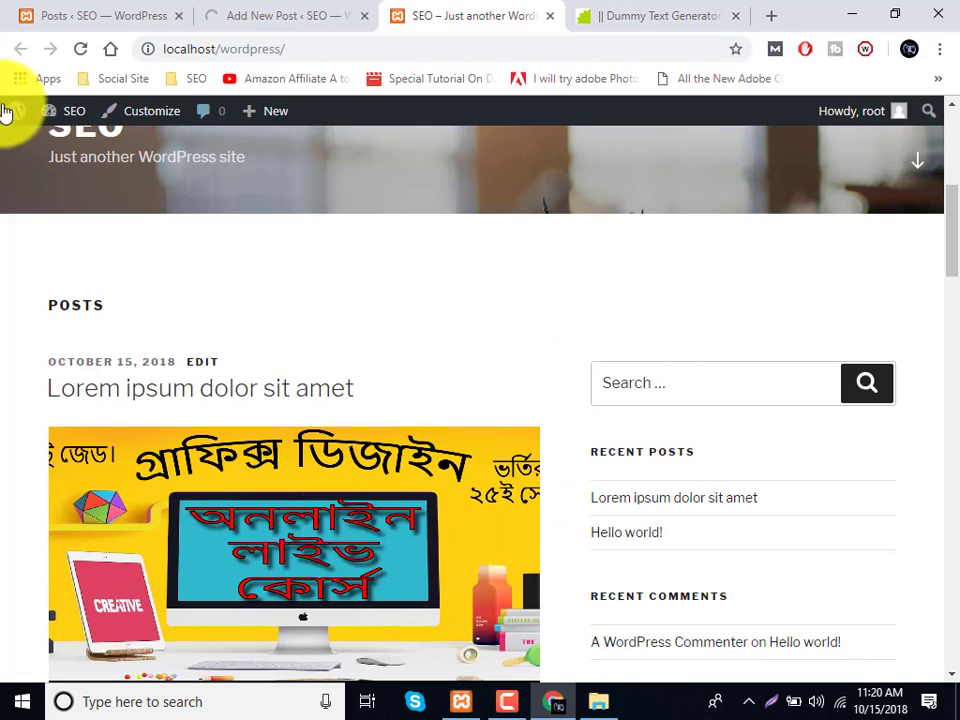
{"action": "left_click", "coordinate": [80, 49]}
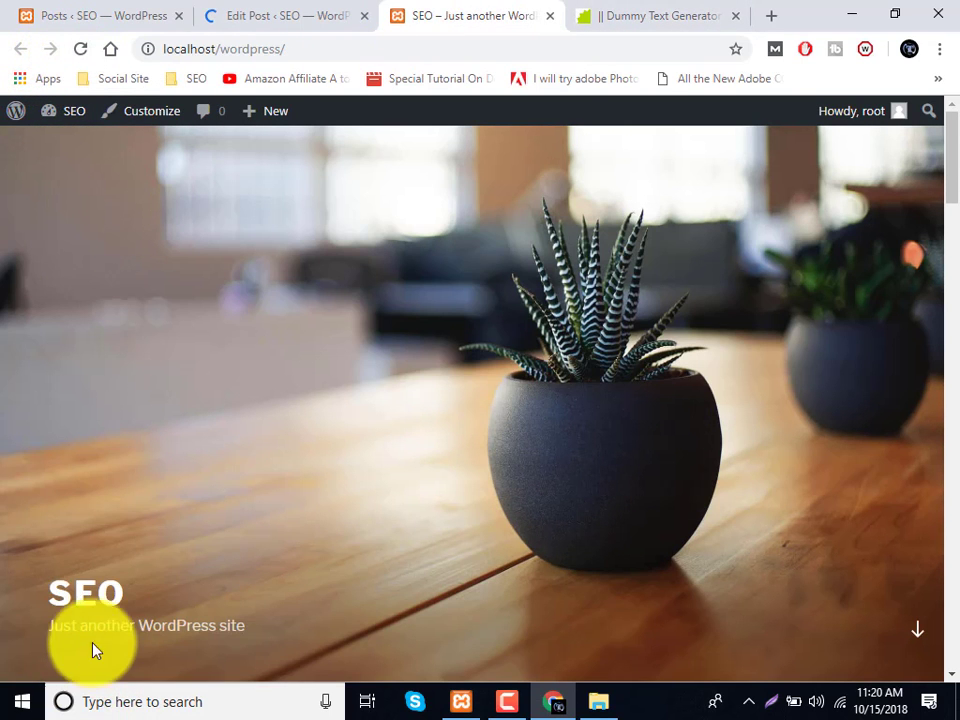
{"action": "left_click", "coordinate": [88, 600]}
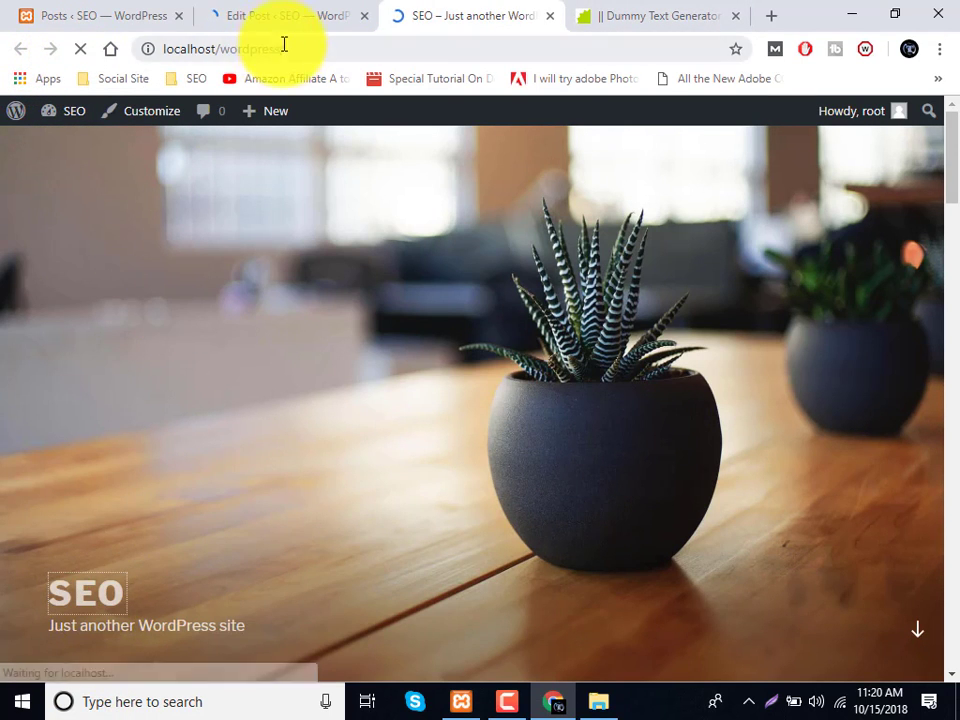
{"action": "scroll", "coordinate": [357, 350], "scroll_direction": "down", "scroll_amount": 5}
{"action": "scroll", "coordinate": [357, 350], "scroll_direction": "down", "scroll_amount": 15}
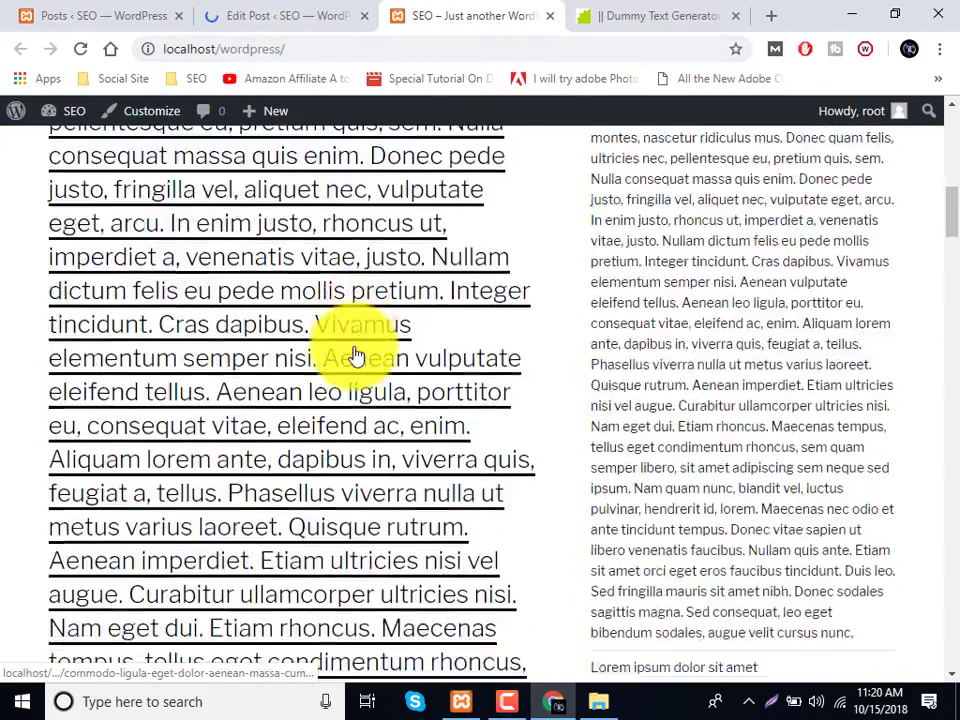
{"action": "scroll", "coordinate": [363, 360], "scroll_direction": "down", "scroll_amount": 15}
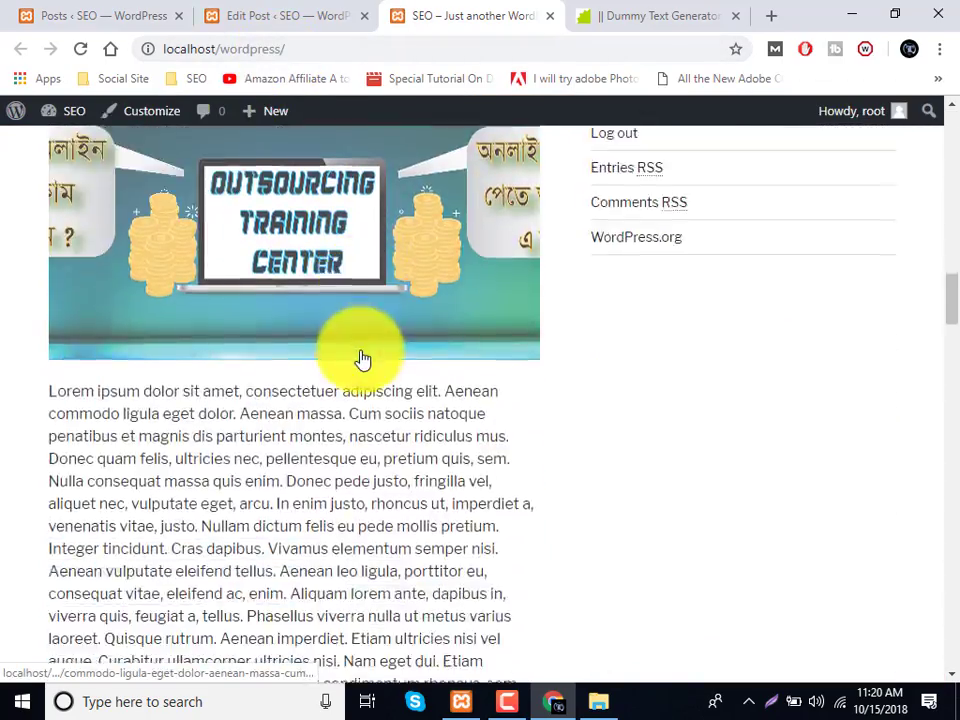
{"action": "scroll", "coordinate": [363, 352], "scroll_direction": "down", "scroll_amount": 5}
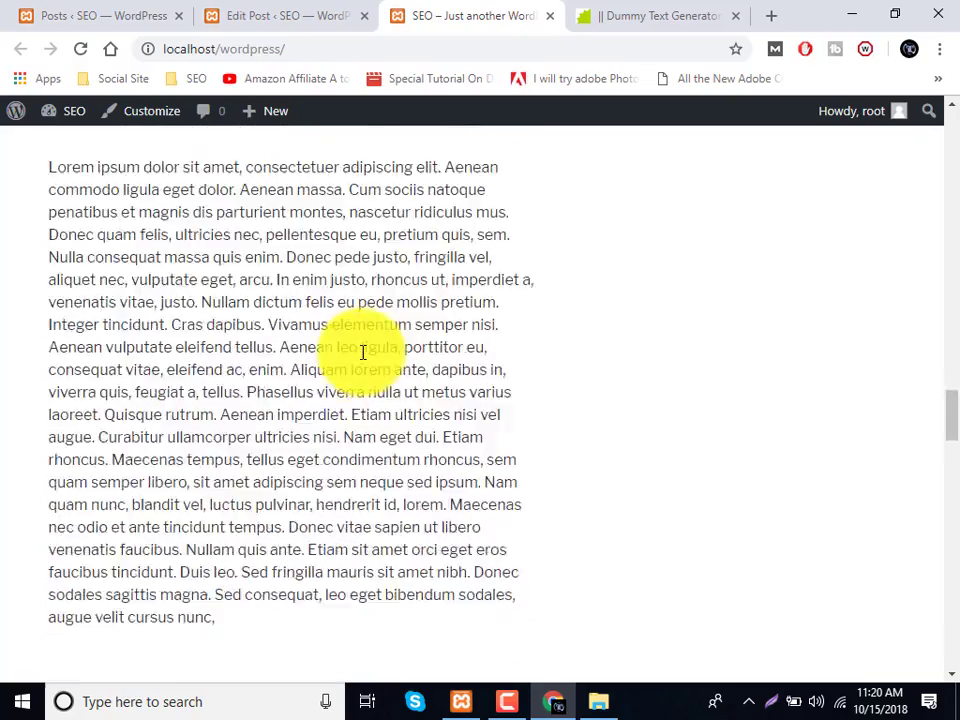
{"action": "scroll", "coordinate": [363, 352], "scroll_direction": "up", "scroll_amount": 5}
{"action": "scroll", "coordinate": [375, 490], "scroll_direction": "up", "scroll_amount": 10}
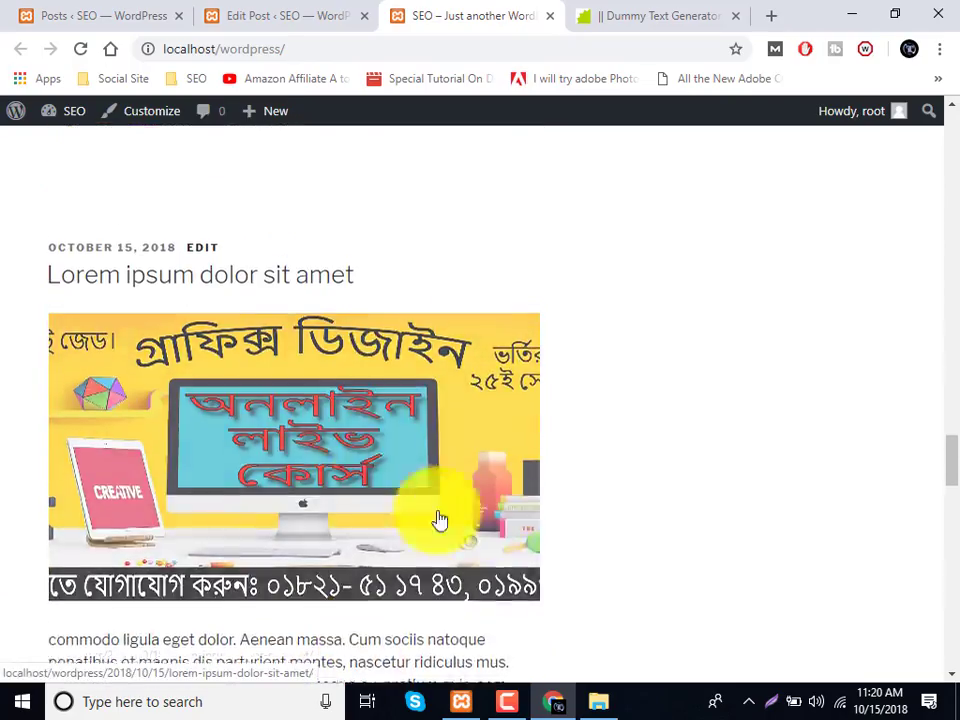
{"action": "scroll", "coordinate": [365, 490], "scroll_direction": "up", "scroll_amount": 10}
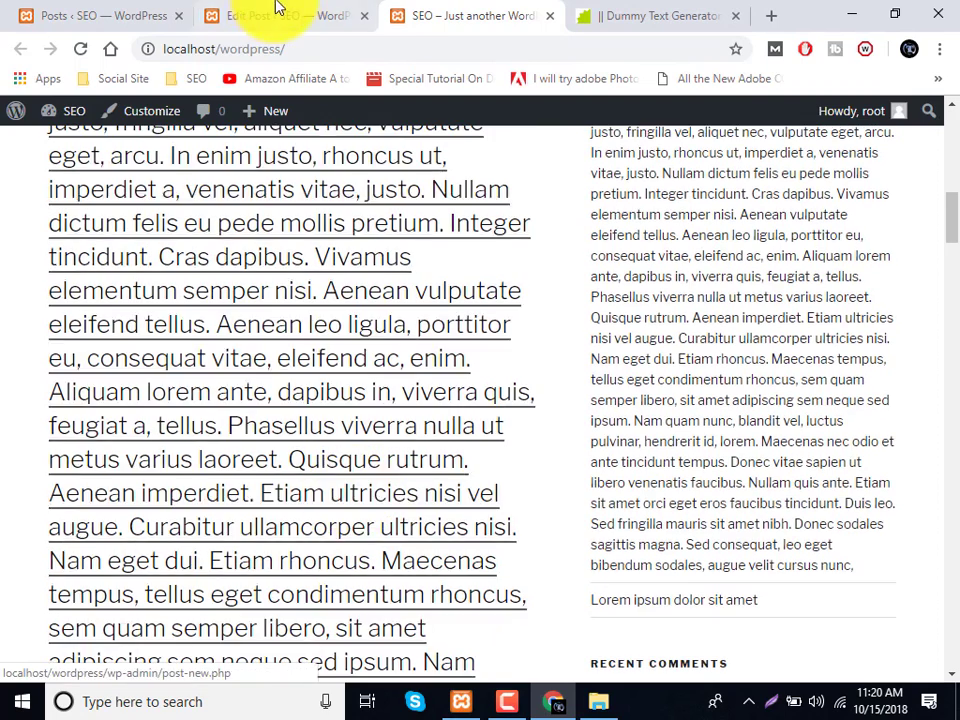
Shorten the new post's title to "commodo ligula eget dolor" and update the post.
{"action": "left_click", "coordinate": [278, 8]}
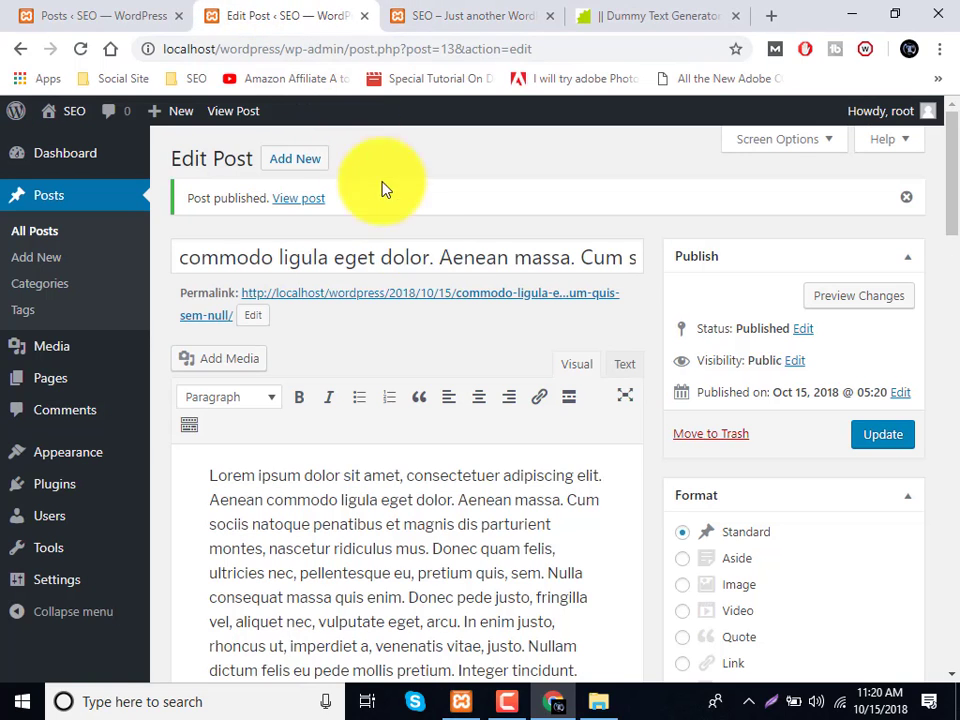
{"action": "left_click_drag", "start_coordinate": [433, 257], "coordinate": [883, 247]}
{"action": "key", "text": "BackSpace"}
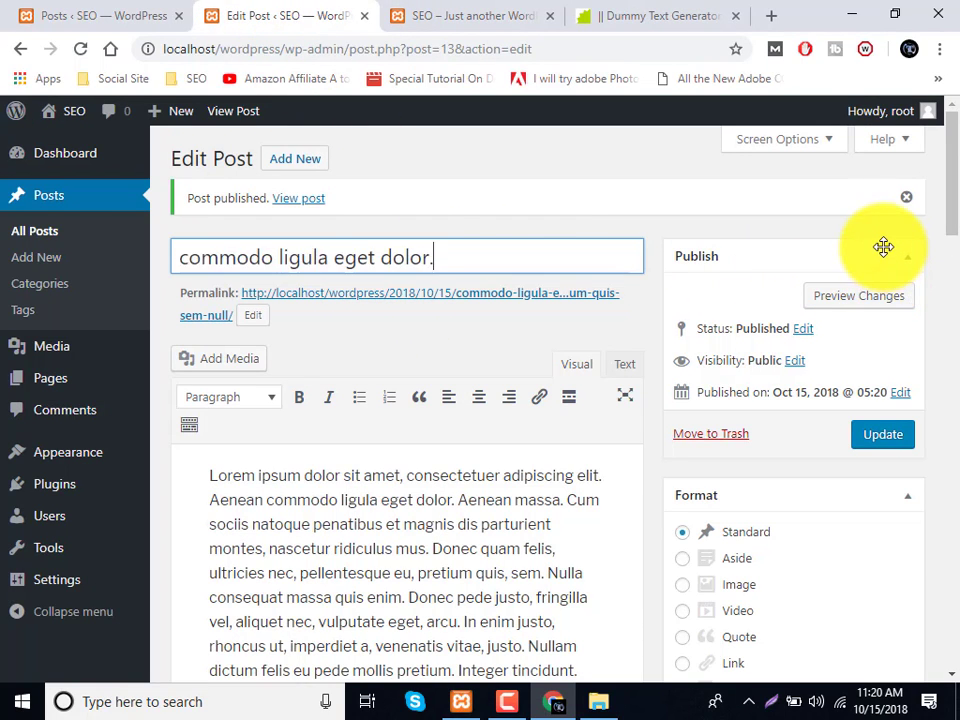
{"action": "key", "text": "BackSpace"}
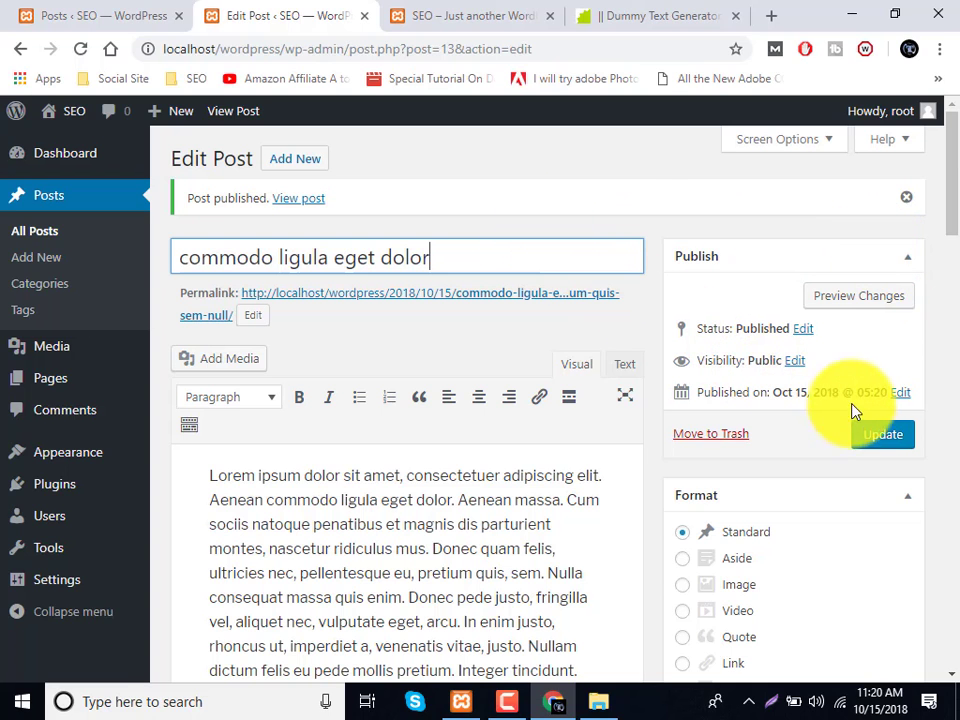
{"action": "left_click", "coordinate": [866, 436]}
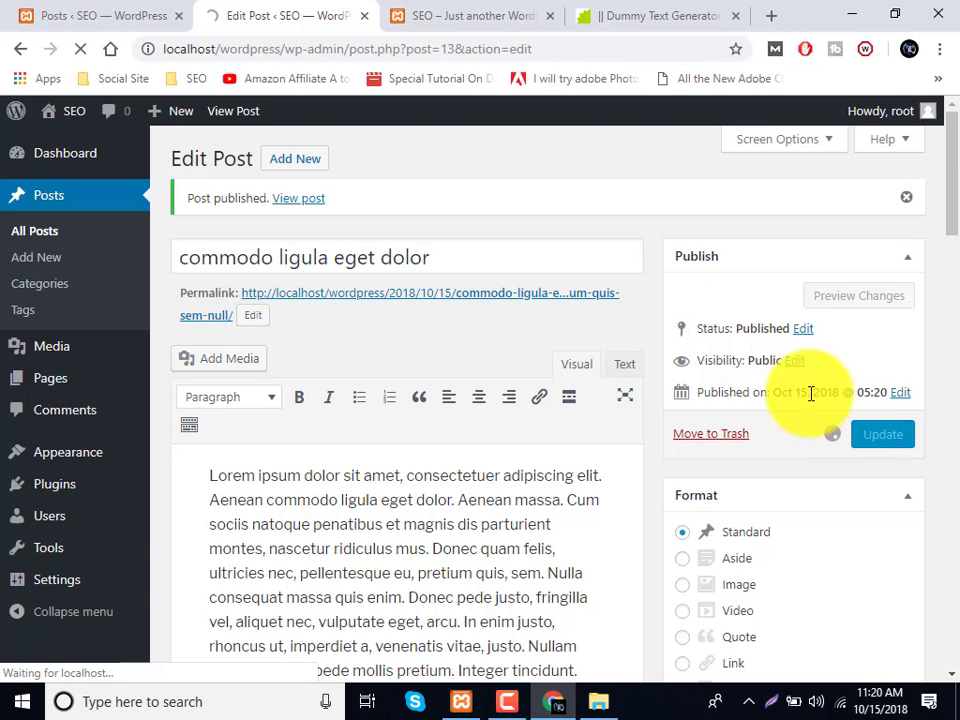
Reload the site's home page to check the shortened post title and both posts, and return to the dashboard's posts list.
{"action": "left_click", "coordinate": [516, 12]}
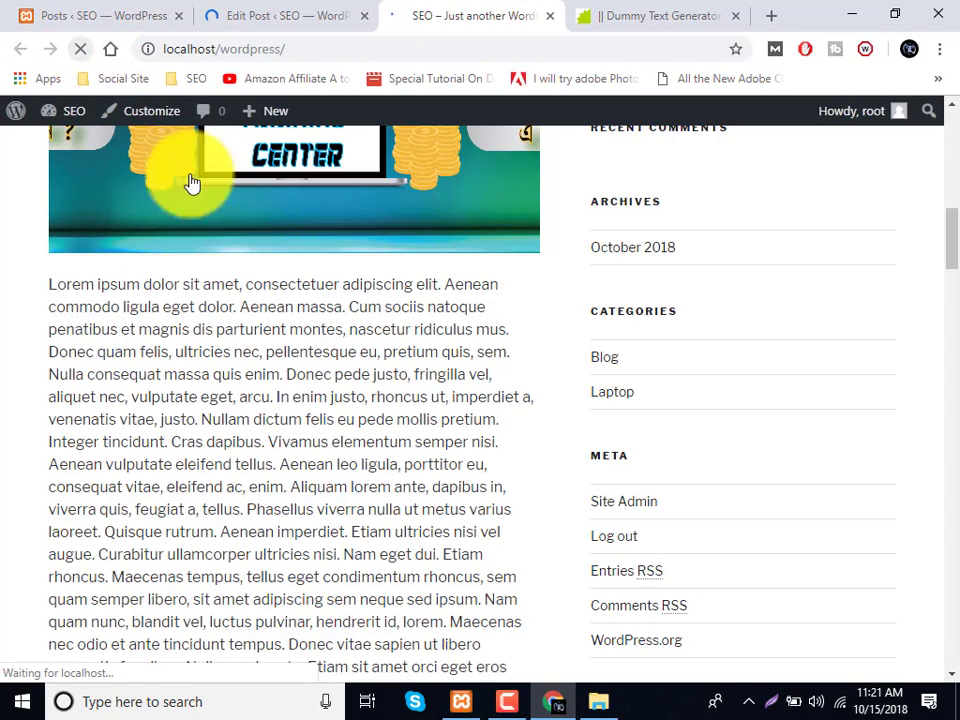
{"action": "scroll", "coordinate": [262, 300], "scroll_direction": "down", "scroll_amount": 4}
{"action": "scroll", "coordinate": [167, 536], "scroll_direction": "down", "scroll_amount": 1}
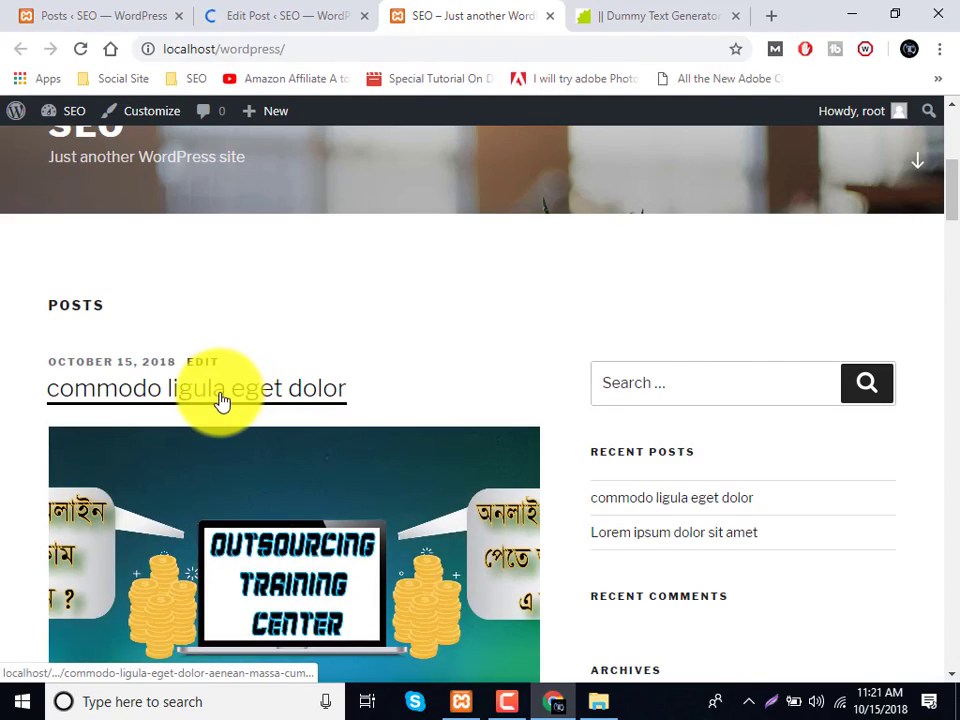
{"action": "scroll", "coordinate": [222, 402], "scroll_direction": "down", "scroll_amount": 8}
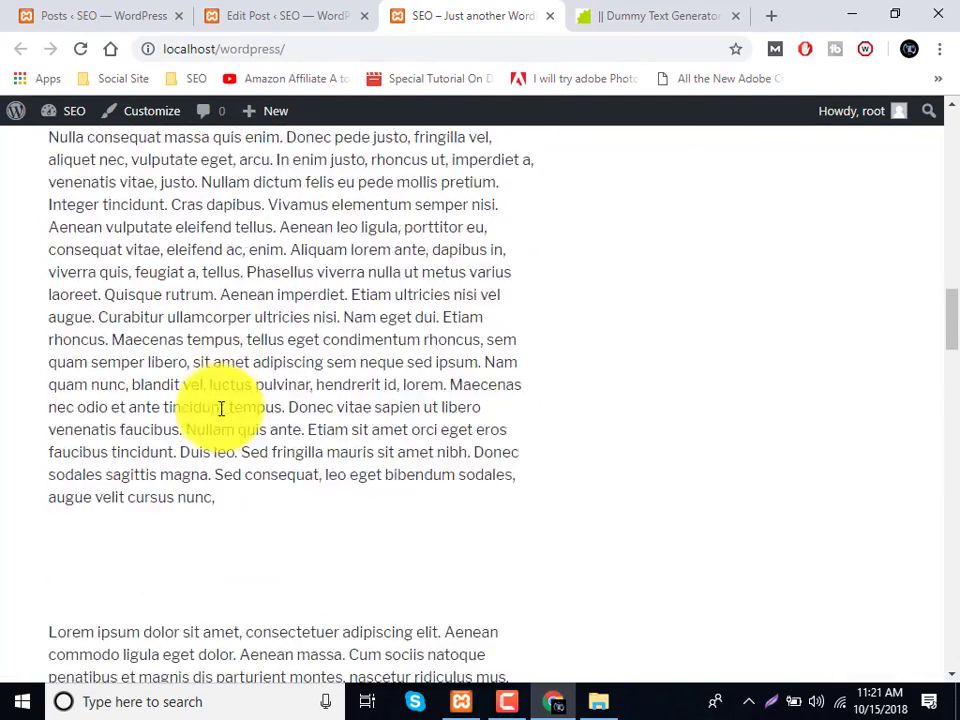
{"action": "scroll", "coordinate": [221, 408], "scroll_direction": "down", "scroll_amount": 15}
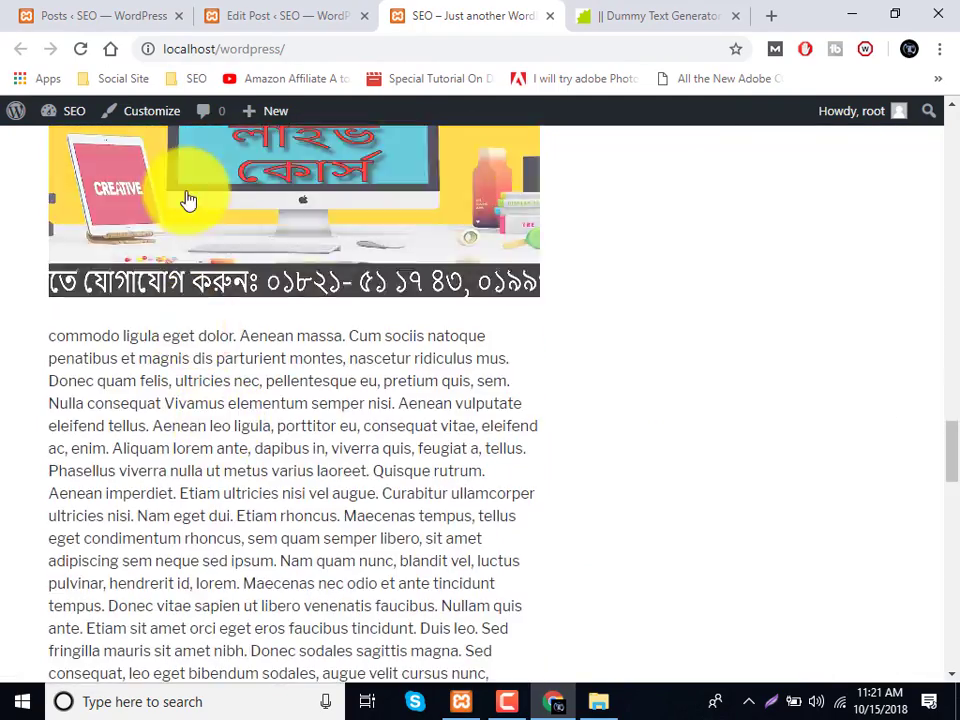
{"action": "left_click", "coordinate": [320, 12]}
{"action": "left_click", "coordinate": [150, 12]}
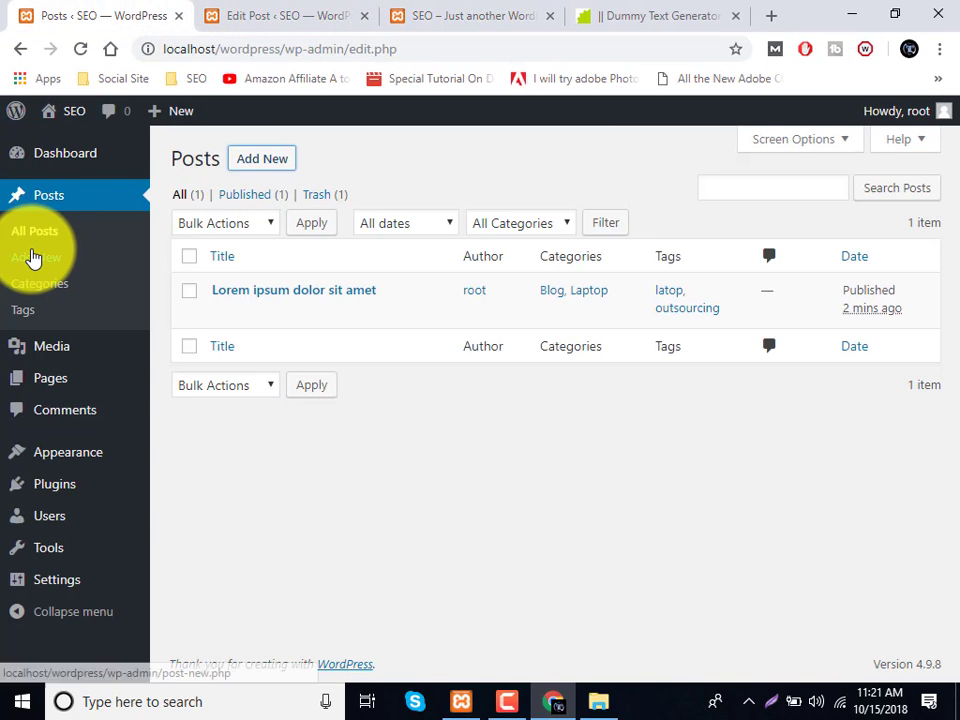
Refresh the posts list to review the published posts, and open the media library to look over the uploaded images.
{"action": "left_click", "coordinate": [29, 231]}
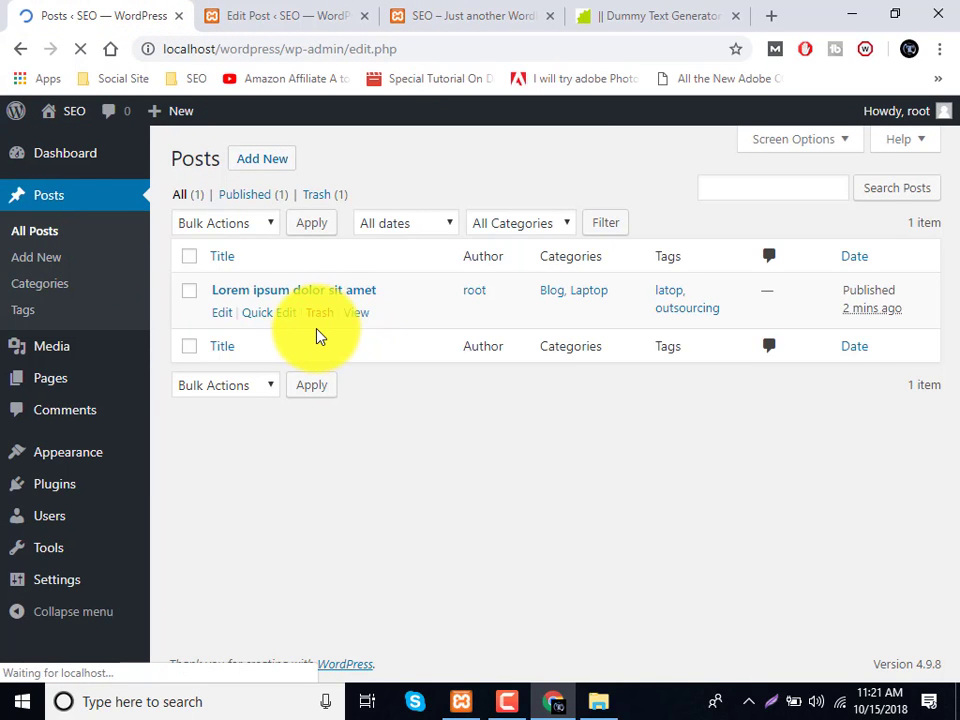
{"action": "mouse_move", "coordinate": [313, 316]}
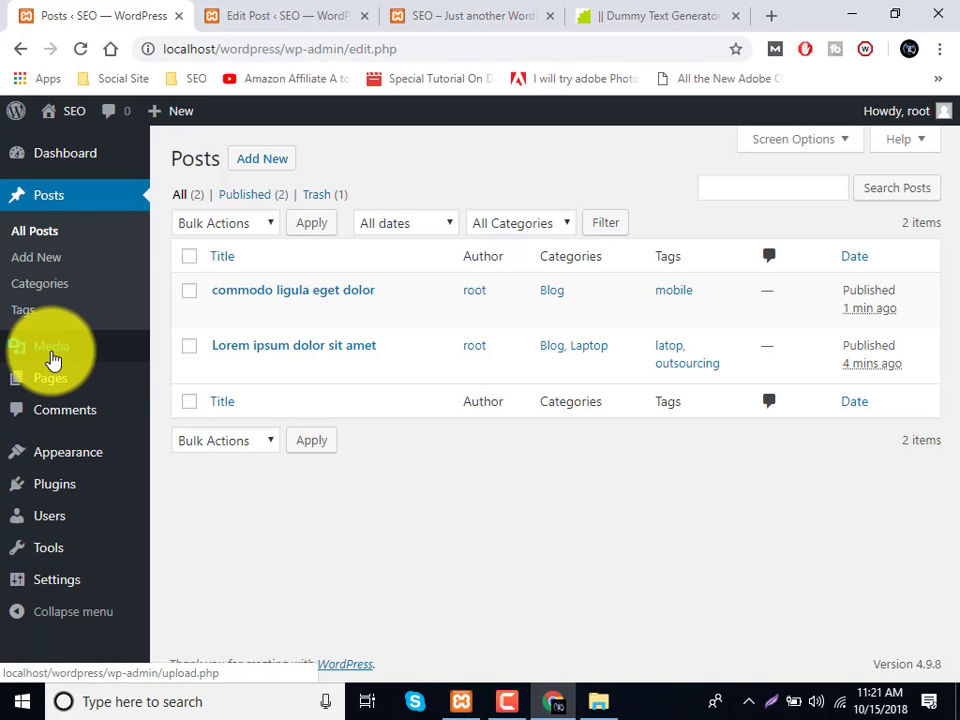
{"action": "left_click", "coordinate": [52, 359]}
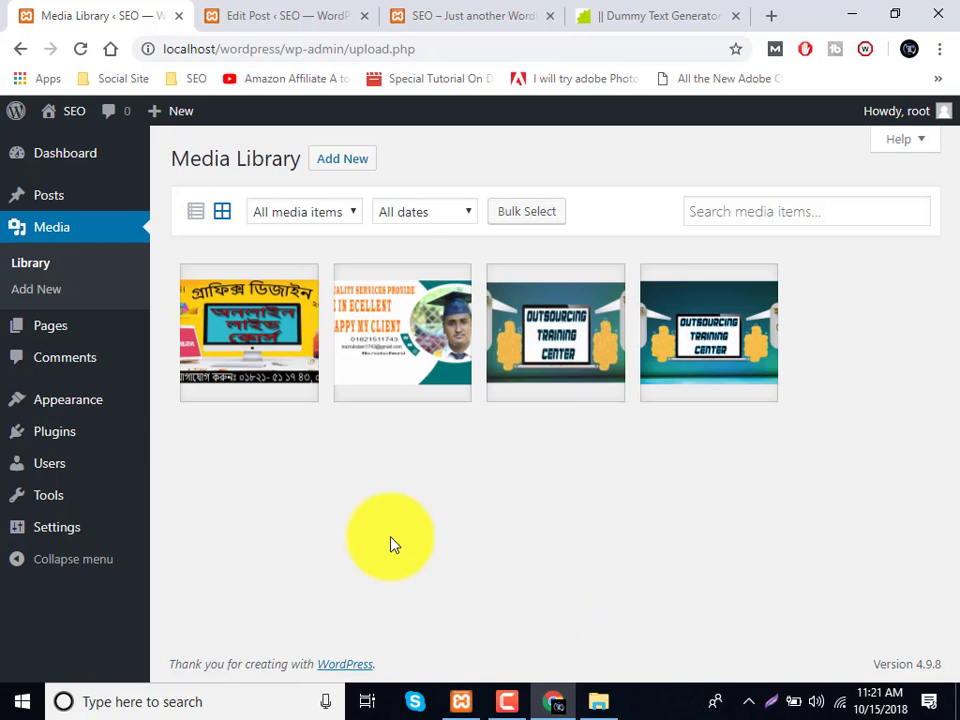
Move all existing pages, Privacy Policy and Sample Page, to the trash with a bulk action.
{"action": "left_click", "coordinate": [33, 340]}
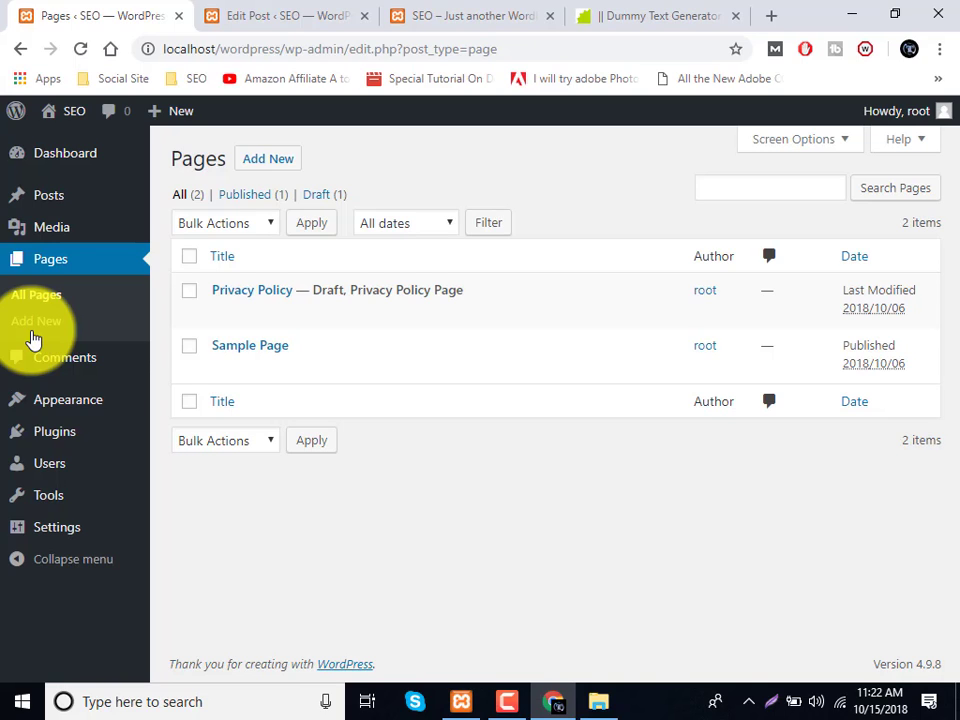
{"action": "left_click", "coordinate": [196, 258]}
{"action": "left_click", "coordinate": [220, 226]}
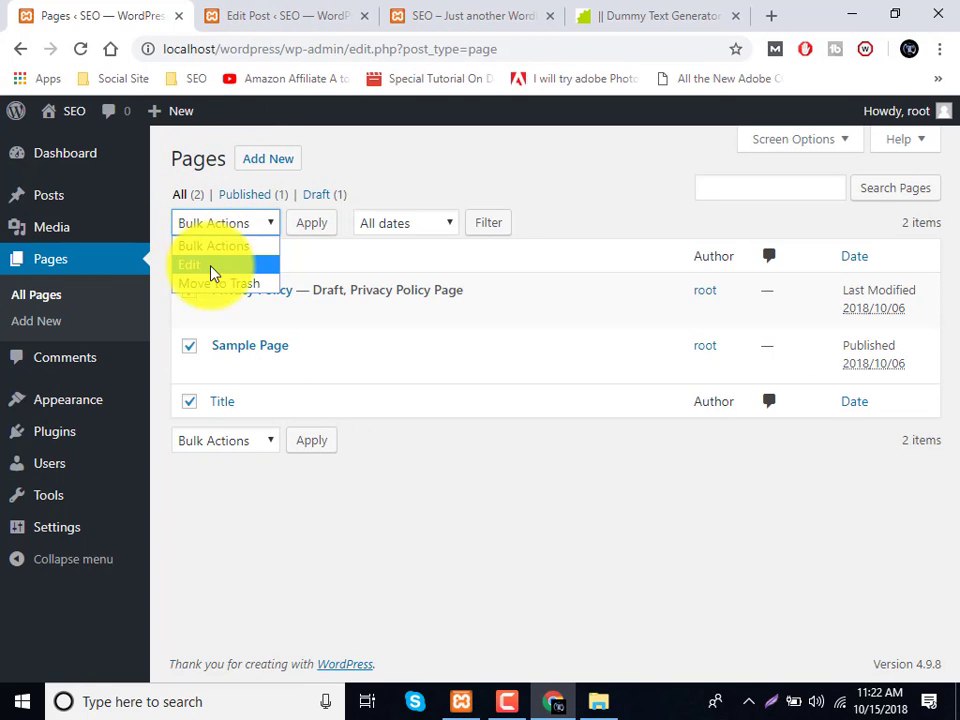
{"action": "left_click", "coordinate": [216, 283]}
{"action": "left_click", "coordinate": [301, 229]}
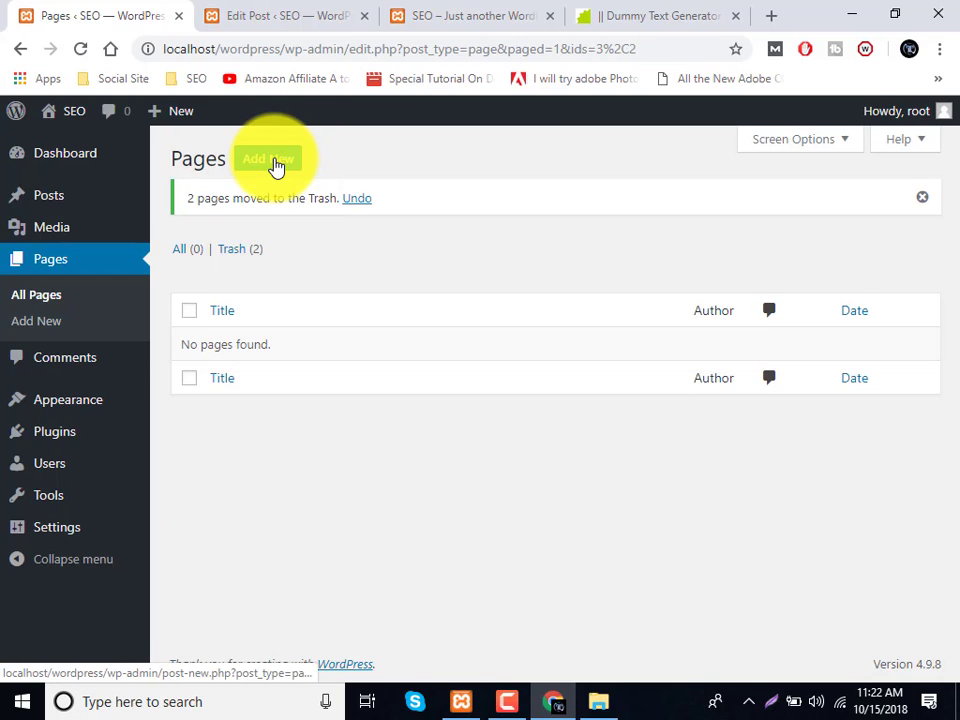
Start a new page and title it "Contact US", correcting the misspelled first word.
{"action": "left_click", "coordinate": [268, 160]}
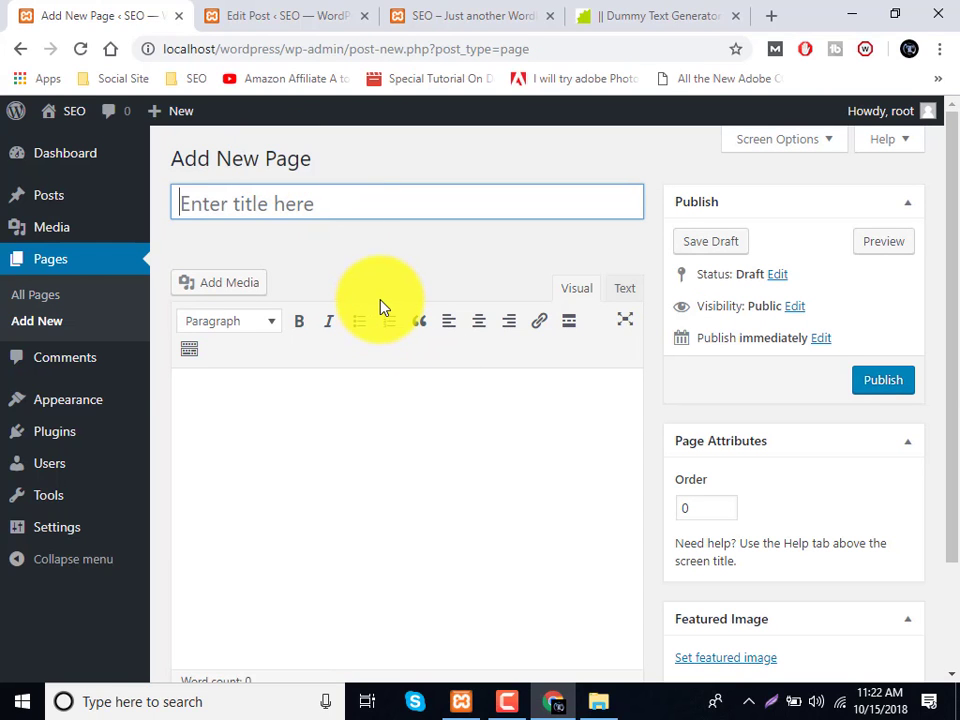
{"action": "type", "text": "Con"}
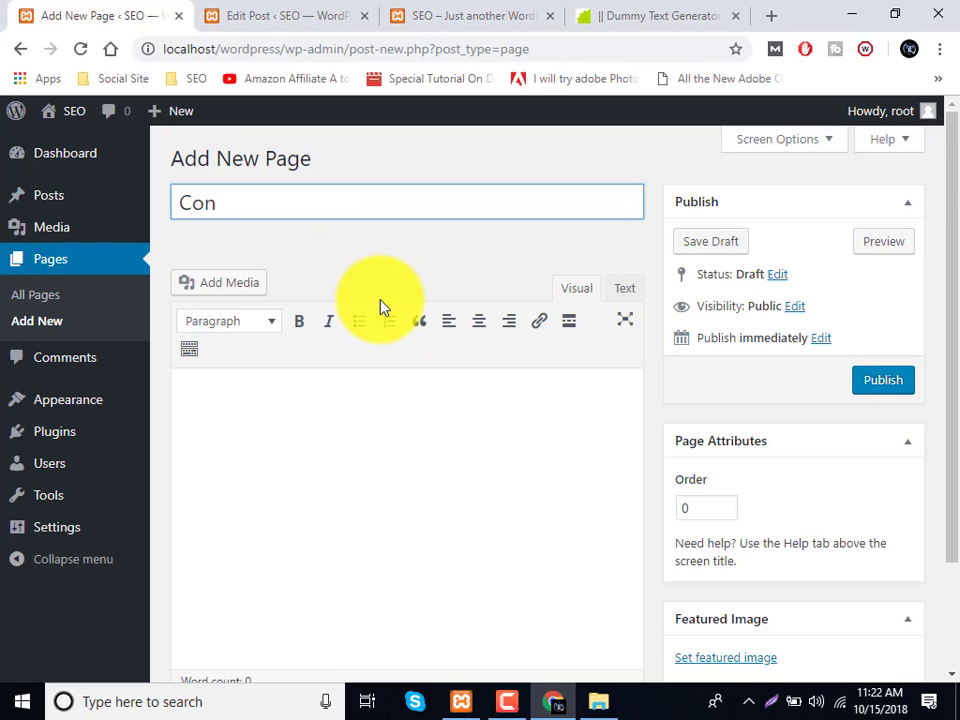
{"action": "type", "text": "t"}
{"action": "type", "text": "rs"}
{"action": "type", "text": "ct Id"}
{"action": "key", "text": "BackSpace"}
{"action": "key", "text": "BackSpace"}
{"action": "type", "text": "US"}
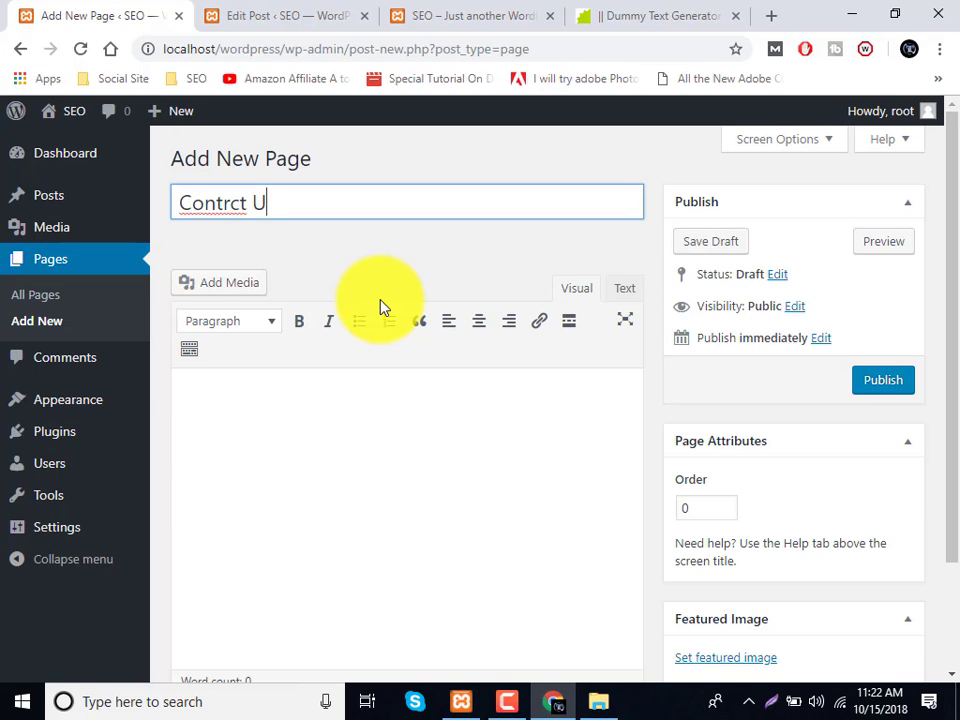
{"action": "right_click", "coordinate": [210, 204]}
{"action": "left_click", "coordinate": [232, 221]}
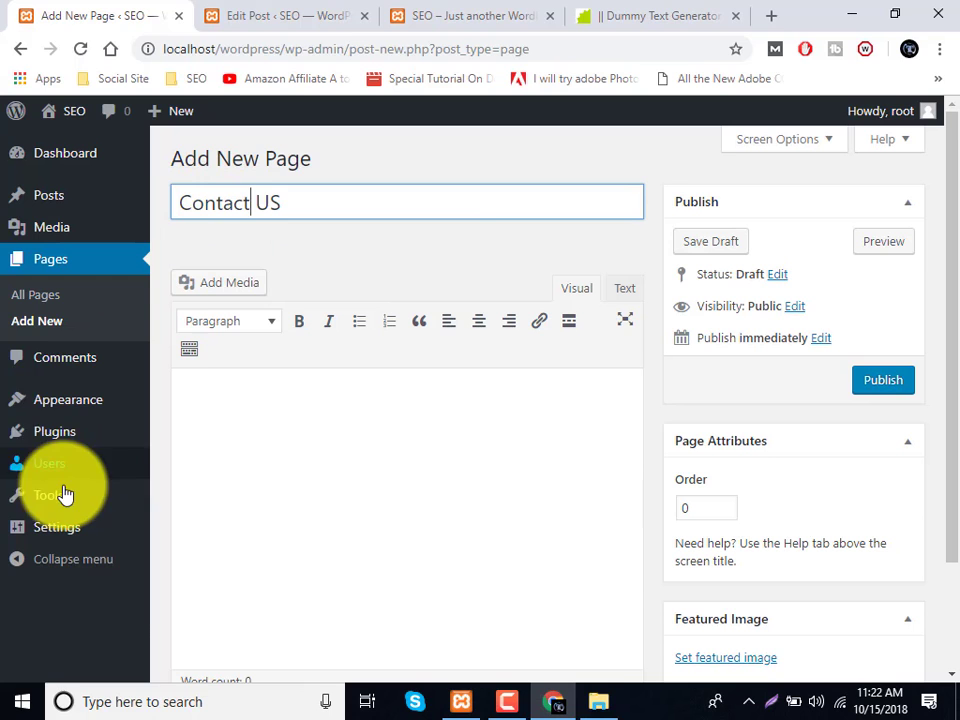
Open the installed plugins in a separate browser tab and delete both Hello Dolly and Akismet Anti-Spam.
{"action": "middle_click", "coordinate": [47, 433]}
{"action": "left_click", "coordinate": [258, 8]}
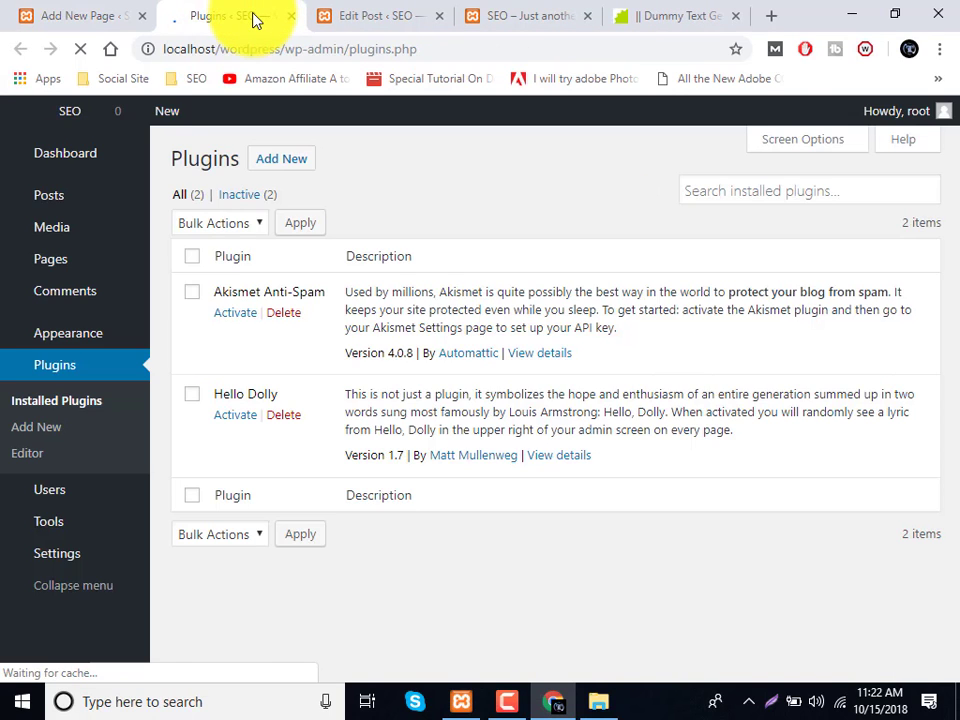
{"action": "left_click", "coordinate": [283, 416]}
{"action": "left_click", "coordinate": [572, 153]}
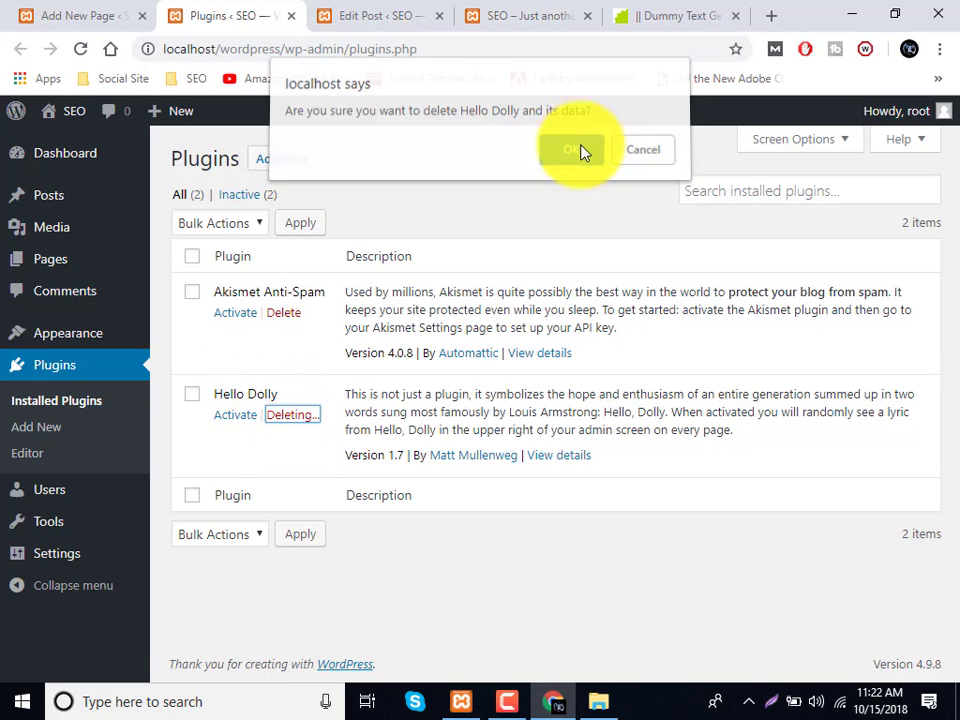
{"action": "left_click", "coordinate": [284, 313]}
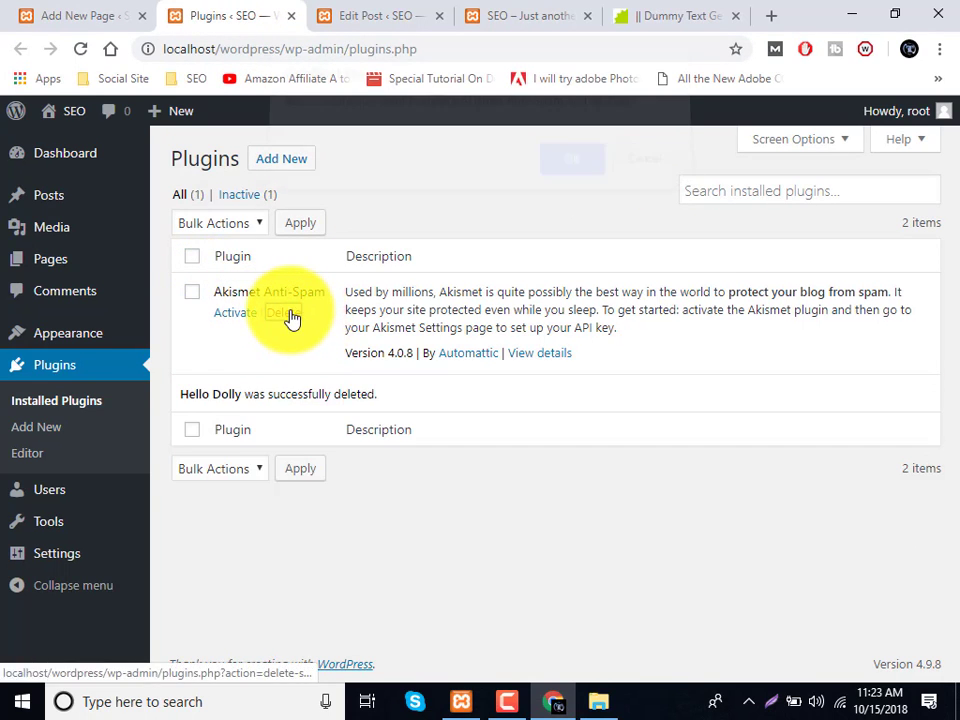
{"action": "left_click", "coordinate": [562, 178]}
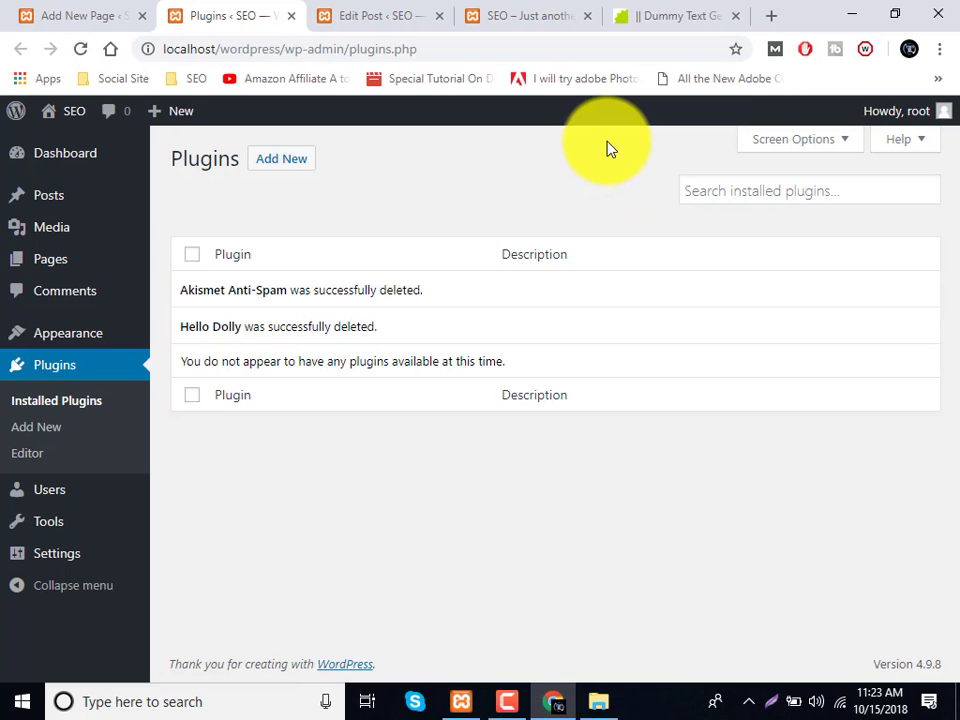
Search the plugin directory for "form 7" and install the Contact Form 7 plugin.
{"action": "left_click", "coordinate": [258, 159]}
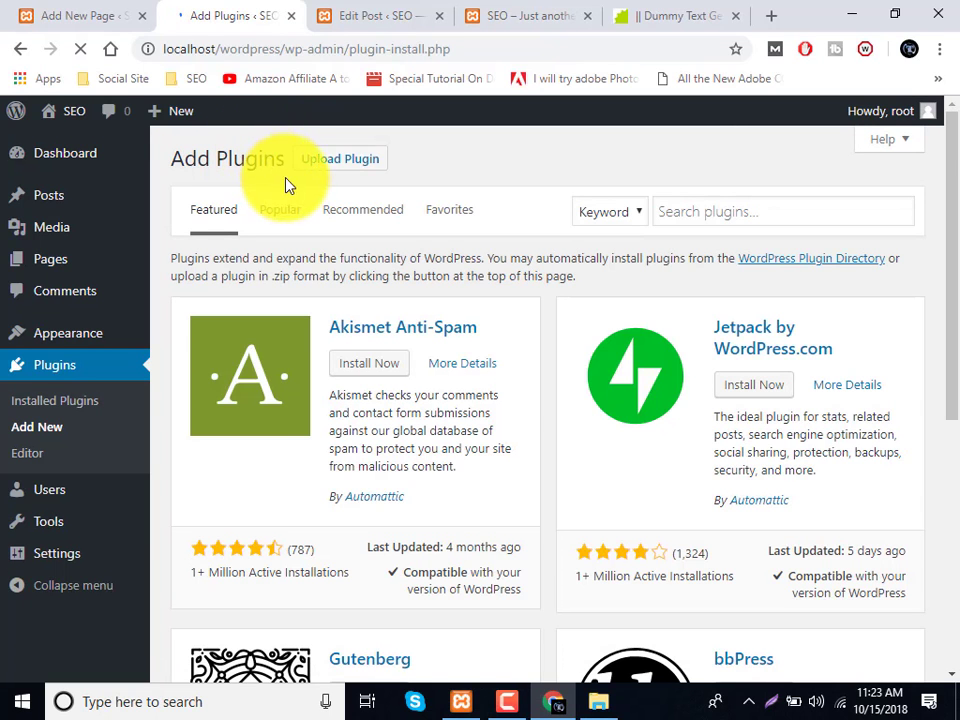
{"action": "left_click", "coordinate": [708, 208]}
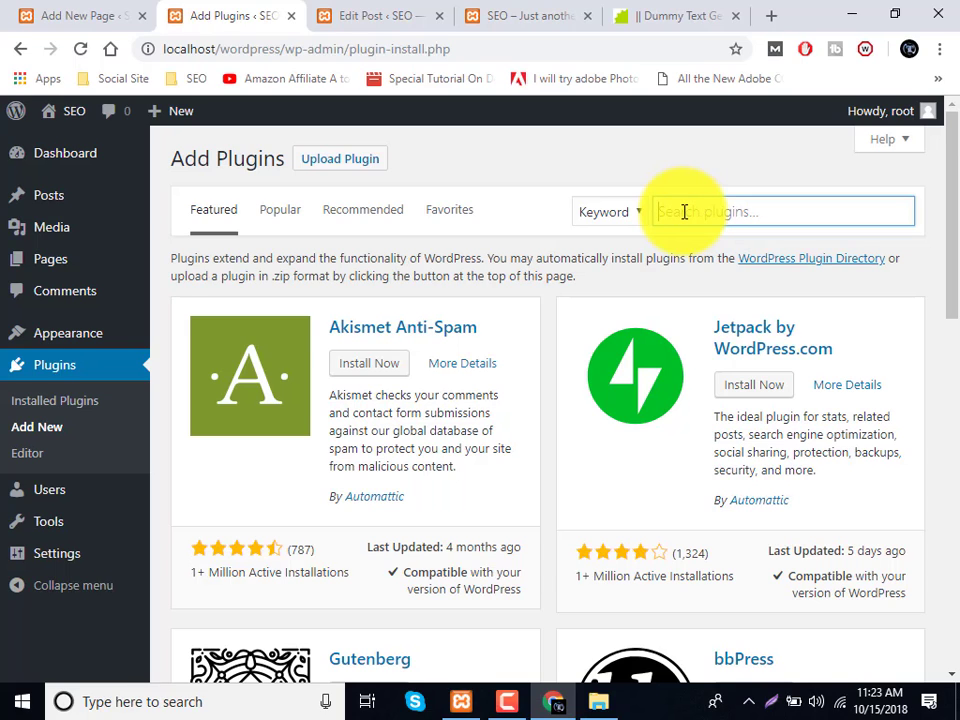
{"action": "type", "text": "form 7"}
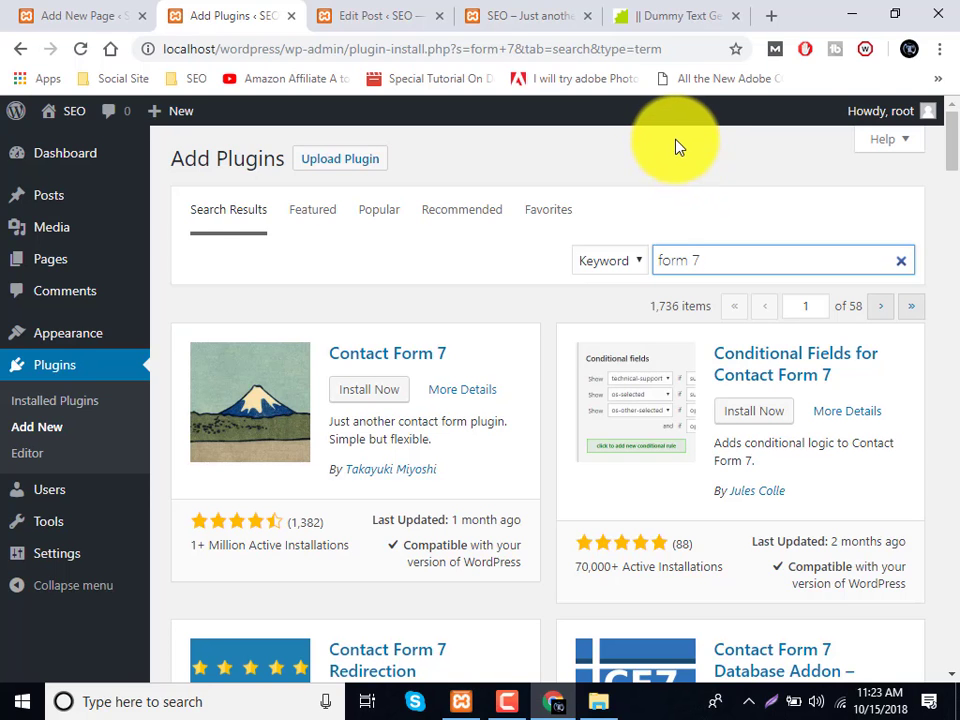
{"action": "left_click", "coordinate": [497, 702]}
{"action": "left_click", "coordinate": [500, 703]}
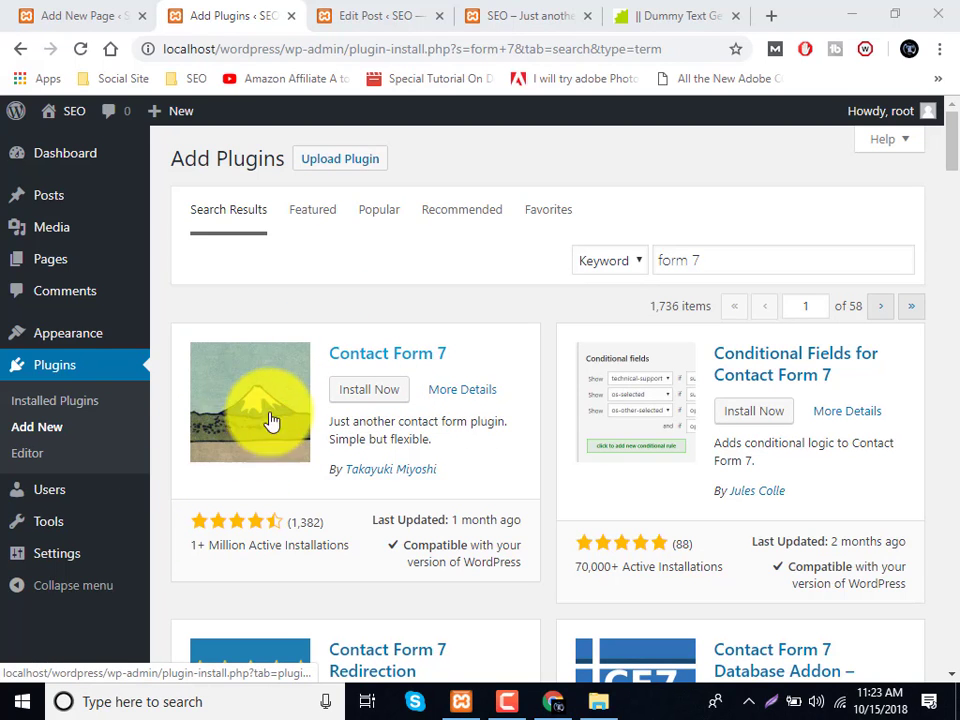
{"action": "left_click", "coordinate": [355, 398]}
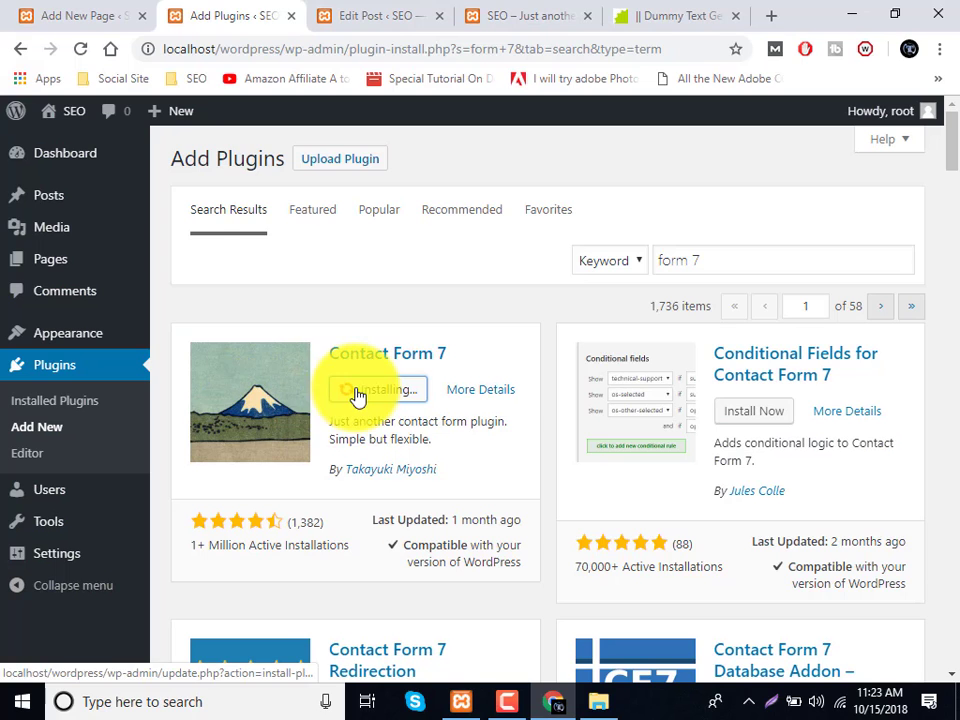
Check the ratings and active installations of Contact Form 7 and its Conditional Fields add-on, and activate Contact Form 7.
{"action": "double_click", "coordinate": [296, 520]}
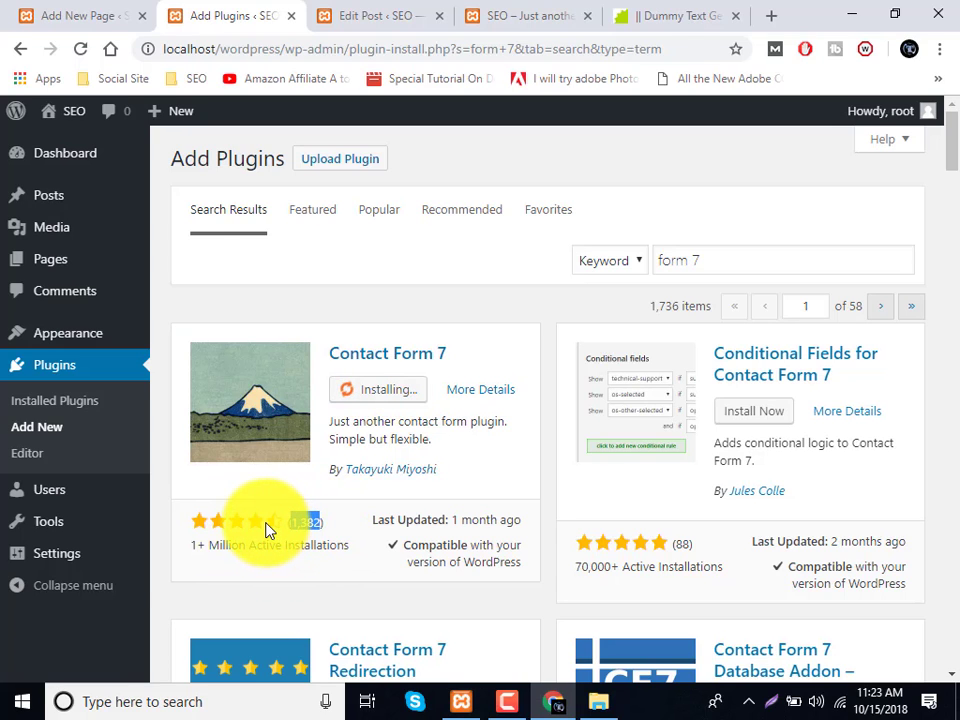
{"action": "left_click_drag", "start_coordinate": [216, 540], "coordinate": [305, 547]}
{"action": "left_click", "coordinate": [312, 537]}
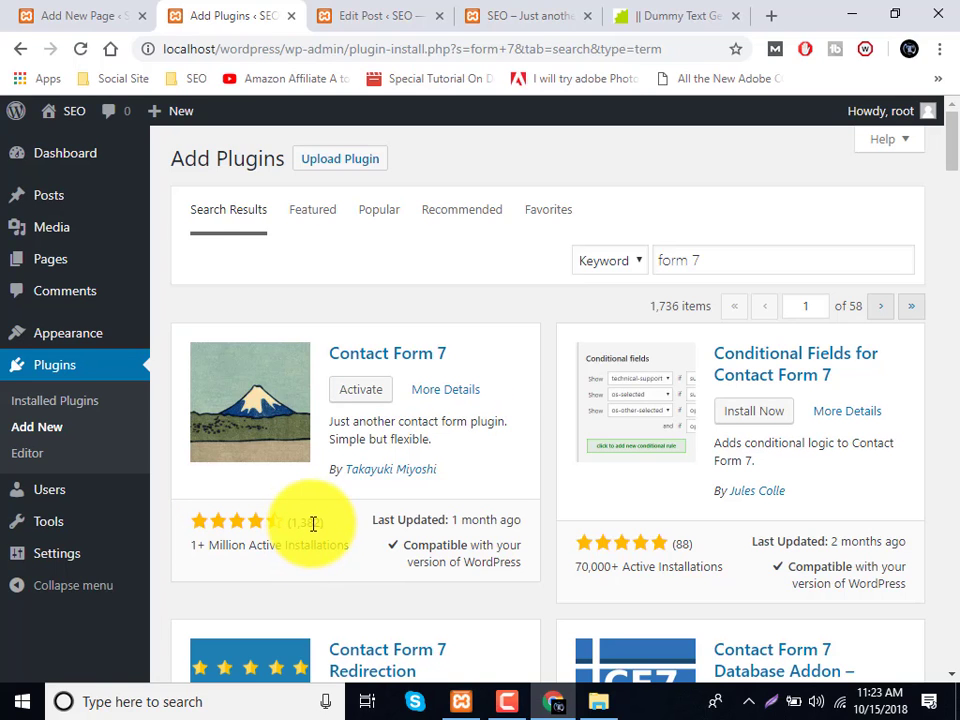
{"action": "scroll", "coordinate": [640, 540], "scroll_direction": "down", "scroll_amount": 2}
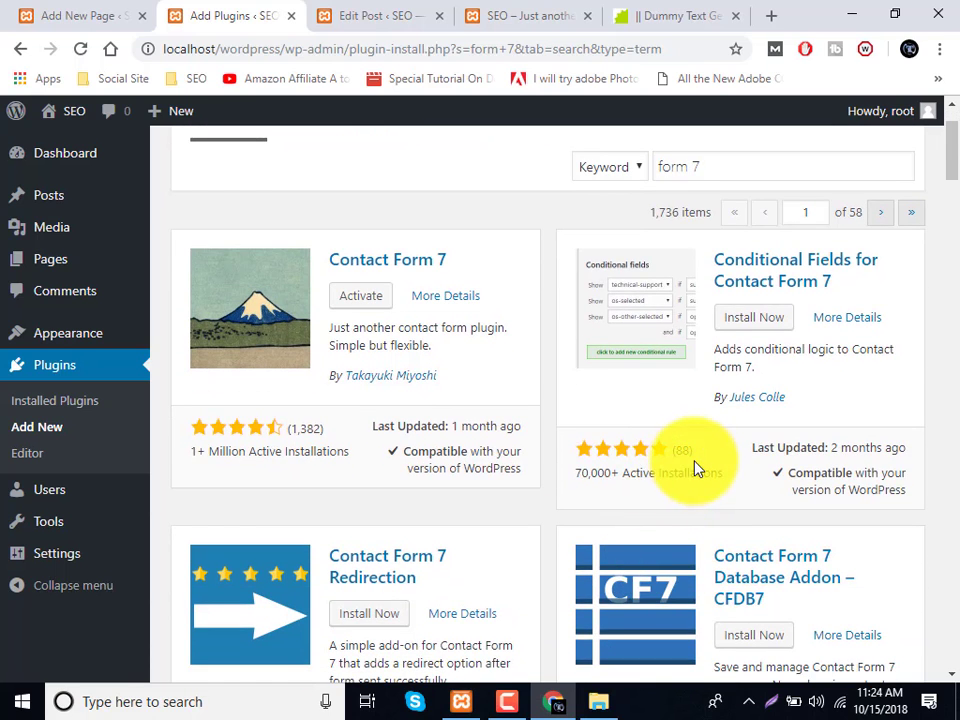
{"action": "left_click_drag", "start_coordinate": [621, 471], "coordinate": [656, 478]}
{"action": "left_click", "coordinate": [656, 478]}
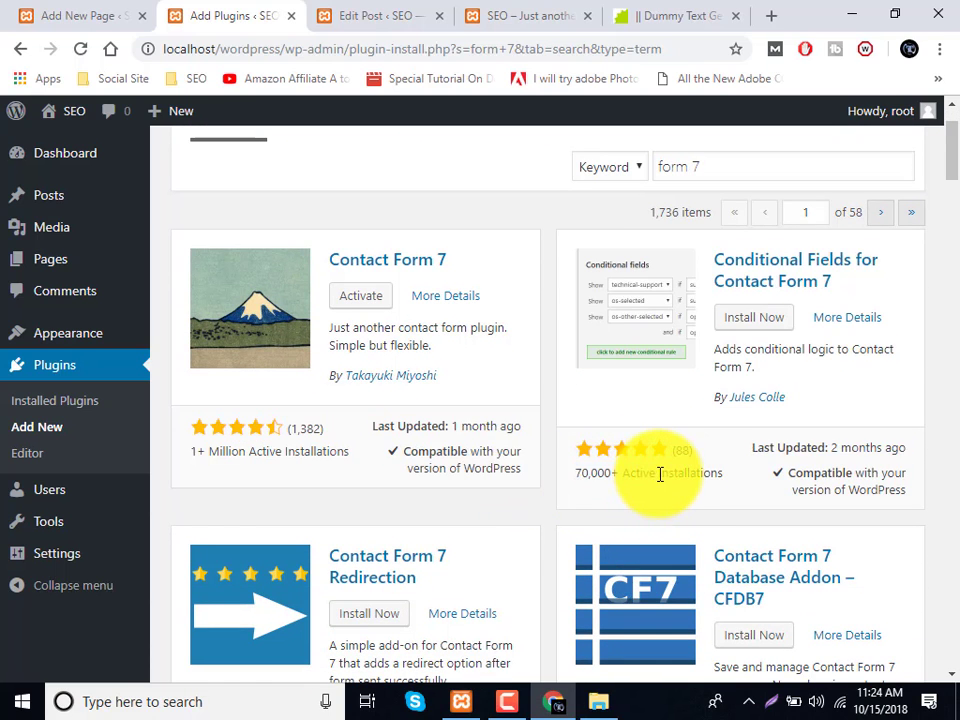
{"action": "left_click", "coordinate": [364, 303]}
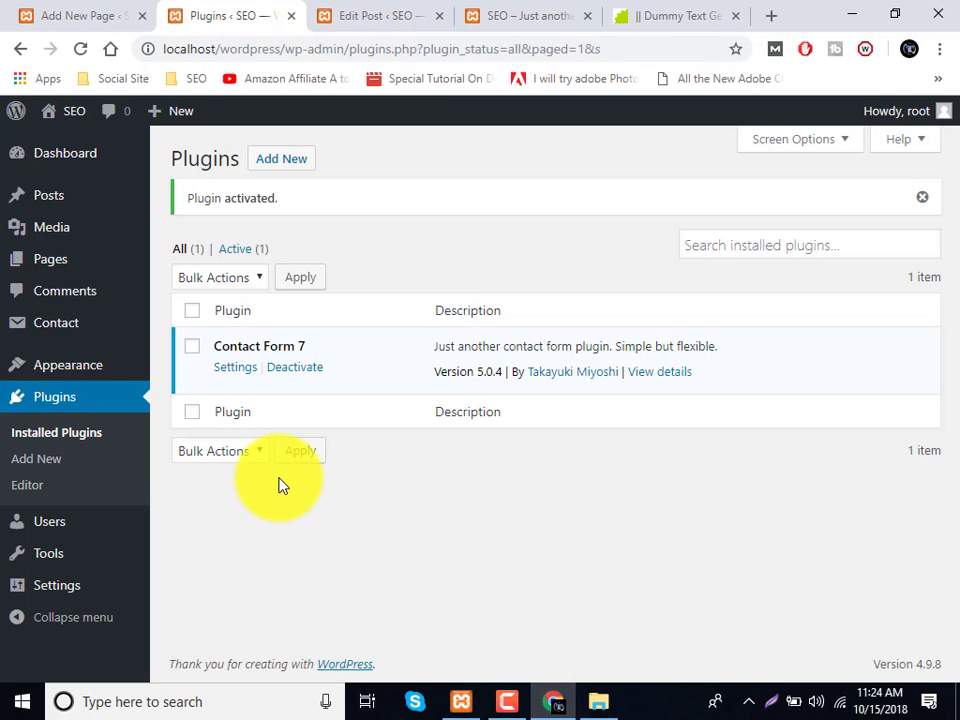
Copy the shortcode [contact-form-7 id="19" title="Contact form 1"] from the contact forms list into the Contact US page's body and publish the page.
{"action": "mouse_move", "coordinate": [70, 328]}
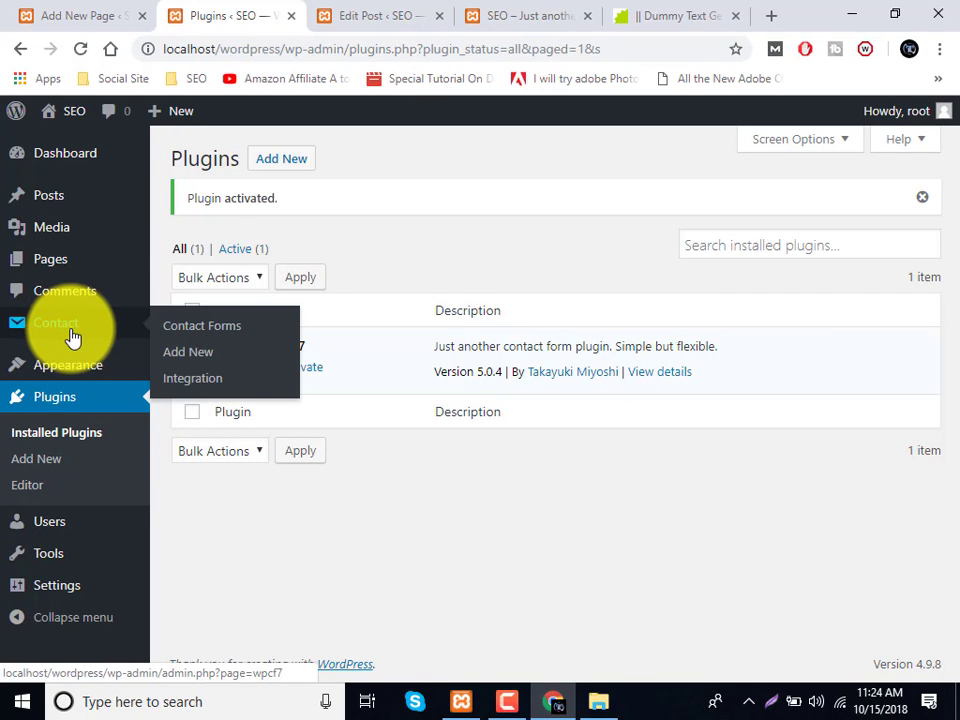
{"action": "left_click", "coordinate": [72, 10]}
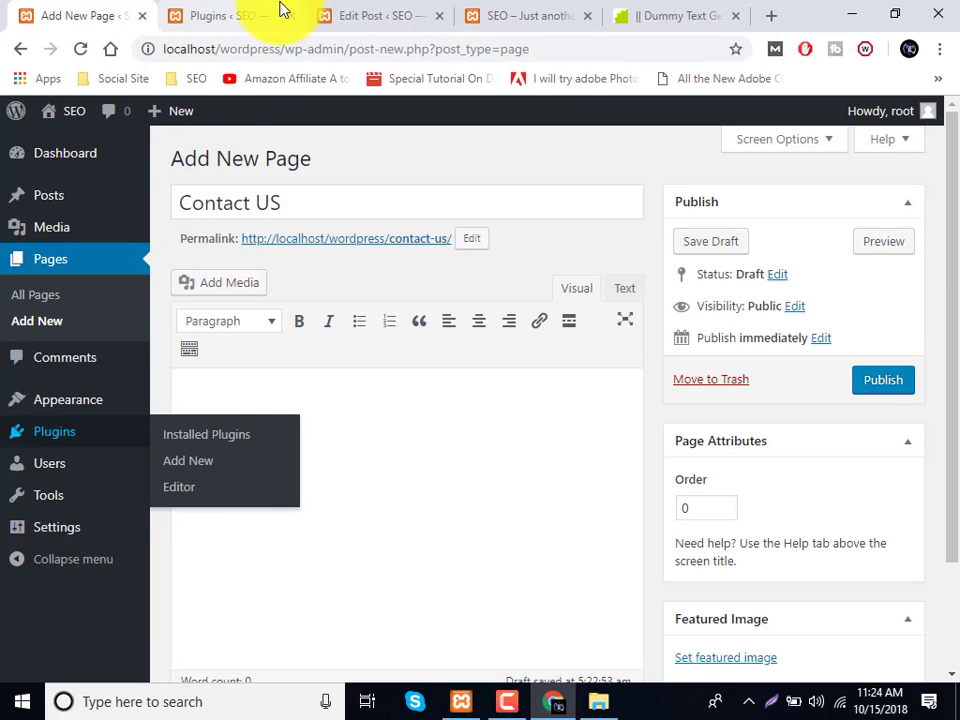
{"action": "left_click", "coordinate": [283, 10]}
{"action": "left_click", "coordinate": [56, 324]}
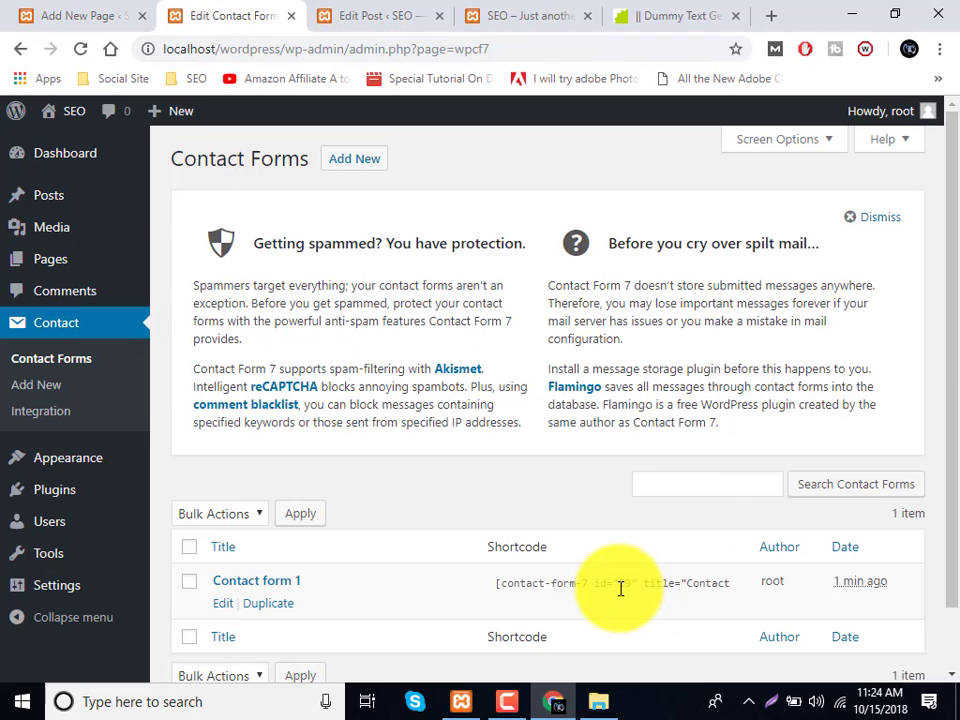
{"action": "left_click", "coordinate": [617, 586]}
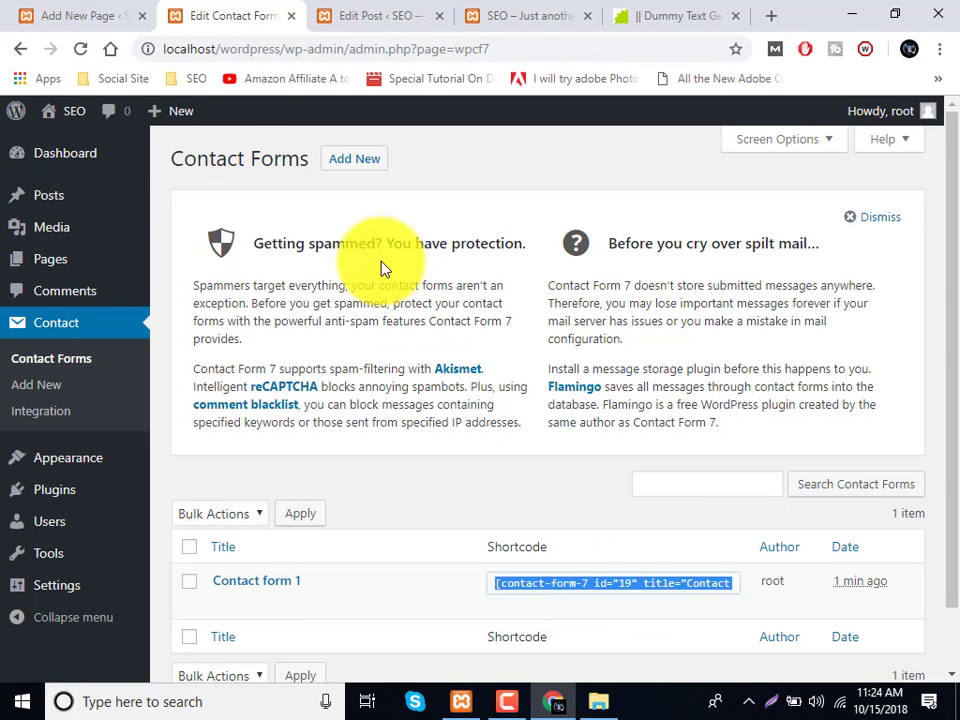
{"action": "left_click", "coordinate": [95, 16]}
{"action": "left_click", "coordinate": [444, 448]}
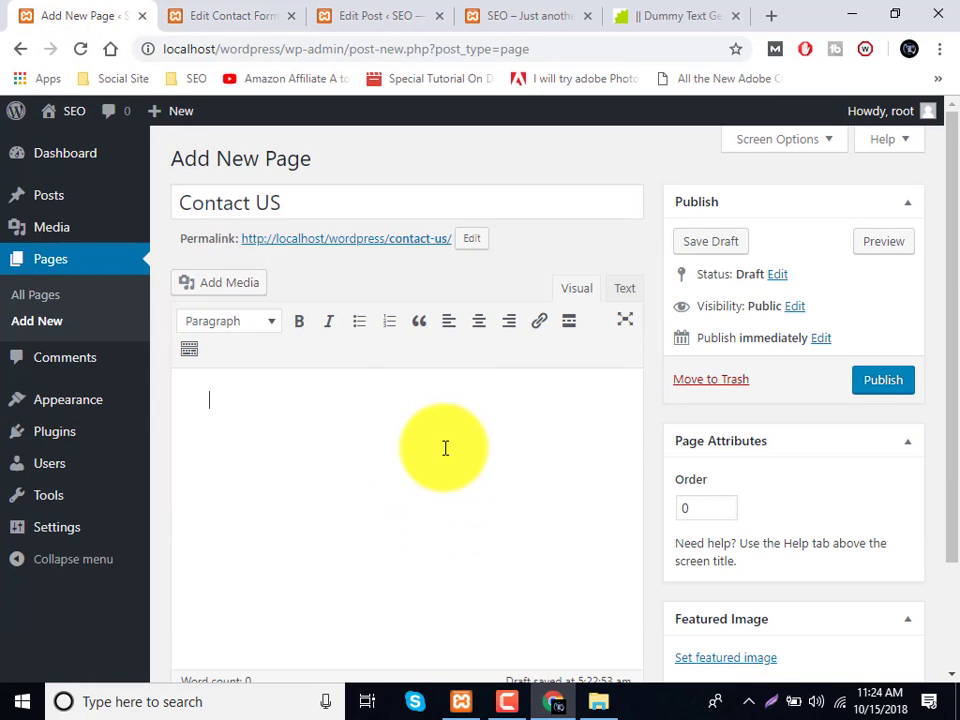
{"action": "type", "text": "[contact-form-7 id=\"19\" title=\"Contact form 1\"]"}
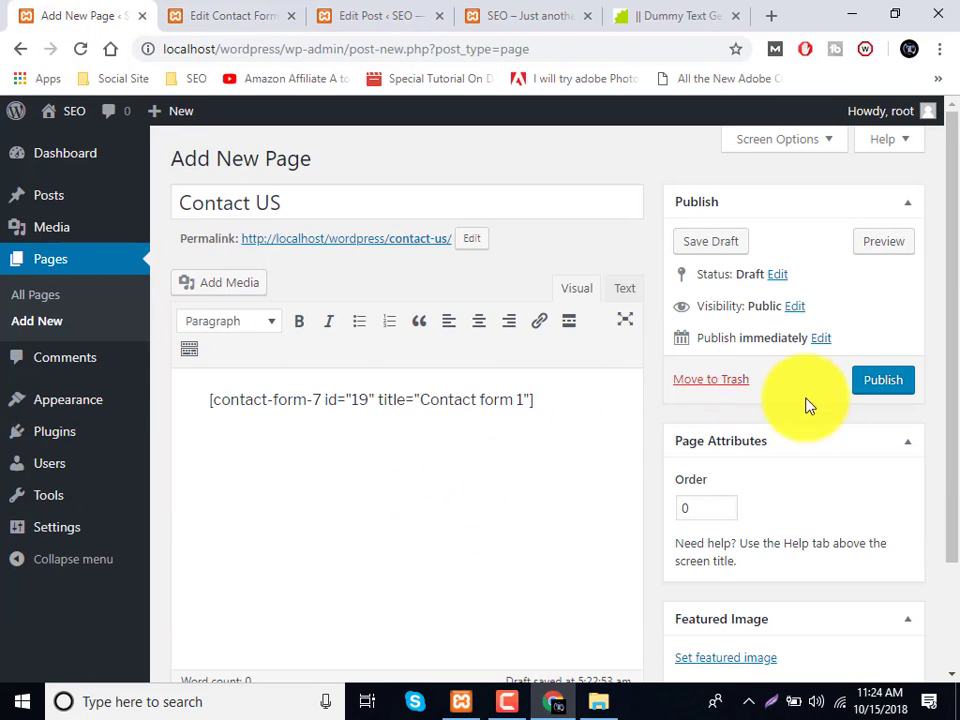
{"action": "left_click", "coordinate": [872, 386]}
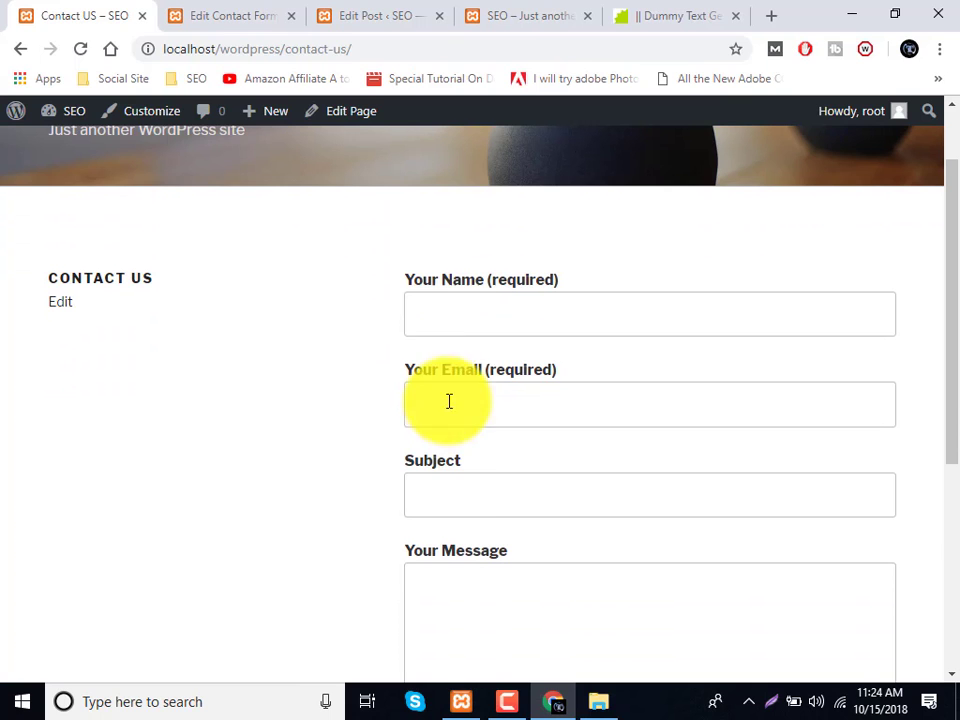
Examine the live Contact US page's form, checking its name, email, subject and message fields and the send button.
{"action": "left_click", "coordinate": [458, 323]}
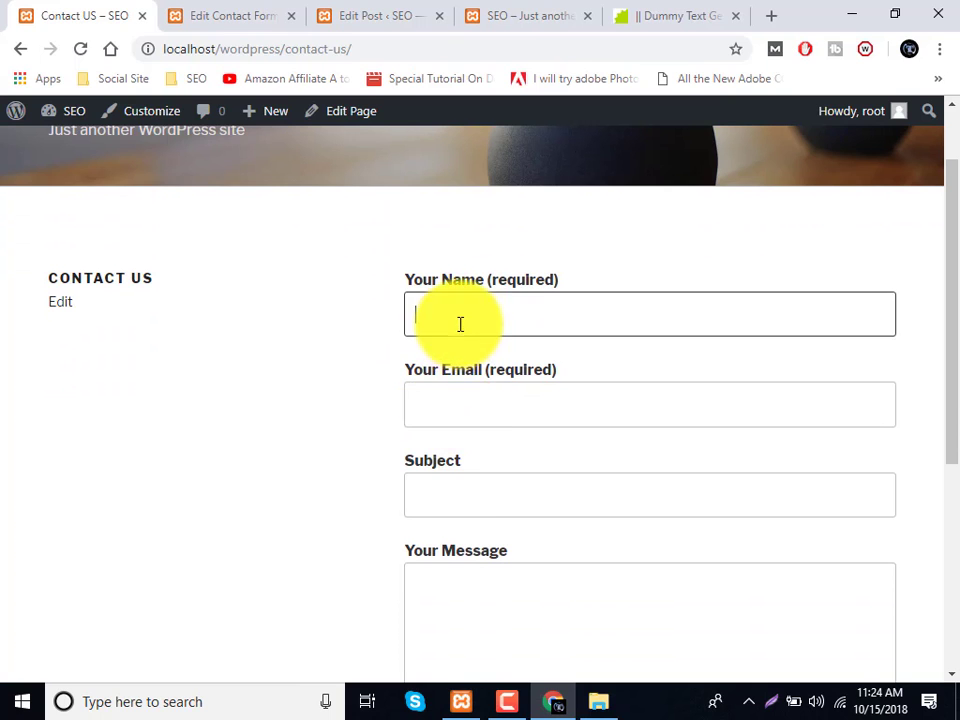
{"action": "left_click", "coordinate": [461, 403]}
{"action": "left_click", "coordinate": [459, 512]}
{"action": "left_click", "coordinate": [470, 598]}
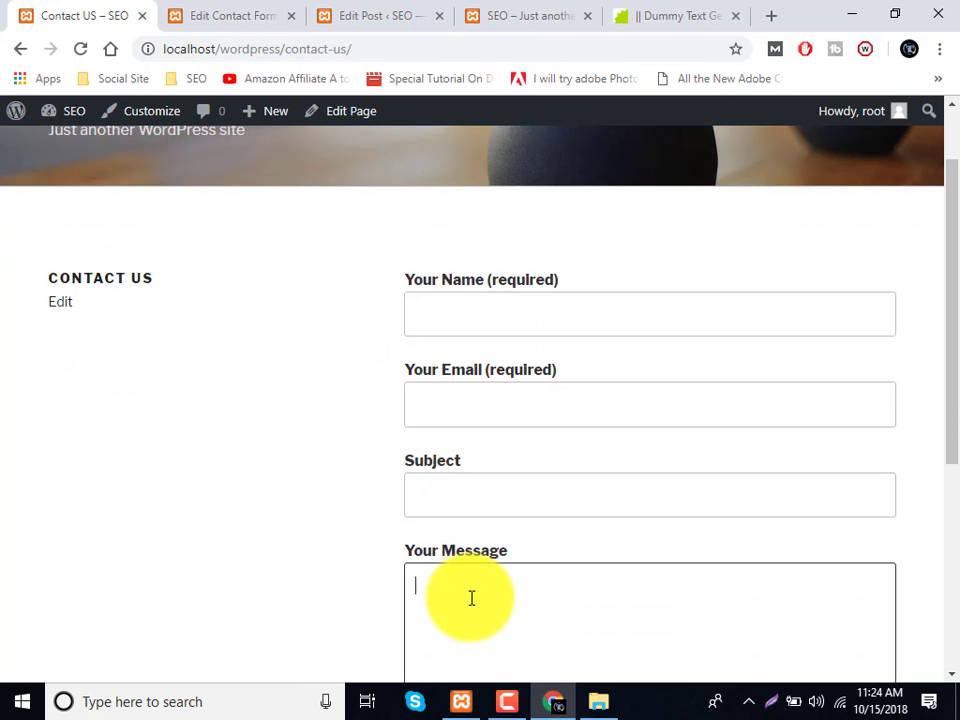
{"action": "scroll", "coordinate": [472, 598], "scroll_direction": "down", "scroll_amount": 4}
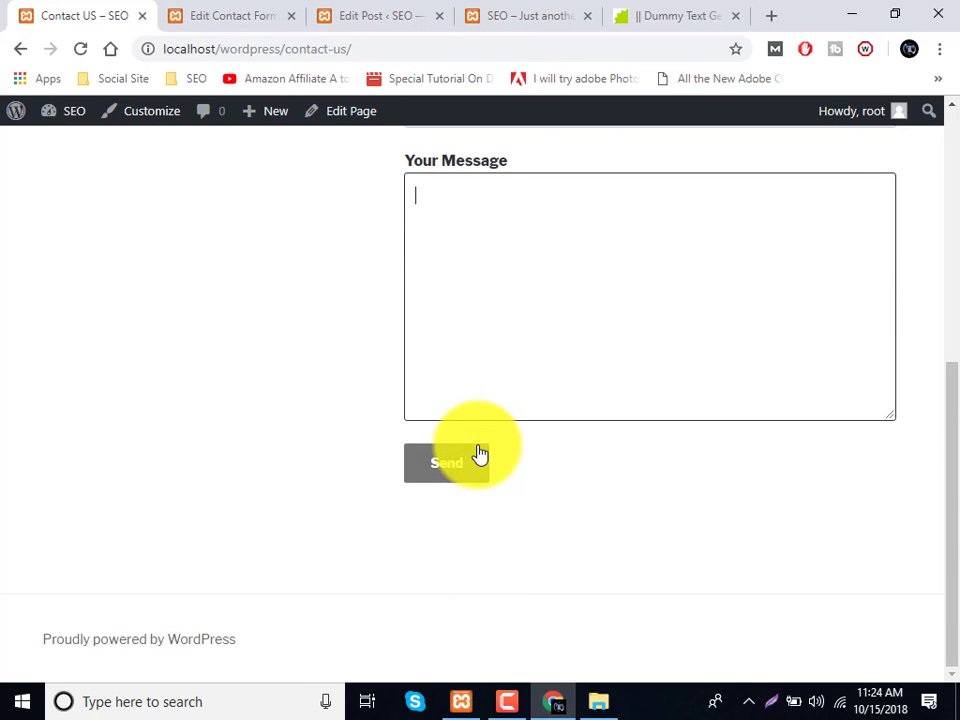
{"action": "scroll", "coordinate": [478, 453], "scroll_direction": "up", "scroll_amount": 4}
{"action": "scroll", "coordinate": [478, 453], "scroll_direction": "down", "scroll_amount": 1}
{"action": "scroll", "coordinate": [478, 453], "scroll_direction": "up", "scroll_amount": 1}
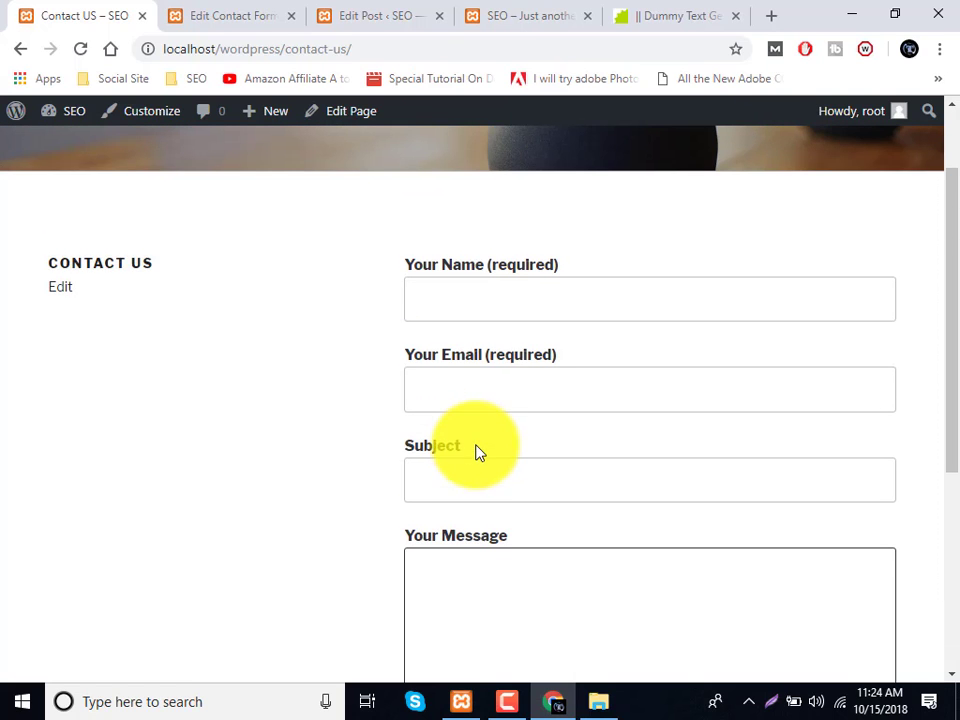
Go into the name, email, subject and message fields of the live contact form in turn, down to the send button.
{"action": "left_click", "coordinate": [478, 280]}
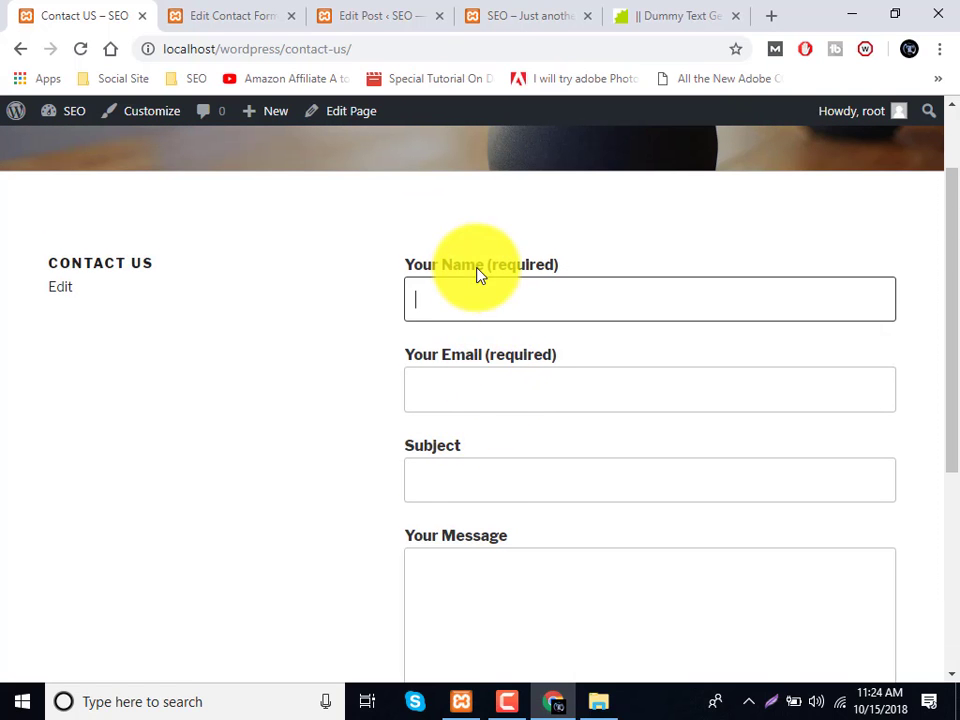
{"action": "left_click", "coordinate": [455, 370]}
{"action": "left_click", "coordinate": [439, 463]}
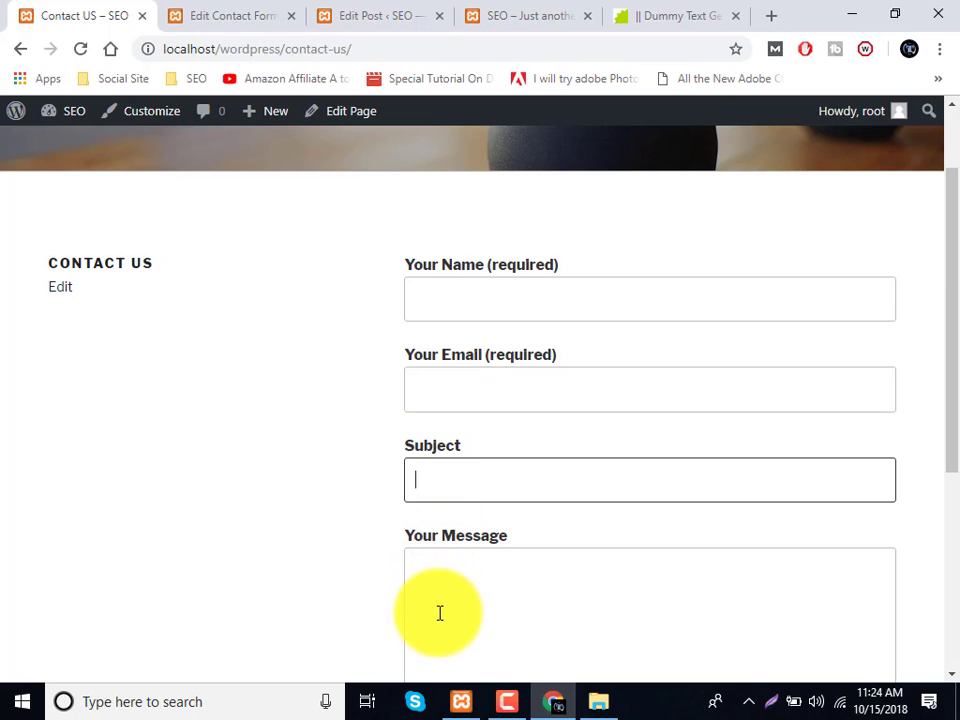
{"action": "scroll", "coordinate": [439, 613], "scroll_direction": "down", "scroll_amount": 2}
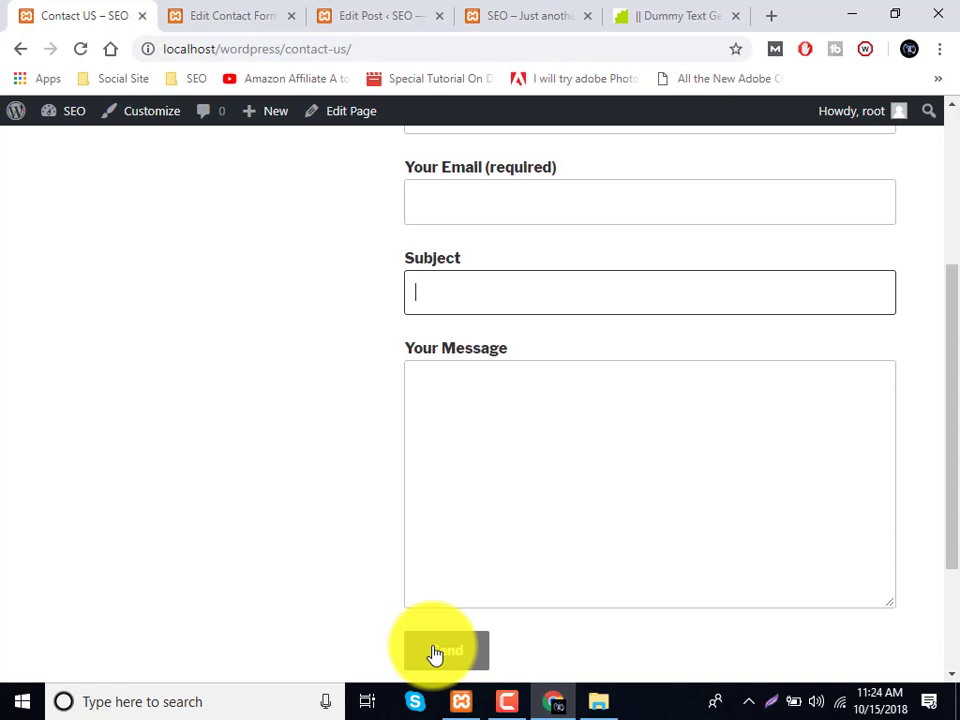
{"action": "left_click", "coordinate": [467, 572]}
{"action": "scroll", "coordinate": [467, 572], "scroll_direction": "up", "scroll_amount": 3}
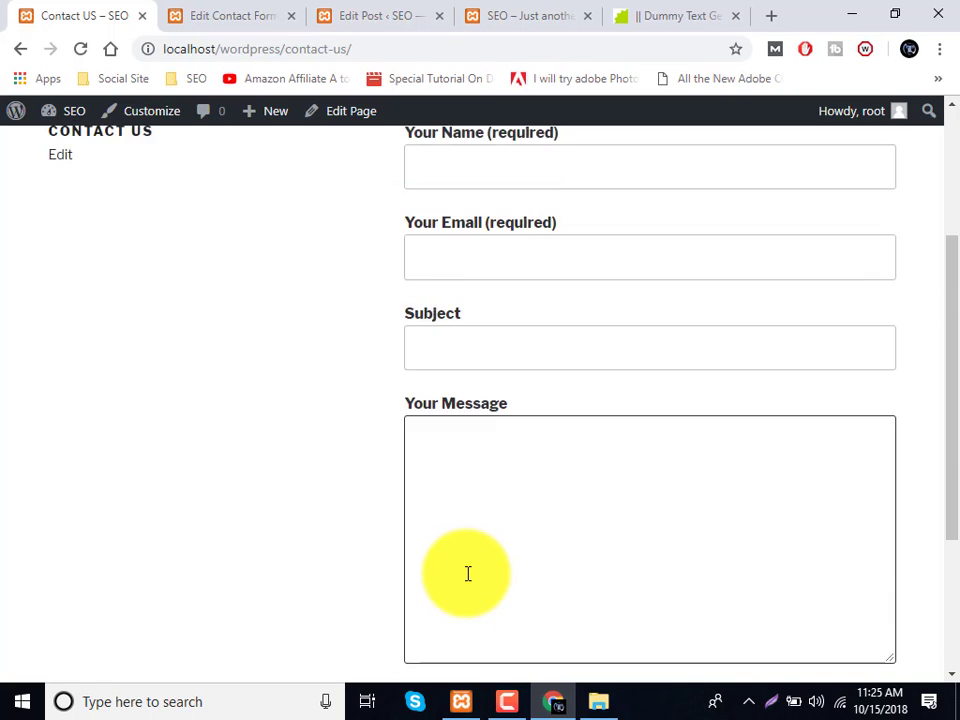
Check the Contact form 1 shortcode in the contact forms list, and go over the live page's form fields again.
{"action": "left_click", "coordinate": [257, 10]}
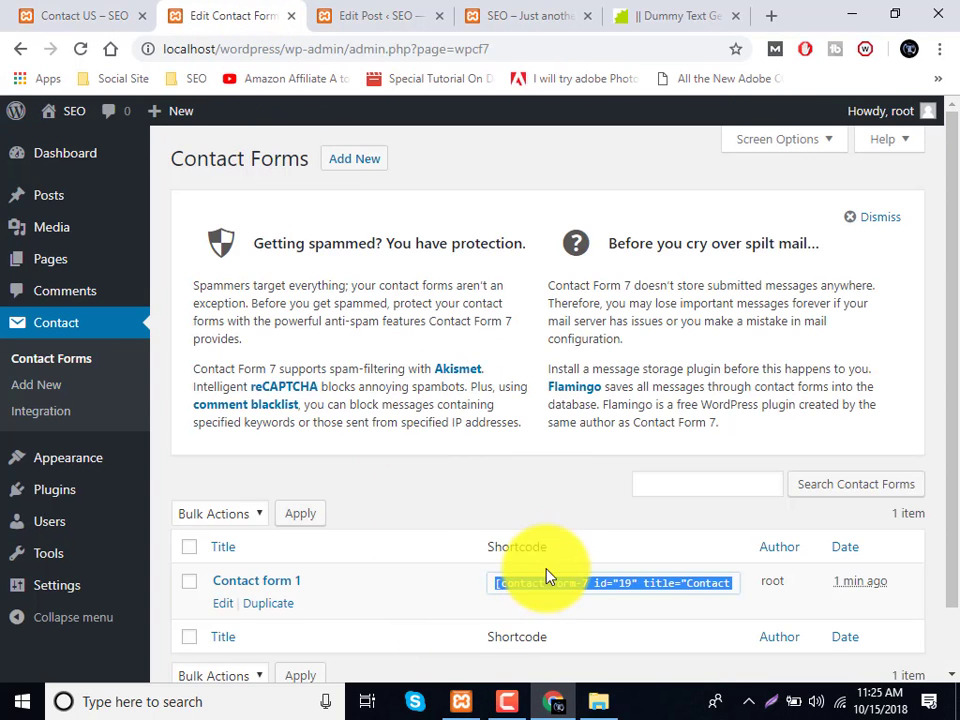
{"action": "left_click", "coordinate": [82, 12]}
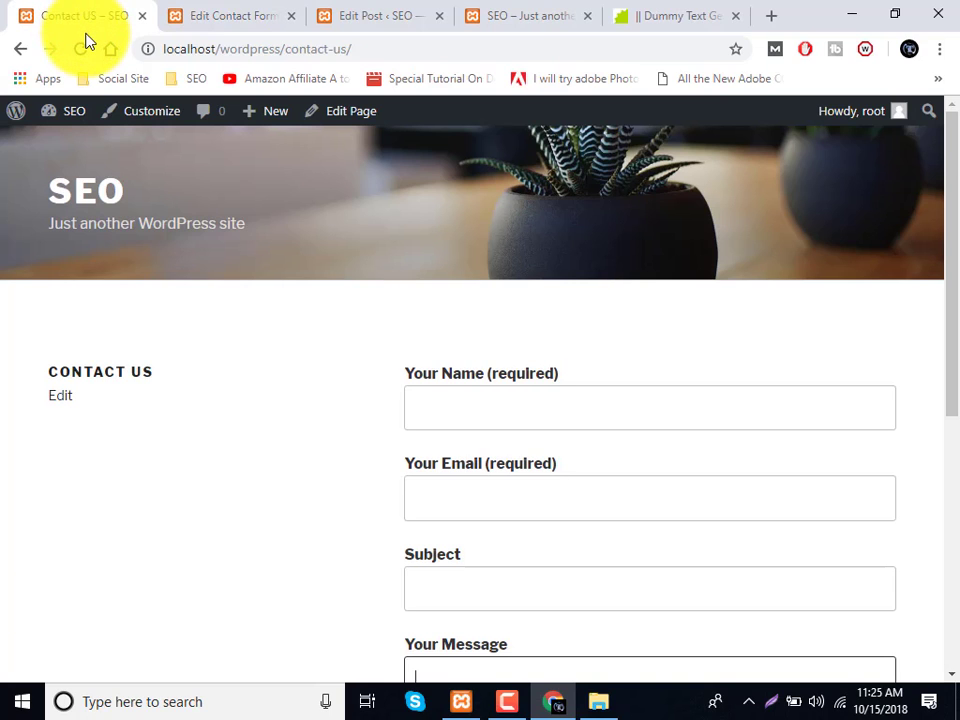
{"action": "left_click", "coordinate": [497, 420]}
{"action": "left_click", "coordinate": [466, 505]}
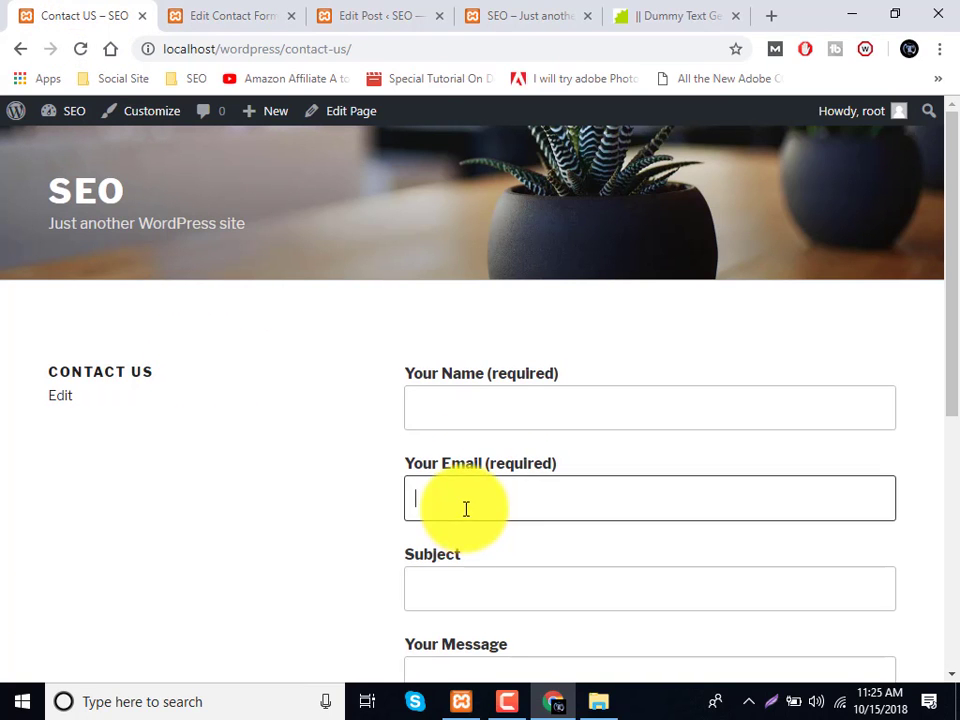
{"action": "left_click", "coordinate": [461, 589]}
{"action": "left_click", "coordinate": [491, 664]}
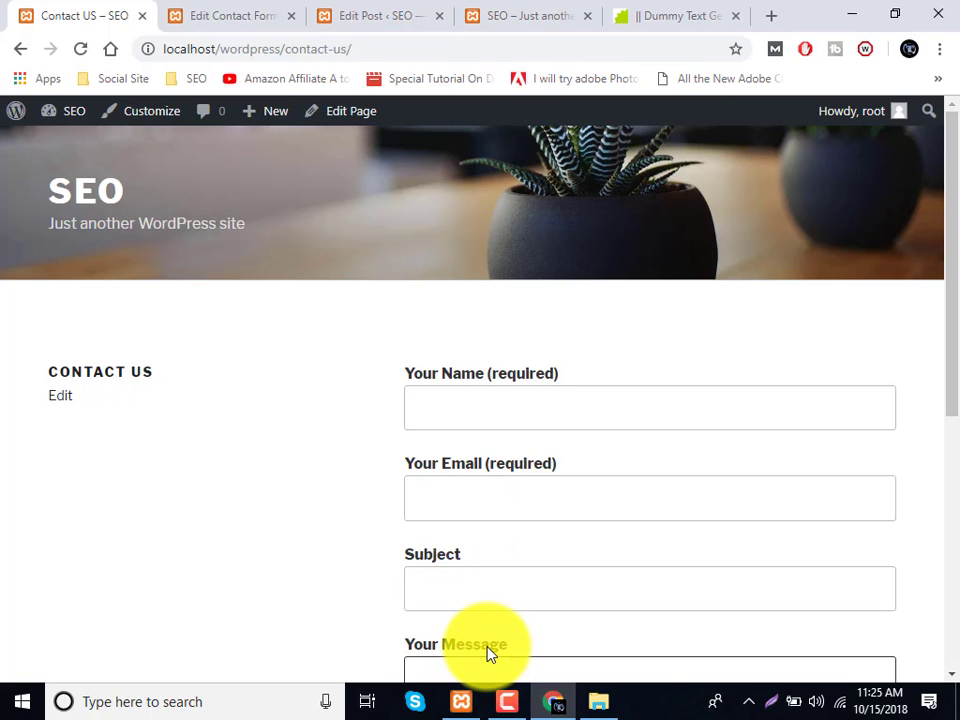
{"action": "scroll", "coordinate": [490, 657], "scroll_direction": "down", "scroll_amount": 1}
{"action": "scroll", "coordinate": [490, 655], "scroll_direction": "down", "scroll_amount": 2}
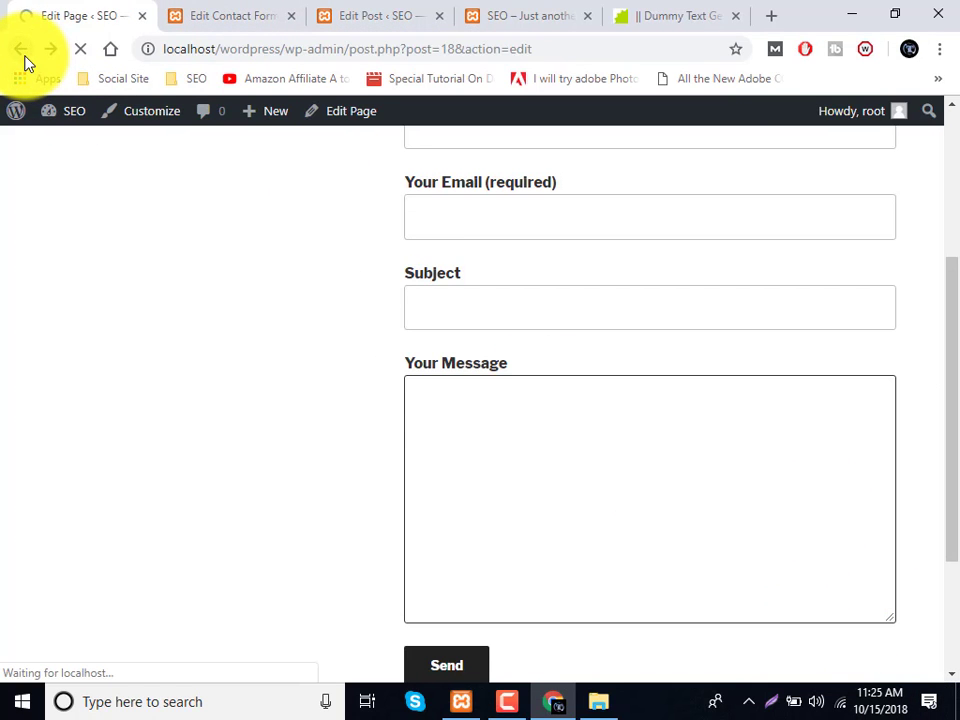
Add a new page titled "About US", paste the lorem ipsum dummy text into its body and publish it.
{"action": "left_click", "coordinate": [380, 12]}
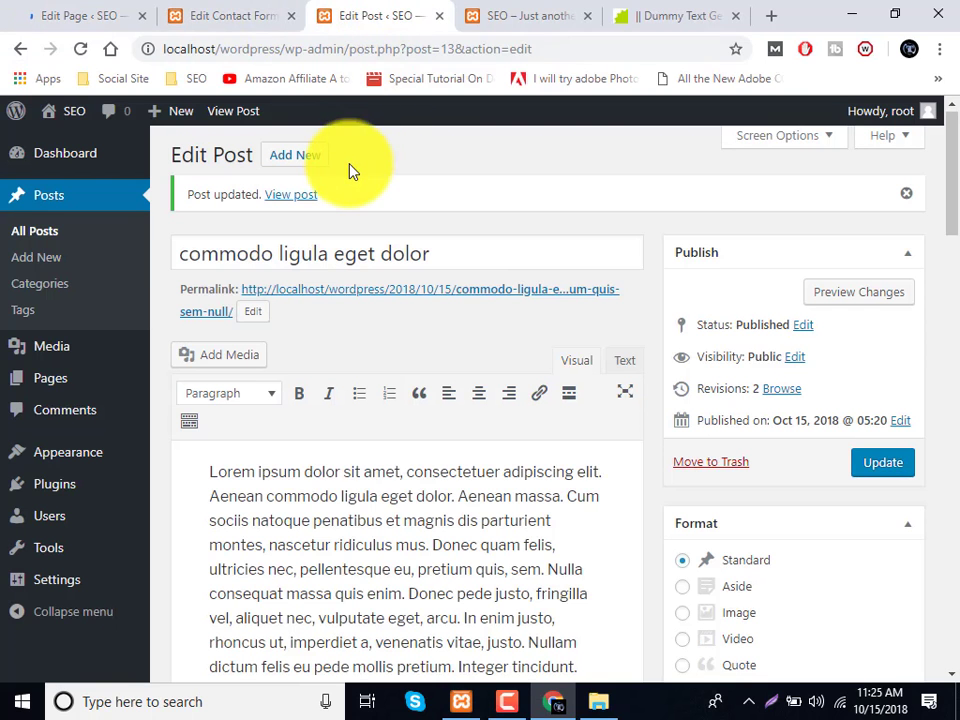
{"action": "left_click", "coordinate": [30, 12]}
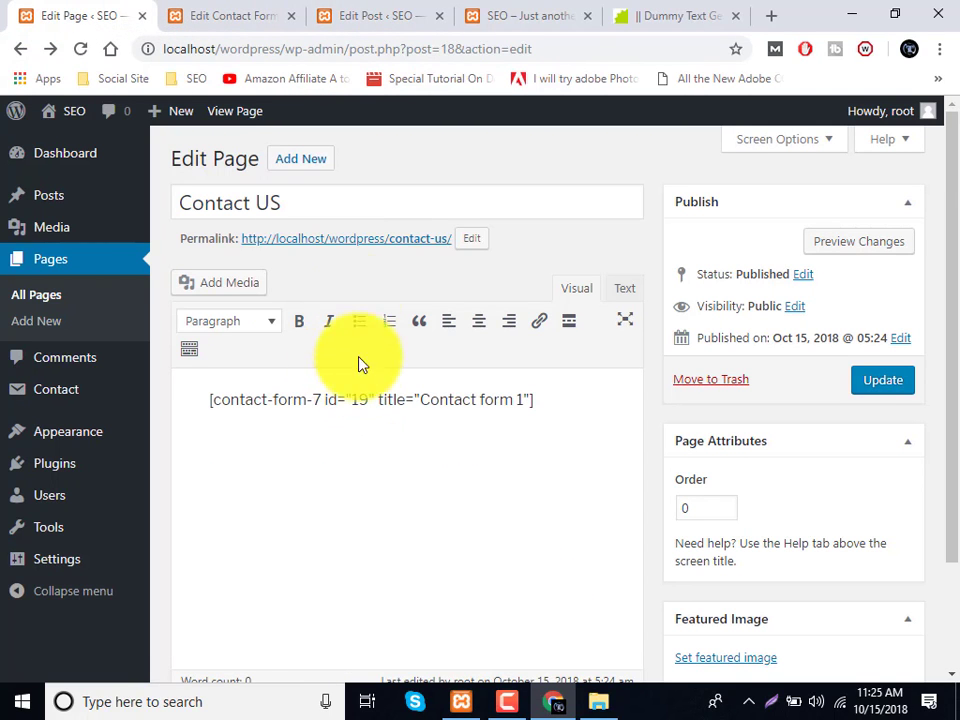
{"action": "left_click", "coordinate": [281, 170]}
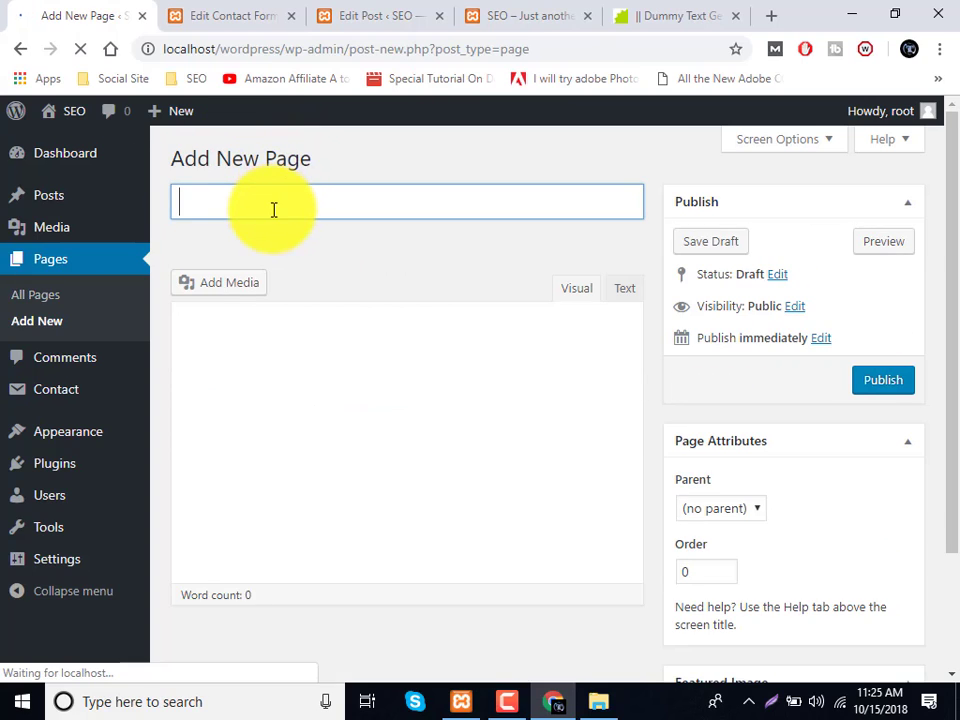
{"action": "type", "text": "About US"}
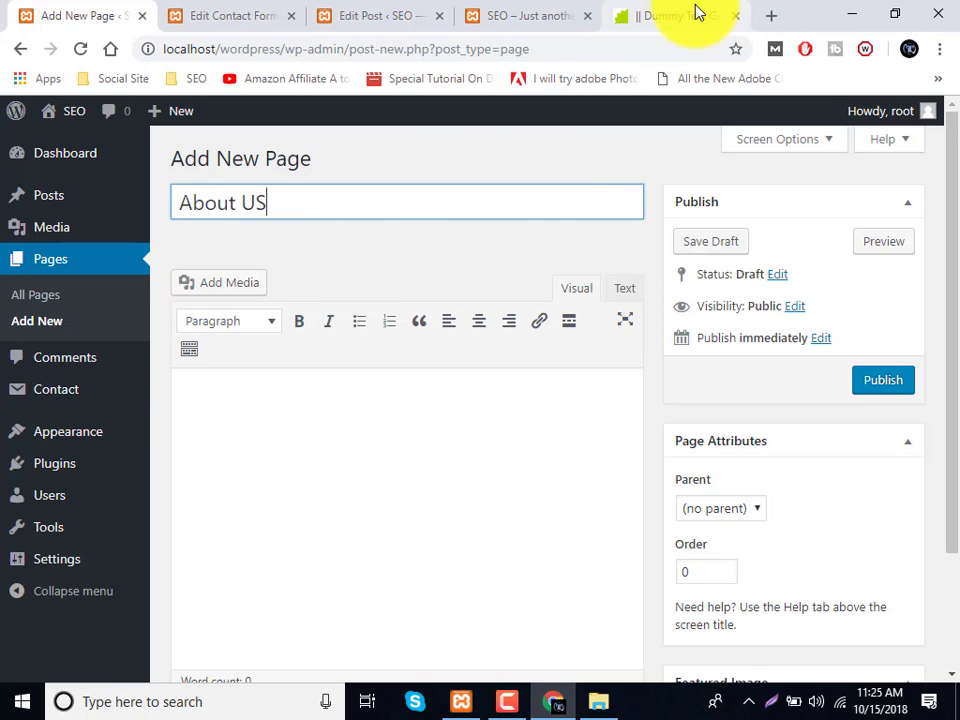
{"action": "left_click", "coordinate": [696, 11]}
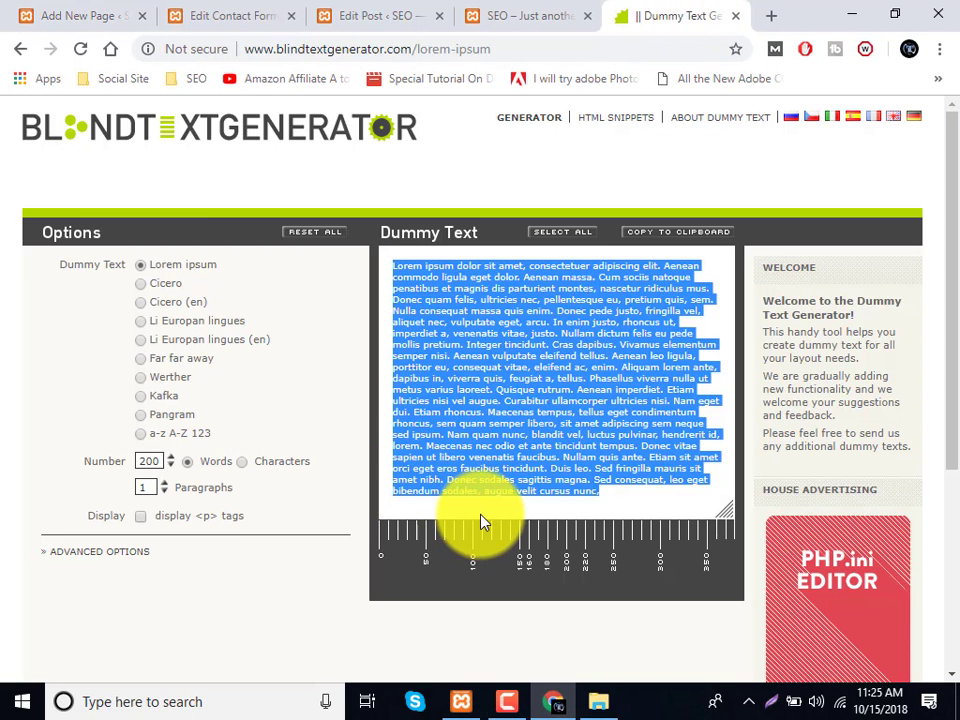
{"action": "left_click", "coordinate": [26, 16]}
{"action": "left_click", "coordinate": [391, 444]}
{"action": "key", "text": "ctrl+v"}
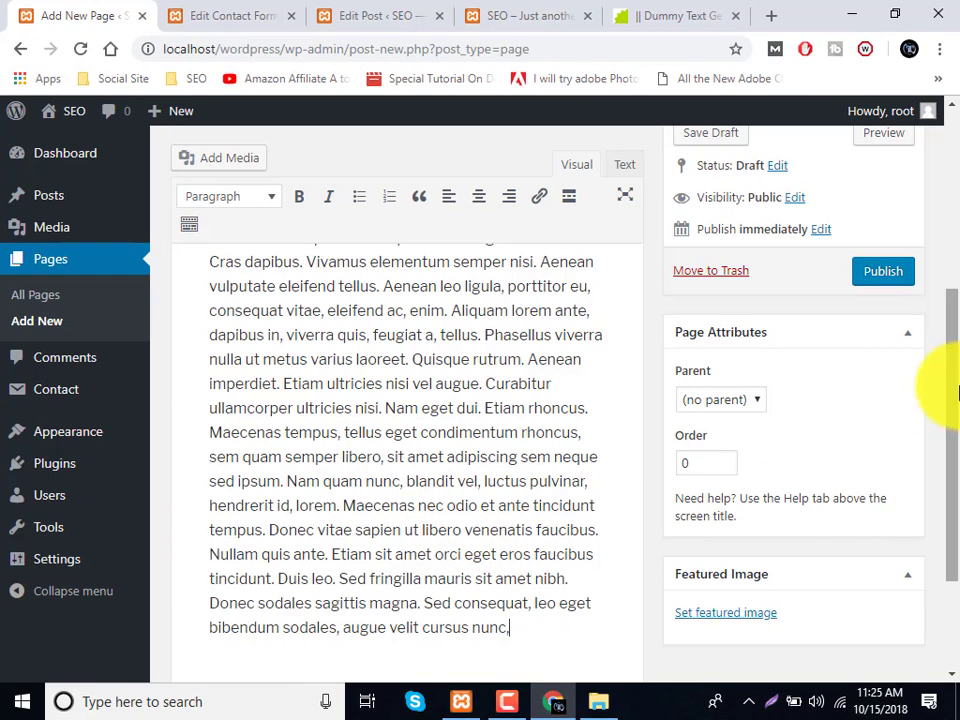
{"action": "left_click", "coordinate": [897, 279]}
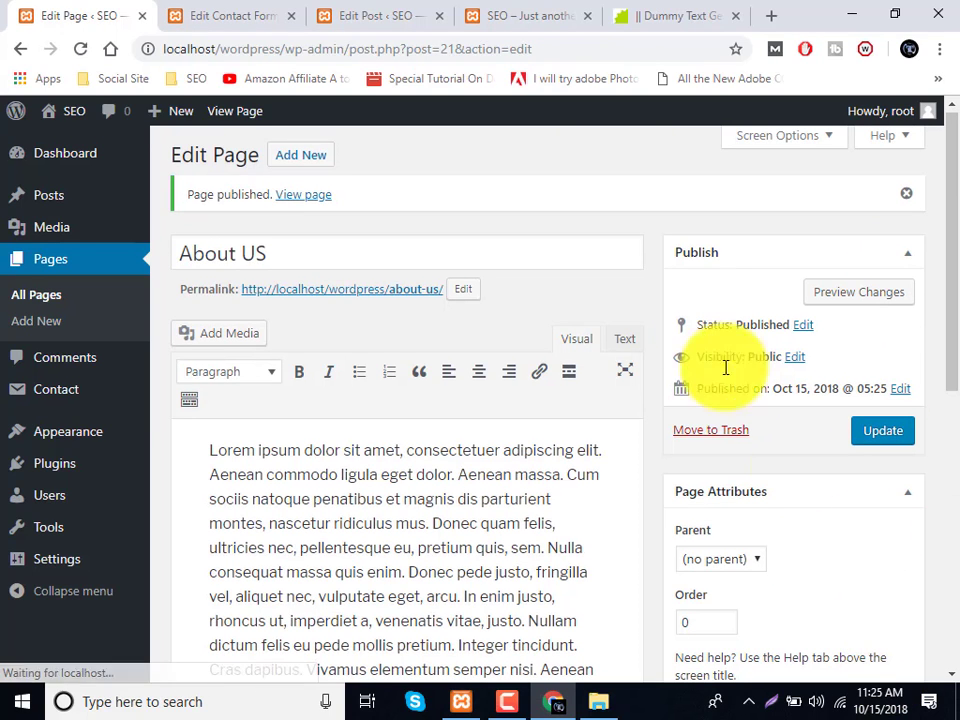
Publish a new page titled "Home" with an empty body, and open the list of all pages.
{"action": "left_click", "coordinate": [300, 157]}
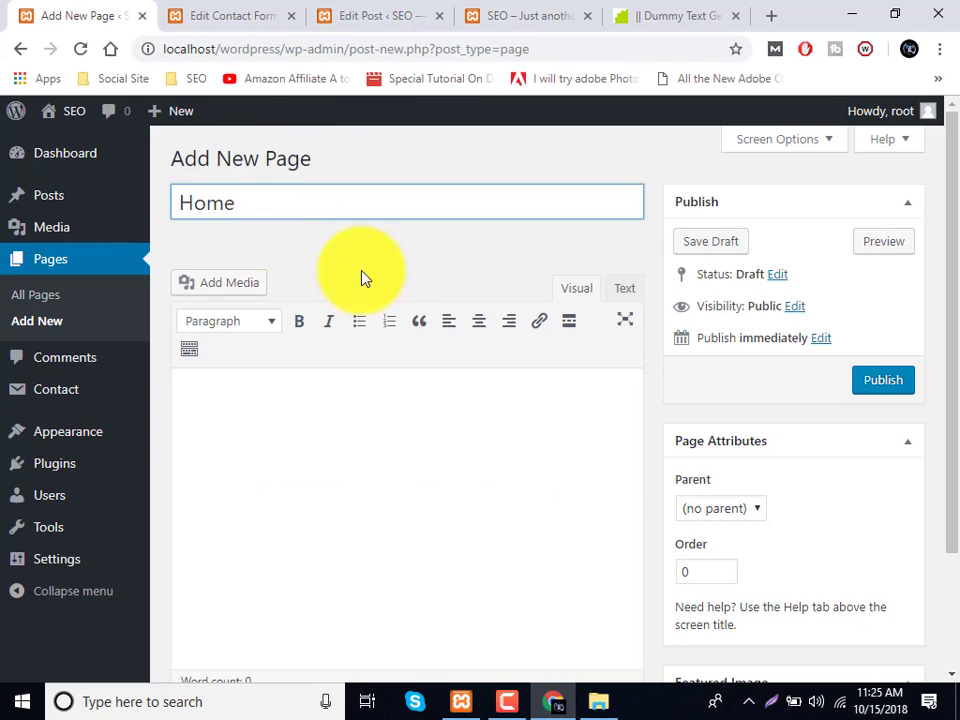
{"action": "left_click", "coordinate": [855, 388]}
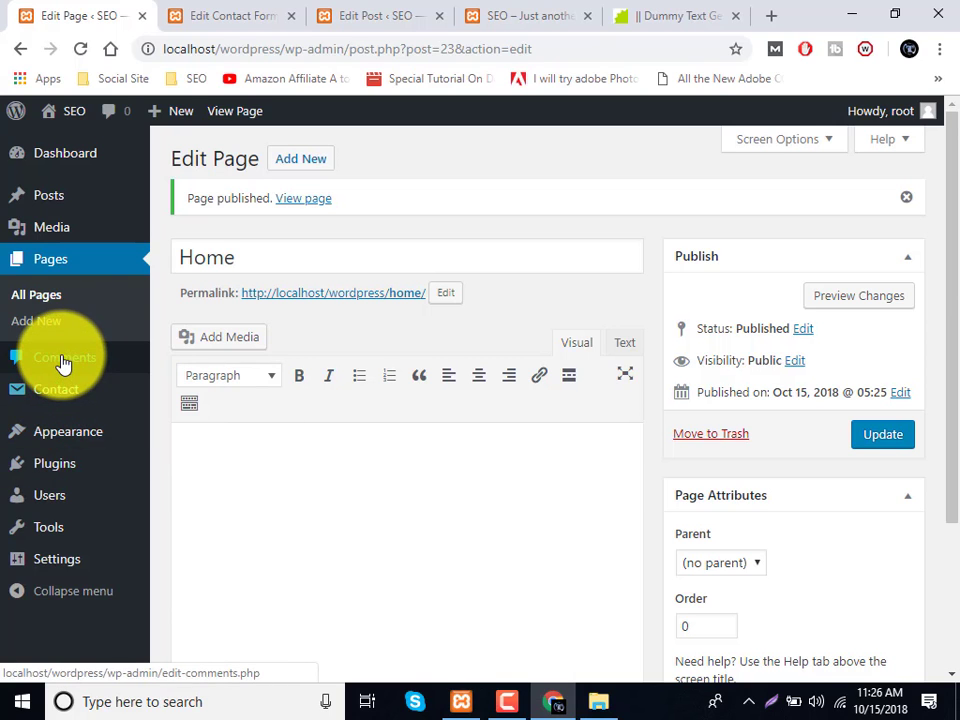
{"action": "left_click", "coordinate": [36, 300]}
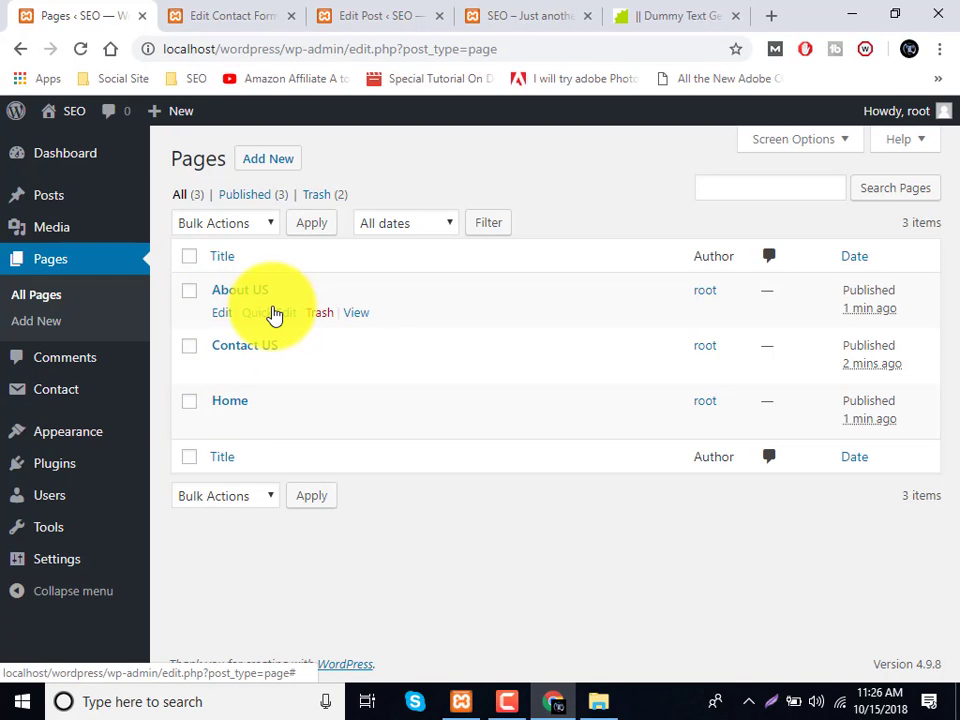
{"action": "left_click", "coordinate": [512, 703]}
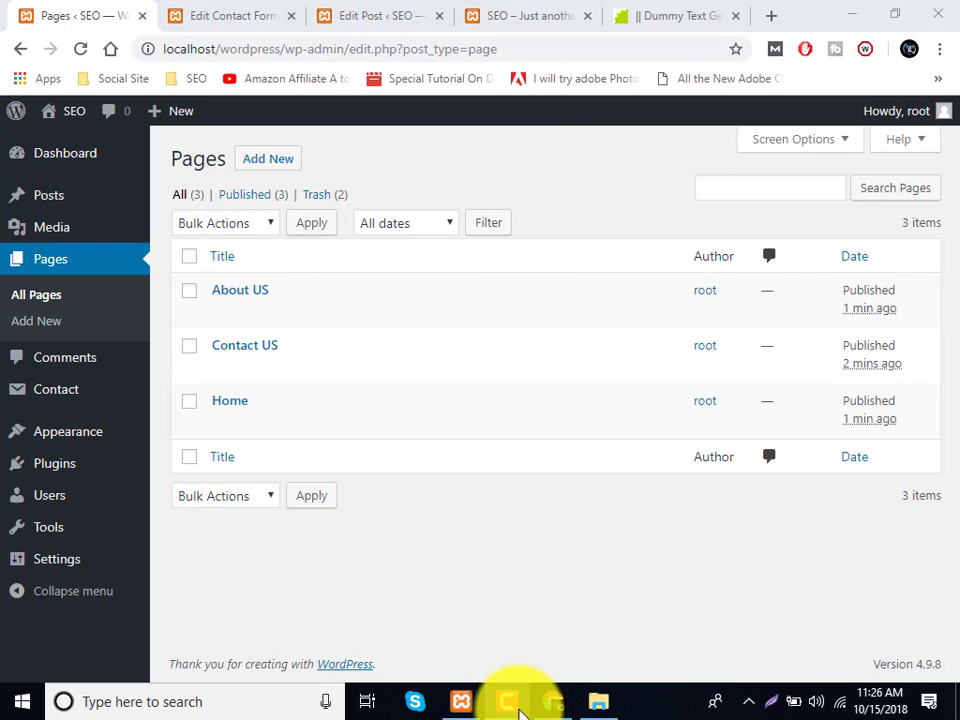
{"action": "left_click", "coordinate": [522, 706]}
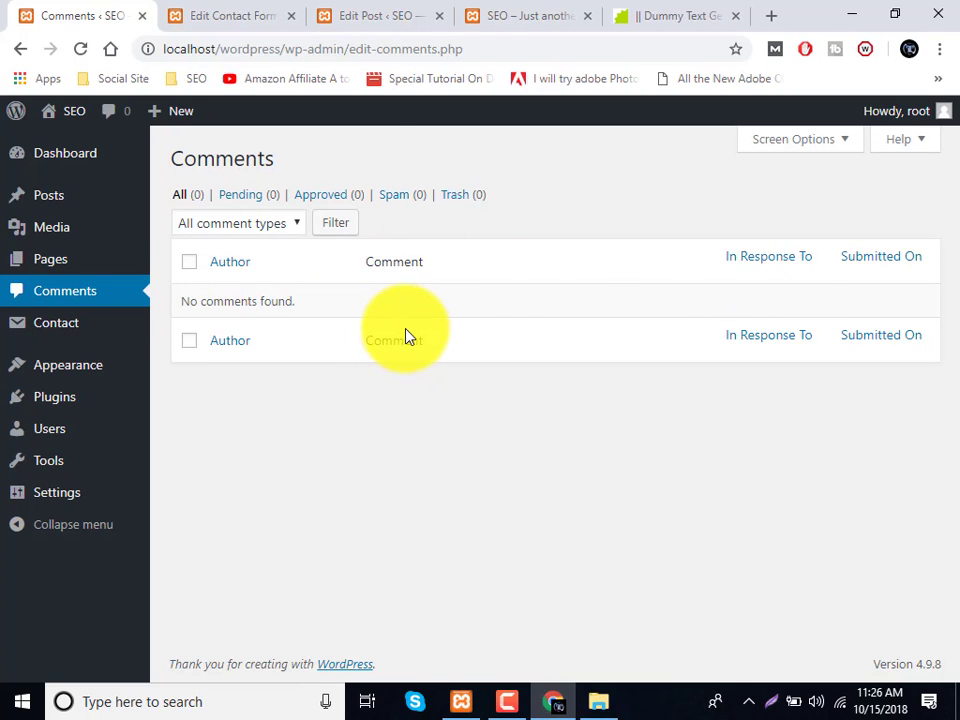
Visit the live site from the post editor, look through the posts on its homepage and return to the Comments screen.
{"action": "left_click", "coordinate": [230, 12]}
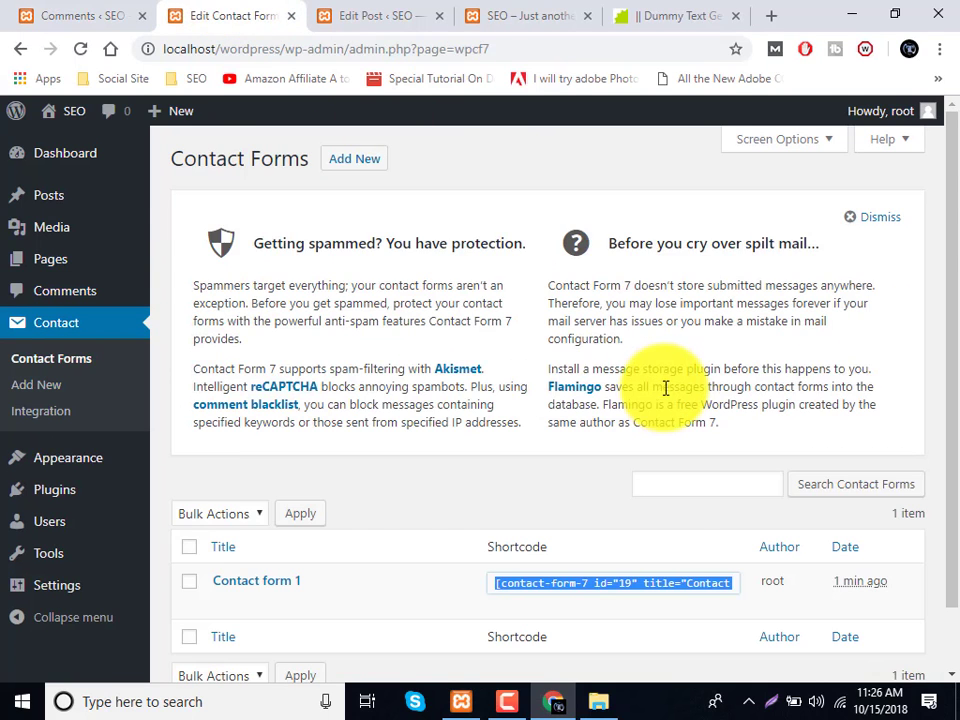
{"action": "left_click", "coordinate": [403, 8]}
{"action": "mouse_move", "coordinate": [70, 112]}
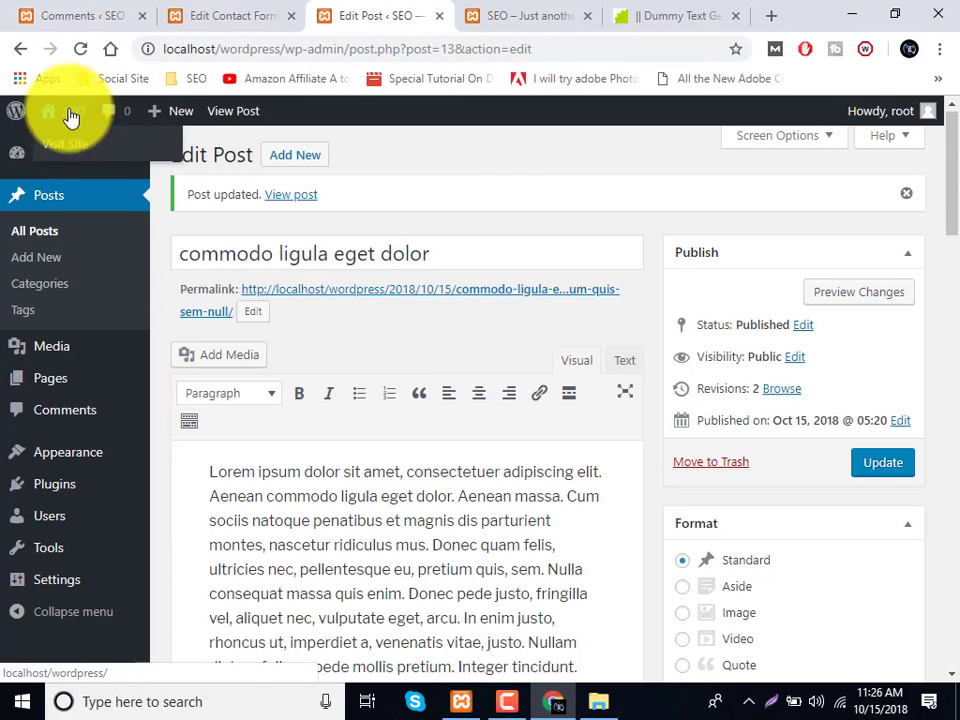
{"action": "left_click", "coordinate": [70, 147]}
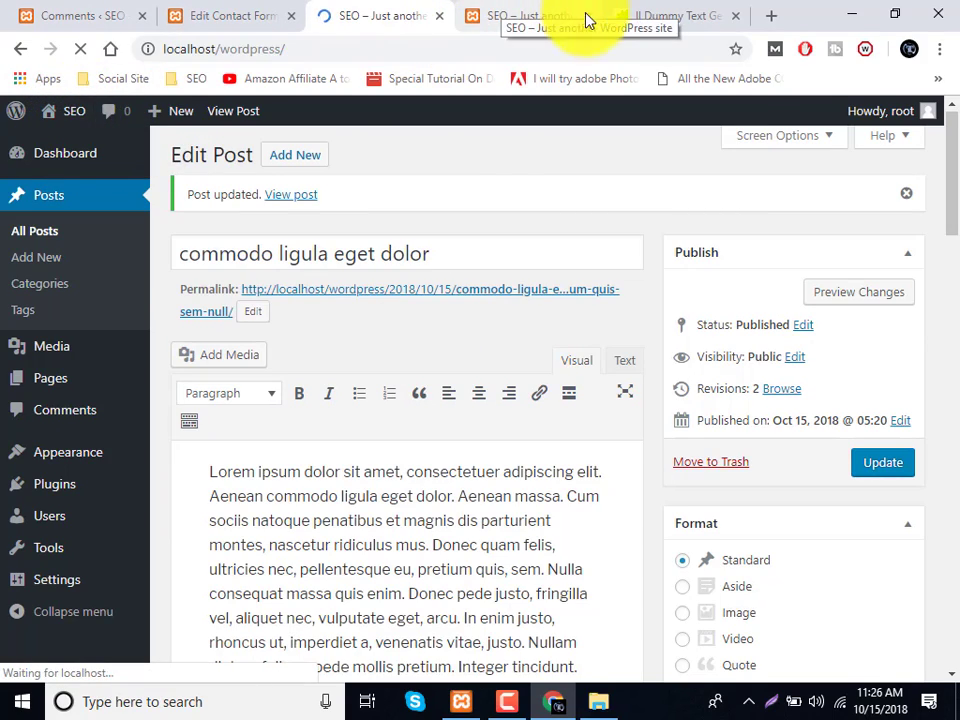
{"action": "scroll", "coordinate": [261, 476], "scroll_direction": "down", "scroll_amount": 10}
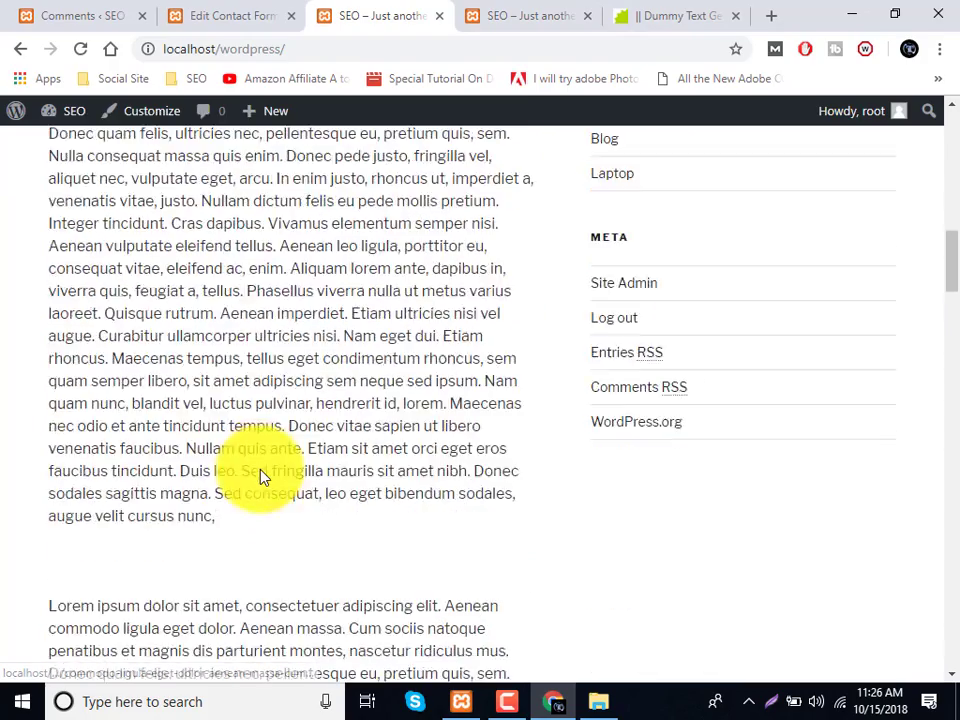
{"action": "scroll", "coordinate": [260, 472], "scroll_direction": "down", "scroll_amount": 15}
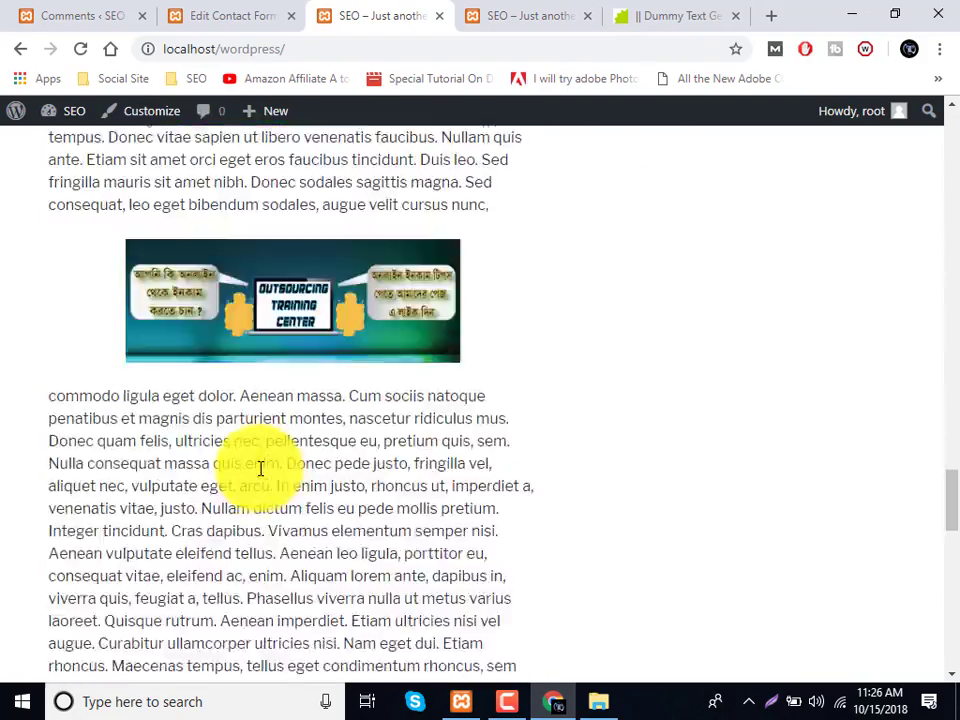
{"action": "scroll", "coordinate": [223, 544], "scroll_direction": "down", "scroll_amount": 1}
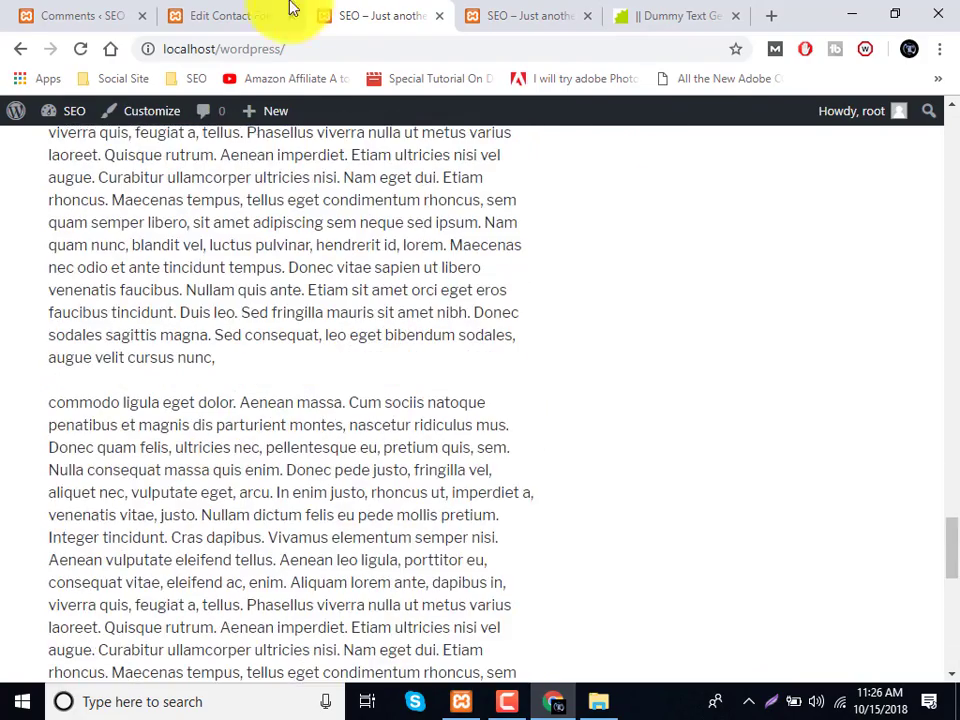
{"action": "left_click", "coordinate": [25, 10]}
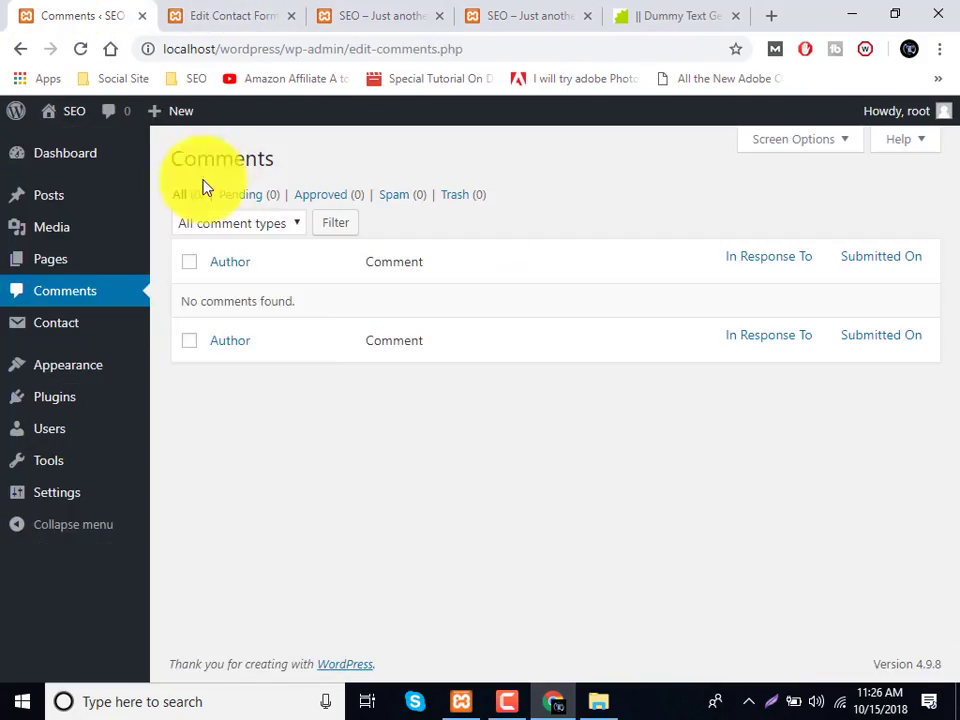
Open the contact forms list and highlight the shortcode of Contact form 1.
{"action": "left_click", "coordinate": [86, 332]}
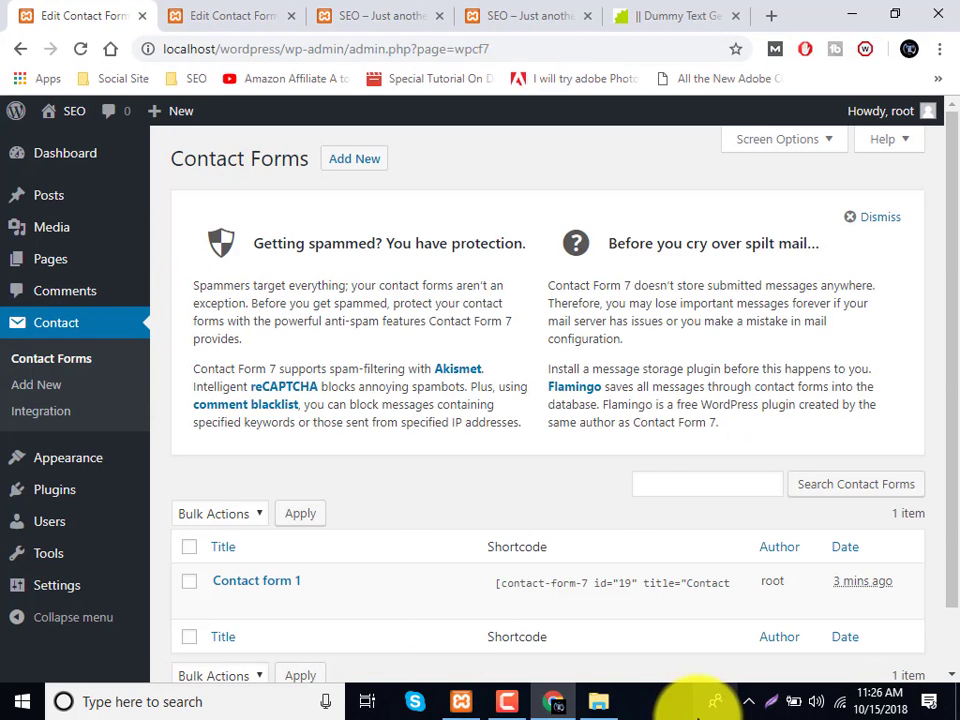
{"action": "left_click", "coordinate": [578, 581]}
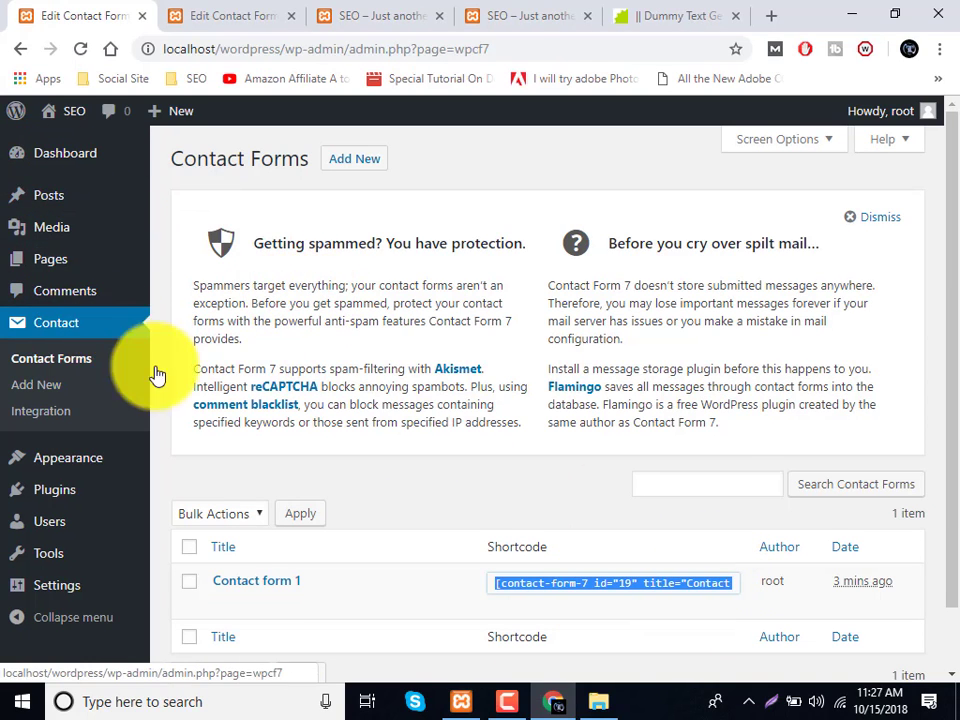
{"action": "scroll", "coordinate": [186, 424], "scroll_direction": "down", "scroll_amount": 2}
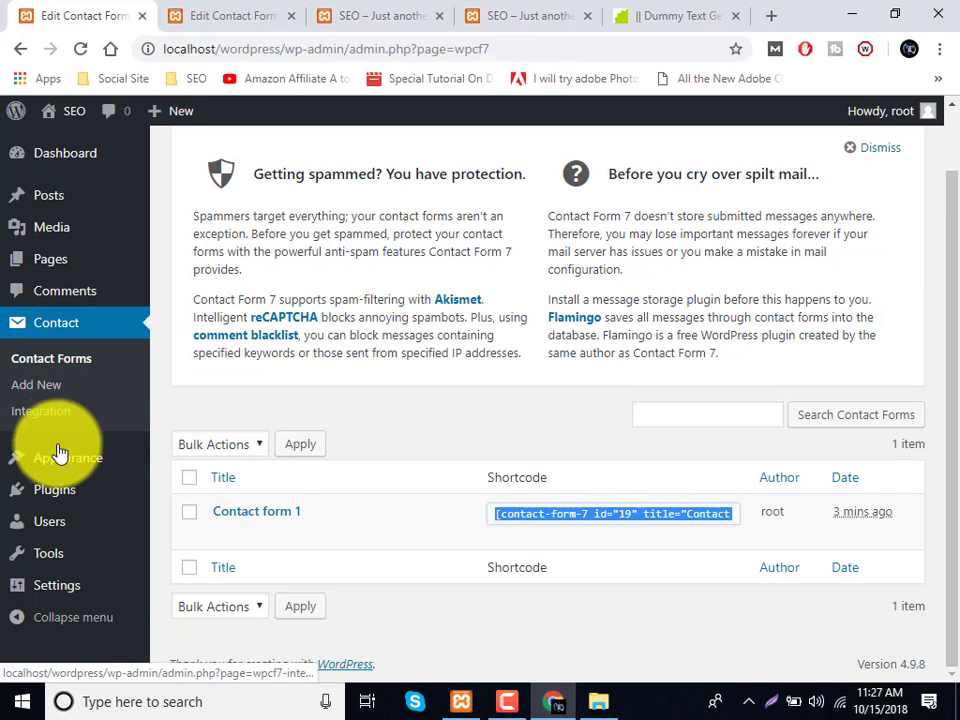
Open the installed themes and activate the Twenty Fifteen theme.
{"action": "mouse_move", "coordinate": [64, 456]}
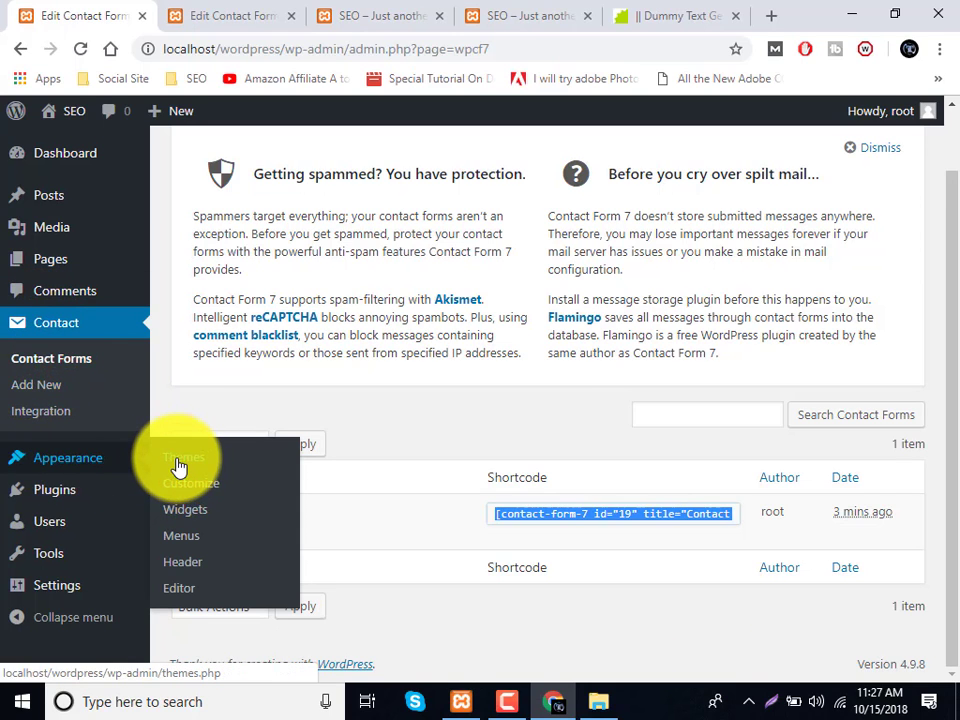
{"action": "left_click", "coordinate": [96, 460]}
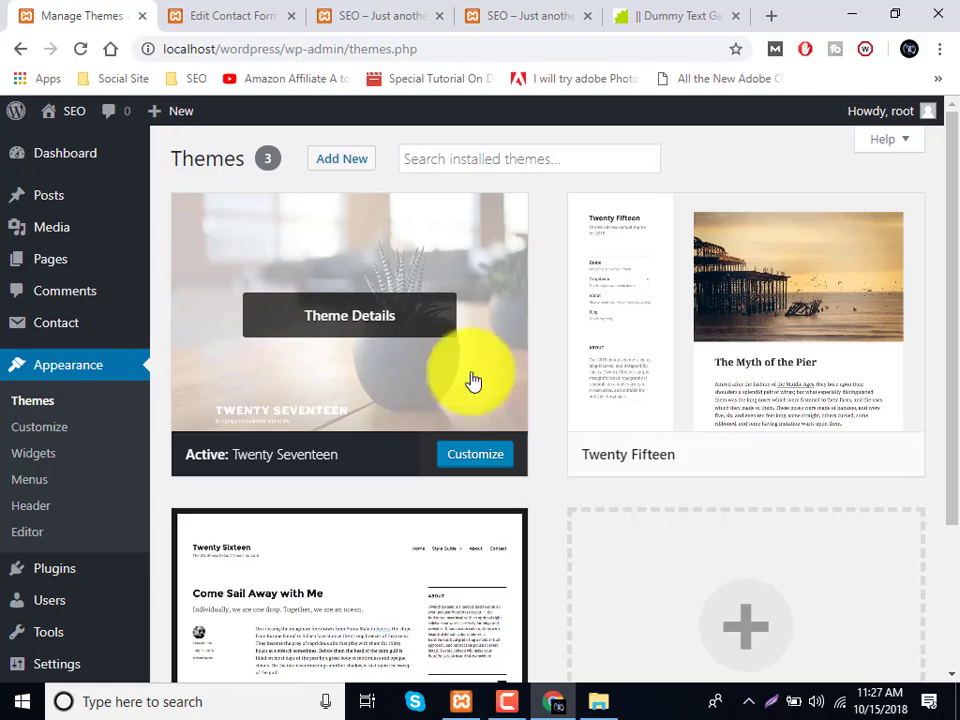
{"action": "left_click", "coordinate": [815, 455]}
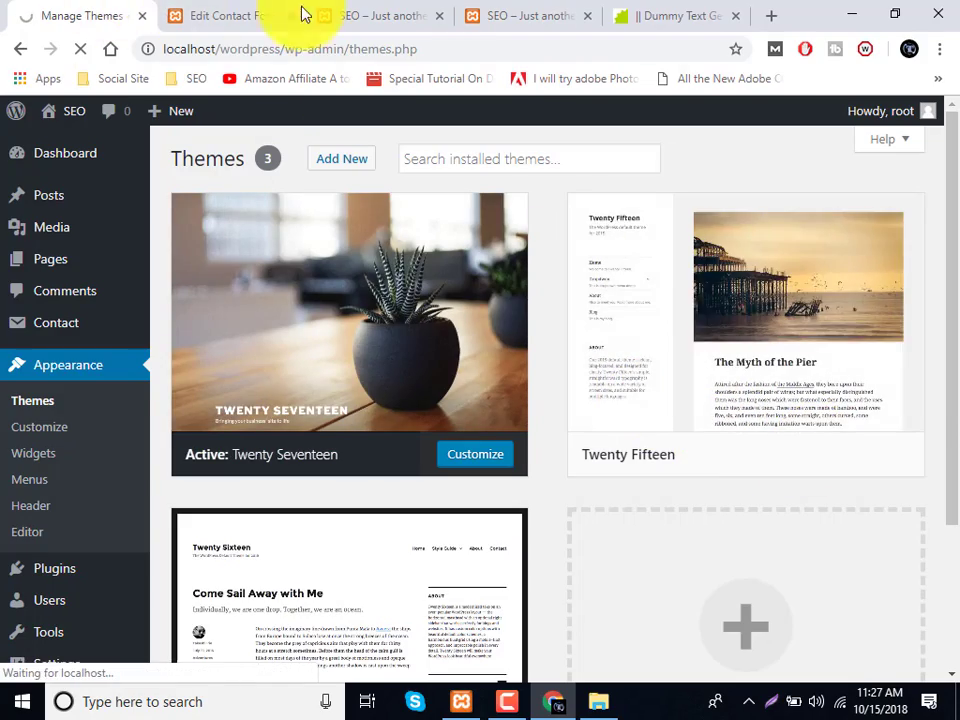
Look over the open live homepage's current design from its header image down to the posts.
{"action": "left_click", "coordinate": [514, 12]}
{"action": "scroll", "coordinate": [450, 220], "scroll_direction": "down", "scroll_amount": 3}
{"action": "scroll", "coordinate": [420, 272], "scroll_direction": "up", "scroll_amount": 15}
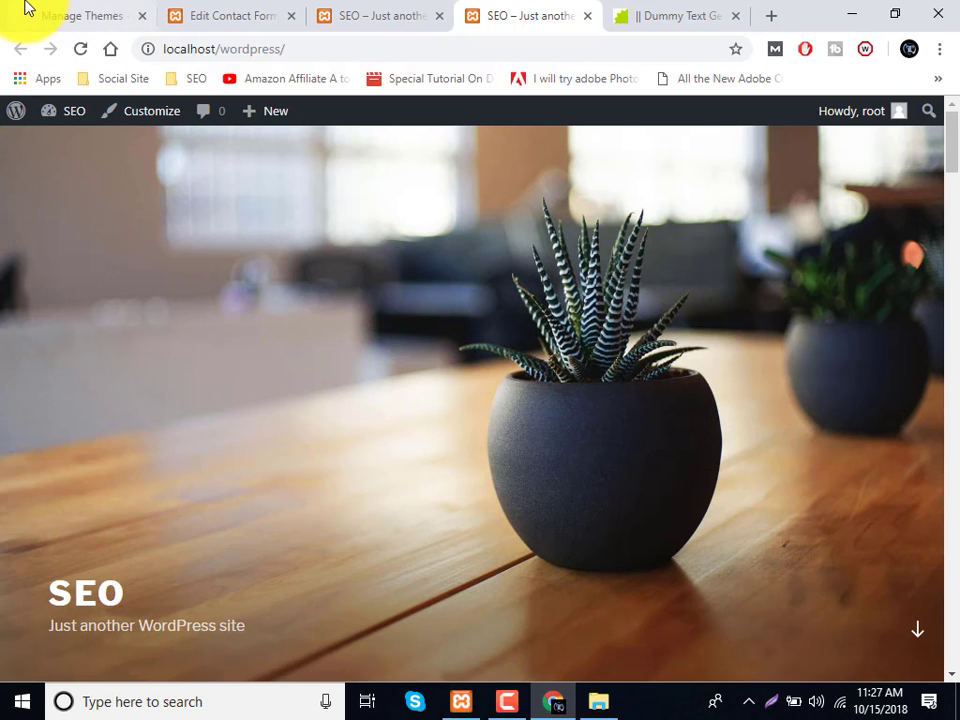
Reload the live homepage and look over its Twenty Fifteen design, from the sidebar down through both posts.
{"action": "left_click", "coordinate": [76, 49]}
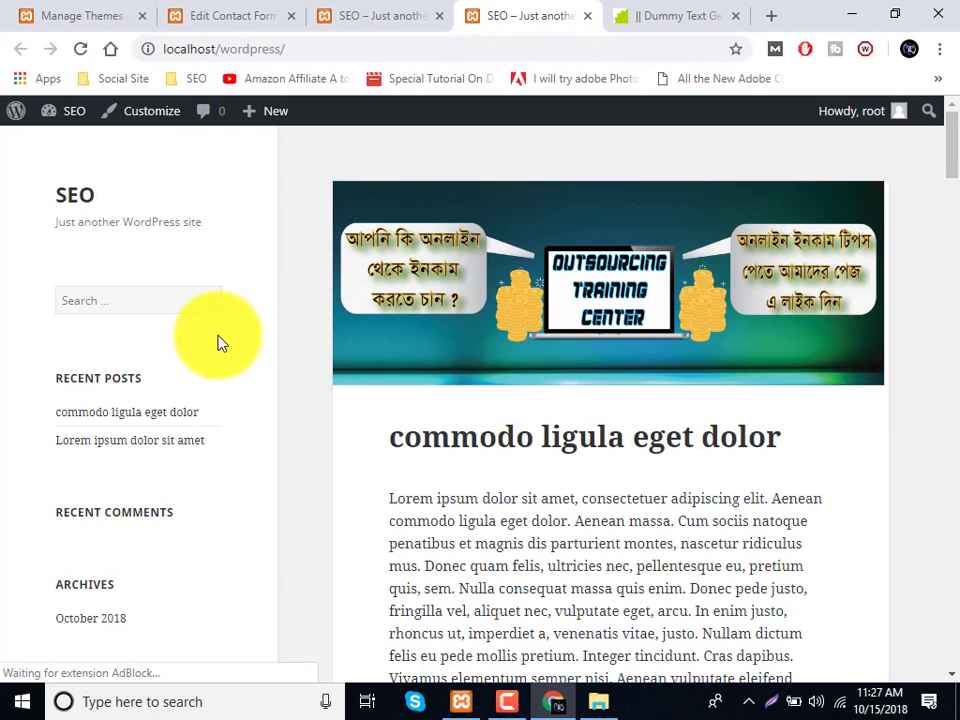
{"action": "scroll", "coordinate": [231, 343], "scroll_direction": "down", "scroll_amount": 9}
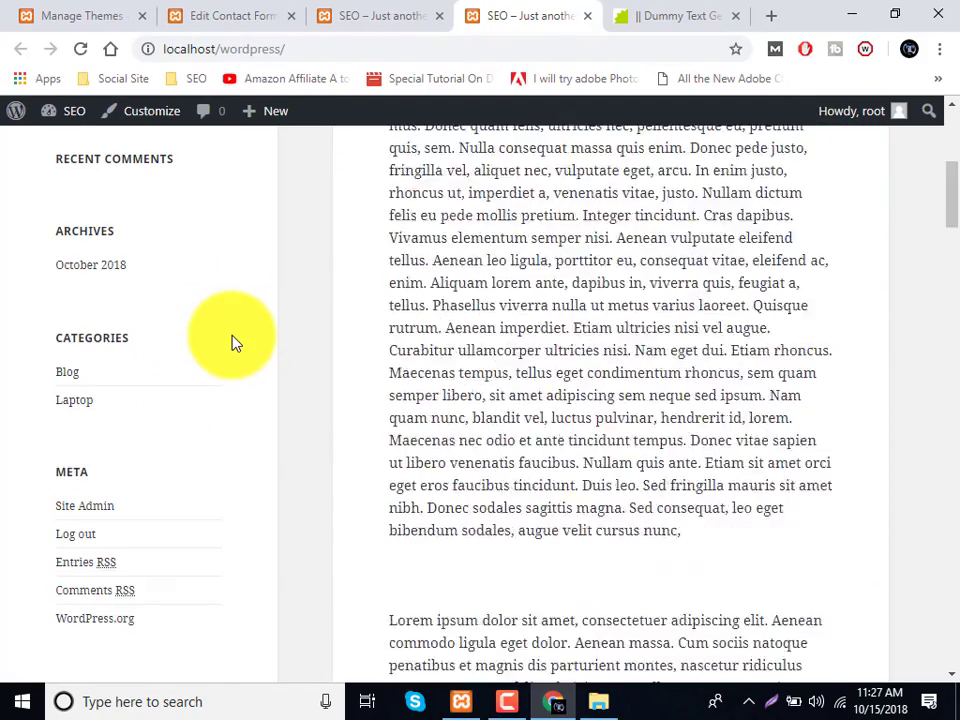
{"action": "scroll", "coordinate": [231, 343], "scroll_direction": "down", "scroll_amount": 15}
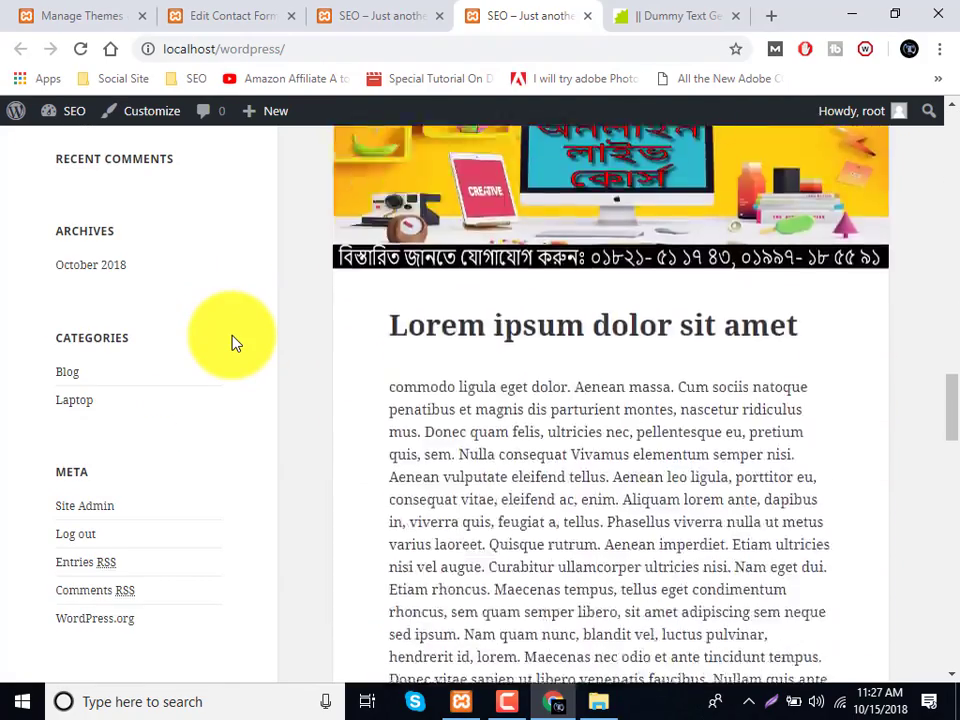
Activate the Twenty Sixteen theme from the installed themes and return to the open live homepage.
{"action": "left_click", "coordinate": [45, 14]}
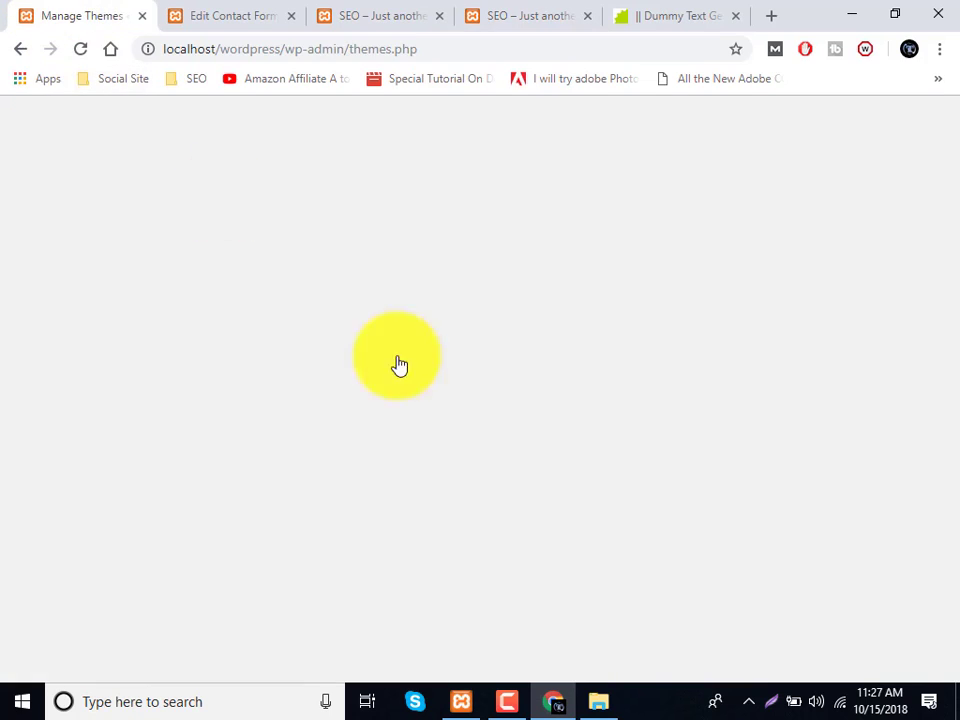
{"action": "scroll", "coordinate": [360, 585], "scroll_direction": "down", "scroll_amount": 3}
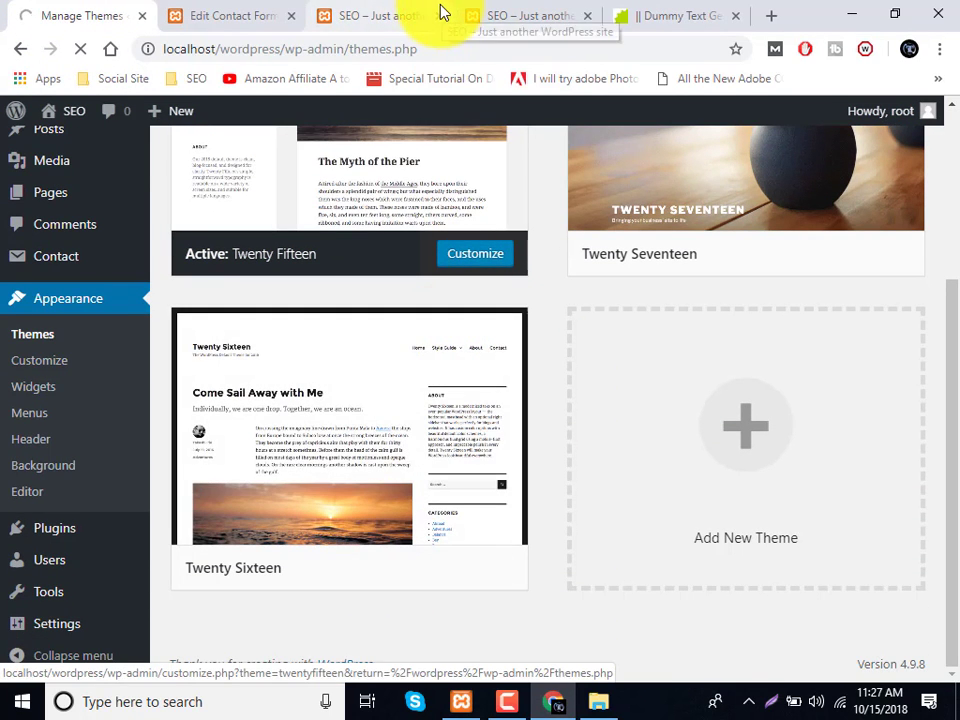
{"action": "left_click", "coordinate": [525, 14]}
Reload the live homepage and look over its Twenty Sixteen design from the site title down through the posts.
{"action": "scroll", "coordinate": [200, 130], "scroll_direction": "up", "scroll_amount": 3}
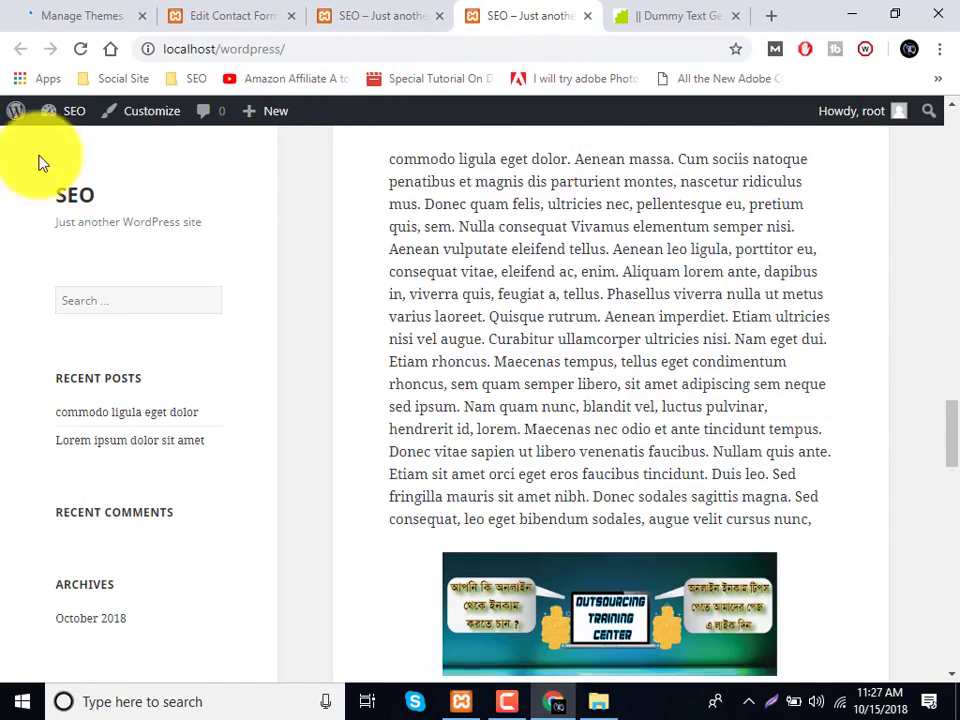
{"action": "scroll", "coordinate": [83, 120], "scroll_direction": "up", "scroll_amount": 1}
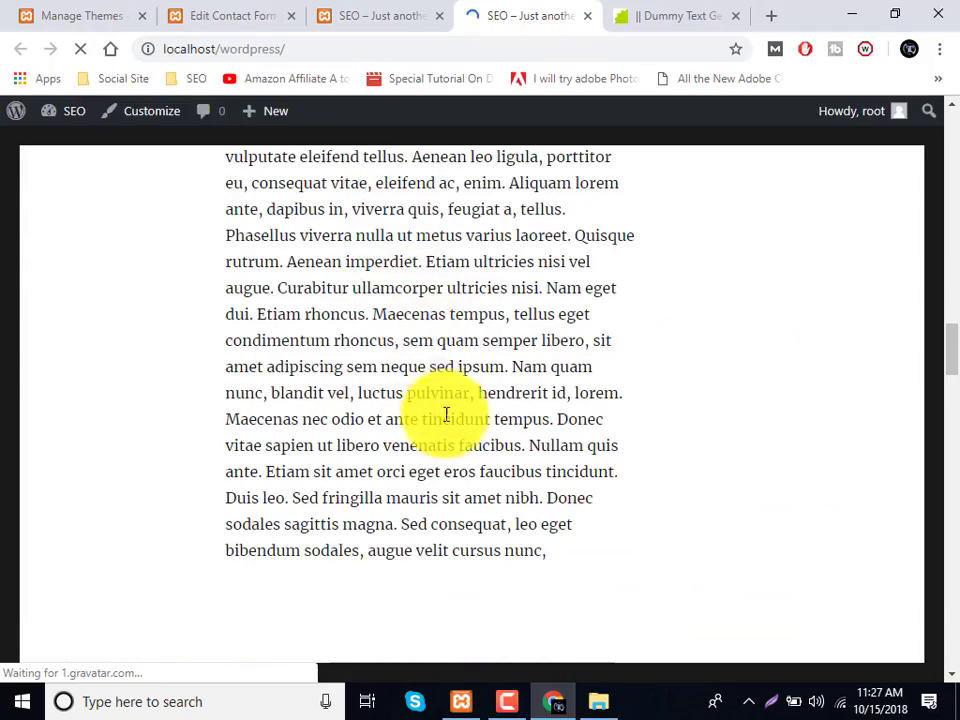
{"action": "scroll", "coordinate": [448, 418], "scroll_direction": "down", "scroll_amount": 1}
{"action": "scroll", "coordinate": [364, 300], "scroll_direction": "up", "scroll_amount": 15}
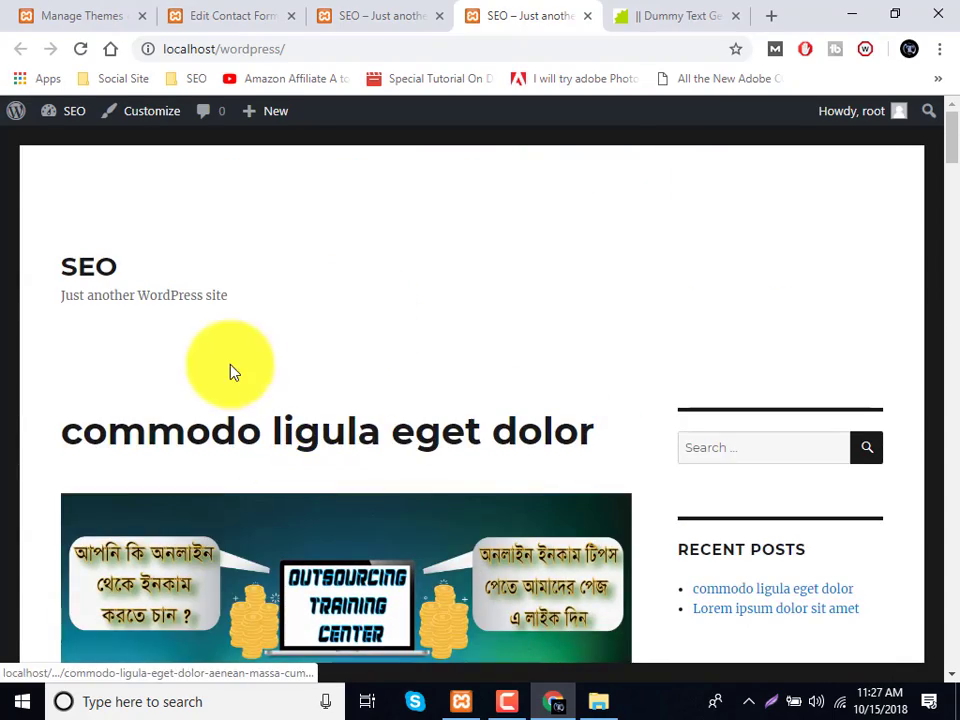
{"action": "scroll", "coordinate": [139, 321], "scroll_direction": "down", "scroll_amount": 8}
{"action": "scroll", "coordinate": [380, 250], "scroll_direction": "up", "scroll_amount": 1}
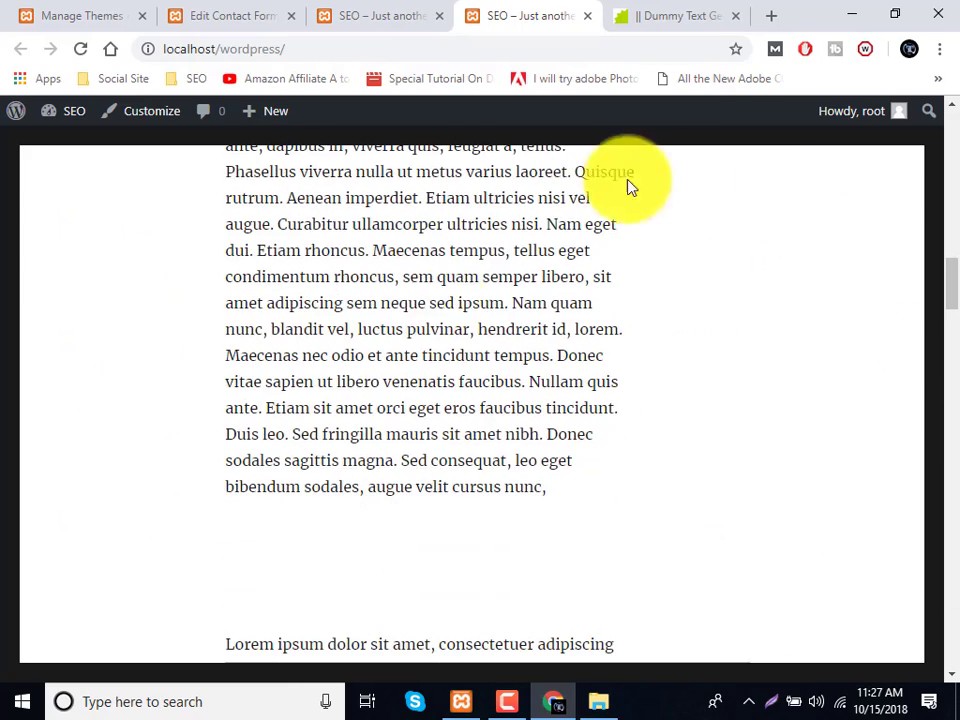
Browse the featured themes available to add from the Themes screen and install the CapeOne theme.
{"action": "left_click", "coordinate": [24, 12]}
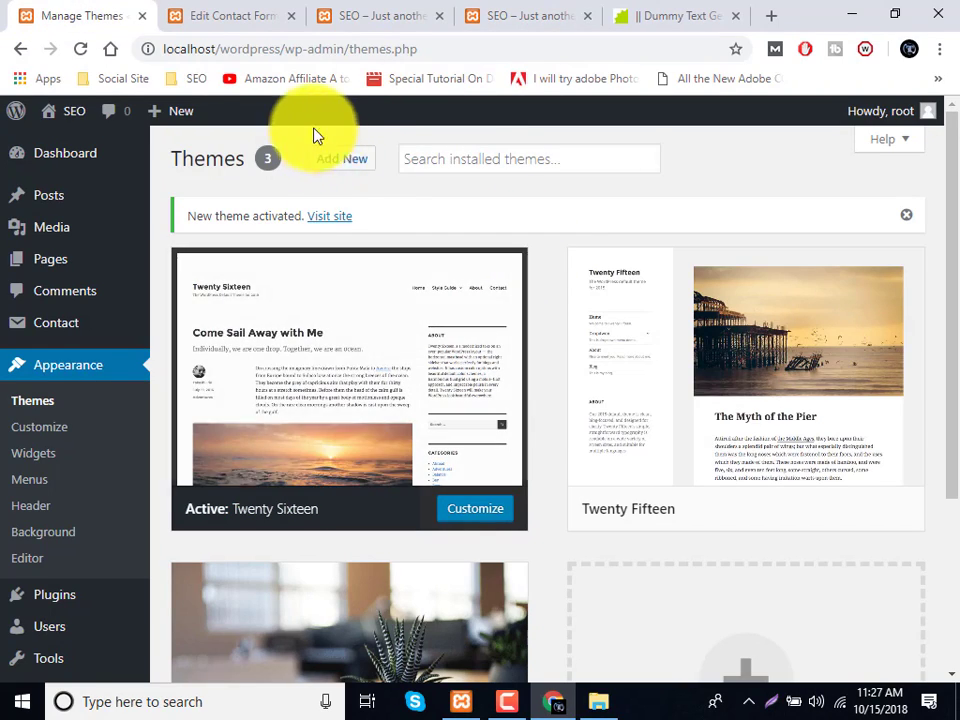
{"action": "left_click", "coordinate": [352, 162]}
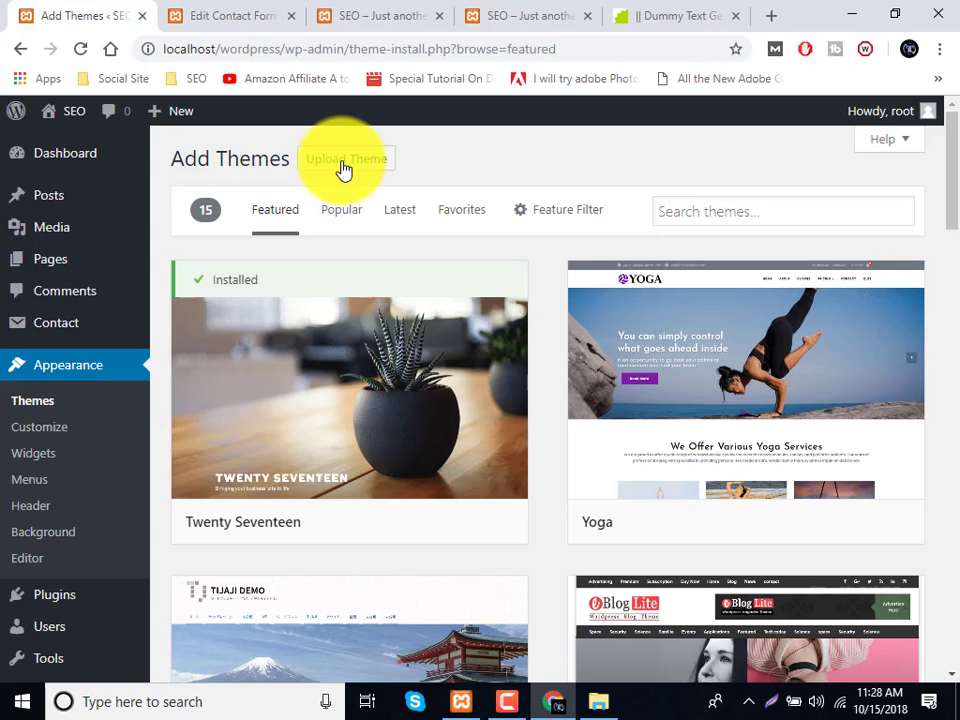
{"action": "scroll", "coordinate": [490, 348], "scroll_direction": "down", "scroll_amount": 4}
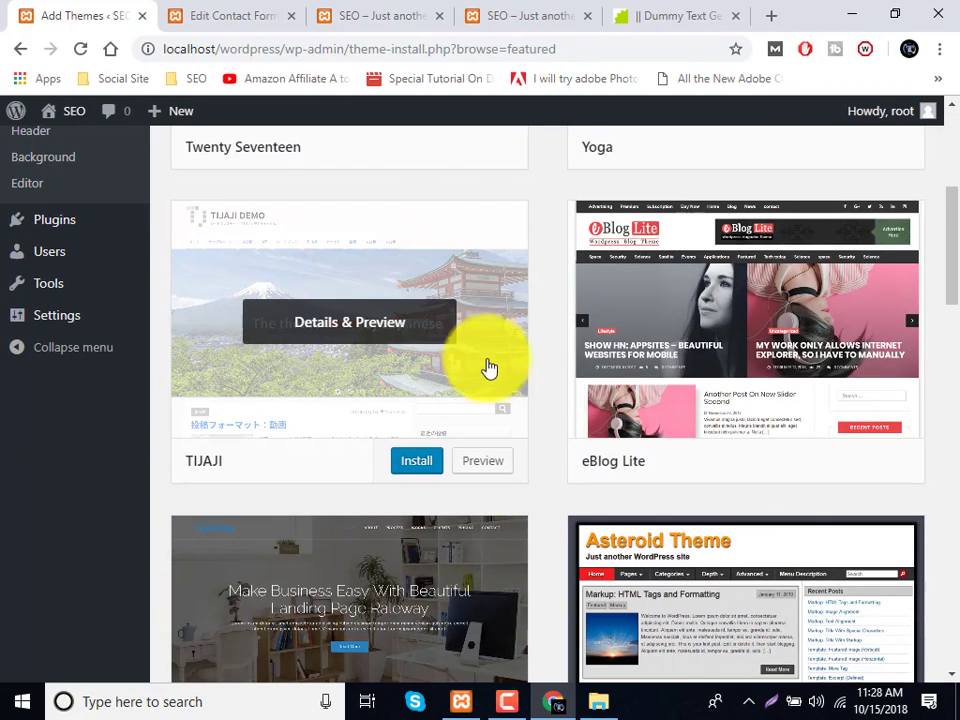
{"action": "scroll", "coordinate": [491, 410], "scroll_direction": "down", "scroll_amount": 2}
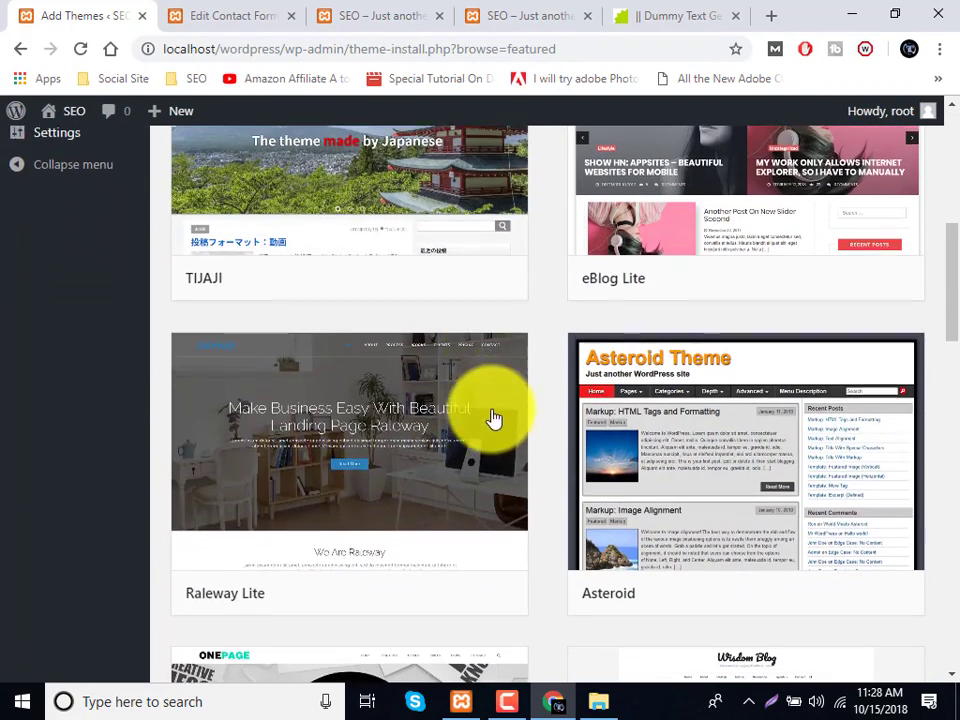
{"action": "scroll", "coordinate": [386, 561], "scroll_direction": "down", "scroll_amount": 2}
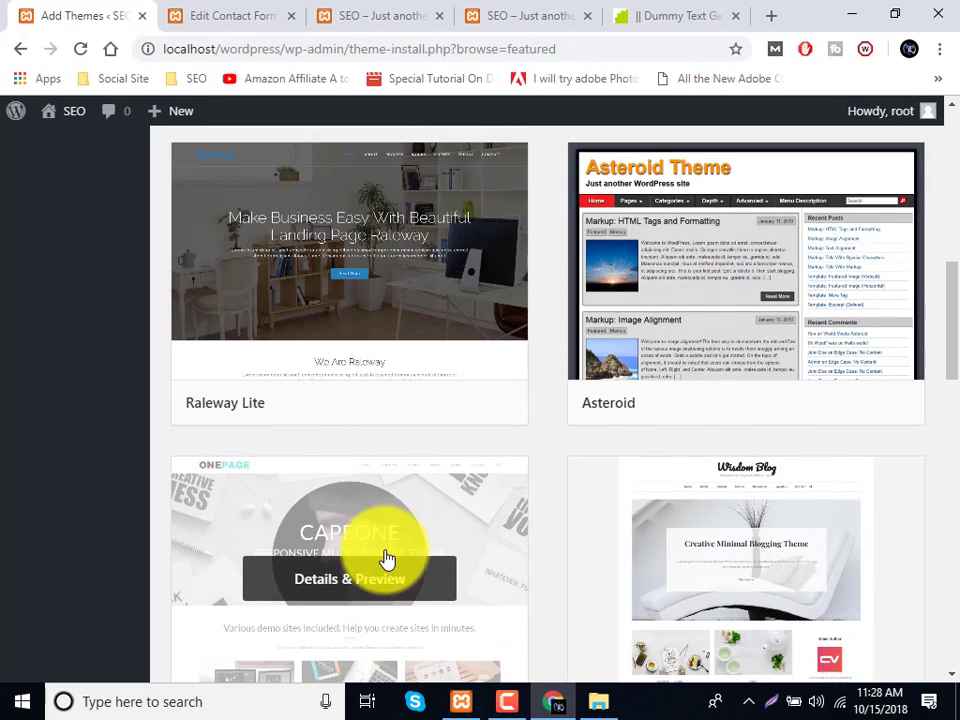
{"action": "scroll", "coordinate": [393, 572], "scroll_direction": "down", "scroll_amount": 2}
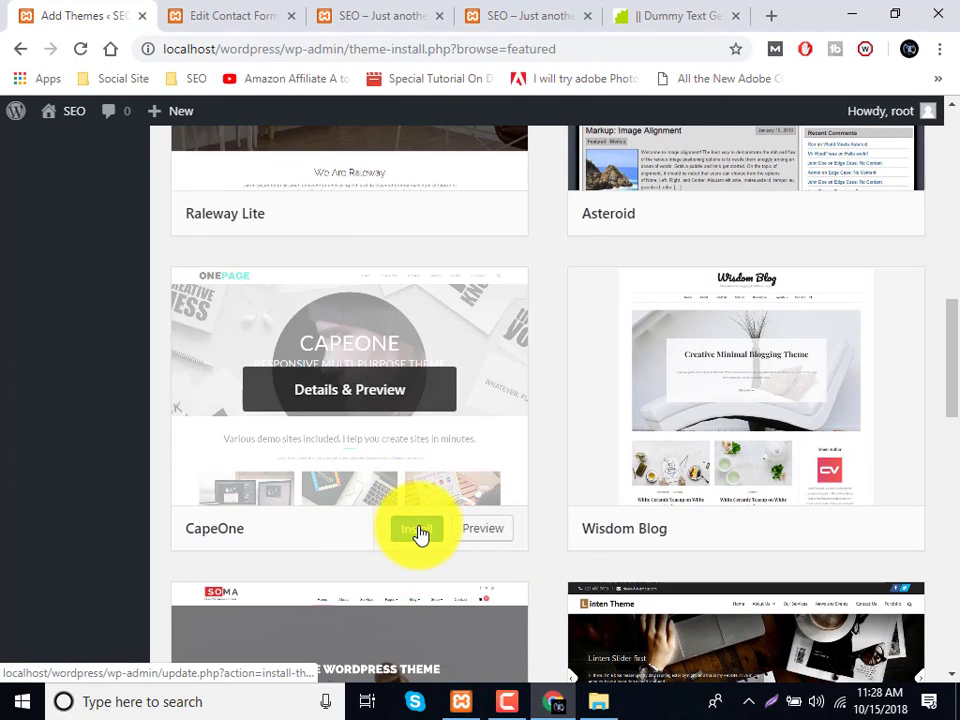
{"action": "left_click", "coordinate": [420, 534]}
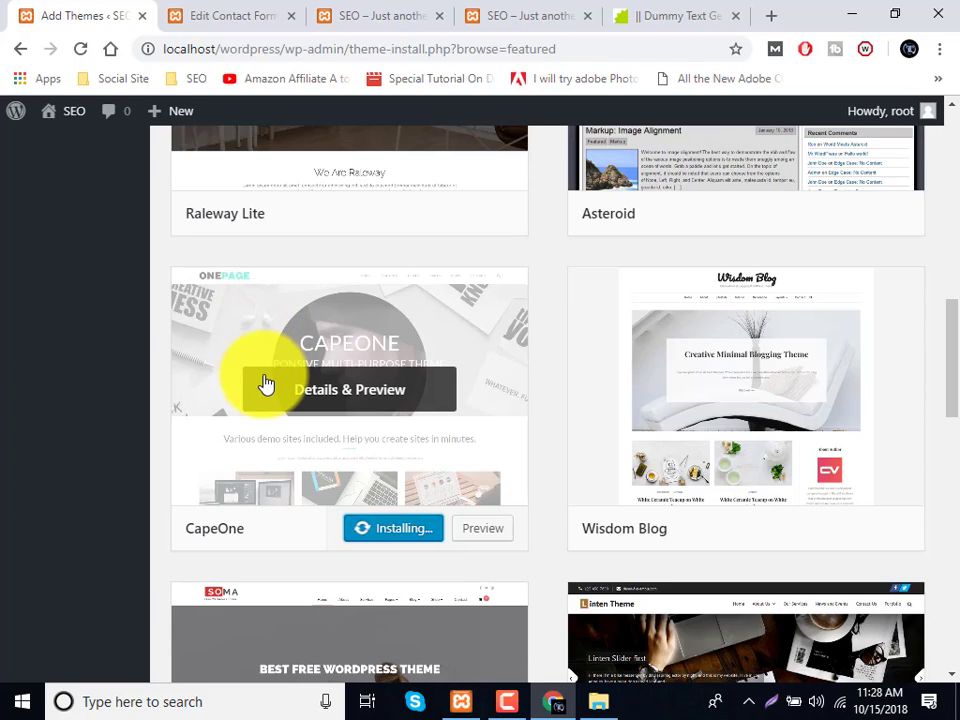
Open the CapeOne theme's details and preview, and look through the sample posts and the theme description.
{"action": "scroll", "coordinate": [283, 357], "scroll_direction": "up", "scroll_amount": 15}
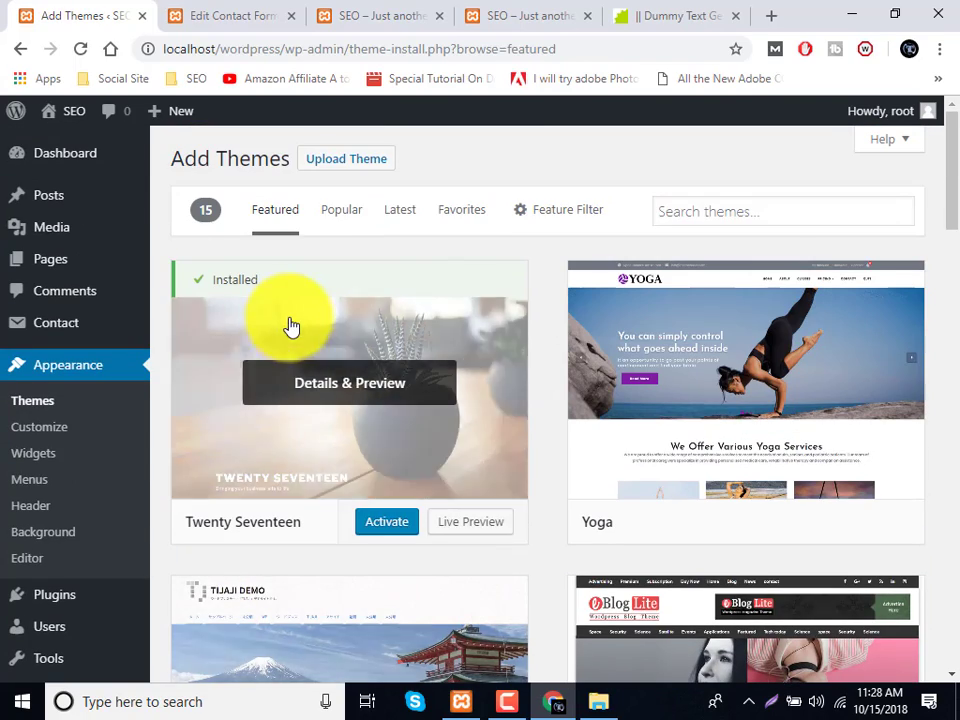
{"action": "scroll", "coordinate": [600, 358], "scroll_direction": "down", "scroll_amount": 5}
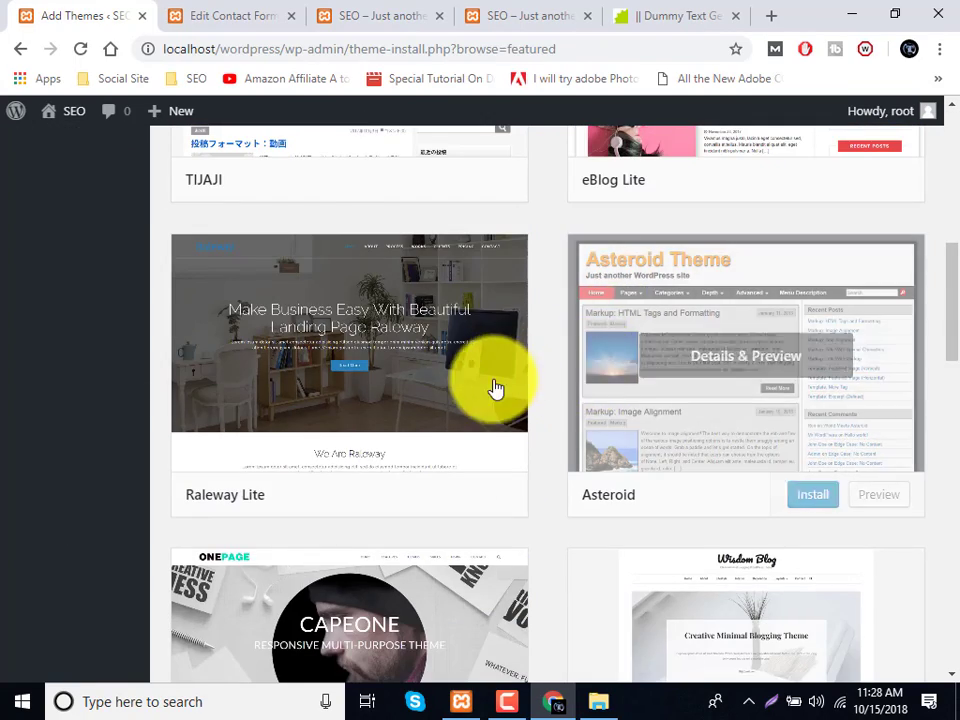
{"action": "scroll", "coordinate": [493, 390], "scroll_direction": "down", "scroll_amount": 3}
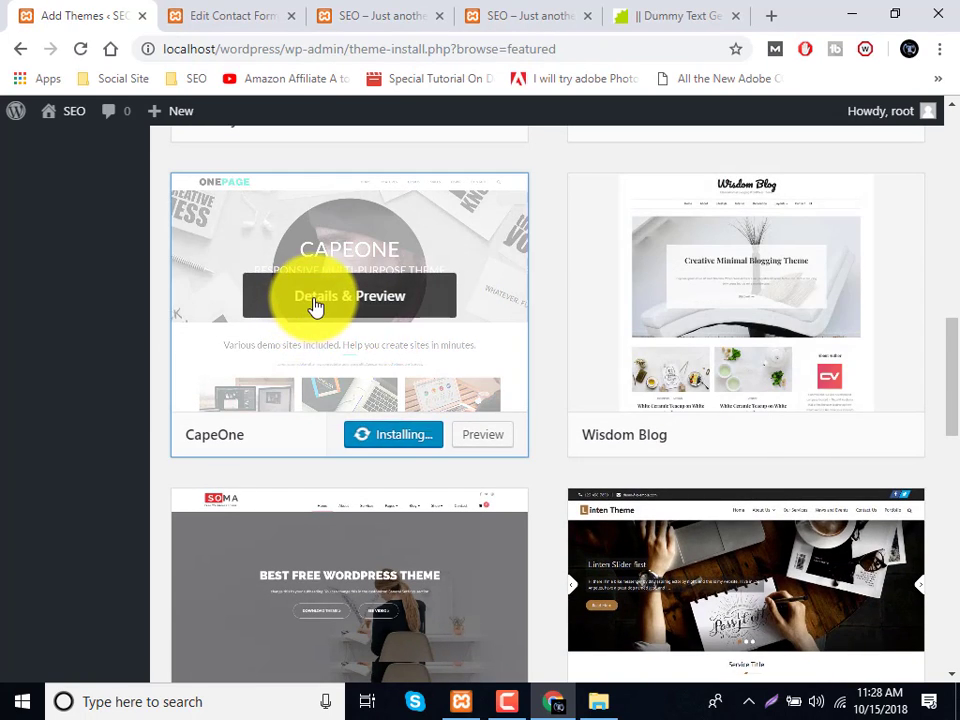
{"action": "left_click", "coordinate": [315, 303]}
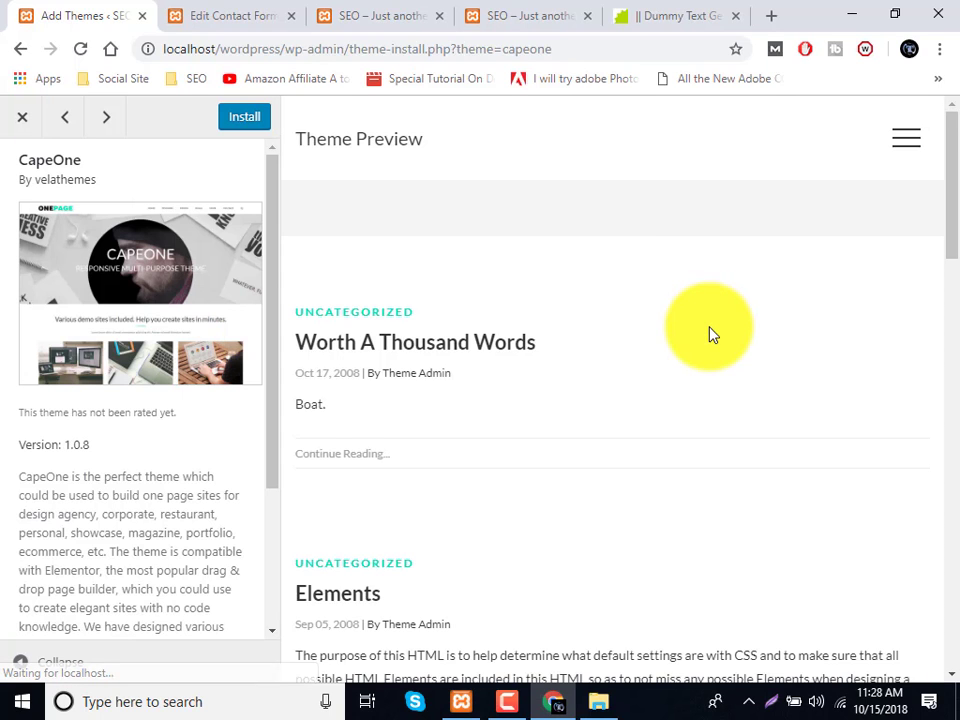
{"action": "scroll", "coordinate": [710, 335], "scroll_direction": "down", "scroll_amount": 15}
{"action": "scroll", "coordinate": [159, 367], "scroll_direction": "down", "scroll_amount": 3}
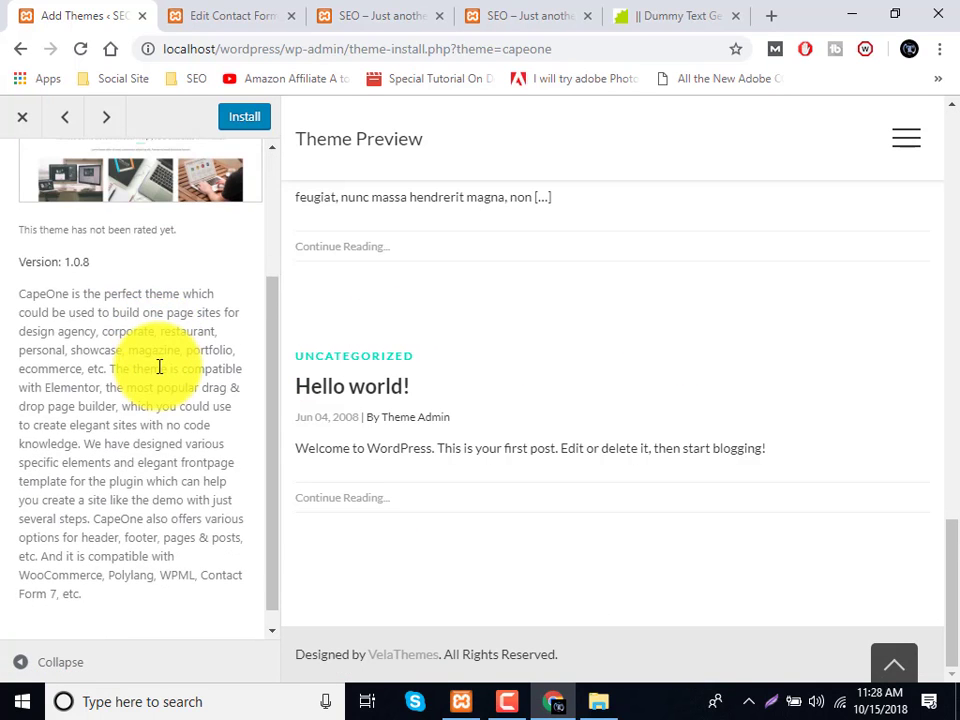
{"action": "scroll", "coordinate": [159, 365], "scroll_direction": "up", "scroll_amount": 3}
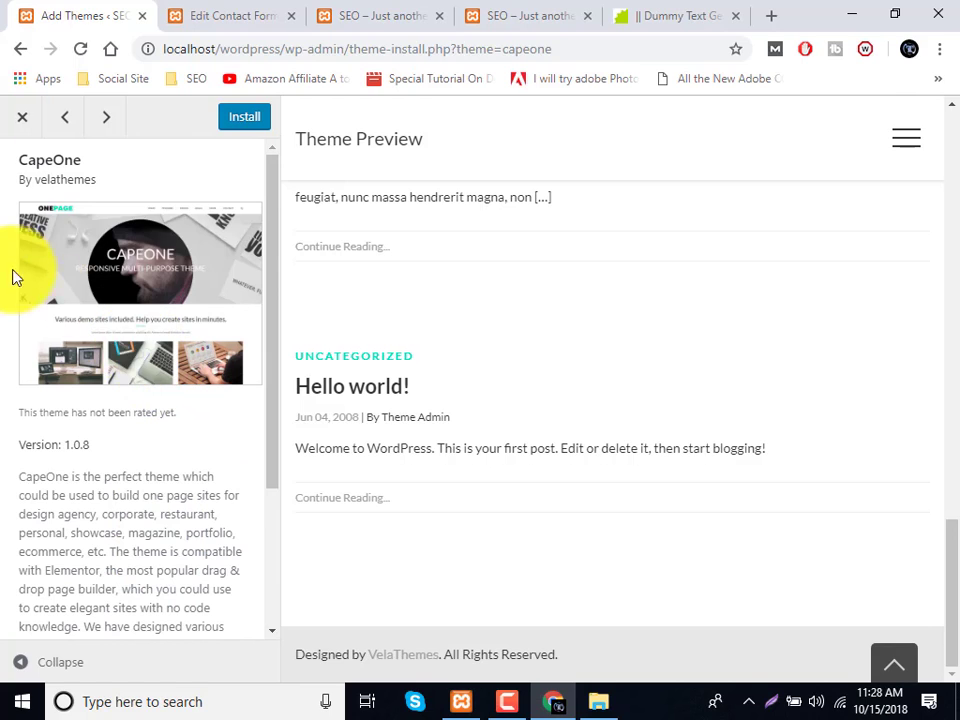
Try to install and activate CapeOne from its theme preview.
{"action": "left_click", "coordinate": [238, 120]}
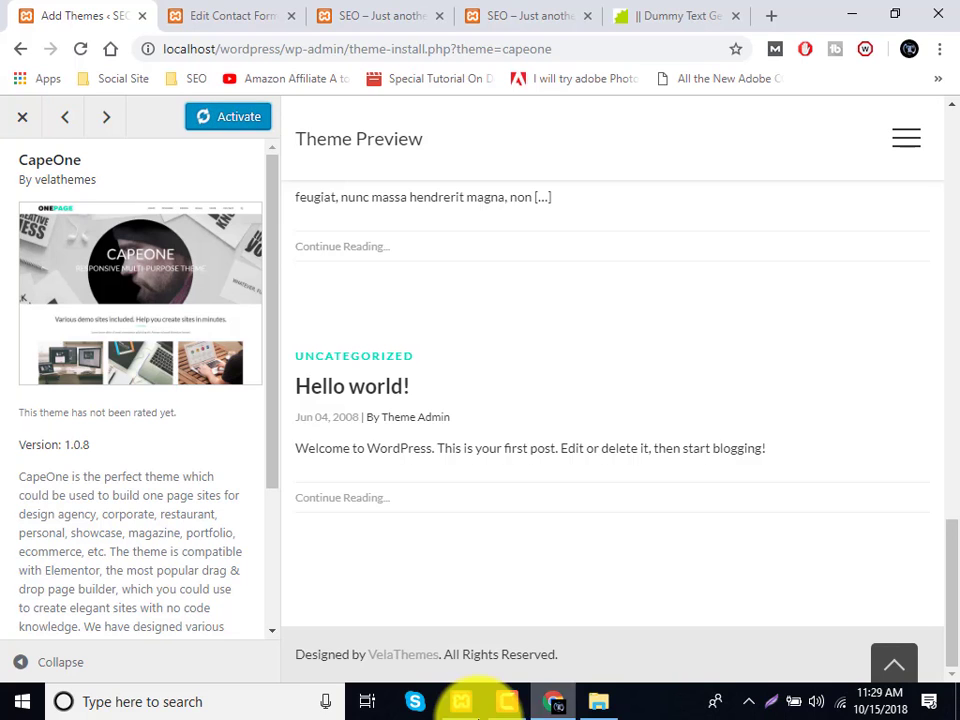
{"action": "left_click", "coordinate": [220, 117]}
{"action": "left_click", "coordinate": [648, 160]}
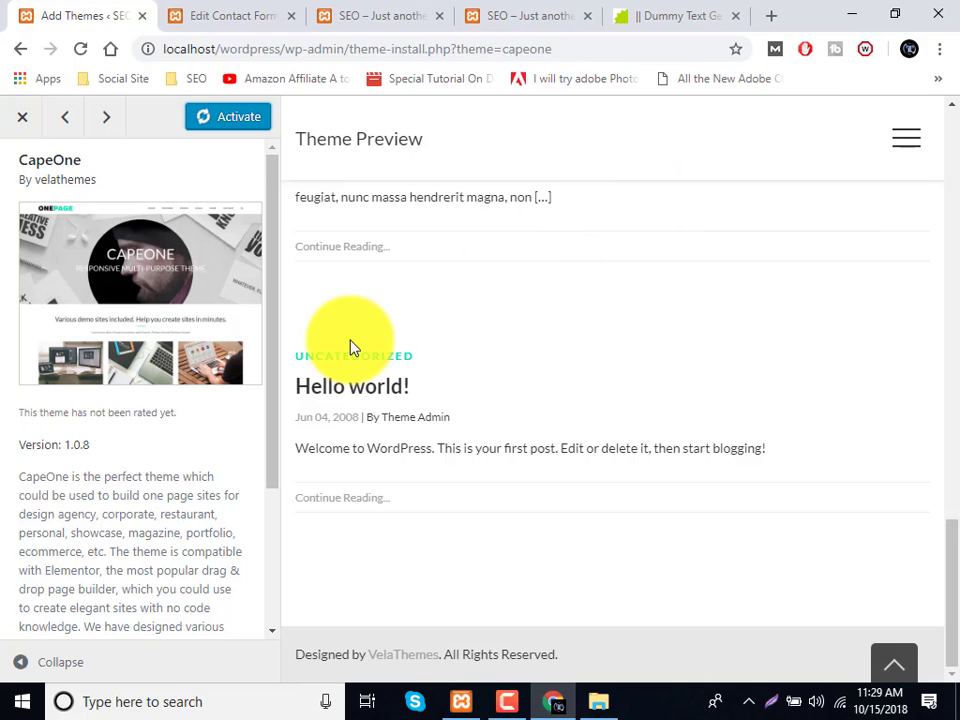
Open the installed themes in the browser tab holding the contact forms and check whether CapeOne is listed.
{"action": "left_click", "coordinate": [250, 14]}
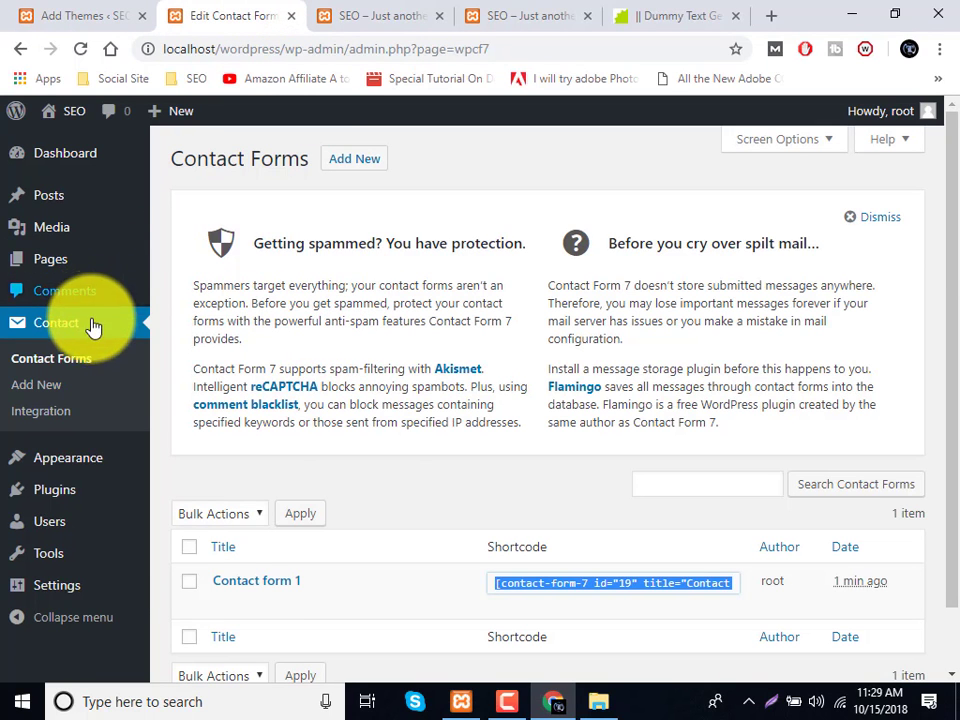
{"action": "mouse_move", "coordinate": [137, 460]}
{"action": "left_click", "coordinate": [211, 470]}
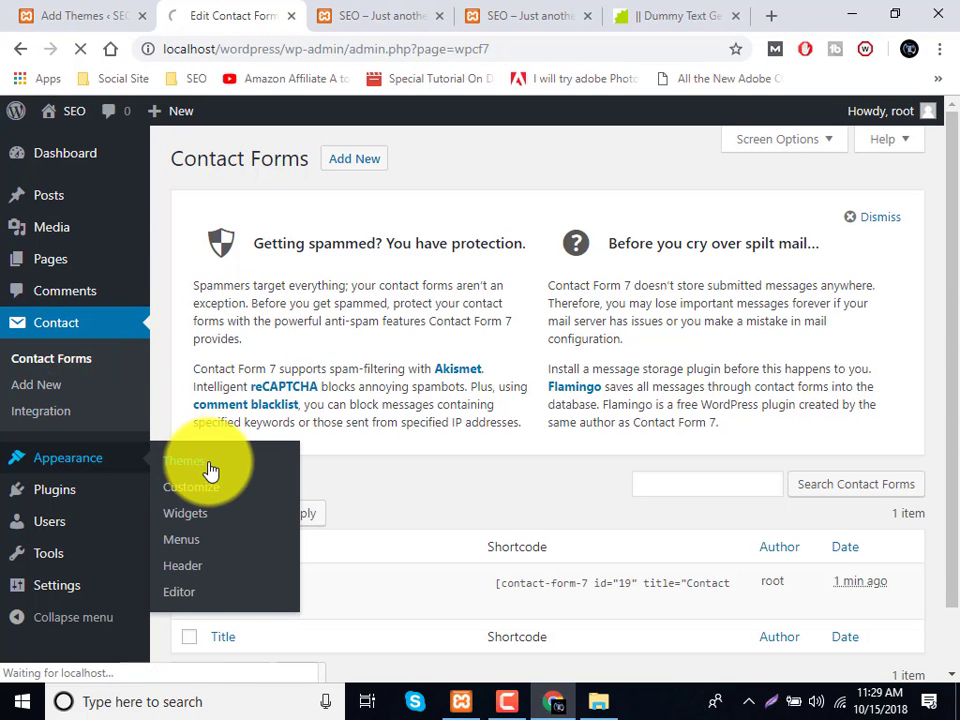
{"action": "left_click", "coordinate": [52, 12]}
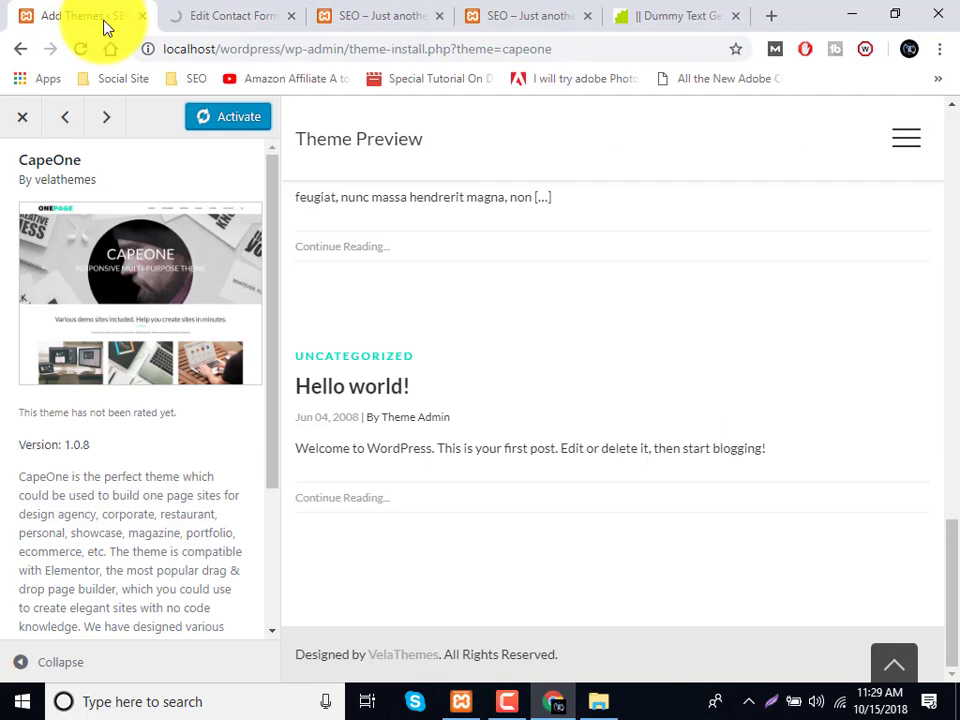
{"action": "left_click", "coordinate": [208, 12]}
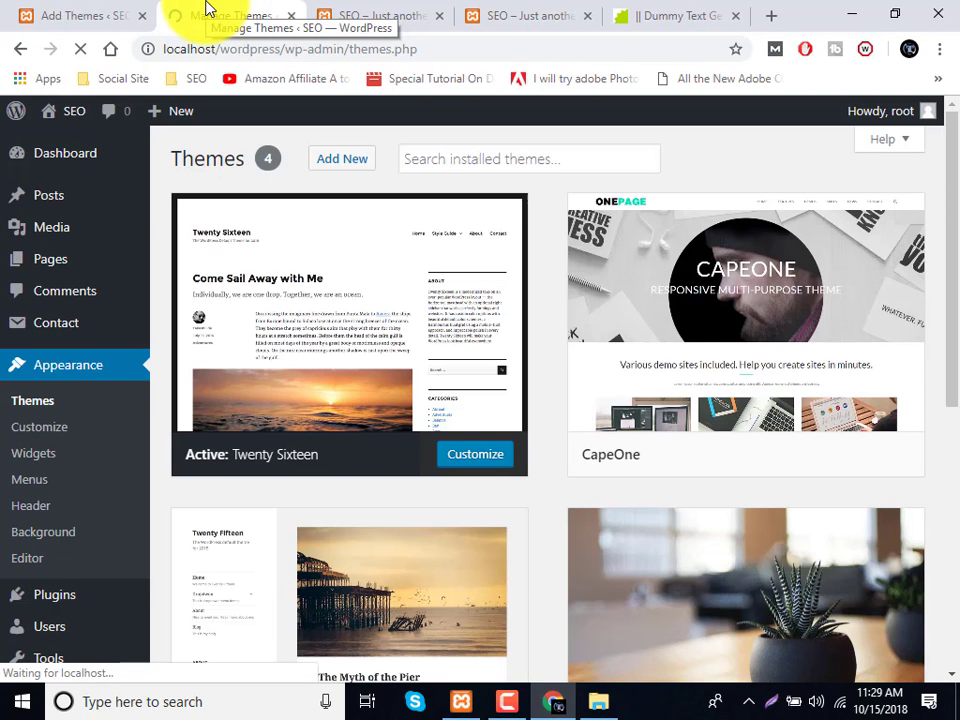
Close the CapeOne preview and activate the CapeOne theme from the featured themes list.
{"action": "left_click", "coordinate": [72, 12]}
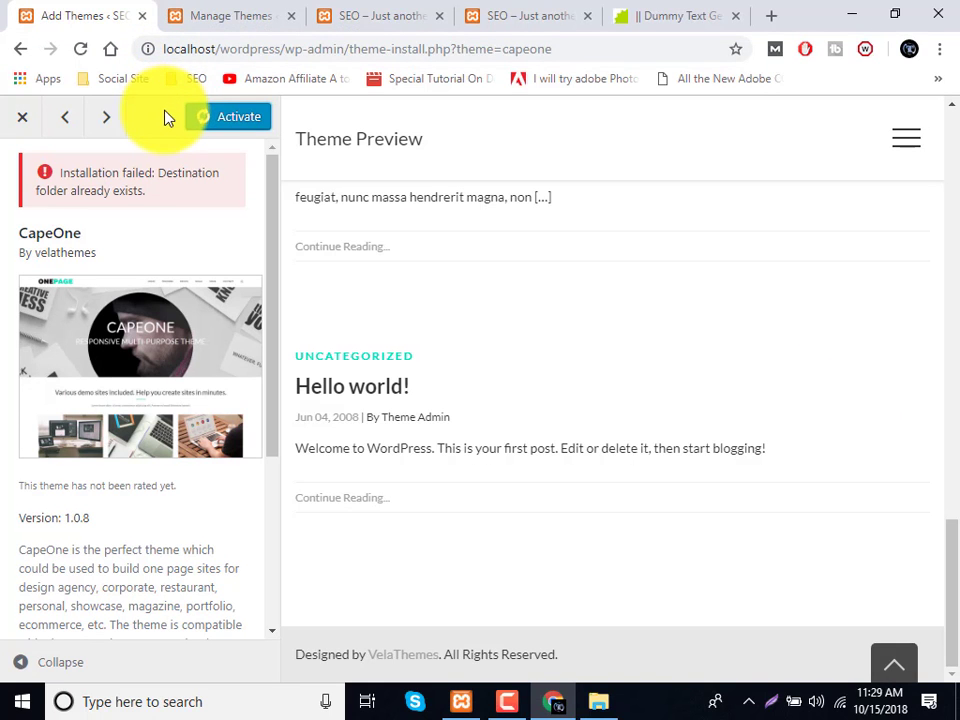
{"action": "left_click", "coordinate": [22, 130]}
{"action": "scroll", "coordinate": [489, 349], "scroll_direction": "down", "scroll_amount": 5}
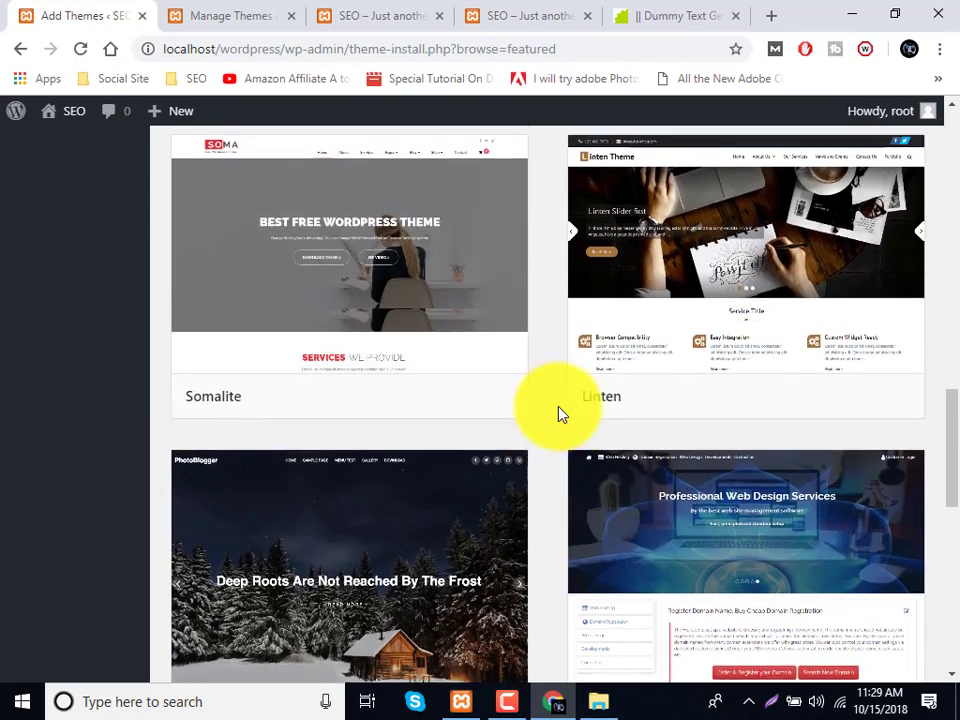
{"action": "scroll", "coordinate": [500, 414], "scroll_direction": "up", "scroll_amount": 3}
{"action": "left_click", "coordinate": [384, 345]}
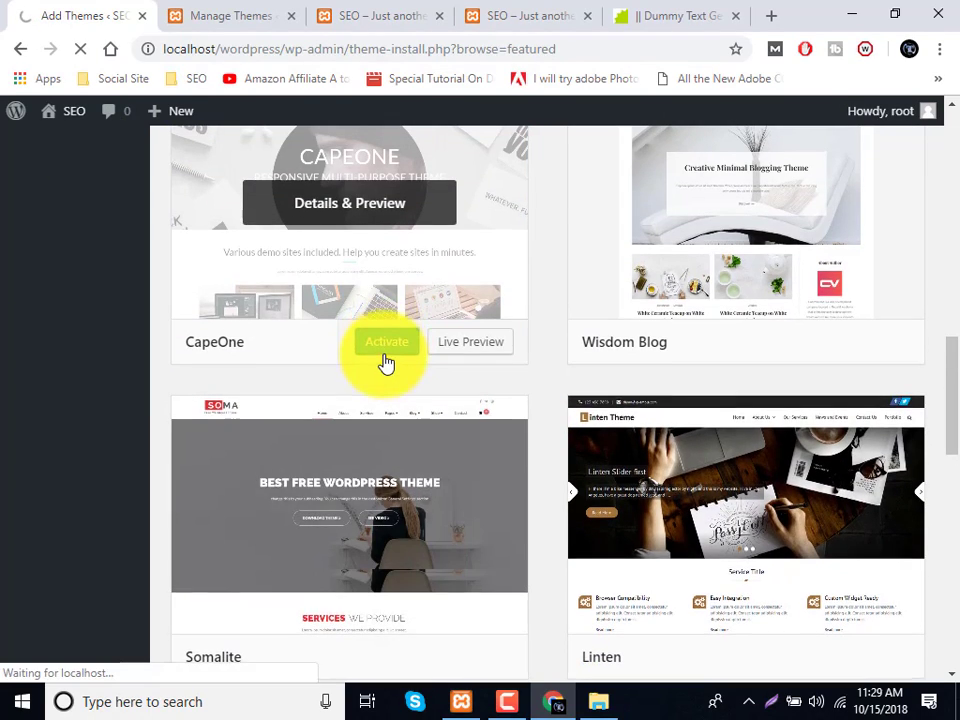
{"action": "scroll", "coordinate": [386, 363], "scroll_direction": "up", "scroll_amount": 1}
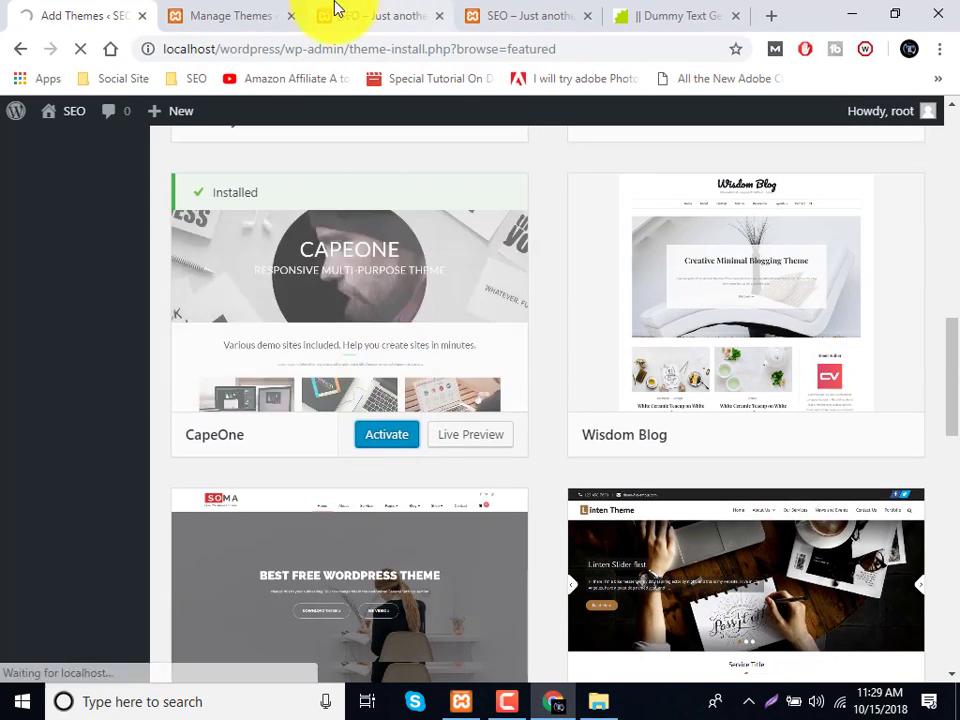
Reload the installed themes list and look through it to check which theme is active.
{"action": "left_click", "coordinate": [334, 12]}
{"action": "left_click", "coordinate": [246, 13]}
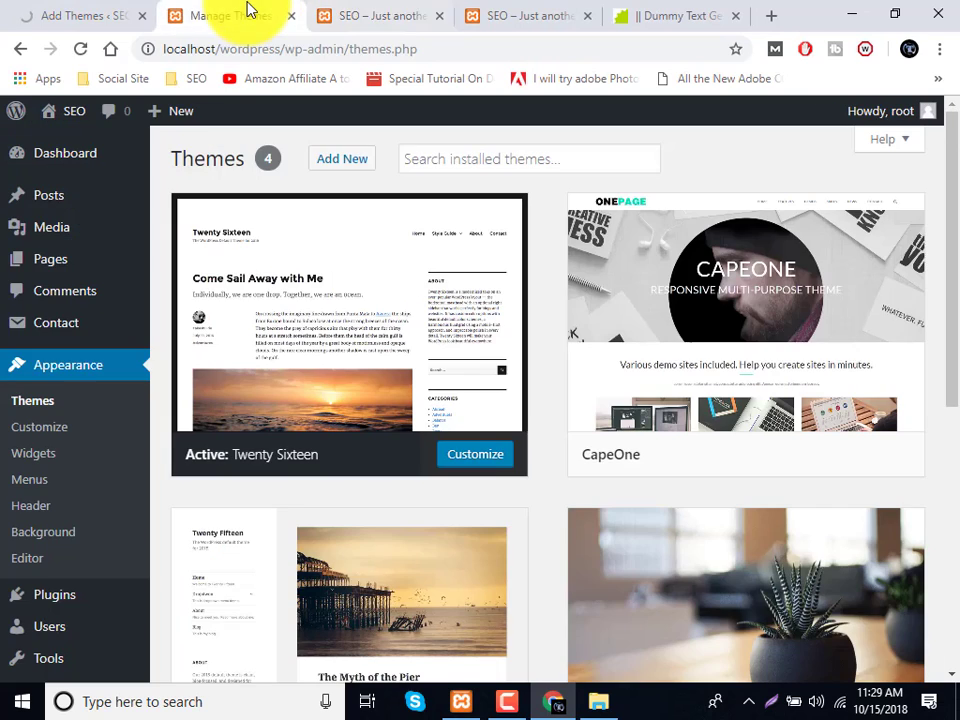
{"action": "left_click", "coordinate": [82, 46]}
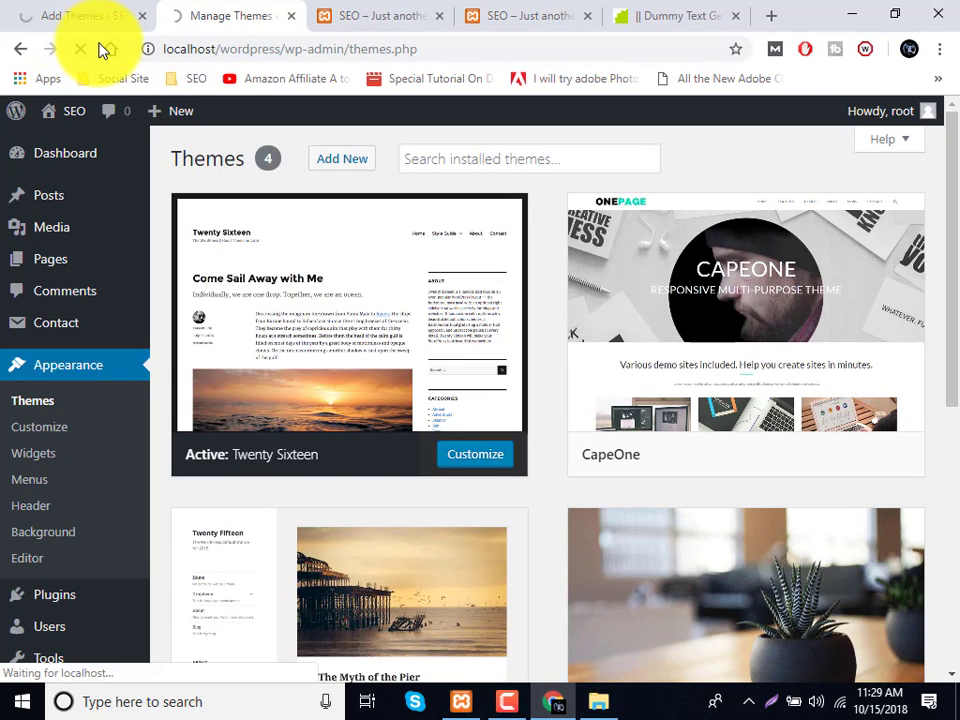
{"action": "scroll", "coordinate": [610, 570], "scroll_direction": "down", "scroll_amount": 4}
{"action": "scroll", "coordinate": [660, 500], "scroll_direction": "up", "scroll_amount": 4}
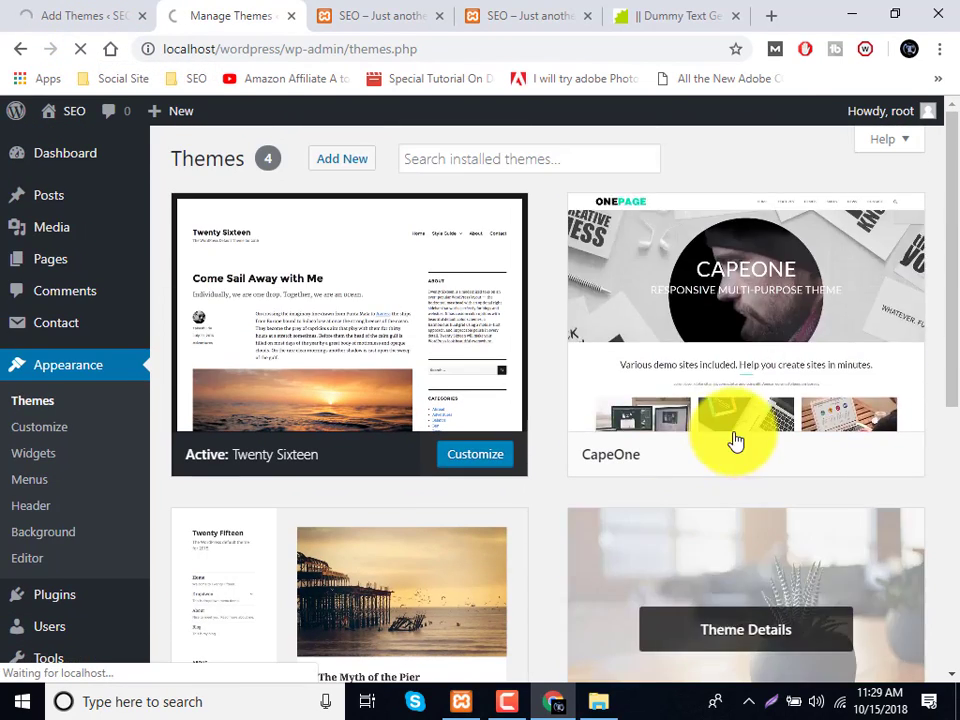
Return to the theme installation page and look through the featured themes until CapeOne's activation completes.
{"action": "left_click", "coordinate": [55, 10]}
{"action": "scroll", "coordinate": [430, 450], "scroll_direction": "down", "scroll_amount": 4}
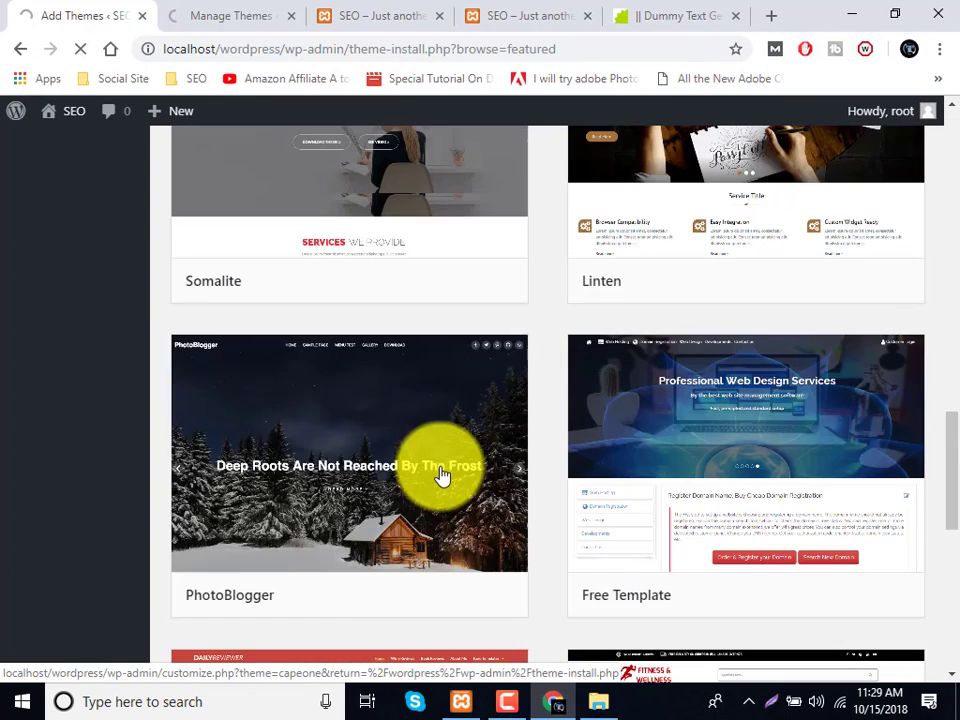
{"action": "scroll", "coordinate": [440, 475], "scroll_direction": "up", "scroll_amount": 3}
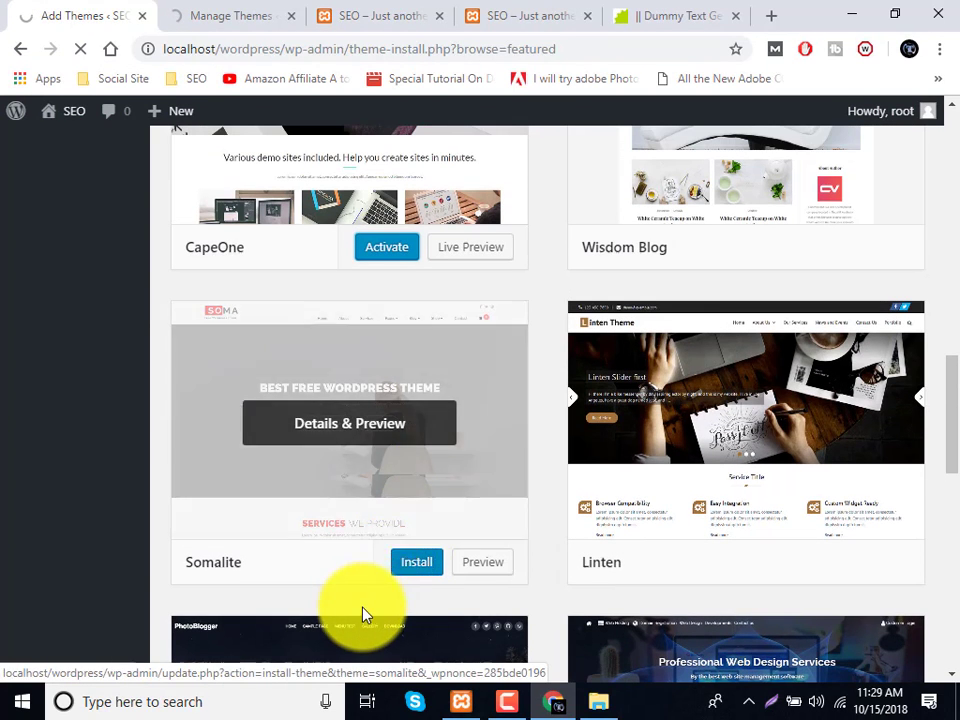
{"action": "mouse_move", "coordinate": [414, 525]}
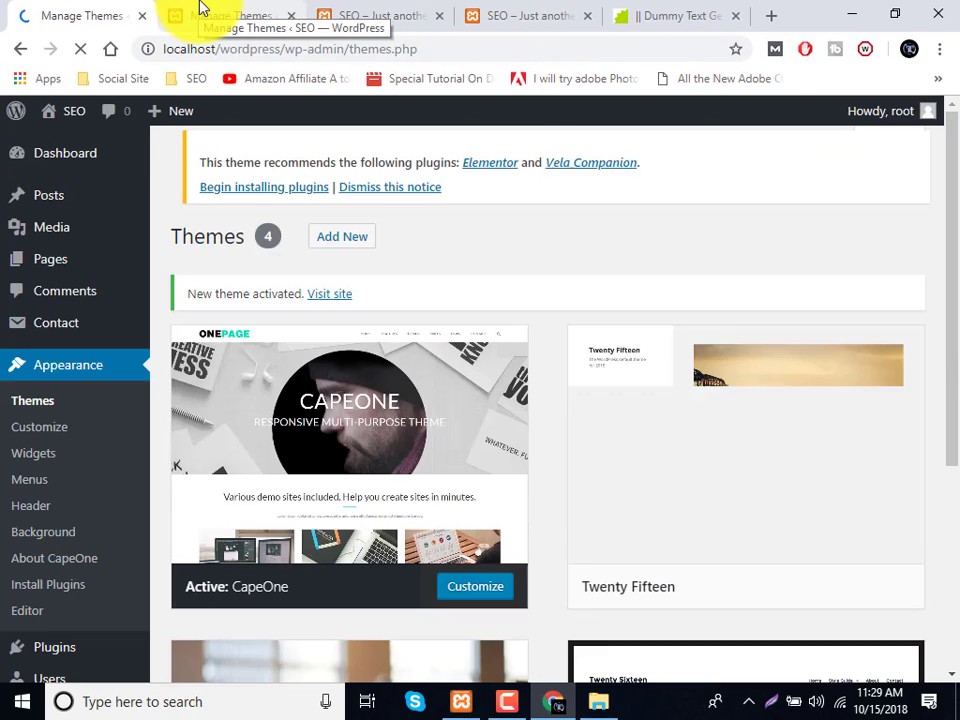
{"action": "mouse_move", "coordinate": [326, 403]}
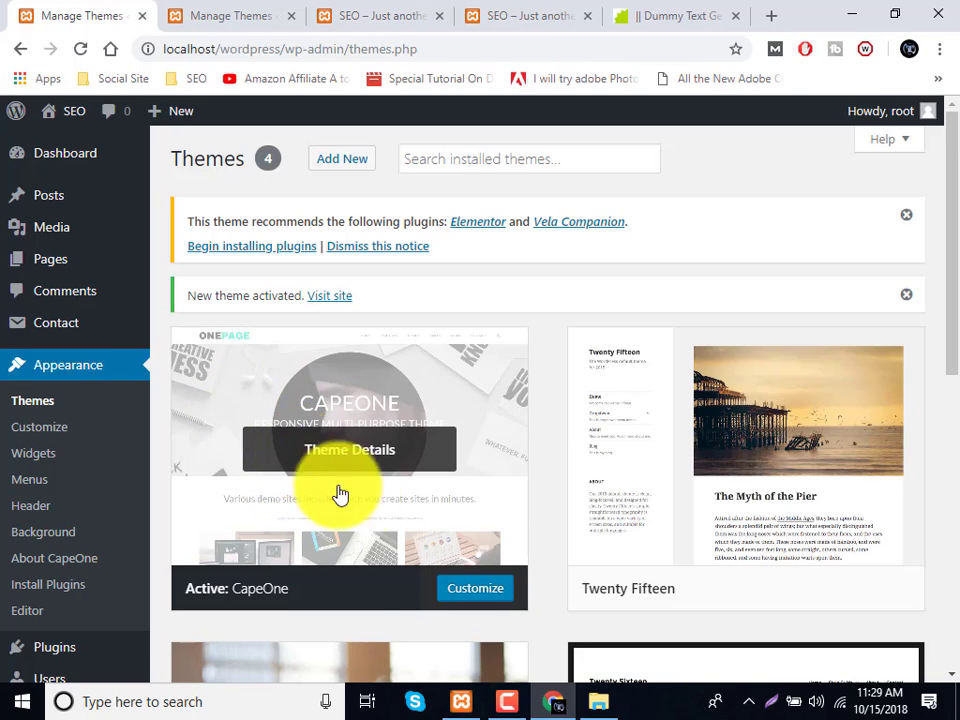
Open the customizer for the active CapeOne theme.
{"action": "left_click", "coordinate": [455, 591]}
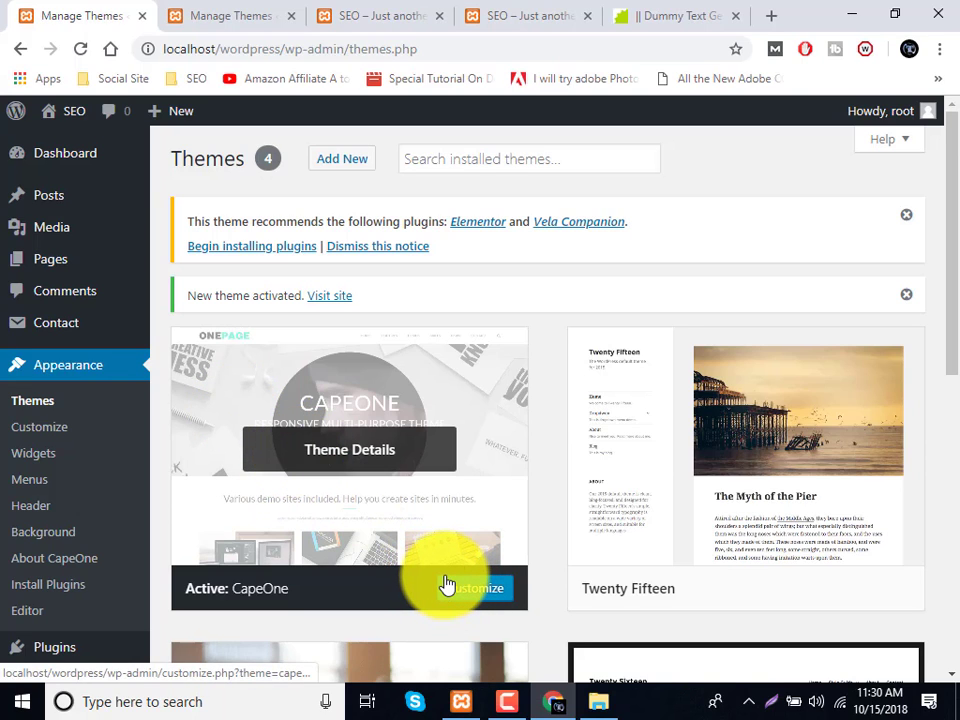
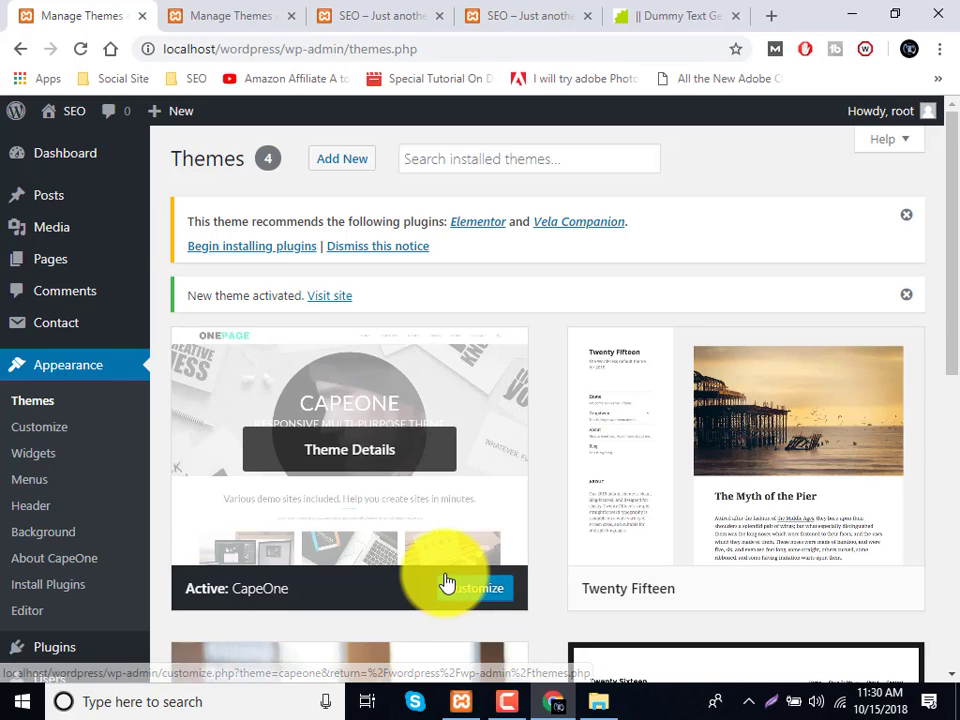
{"action": "left_click", "coordinate": [480, 595]}
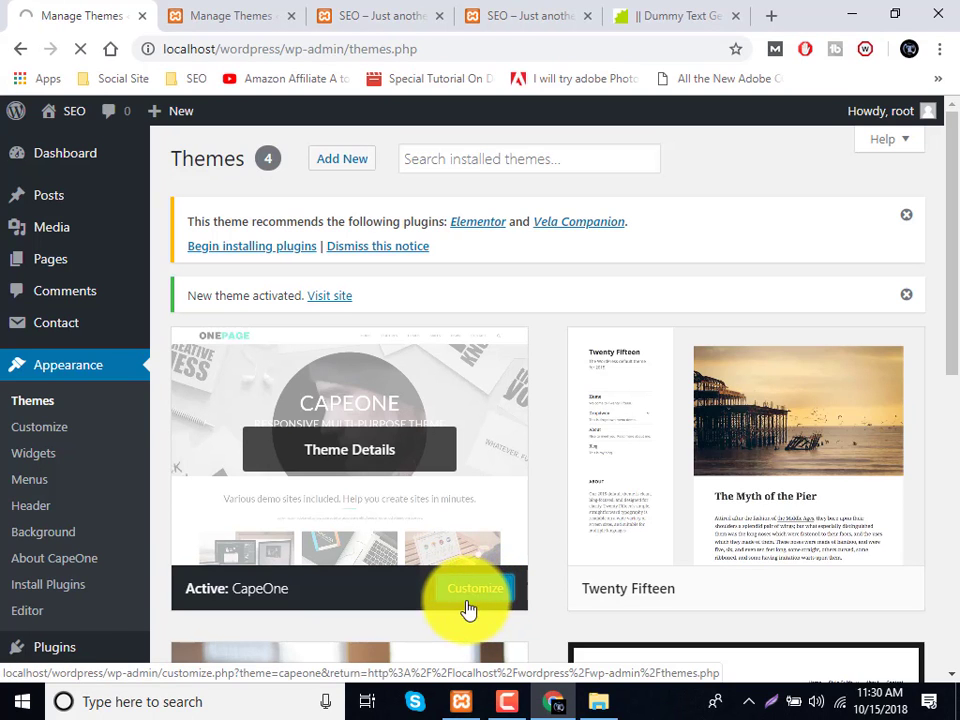
{"action": "mouse_move", "coordinate": [486, 716]}
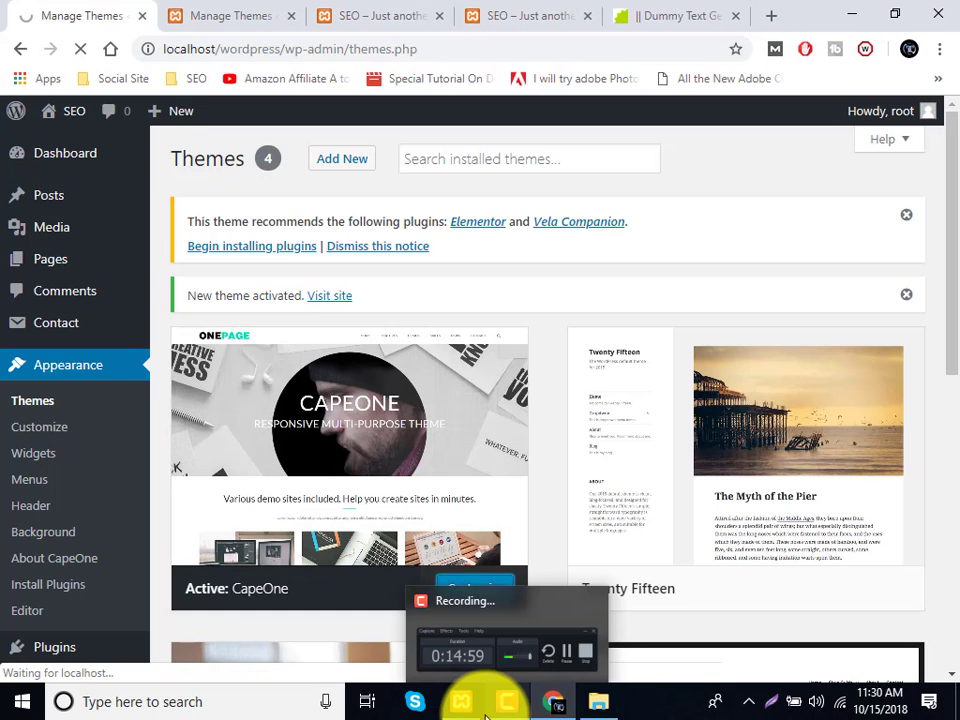
{"action": "left_click", "coordinate": [504, 698]}
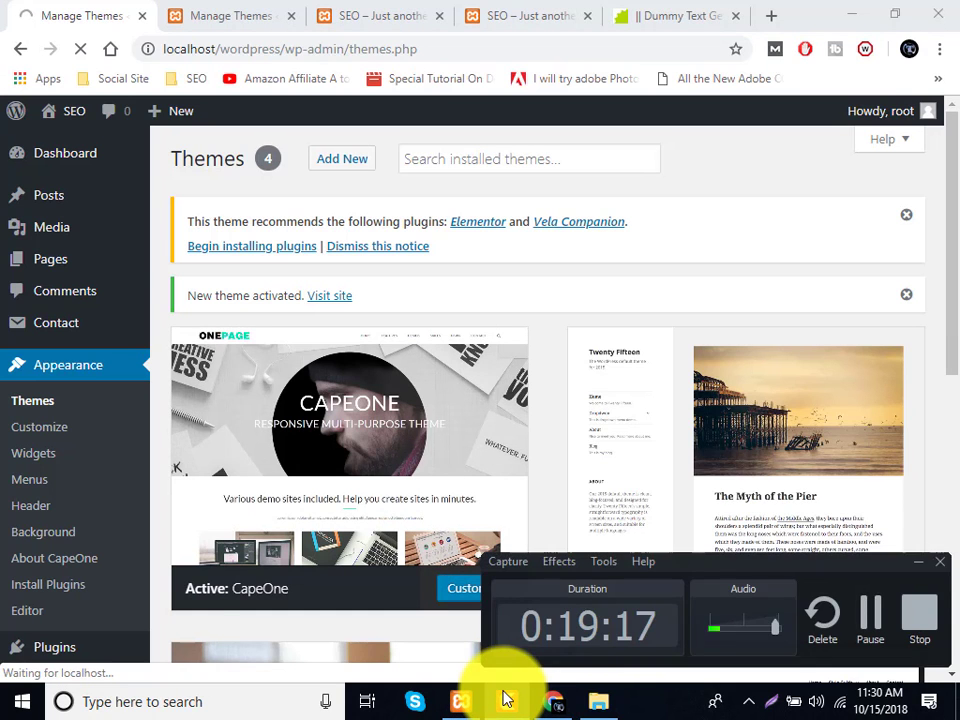
{"action": "left_click", "coordinate": [506, 699]}
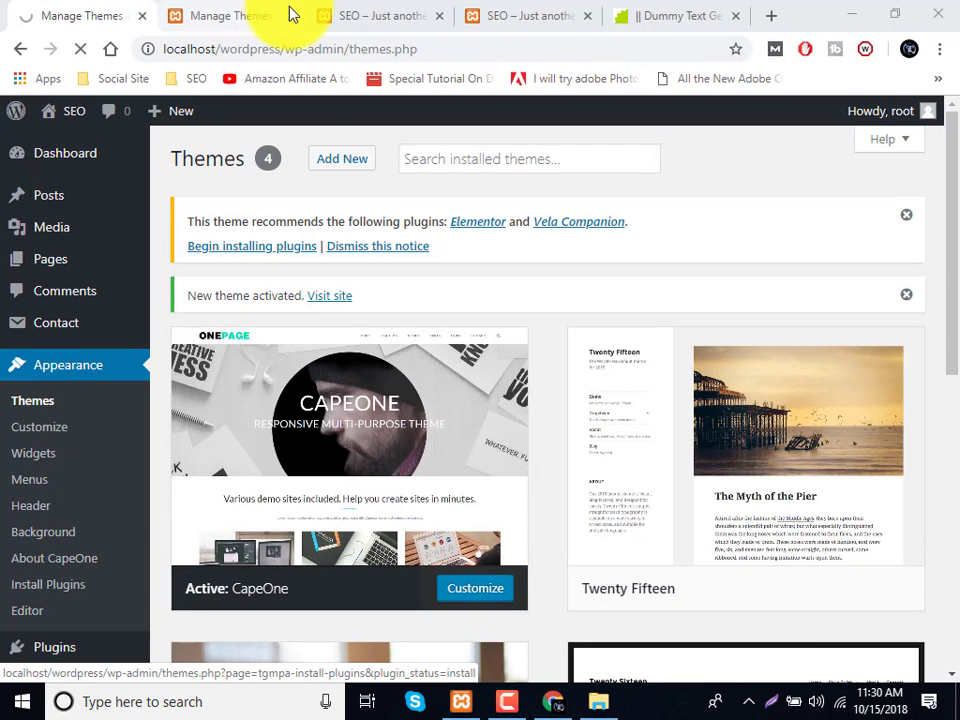
Close all other browser tabs, keeping only the one that is loading the CapeOne customizer.
{"action": "left_click", "coordinate": [291, 14]}
{"action": "left_click", "coordinate": [291, 14]}
{"action": "left_click", "coordinate": [291, 14]}
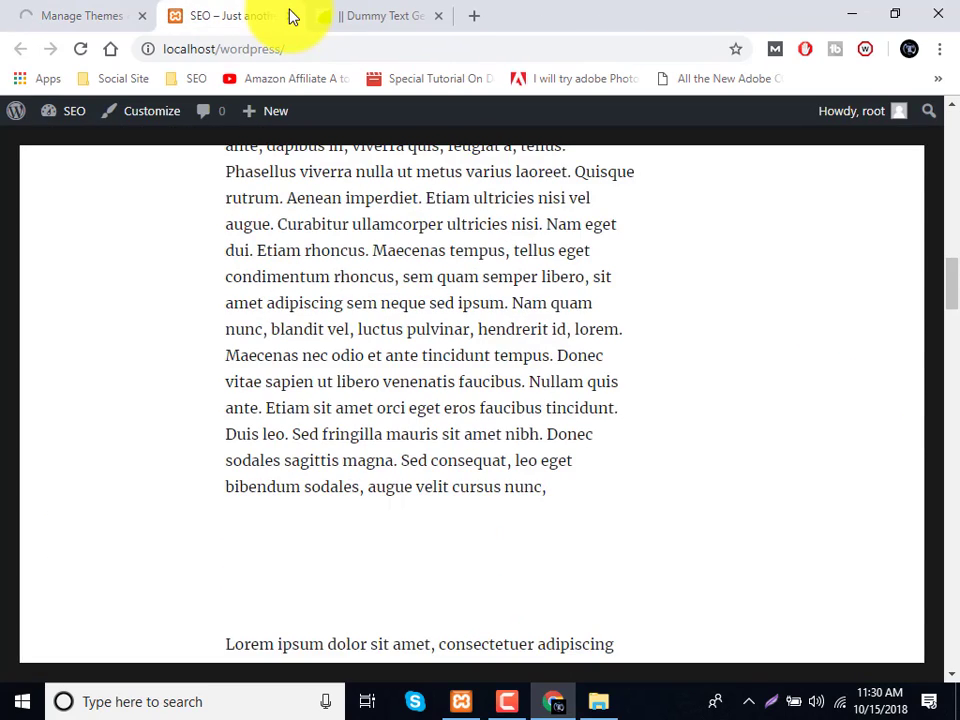
{"action": "left_click", "coordinate": [291, 14]}
{"action": "left_click", "coordinate": [291, 14]}
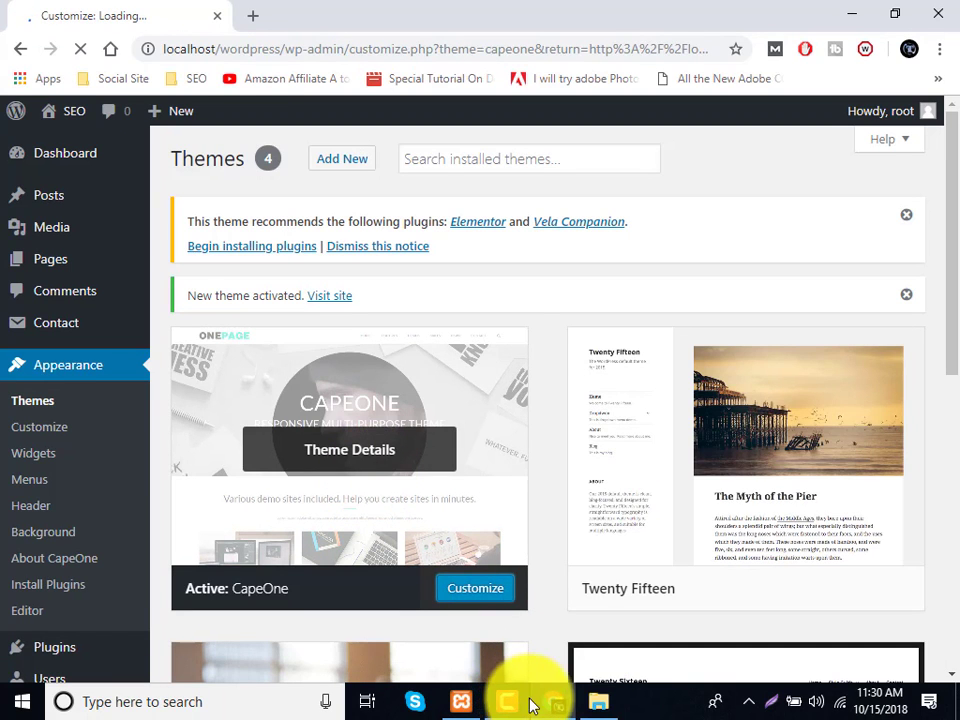
{"action": "mouse_move", "coordinate": [578, 705]}
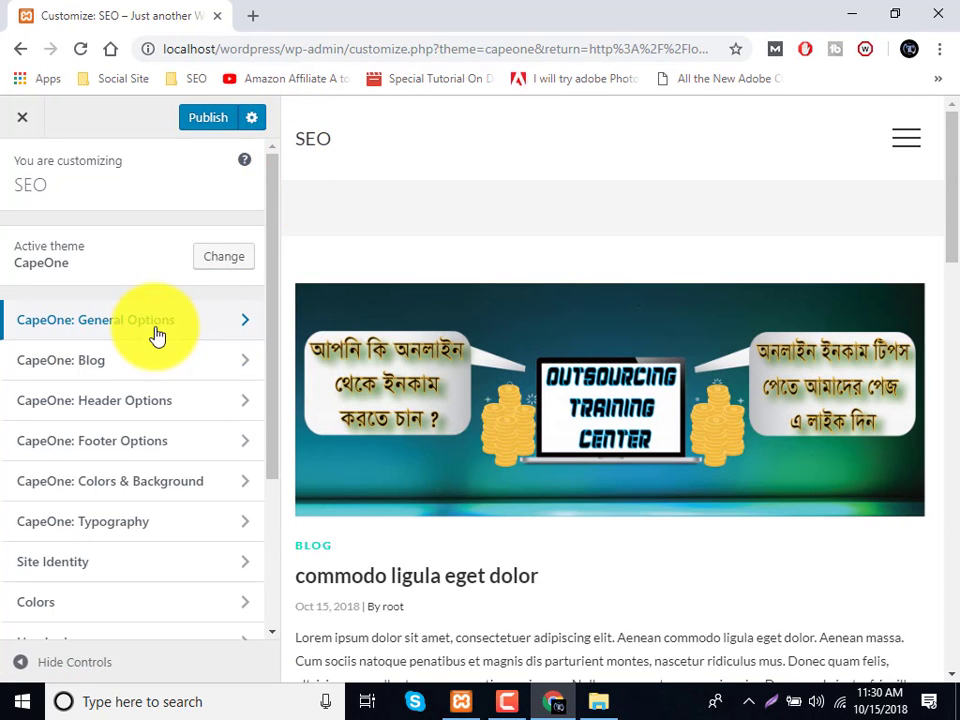
Open the Page Title Bar settings in CapeOne's General Options and compare the preview with the title bar hidden and displayed.
{"action": "left_click", "coordinate": [157, 336]}
{"action": "left_click", "coordinate": [100, 238]}
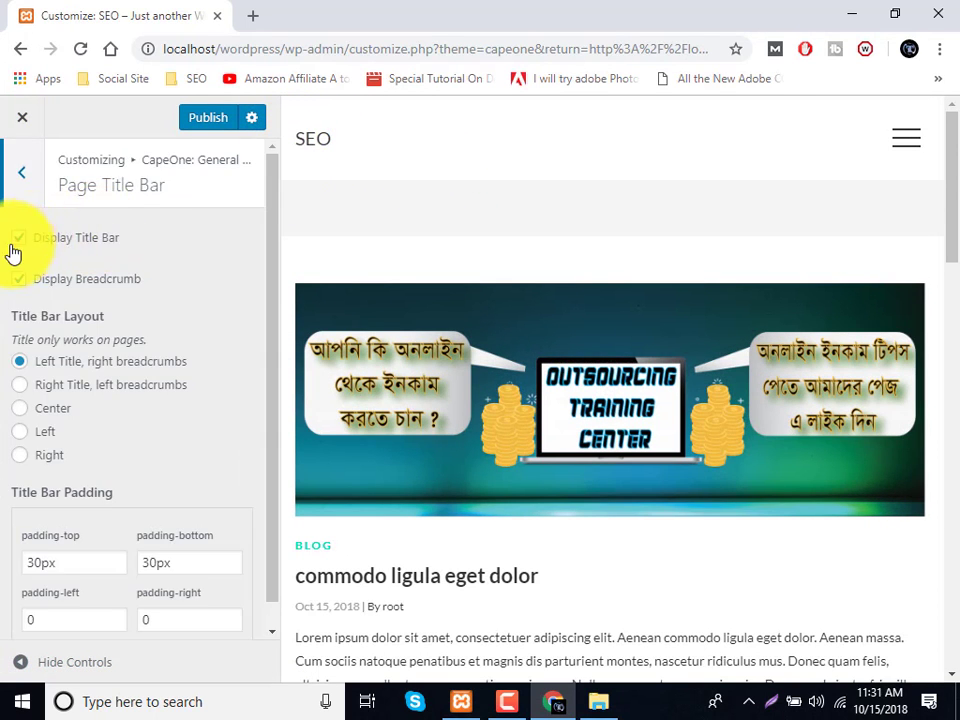
{"action": "left_click", "coordinate": [58, 244]}
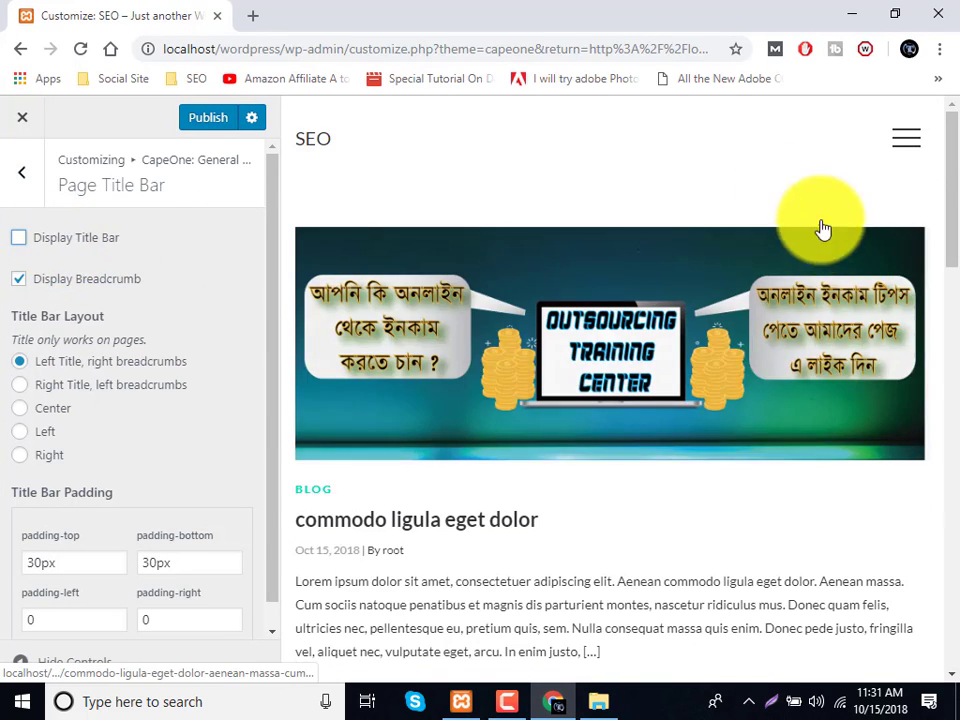
{"action": "left_click", "coordinate": [57, 248]}
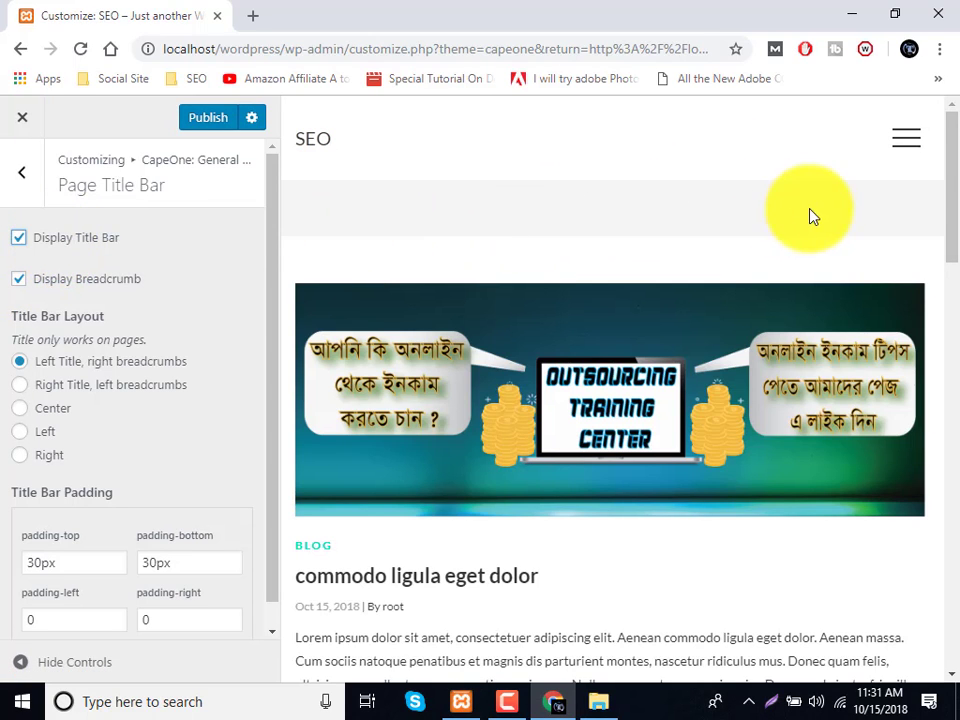
{"action": "left_click", "coordinate": [67, 247]}
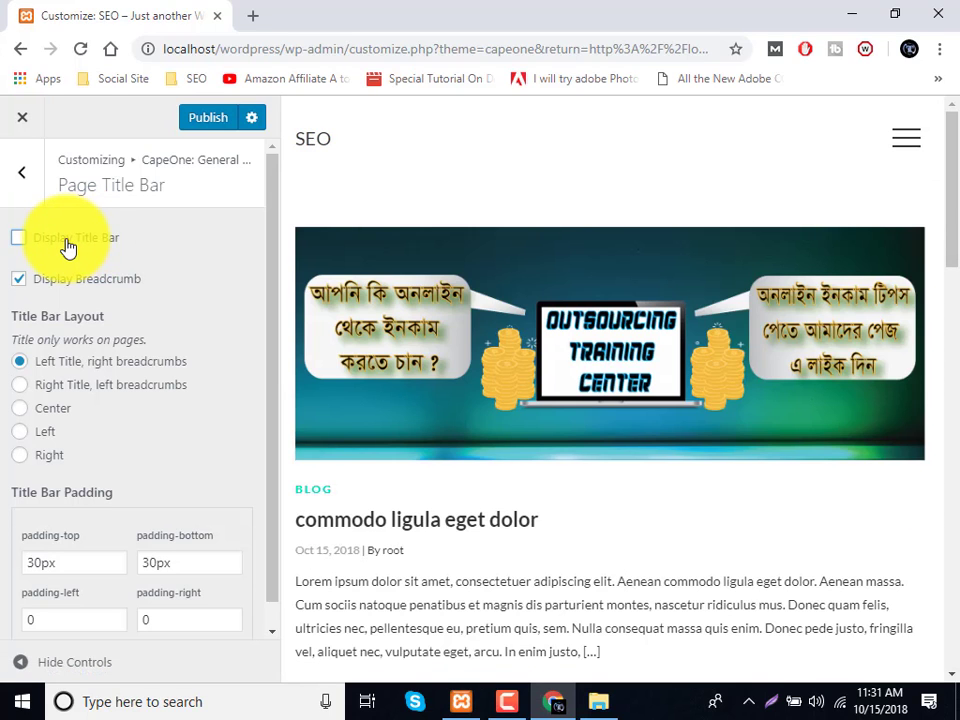
{"action": "left_click", "coordinate": [67, 247]}
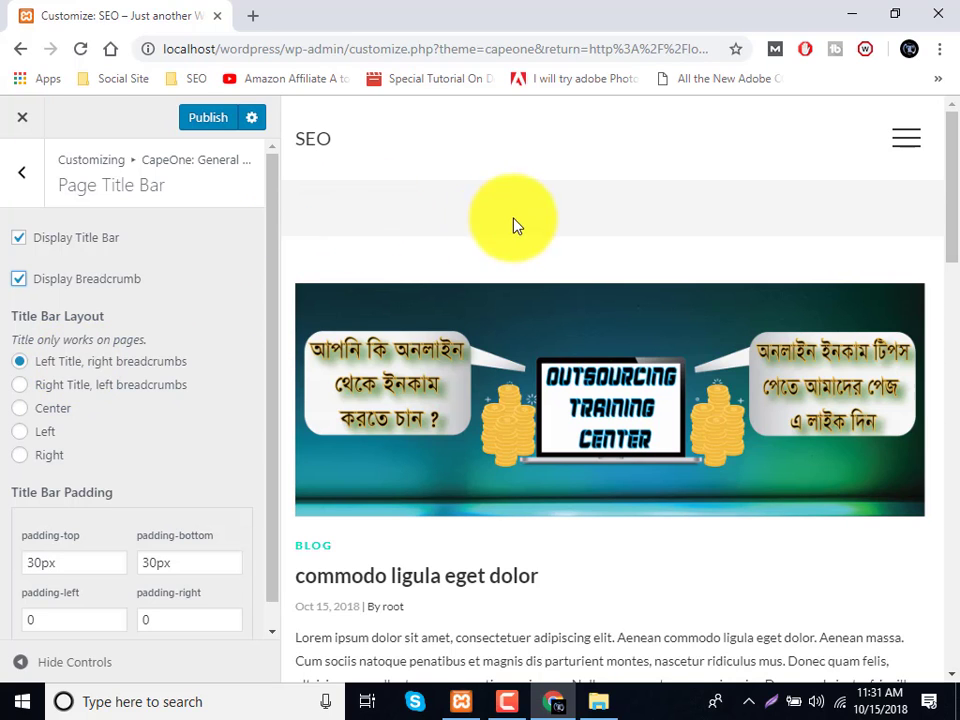
Set the title bar layout to Center, look over the padding fields and return to General Options.
{"action": "left_click", "coordinate": [27, 410]}
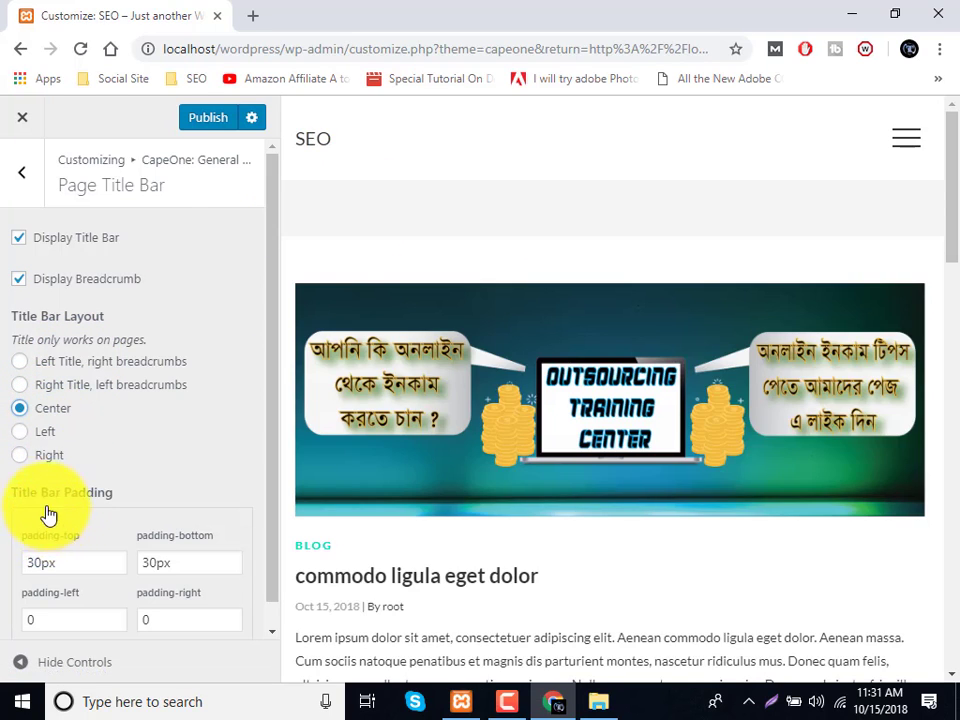
{"action": "scroll", "coordinate": [50, 515], "scroll_direction": "down", "scroll_amount": 1}
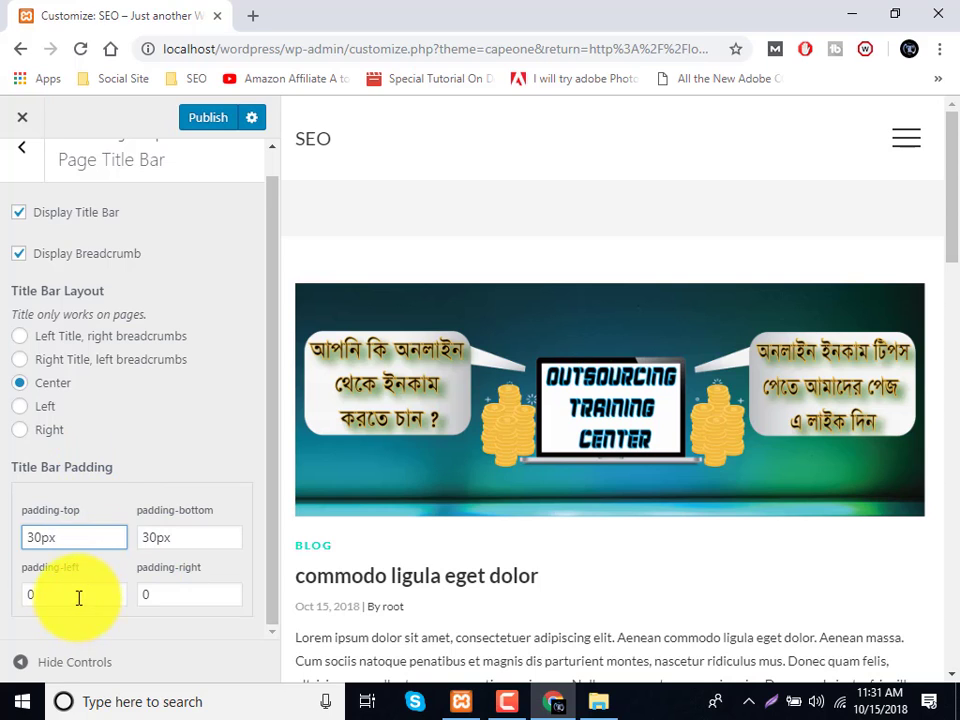
{"action": "scroll", "coordinate": [65, 585], "scroll_direction": "up", "scroll_amount": 2}
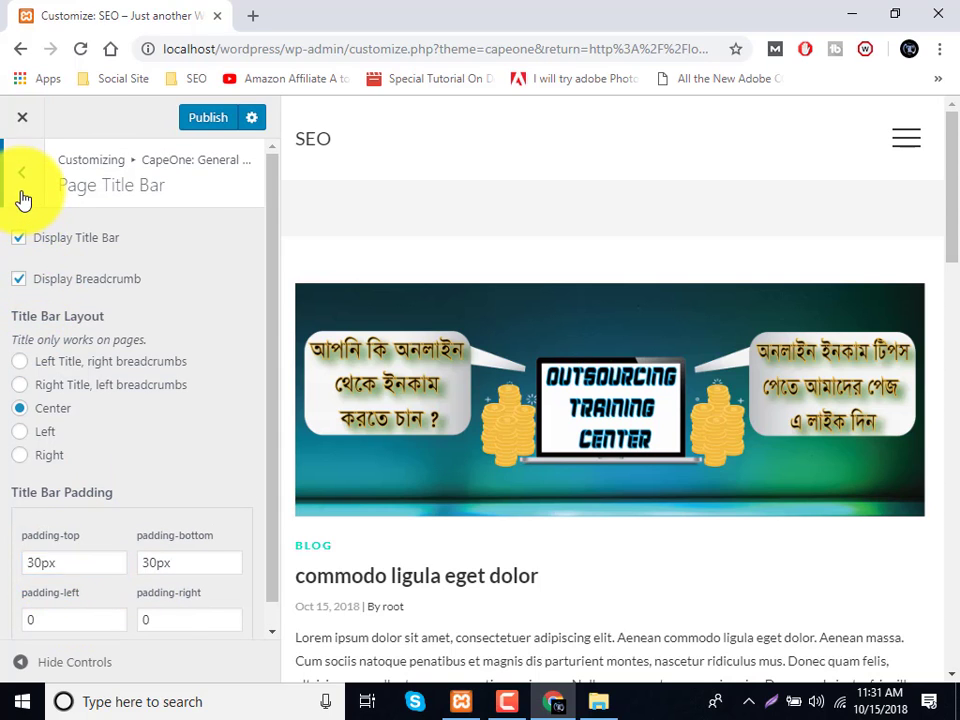
{"action": "left_click", "coordinate": [22, 190]}
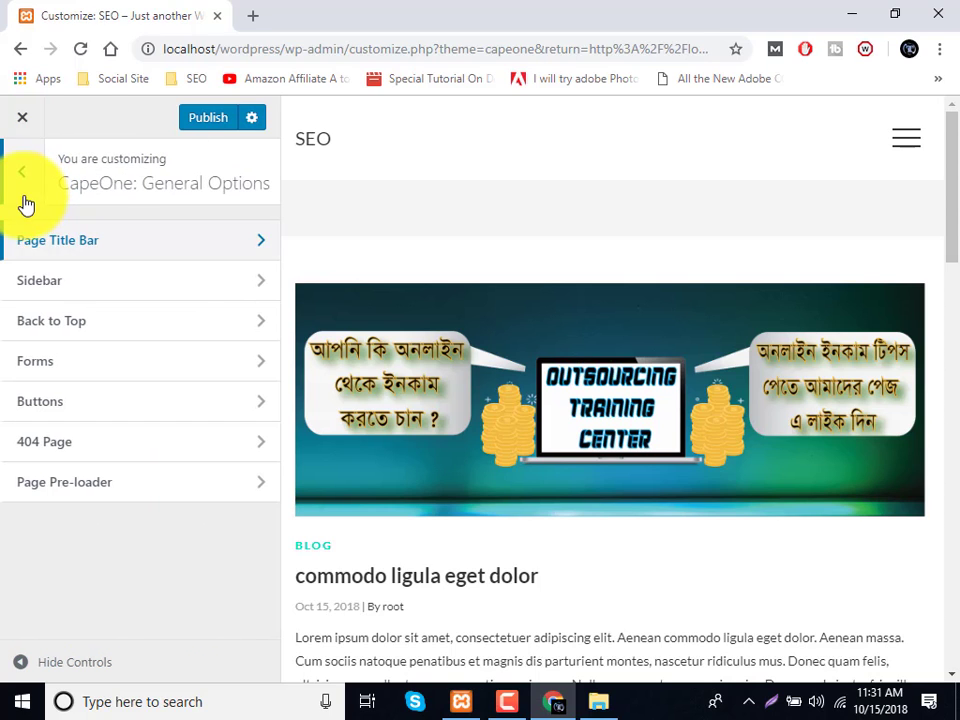
Try the full-width layout for pages in the Sidebar settings, restore the right-sidebar layout and review the other sidebar options.
{"action": "left_click", "coordinate": [38, 295]}
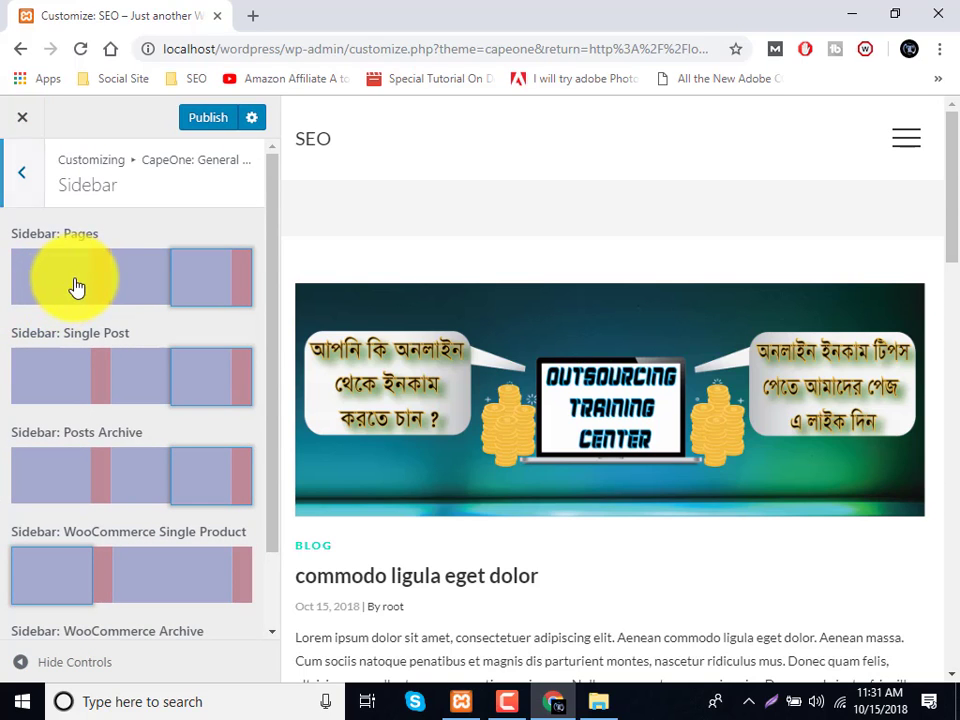
{"action": "left_click", "coordinate": [75, 282]}
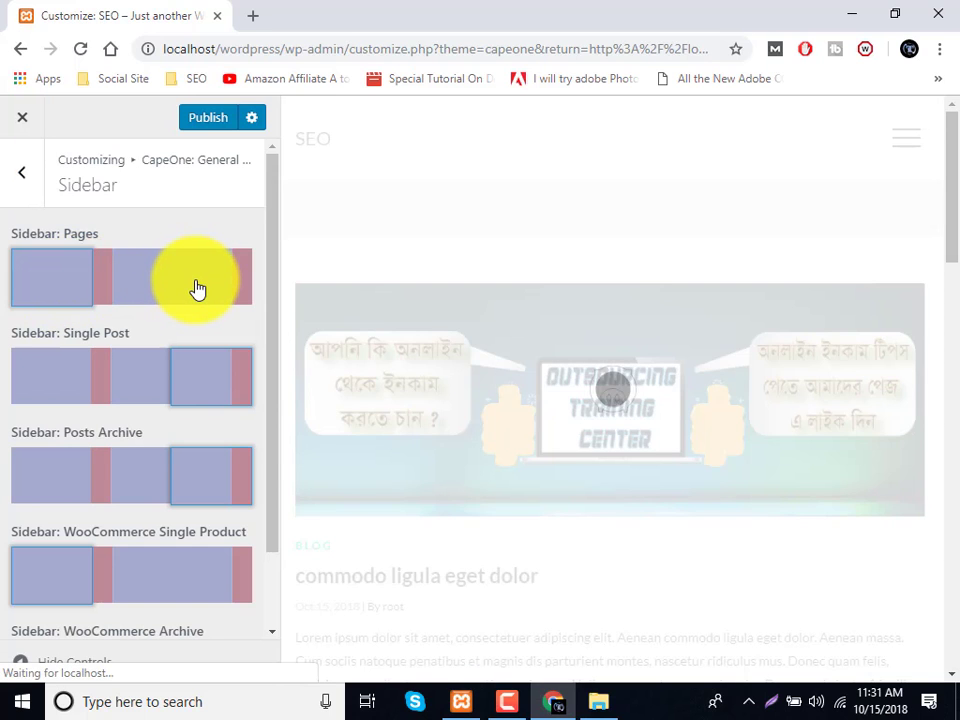
{"action": "left_click", "coordinate": [198, 288]}
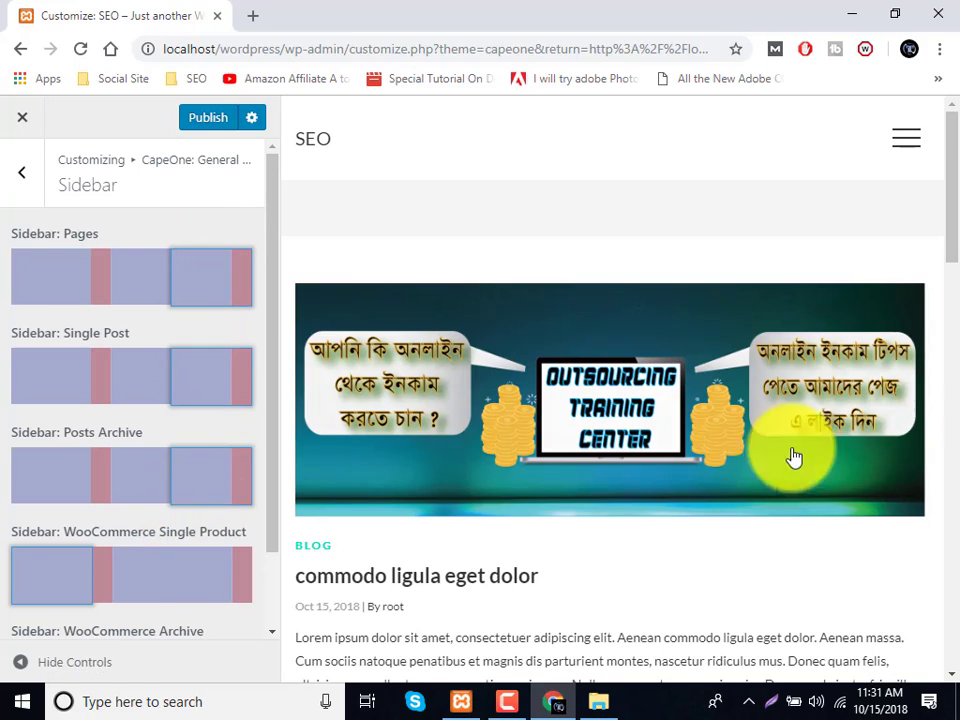
{"action": "scroll", "coordinate": [793, 457], "scroll_direction": "down", "scroll_amount": 5}
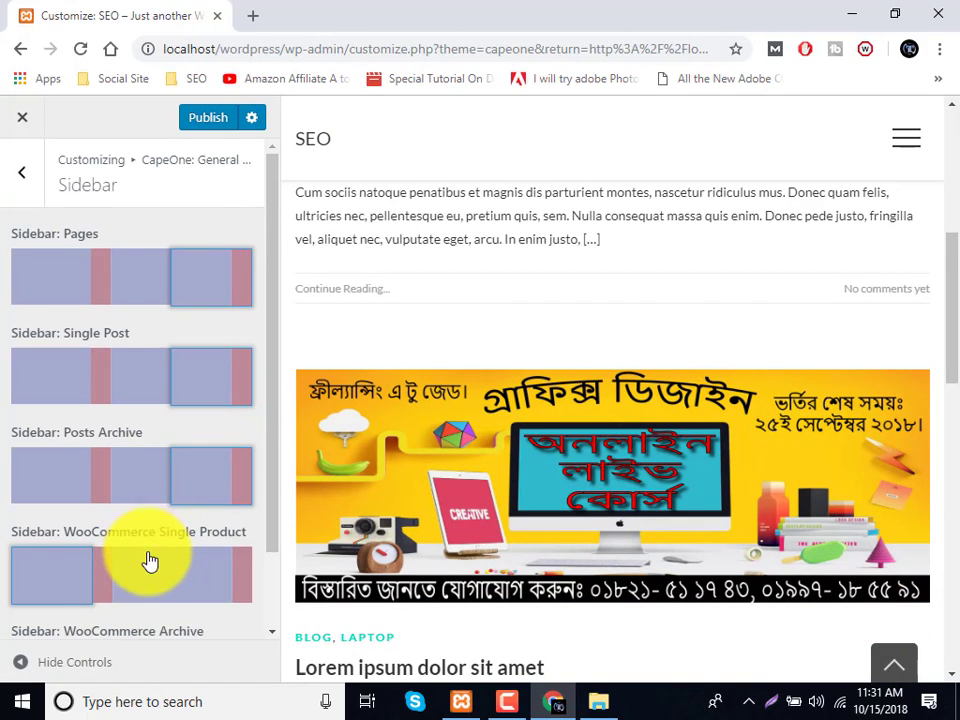
{"action": "scroll", "coordinate": [148, 572], "scroll_direction": "down", "scroll_amount": 2}
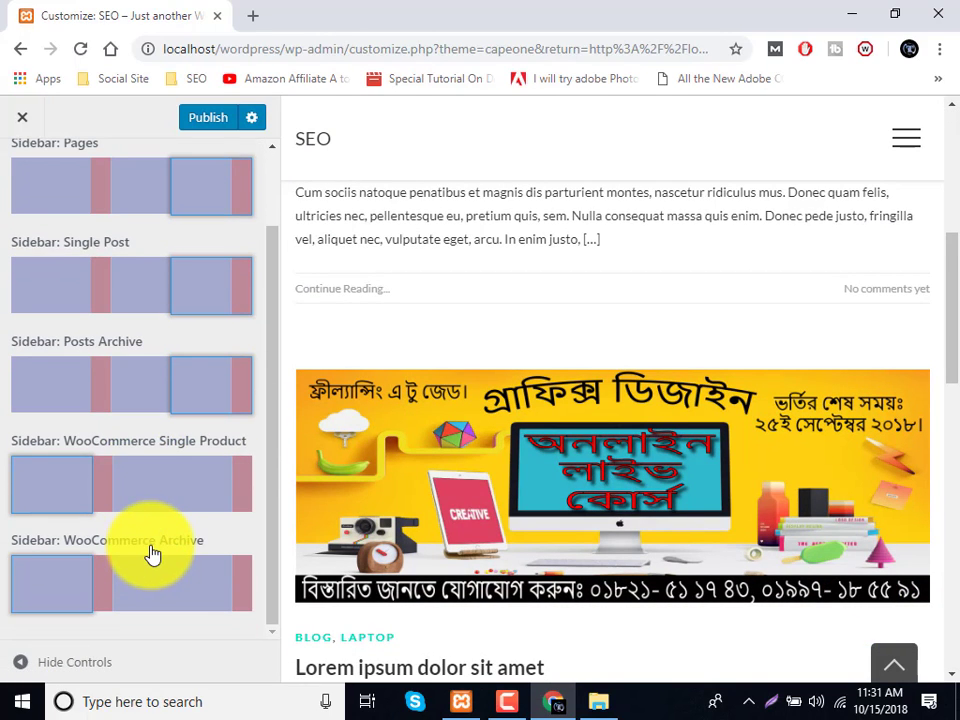
{"action": "scroll", "coordinate": [150, 555], "scroll_direction": "up", "scroll_amount": 2}
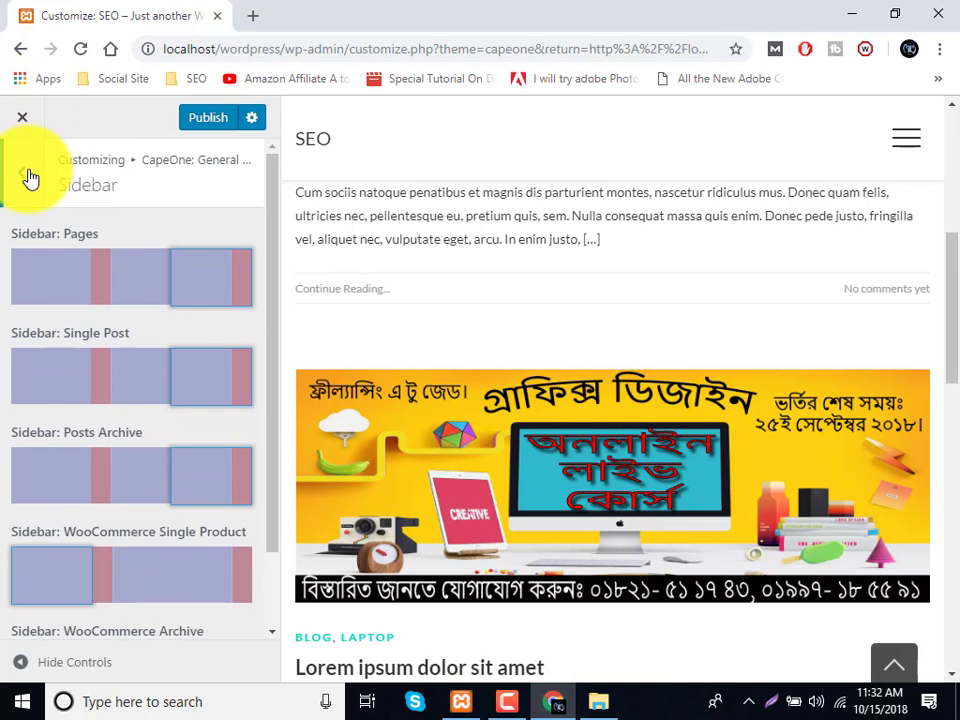
{"action": "left_click", "coordinate": [27, 175]}
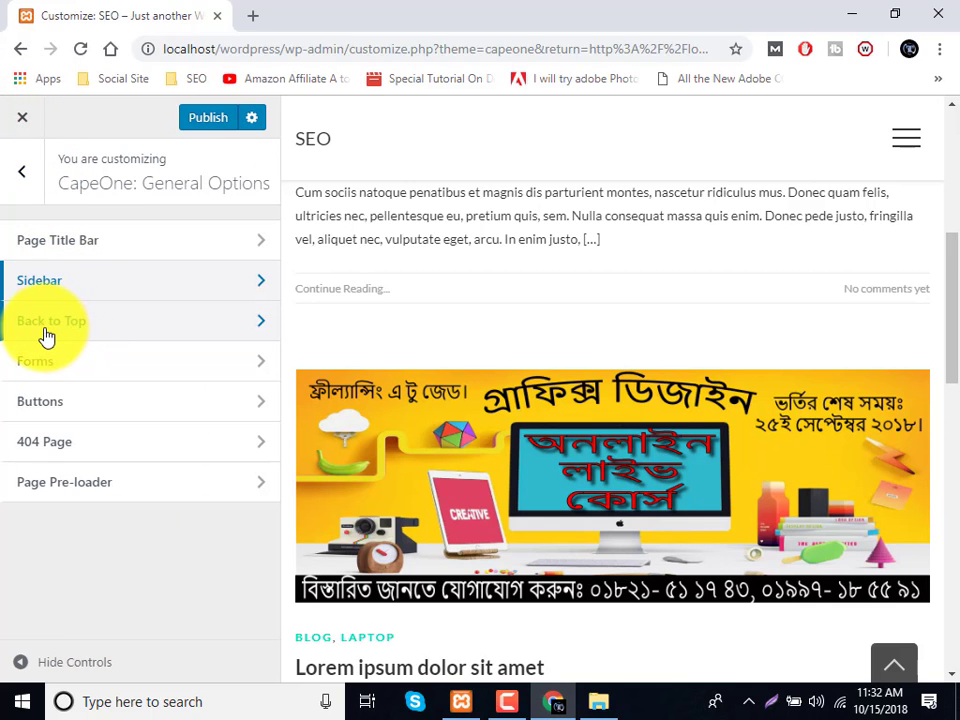
Test the scroll-to-top button in the preview, disable it to compare the page, and re-enable it in the Back to Top settings.
{"action": "left_click", "coordinate": [44, 334]}
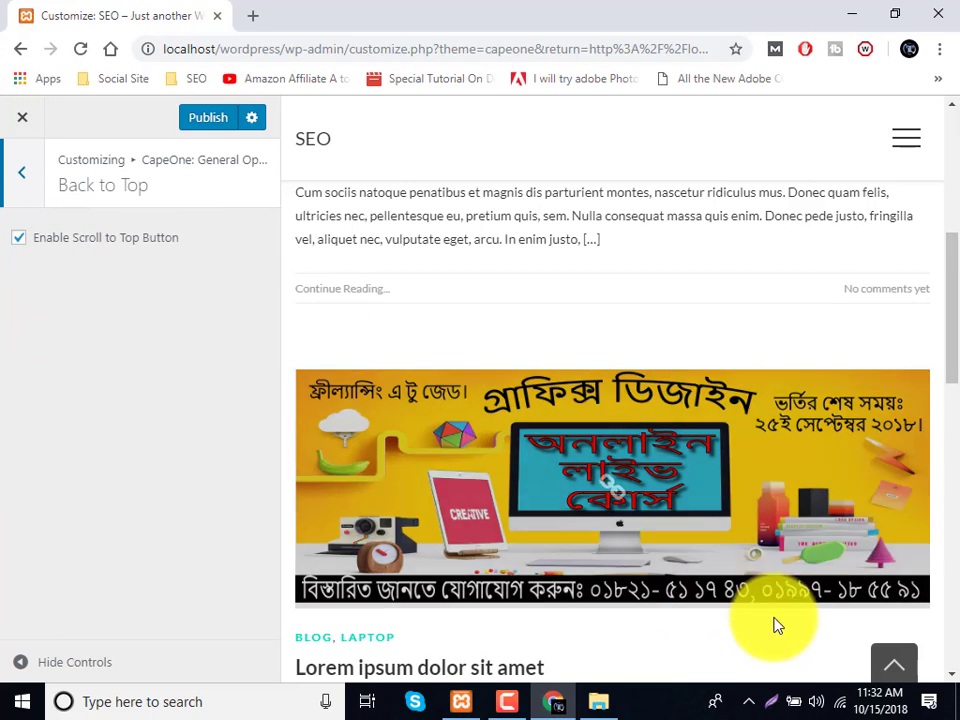
{"action": "left_click", "coordinate": [900, 668]}
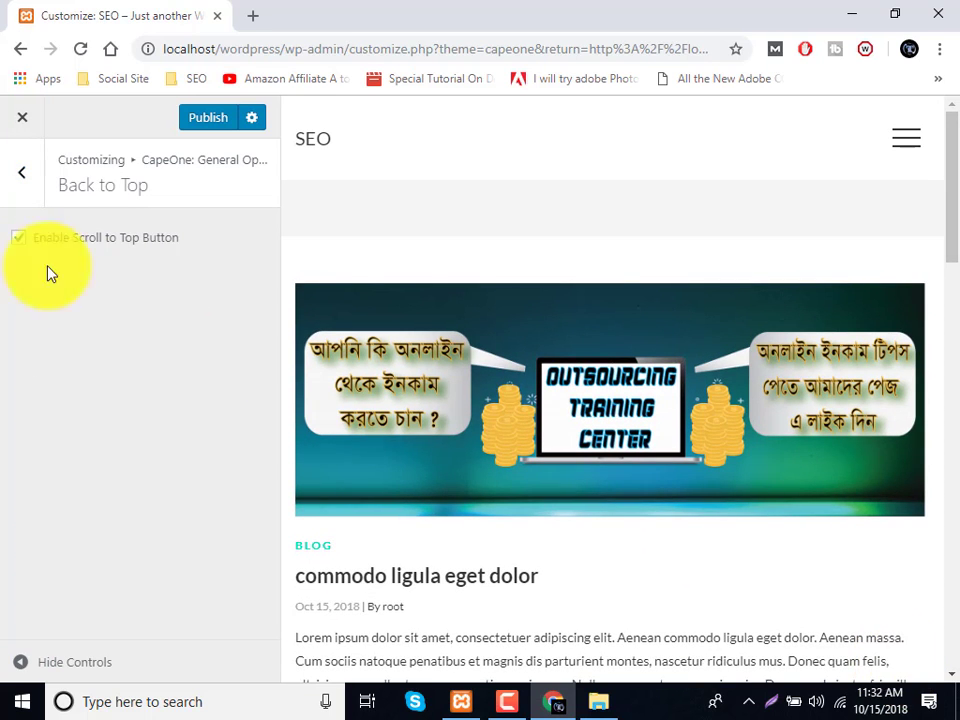
{"action": "left_click", "coordinate": [45, 252]}
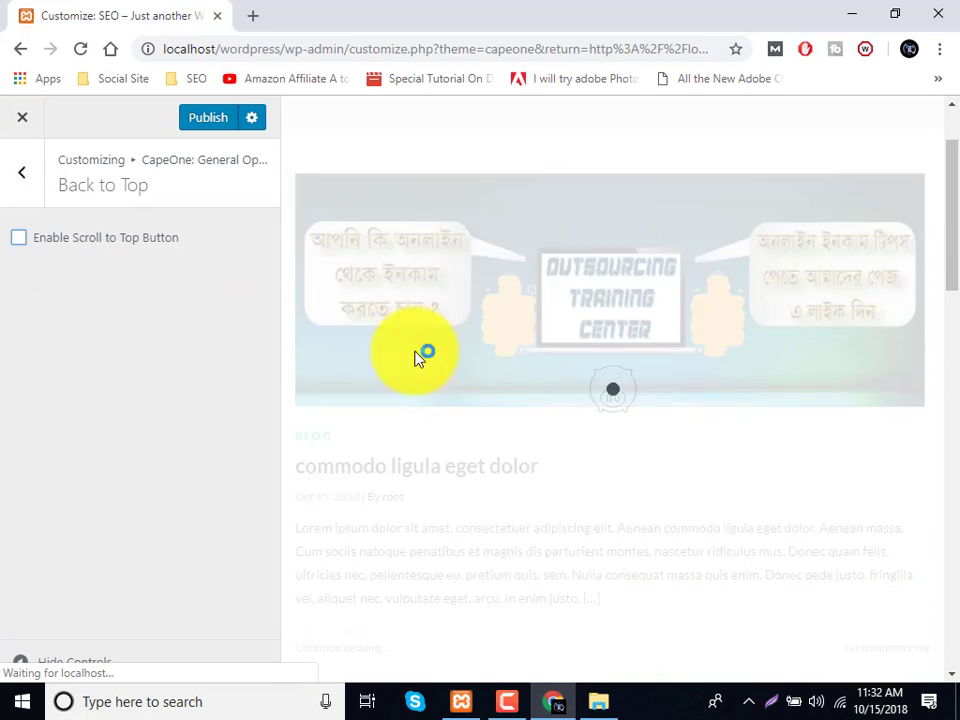
{"action": "scroll", "coordinate": [540, 395], "scroll_direction": "down", "scroll_amount": 10}
{"action": "scroll", "coordinate": [545, 413], "scroll_direction": "down", "scroll_amount": 4}
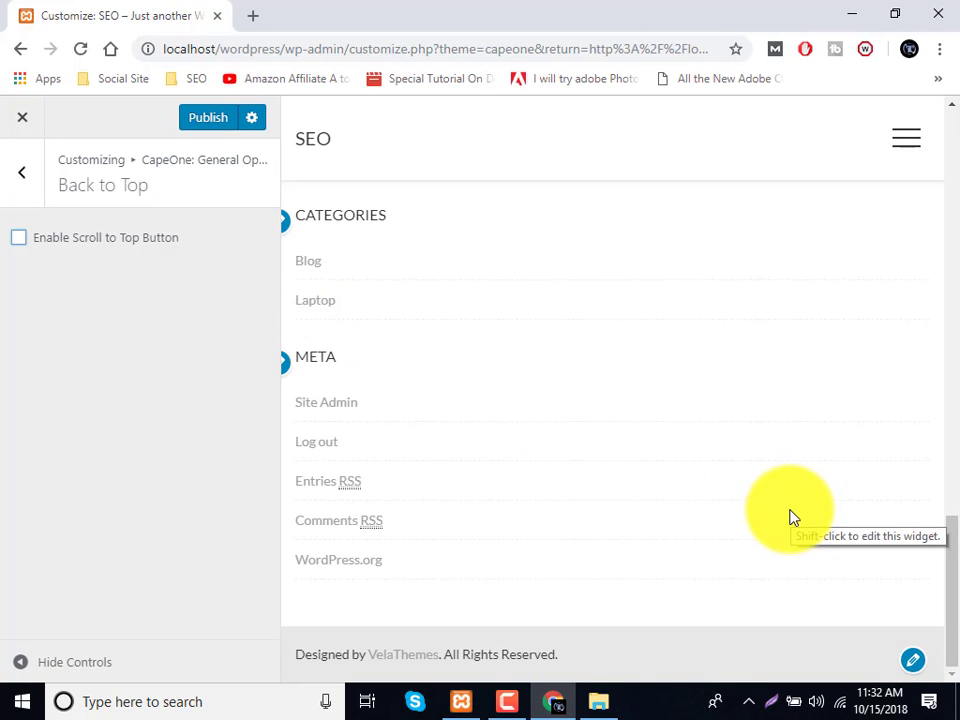
{"action": "left_click", "coordinate": [22, 246]}
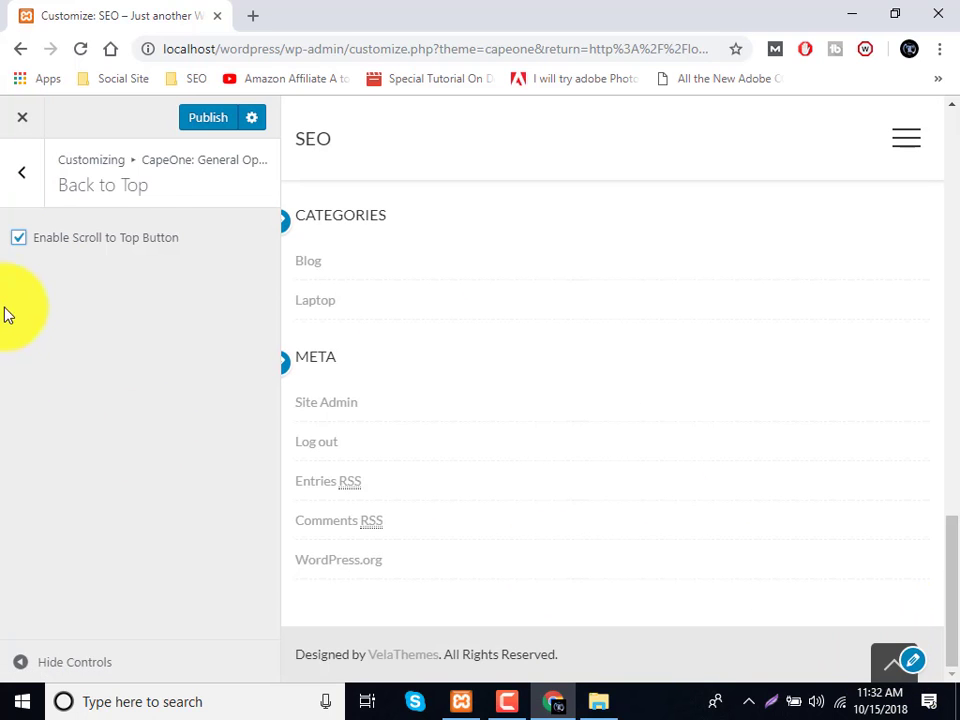
{"action": "left_click", "coordinate": [21, 174]}
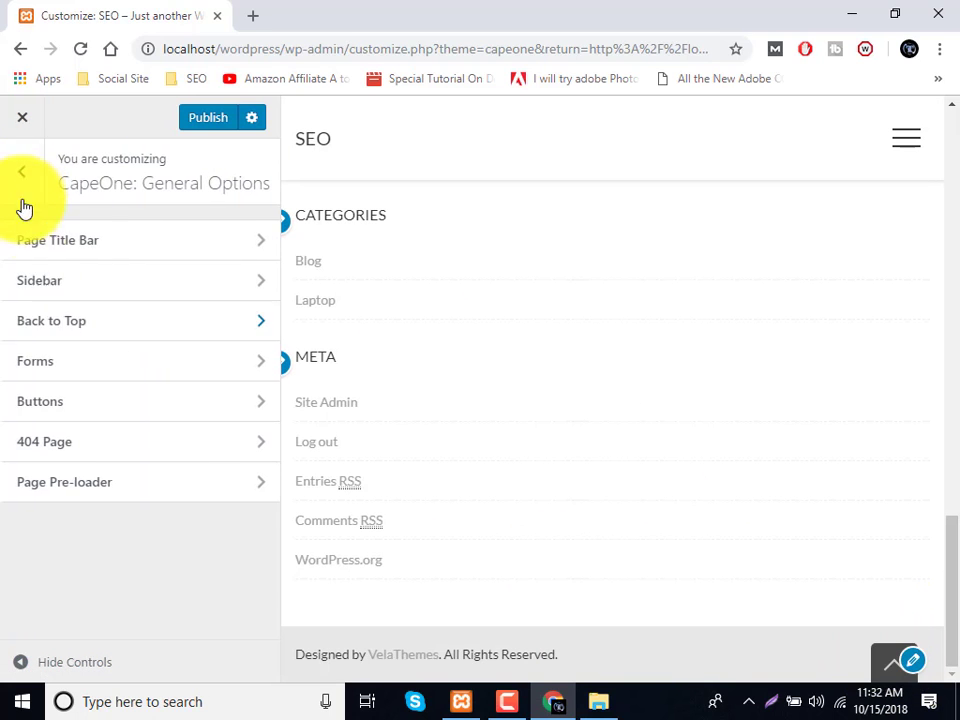
Set the form border width to 2 and the form border radius to 2 in the Forms settings, and return to General Options.
{"action": "left_click", "coordinate": [58, 362]}
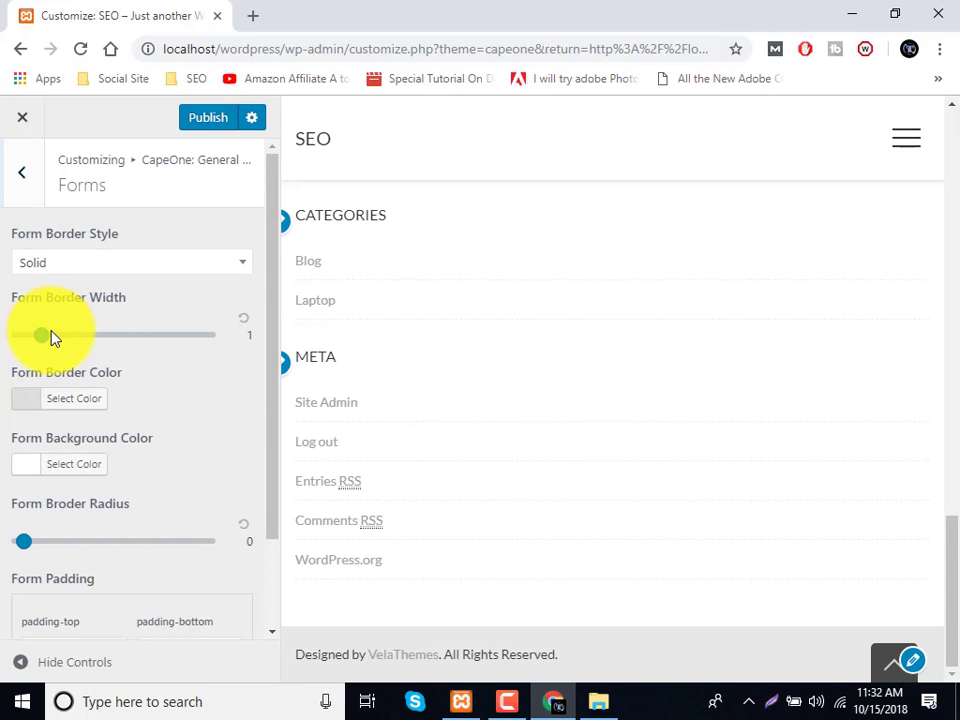
{"action": "left_click", "coordinate": [59, 345]}
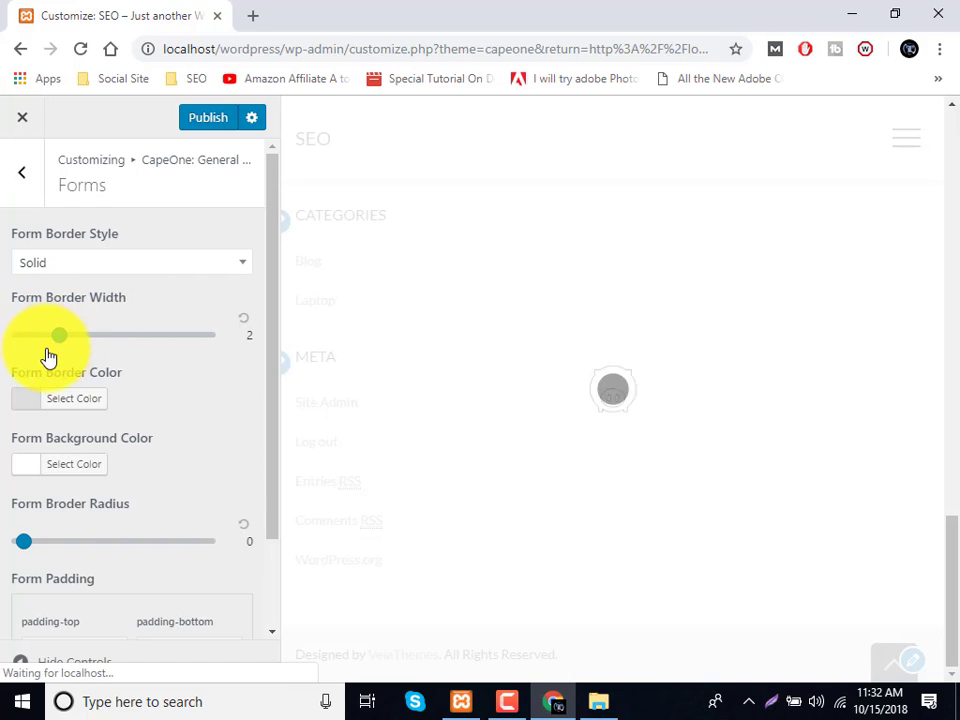
{"action": "left_click", "coordinate": [41, 546]}
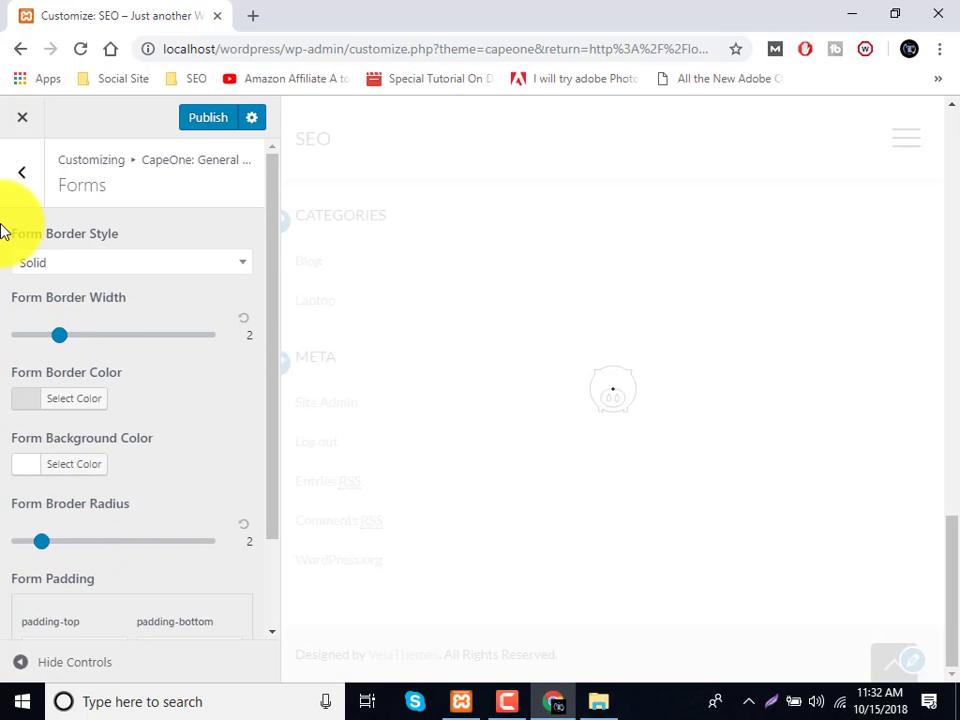
{"action": "left_click", "coordinate": [21, 171]}
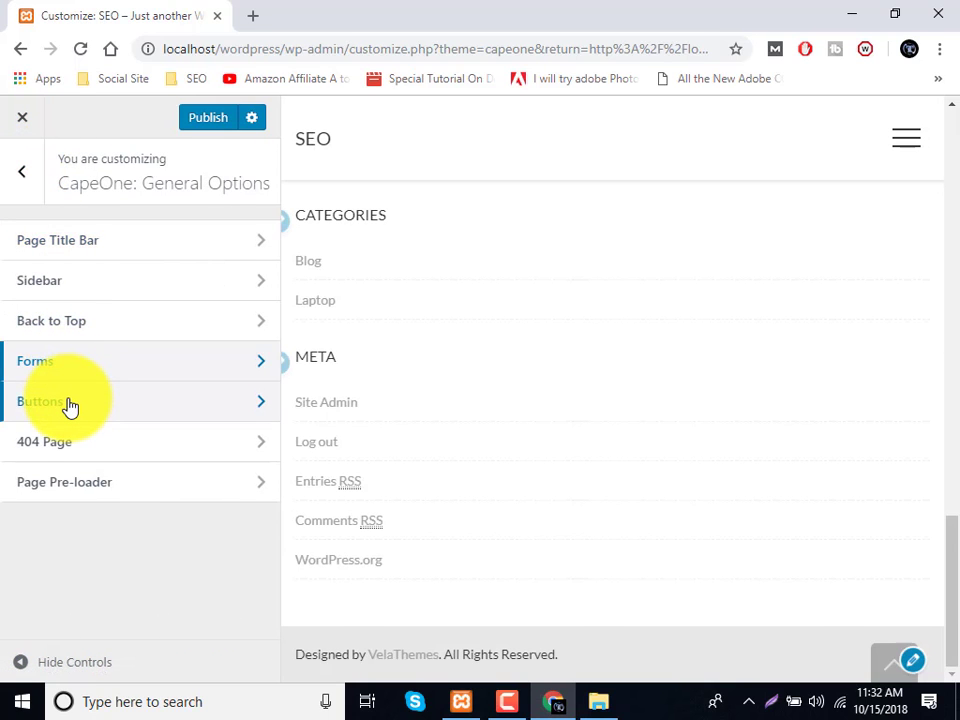
Look over the Buttons settings, and set the 404 Page content to Home.
{"action": "left_click", "coordinate": [70, 405]}
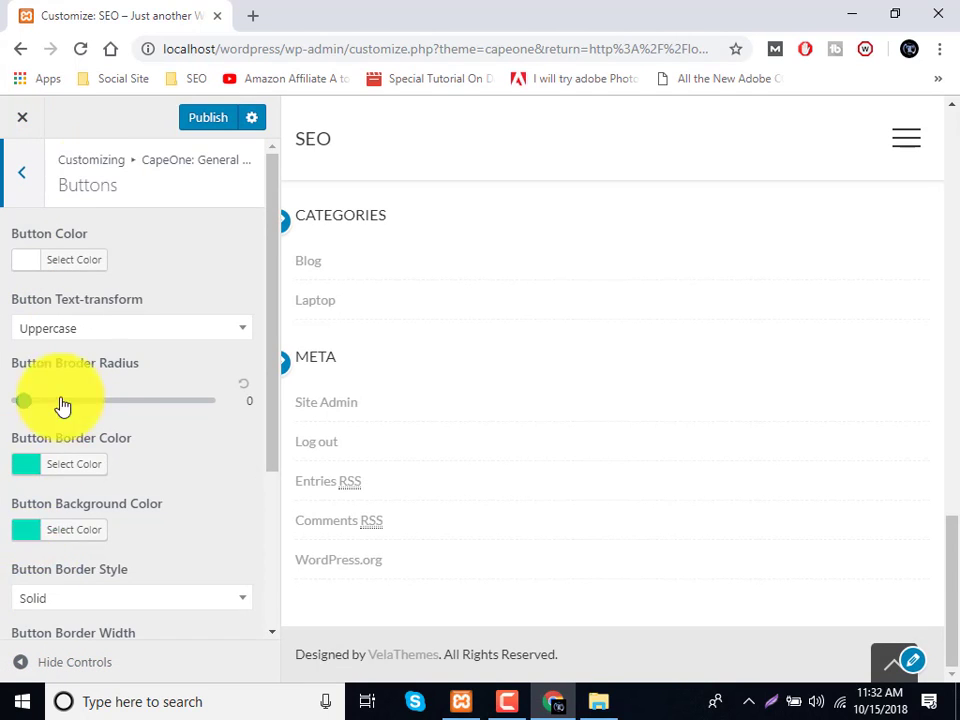
{"action": "left_click", "coordinate": [34, 188]}
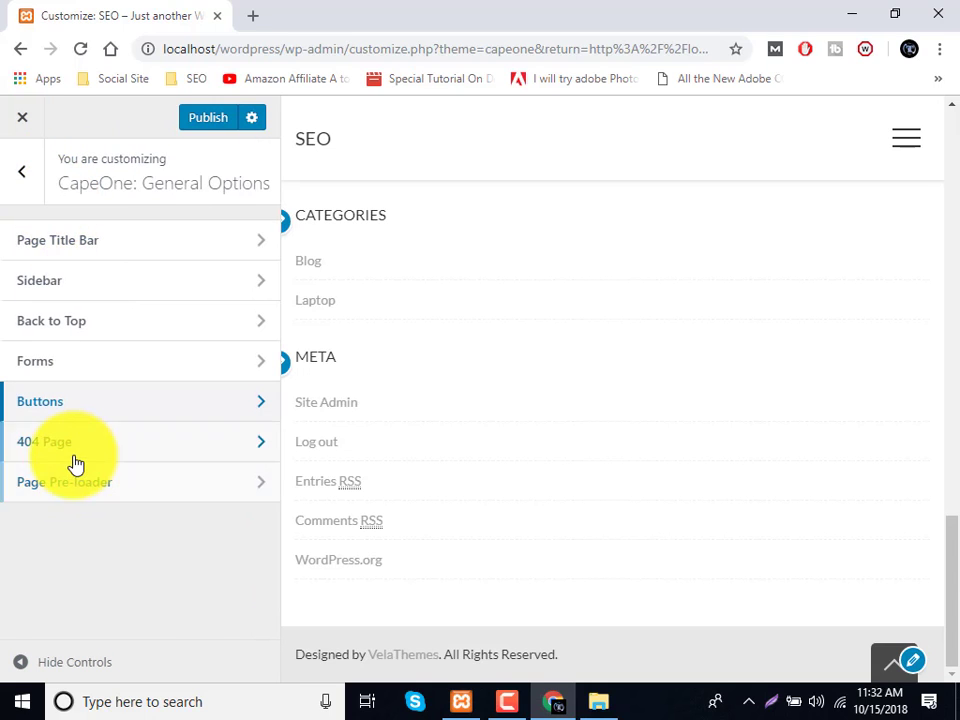
{"action": "left_click", "coordinate": [75, 460]}
{"action": "left_click", "coordinate": [70, 266]}
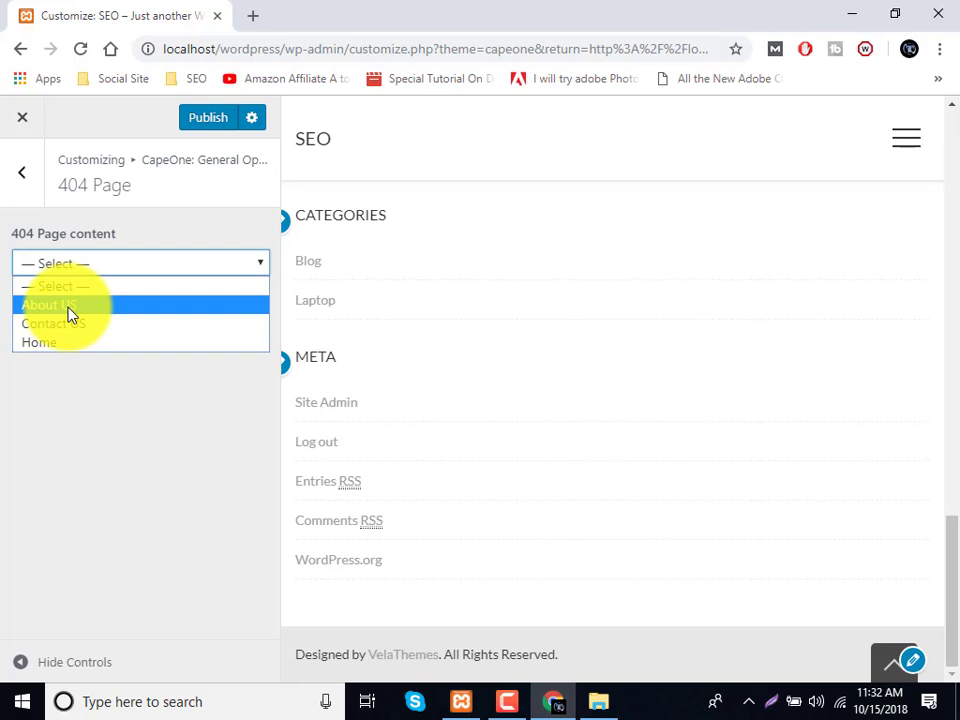
{"action": "left_click", "coordinate": [55, 342]}
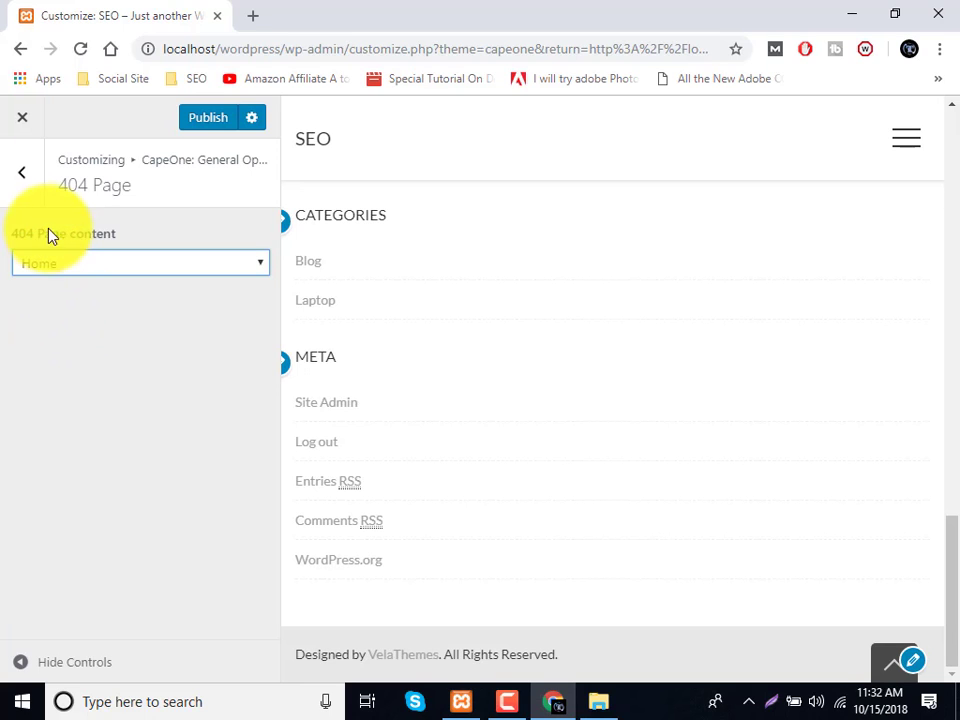
{"action": "left_click", "coordinate": [21, 192]}
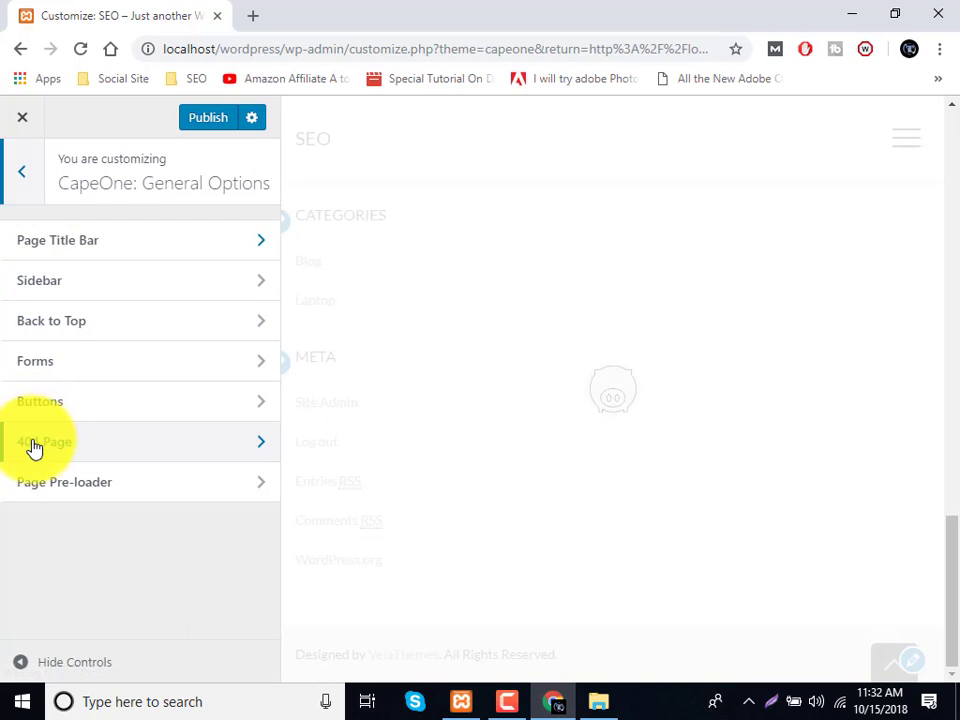
Toggle the page pre-loader display to compare, leave it enabled, and publish the General Options changes.
{"action": "left_click", "coordinate": [48, 484]}
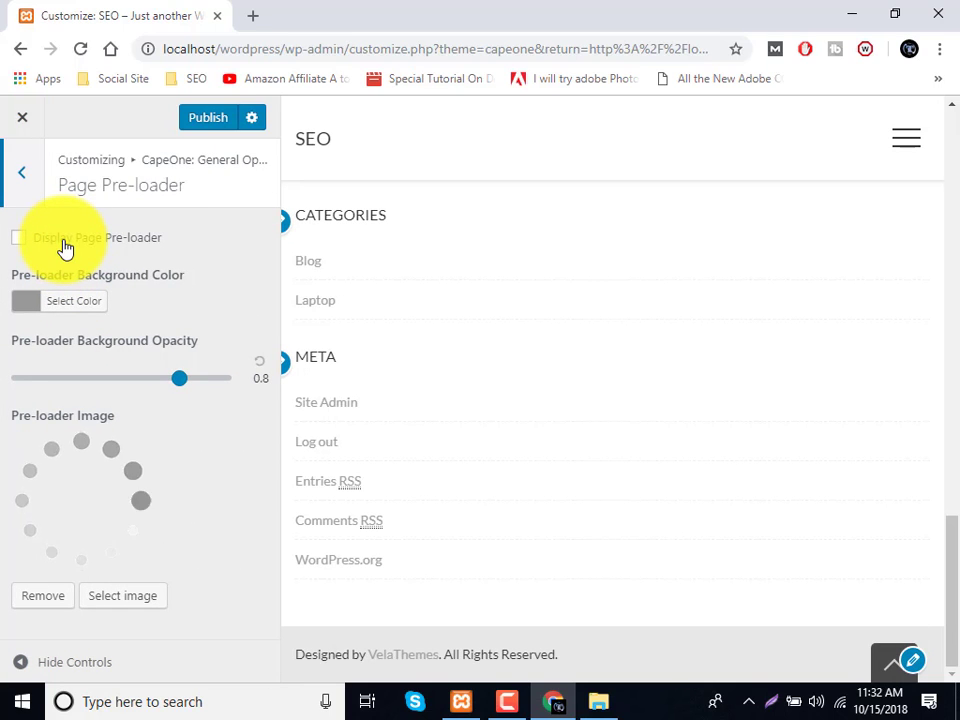
{"action": "left_click", "coordinate": [64, 248]}
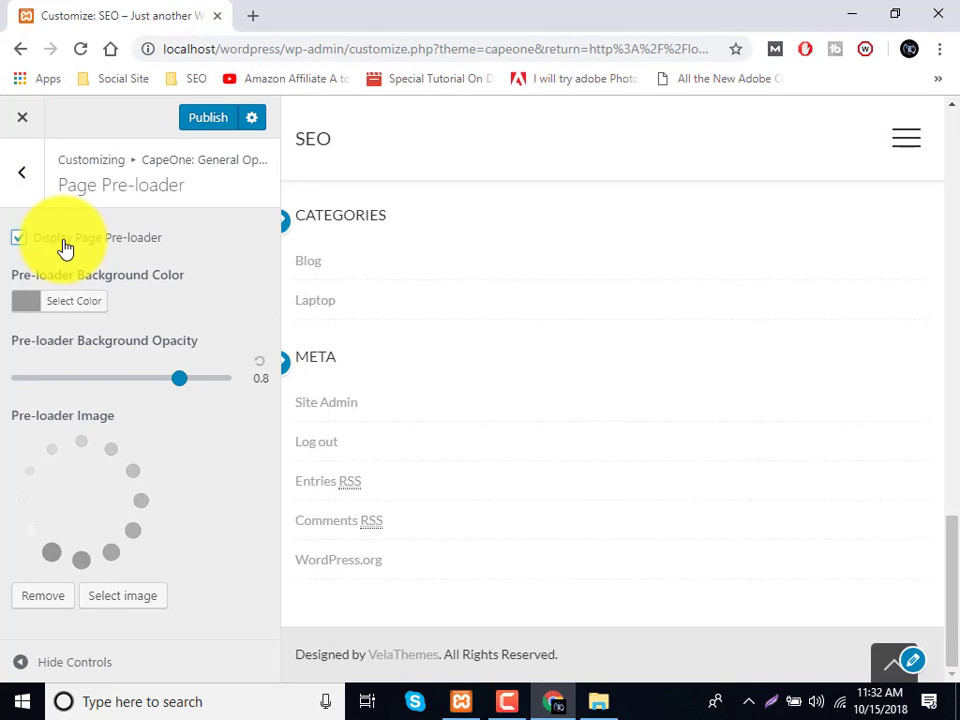
{"action": "left_click", "coordinate": [50, 248]}
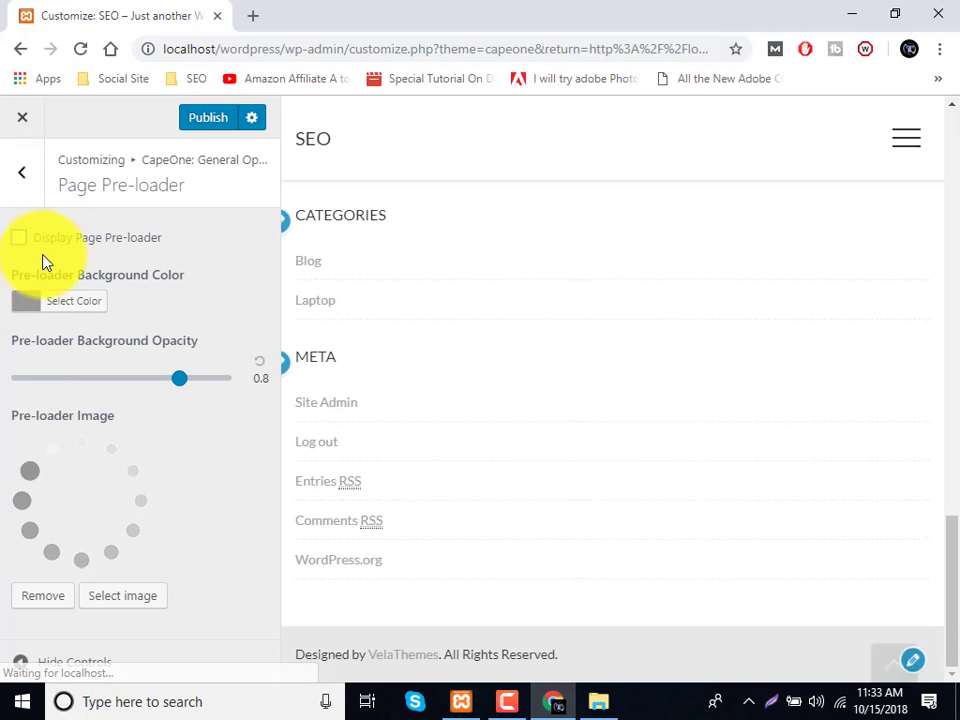
{"action": "left_click", "coordinate": [77, 251]}
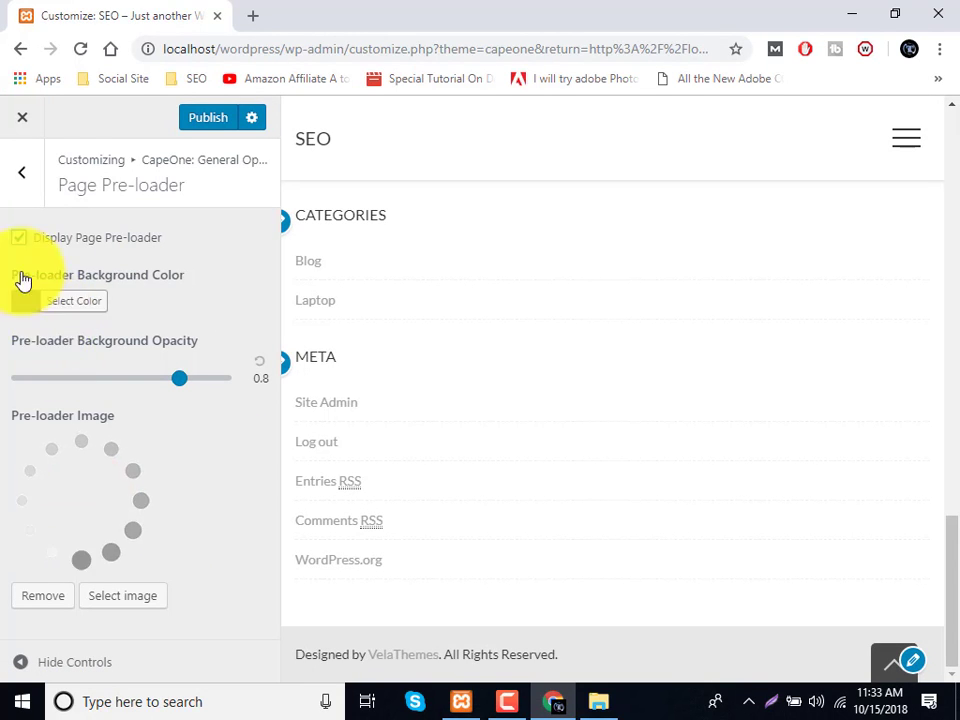
{"action": "left_click", "coordinate": [31, 183]}
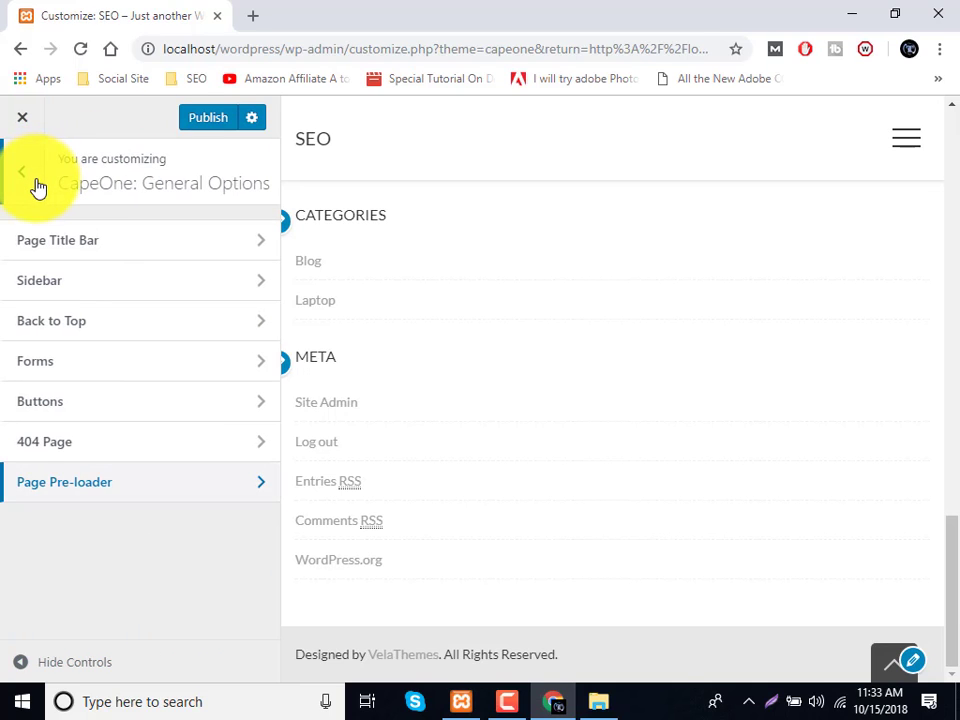
{"action": "left_click", "coordinate": [210, 124]}
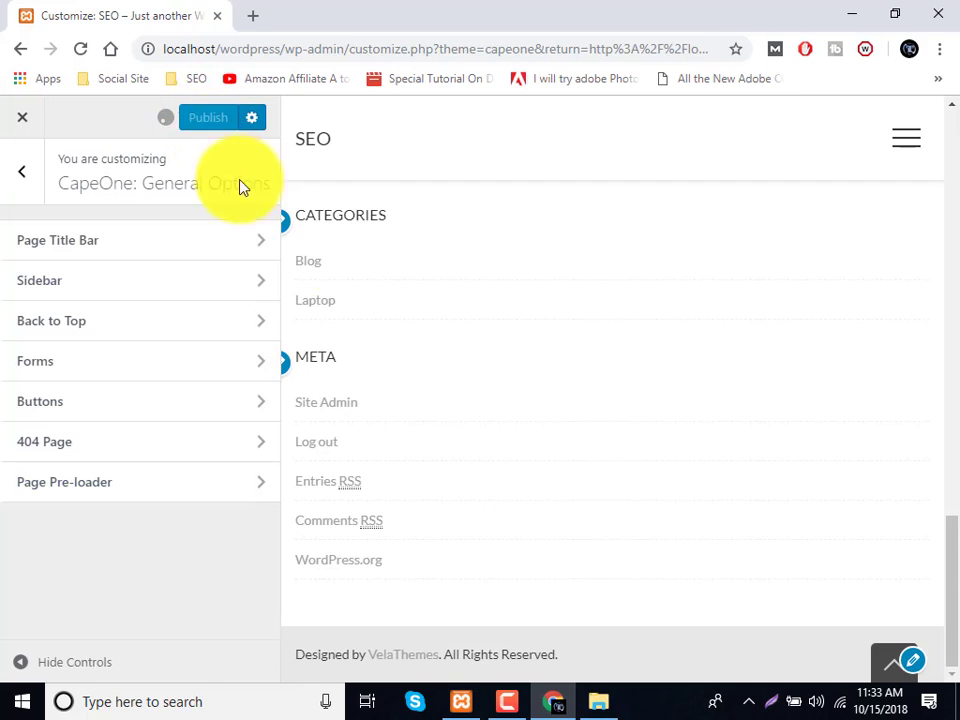
{"action": "scroll", "coordinate": [699, 429], "scroll_direction": "up", "scroll_amount": 15}
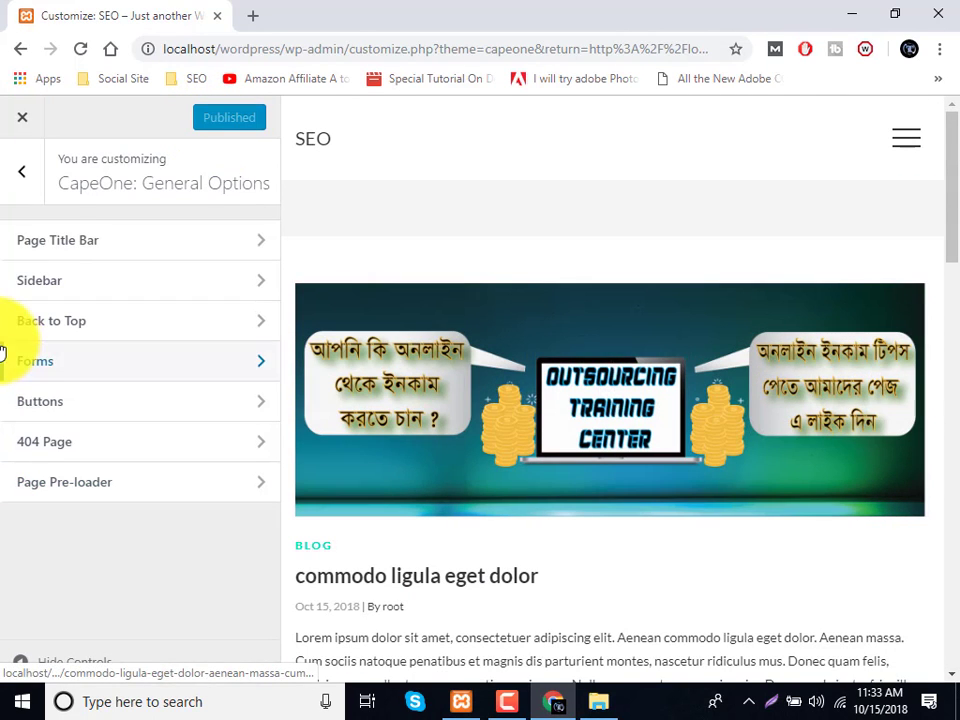
Open CapeOne's Blog options and review the Single Post display settings.
{"action": "left_click", "coordinate": [24, 175]}
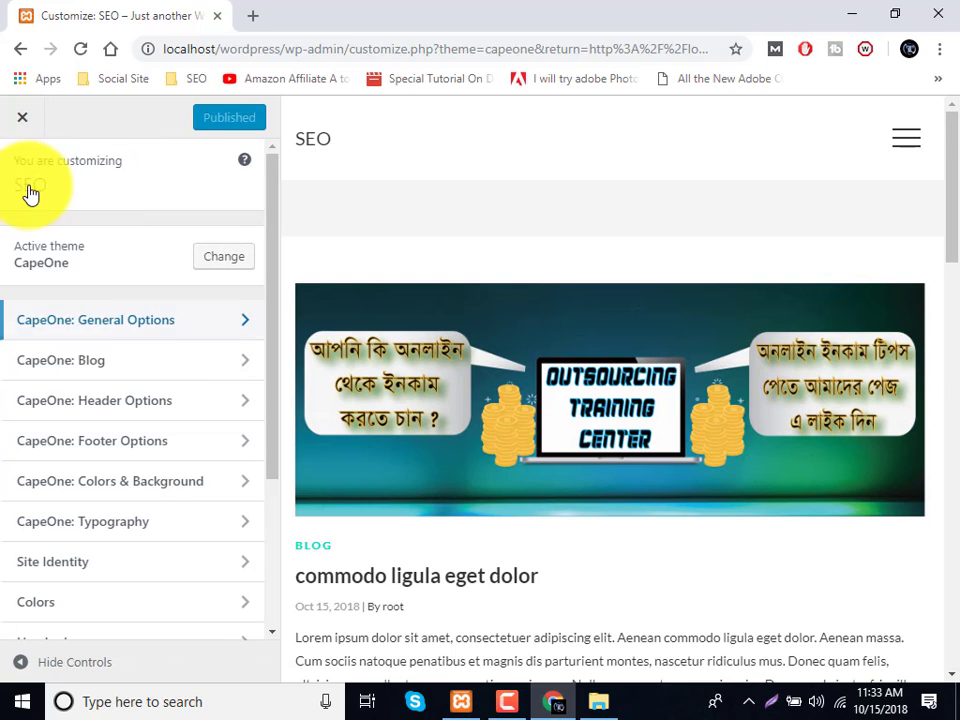
{"action": "left_click", "coordinate": [53, 366]}
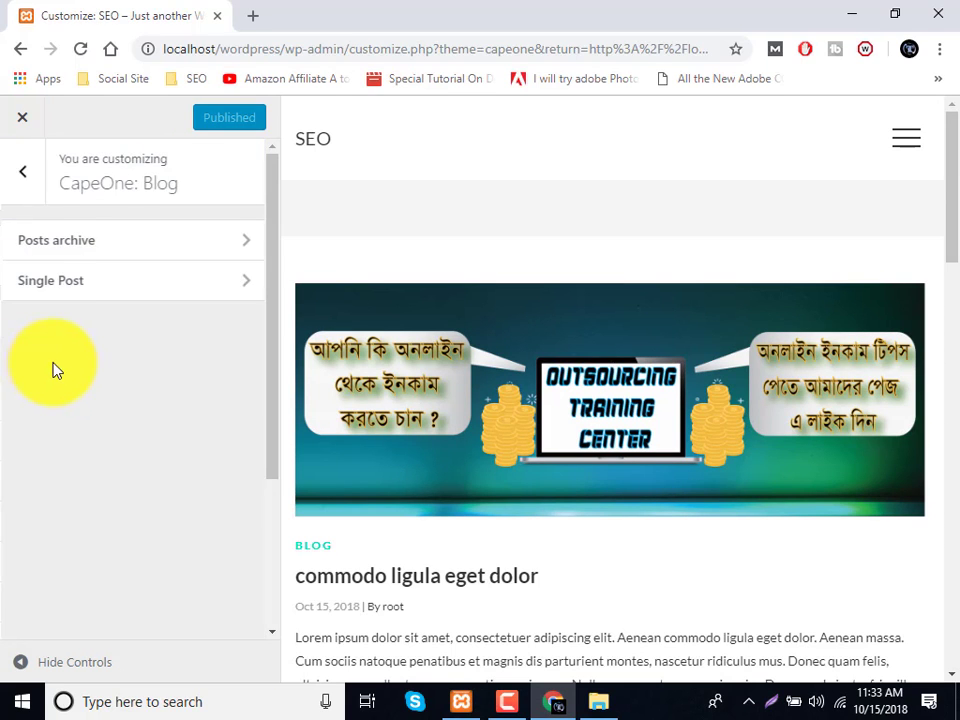
{"action": "left_click", "coordinate": [61, 297]}
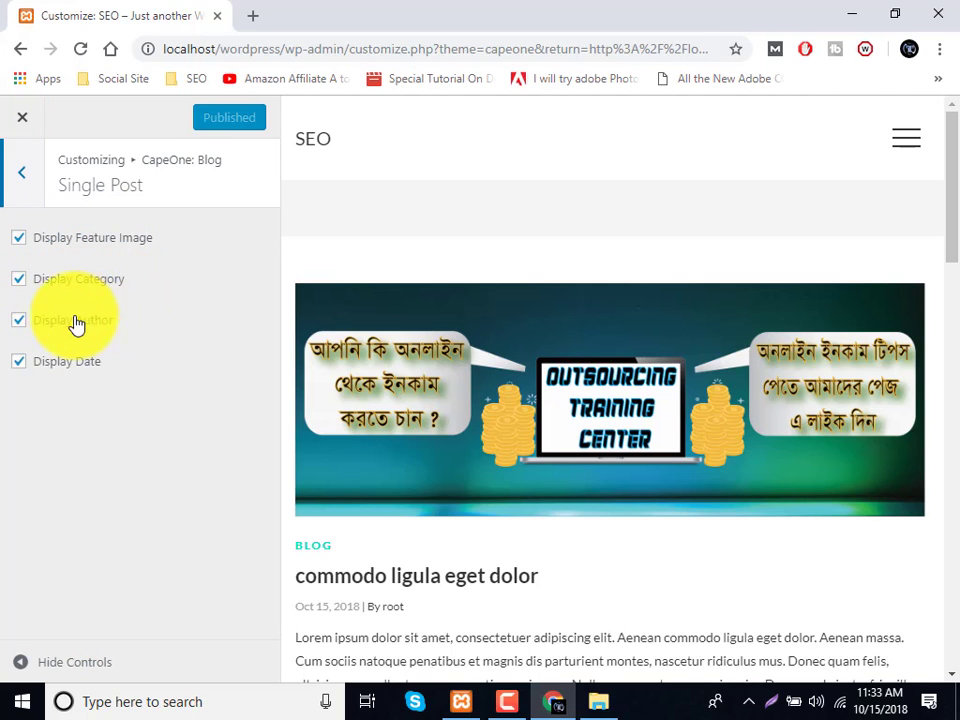
{"action": "left_click", "coordinate": [6, 178]}
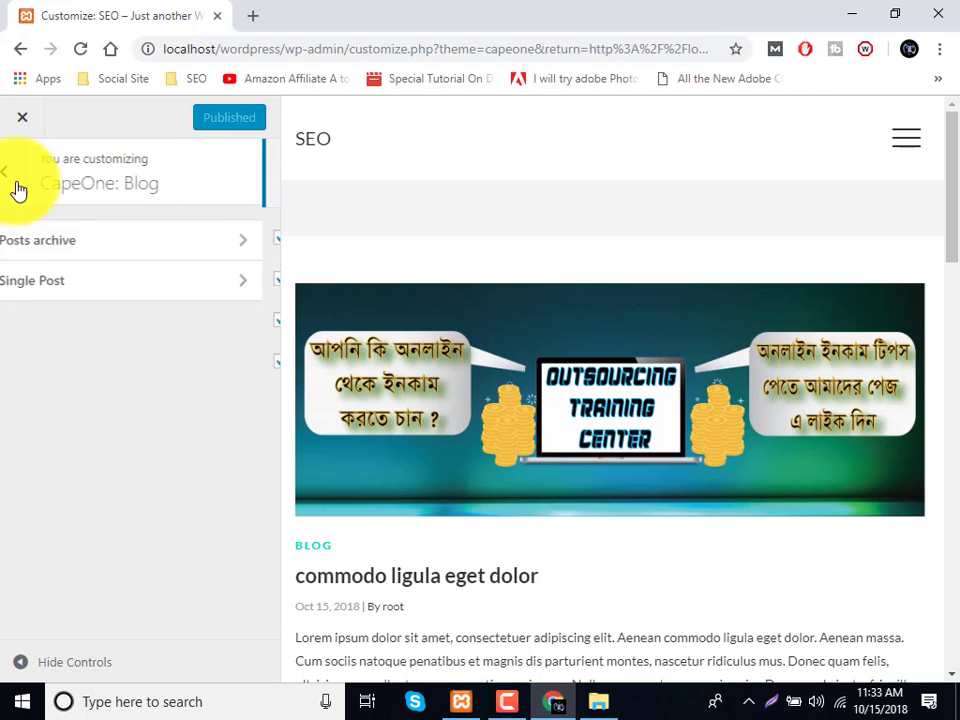
Try Full Post for the Posts archive, set it to Excerpt, and check the posts in the preview.
{"action": "left_click", "coordinate": [45, 258]}
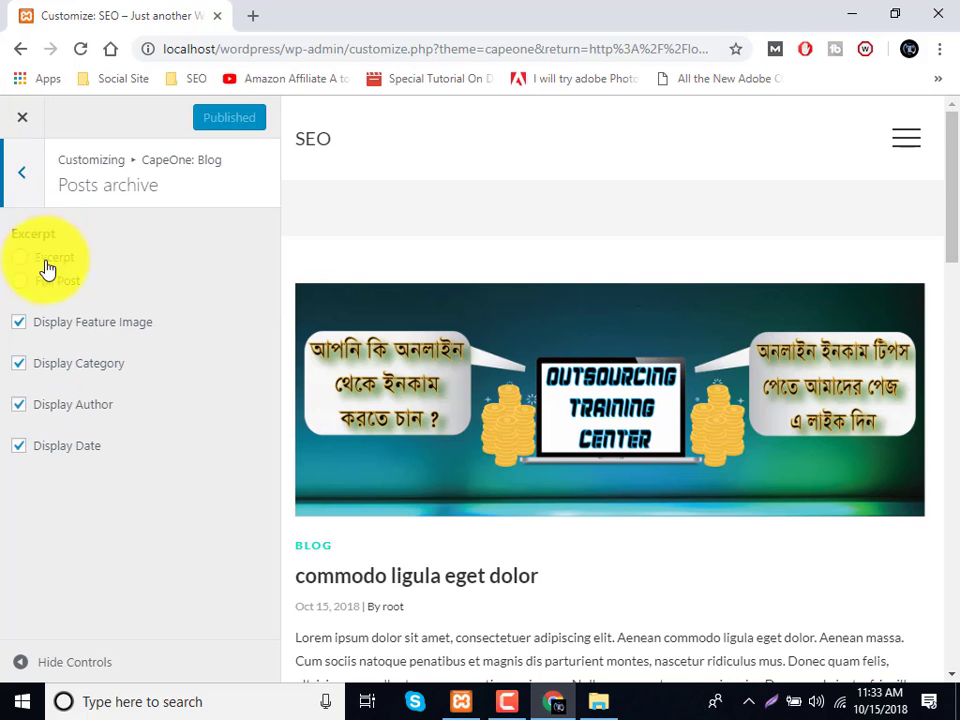
{"action": "left_click", "coordinate": [54, 284]}
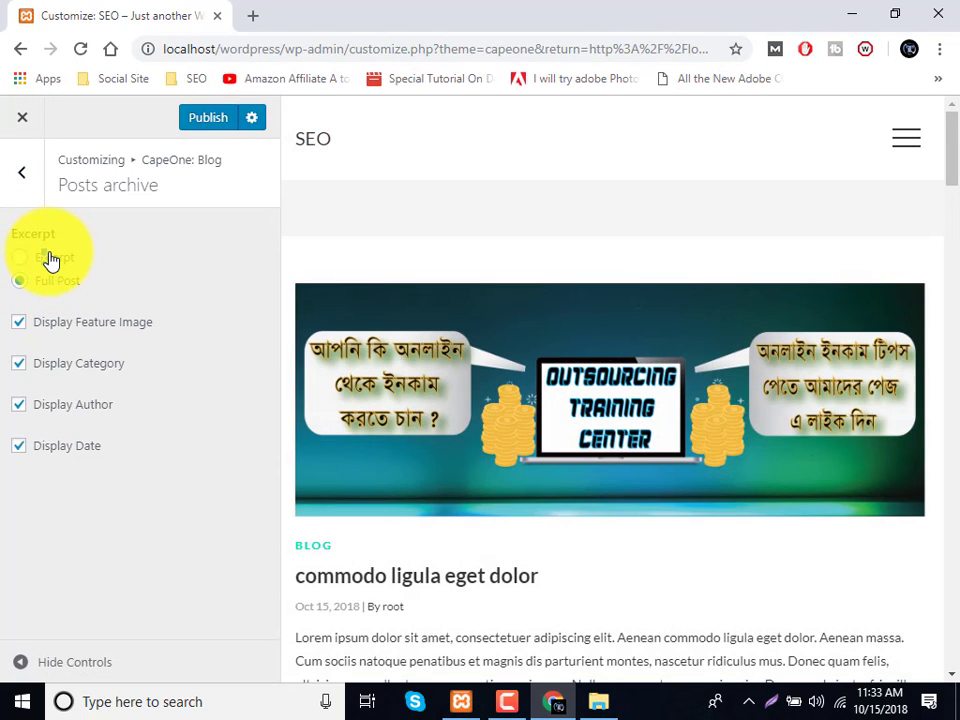
{"action": "left_click", "coordinate": [19, 258]}
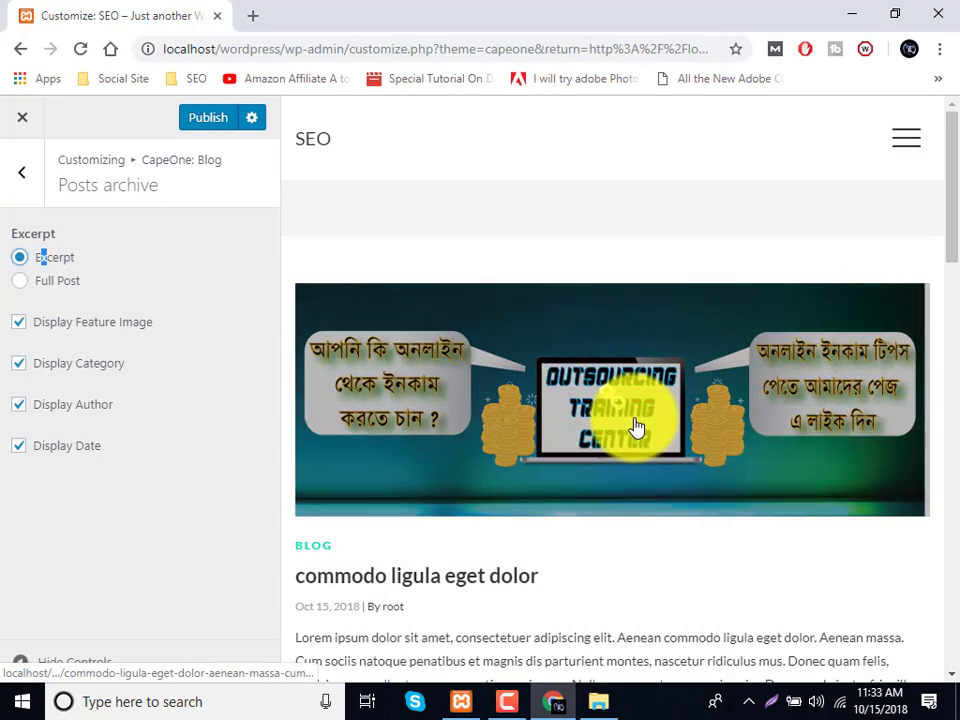
{"action": "scroll", "coordinate": [630, 430], "scroll_direction": "down", "scroll_amount": 5}
{"action": "scroll", "coordinate": [630, 432], "scroll_direction": "up", "scroll_amount": 2}
{"action": "scroll", "coordinate": [632, 435], "scroll_direction": "up", "scroll_amount": 2}
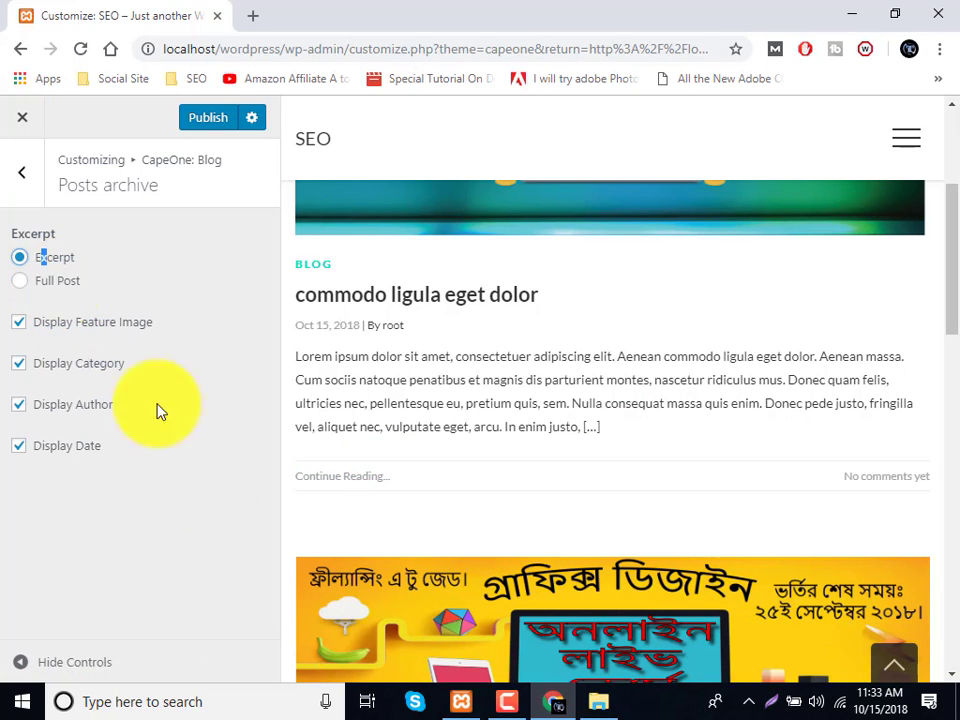
{"action": "scroll", "coordinate": [489, 464], "scroll_direction": "down", "scroll_amount": 3}
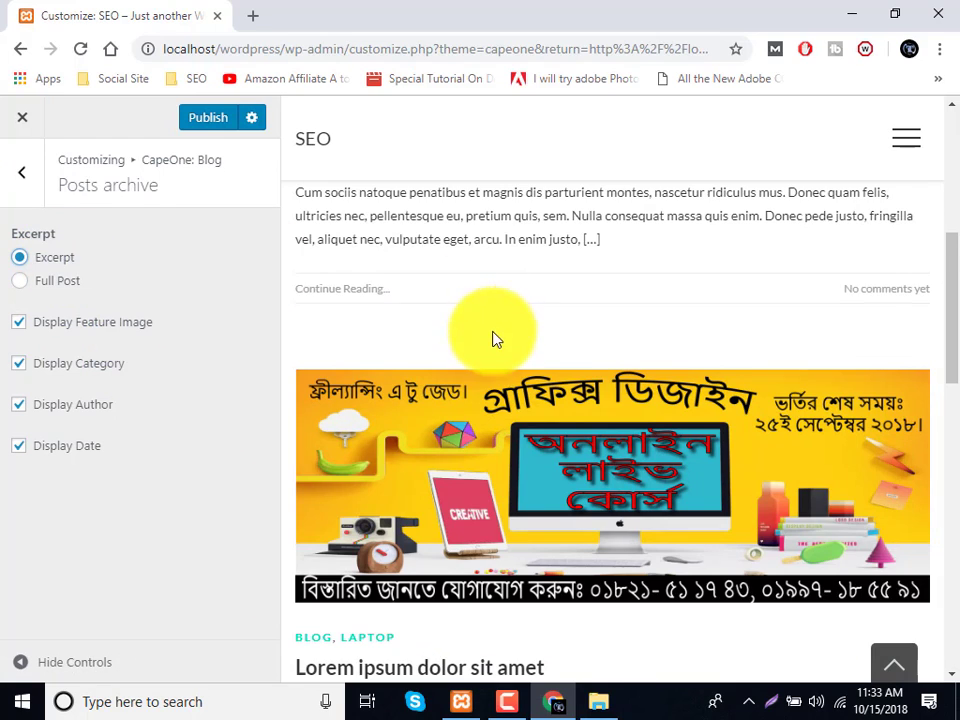
{"action": "scroll", "coordinate": [492, 338], "scroll_direction": "down", "scroll_amount": 8}
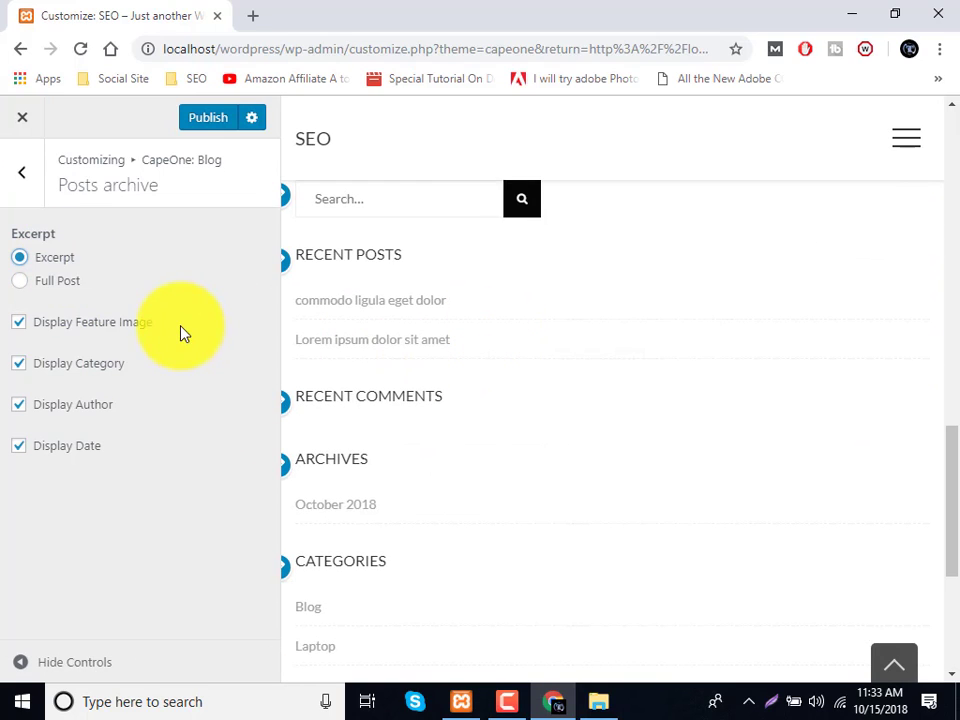
{"action": "left_click", "coordinate": [12, 177]}
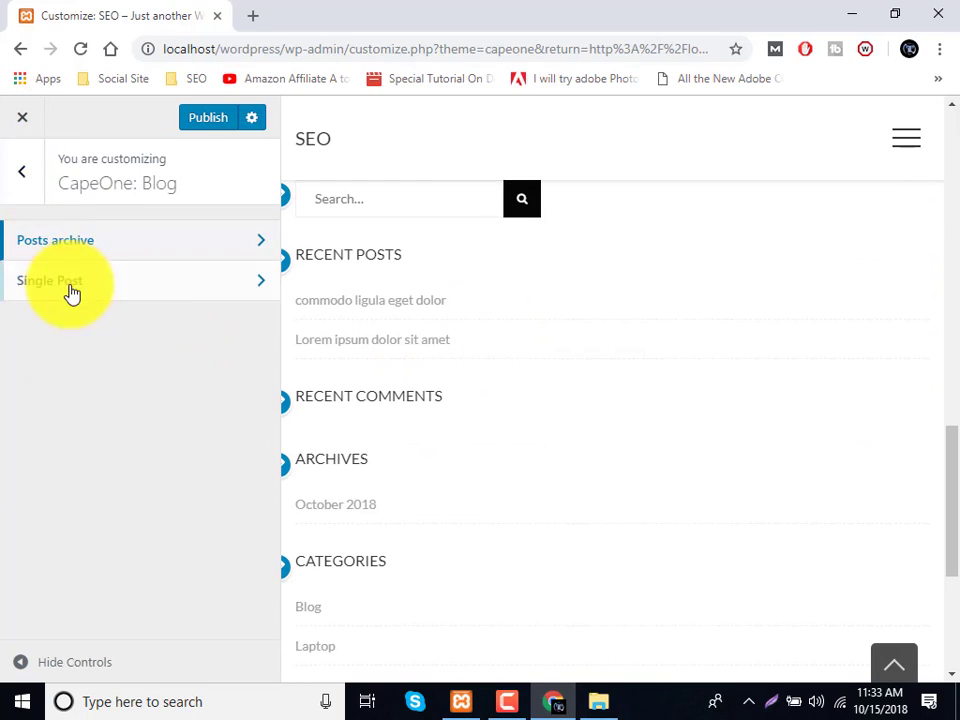
Enable Full-width Header in the General Options of CapeOne's Header Options and check the header in the preview.
{"action": "left_click", "coordinate": [17, 174]}
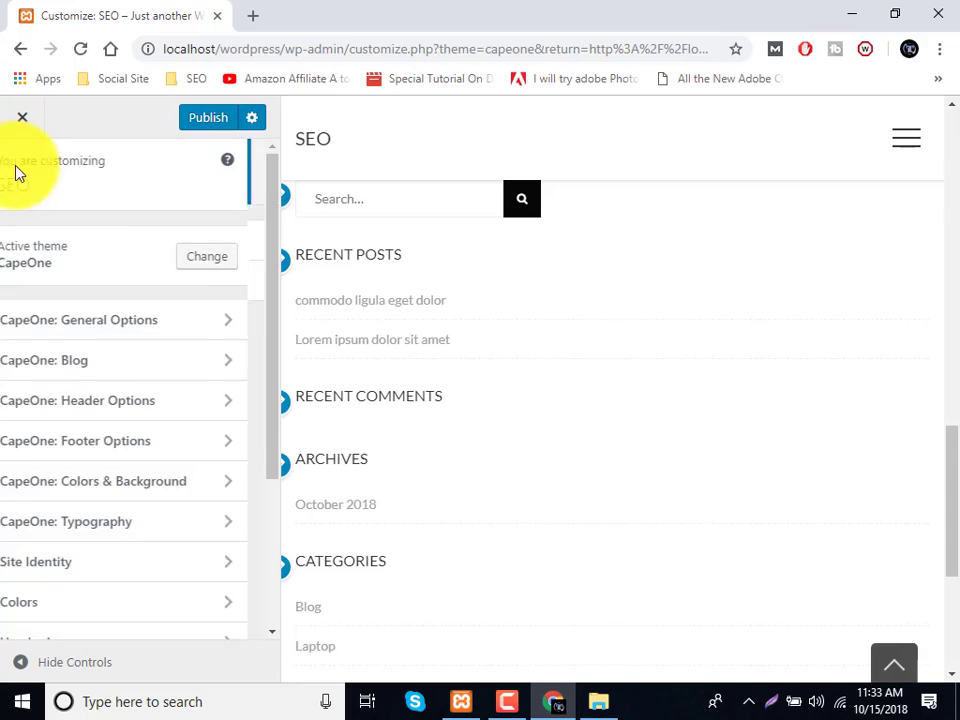
{"action": "left_click", "coordinate": [96, 410]}
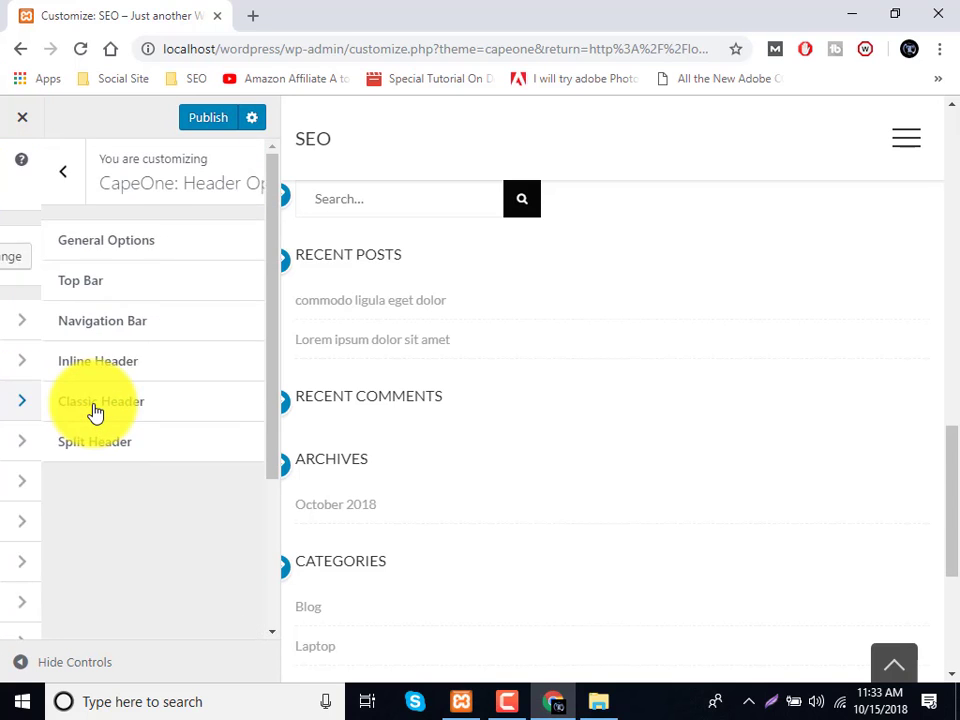
{"action": "left_click", "coordinate": [86, 250]}
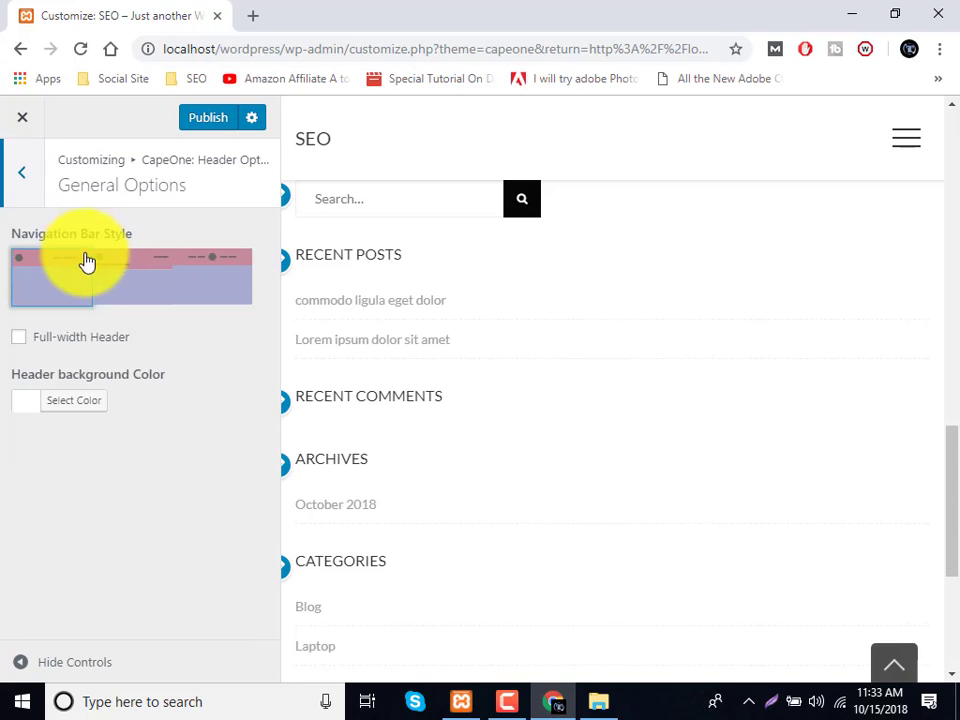
{"action": "left_click", "coordinate": [68, 340]}
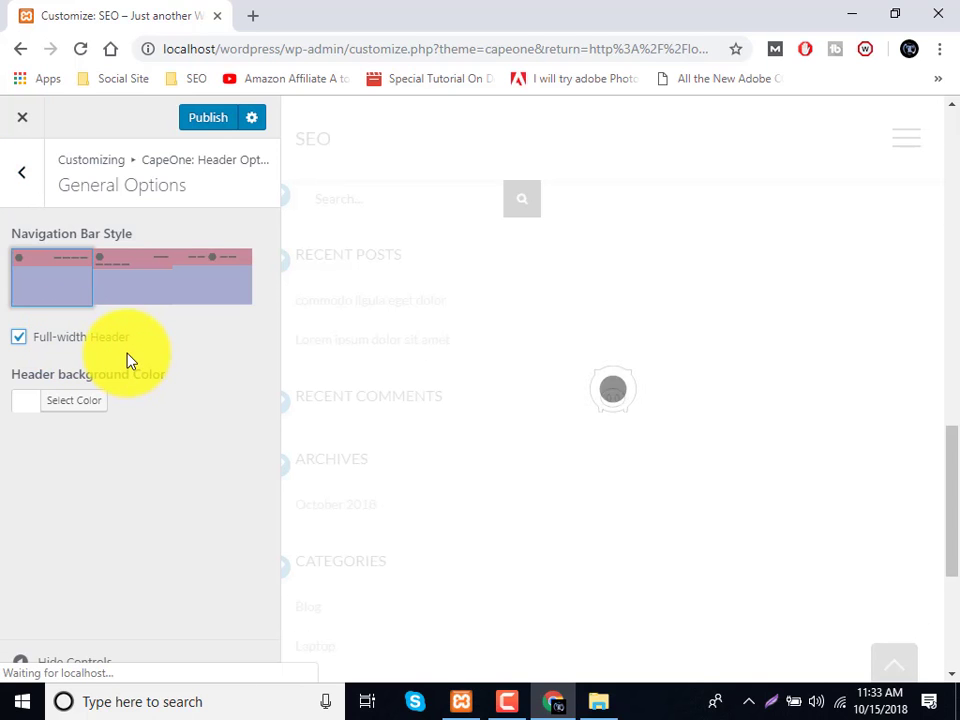
{"action": "scroll", "coordinate": [752, 206], "scroll_direction": "up", "scroll_amount": 5}
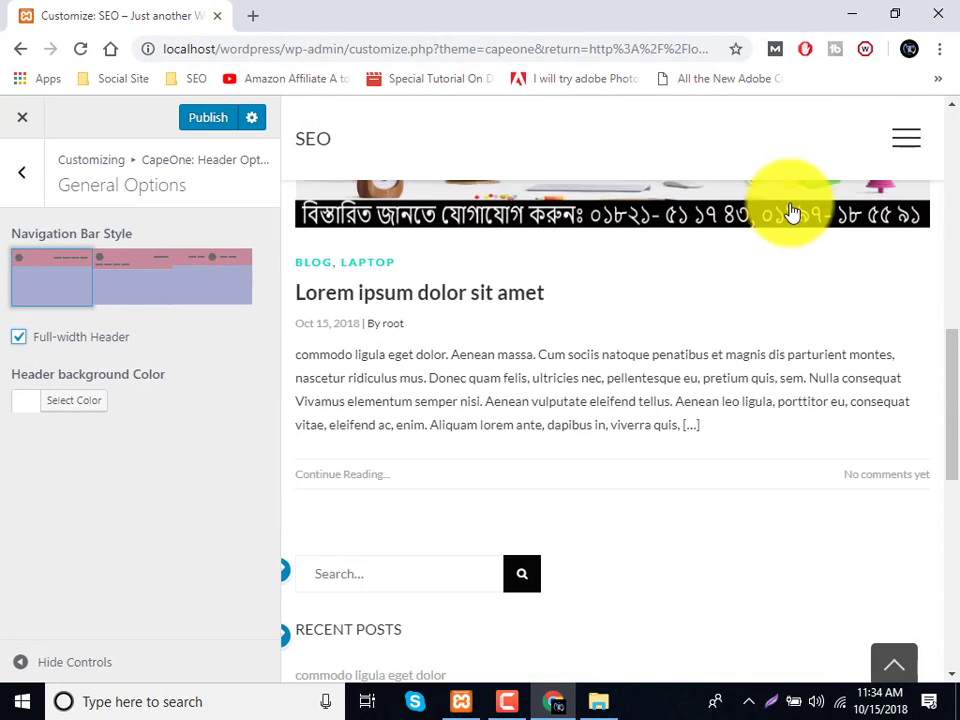
{"action": "scroll", "coordinate": [776, 218], "scroll_direction": "up", "scroll_amount": 6}
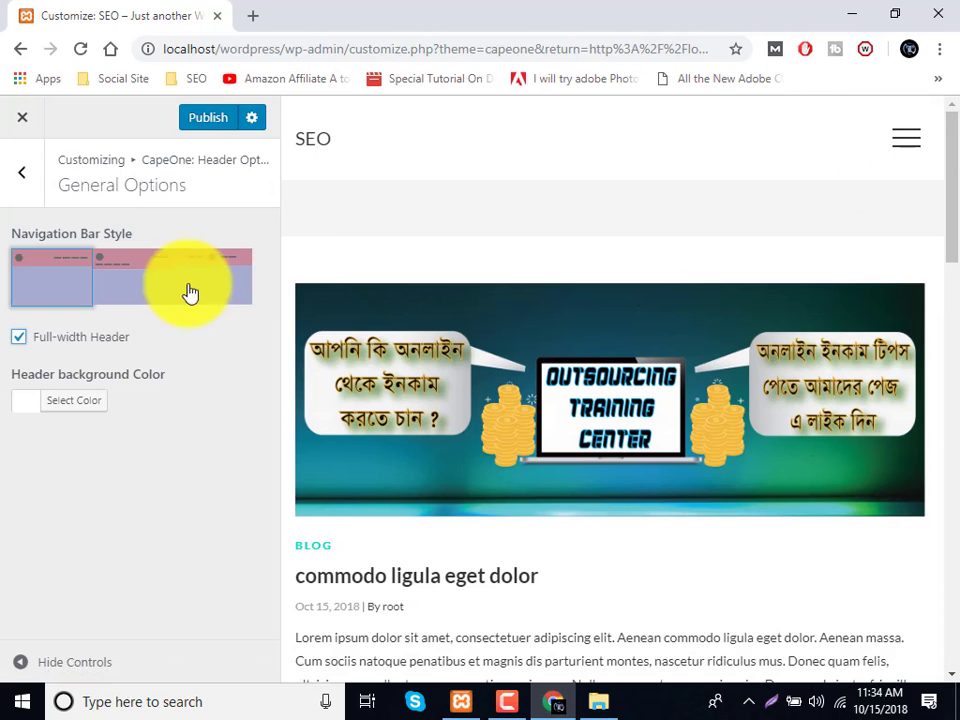
Try a near-black header background color (#0b0808), and set it to purple #8224e3.
{"action": "left_click", "coordinate": [80, 416]}
{"action": "left_click", "coordinate": [39, 602]}
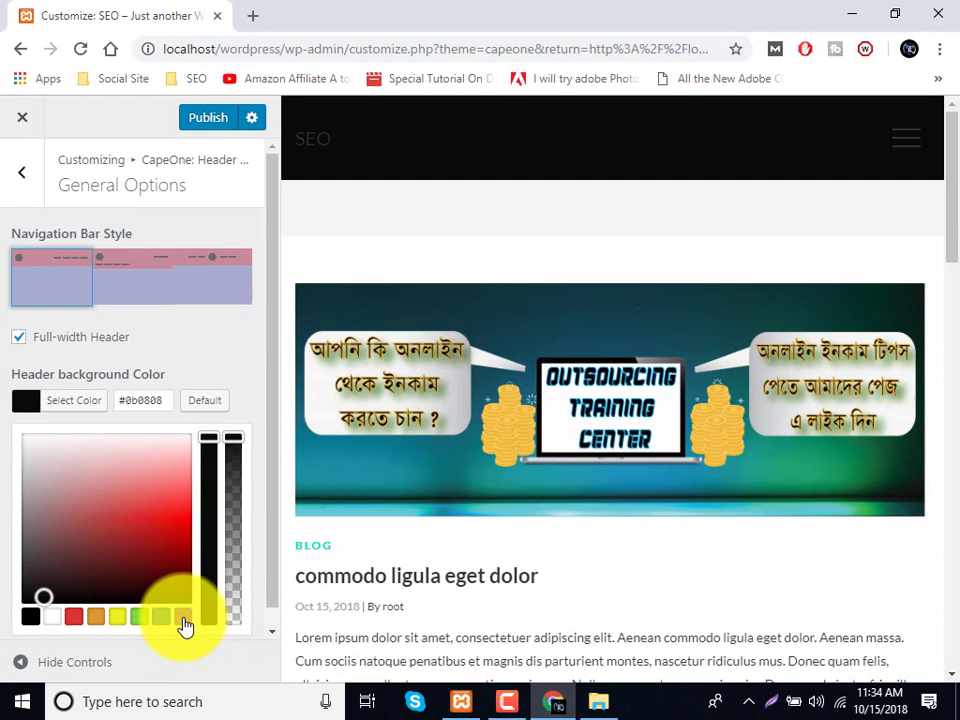
{"action": "left_click", "coordinate": [184, 618]}
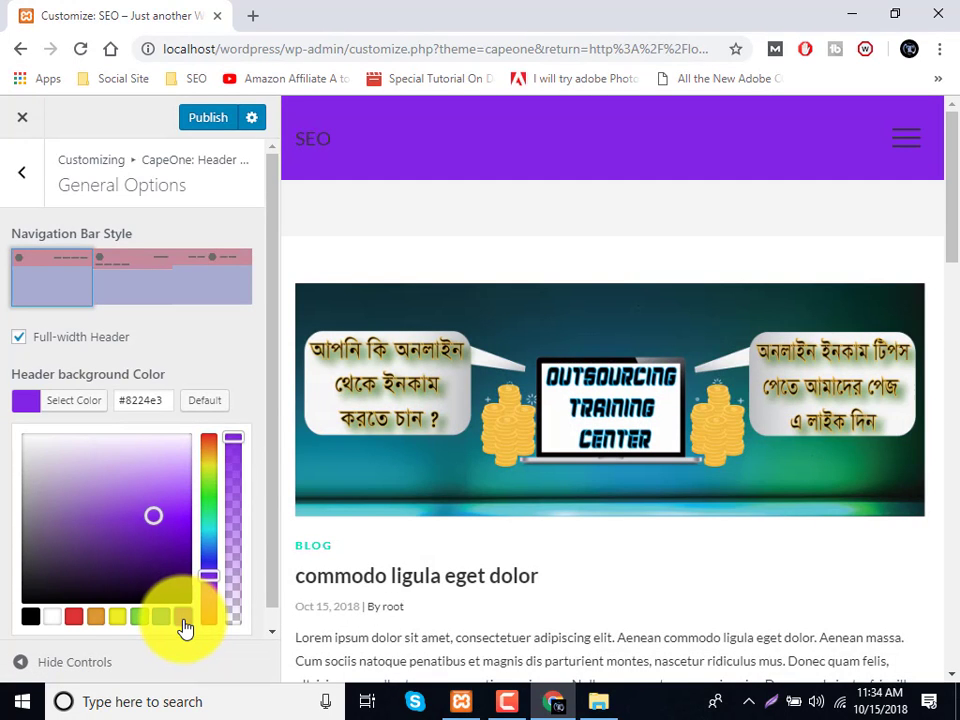
Set the header background color to yellow #eeee22 and leave the header's General Options.
{"action": "left_click", "coordinate": [121, 621]}
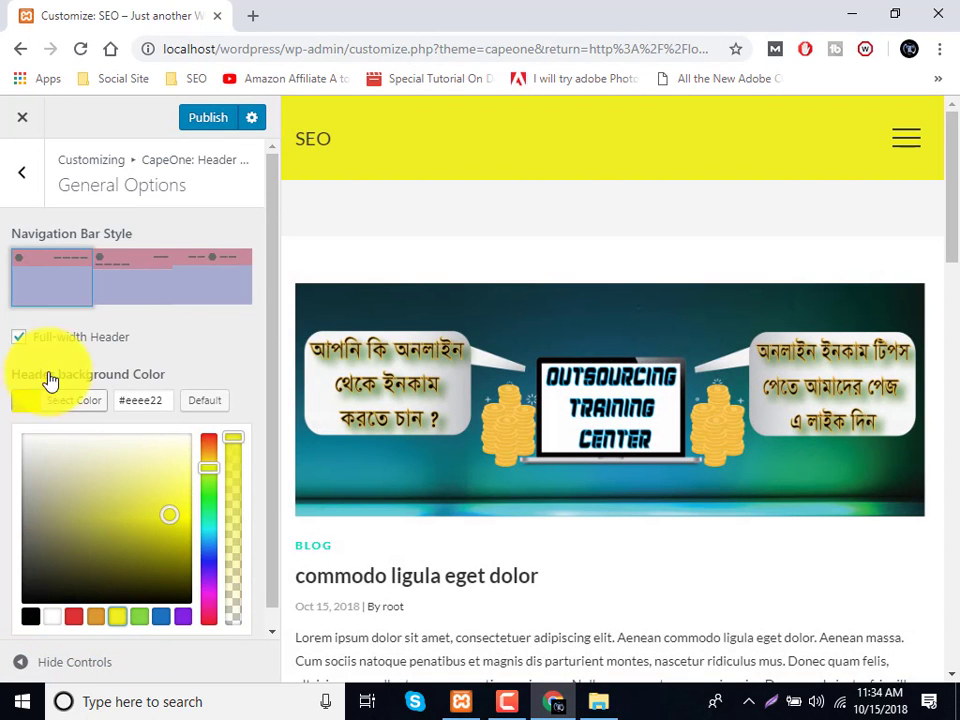
{"action": "left_click", "coordinate": [172, 342]}
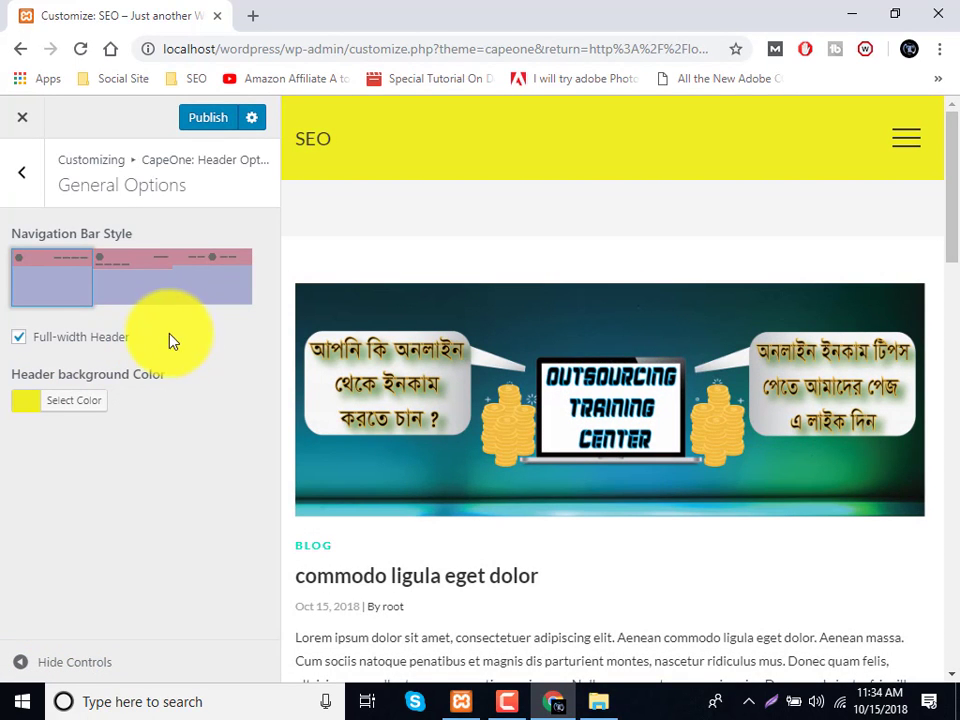
{"action": "left_click", "coordinate": [30, 176]}
In the Top Bar options, add a blank item to Top Bar Left and disable Display Top Bar.
{"action": "left_click", "coordinate": [67, 288]}
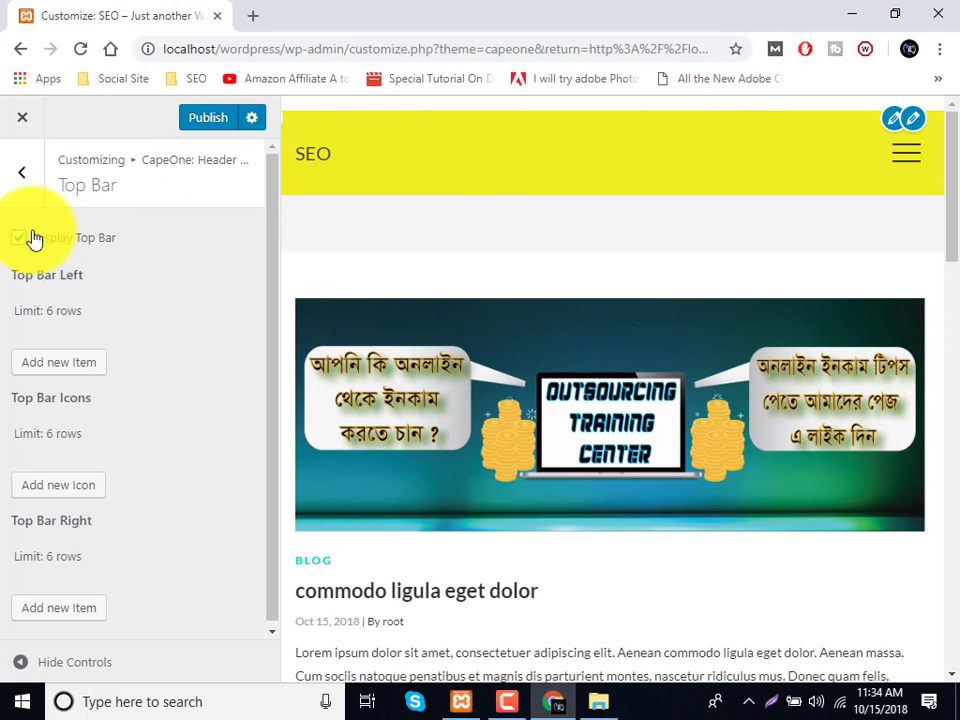
{"action": "left_click", "coordinate": [50, 372]}
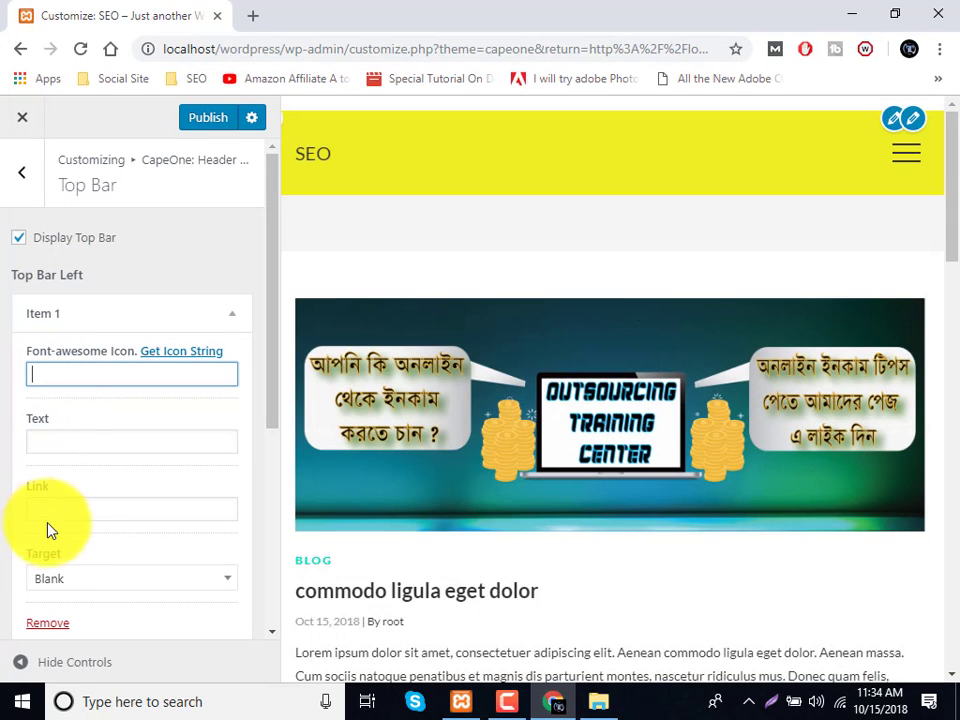
{"action": "left_click", "coordinate": [15, 237]}
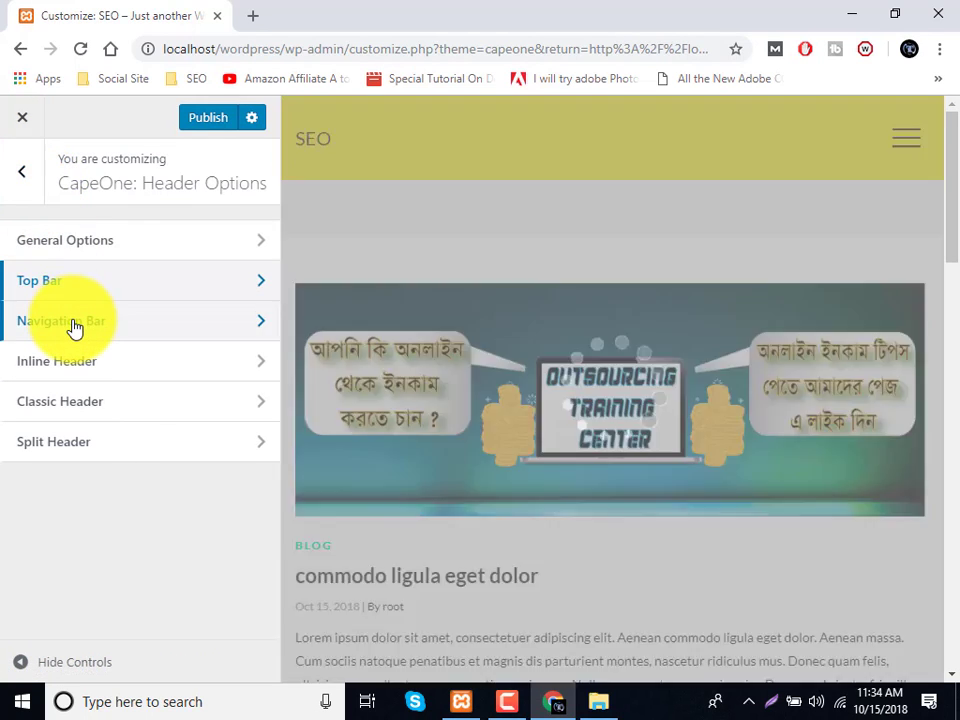
Disable Display Shopping Cart Icon in the Navigation Bar options.
{"action": "left_click", "coordinate": [71, 320]}
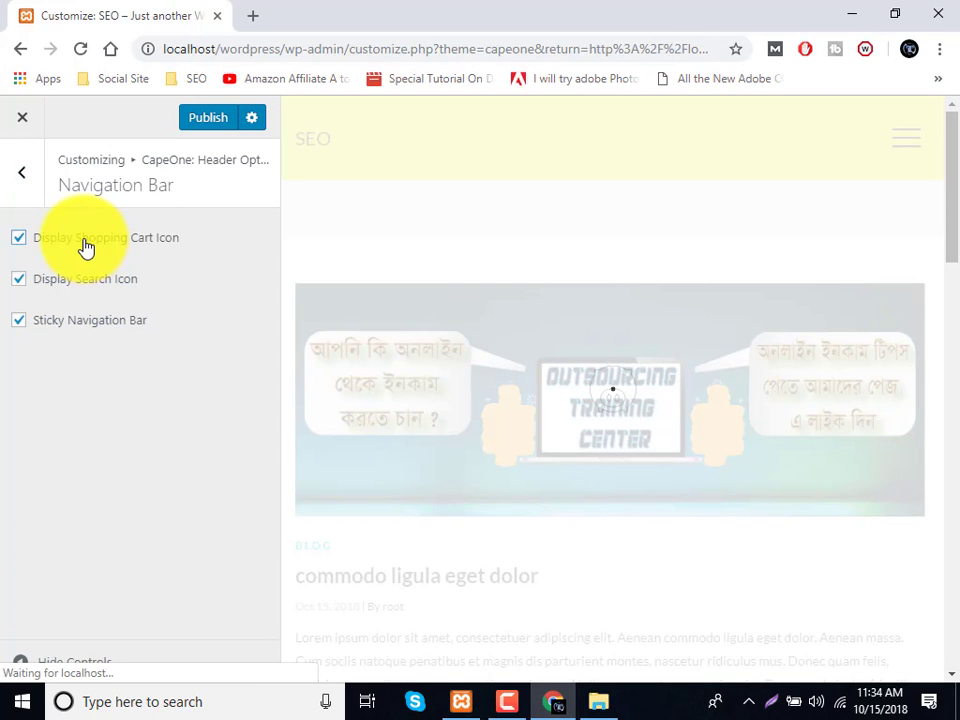
{"action": "left_click", "coordinate": [72, 238]}
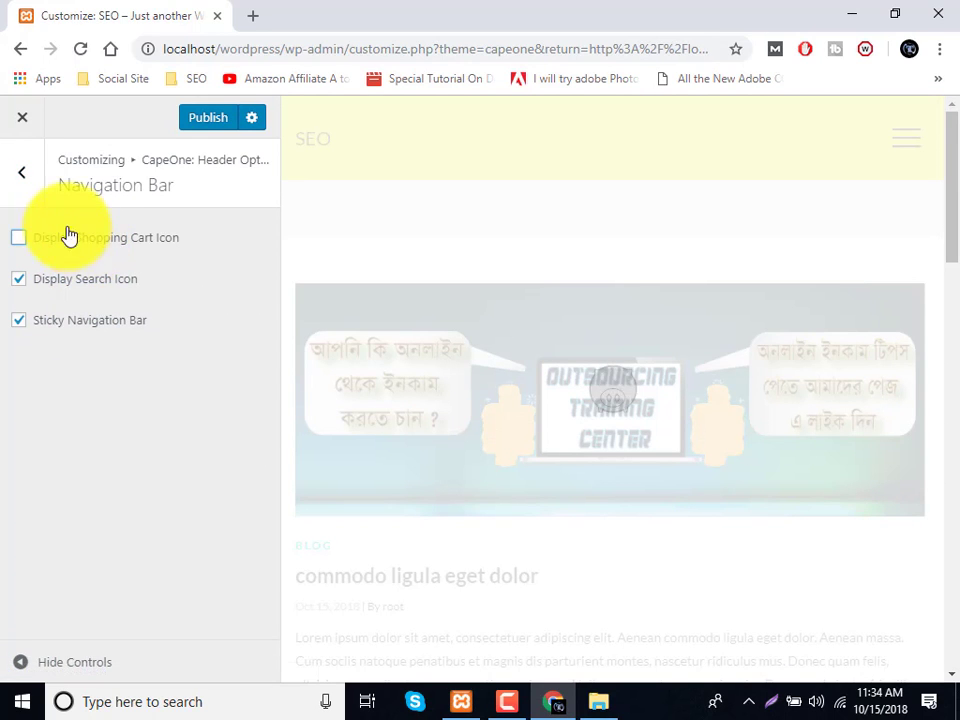
{"action": "left_click", "coordinate": [18, 181]}
Review the Inline Header, Classic Header and Split Header options, including the fields of Split Header's Menu Item 1.
{"action": "left_click", "coordinate": [60, 374]}
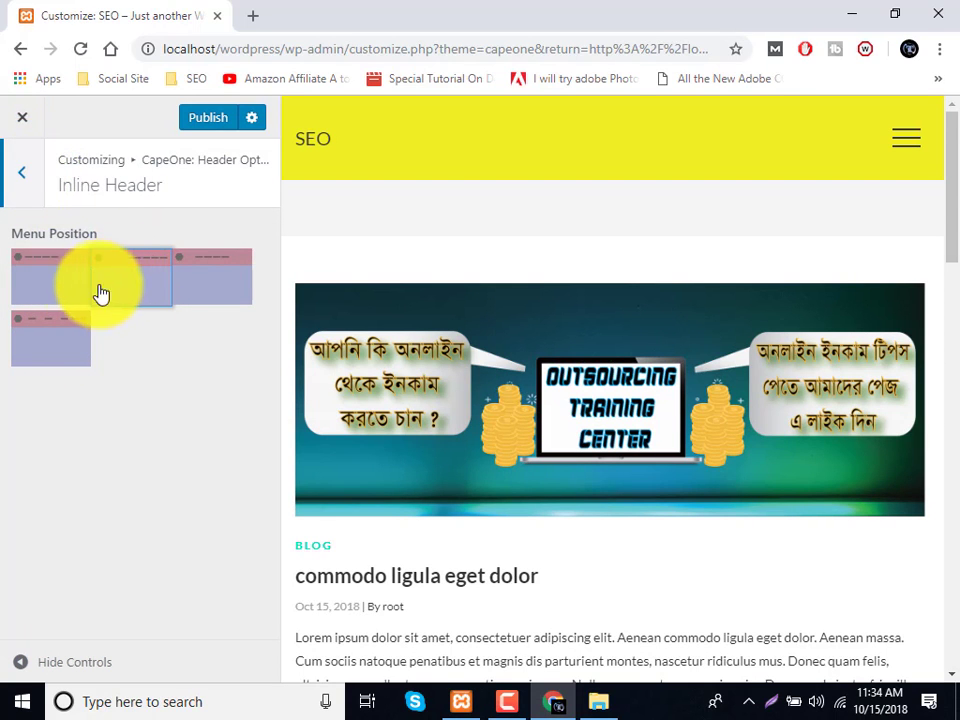
{"action": "left_click", "coordinate": [17, 172]}
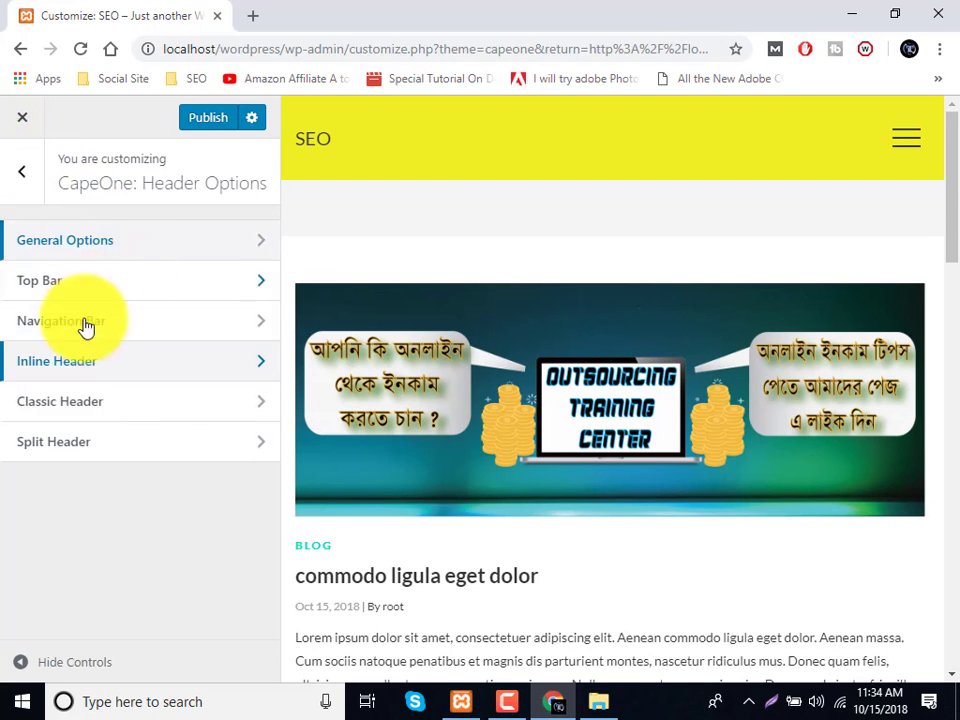
{"action": "left_click", "coordinate": [86, 404]}
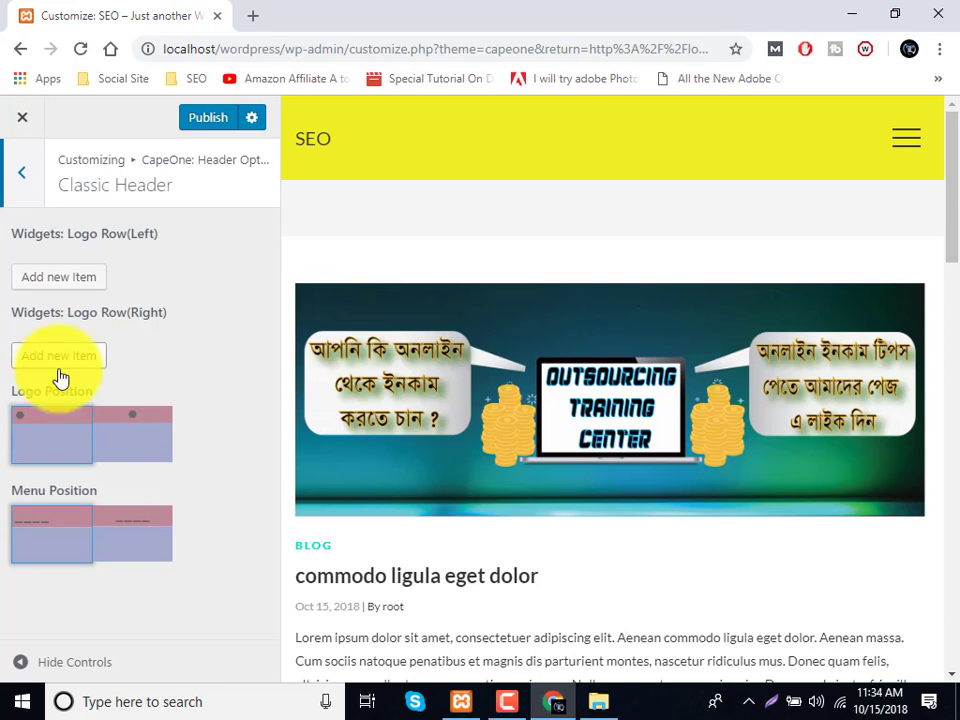
{"action": "left_click", "coordinate": [17, 176]}
{"action": "left_click", "coordinate": [82, 443]}
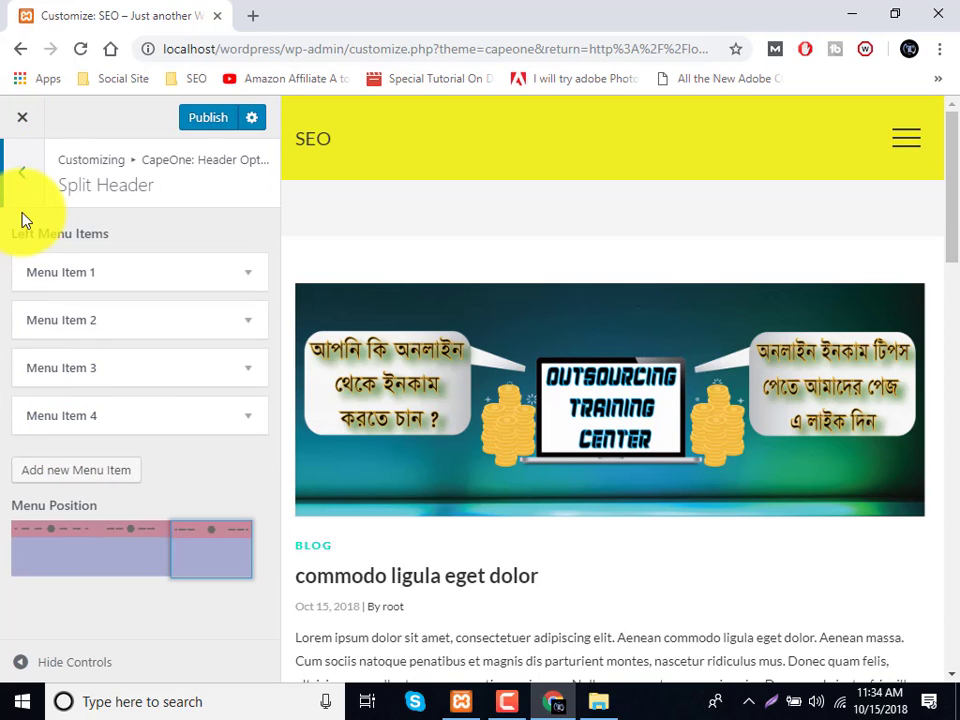
{"action": "left_click", "coordinate": [50, 270]}
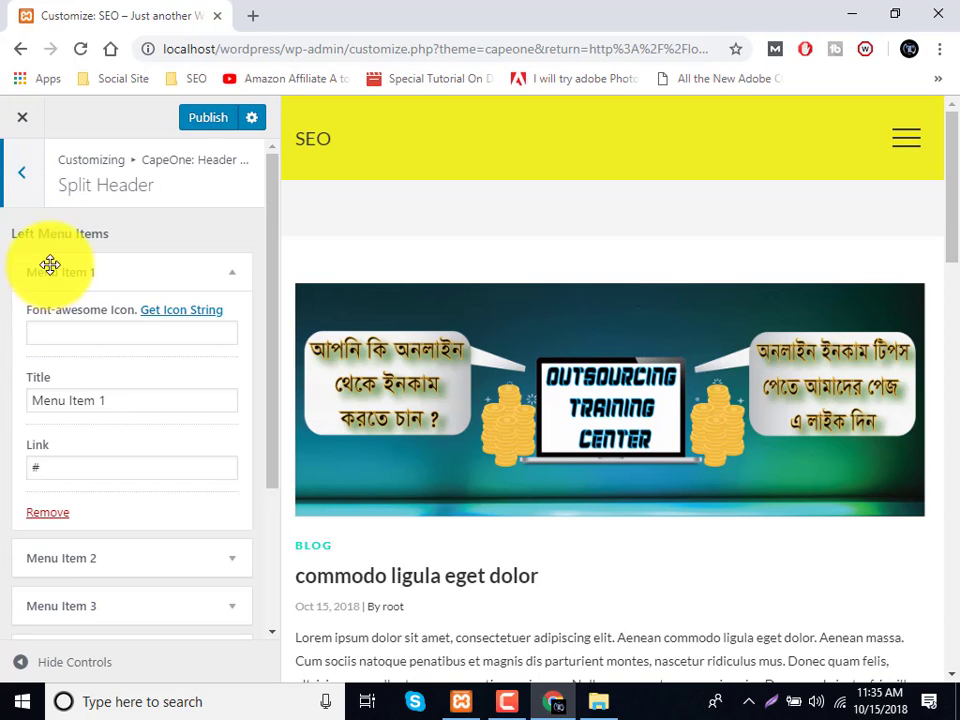
{"action": "left_click", "coordinate": [50, 266]}
{"action": "left_click", "coordinate": [18, 180]}
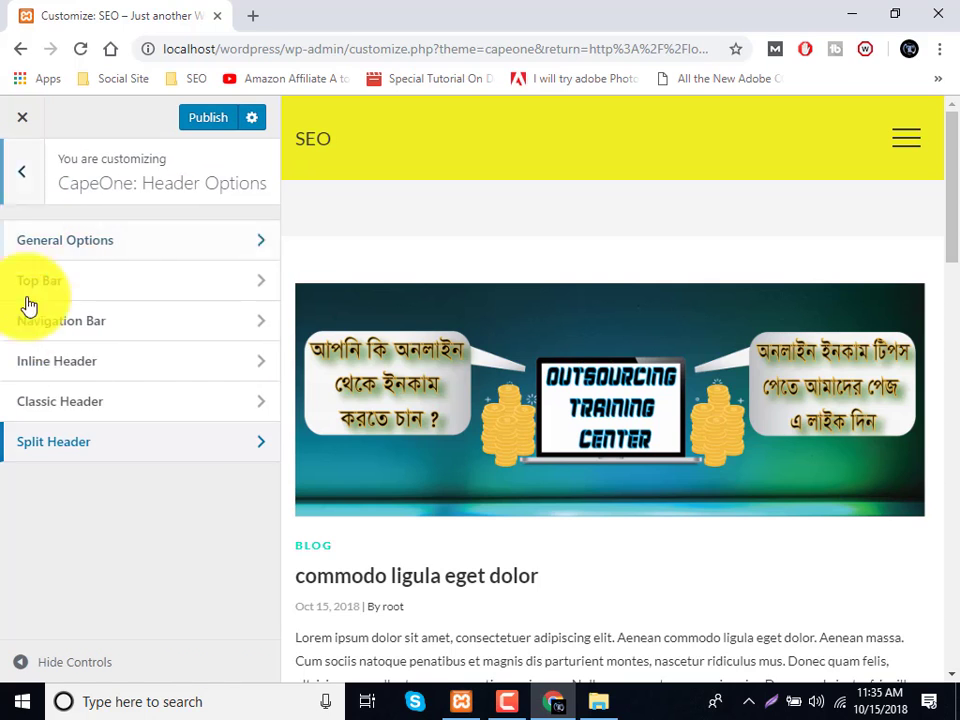
In the Footer Widgets Area of CapeOne's Footer Options, enable Display Footer Widgets and set Footer Columns to 3 Columns.
{"action": "left_click", "coordinate": [22, 178]}
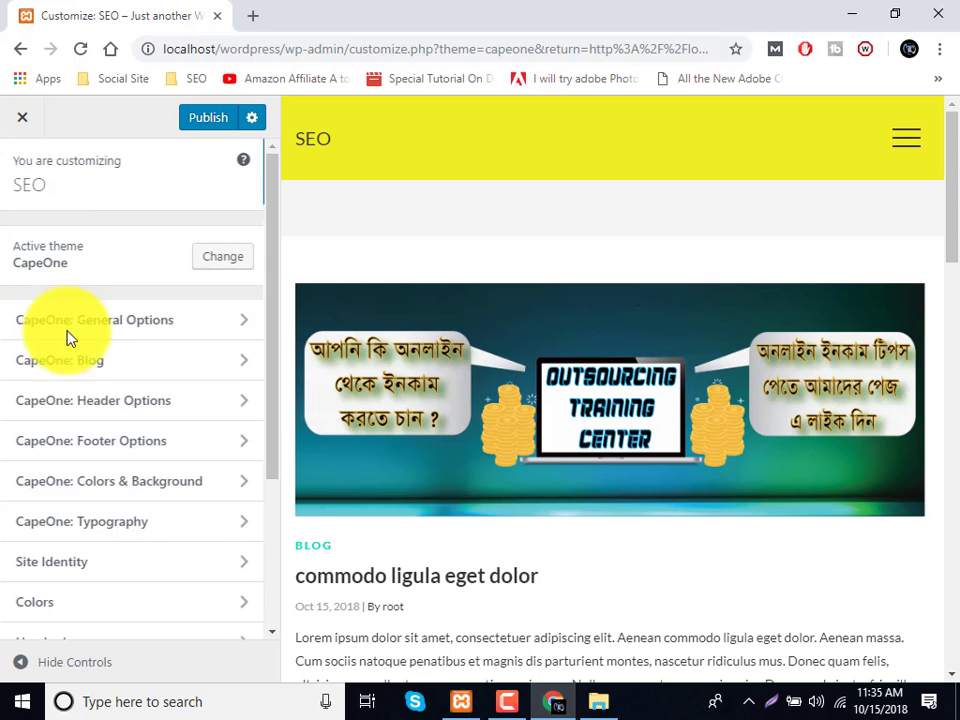
{"action": "left_click", "coordinate": [90, 443]}
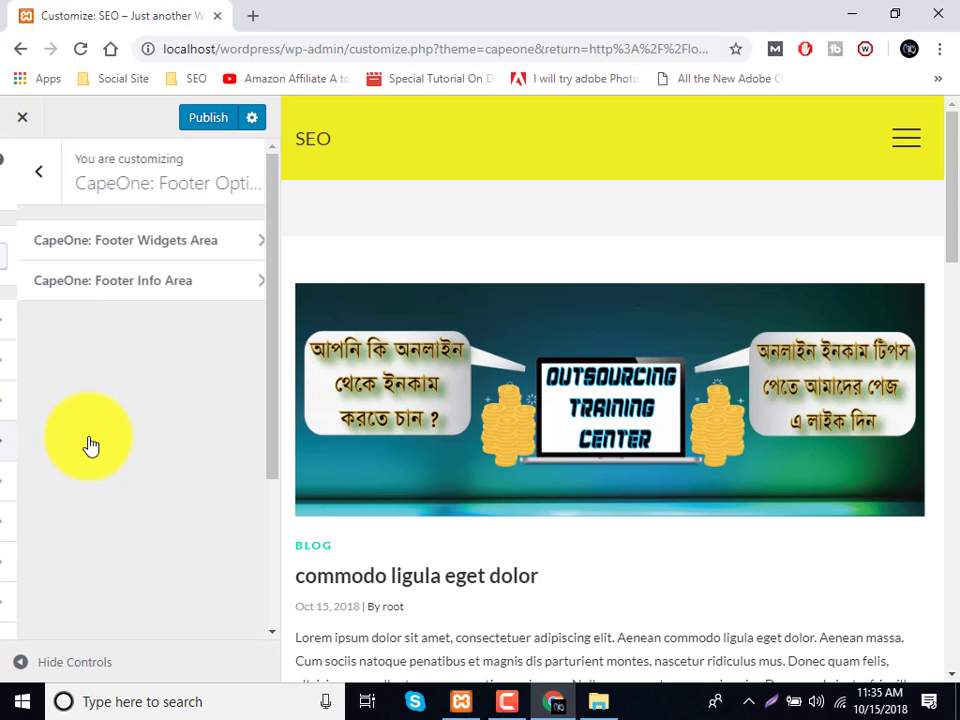
{"action": "left_click", "coordinate": [124, 242]}
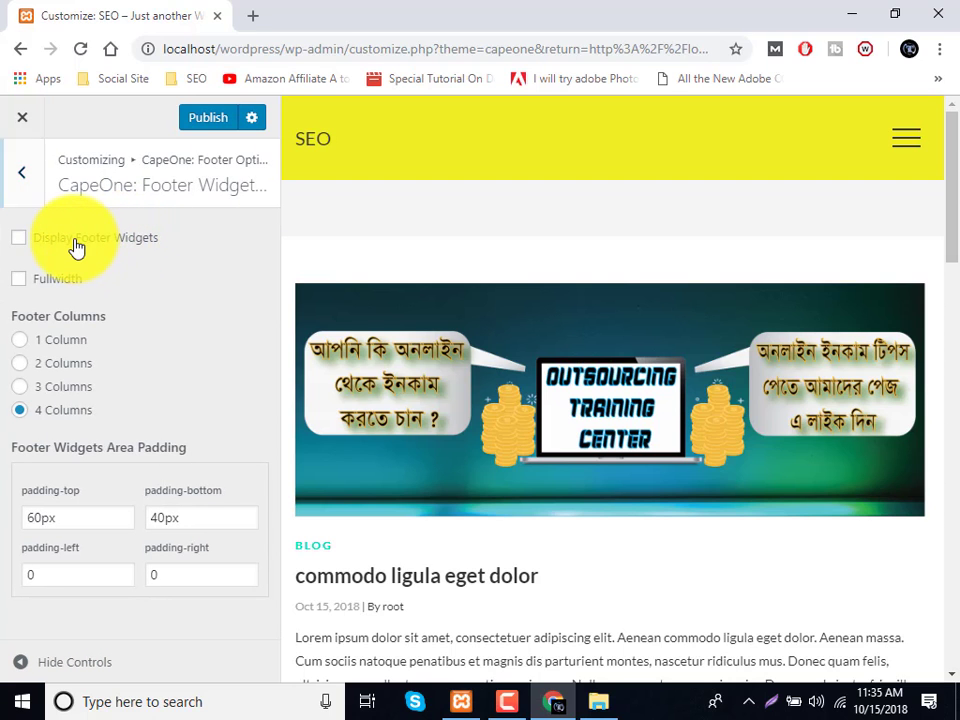
{"action": "left_click", "coordinate": [77, 245]}
{"action": "scroll", "coordinate": [560, 393], "scroll_direction": "down", "scroll_amount": 10}
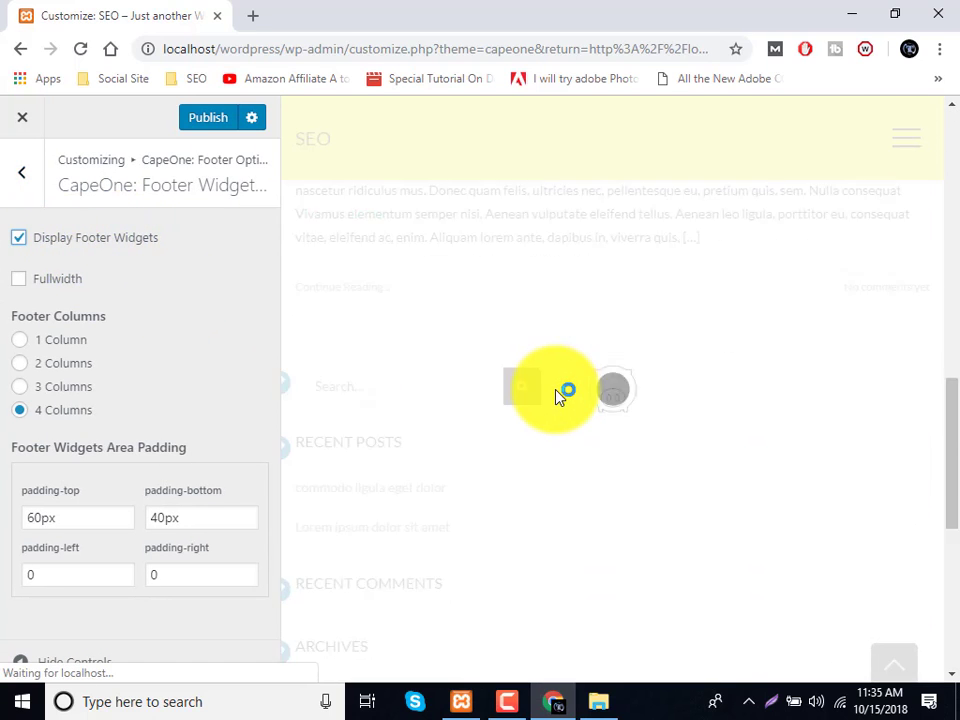
{"action": "scroll", "coordinate": [556, 392], "scroll_direction": "down", "scroll_amount": 4}
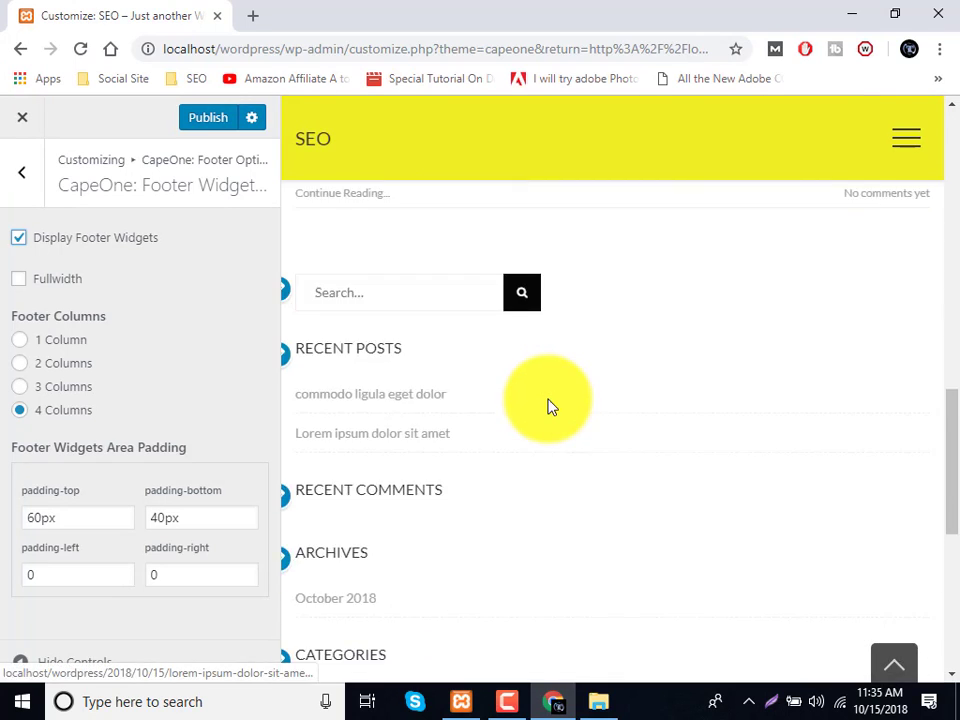
{"action": "scroll", "coordinate": [548, 407], "scroll_direction": "down", "scroll_amount": 5}
{"action": "scroll", "coordinate": [546, 407], "scroll_direction": "up", "scroll_amount": 3}
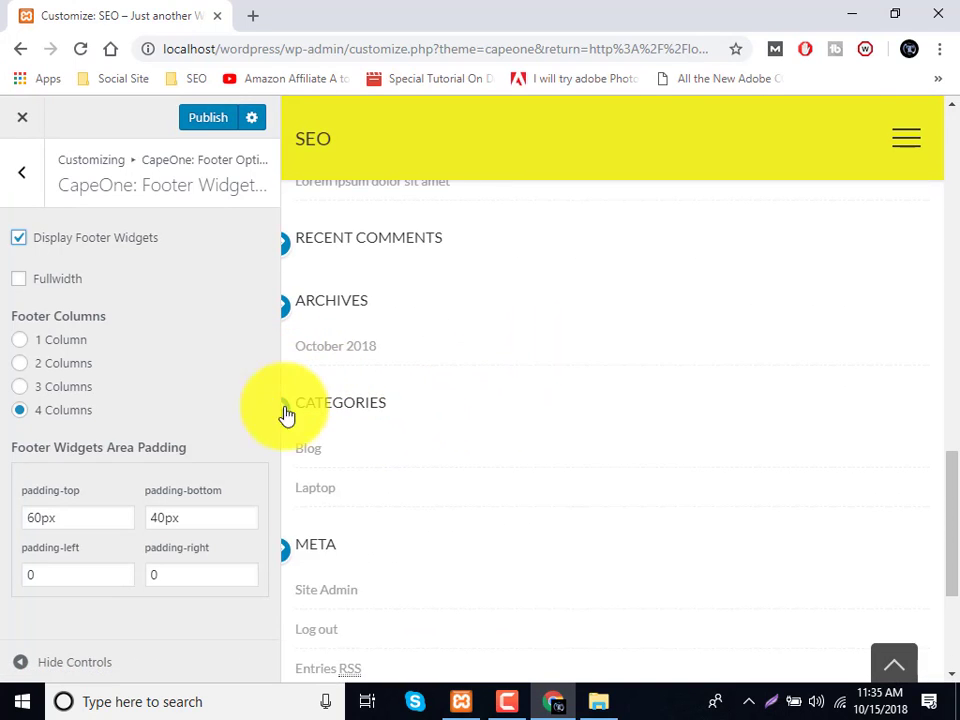
{"action": "left_click", "coordinate": [60, 394]}
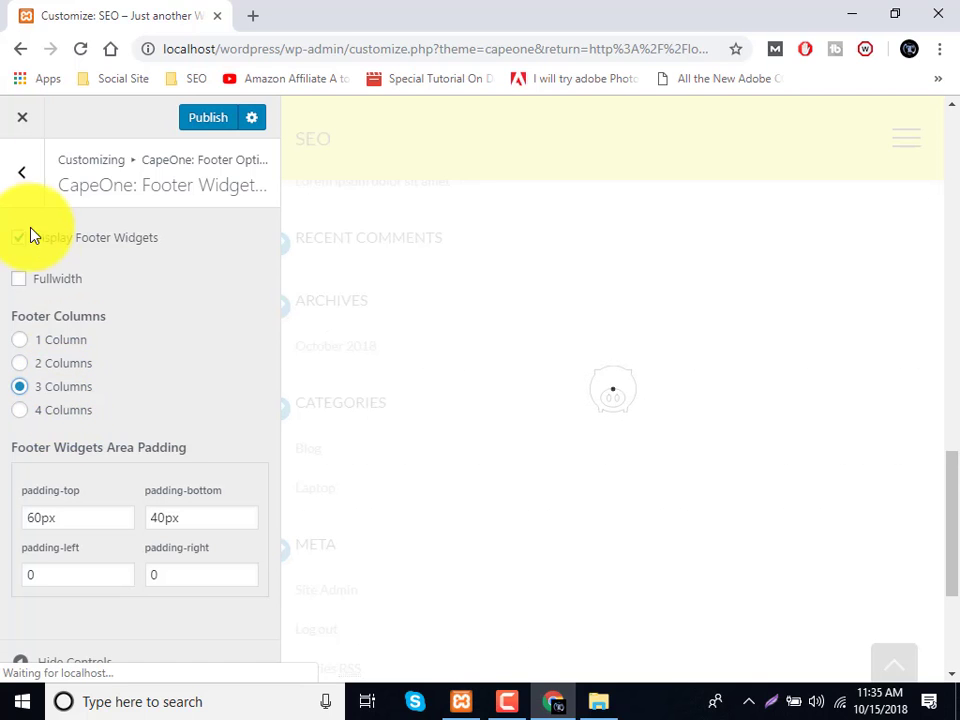
{"action": "left_click", "coordinate": [21, 176]}
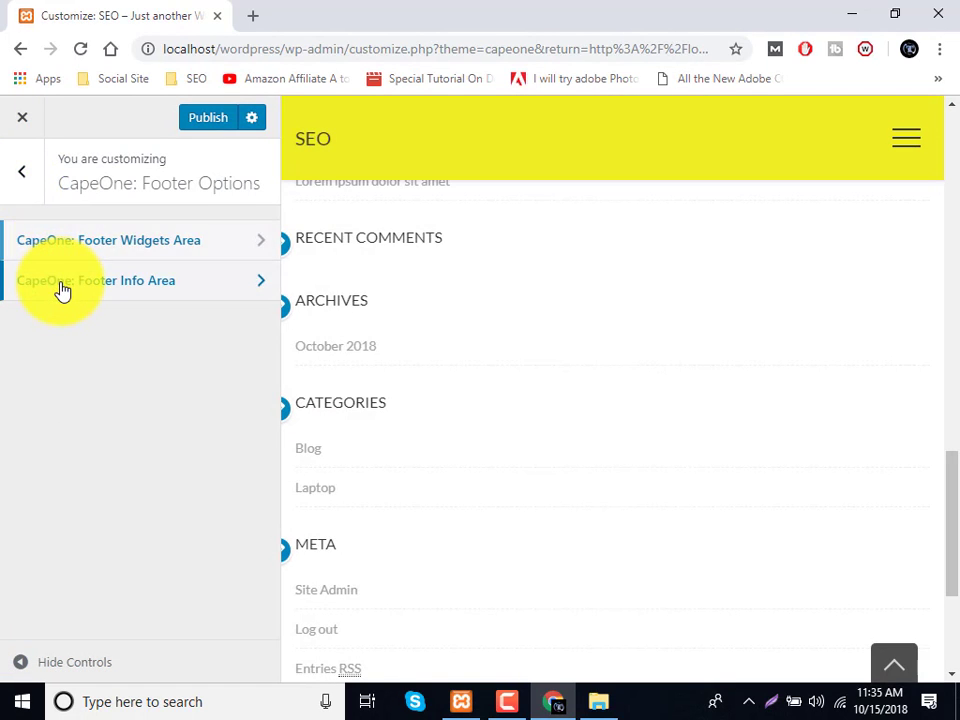
Set the Footer Info Area layout to Center and check the footer in the preview.
{"action": "left_click", "coordinate": [62, 290]}
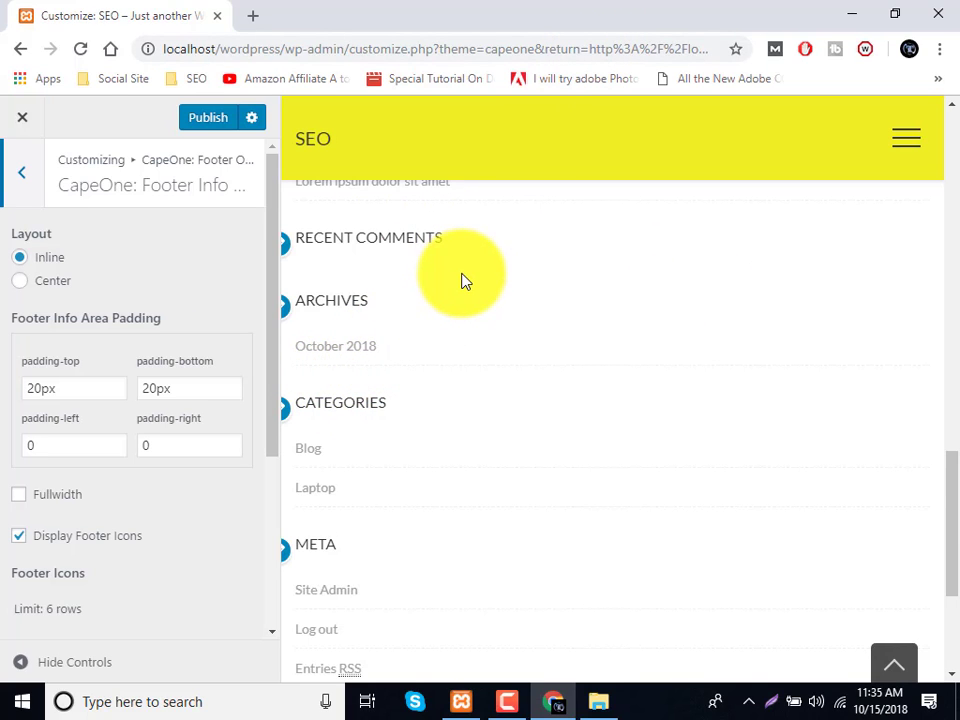
{"action": "scroll", "coordinate": [458, 277], "scroll_direction": "up", "scroll_amount": 5}
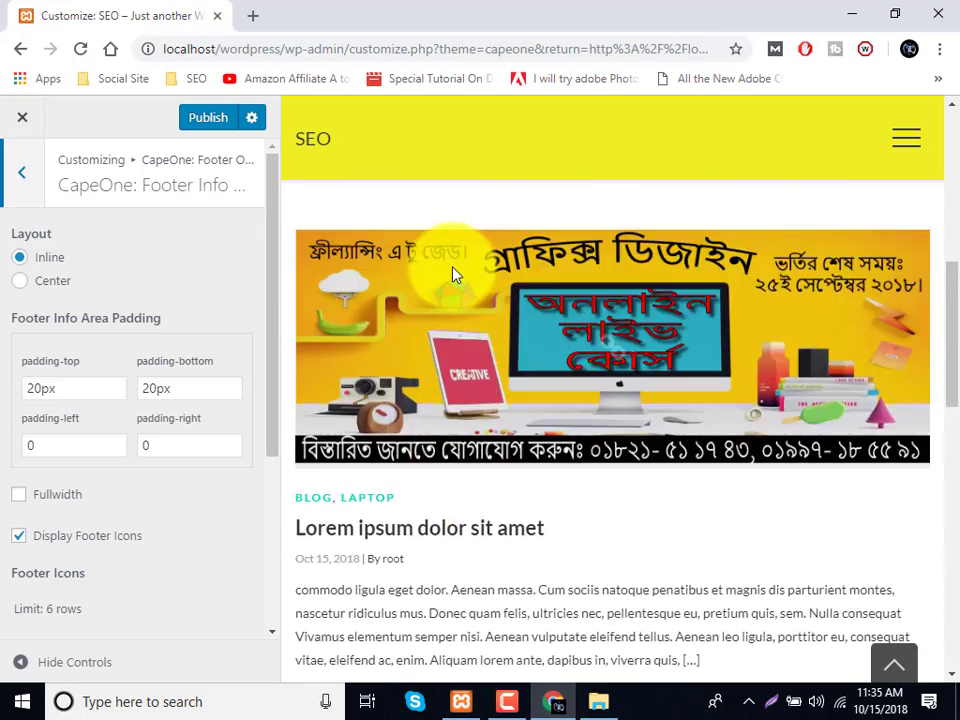
{"action": "scroll", "coordinate": [453, 275], "scroll_direction": "up", "scroll_amount": 4}
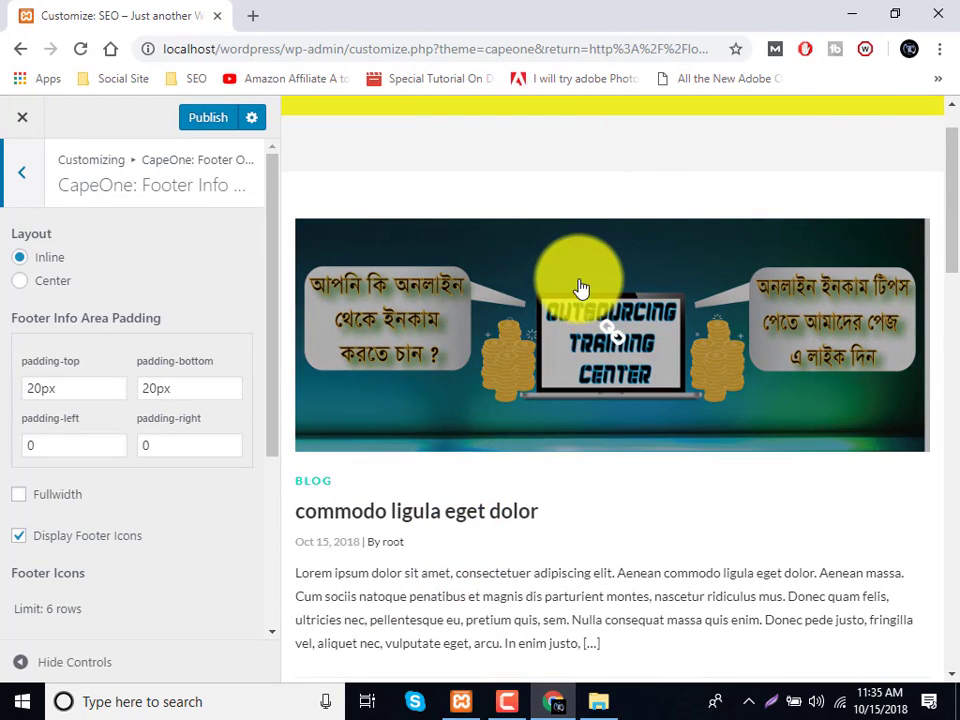
{"action": "left_click", "coordinate": [20, 283]}
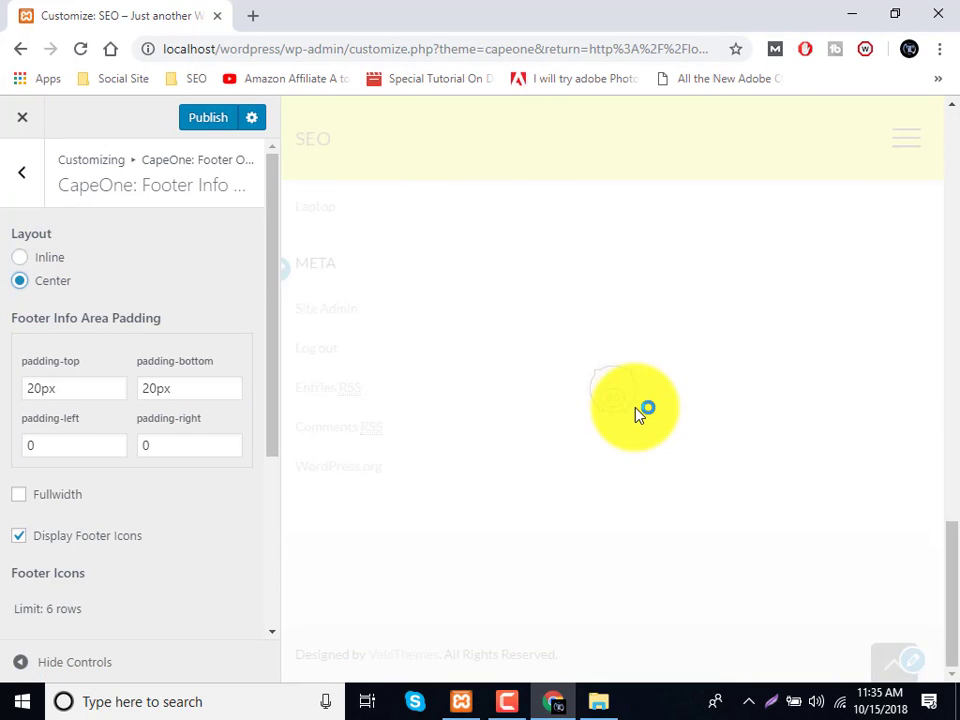
{"action": "scroll", "coordinate": [632, 415], "scroll_direction": "down", "scroll_amount": 10}
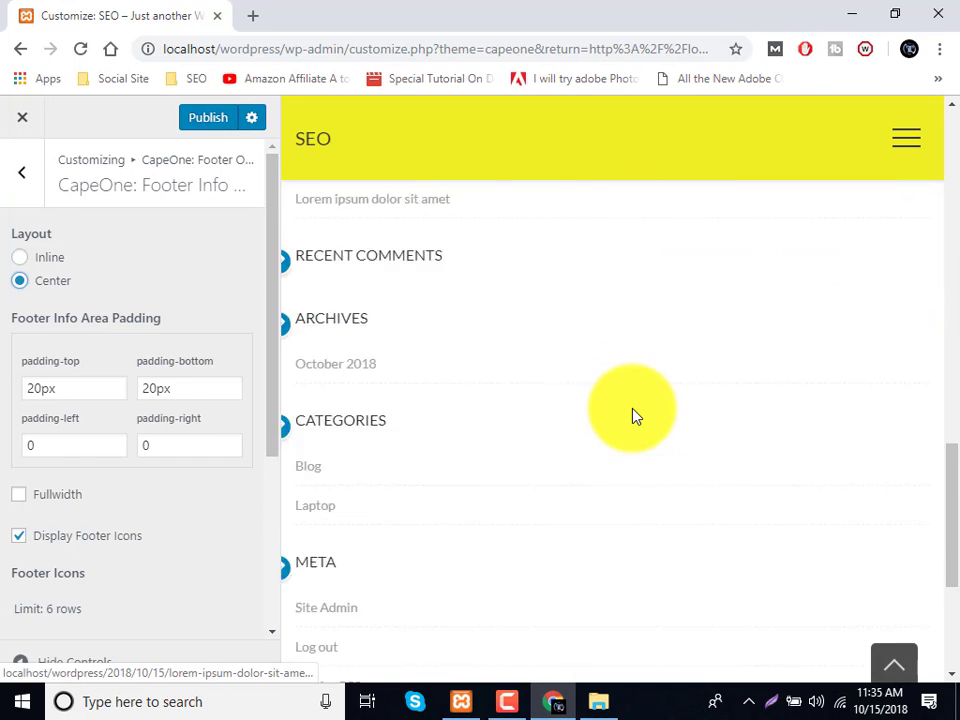
{"action": "scroll", "coordinate": [632, 415], "scroll_direction": "down", "scroll_amount": 2}
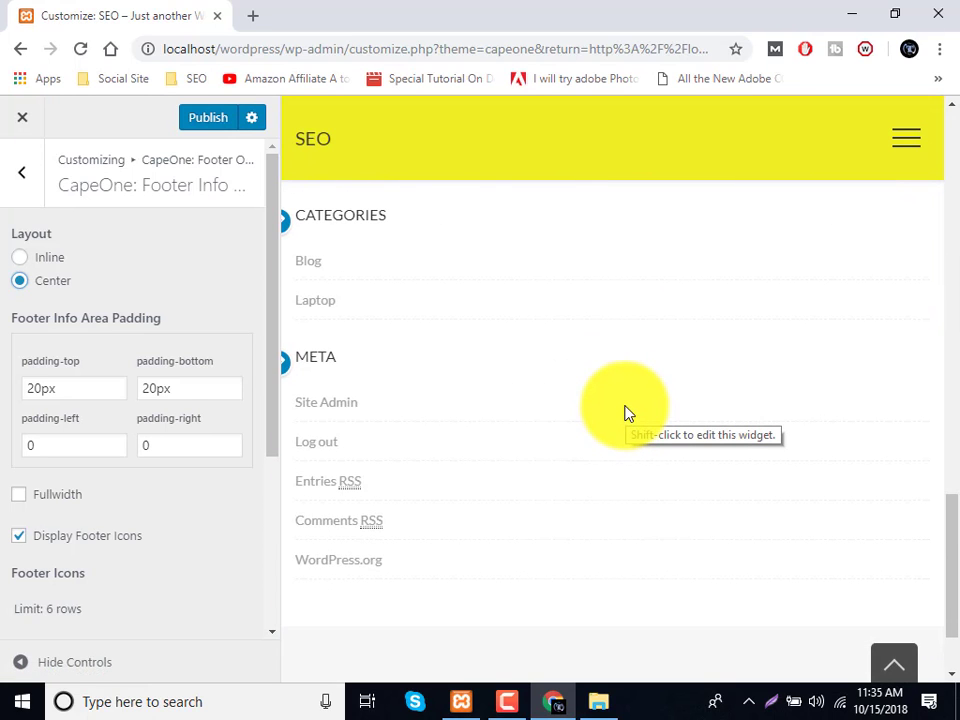
{"action": "scroll", "coordinate": [616, 413], "scroll_direction": "down", "scroll_amount": 2}
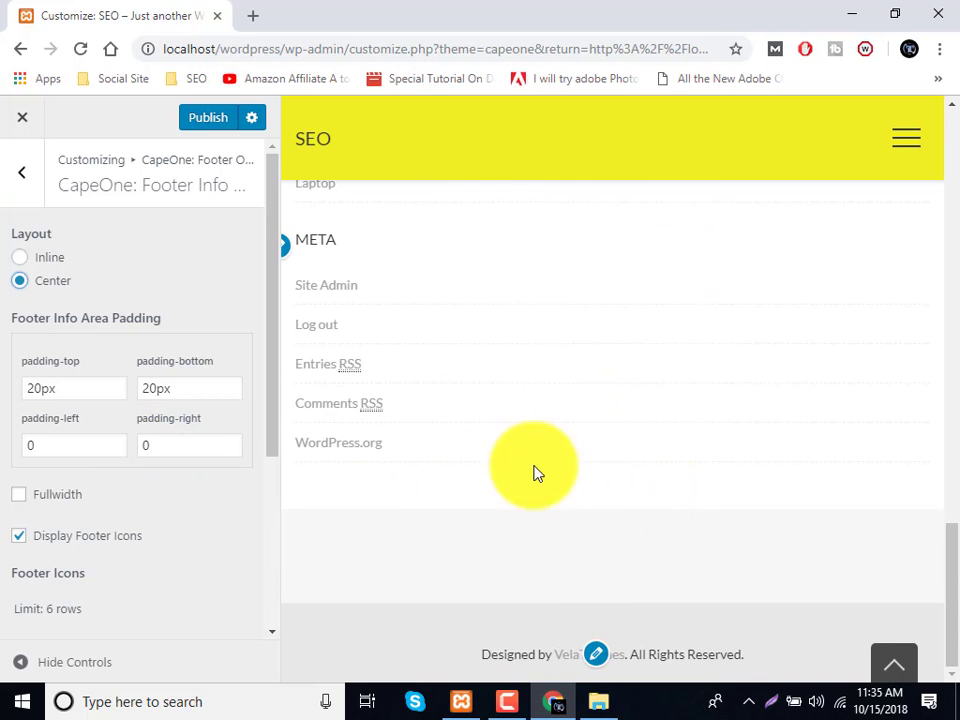
{"action": "scroll", "coordinate": [321, 349], "scroll_direction": "up", "scroll_amount": 2}
Replace the VelaThemes link in the footer's Copyright text with the designer's name and publish the customizations.
{"action": "scroll", "coordinate": [214, 336], "scroll_direction": "down", "scroll_amount": 3}
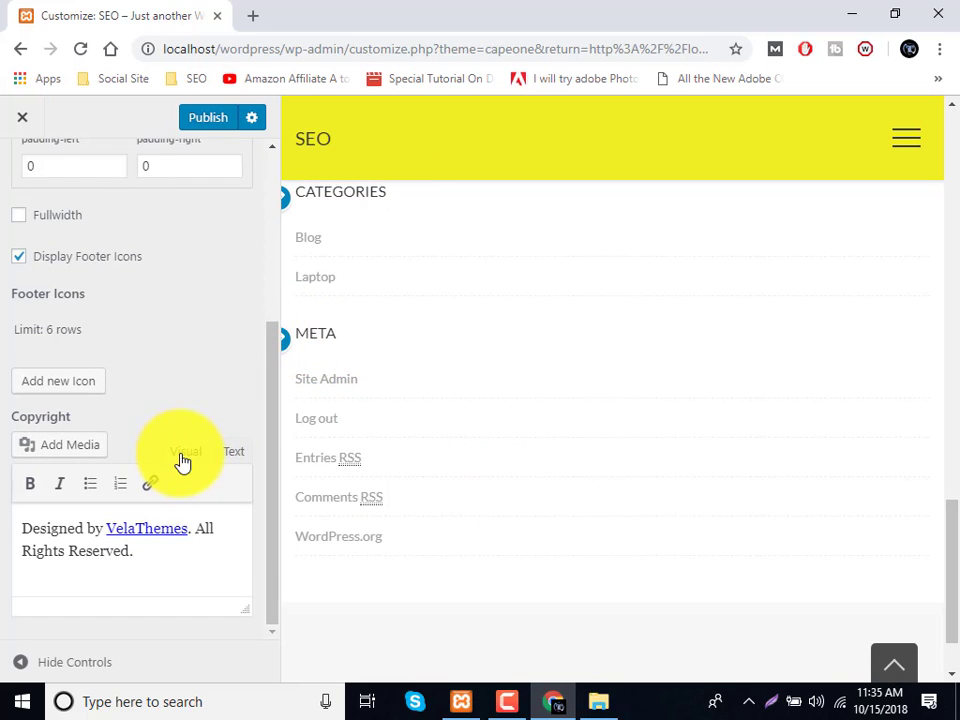
{"action": "scroll", "coordinate": [465, 545], "scroll_direction": "down", "scroll_amount": 2}
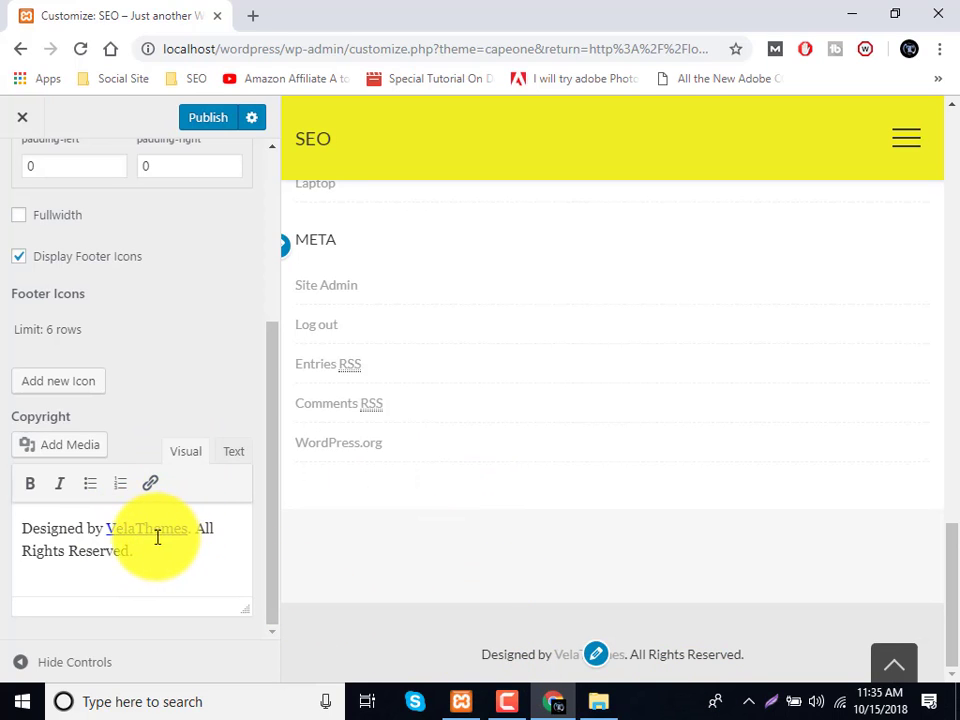
{"action": "left_click_drag", "start_coordinate": [108, 529], "coordinate": [199, 537]}
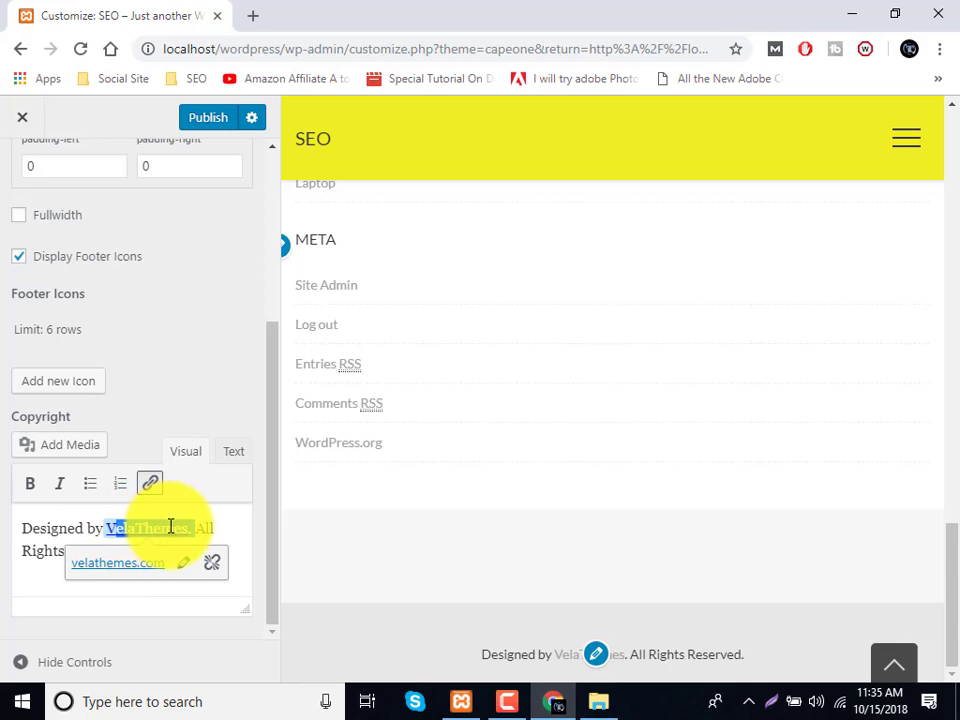
{"action": "left_click", "coordinate": [202, 526]}
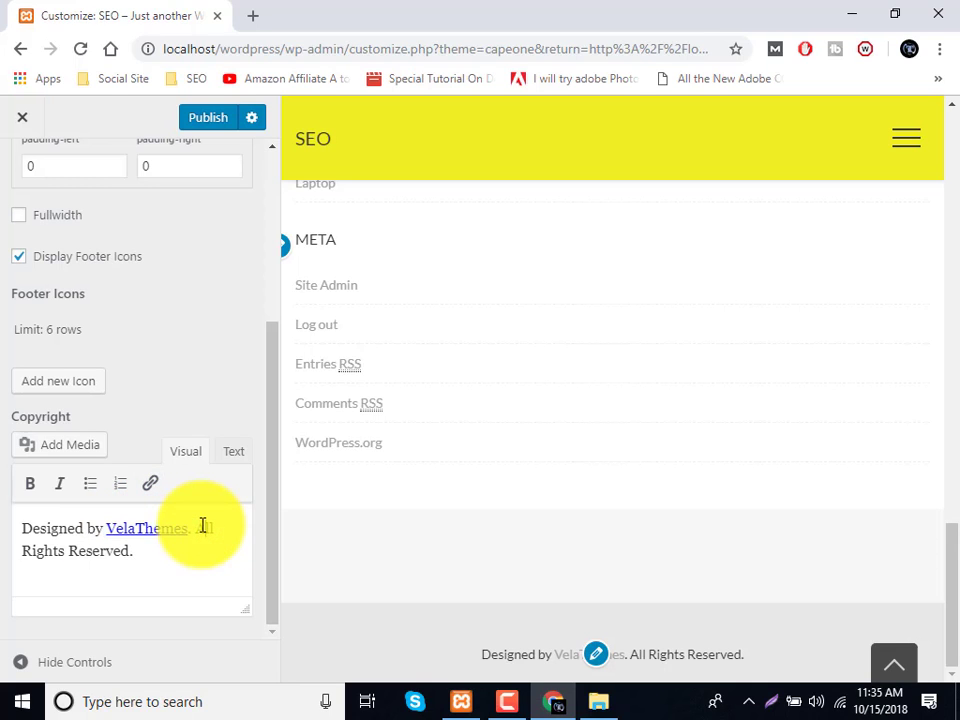
{"action": "left_click_drag", "start_coordinate": [189, 529], "coordinate": [118, 520]}
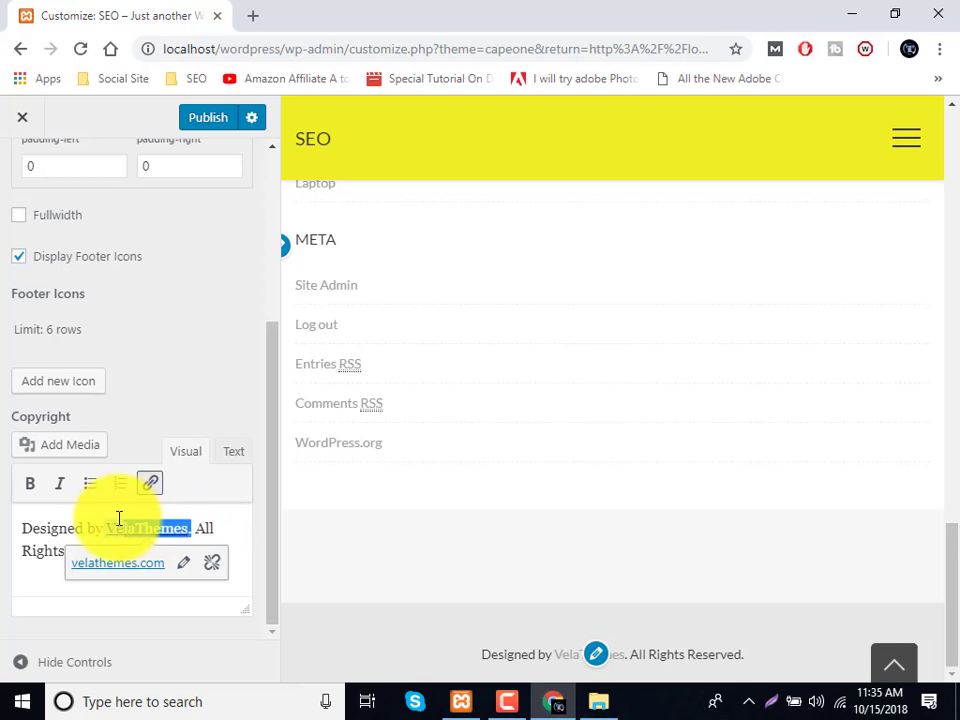
{"action": "type", "text": "nazrul"}
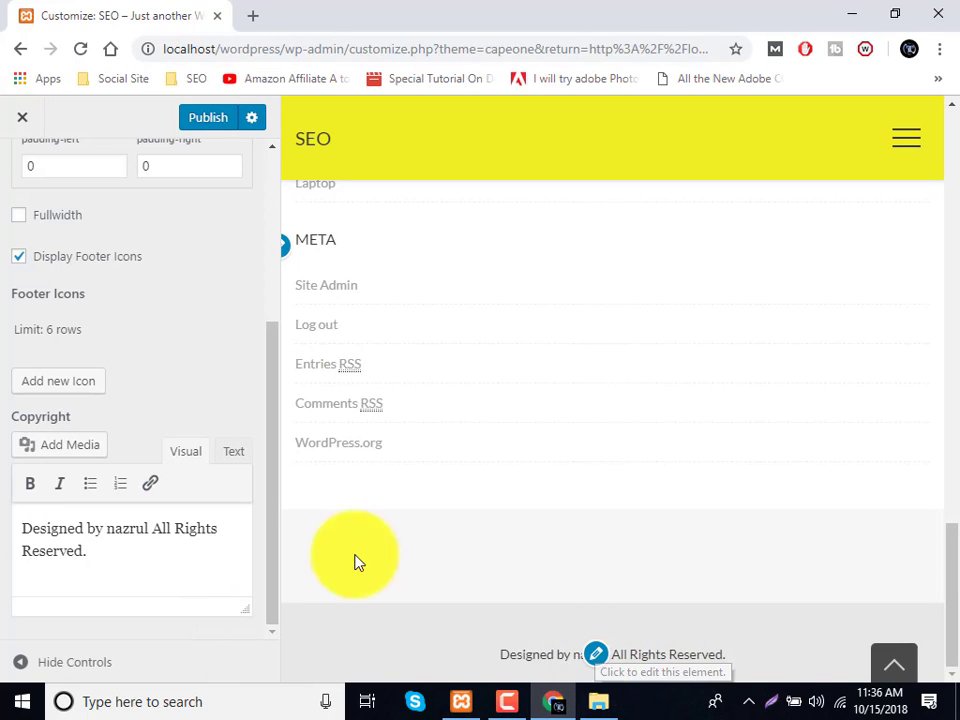
{"action": "left_click", "coordinate": [207, 119]}
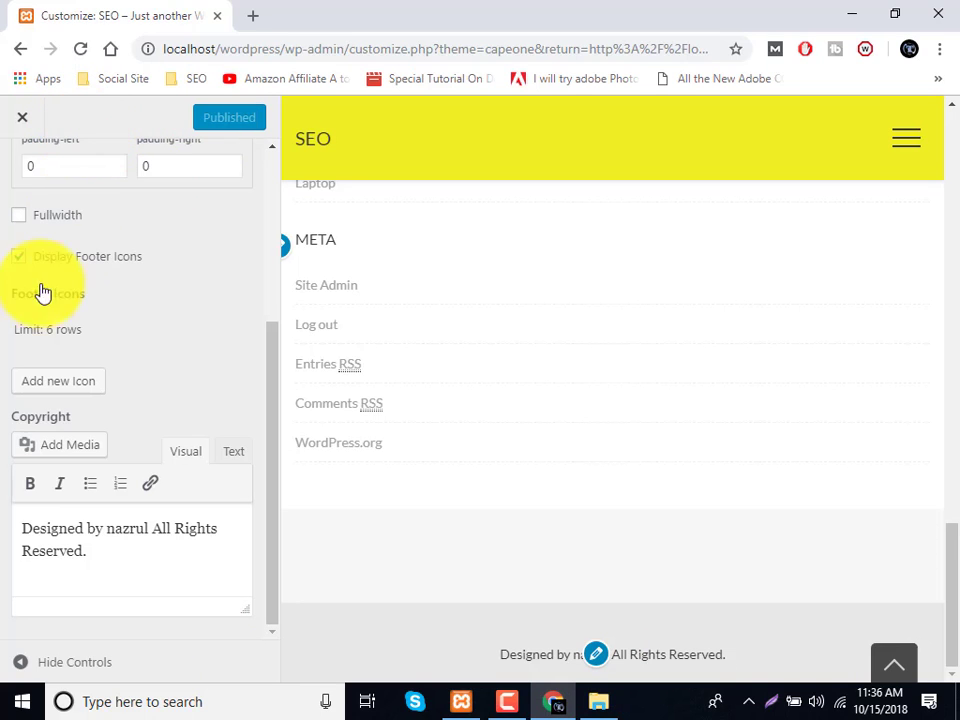
Leave the Footer Options and view the Primary Color setting under Base Colors in CapeOne's Colors & Background options.
{"action": "scroll", "coordinate": [43, 292], "scroll_direction": "up", "scroll_amount": 3}
{"action": "left_click", "coordinate": [7, 174]}
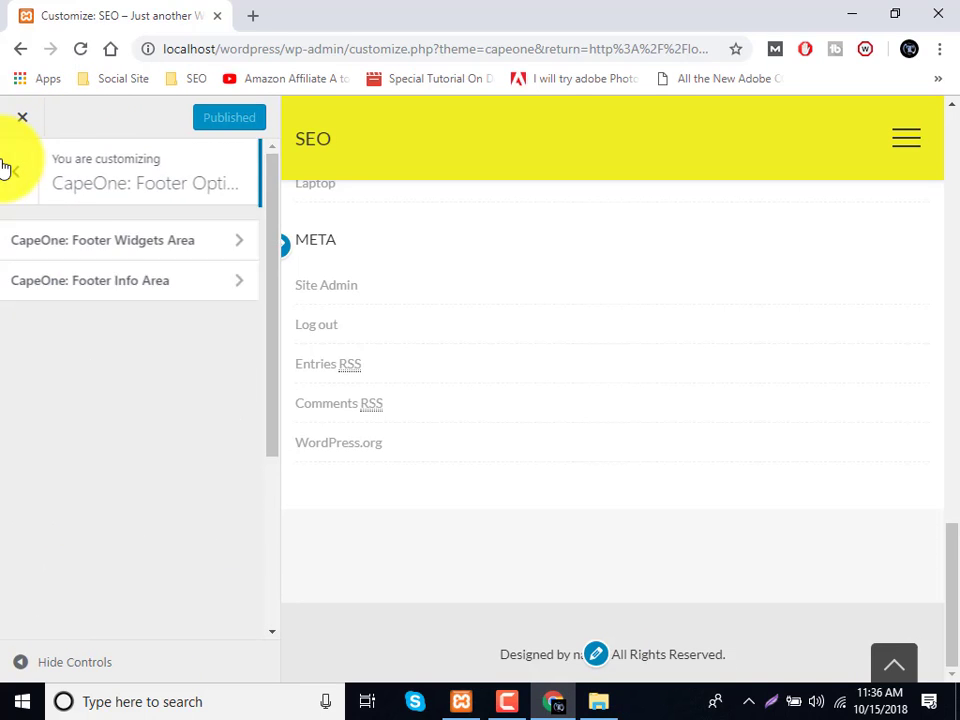
{"action": "left_click", "coordinate": [11, 176]}
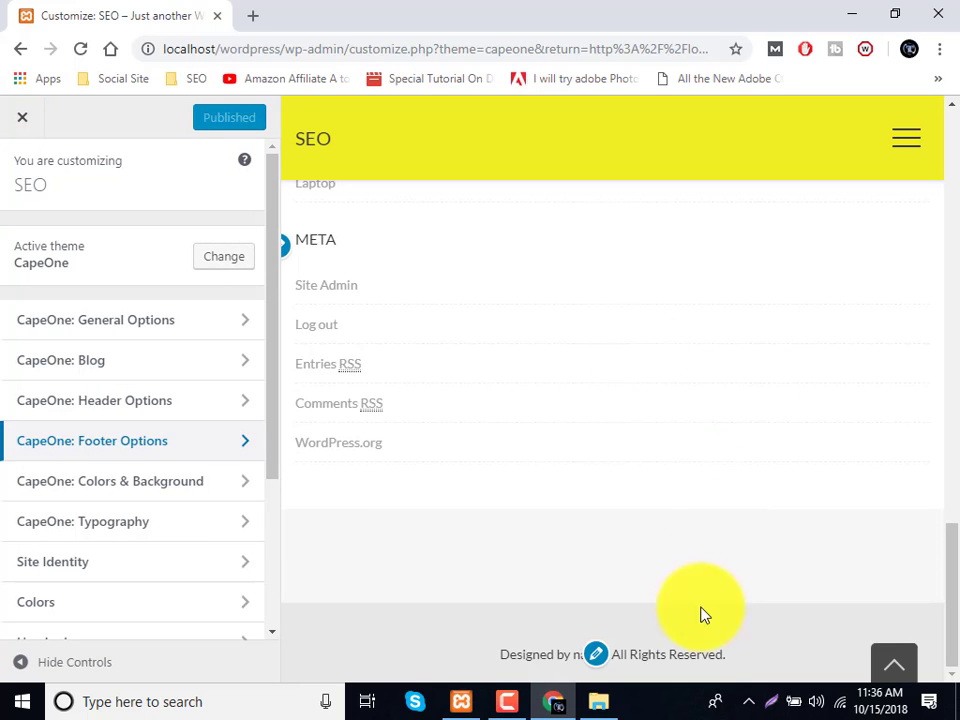
{"action": "left_click", "coordinate": [106, 492]}
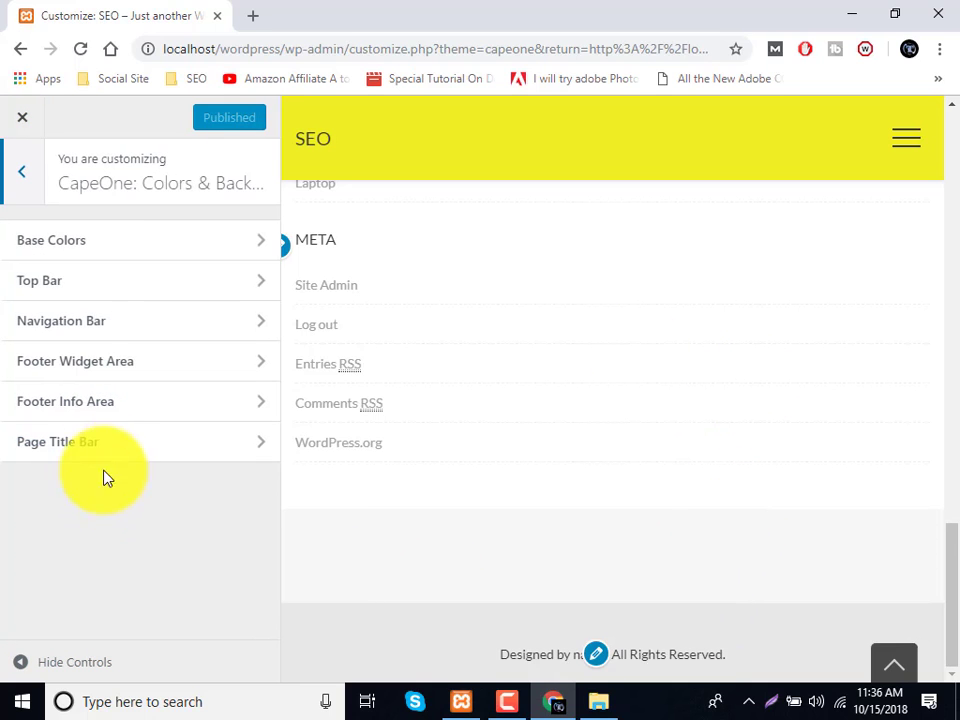
{"action": "left_click", "coordinate": [90, 261]}
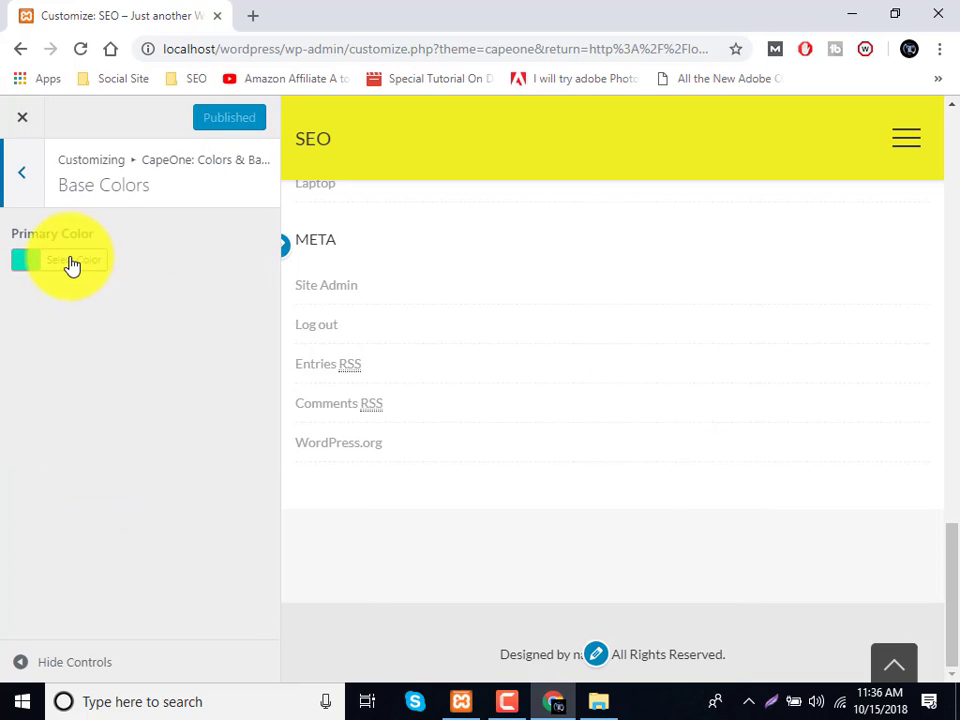
{"action": "left_click", "coordinate": [14, 186]}
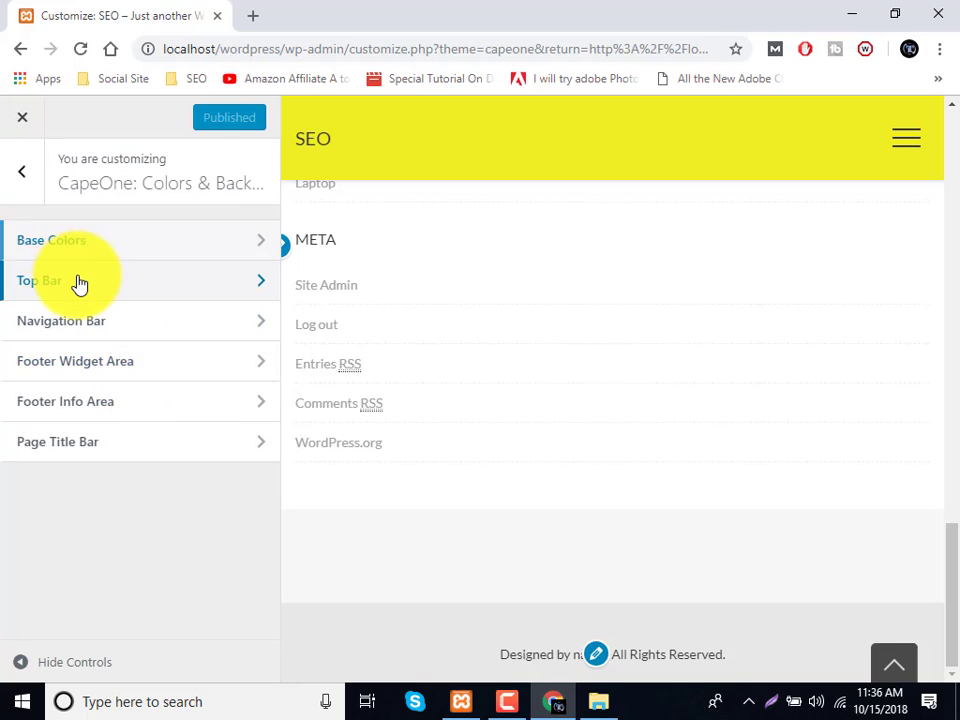
Set the Top Bar Background Color to purple #8224e3 and check the page preview.
{"action": "left_click", "coordinate": [80, 283]}
{"action": "left_click", "coordinate": [78, 262]}
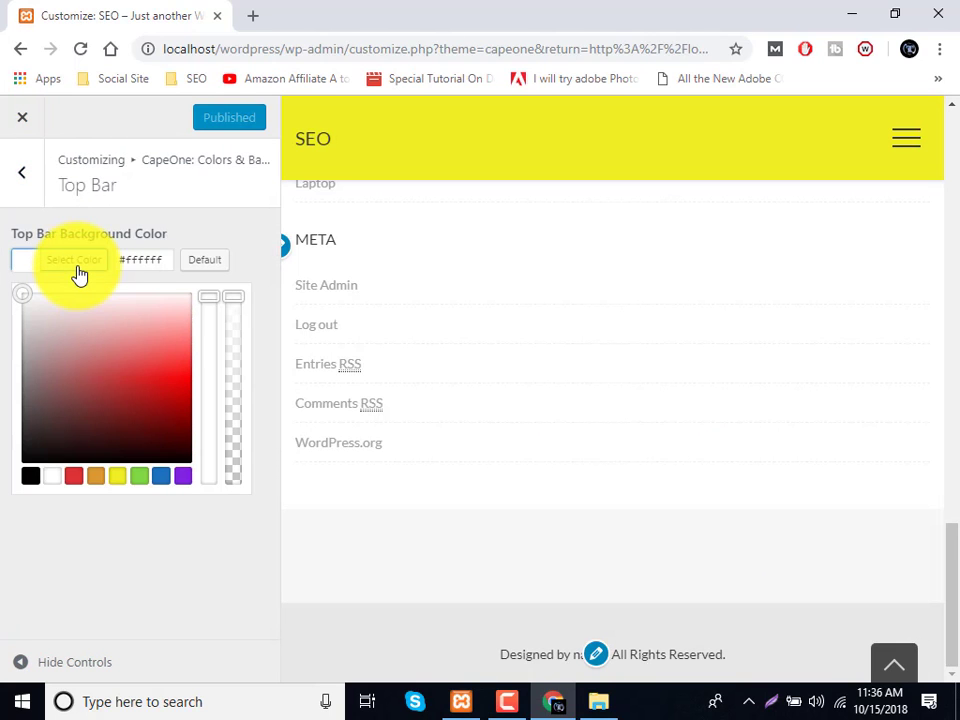
{"action": "left_click", "coordinate": [106, 260]}
{"action": "scroll", "coordinate": [506, 276], "scroll_direction": "up", "scroll_amount": 15}
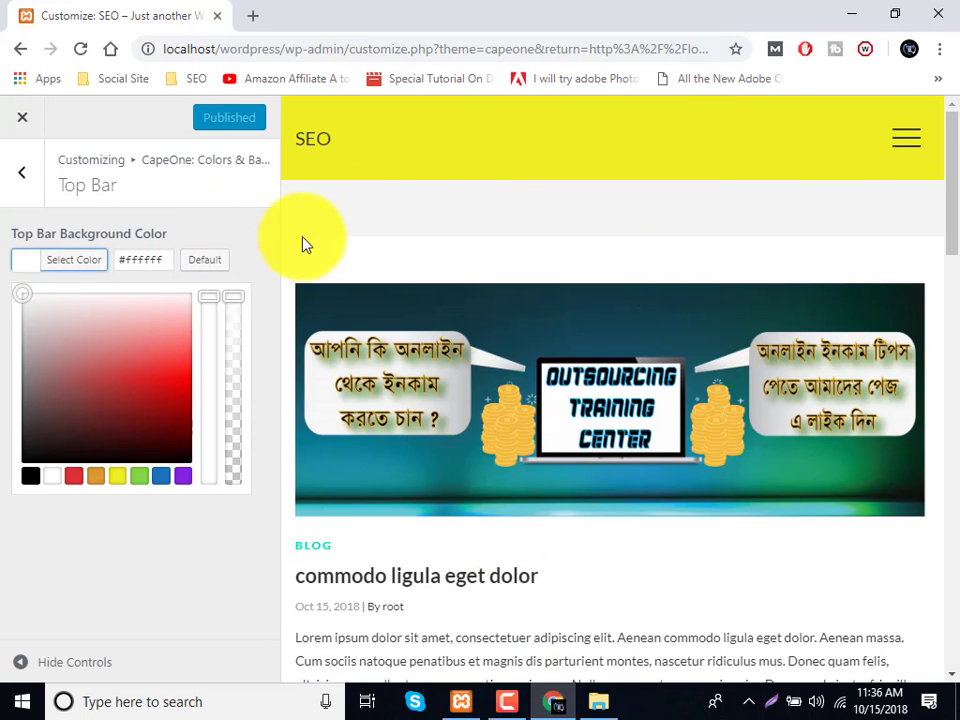
{"action": "left_click", "coordinate": [100, 388]}
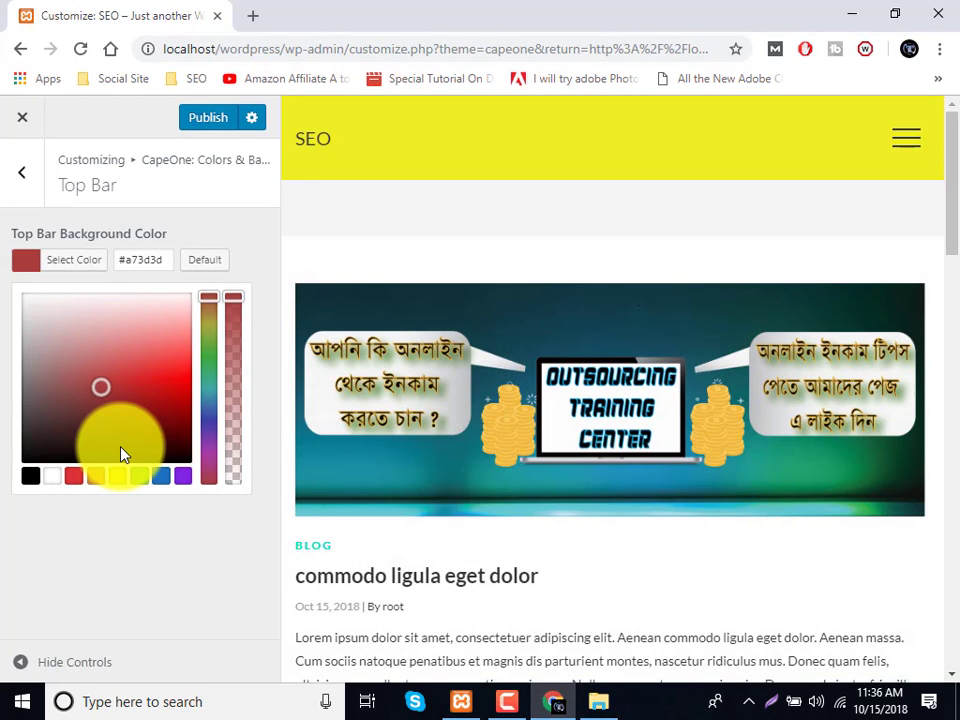
{"action": "left_click", "coordinate": [152, 442]}
{"action": "left_click", "coordinate": [183, 476]}
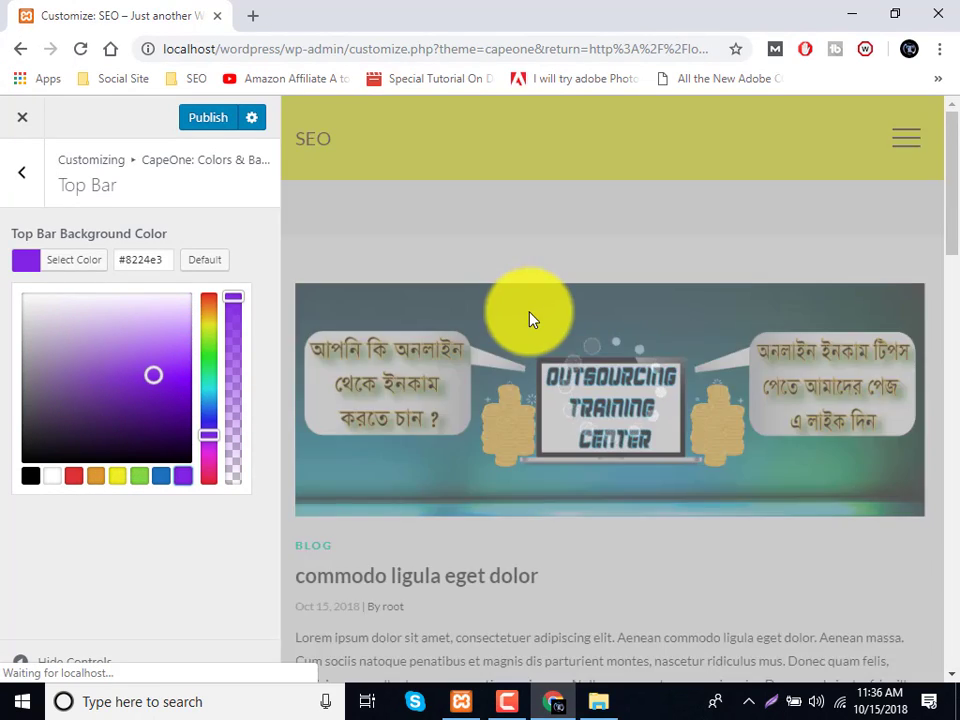
{"action": "scroll", "coordinate": [532, 318], "scroll_direction": "down", "scroll_amount": 15}
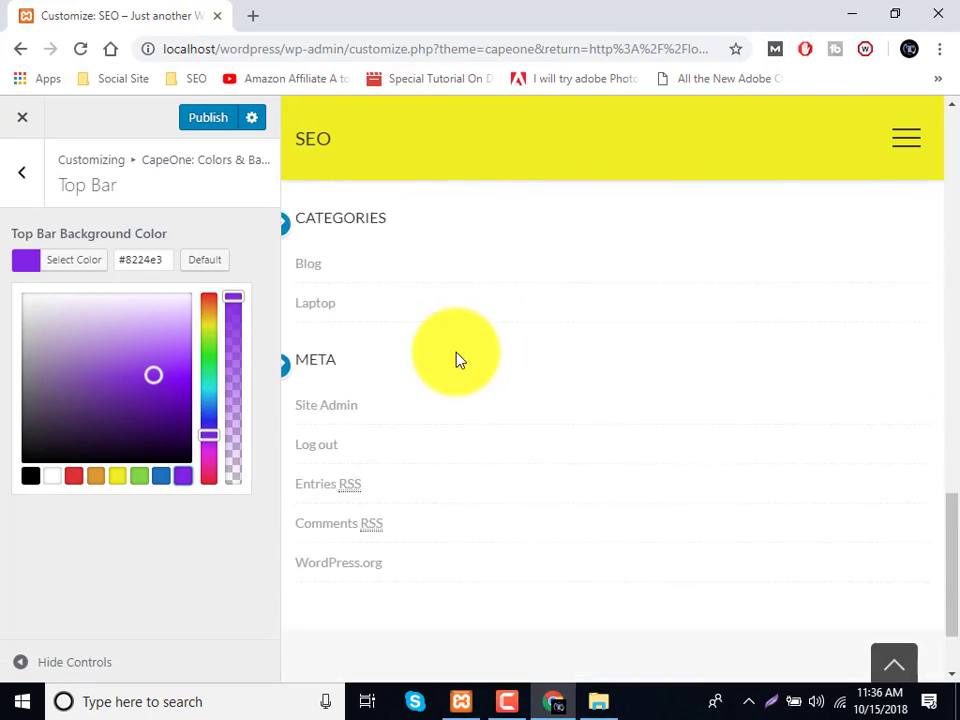
{"action": "scroll", "coordinate": [458, 360], "scroll_direction": "up", "scroll_amount": 10}
{"action": "left_click", "coordinate": [21, 200]}
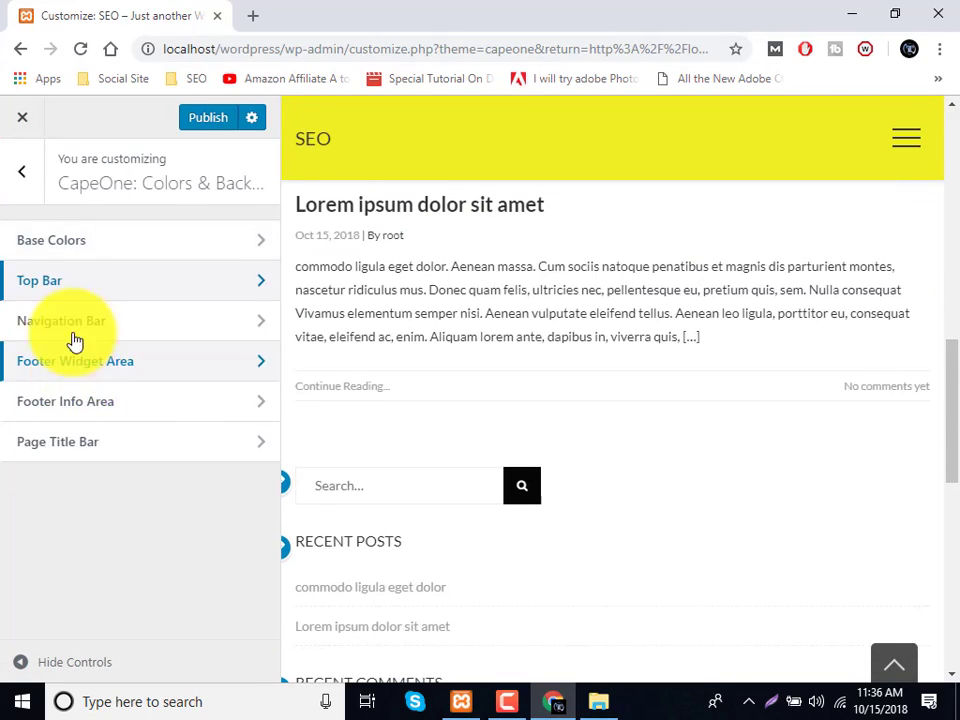
Review the Navigation Bar and Footer Widget Area background settings under CapeOne: Colors & Background.
{"action": "left_click", "coordinate": [64, 321]}
{"action": "left_click", "coordinate": [14, 192]}
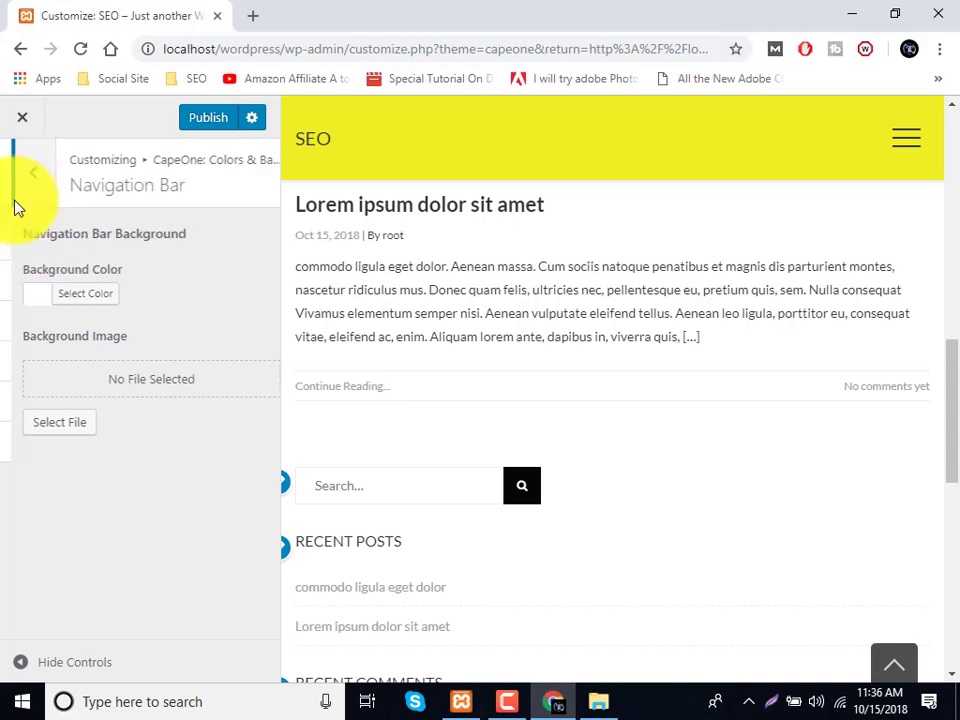
{"action": "left_click", "coordinate": [94, 358]}
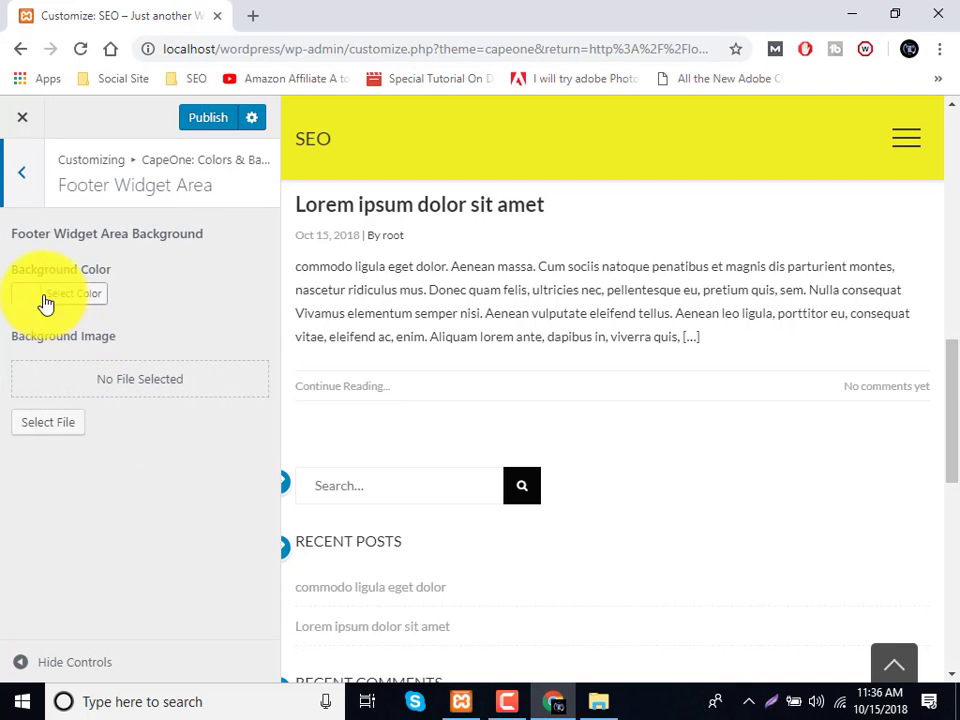
{"action": "left_click", "coordinate": [24, 190]}
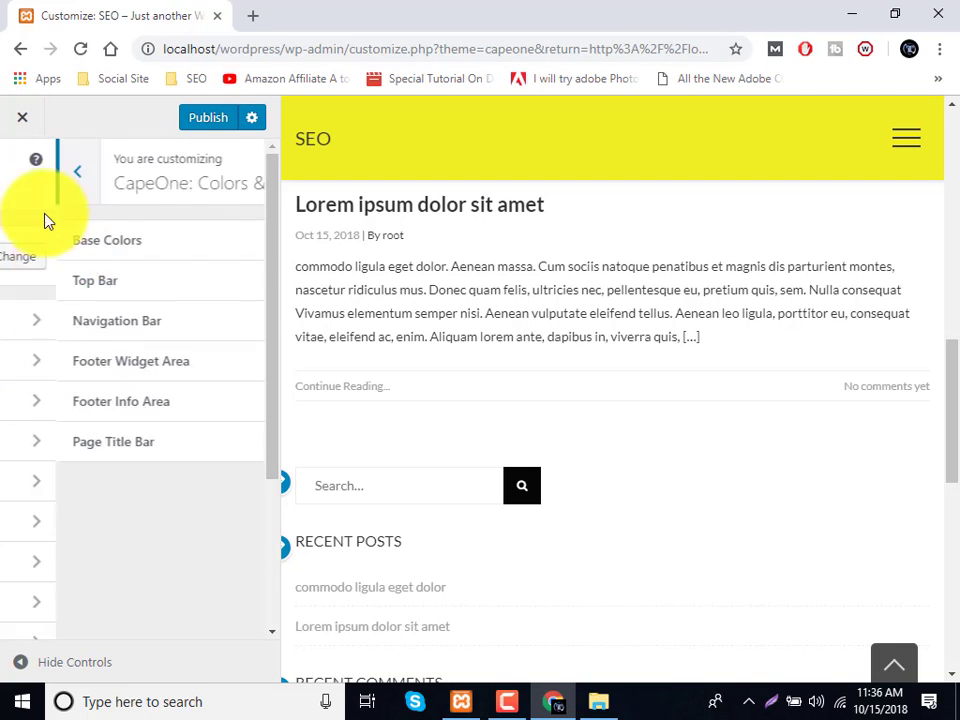
Examine the Base Typography settings under CapeOne: Typography, including the available body font families.
{"action": "left_click", "coordinate": [135, 522]}
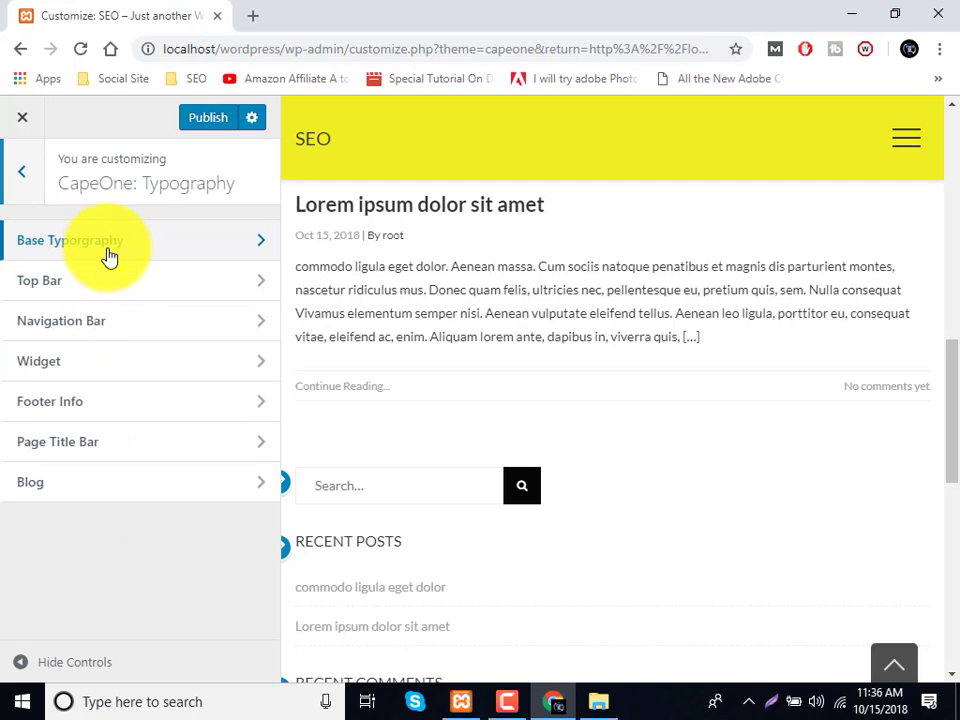
{"action": "left_click", "coordinate": [221, 250]}
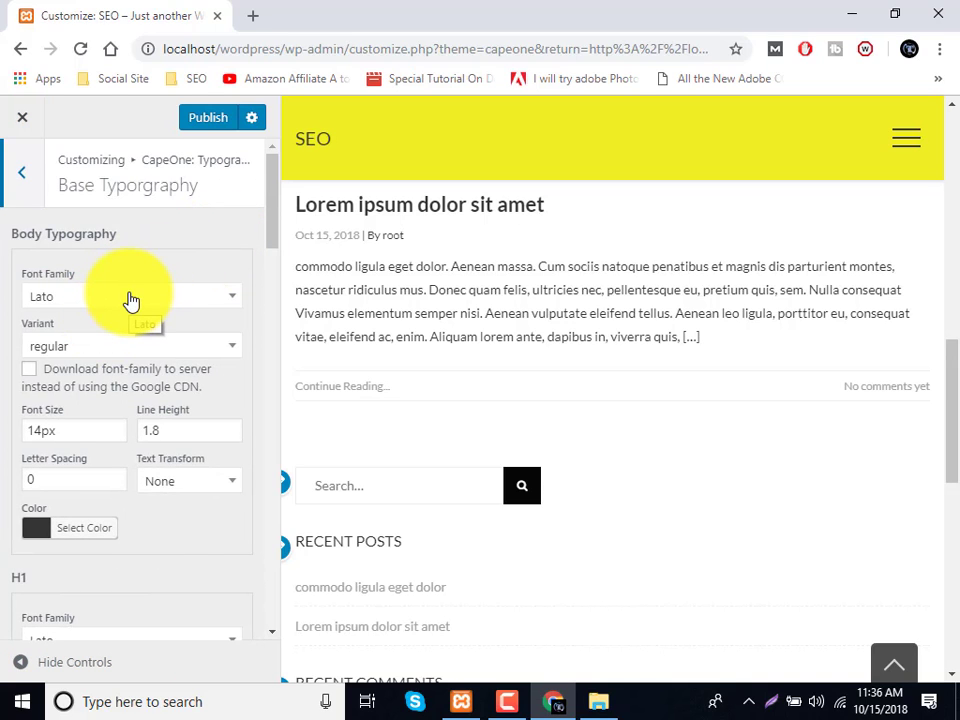
{"action": "left_click", "coordinate": [130, 300]}
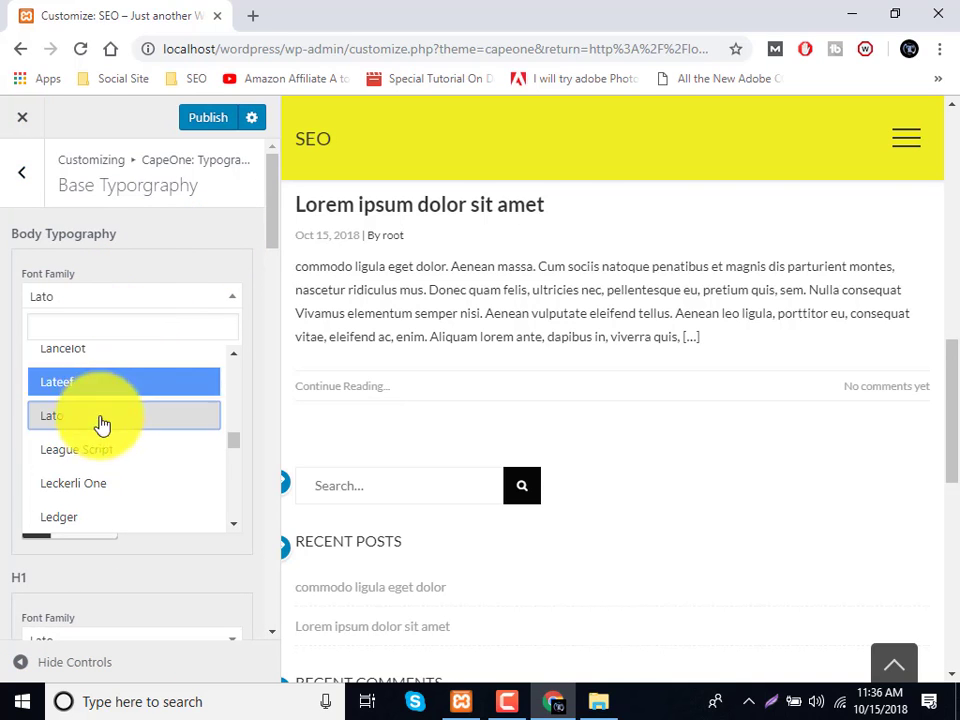
{"action": "scroll", "coordinate": [470, 315], "scroll_direction": "up", "scroll_amount": 2}
{"action": "scroll", "coordinate": [470, 315], "scroll_direction": "up", "scroll_amount": 3}
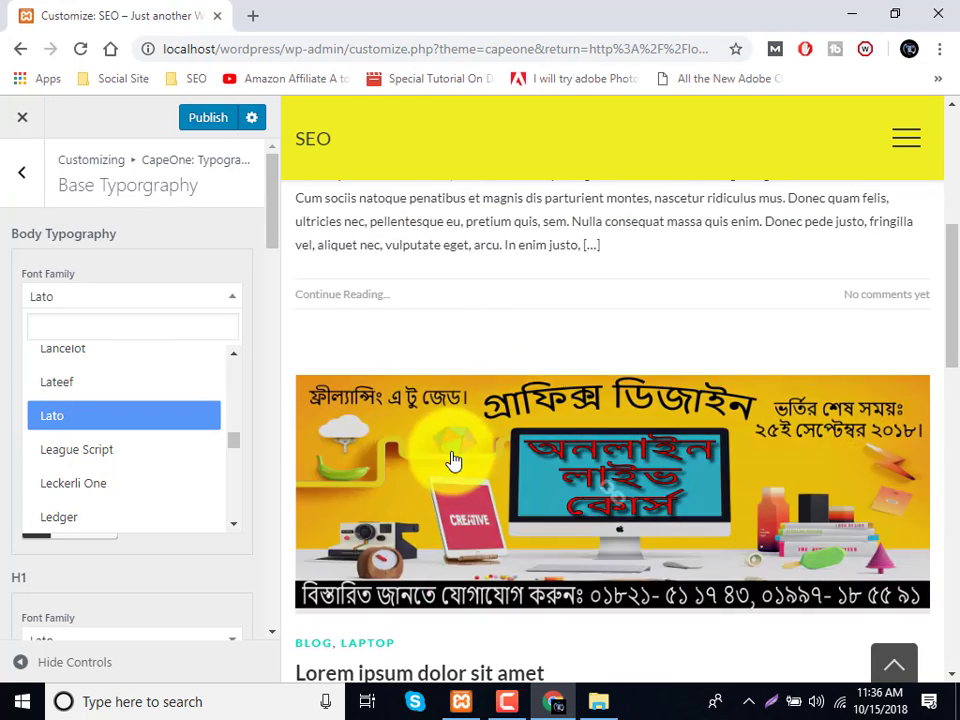
{"action": "left_click", "coordinate": [24, 175]}
{"action": "left_click", "coordinate": [24, 175]}
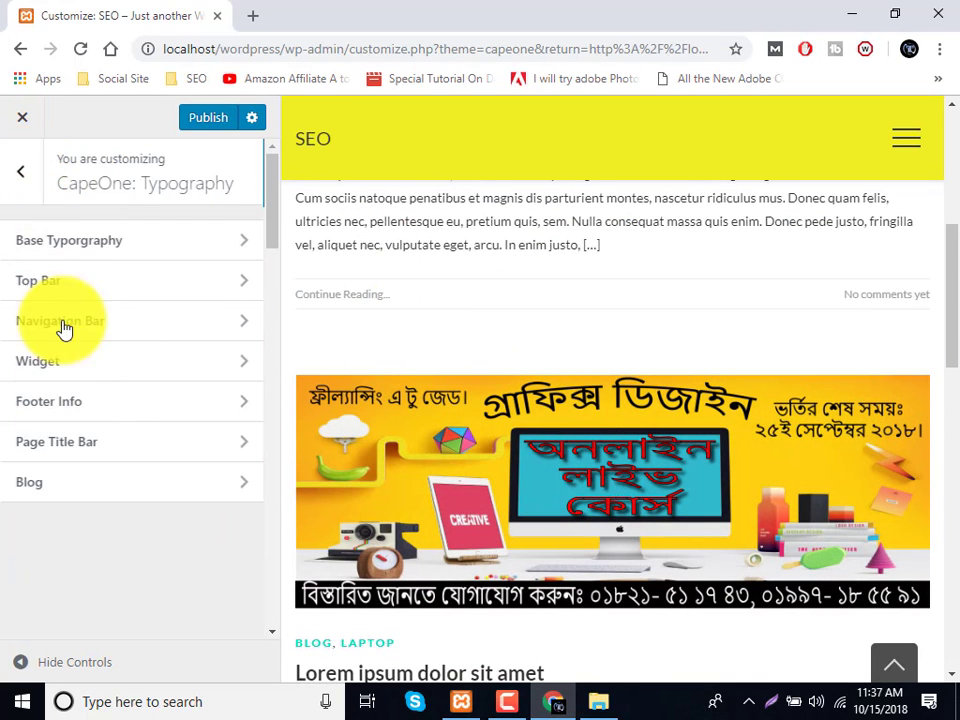
Examine the Widget, Footer Info and Page Title Bar typography settings, including the footer font families.
{"action": "left_click", "coordinate": [68, 376]}
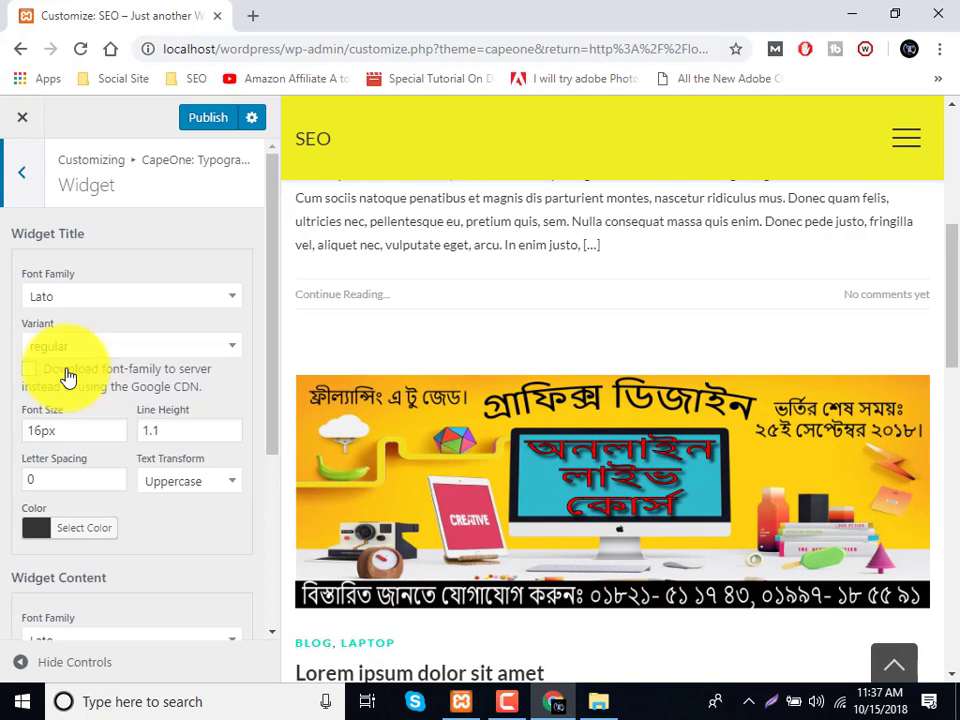
{"action": "scroll", "coordinate": [88, 430], "scroll_direction": "down", "scroll_amount": 3}
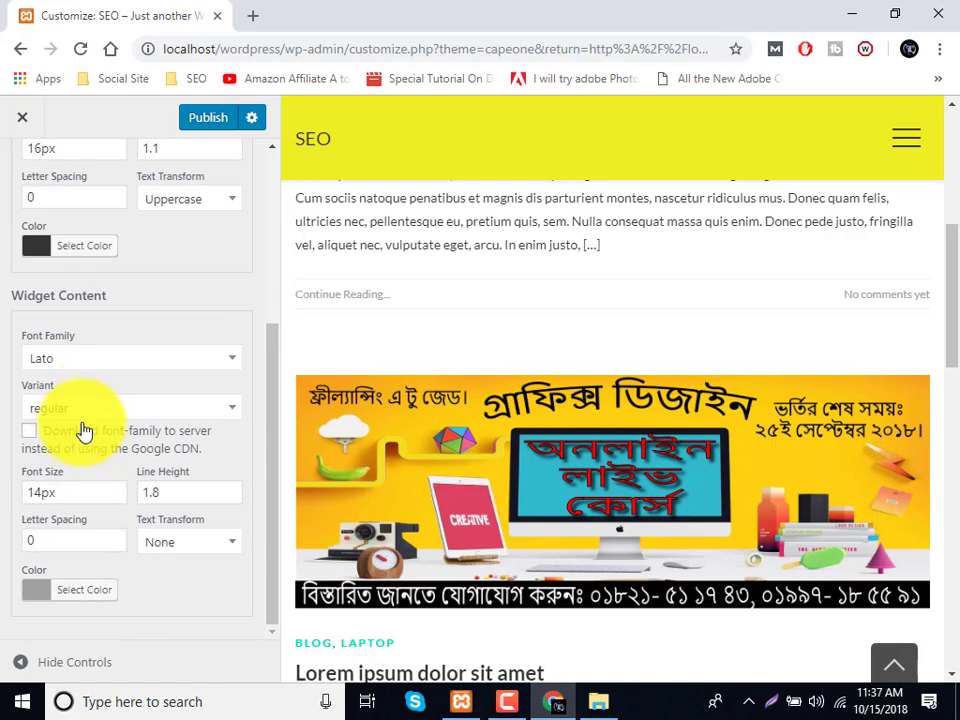
{"action": "scroll", "coordinate": [30, 190], "scroll_direction": "up", "scroll_amount": 4}
{"action": "left_click", "coordinate": [18, 196]}
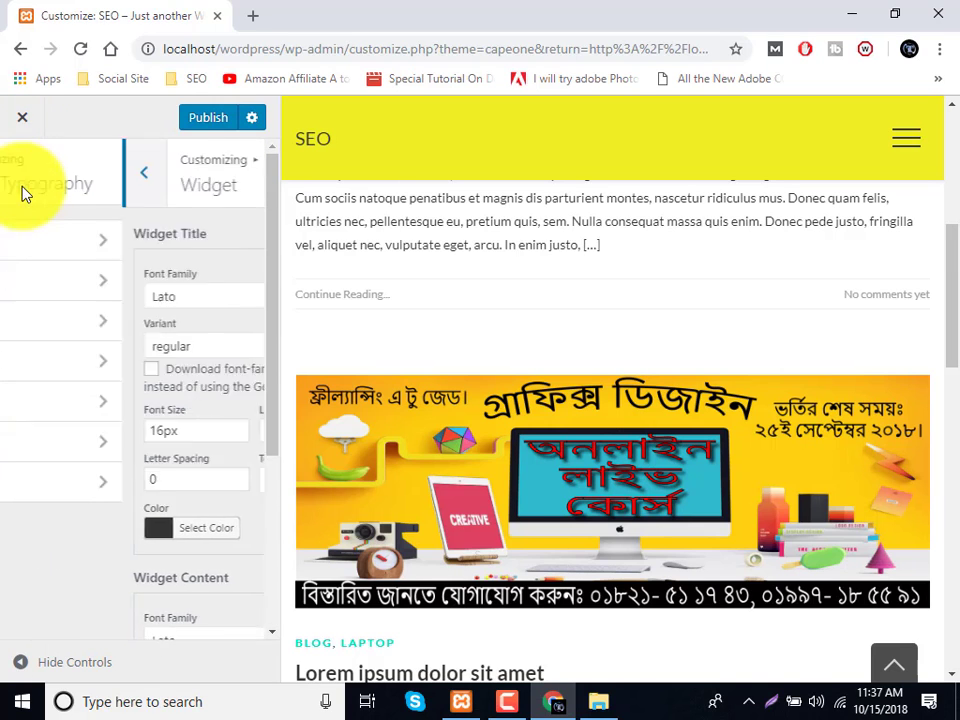
{"action": "left_click", "coordinate": [193, 401]}
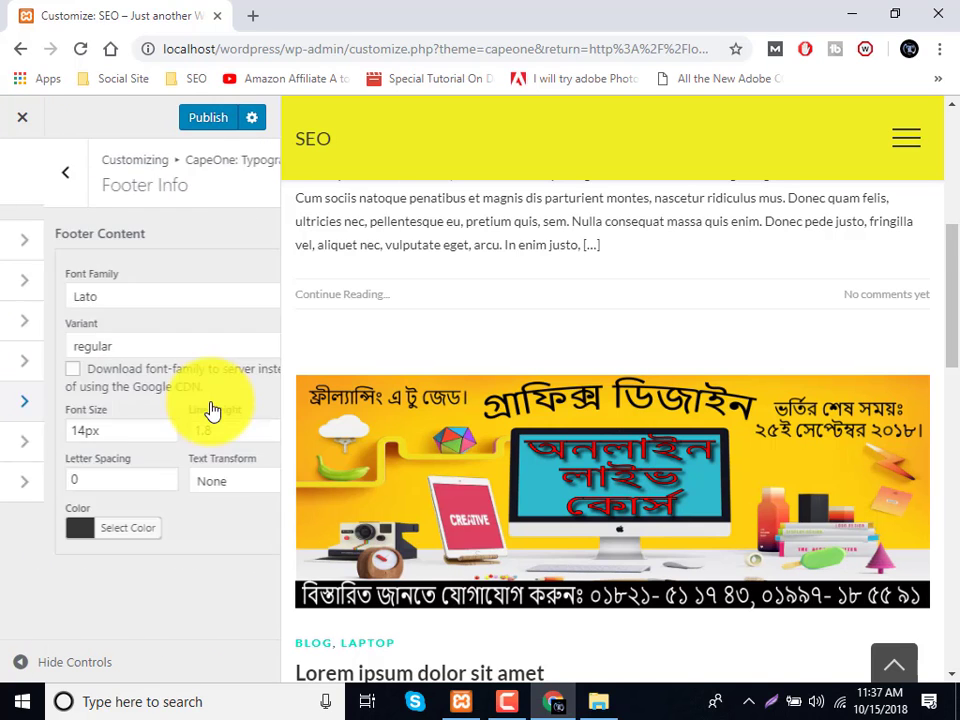
{"action": "left_click", "coordinate": [77, 294]}
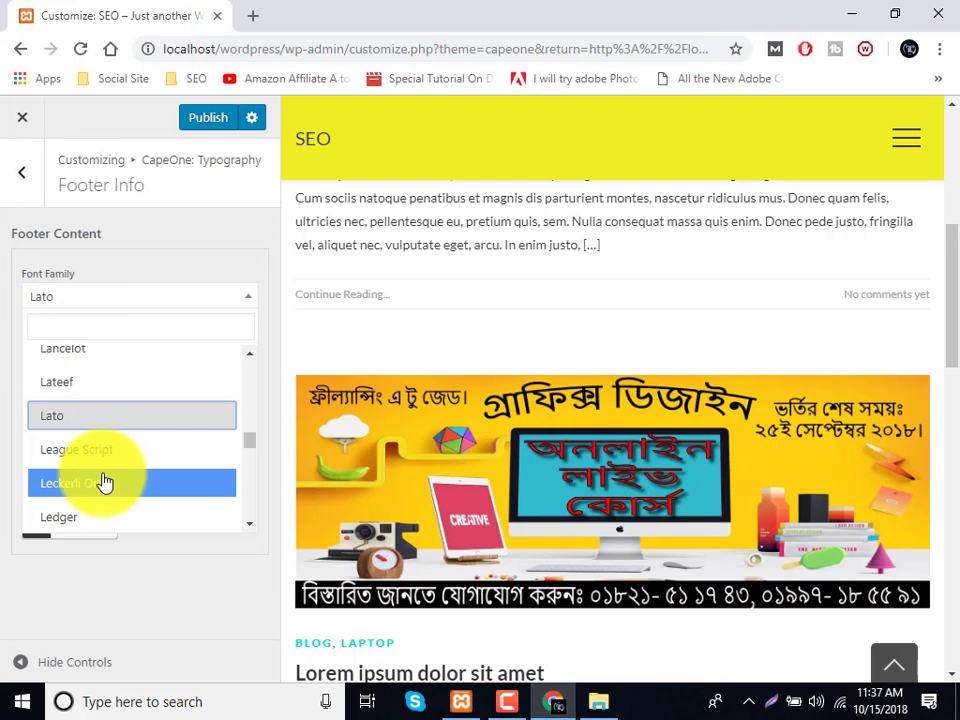
{"action": "left_click", "coordinate": [28, 186]}
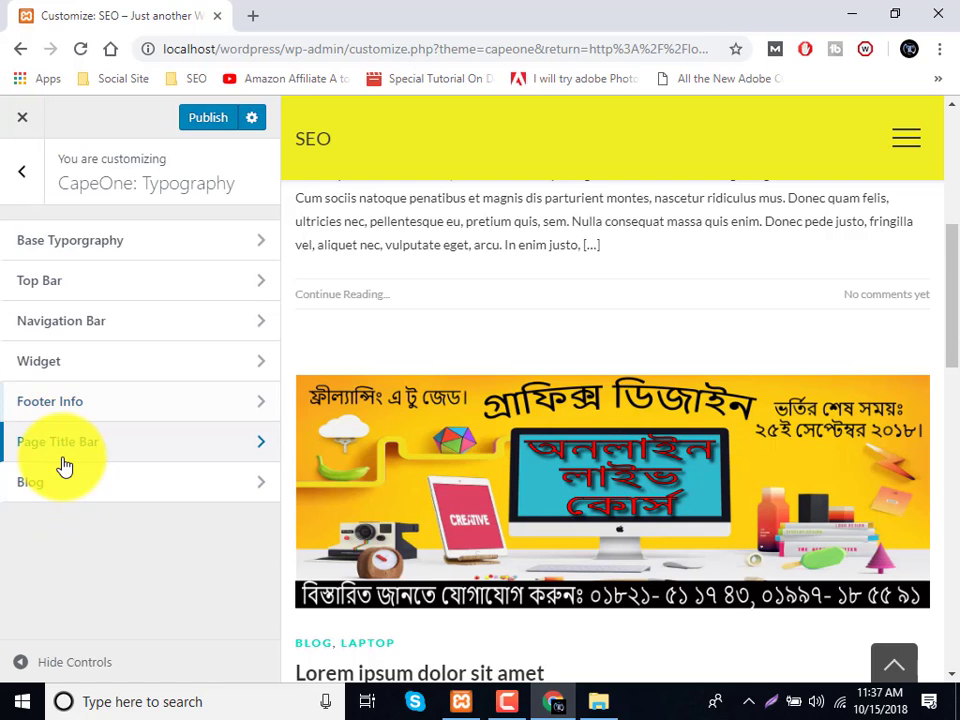
{"action": "left_click", "coordinate": [63, 450]}
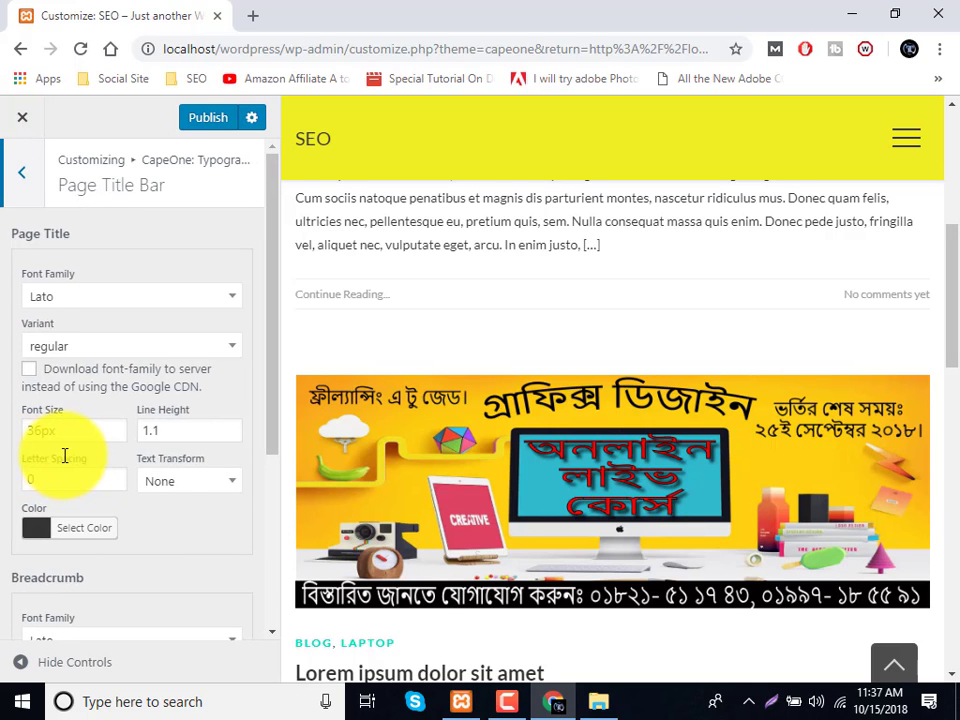
{"action": "left_click", "coordinate": [13, 176]}
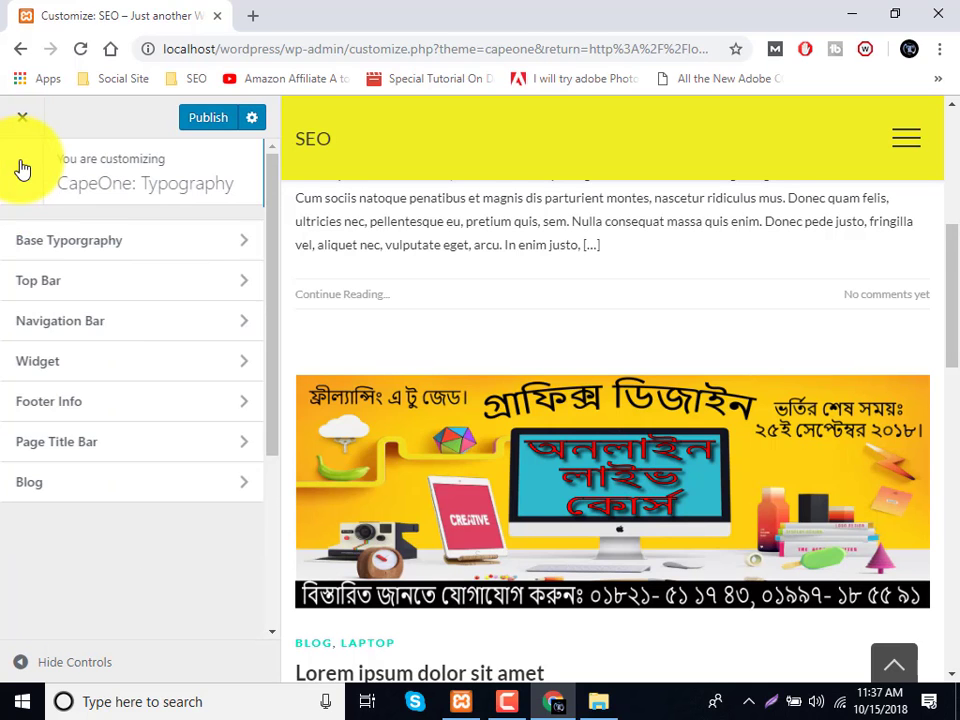
Check the Blog post title typography, publish the customizer changes and return to the main customizer sections.
{"action": "left_click", "coordinate": [94, 484]}
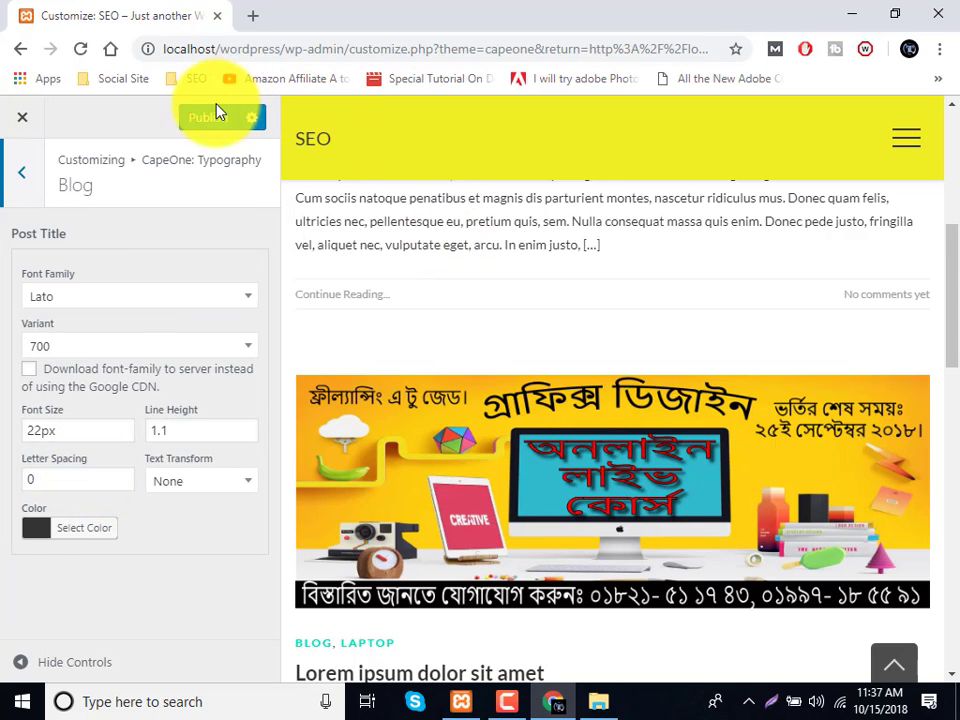
{"action": "left_click", "coordinate": [14, 178]}
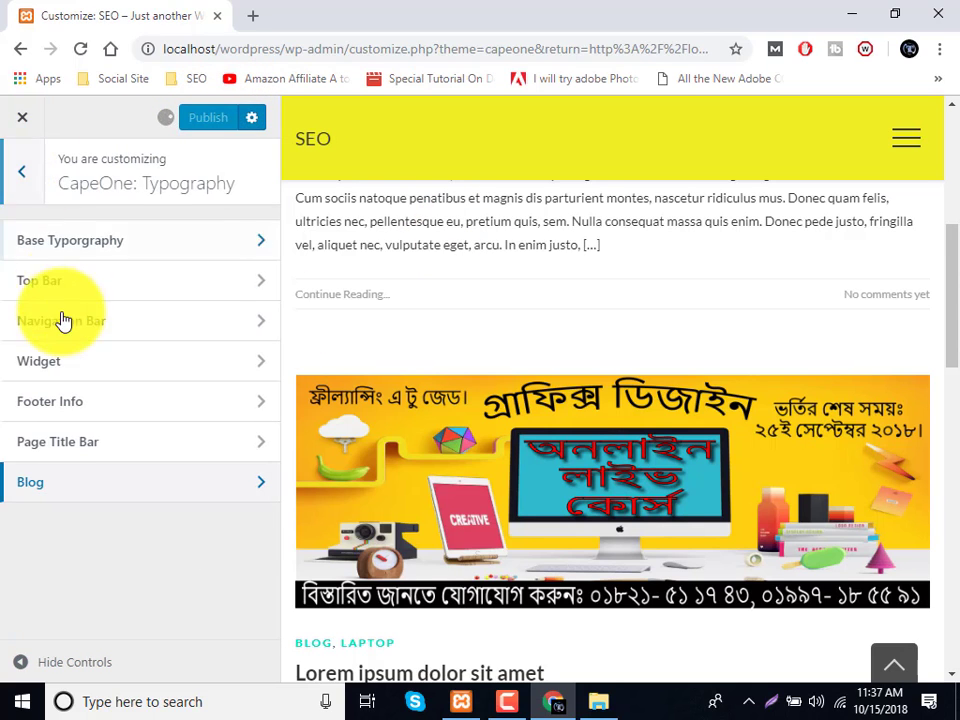
{"action": "left_click", "coordinate": [8, 182]}
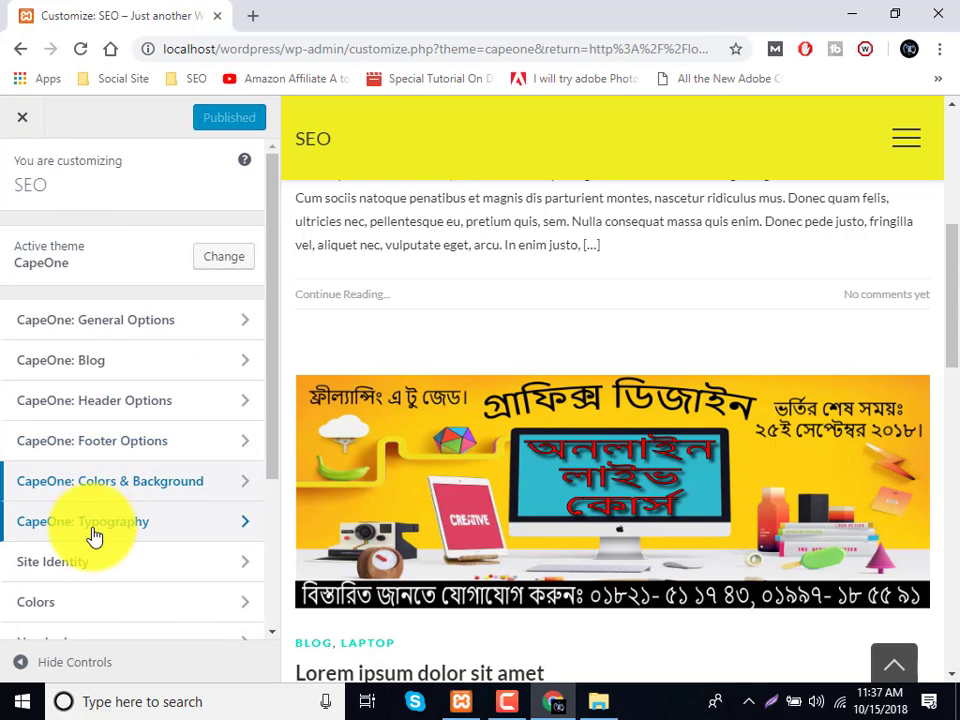
Set the site title to "Outsourcing Training Center" in the Site Identity settings, correcting the misspelled word "Training".
{"action": "scroll", "coordinate": [75, 480], "scroll_direction": "down", "scroll_amount": 2}
{"action": "scroll", "coordinate": [63, 453], "scroll_direction": "down", "scroll_amount": 1}
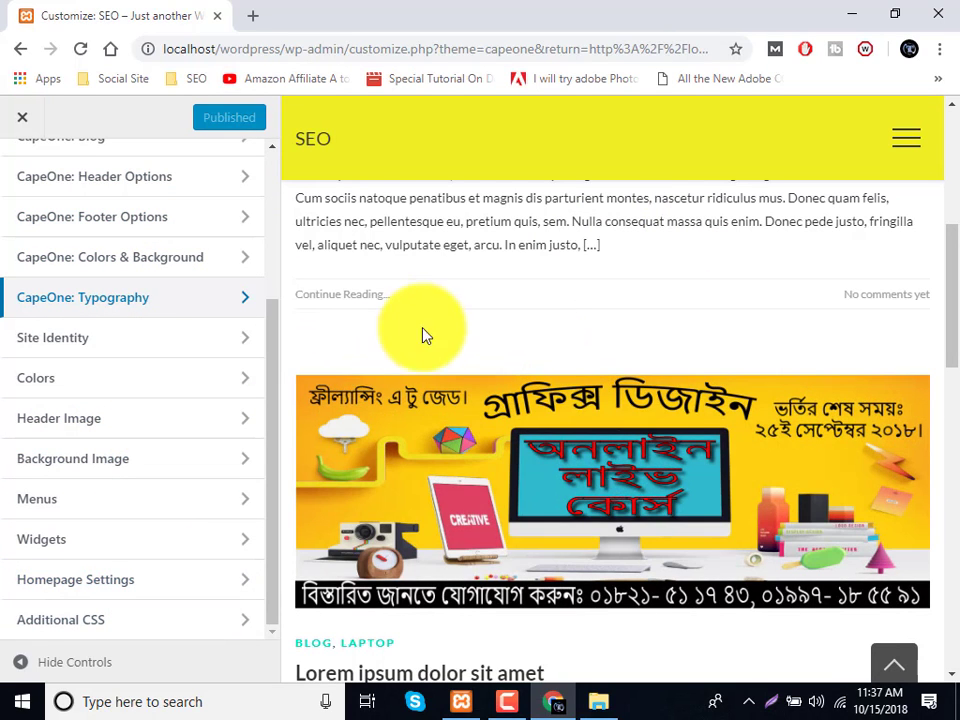
{"action": "left_click", "coordinate": [137, 337]}
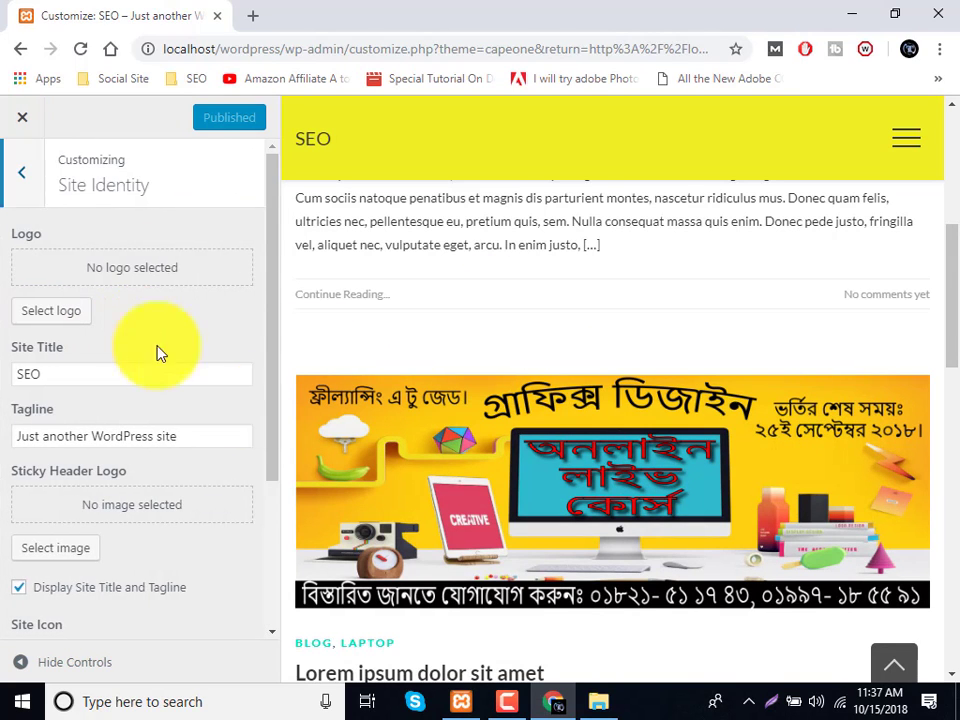
{"action": "left_click", "coordinate": [54, 372]}
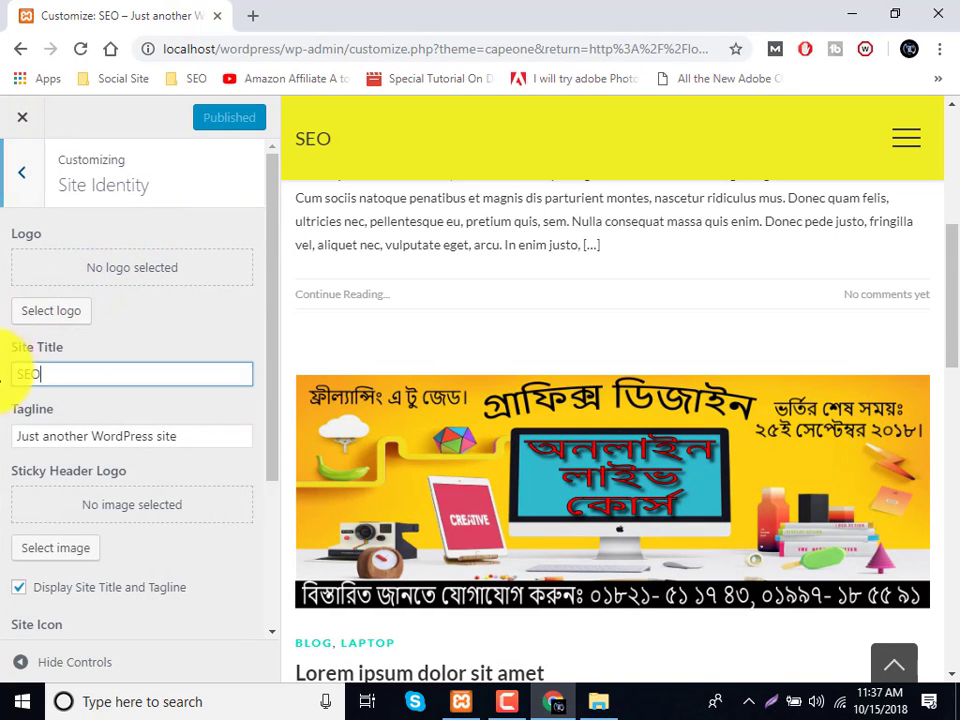
{"action": "type", "text": "O"}
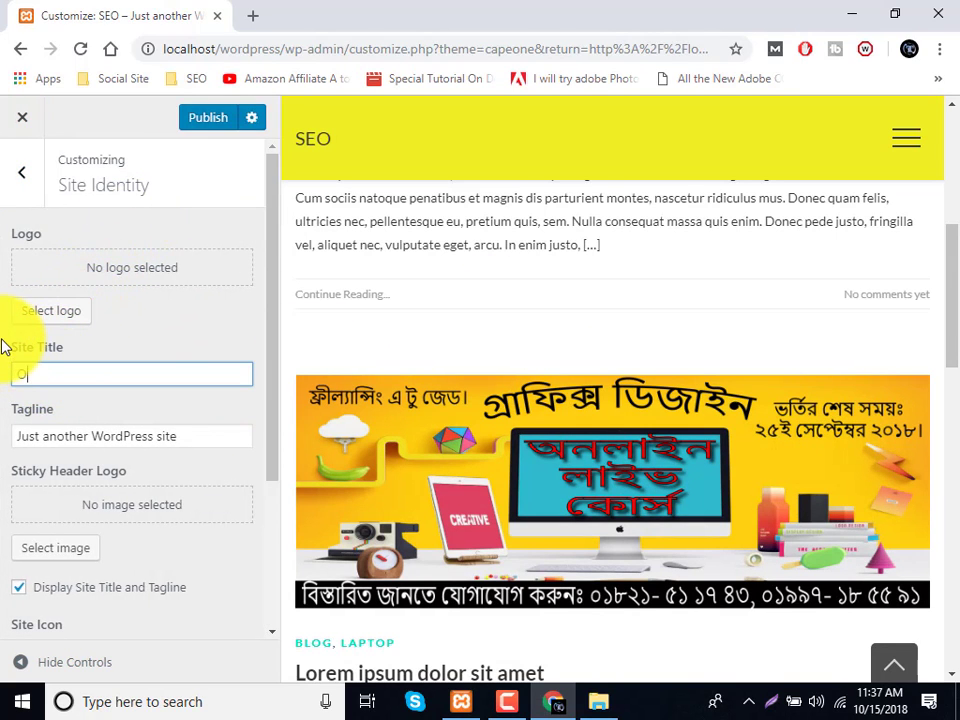
{"action": "type", "text": "ut"}
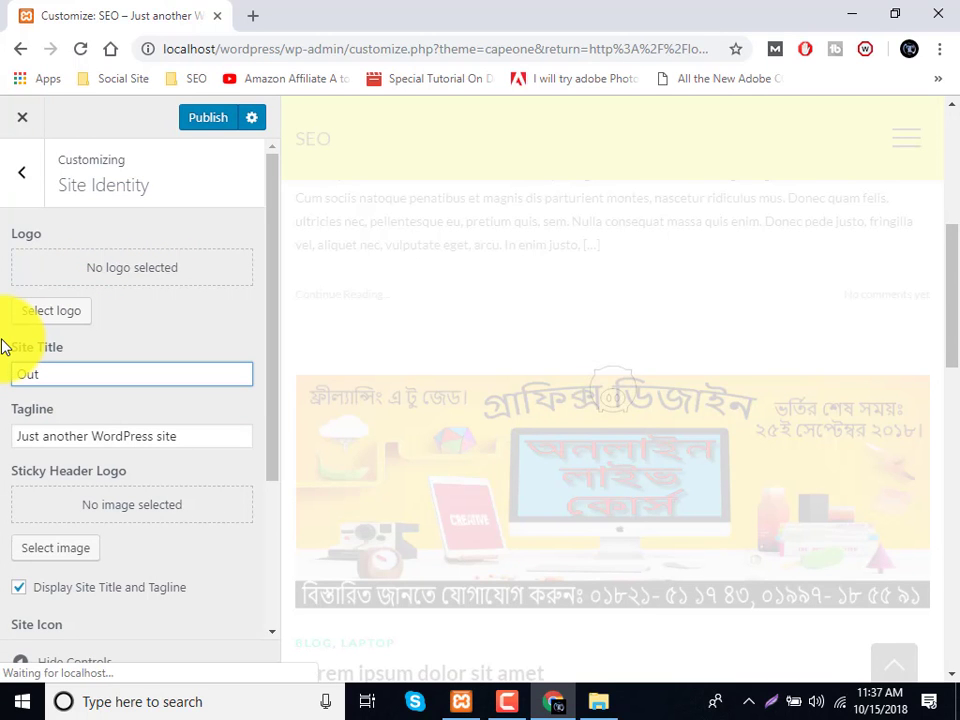
{"action": "type", "text": "so"}
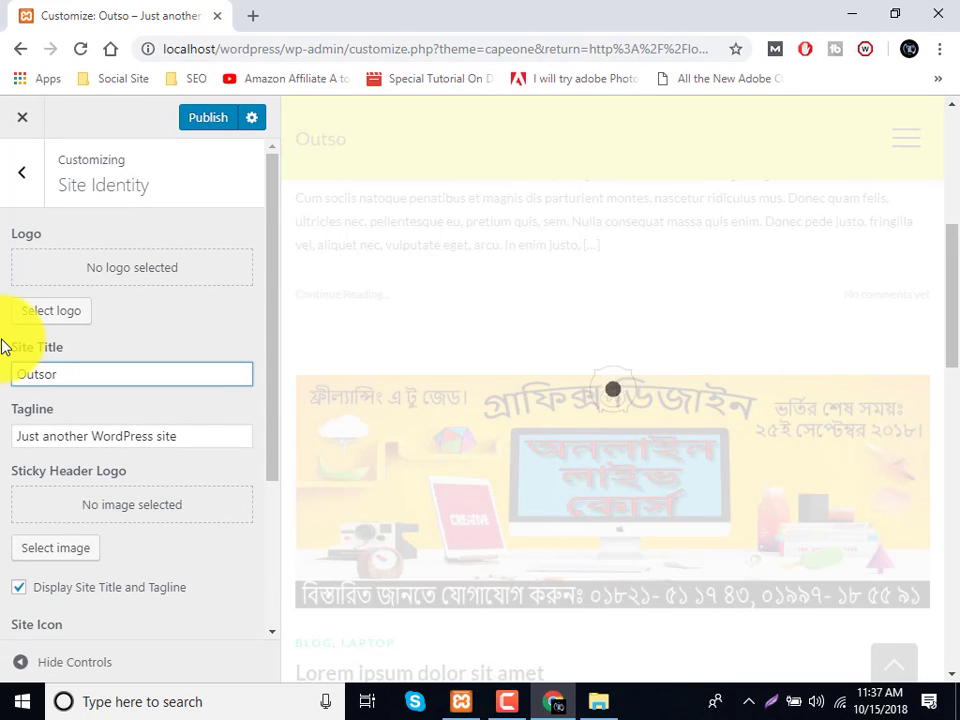
{"action": "type", "text": "urcing Tran"}
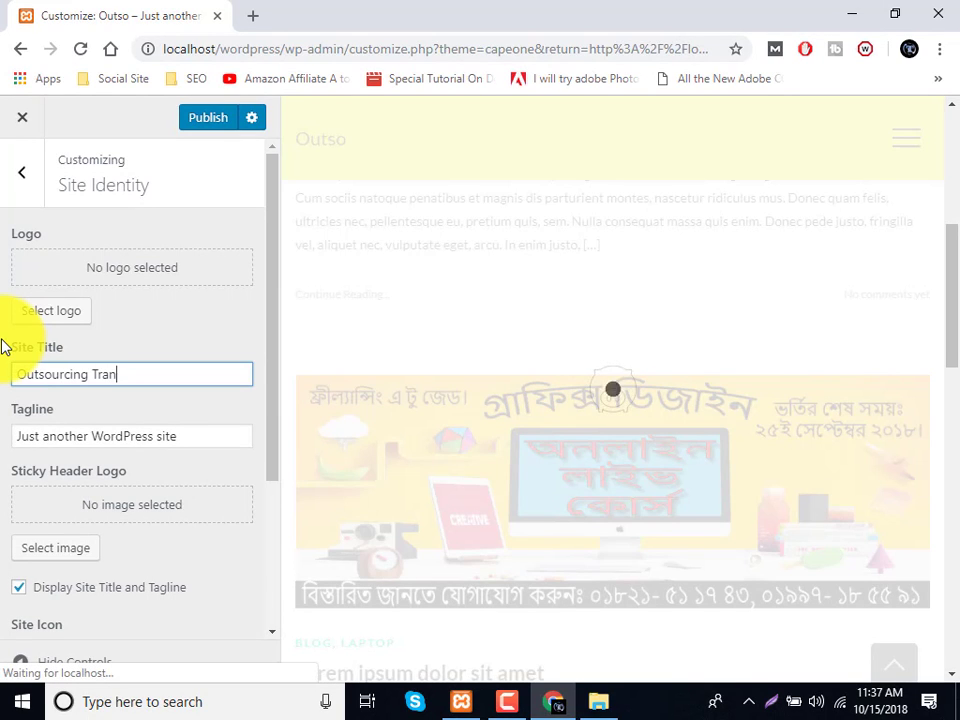
{"action": "type", "text": "ining Center"}
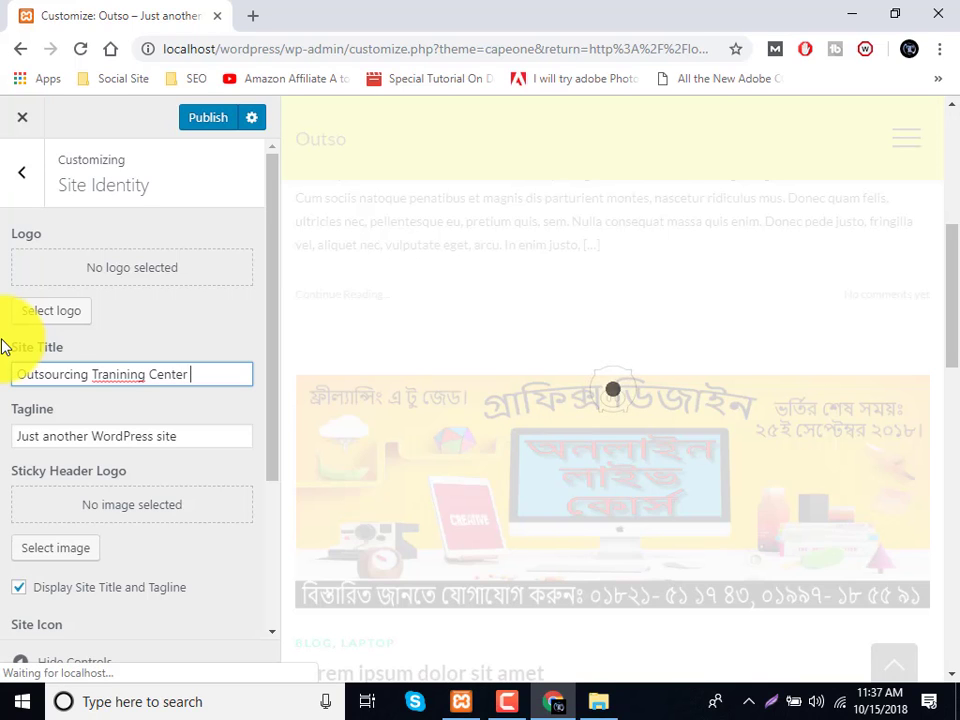
{"action": "right_click", "coordinate": [127, 369]}
{"action": "left_click", "coordinate": [165, 379]}
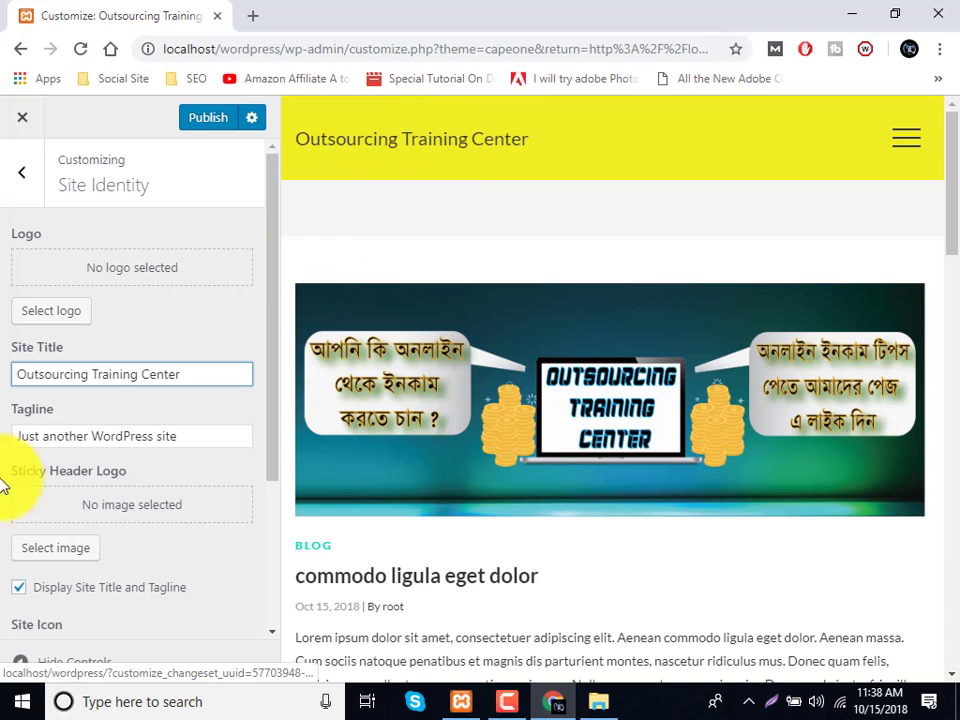
Replace the site tagline with "Completed soluation".
{"action": "left_click", "coordinate": [50, 436]}
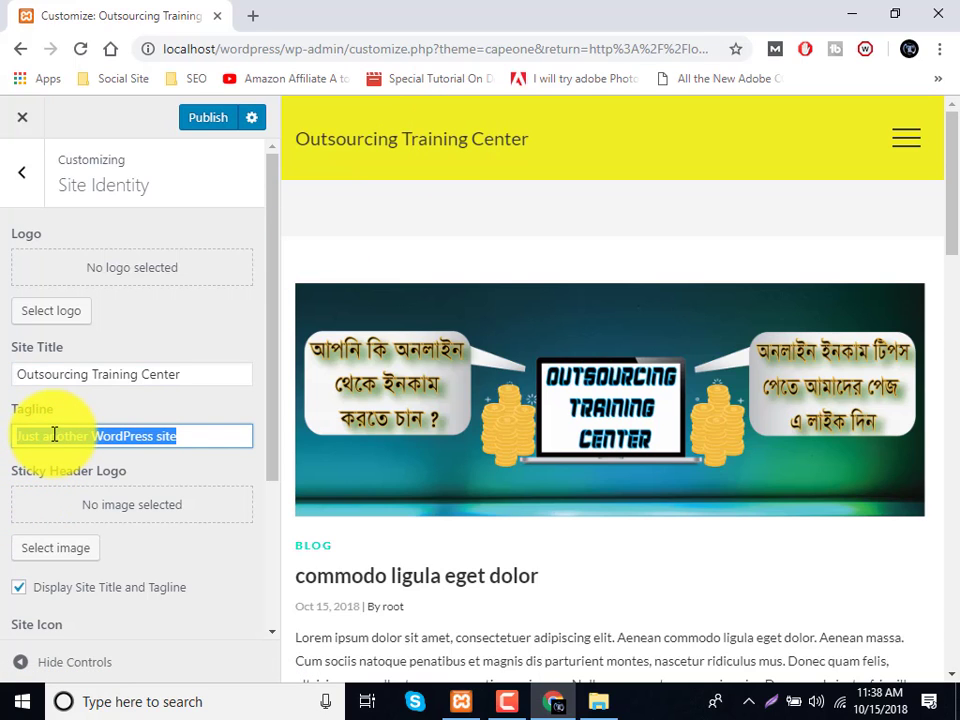
{"action": "type", "text": "Co"}
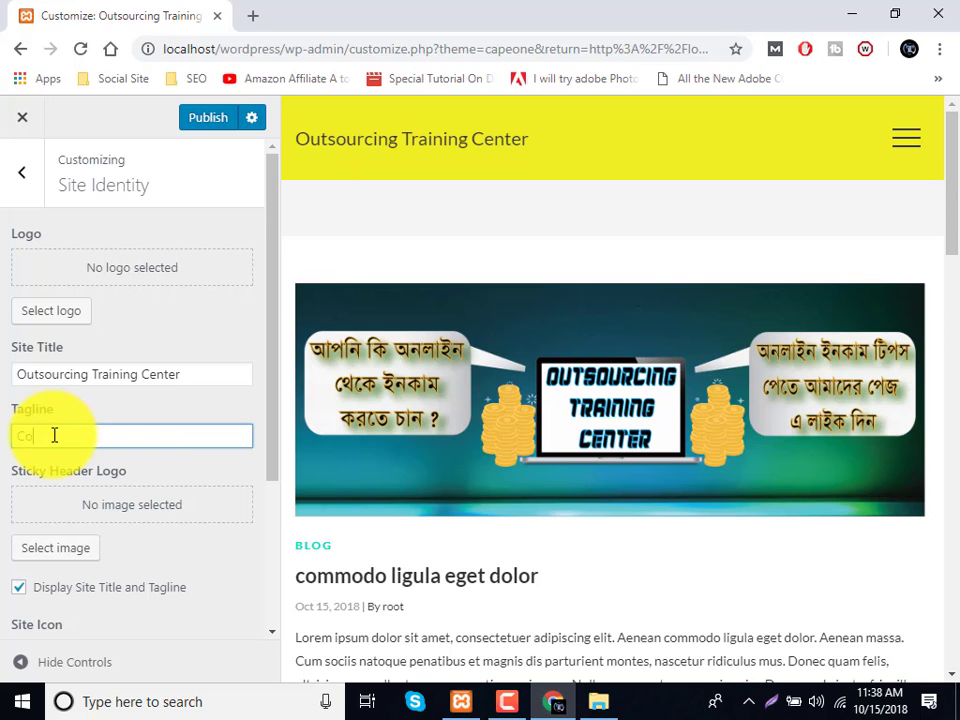
{"action": "type", "text": "mpleted so"}
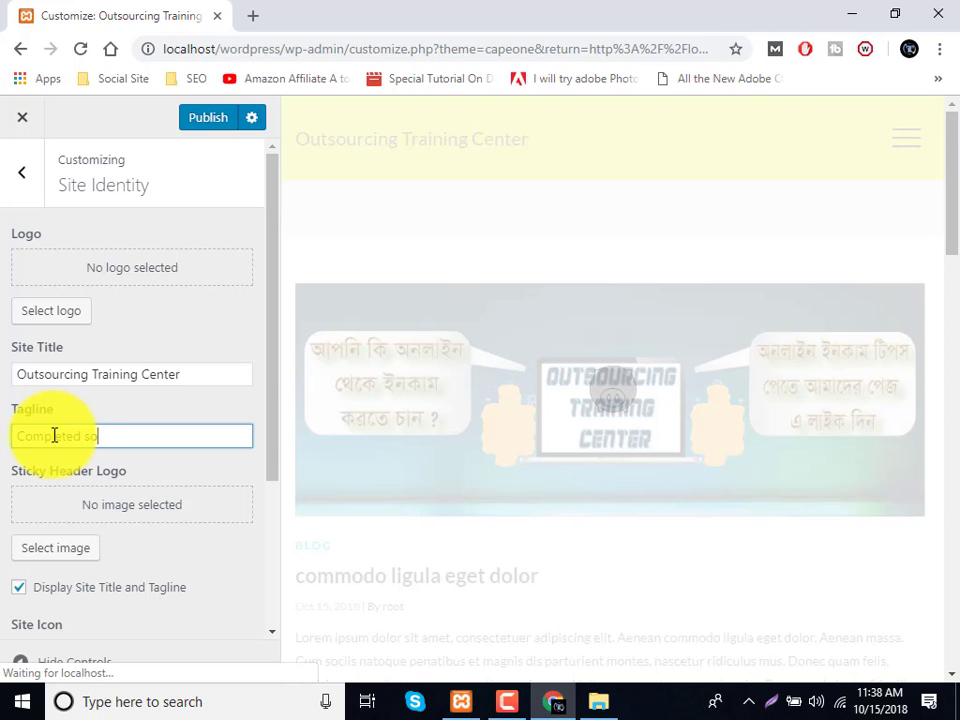
{"action": "type", "text": "uation"}
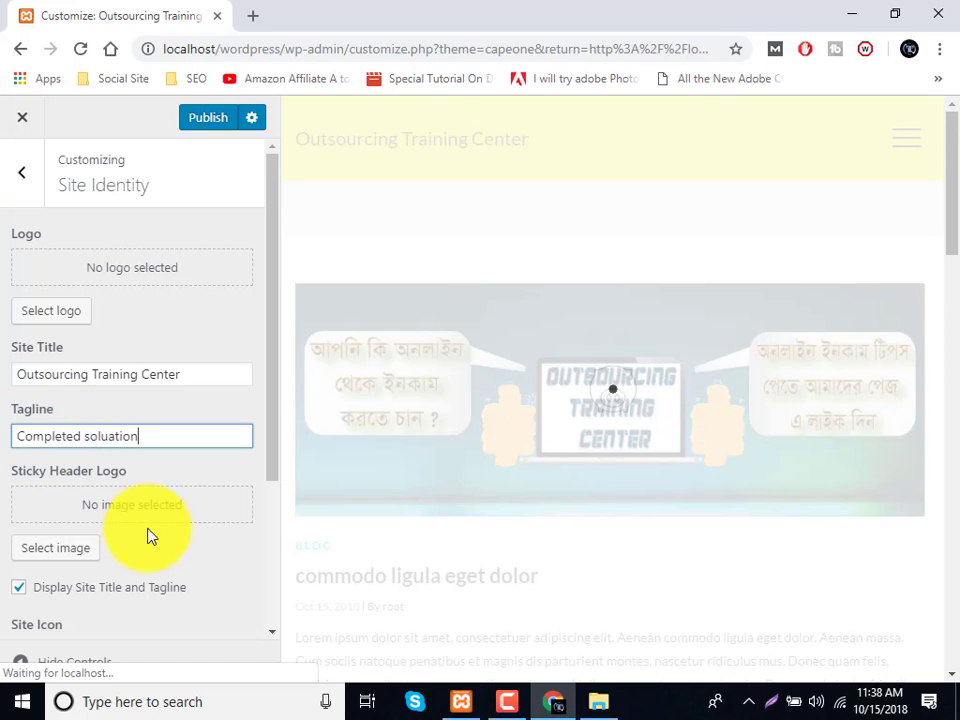
{"action": "scroll", "coordinate": [86, 525], "scroll_direction": "down", "scroll_amount": 1}
{"action": "scroll", "coordinate": [40, 362], "scroll_direction": "up", "scroll_amount": 1}
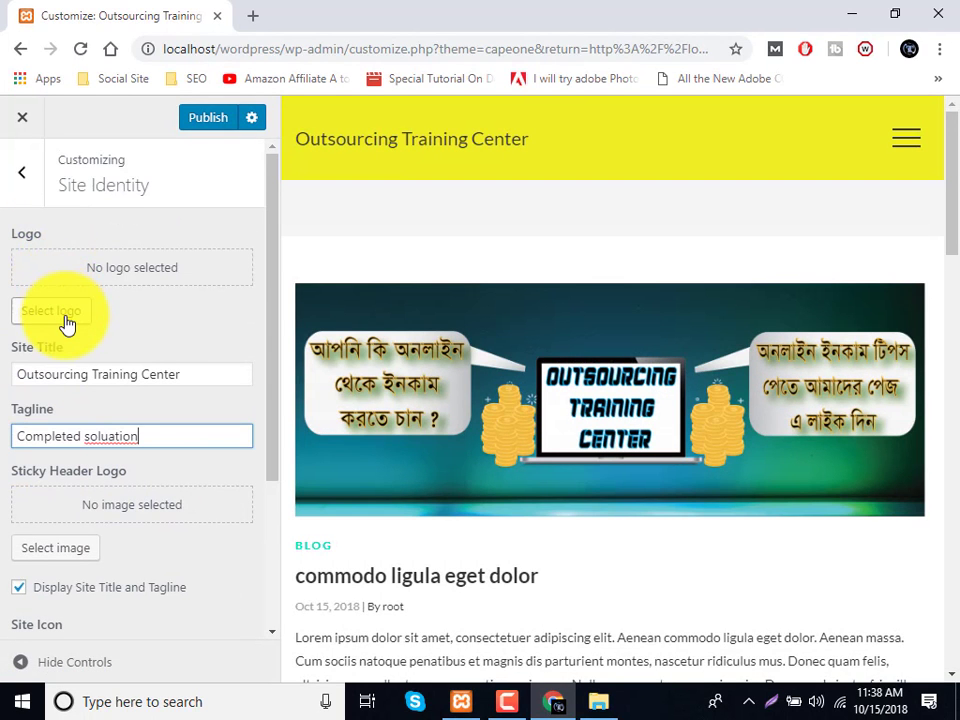
Upload Mental-Health-19.jpg from the Downloads folder as the image for the site logo.
{"action": "left_click", "coordinate": [65, 323]}
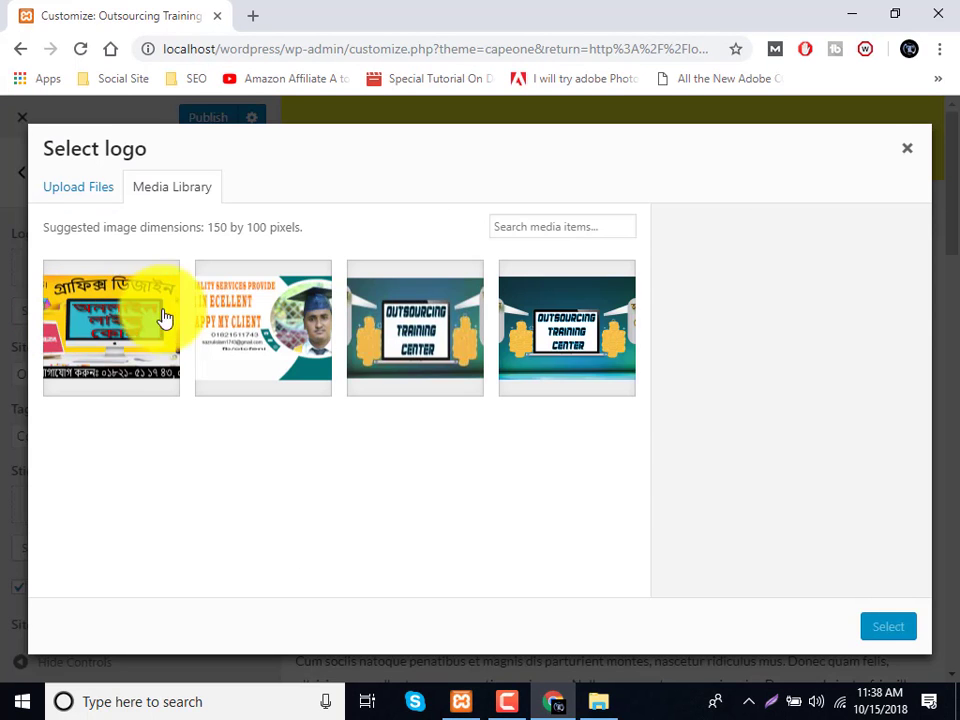
{"action": "left_click", "coordinate": [101, 199]}
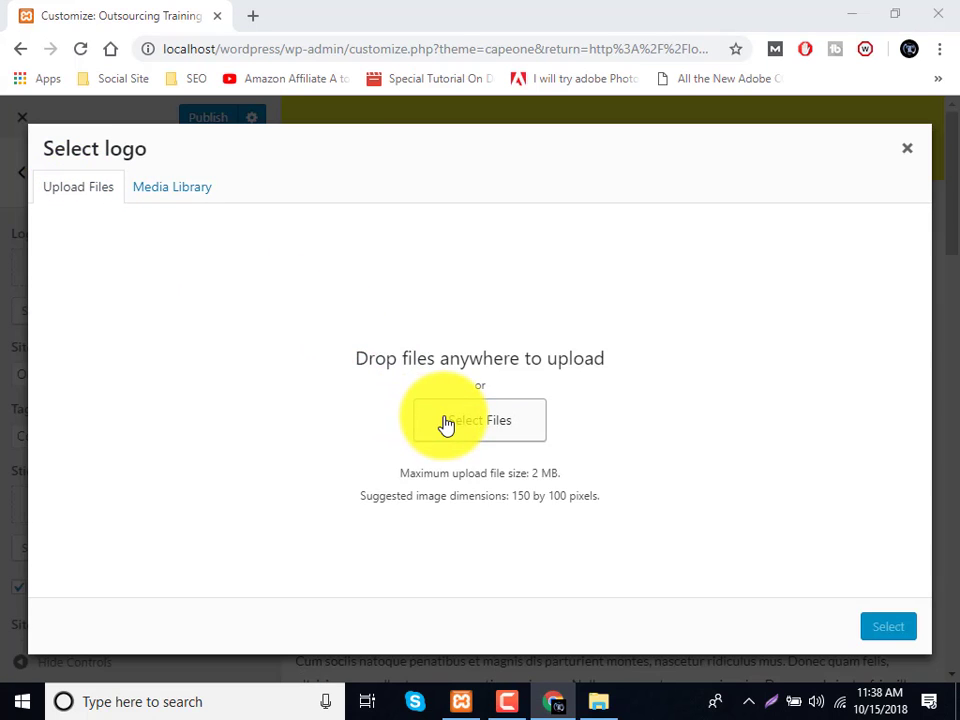
{"action": "left_click", "coordinate": [443, 422]}
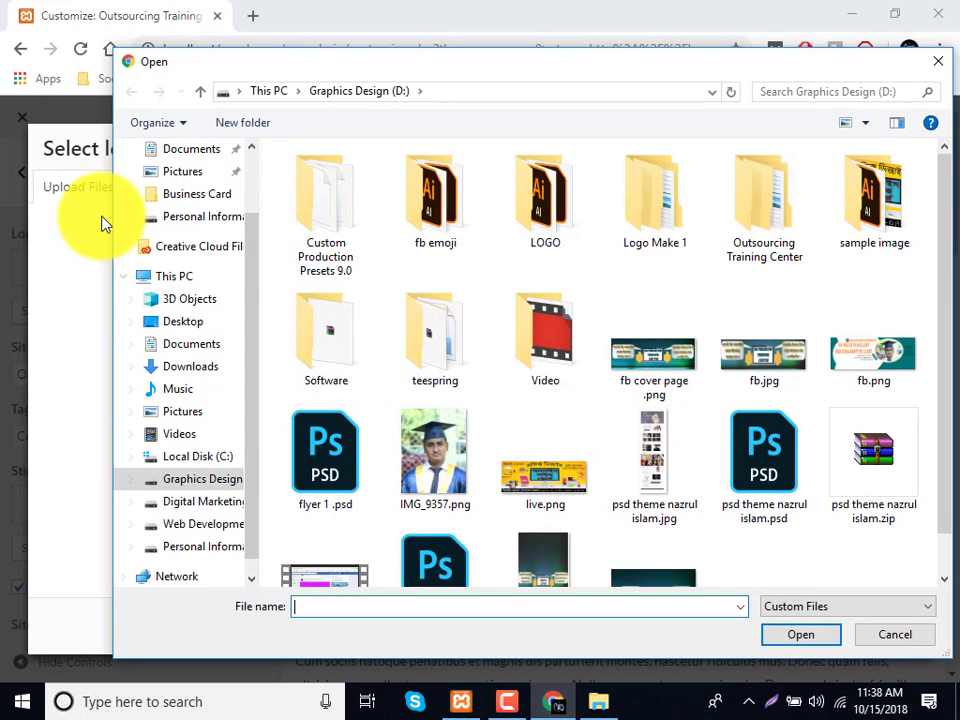
{"action": "scroll", "coordinate": [170, 205], "scroll_direction": "up", "scroll_amount": 1}
{"action": "left_click", "coordinate": [178, 209]}
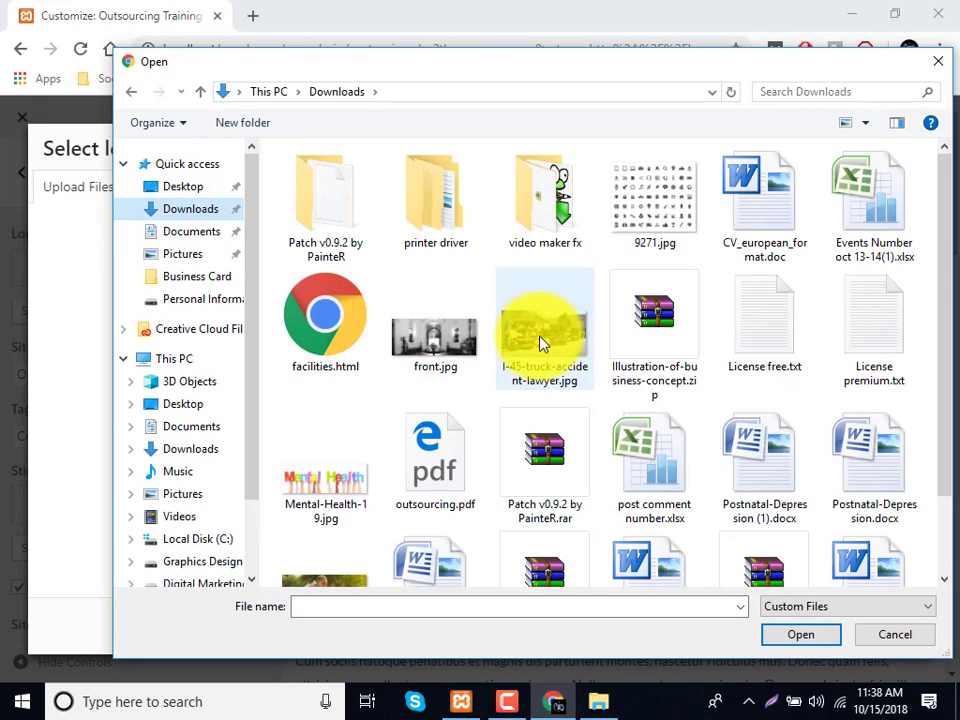
{"action": "scroll", "coordinate": [428, 497], "scroll_direction": "down", "scroll_amount": 1}
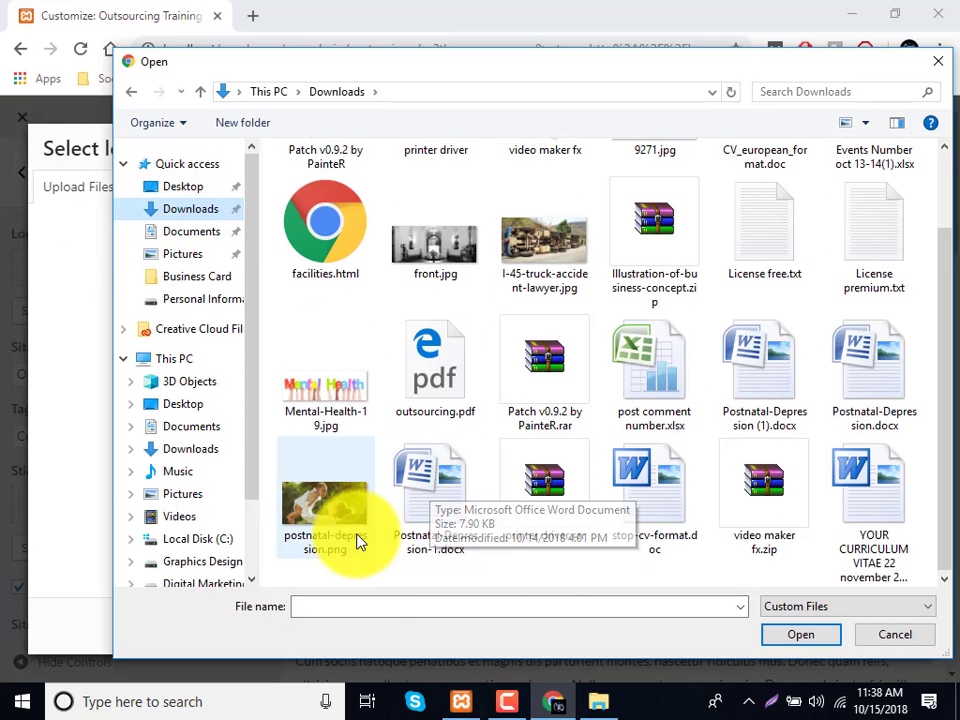
{"action": "double_click", "coordinate": [311, 364]}
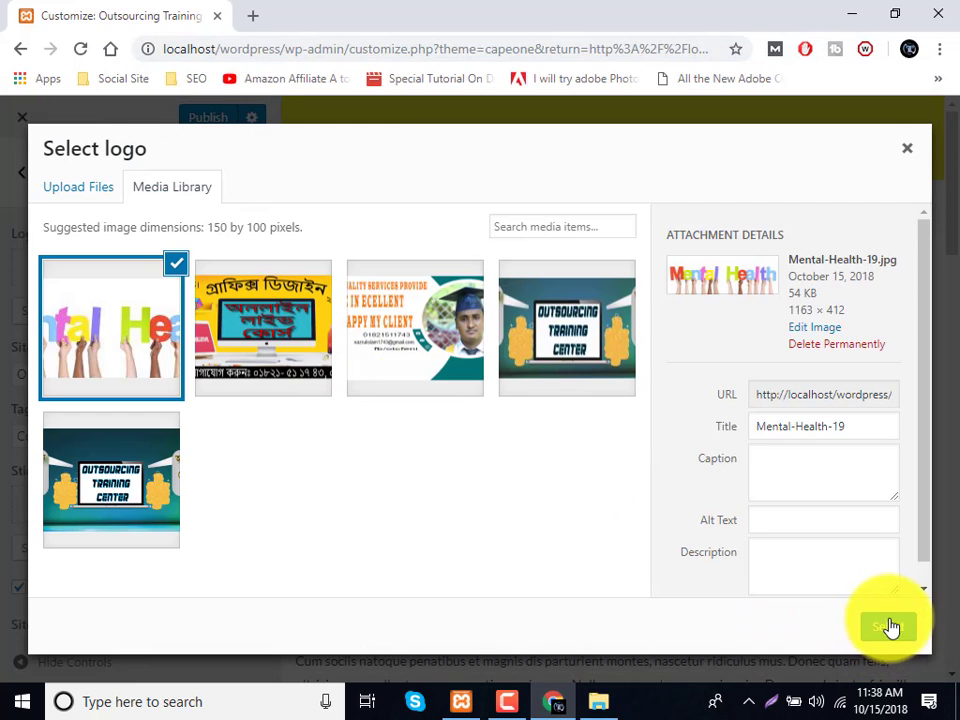
Crop the uploaded image to the word "Mental", apply it as the site logo and remove the logo again.
{"action": "left_click", "coordinate": [891, 627]}
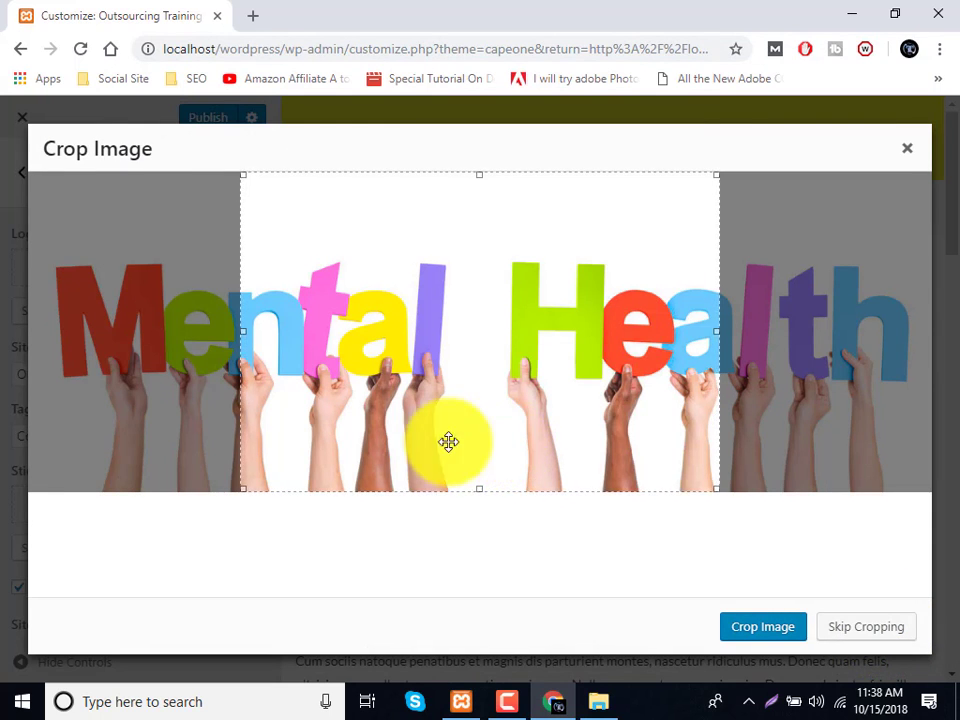
{"action": "left_click_drag", "start_coordinate": [448, 441], "coordinate": [246, 426]}
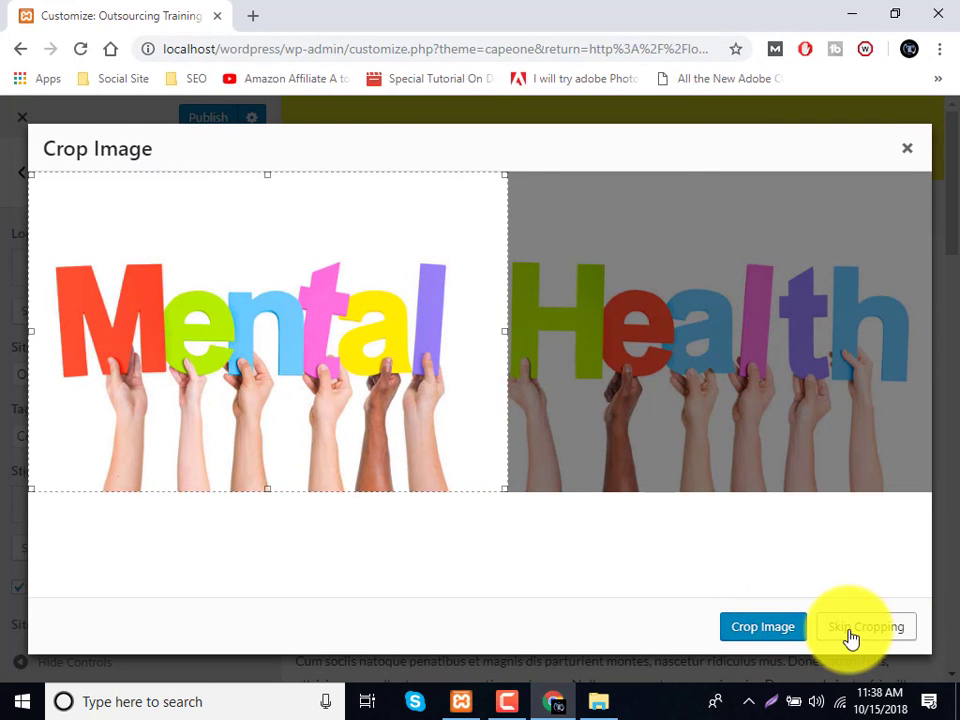
{"action": "left_click", "coordinate": [784, 632]}
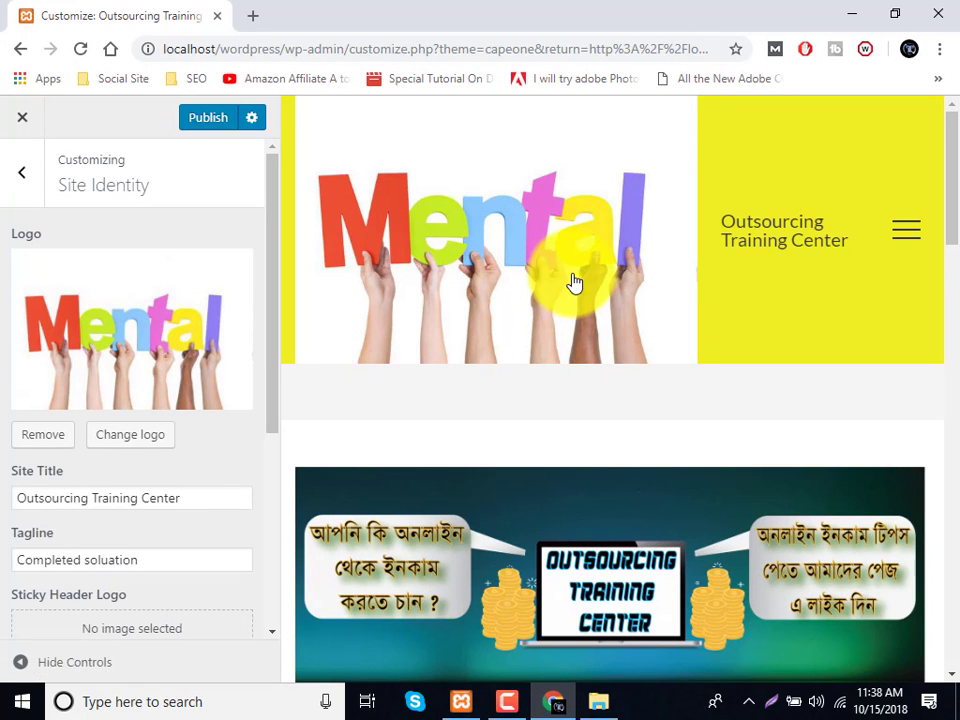
{"action": "left_click", "coordinate": [30, 436]}
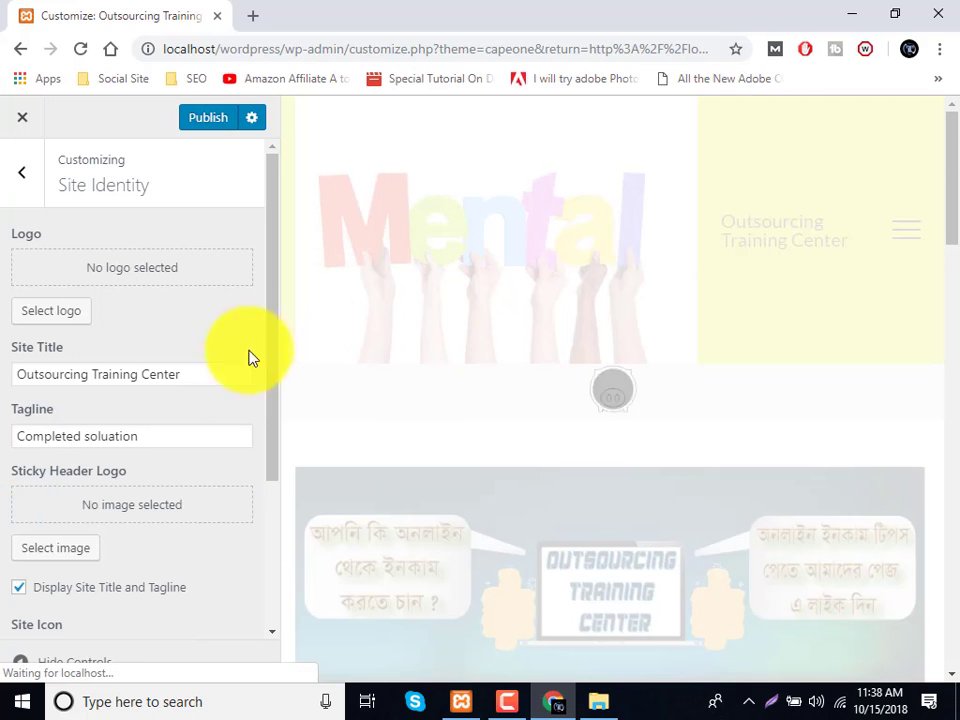
Try Mental-Health-19.jpg from the media library as the sticky header logo, check the page preview and remove it again.
{"action": "scroll", "coordinate": [161, 444], "scroll_direction": "down", "scroll_amount": 2}
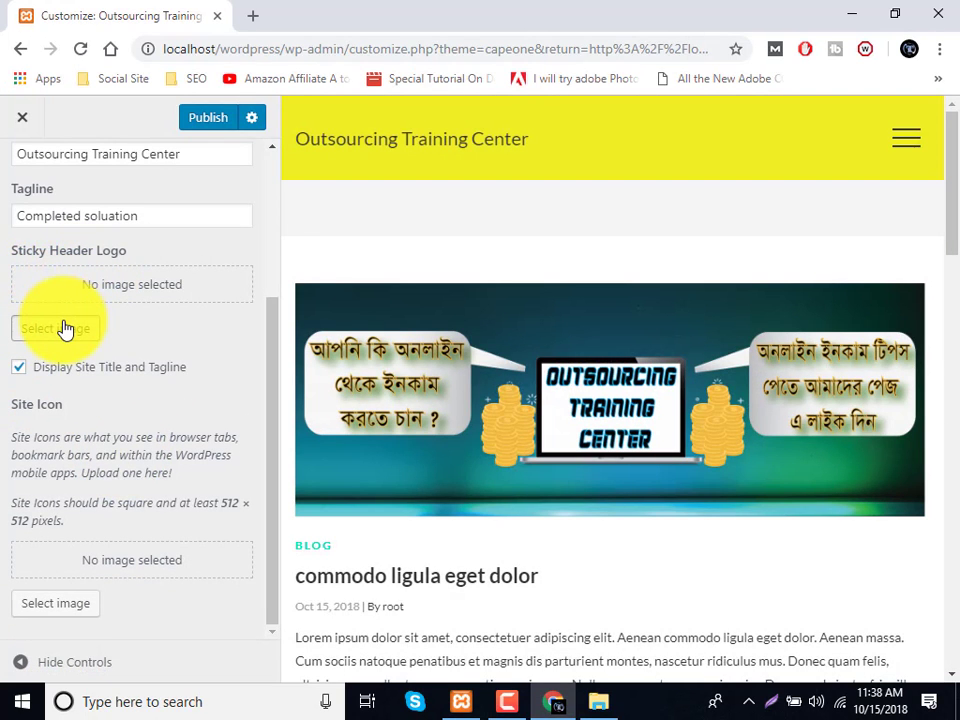
{"action": "left_click", "coordinate": [64, 330]}
{"action": "left_click", "coordinate": [92, 336]}
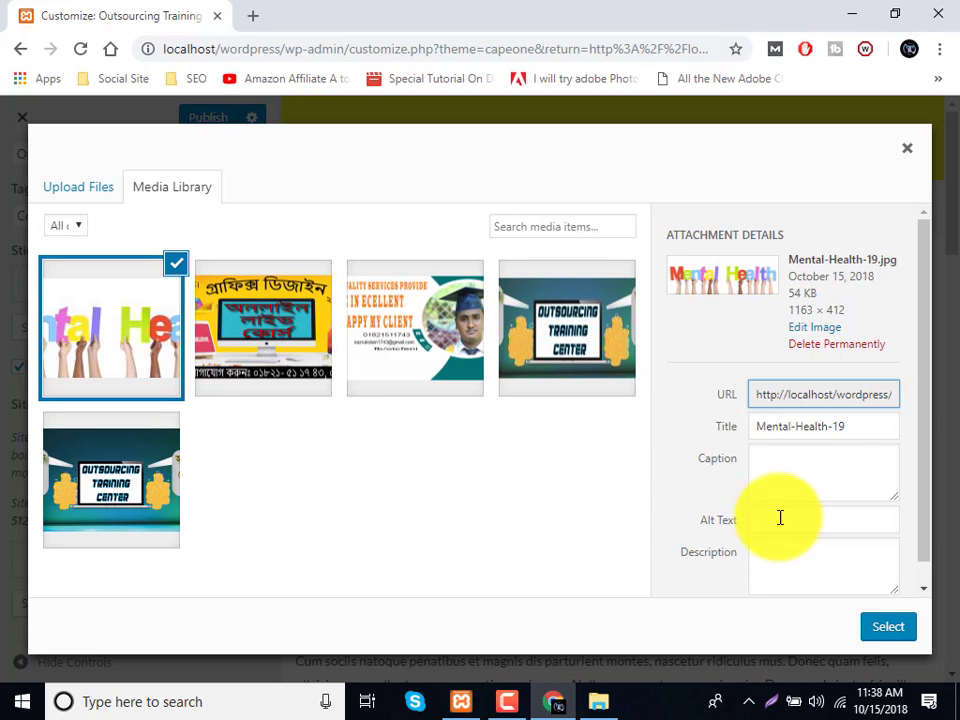
{"action": "left_click", "coordinate": [873, 634]}
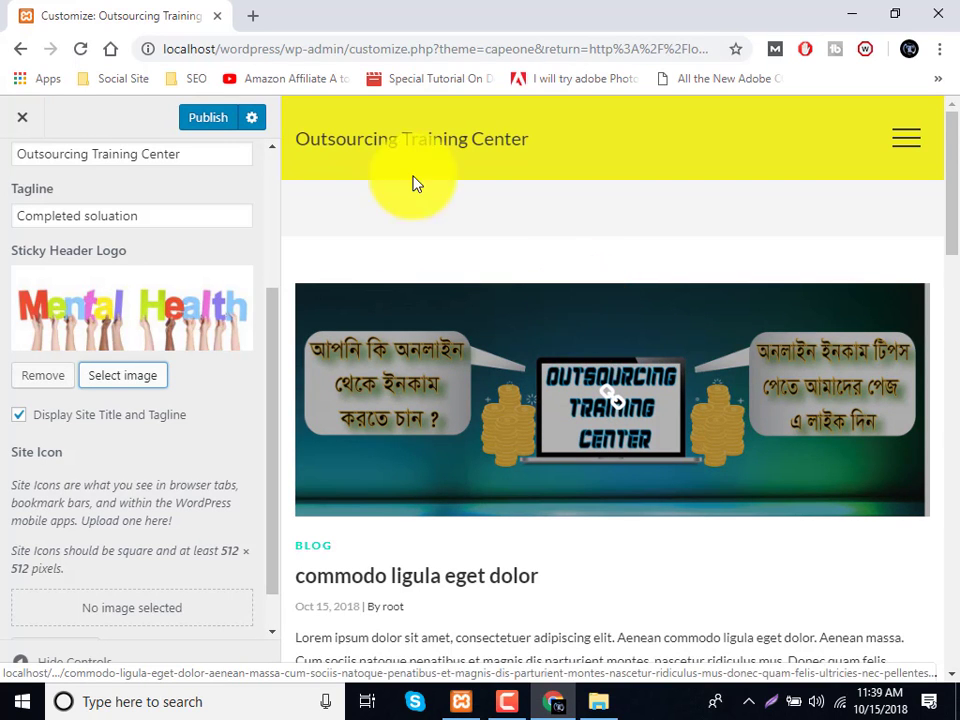
{"action": "scroll", "coordinate": [414, 182], "scroll_direction": "down", "scroll_amount": 4}
{"action": "scroll", "coordinate": [414, 182], "scroll_direction": "up", "scroll_amount": 4}
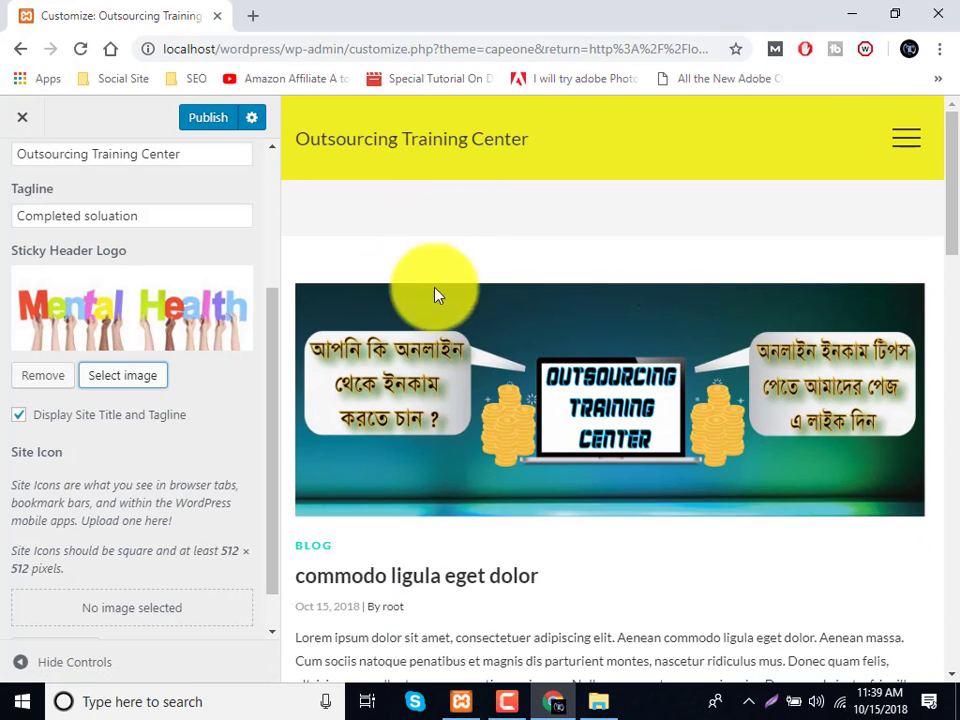
{"action": "left_click", "coordinate": [44, 377]}
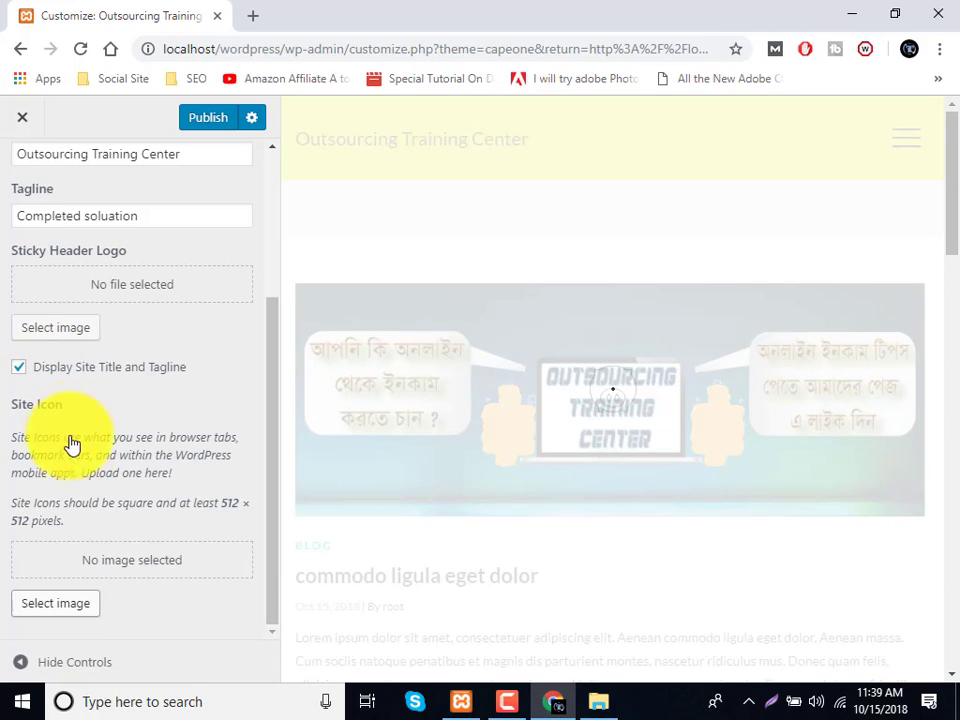
Set fb.png as the site icon, cropped to the graduate's portrait, and publish the customizer changes.
{"action": "left_click", "coordinate": [57, 605]}
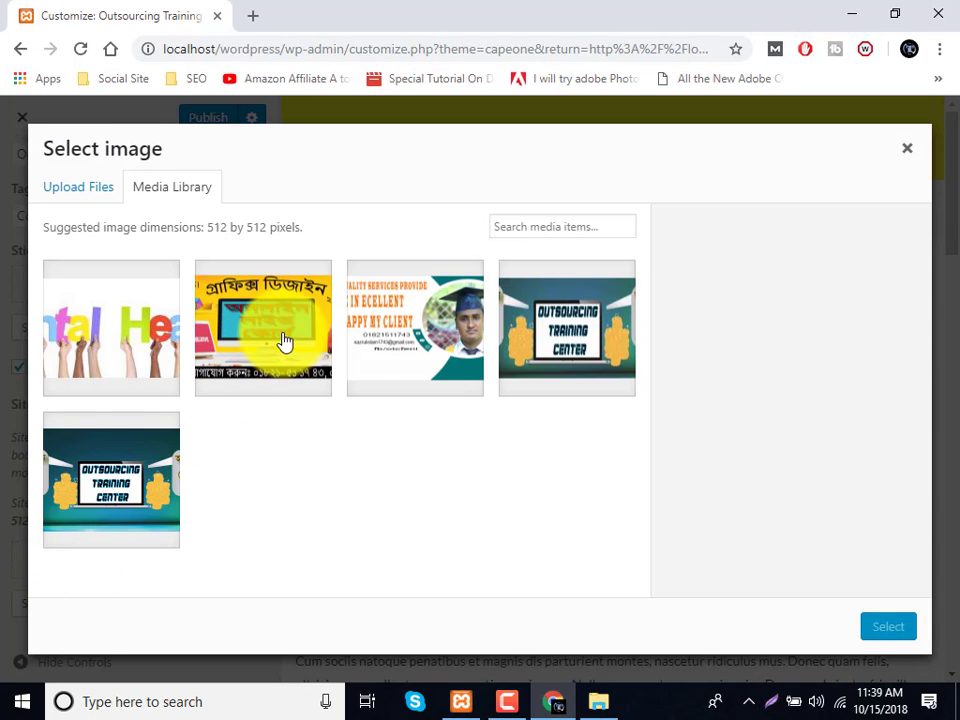
{"action": "left_click", "coordinate": [478, 353]}
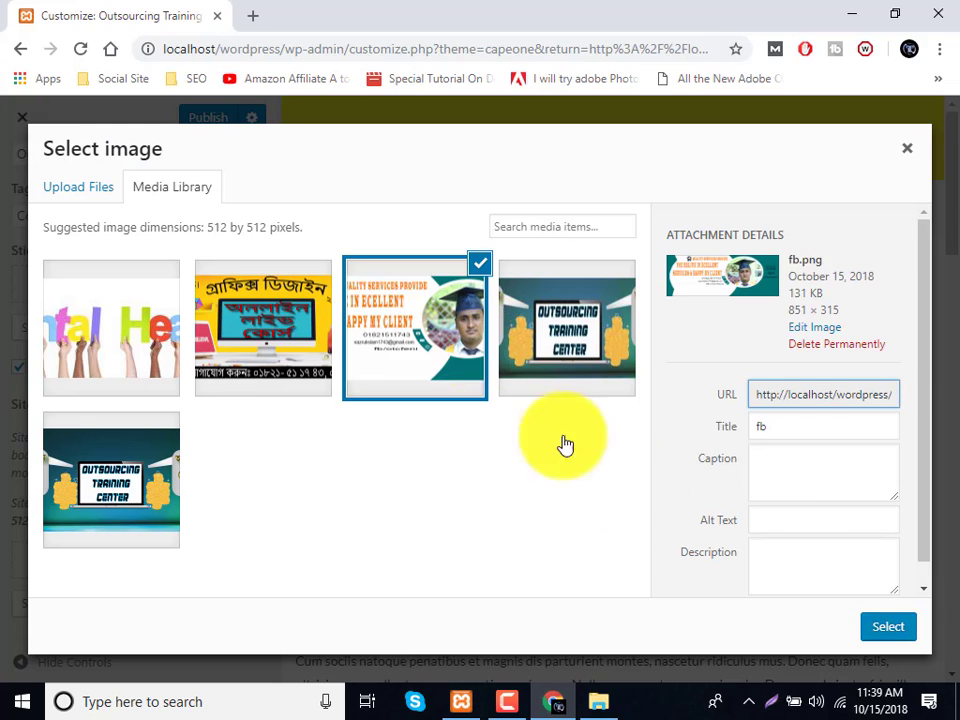
{"action": "left_click", "coordinate": [873, 634]}
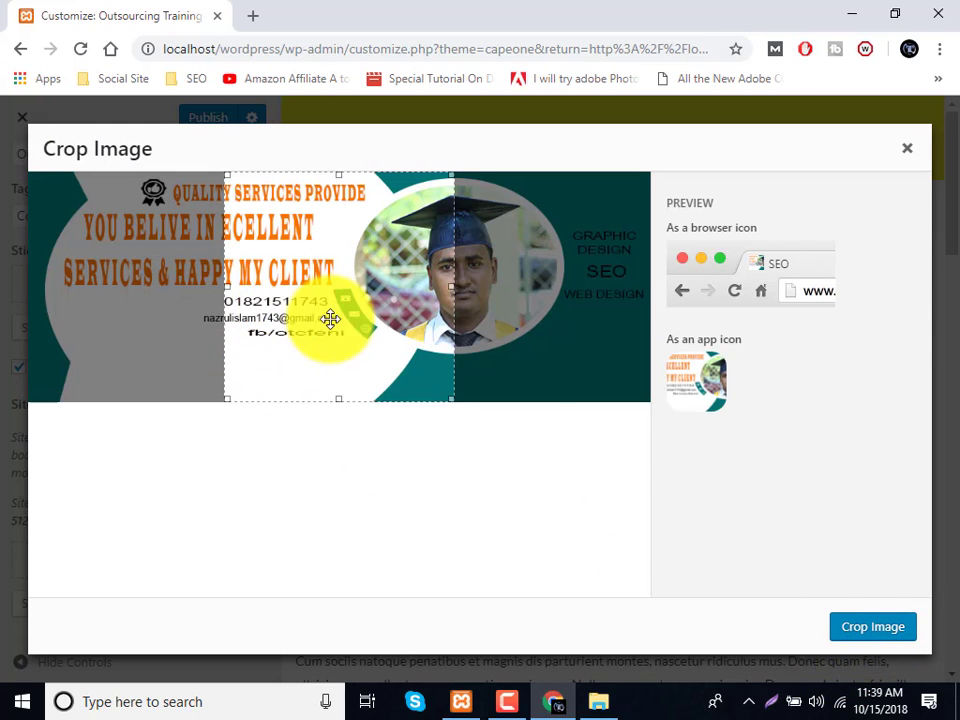
{"action": "left_click_drag", "start_coordinate": [328, 317], "coordinate": [450, 326]}
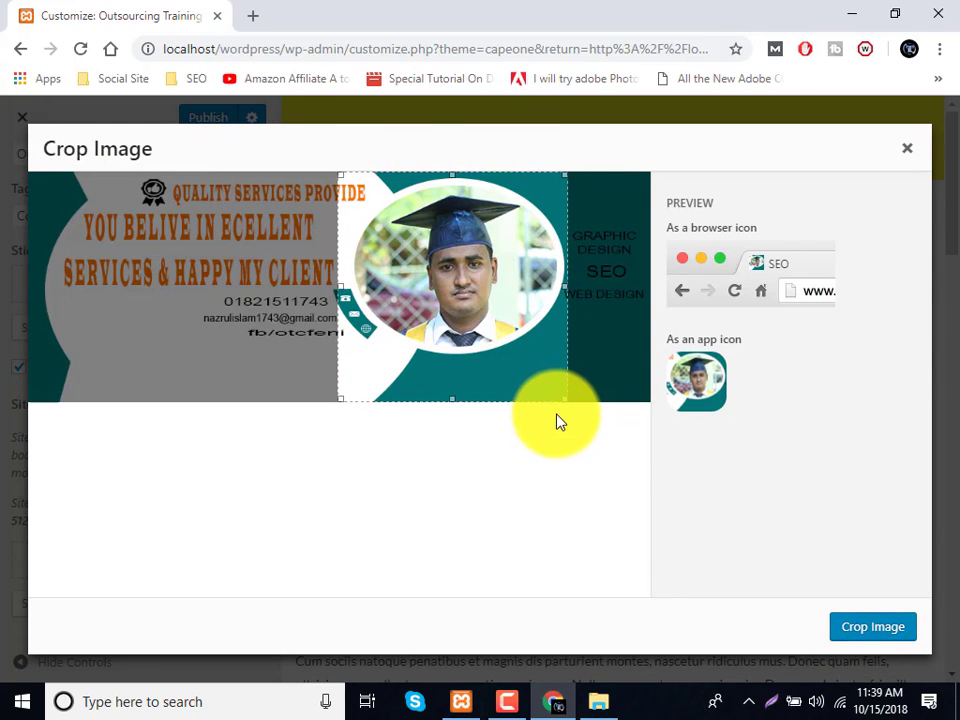
{"action": "left_click_drag", "start_coordinate": [481, 376], "coordinate": [491, 381]}
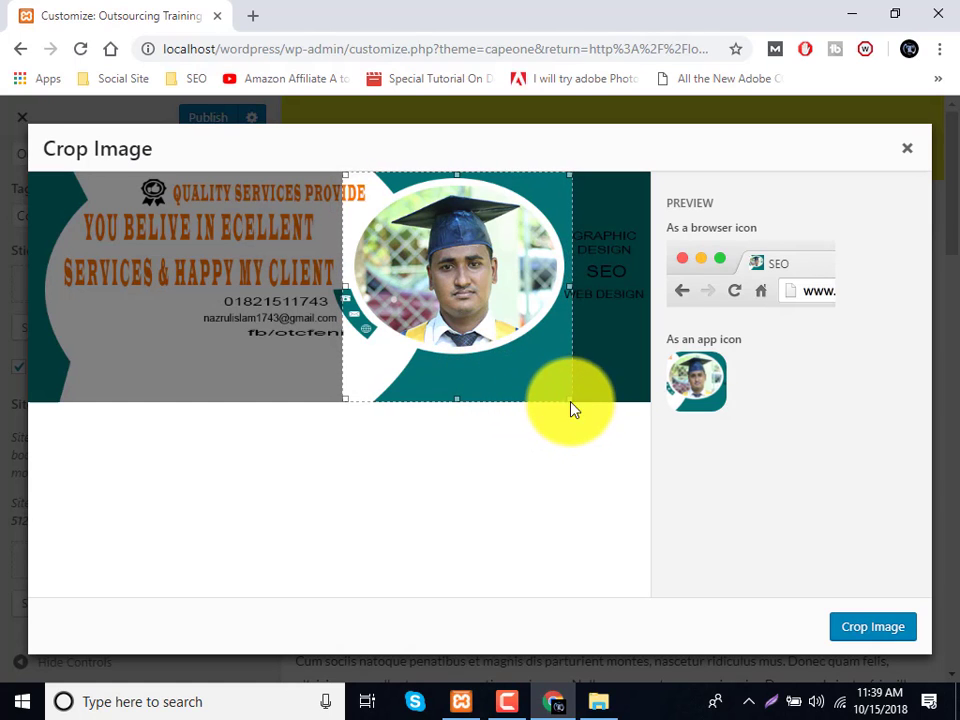
{"action": "left_click", "coordinate": [855, 630]}
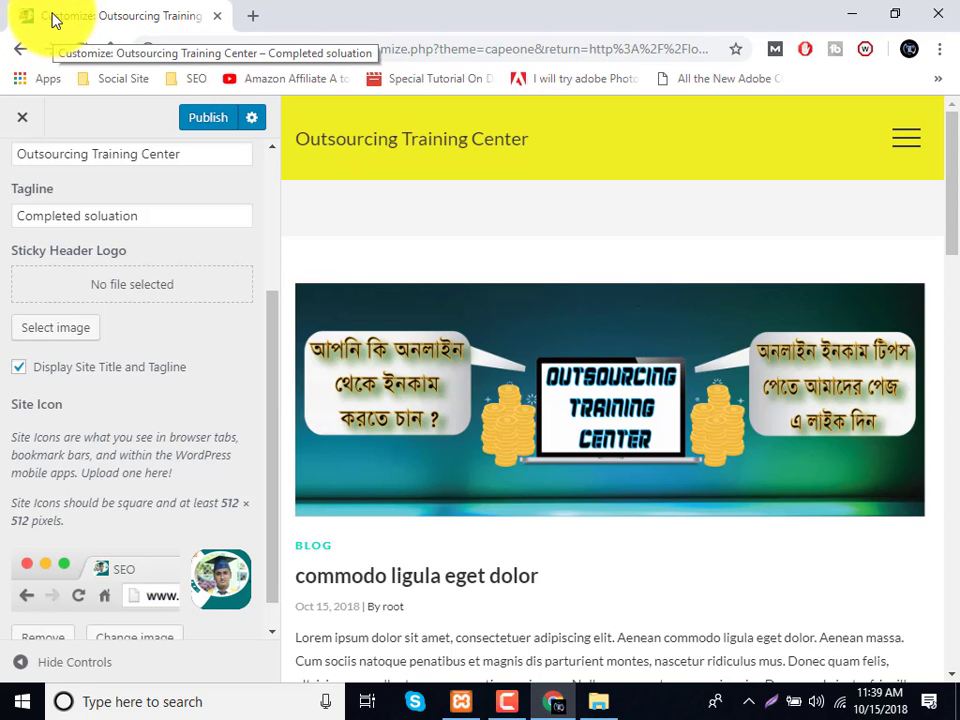
{"action": "scroll", "coordinate": [86, 315], "scroll_direction": "down", "scroll_amount": 1}
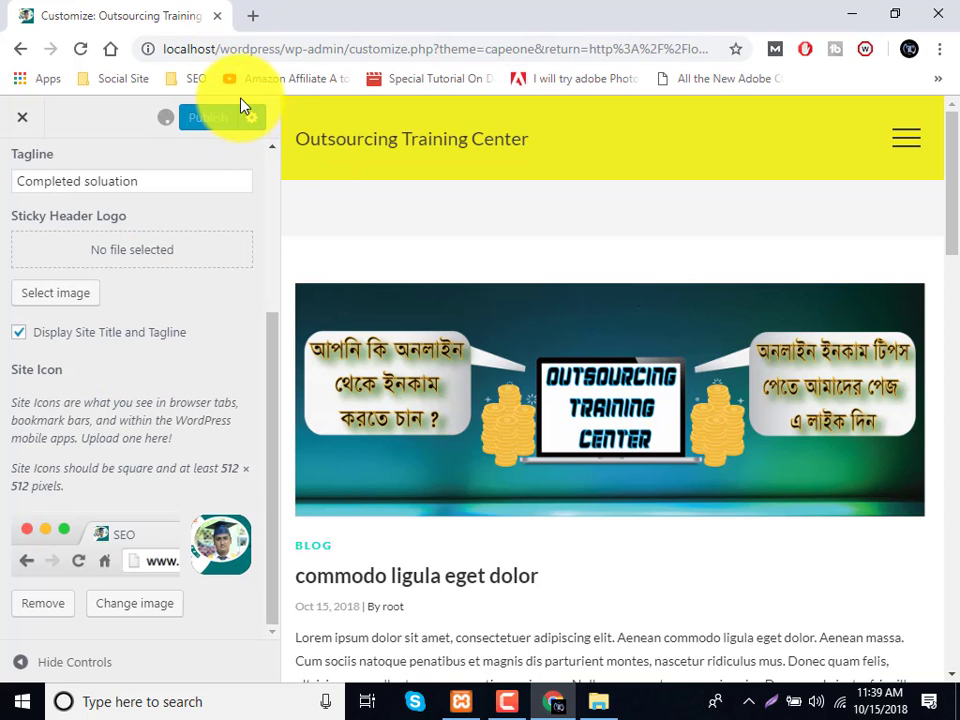
{"action": "scroll", "coordinate": [51, 182], "scroll_direction": "up", "scroll_amount": 3}
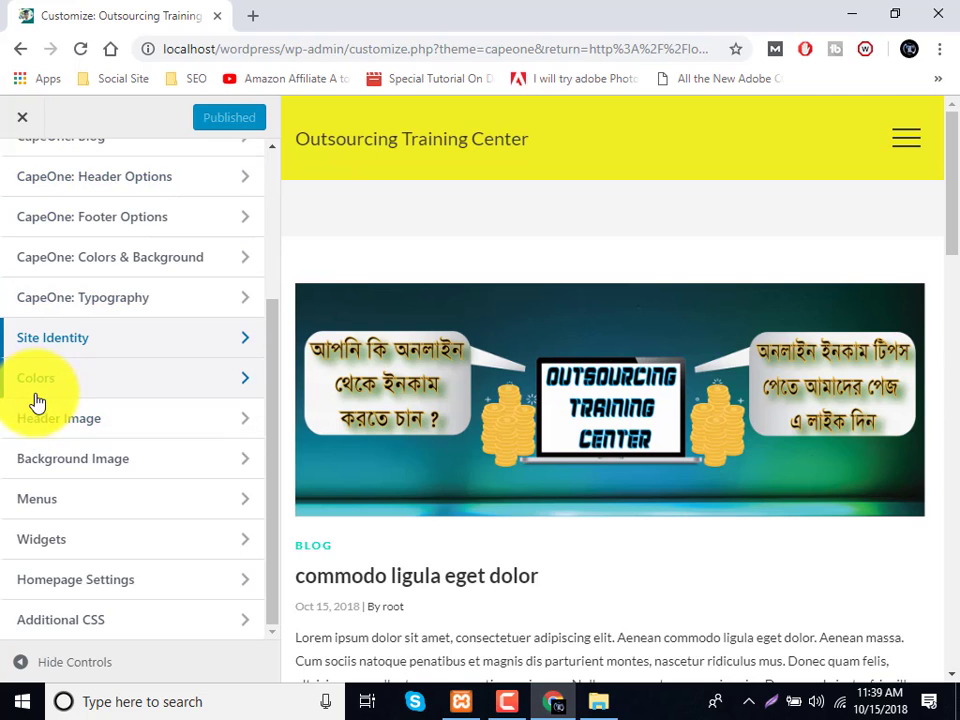
Set the Header Text Color to the preset purple #8224e3 in the Colors settings and publish the change.
{"action": "left_click", "coordinate": [36, 390]}
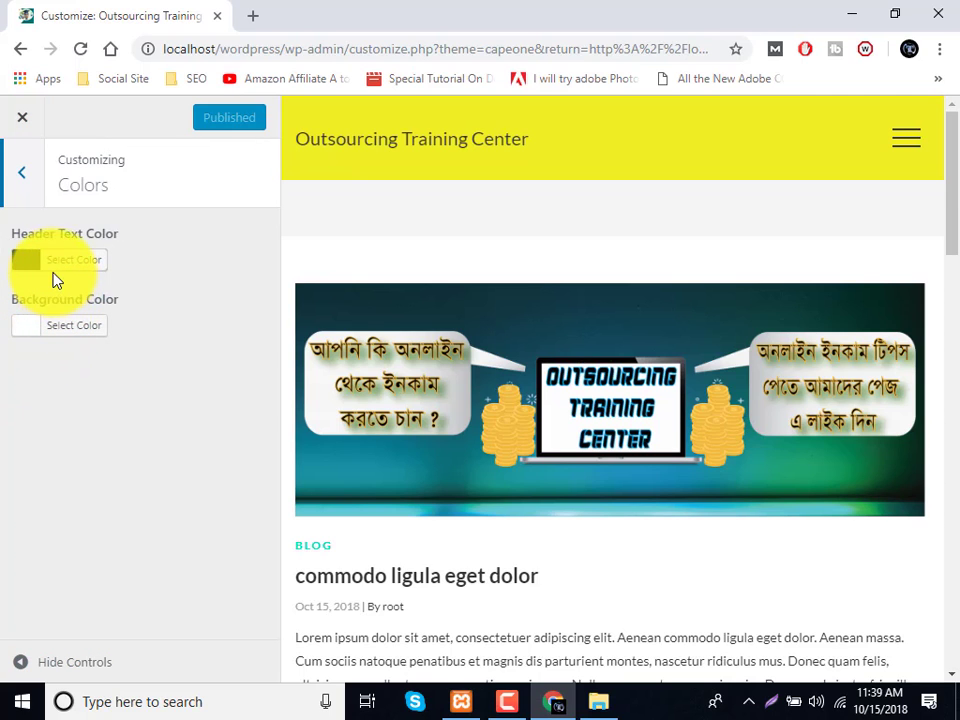
{"action": "left_click", "coordinate": [93, 266]}
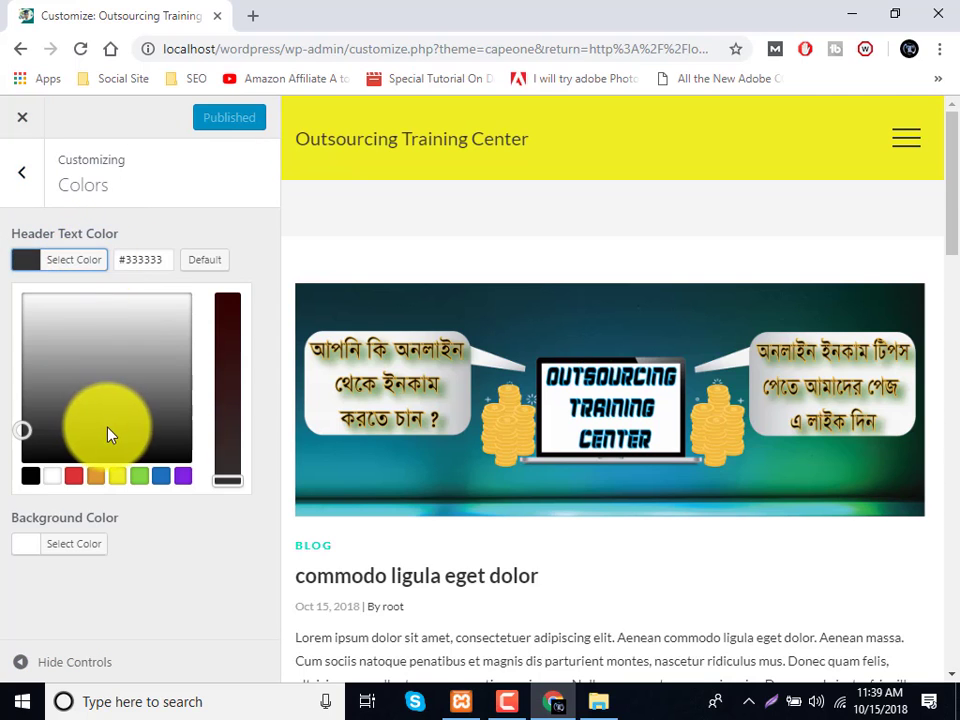
{"action": "left_click", "coordinate": [172, 292]}
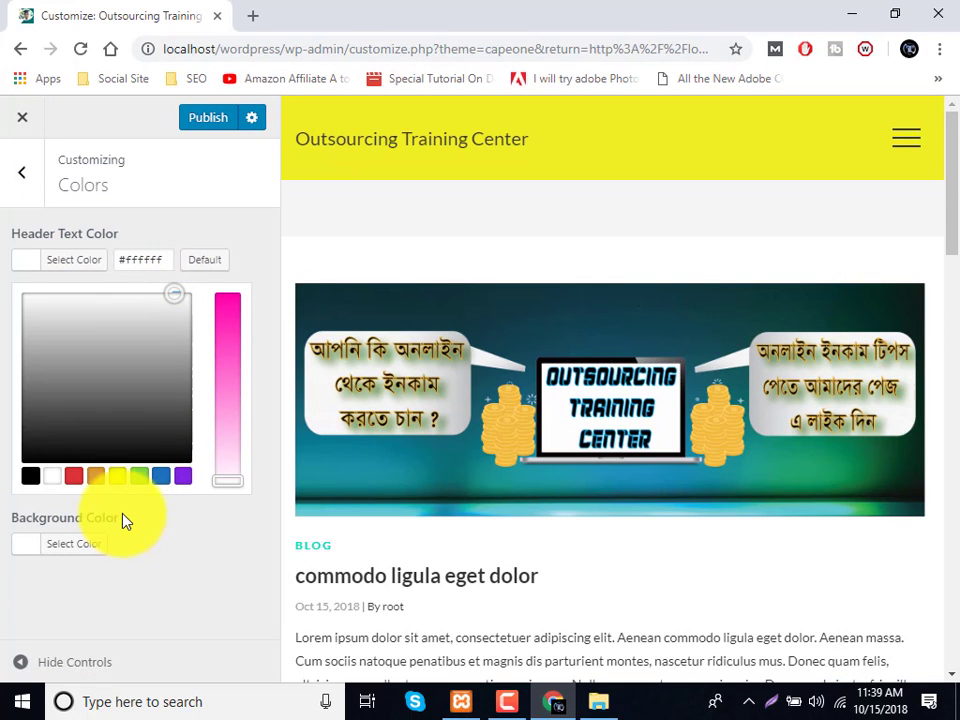
{"action": "left_click", "coordinate": [184, 478]}
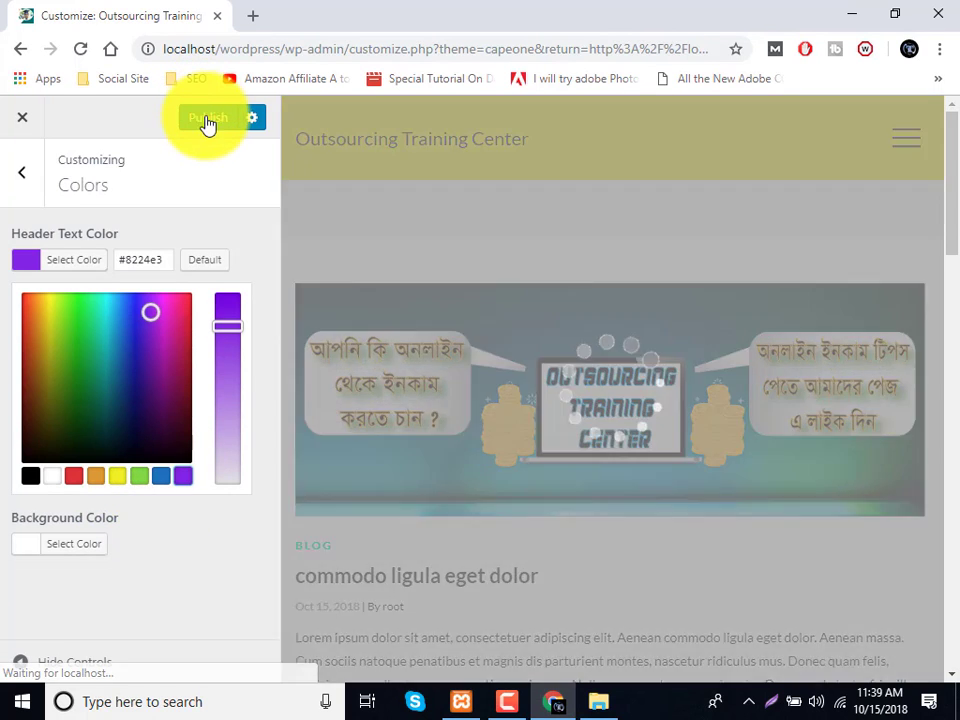
{"action": "left_click", "coordinate": [206, 122]}
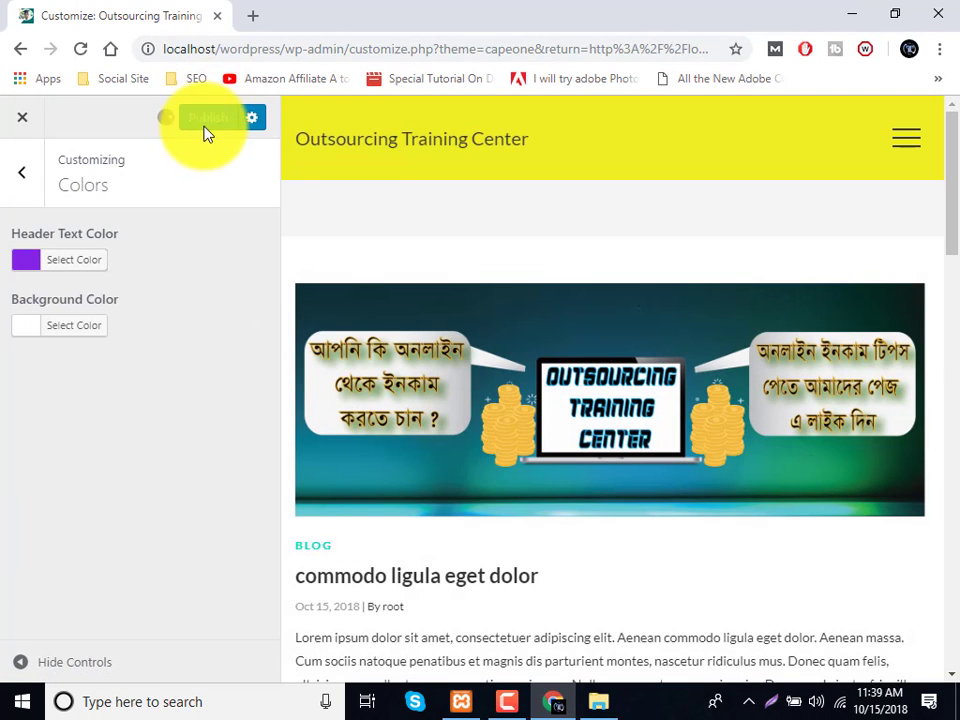
{"action": "left_click", "coordinate": [33, 197]}
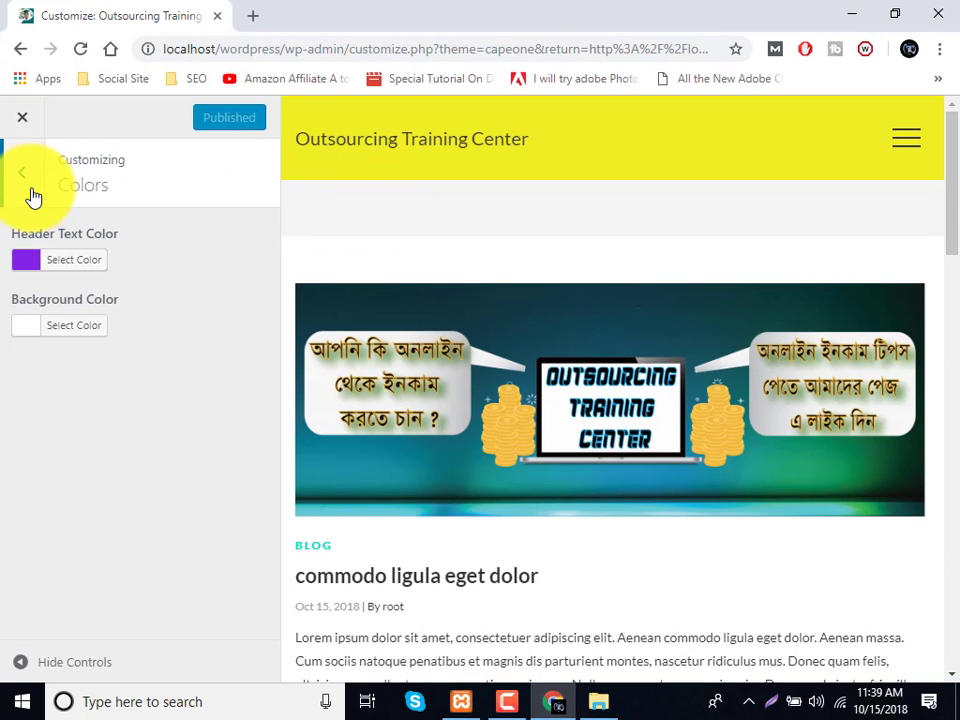
Change the Header Text Color to the saturated blue #0400f2 and publish the change.
{"action": "left_click", "coordinate": [75, 260]}
{"action": "left_click", "coordinate": [185, 338]}
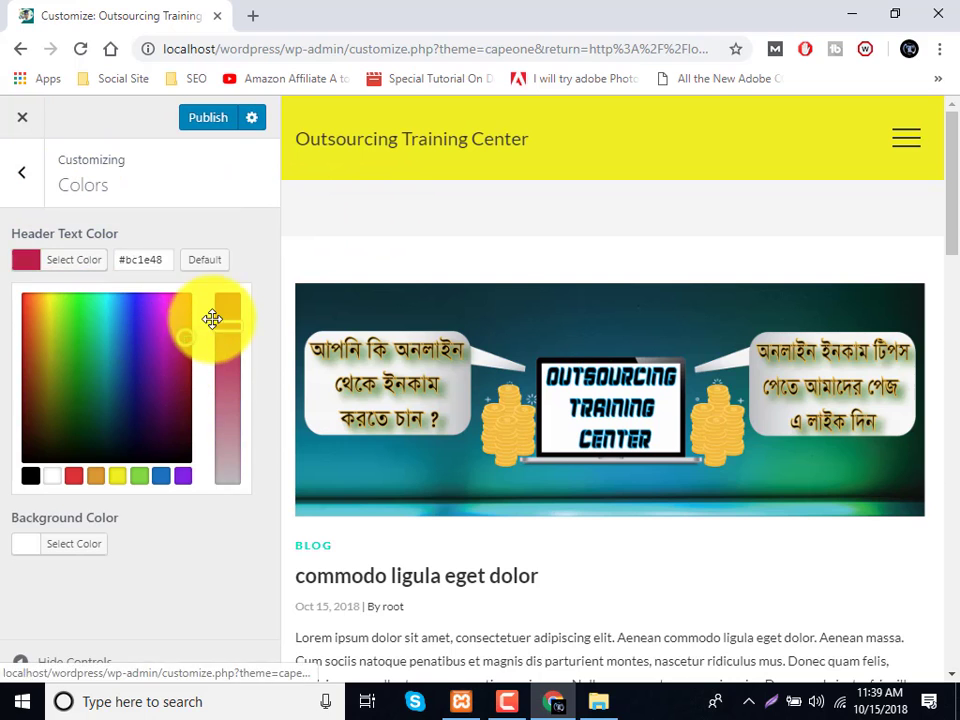
{"action": "left_click_drag", "start_coordinate": [212, 318], "coordinate": [136, 303]}
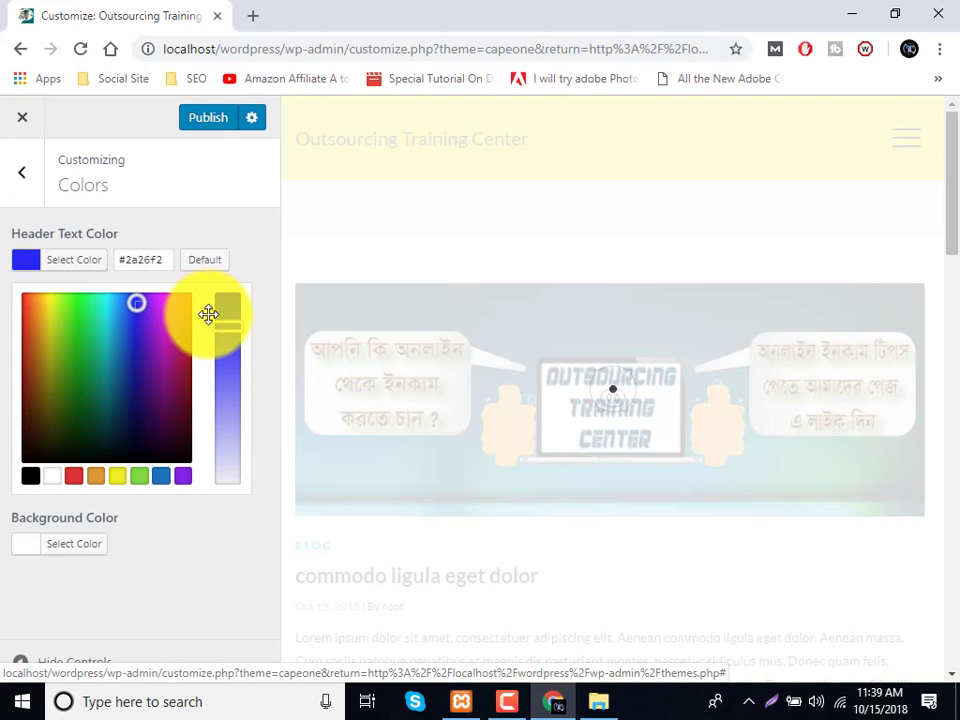
{"action": "left_click_drag", "start_coordinate": [222, 325], "coordinate": [221, 294]}
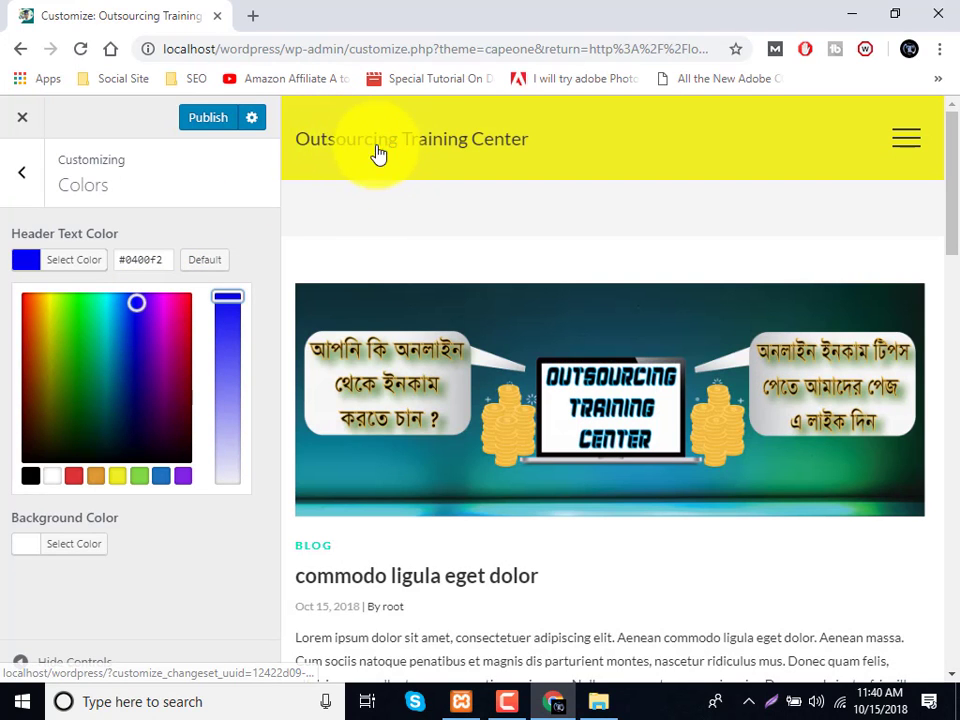
{"action": "left_click", "coordinate": [228, 121]}
{"action": "left_click", "coordinate": [34, 192]}
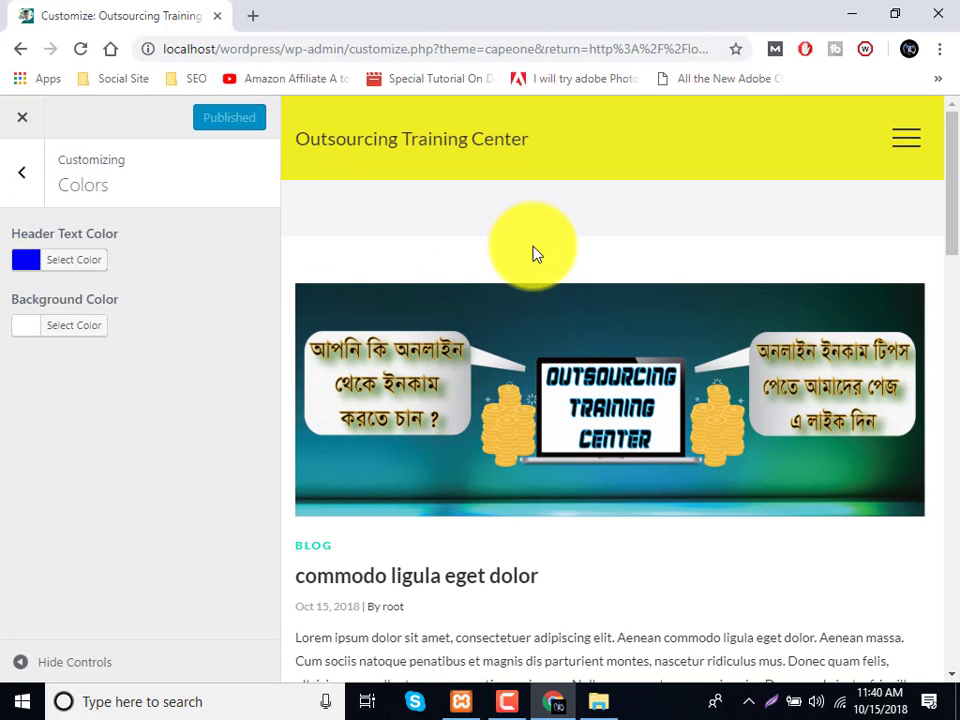
Set fb-cover-page-.png from the media library as the header image, skipping the crop.
{"action": "left_click", "coordinate": [52, 172]}
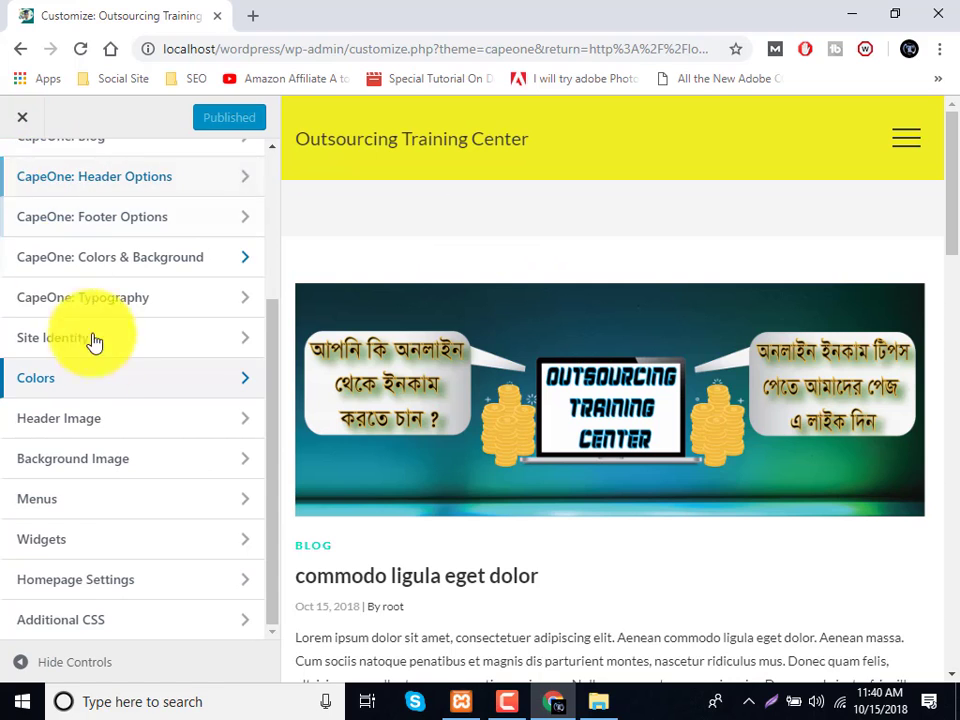
{"action": "left_click", "coordinate": [96, 433]}
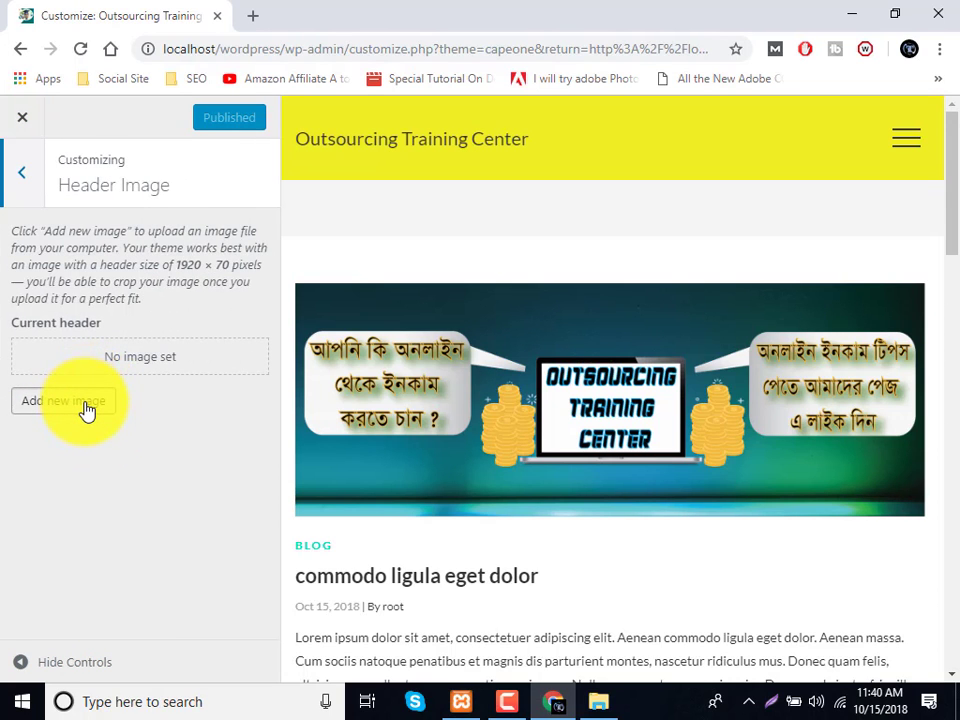
{"action": "left_click", "coordinate": [87, 410]}
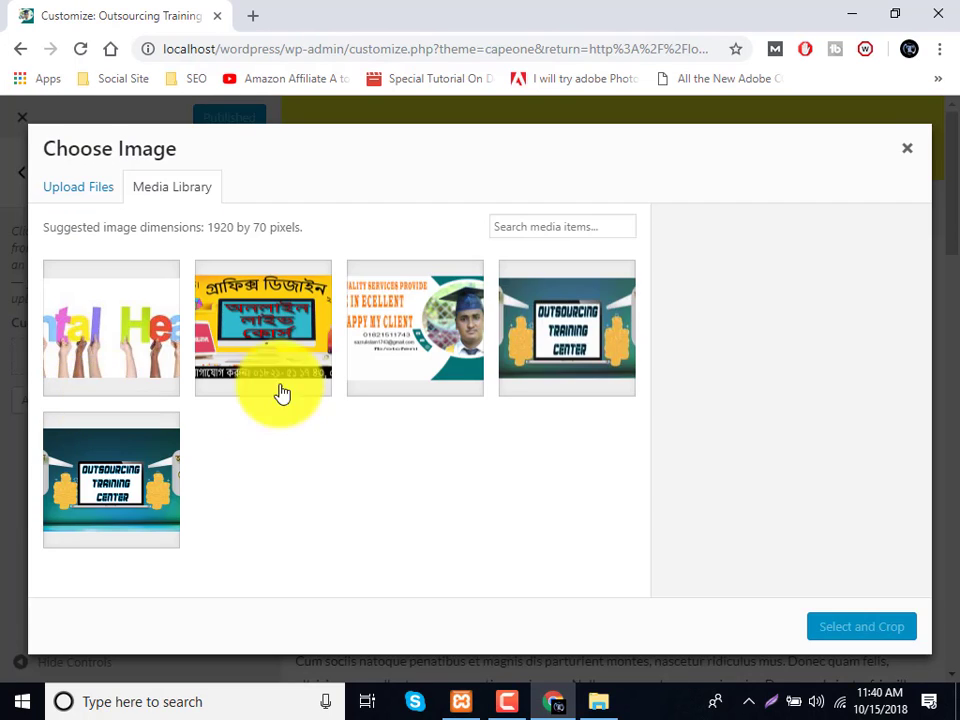
{"action": "left_click", "coordinate": [560, 390]}
{"action": "left_click", "coordinate": [154, 514]}
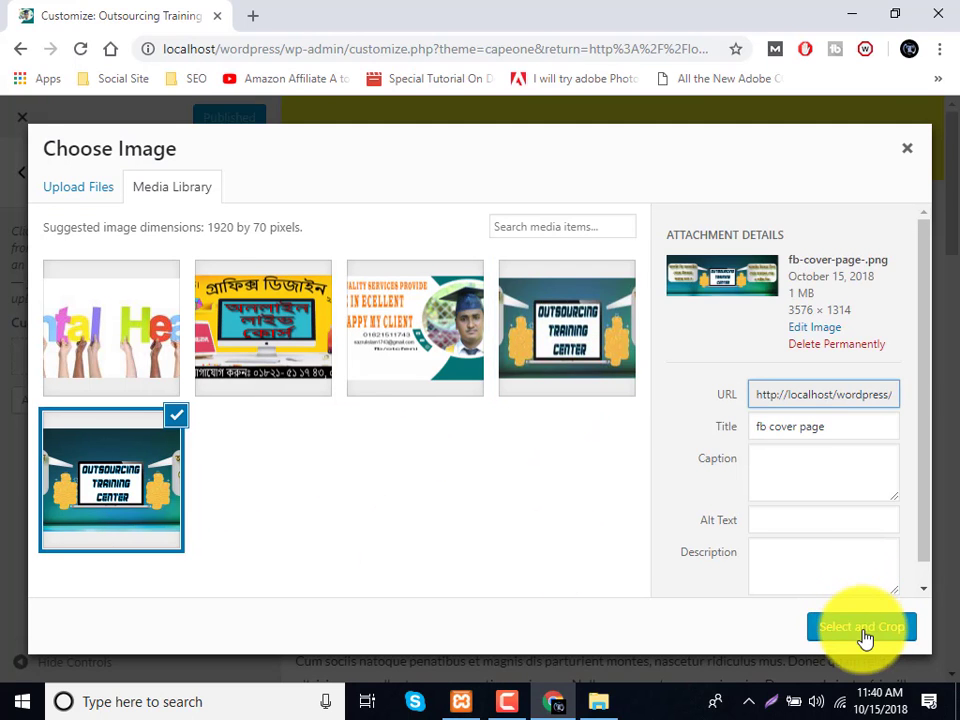
{"action": "left_click", "coordinate": [863, 630]}
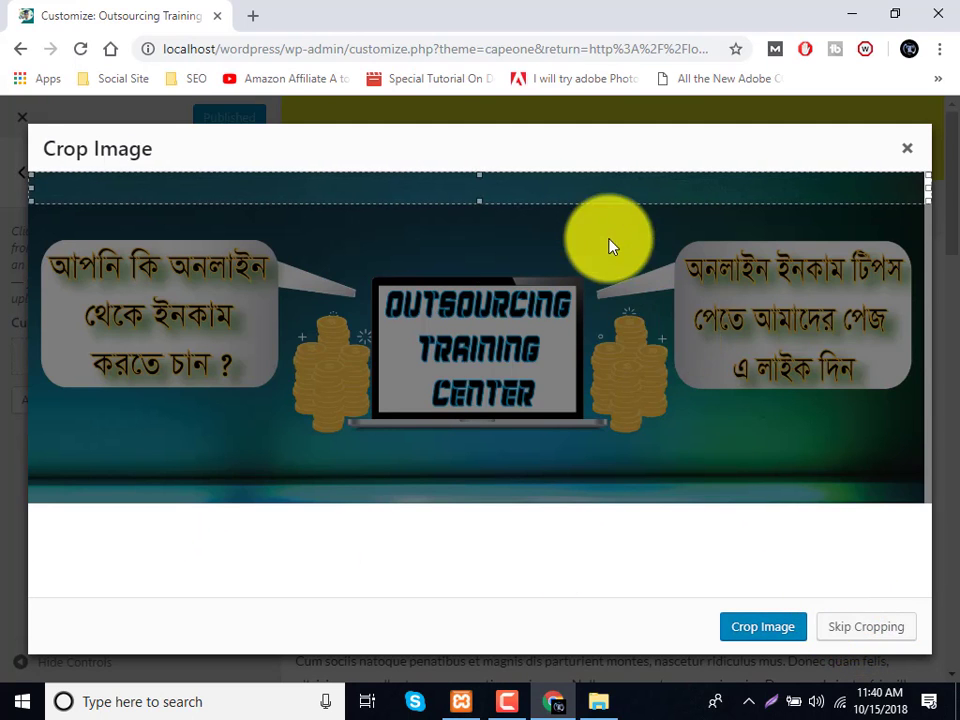
{"action": "left_click_drag", "start_coordinate": [574, 199], "coordinate": [549, 435]}
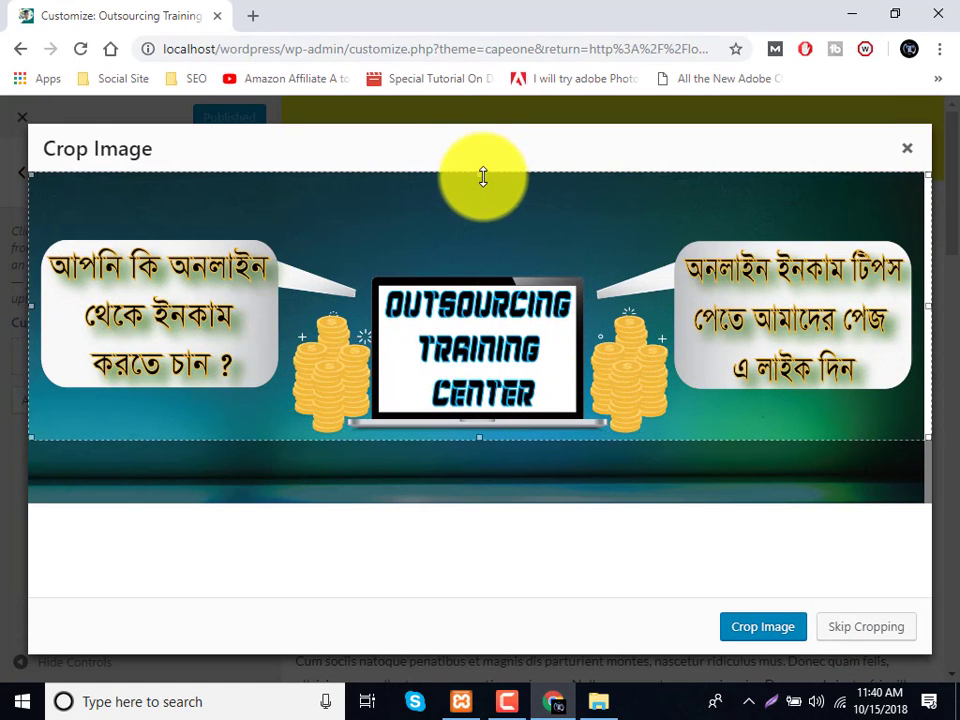
{"action": "left_click_drag", "start_coordinate": [483, 176], "coordinate": [490, 233]}
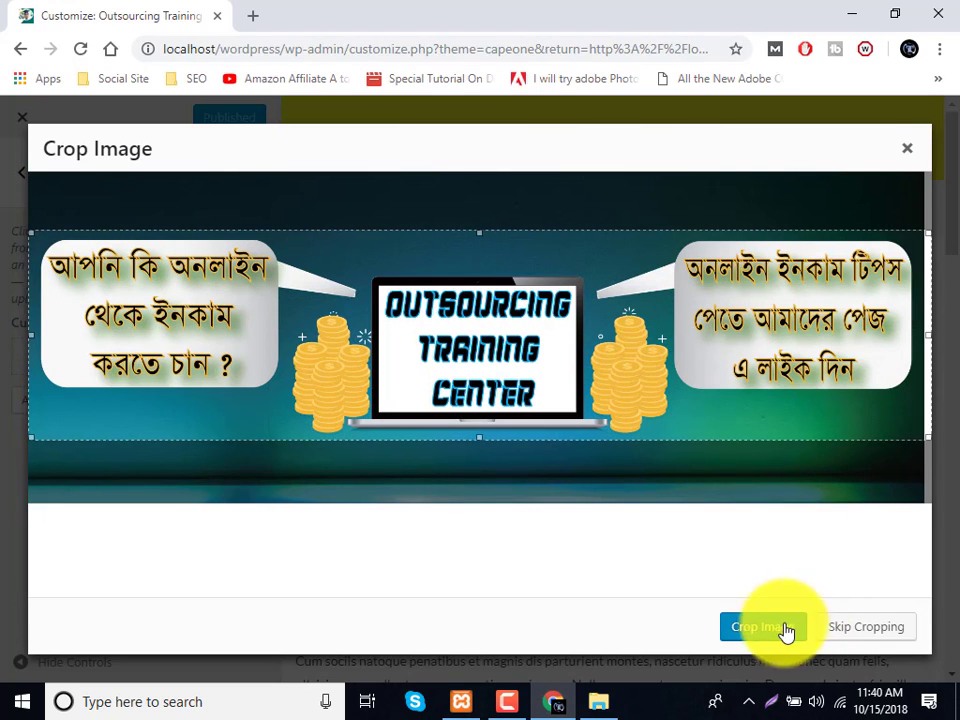
{"action": "left_click", "coordinate": [866, 626]}
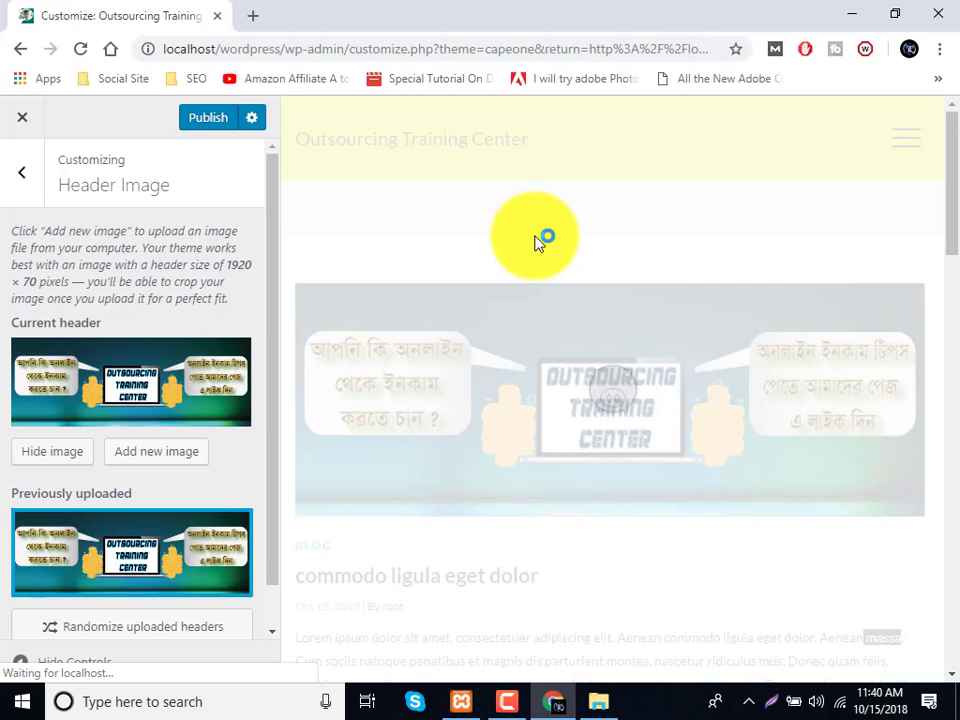
Check the new header image in the page preview and look into the Background Image settings.
{"action": "scroll", "coordinate": [450, 380], "scroll_direction": "down", "scroll_amount": 5}
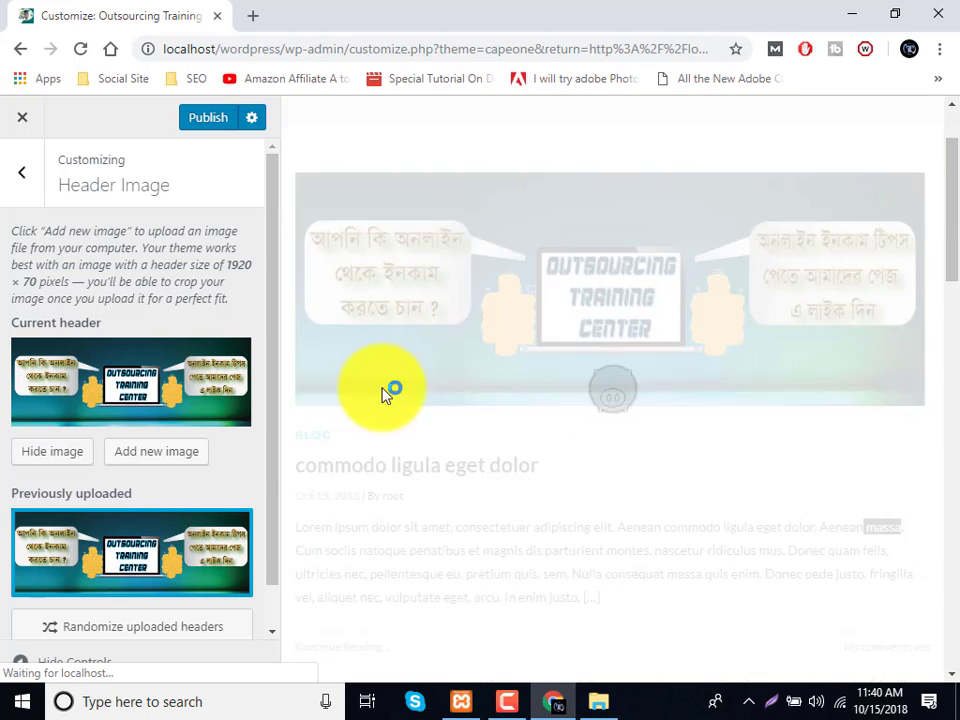
{"action": "scroll", "coordinate": [197, 486], "scroll_direction": "down", "scroll_amount": 1}
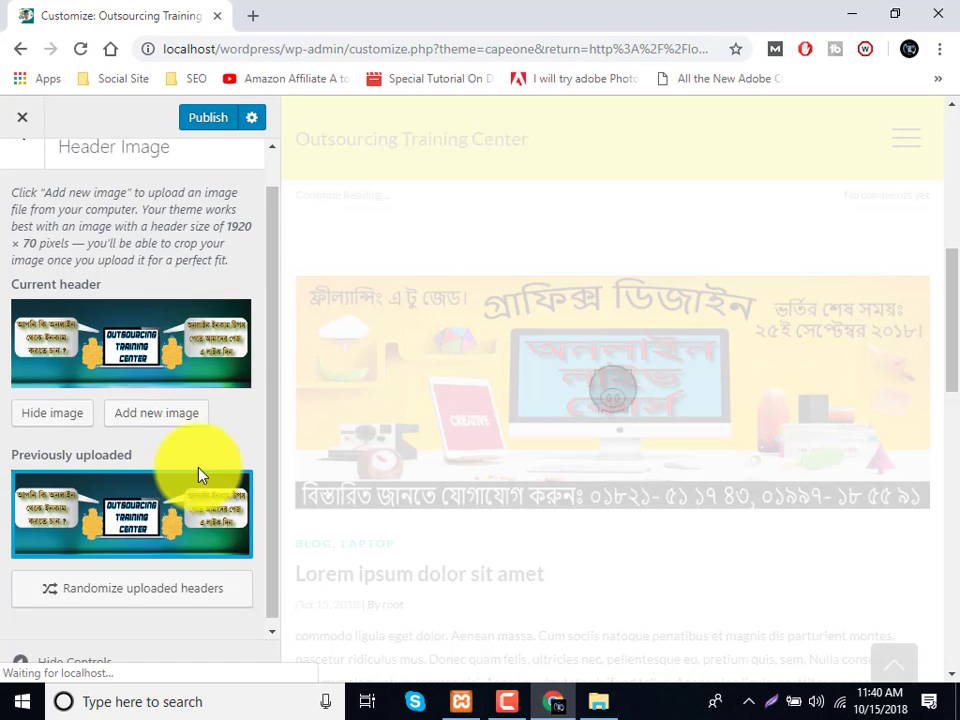
{"action": "scroll", "coordinate": [171, 443], "scroll_direction": "up", "scroll_amount": 1}
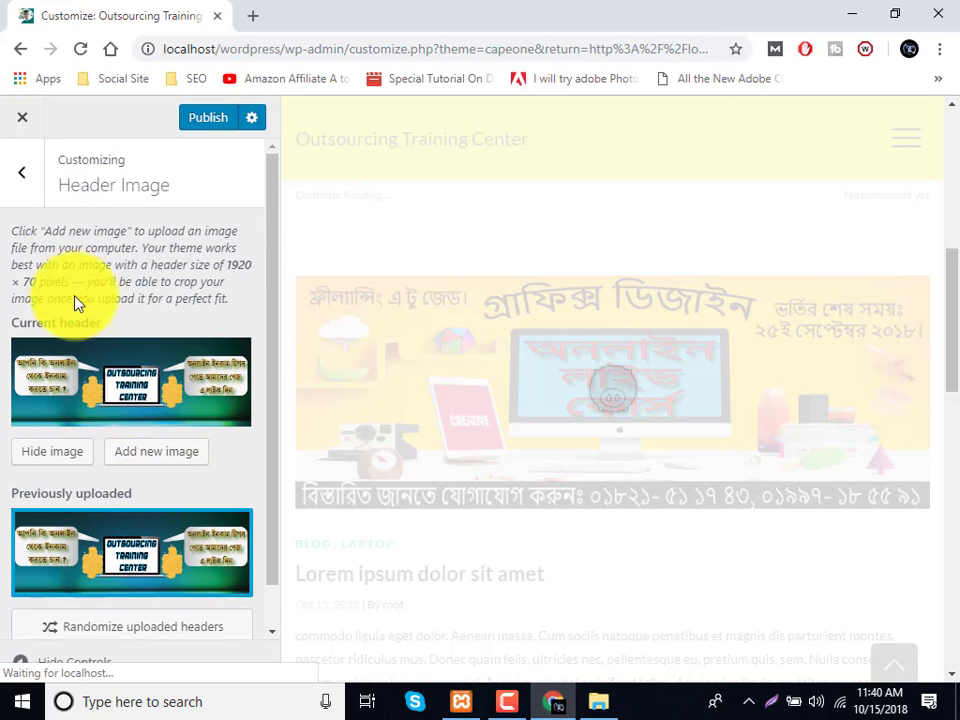
{"action": "left_click", "coordinate": [27, 185]}
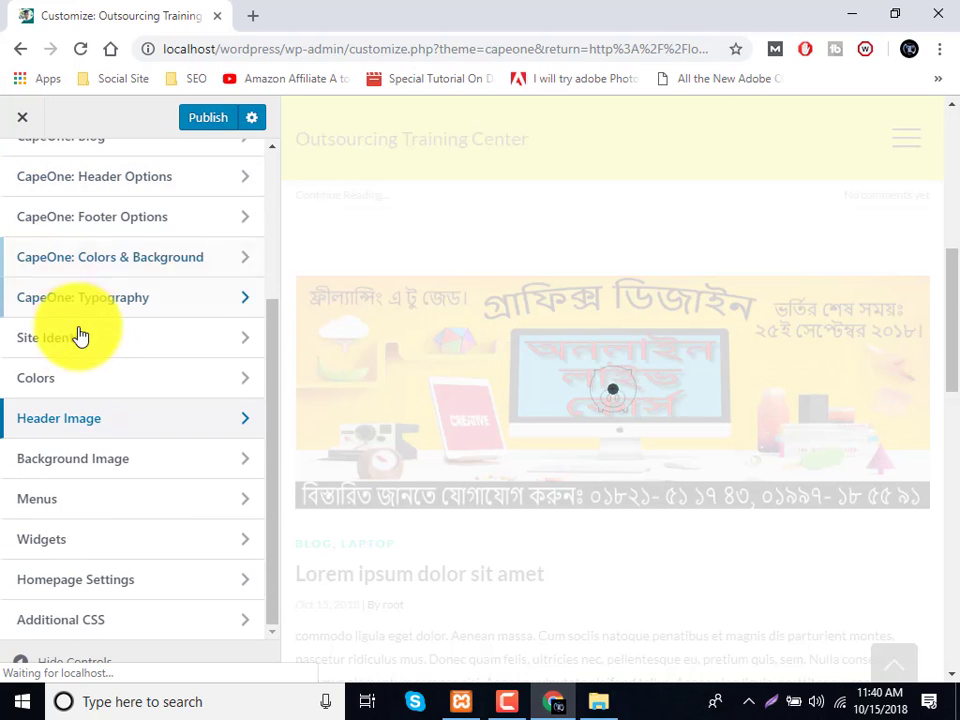
{"action": "left_click", "coordinate": [95, 462]}
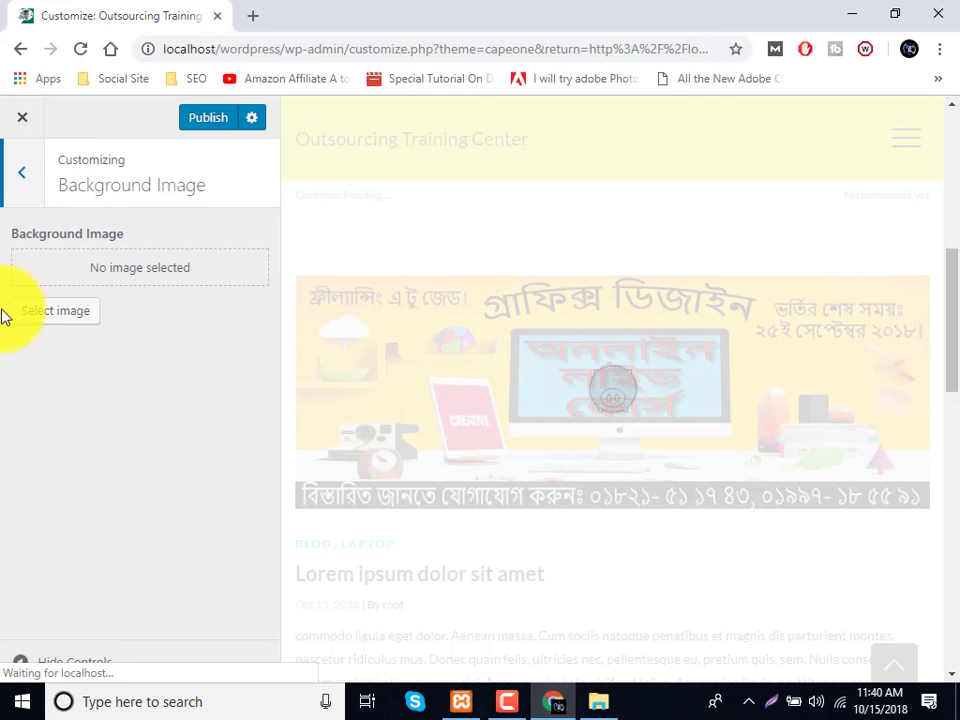
{"action": "scroll", "coordinate": [516, 263], "scroll_direction": "up", "scroll_amount": 8}
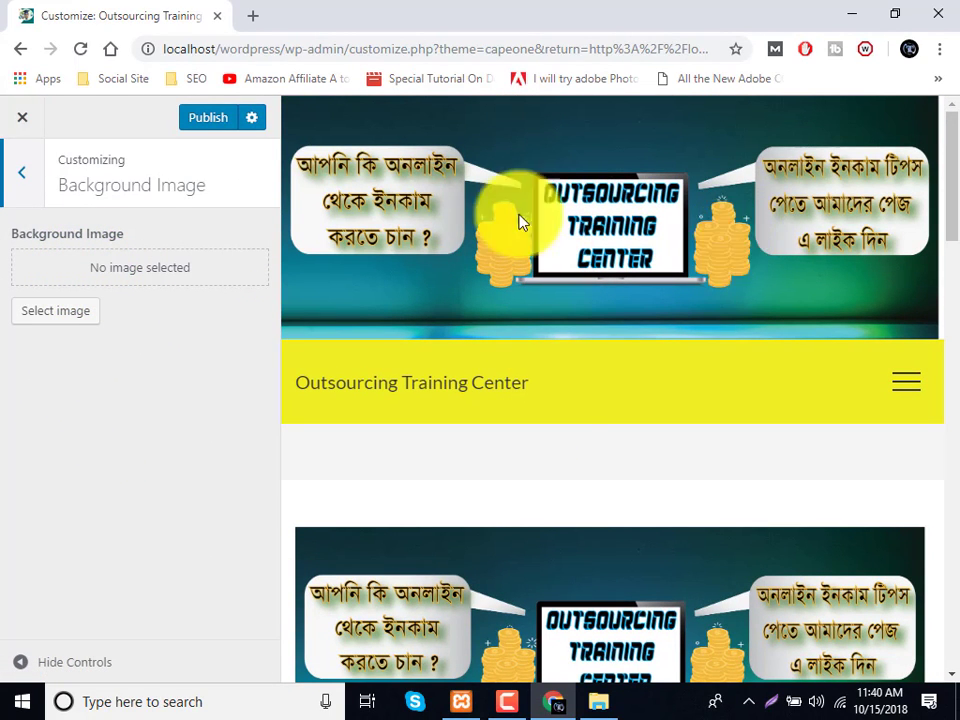
View all menu locations and check the choices offered for Top Menu and Top Left Menu (Split Navigation Bar).
{"action": "left_click", "coordinate": [5, 190]}
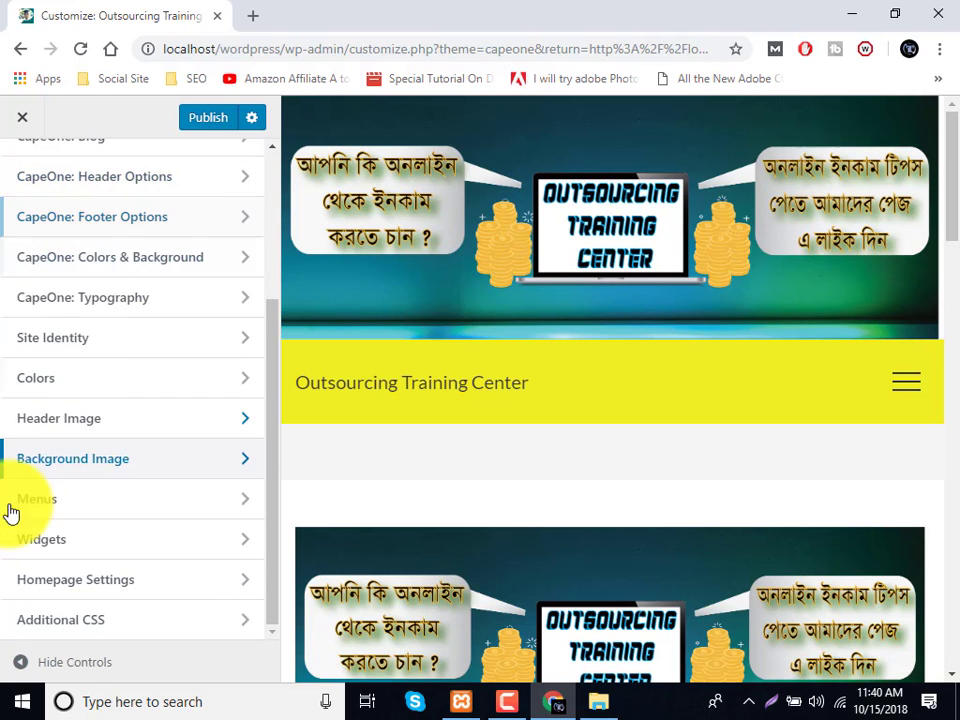
{"action": "left_click", "coordinate": [73, 519]}
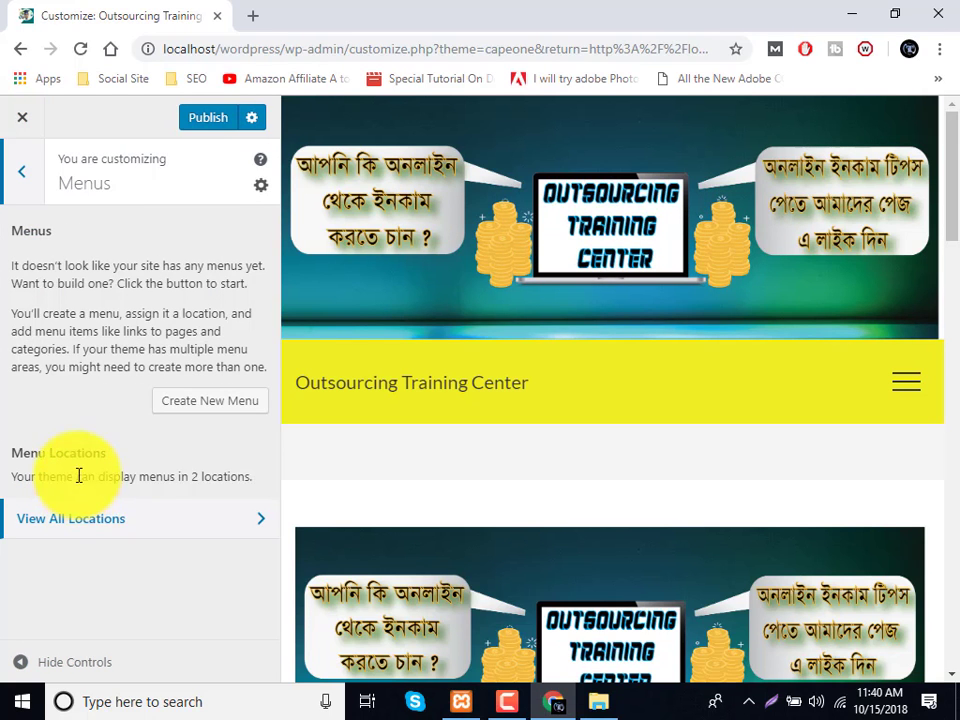
{"action": "left_click", "coordinate": [111, 533]}
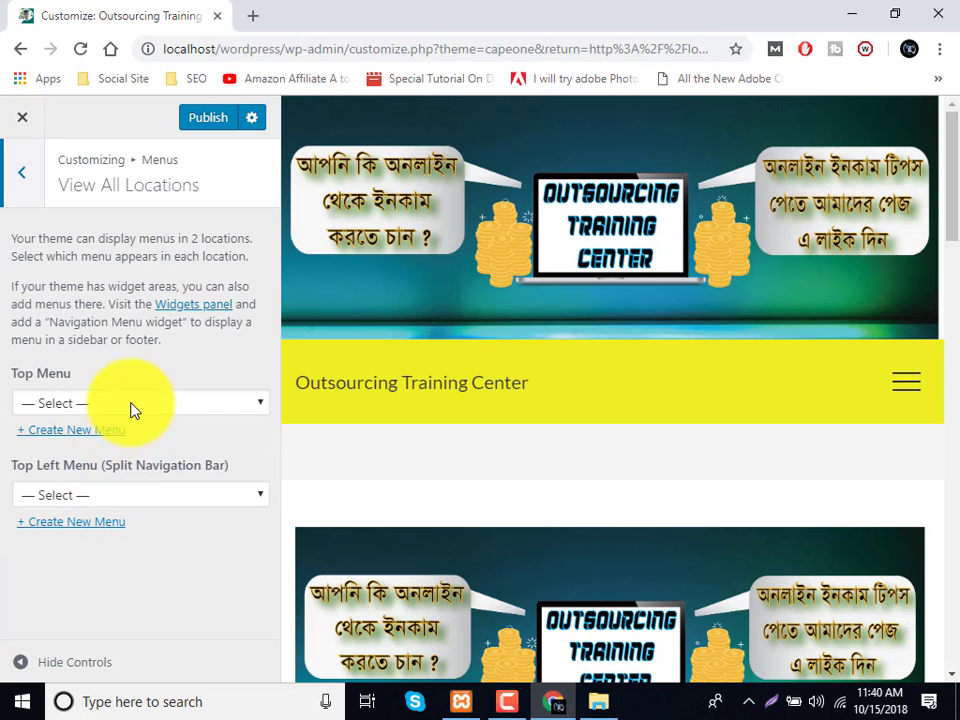
{"action": "left_click", "coordinate": [131, 405]}
{"action": "left_click", "coordinate": [130, 497]}
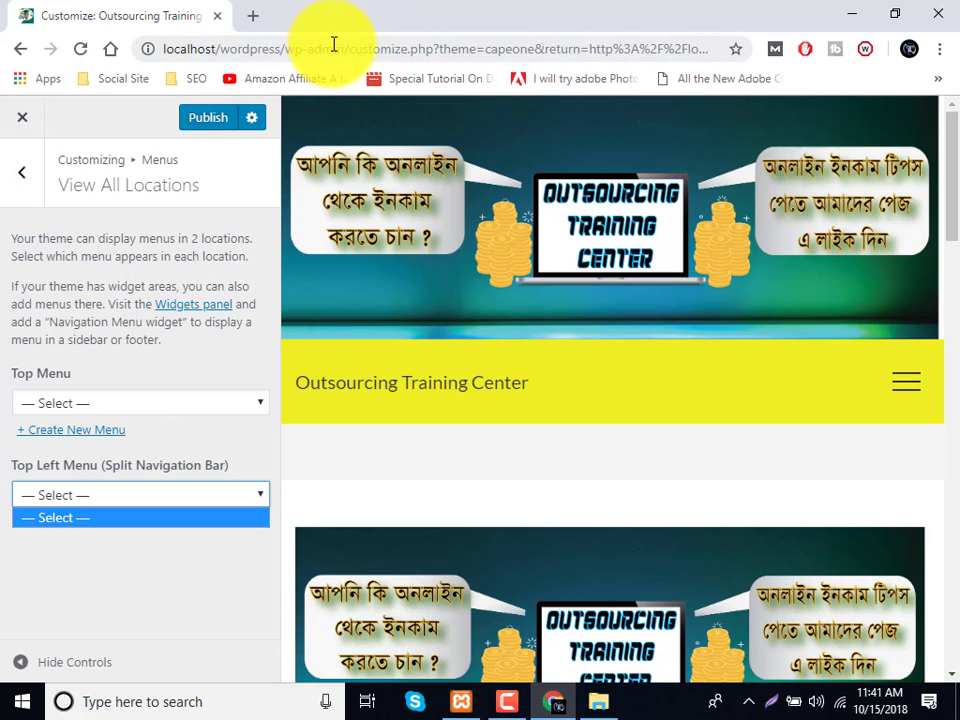
Open the admin dashboard at localhost/wordpress/wp-admin/ in a new browser tab.
{"action": "left_click_drag", "start_coordinate": [349, 49], "coordinate": [129, 58]}
{"action": "key", "text": "ctrl+c"}
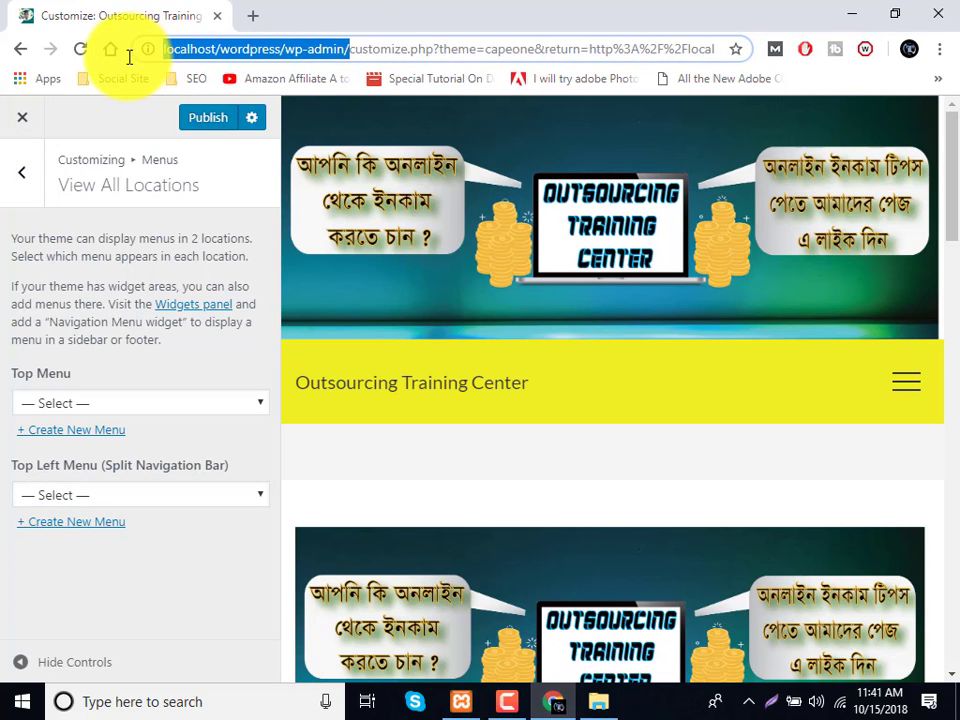
{"action": "left_click", "coordinate": [250, 20]}
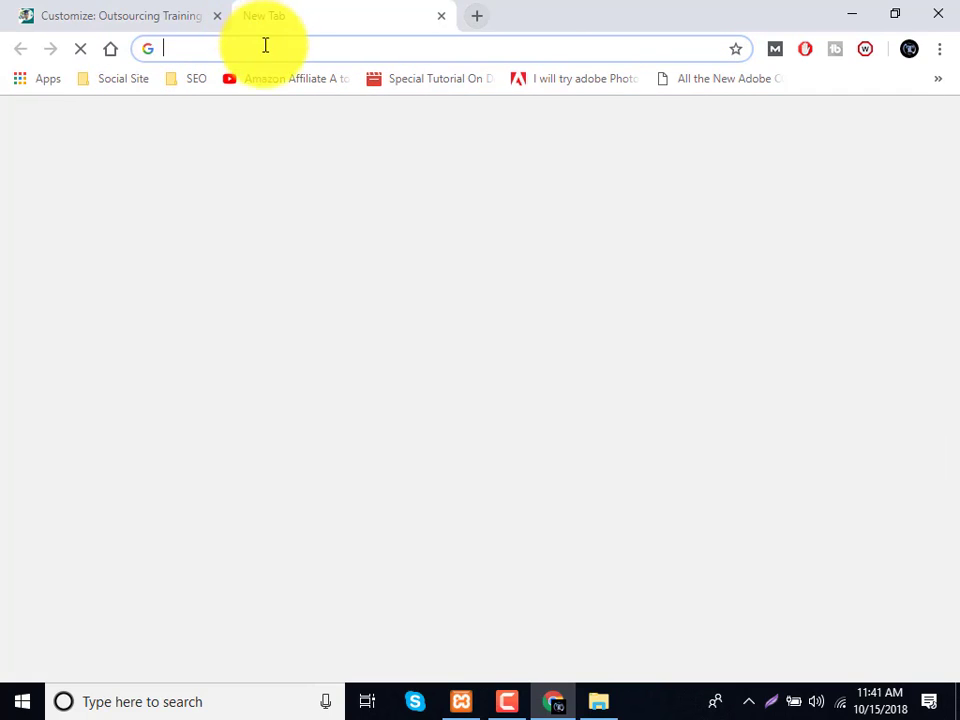
{"action": "key", "text": "ctrl+v"}
{"action": "key", "text": "Return"}
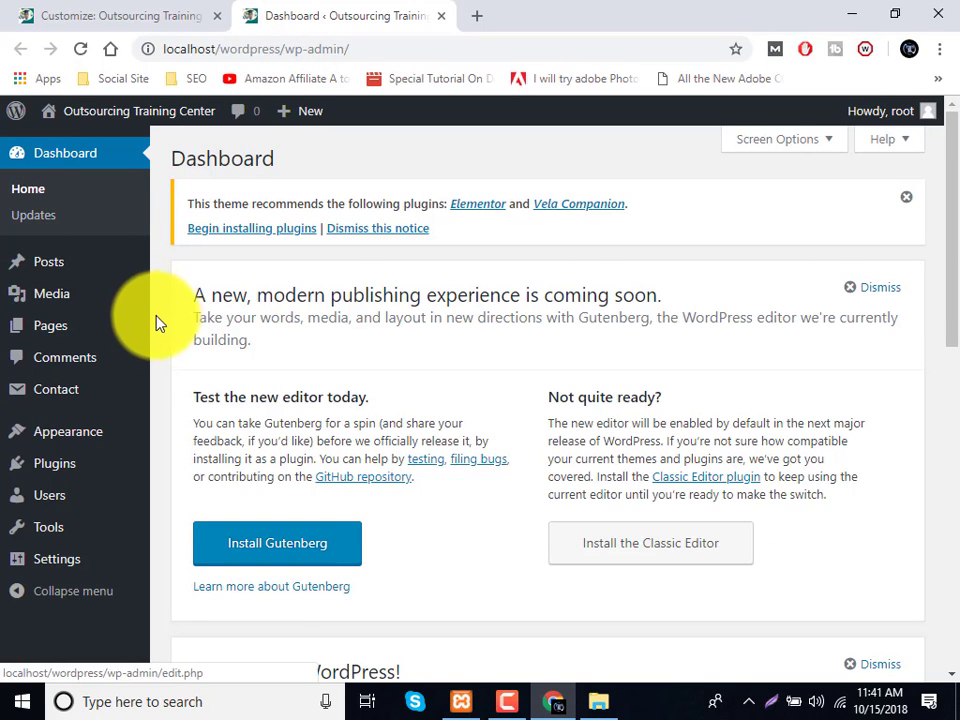
Create a new navigation menu named Main Menu in the dashboard's Menus settings.
{"action": "mouse_move", "coordinate": [75, 436]}
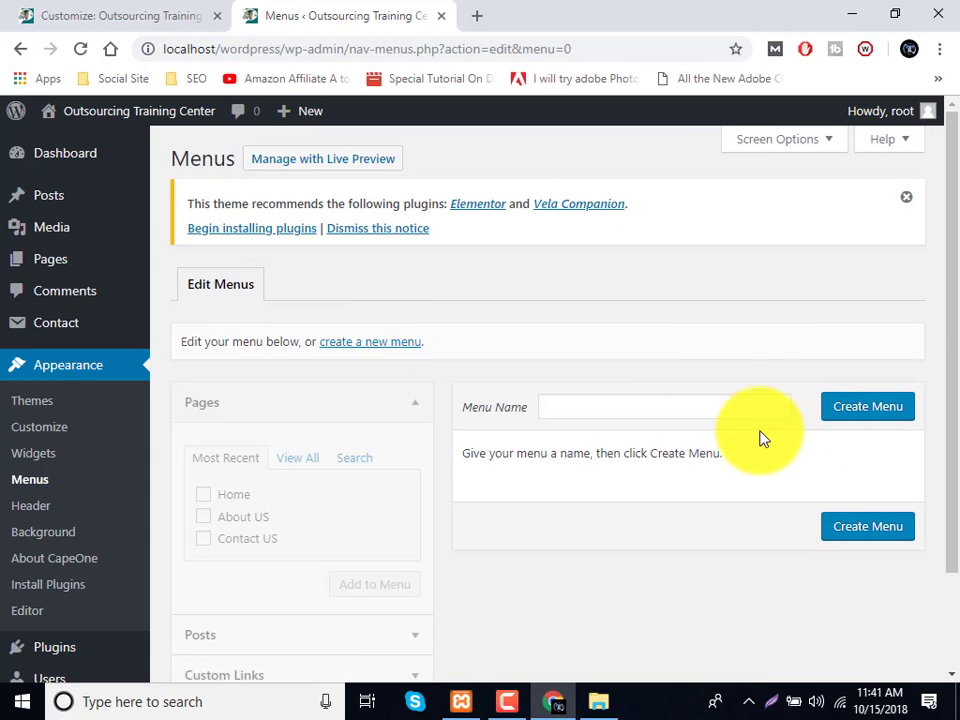
{"action": "left_click", "coordinate": [712, 413]}
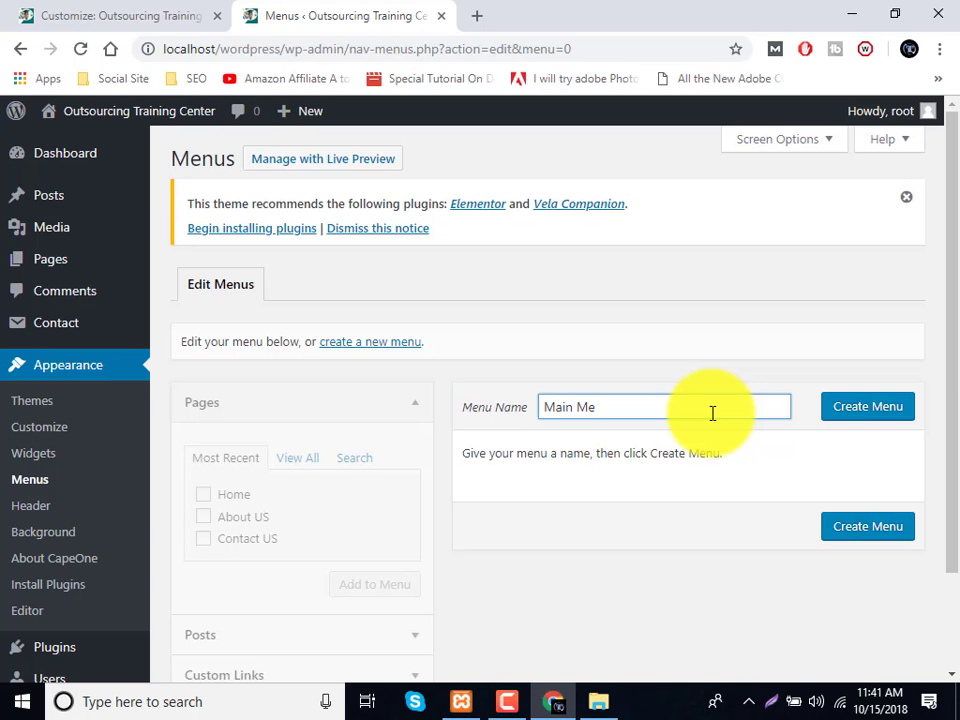
{"action": "left_click", "coordinate": [846, 415]}
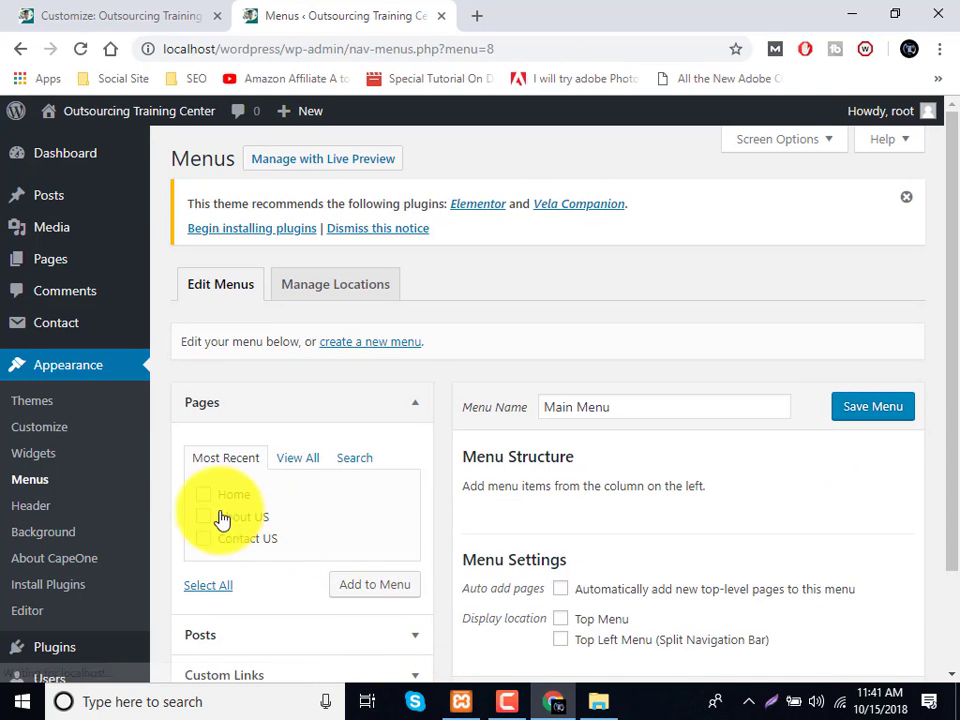
Add the Home, About US and Contact US pages to Main Menu.
{"action": "left_click", "coordinate": [228, 518]}
{"action": "left_click", "coordinate": [247, 540]}
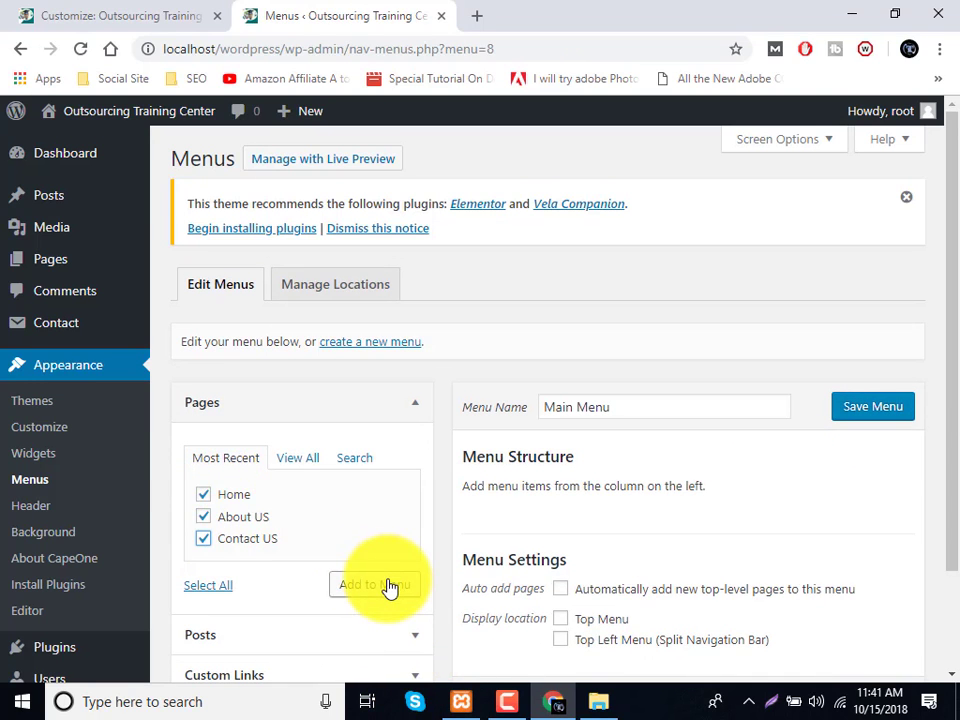
{"action": "scroll", "coordinate": [354, 553], "scroll_direction": "down", "scroll_amount": 2}
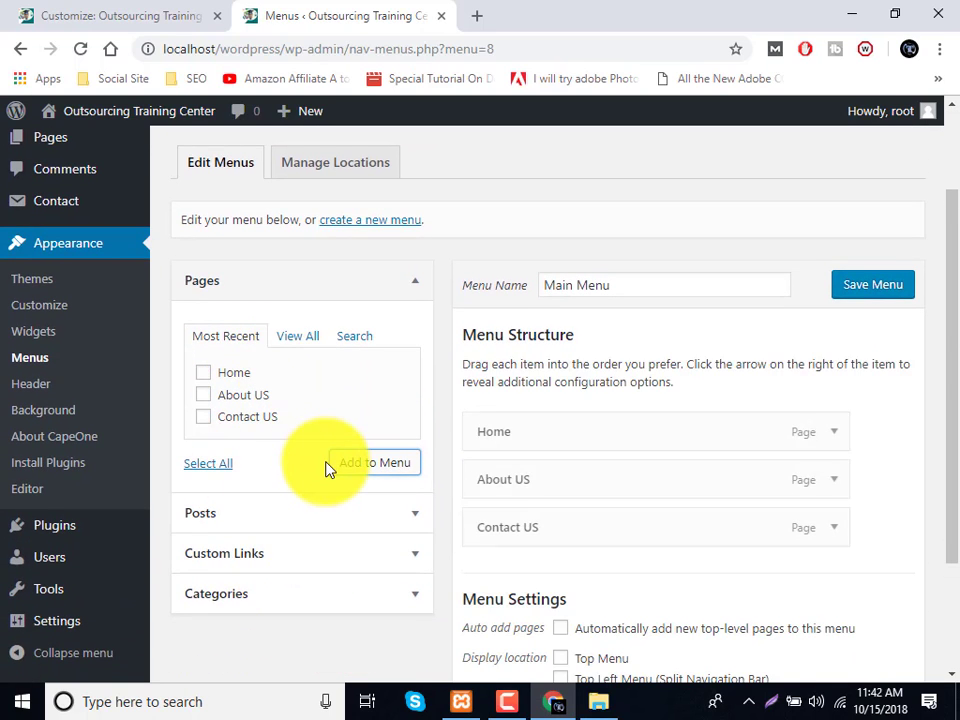
Add the Blog and Laptop categories to Main Menu, move Contact US to the end and save the menu.
{"action": "left_click", "coordinate": [291, 516]}
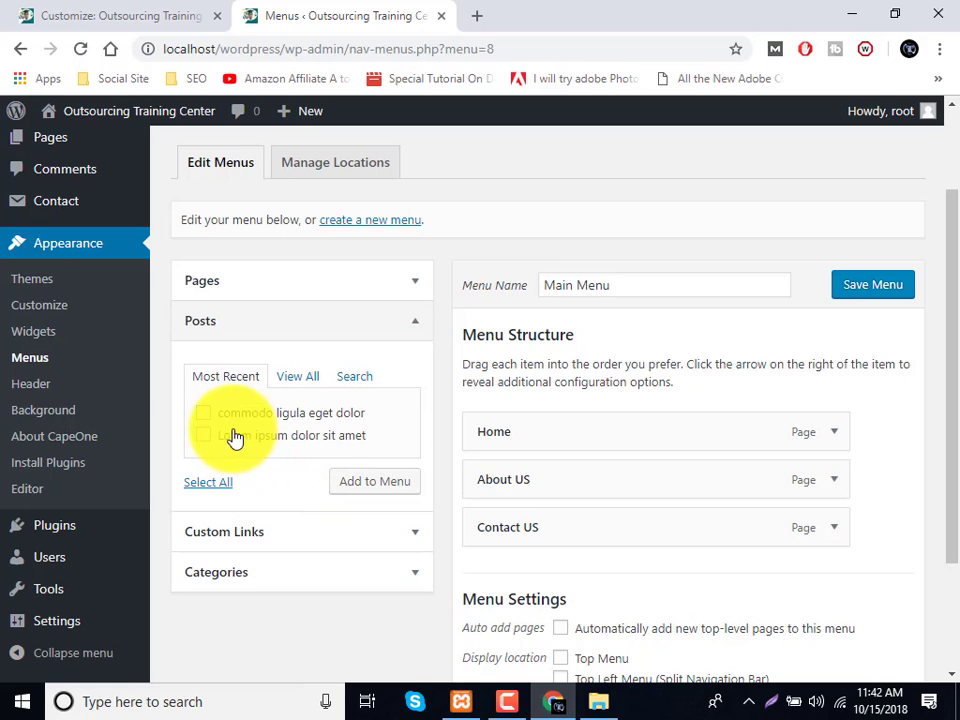
{"action": "left_click", "coordinate": [246, 576]}
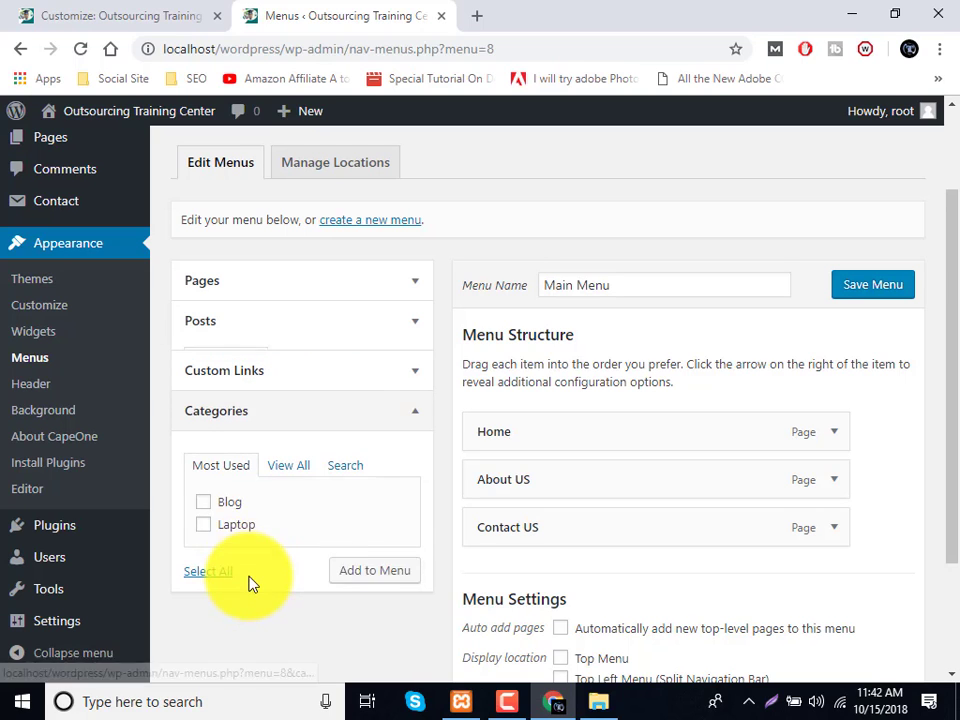
{"action": "left_click", "coordinate": [237, 519]}
{"action": "left_click", "coordinate": [370, 575]}
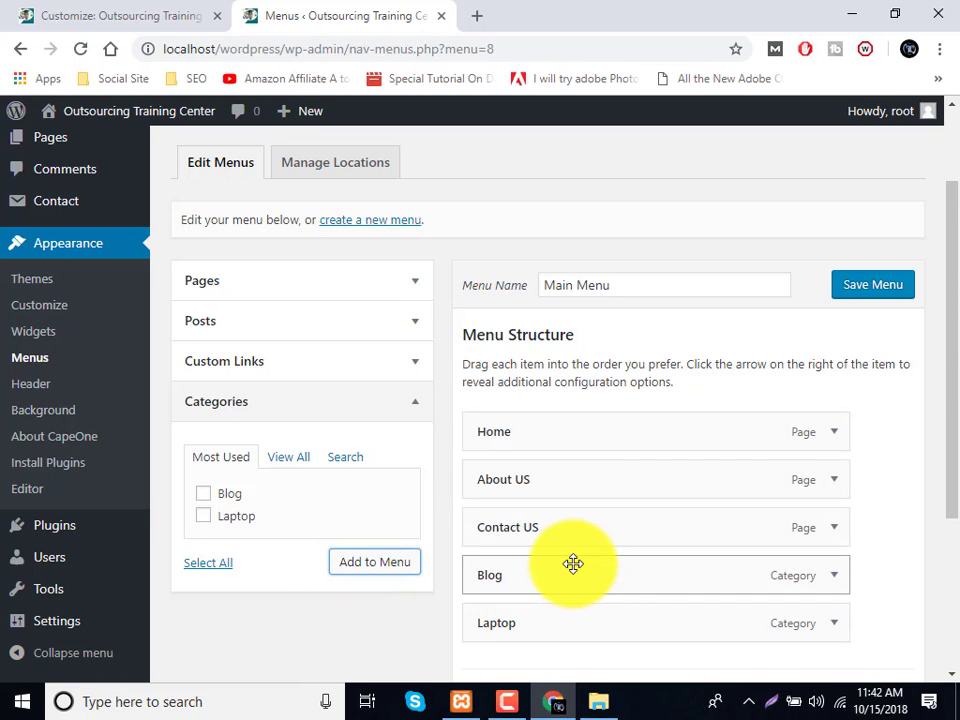
{"action": "left_click_drag", "start_coordinate": [572, 527], "coordinate": [570, 623]}
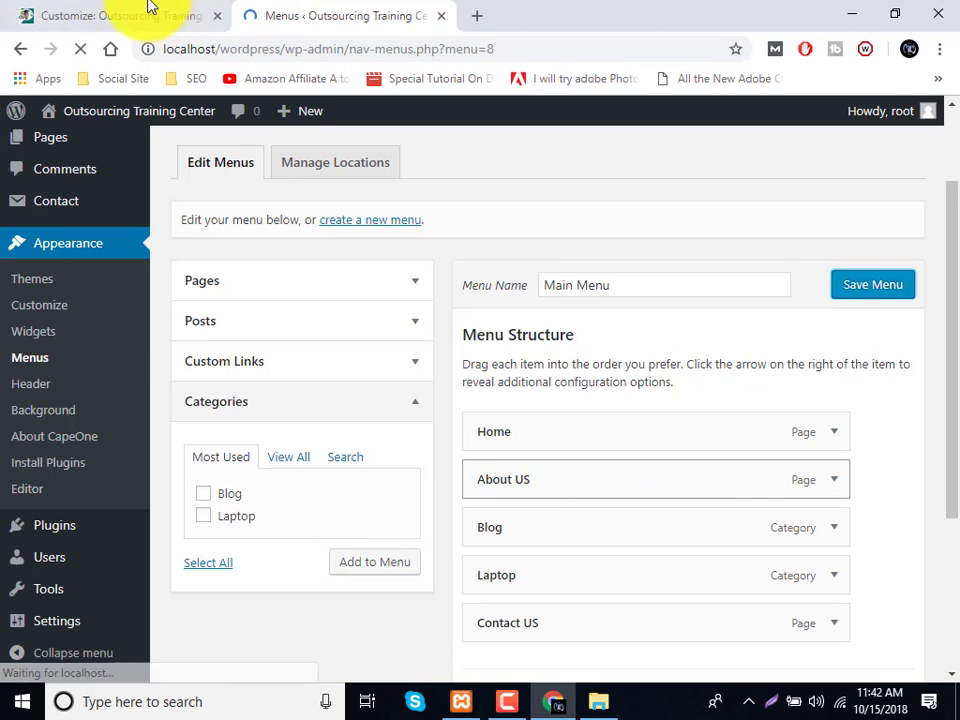
Try About US as a sub item of Home and move it back to the top level.
{"action": "scroll", "coordinate": [585, 510], "scroll_direction": "down", "scroll_amount": 4}
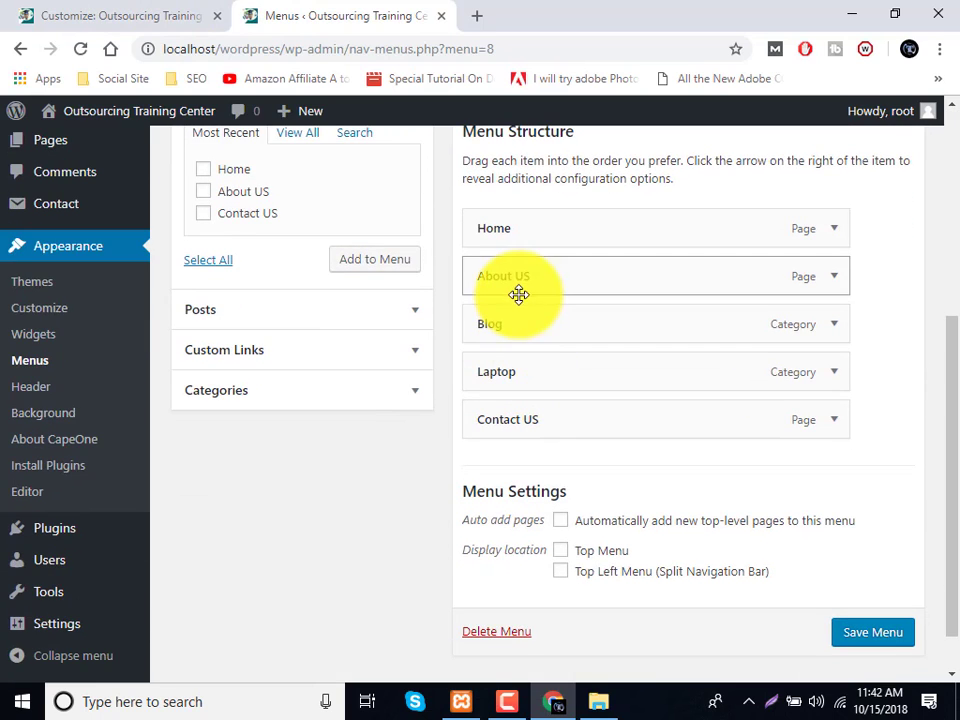
{"action": "left_click_drag", "start_coordinate": [525, 288], "coordinate": [566, 293]}
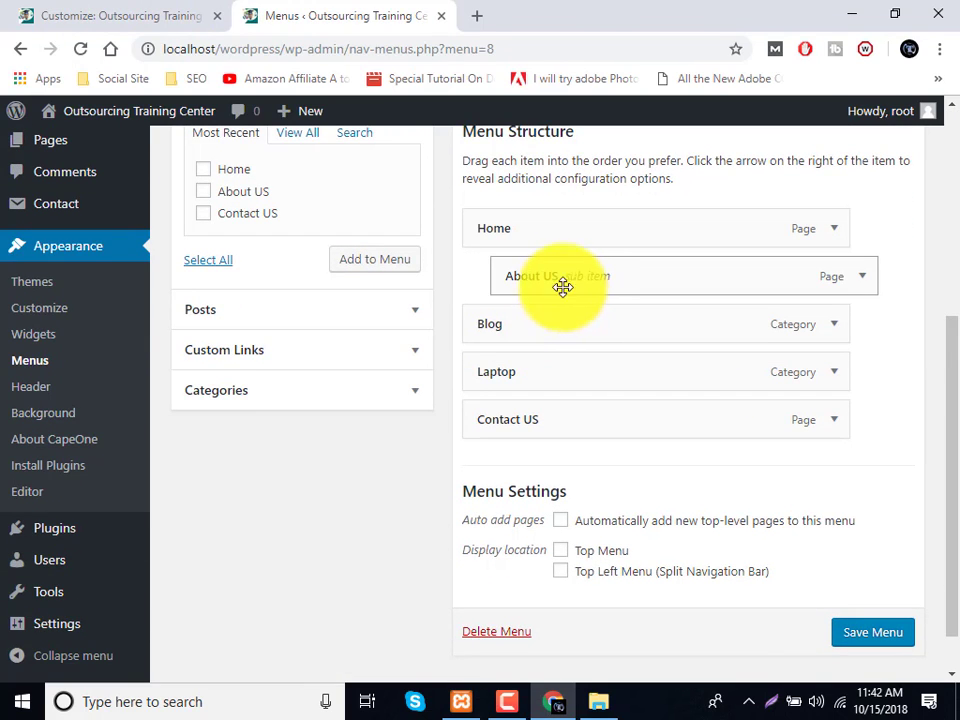
{"action": "left_click_drag", "start_coordinate": [563, 287], "coordinate": [538, 287]}
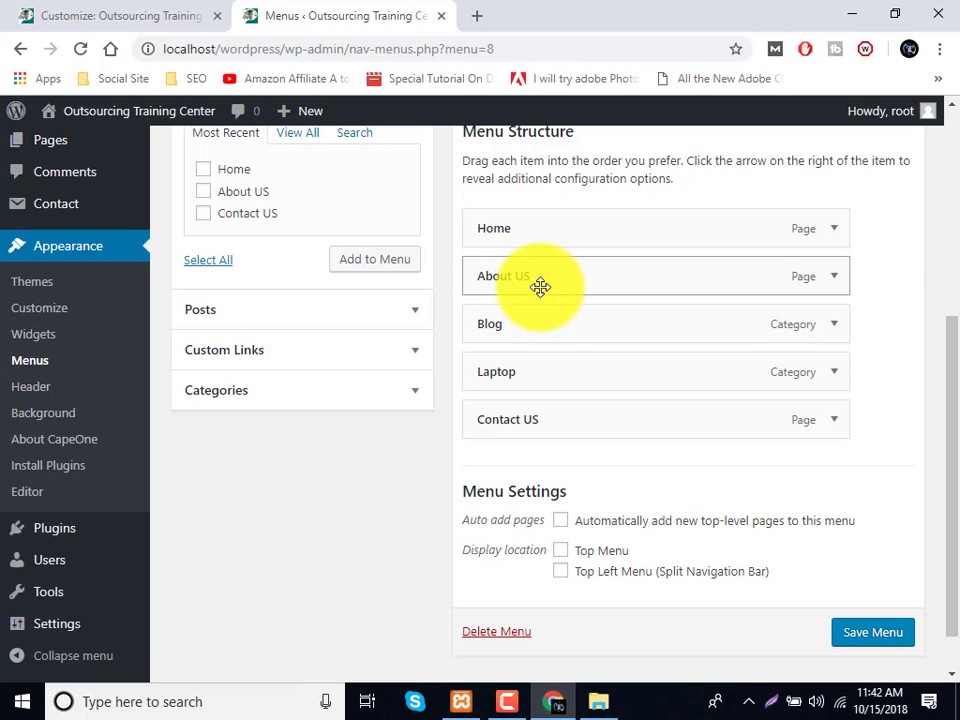
Save Main Menu and return to the menu locations in the theme customizer.
{"action": "scroll", "coordinate": [647, 319], "scroll_direction": "up", "scroll_amount": 2}
{"action": "left_click", "coordinate": [872, 201]}
{"action": "left_click", "coordinate": [861, 458]}
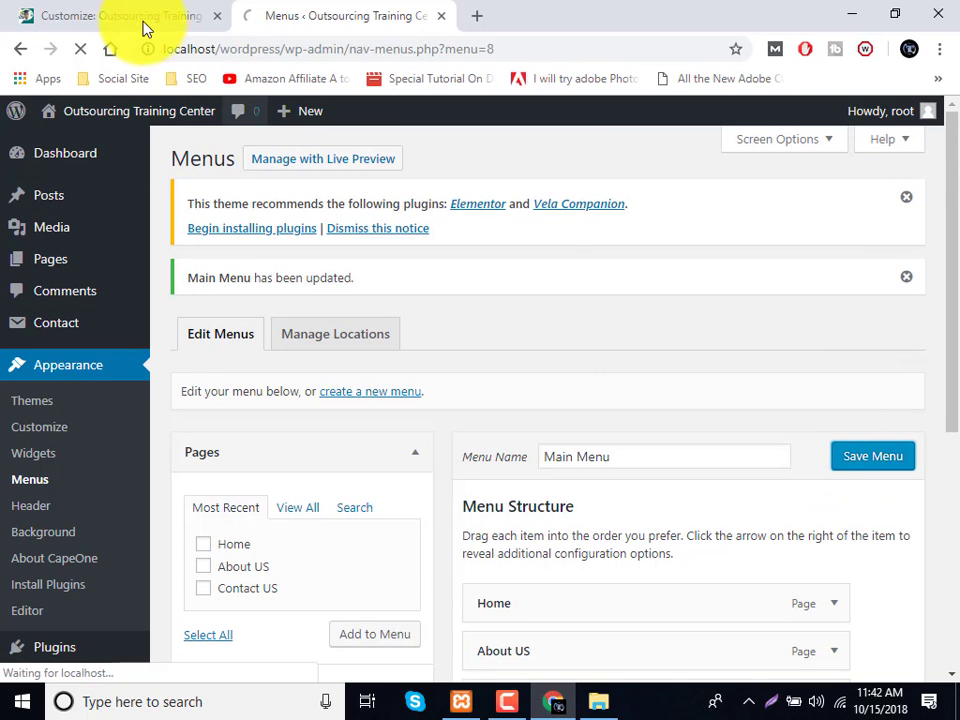
{"action": "left_click", "coordinate": [145, 20]}
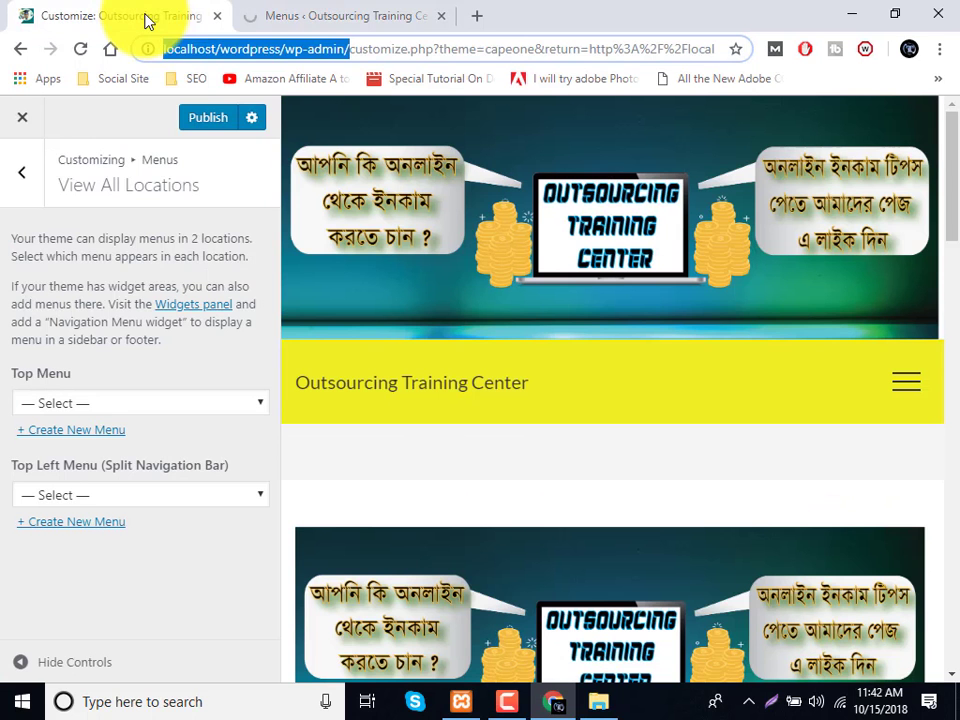
Publish the pending customizer changes and reload the theme customizer to refresh the menus offered for Top Menu.
{"action": "left_click", "coordinate": [121, 401]}
{"action": "left_click", "coordinate": [118, 407]}
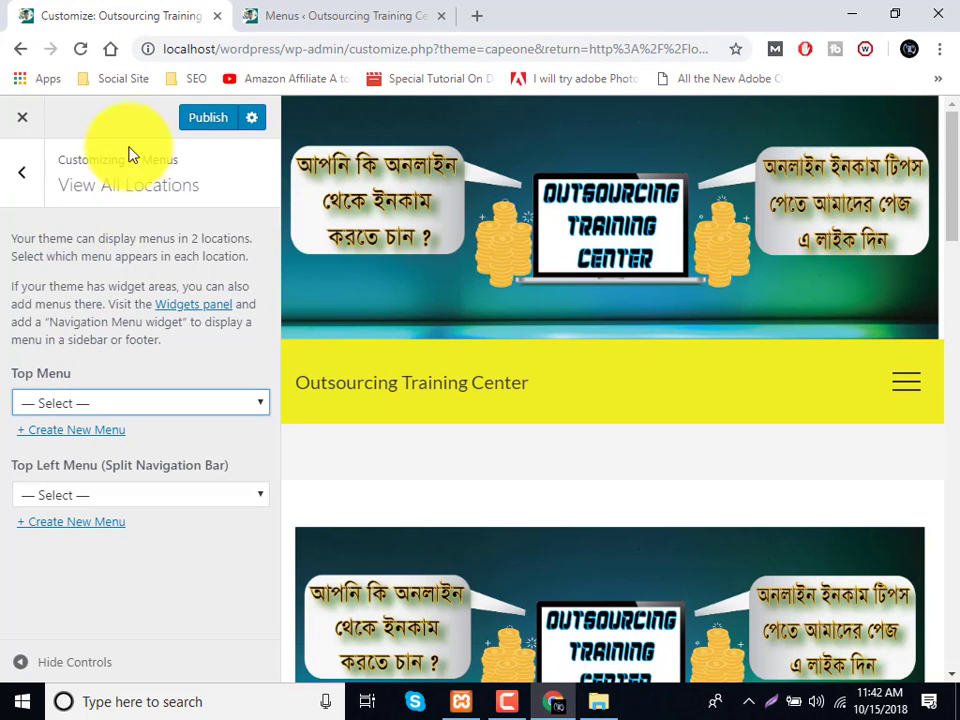
{"action": "left_click", "coordinate": [196, 127]}
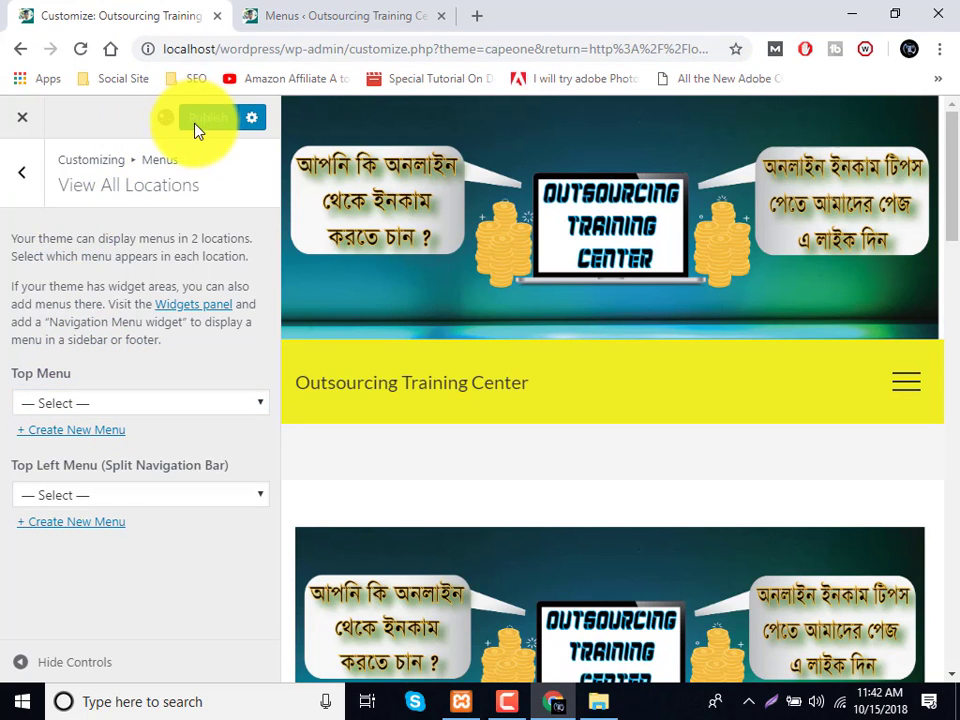
{"action": "left_click", "coordinate": [158, 411]}
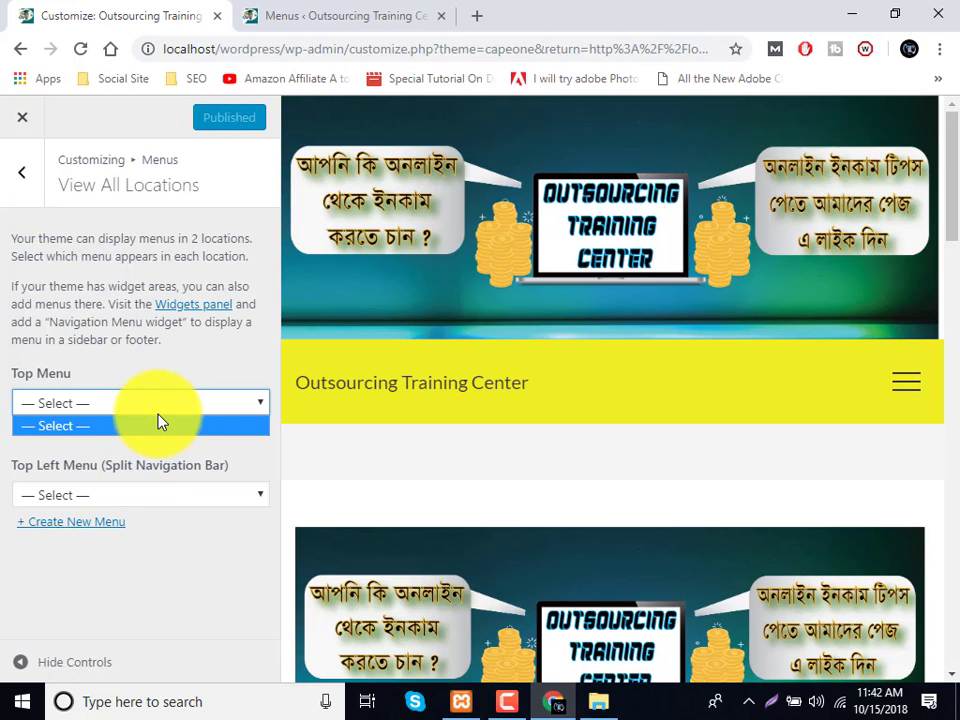
{"action": "left_click", "coordinate": [158, 414]}
{"action": "key", "text": "F5"}
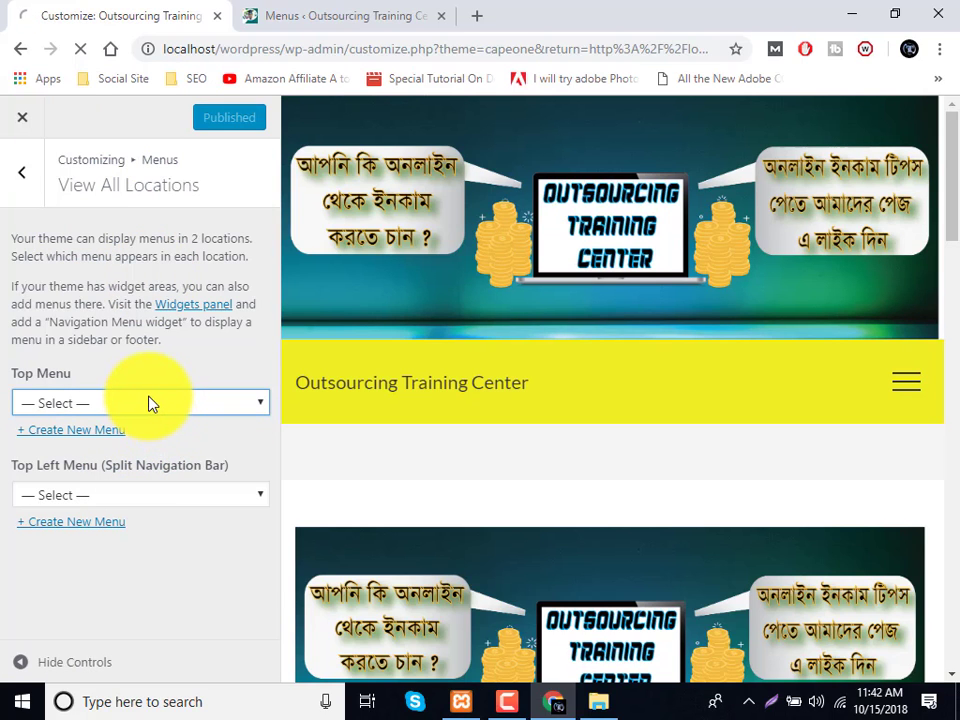
{"action": "left_click", "coordinate": [300, 10]}
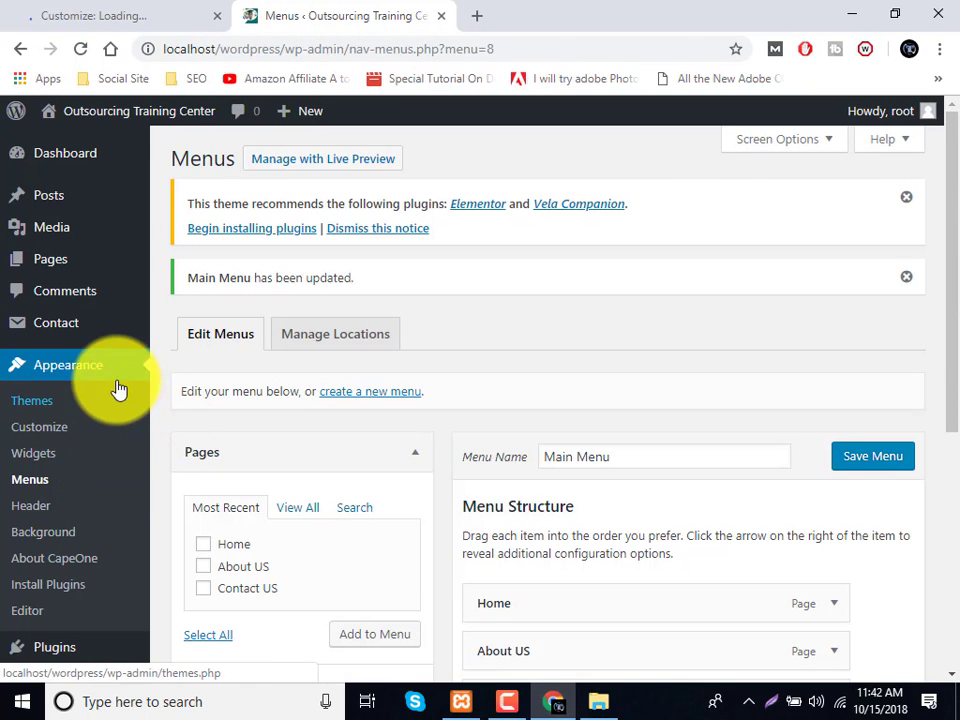
{"action": "left_click", "coordinate": [103, 10]}
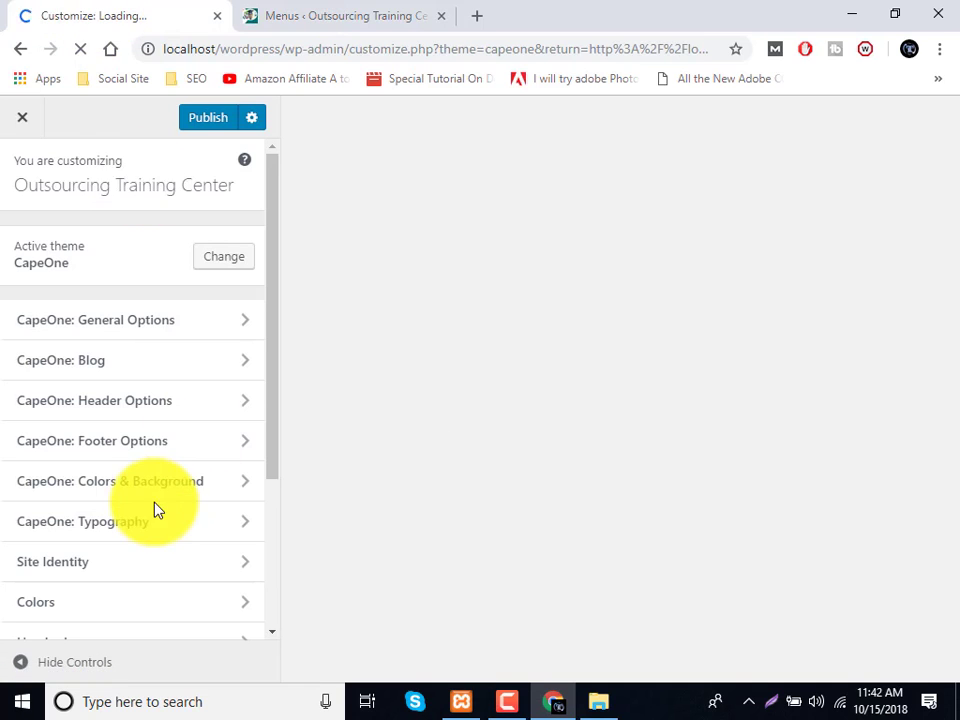
Assign Main Menu to the Top Menu and Top Left Menu (Split Navigation Bar) locations, check the preview's menu and publish.
{"action": "scroll", "coordinate": [118, 540], "scroll_direction": "down", "scroll_amount": 2}
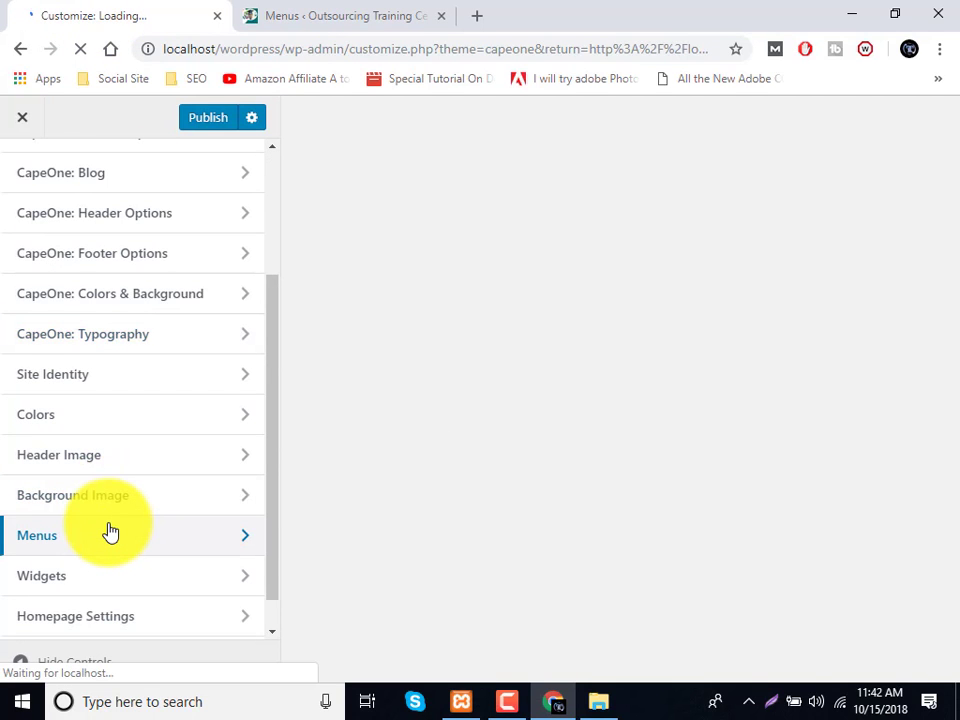
{"action": "left_click", "coordinate": [110, 533]}
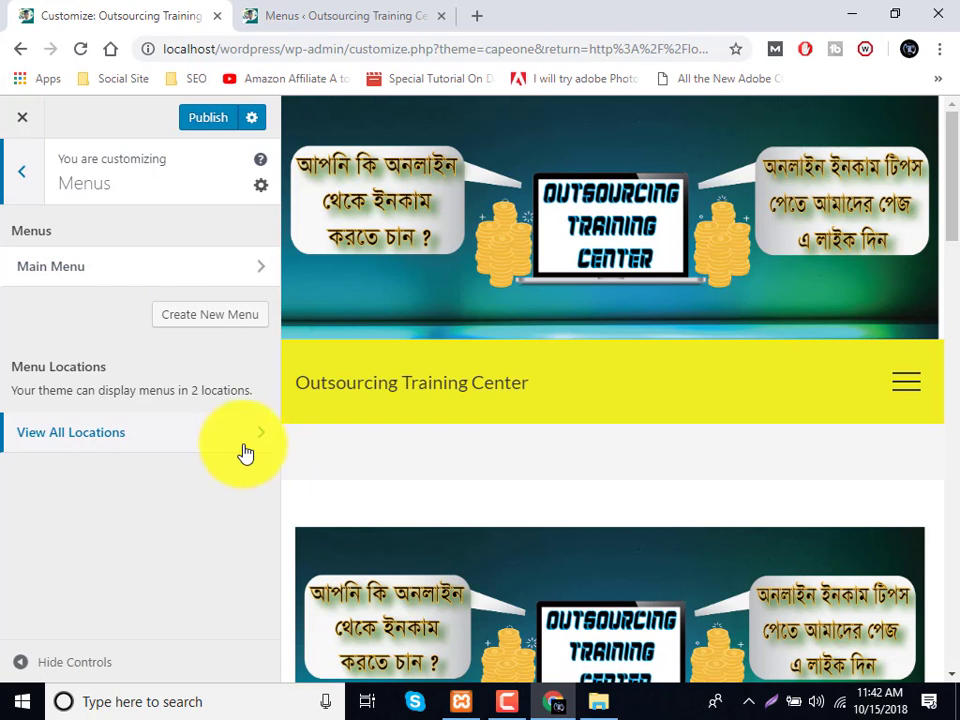
{"action": "left_click", "coordinate": [226, 447]}
{"action": "left_click", "coordinate": [176, 405]}
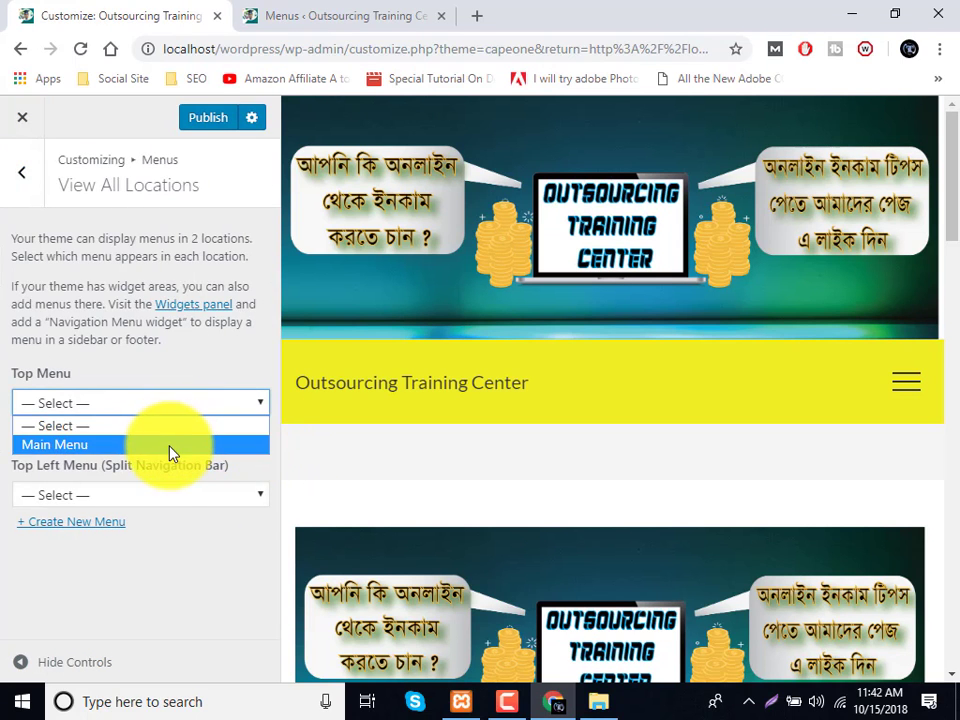
{"action": "left_click", "coordinate": [171, 447]}
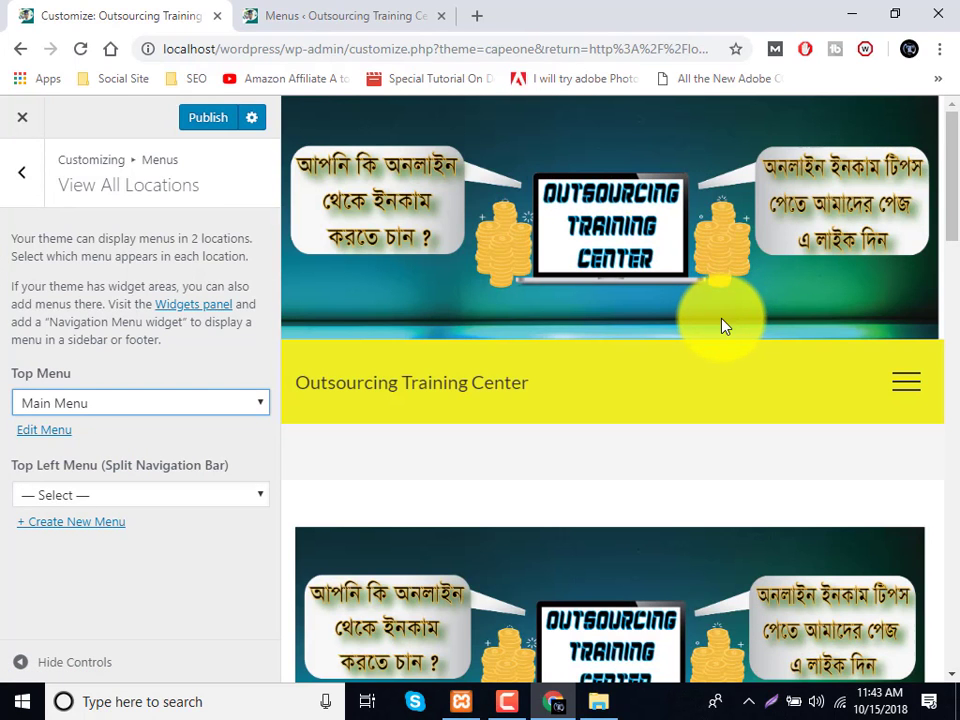
{"action": "left_click", "coordinate": [167, 497]}
{"action": "left_click", "coordinate": [168, 536]}
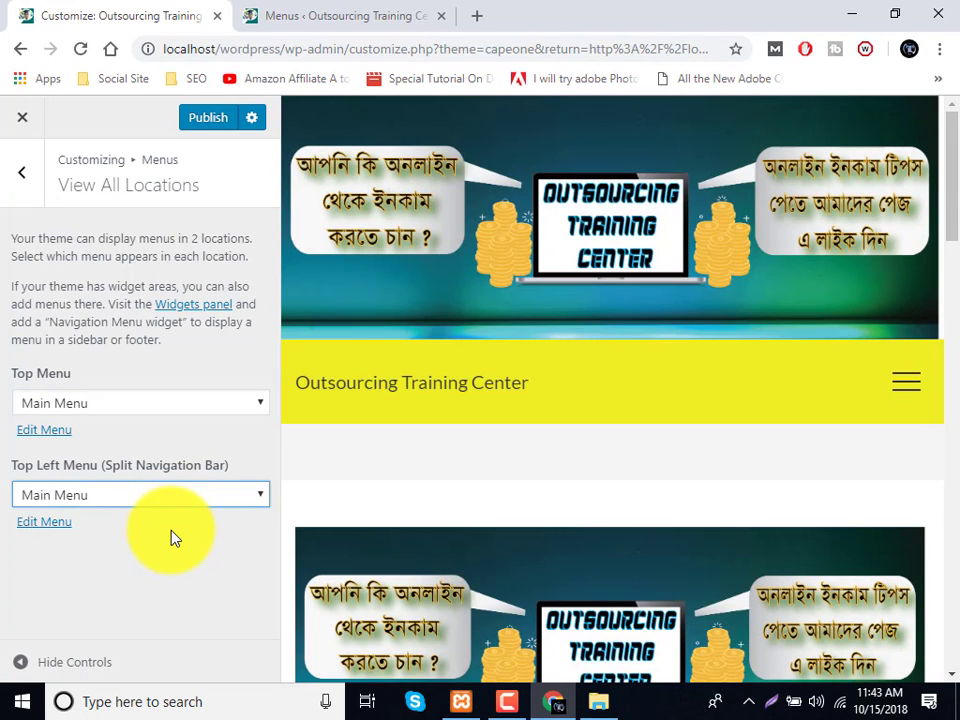
{"action": "left_click", "coordinate": [912, 392]}
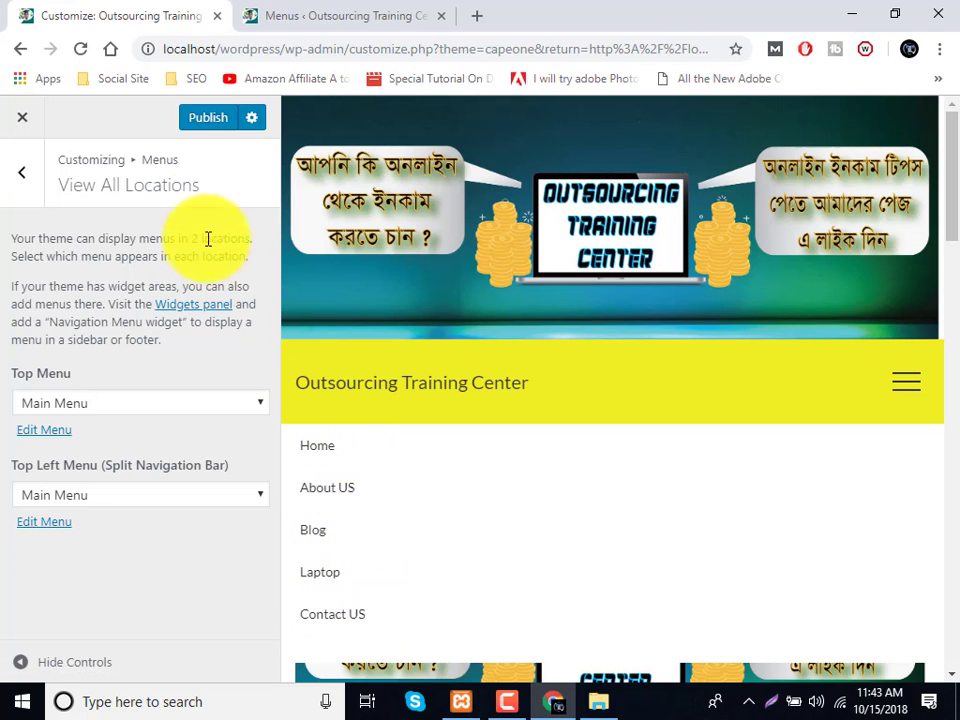
{"action": "left_click", "coordinate": [210, 118]}
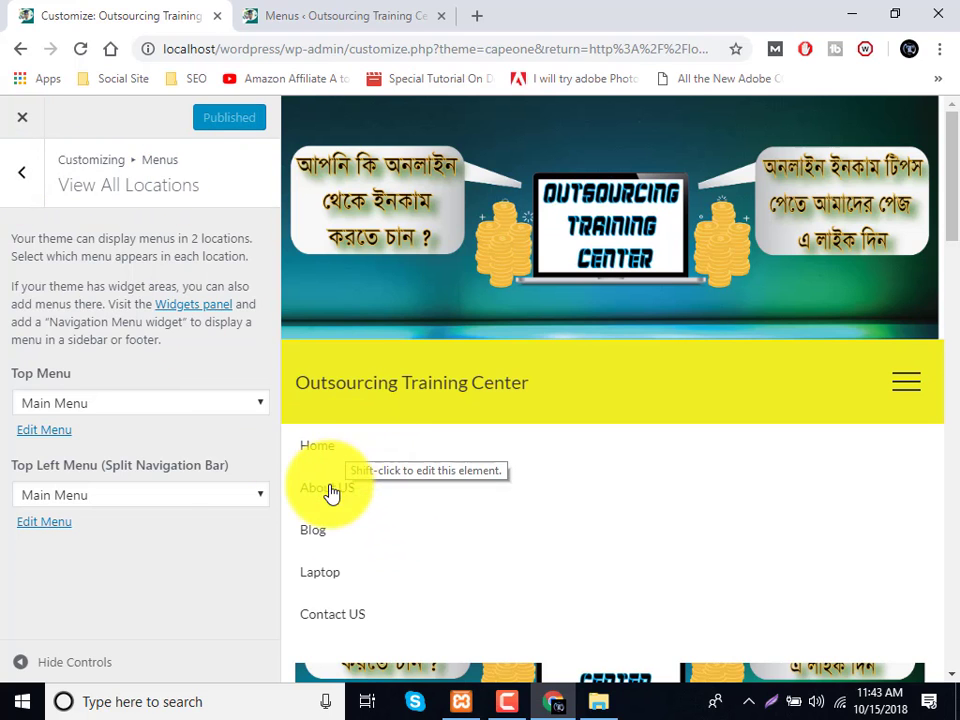
Visit the live site and check the Home and About US pages through the new navigation menu.
{"action": "left_click", "coordinate": [295, 17]}
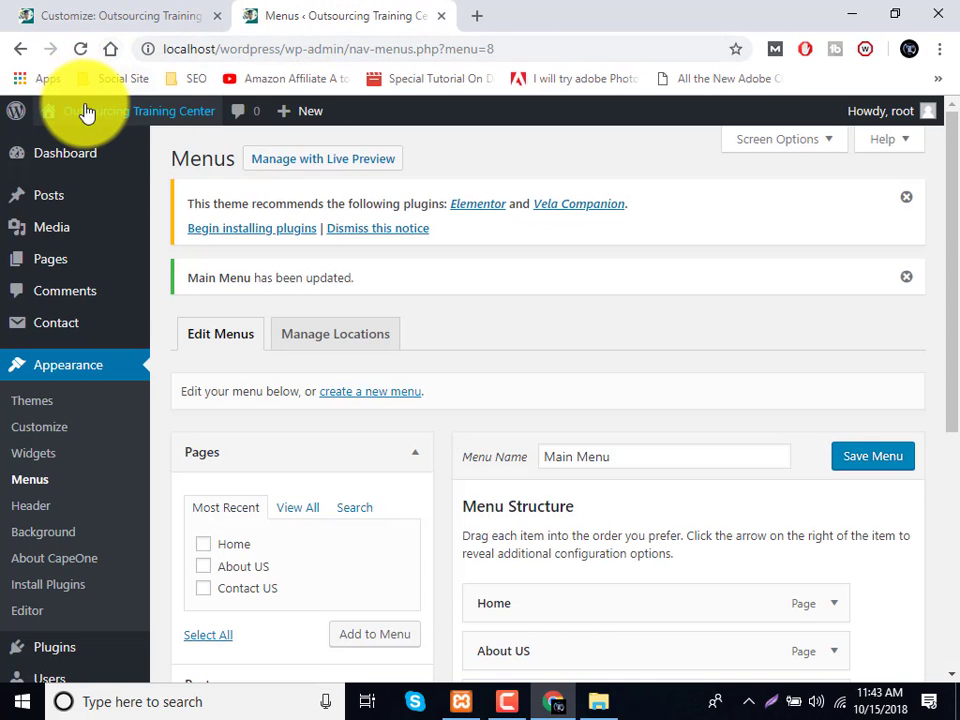
{"action": "mouse_move", "coordinate": [87, 113]}
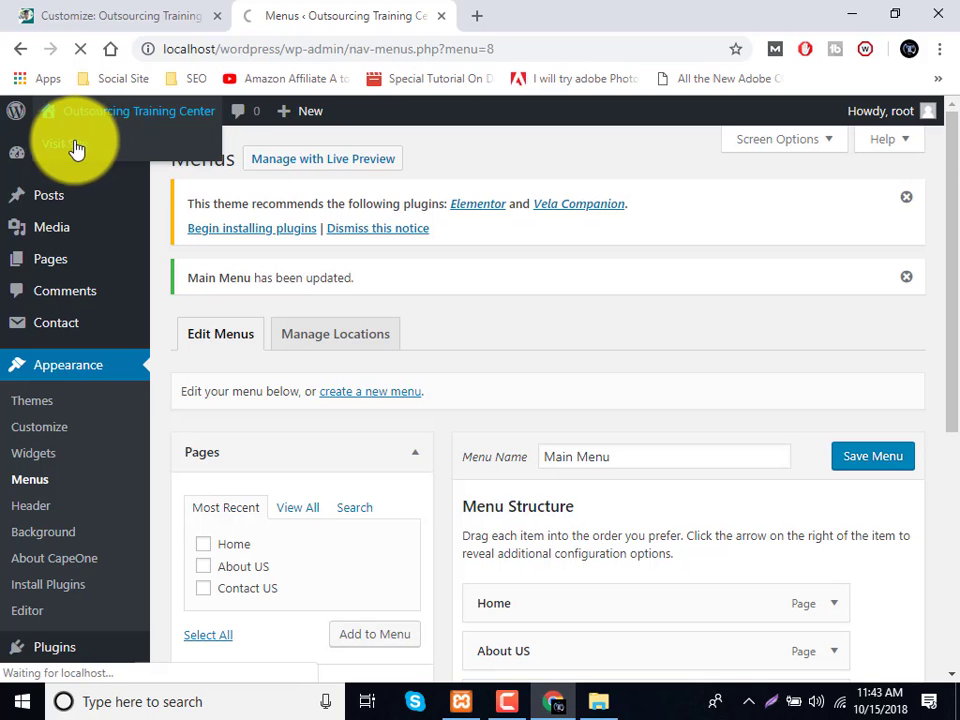
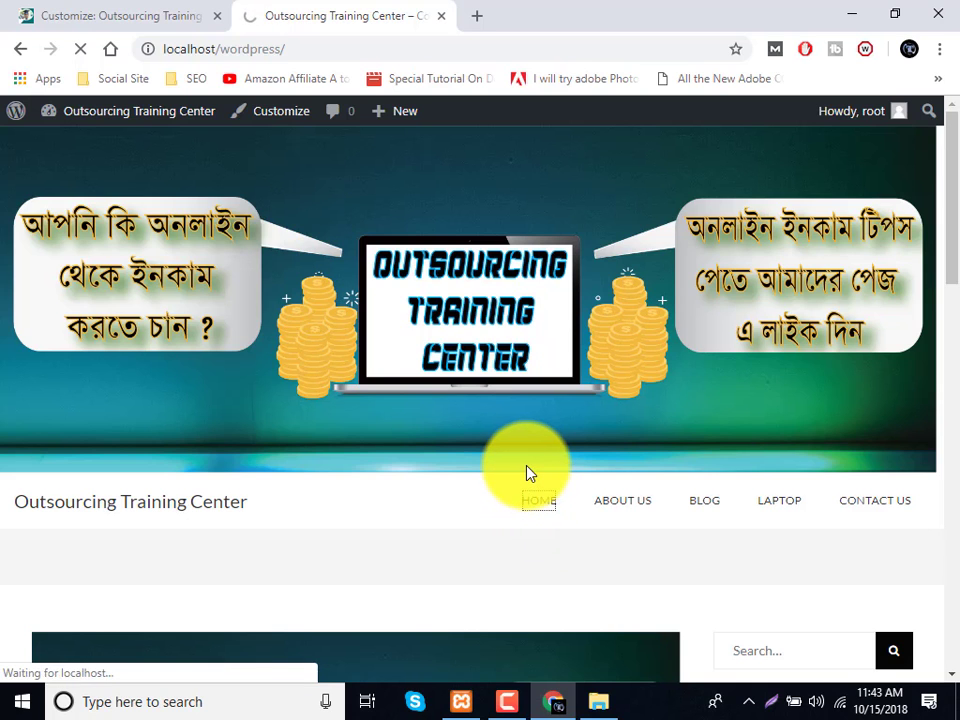
{"action": "scroll", "coordinate": [525, 467], "scroll_direction": "down", "scroll_amount": 1}
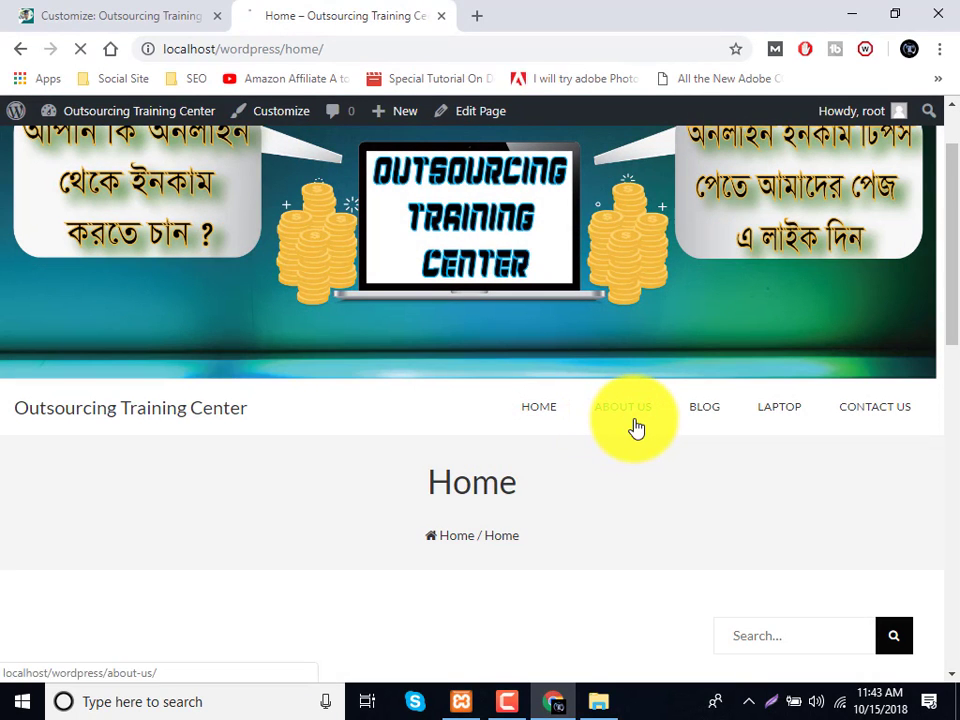
{"action": "scroll", "coordinate": [632, 422], "scroll_direction": "down", "scroll_amount": 3}
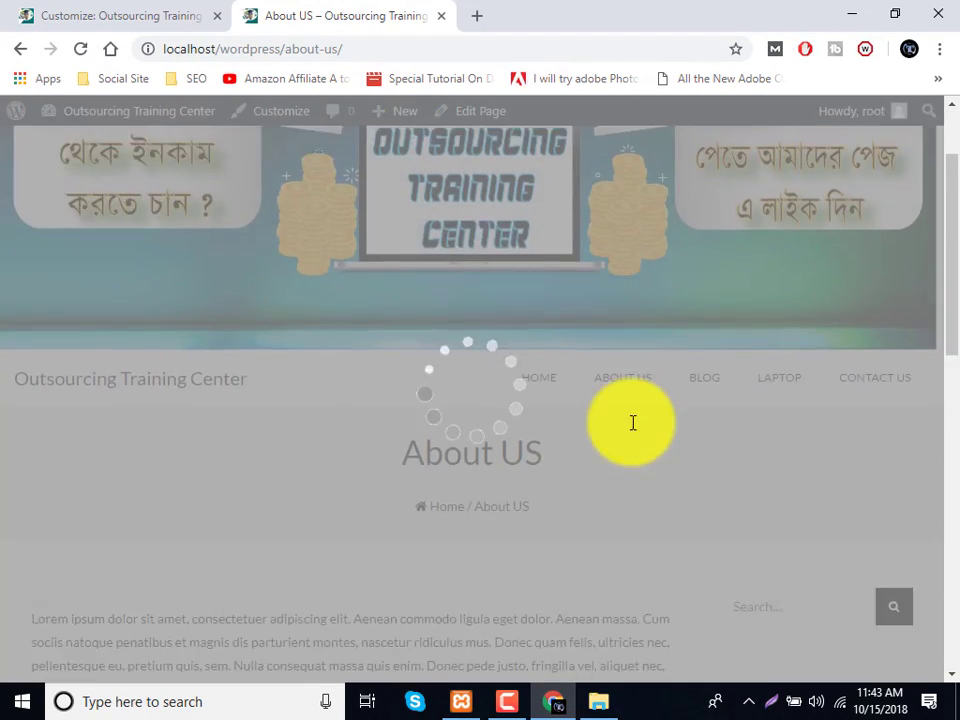
{"action": "scroll", "coordinate": [460, 420], "scroll_direction": "up", "scroll_amount": 1}
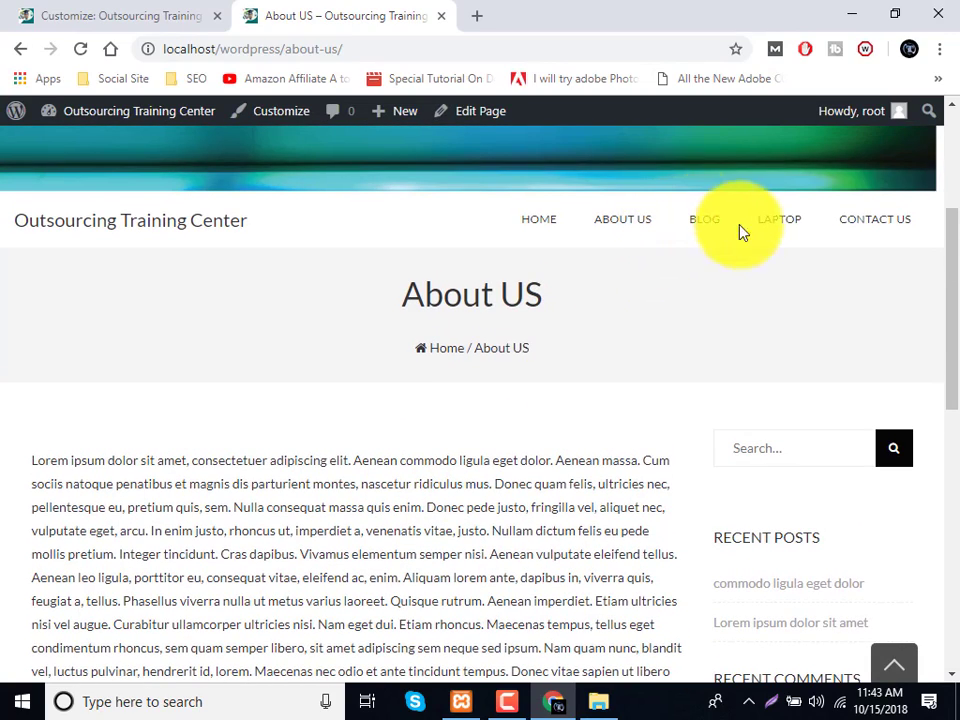
Check the Contact US page and the Laptop and Blog category pages through the live site's navigation menu.
{"action": "left_click", "coordinate": [866, 222]}
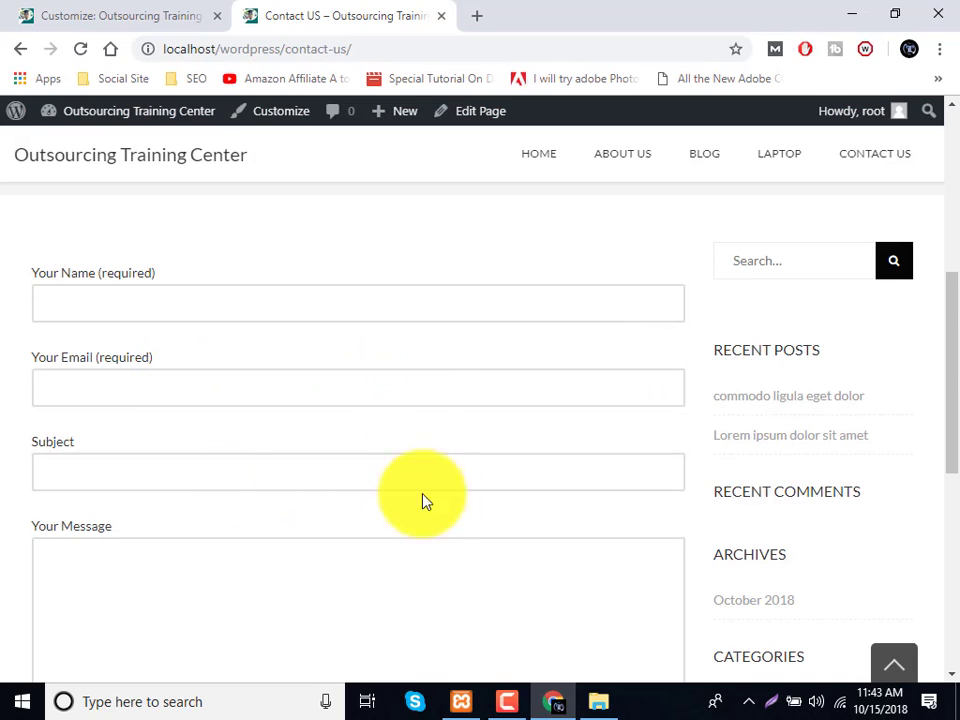
{"action": "scroll", "coordinate": [720, 310], "scroll_direction": "up", "scroll_amount": 3}
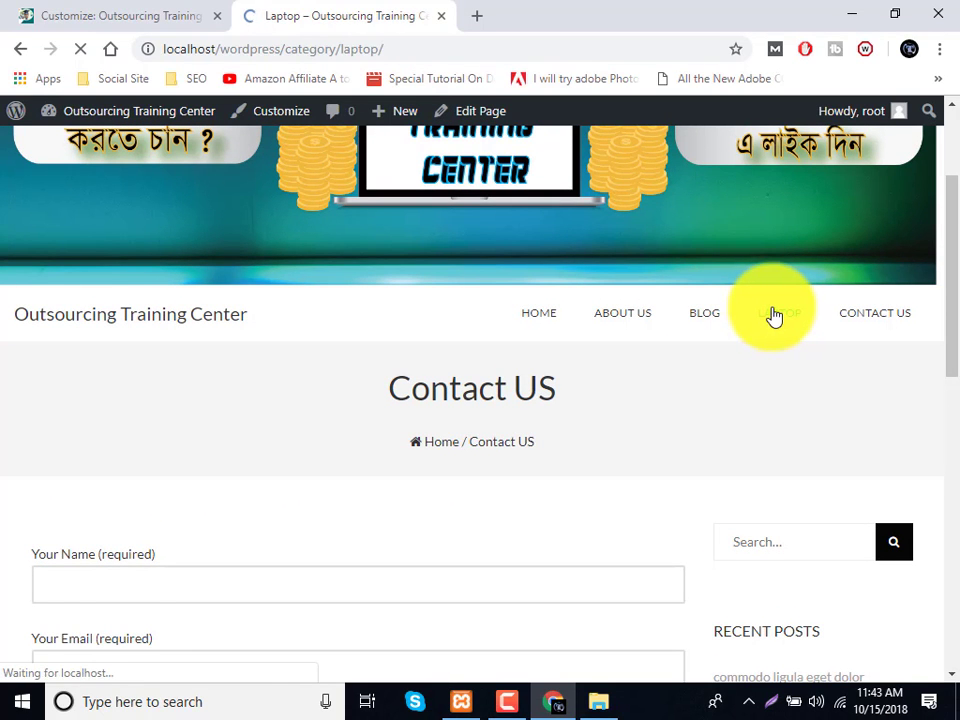
{"action": "scroll", "coordinate": [441, 388], "scroll_direction": "down", "scroll_amount": 10}
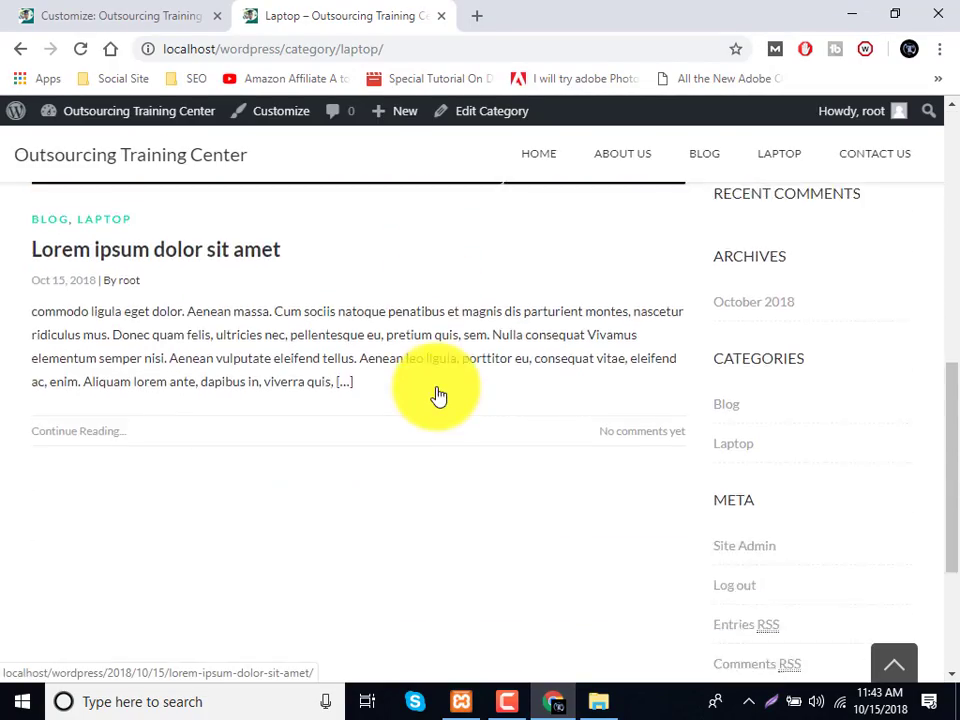
{"action": "scroll", "coordinate": [439, 394], "scroll_direction": "down", "scroll_amount": 2}
{"action": "scroll", "coordinate": [445, 395], "scroll_direction": "up", "scroll_amount": 5}
{"action": "left_click", "coordinate": [710, 166]}
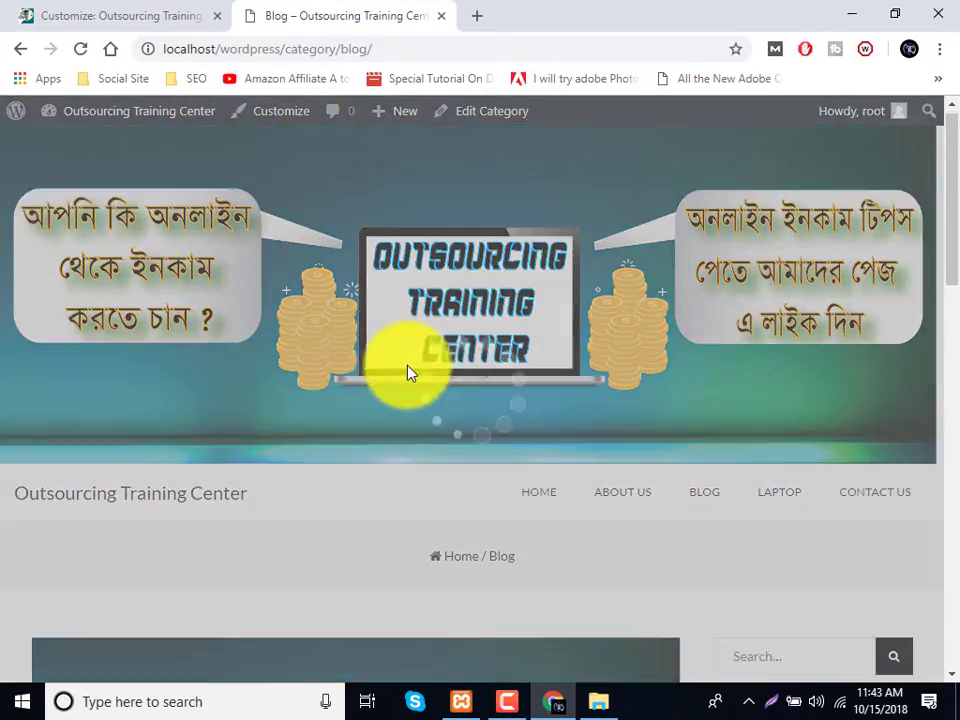
{"action": "scroll", "coordinate": [407, 373], "scroll_direction": "down", "scroll_amount": 10}
{"action": "scroll", "coordinate": [393, 426], "scroll_direction": "down", "scroll_amount": 2}
{"action": "scroll", "coordinate": [394, 426], "scroll_direction": "up", "scroll_amount": 10}
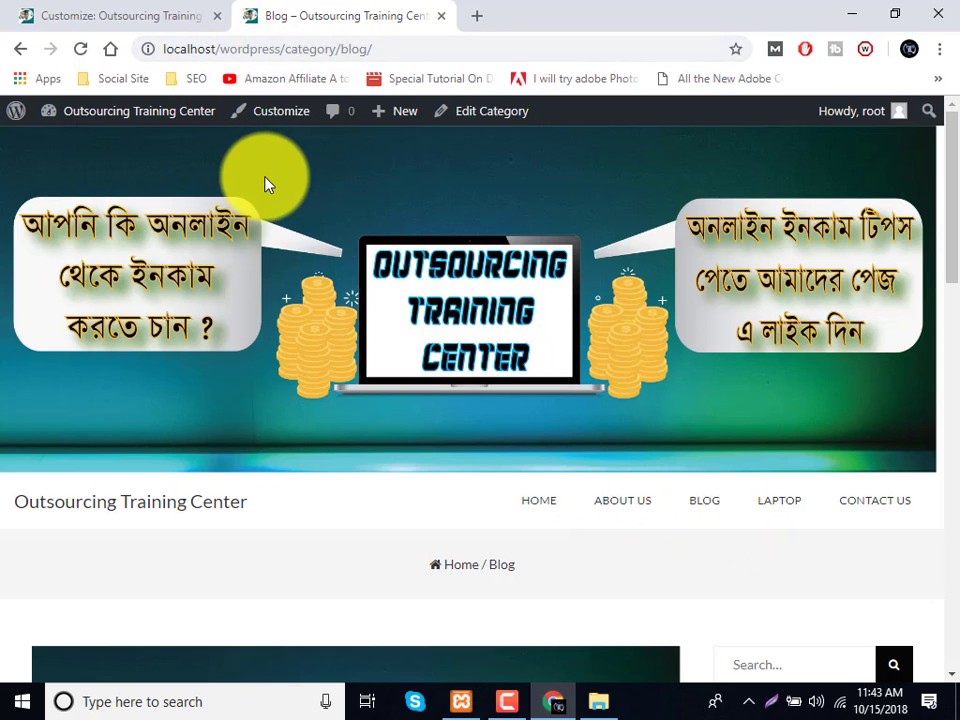
Return to the theme customizer, leave the menu locations and open the Widgets settings.
{"action": "left_click", "coordinate": [86, 27]}
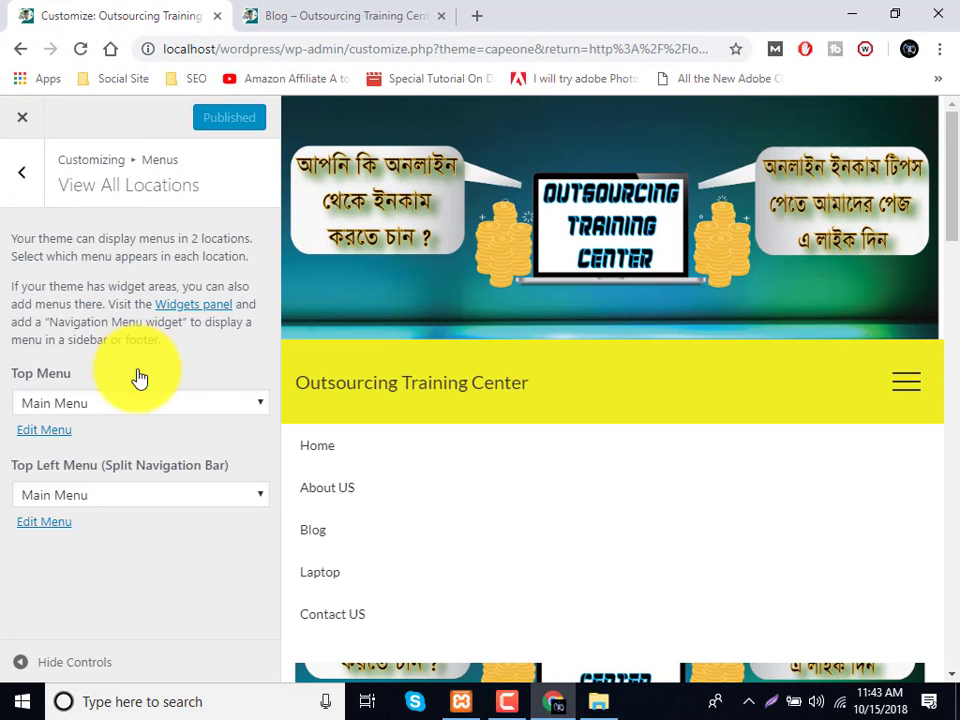
{"action": "left_click", "coordinate": [22, 178]}
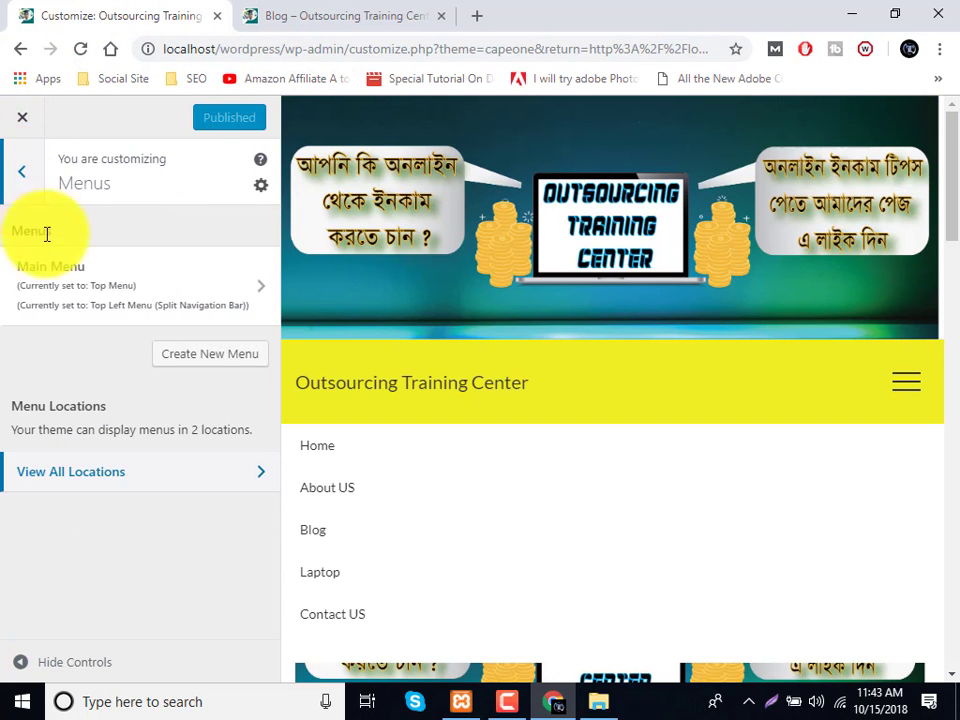
{"action": "left_click", "coordinate": [9, 181]}
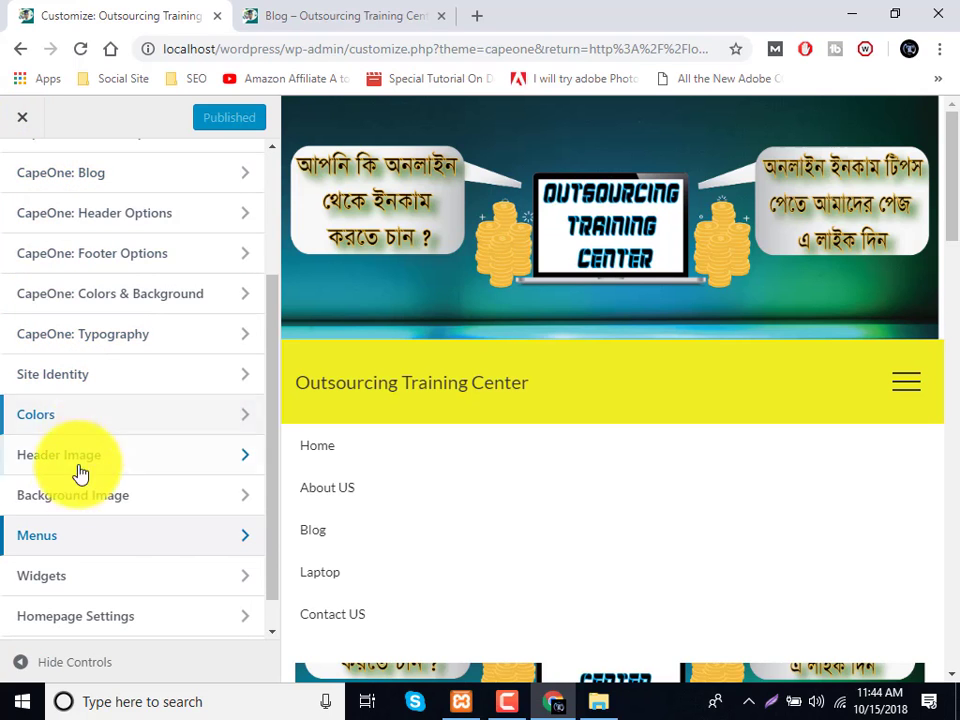
{"action": "left_click", "coordinate": [63, 580]}
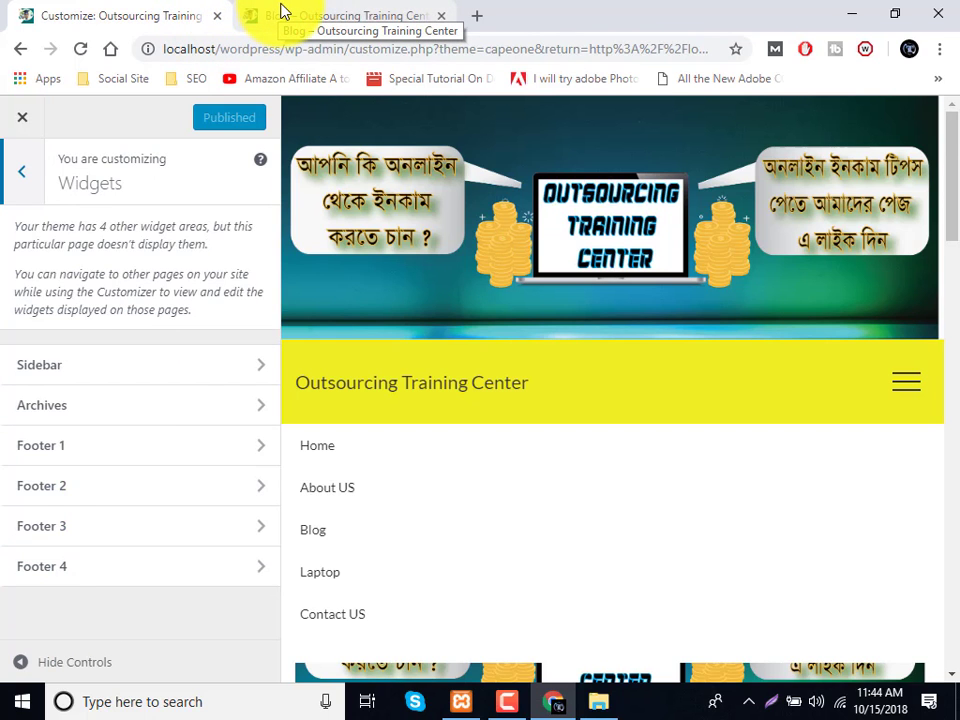
Examine the live site's Blog page and home page down to the footer for their widget areas.
{"action": "left_click", "coordinate": [283, 13]}
{"action": "scroll", "coordinate": [259, 317], "scroll_direction": "down", "scroll_amount": 3}
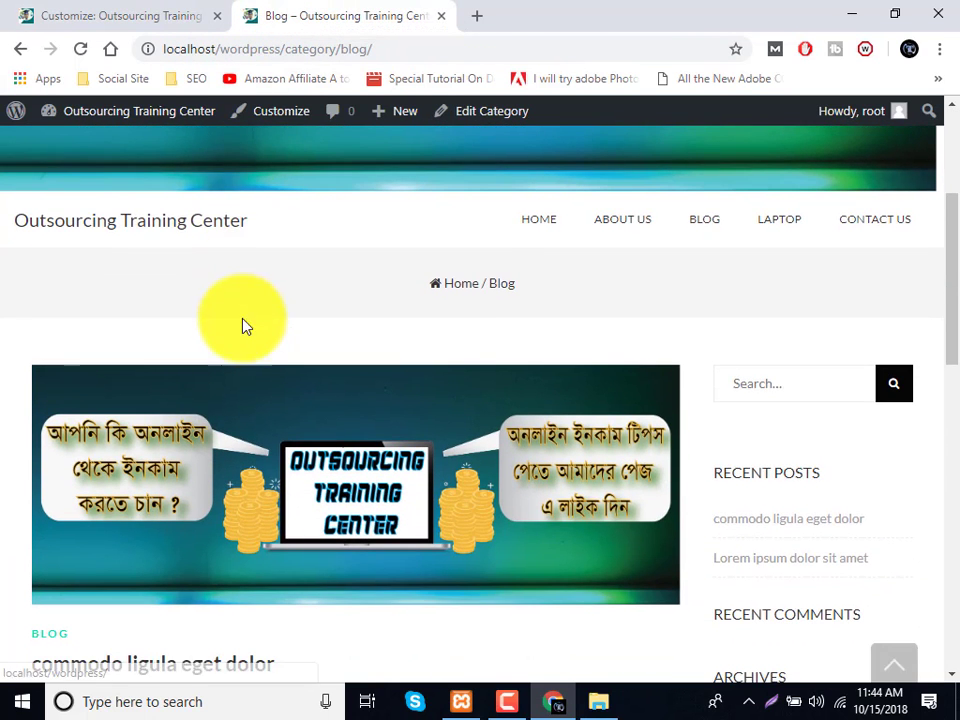
{"action": "left_click", "coordinate": [172, 230]}
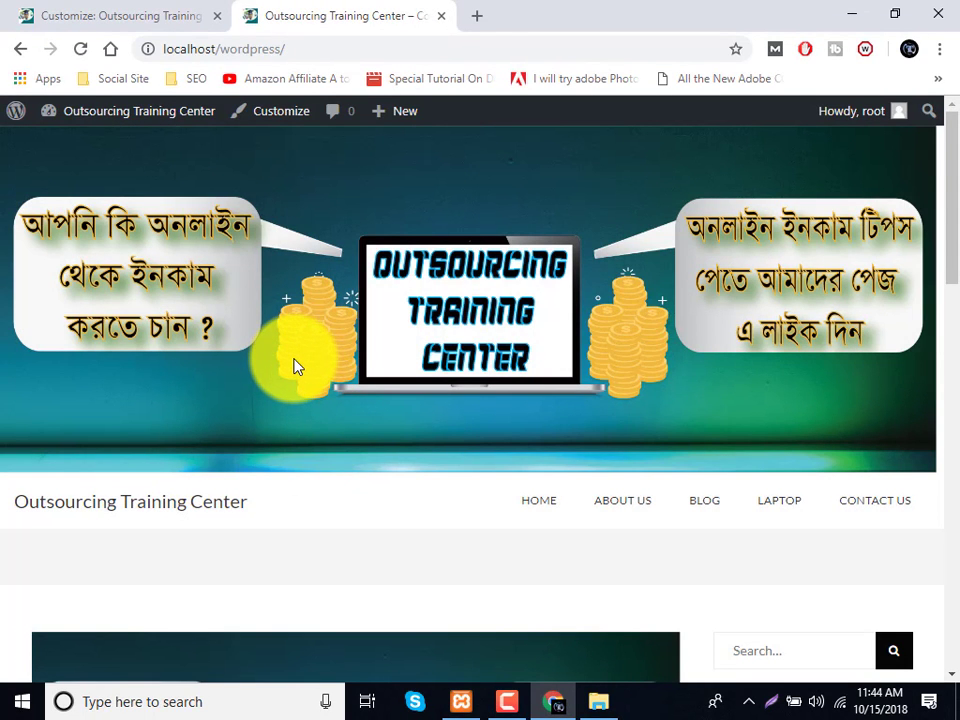
{"action": "scroll", "coordinate": [295, 367], "scroll_direction": "down", "scroll_amount": 8}
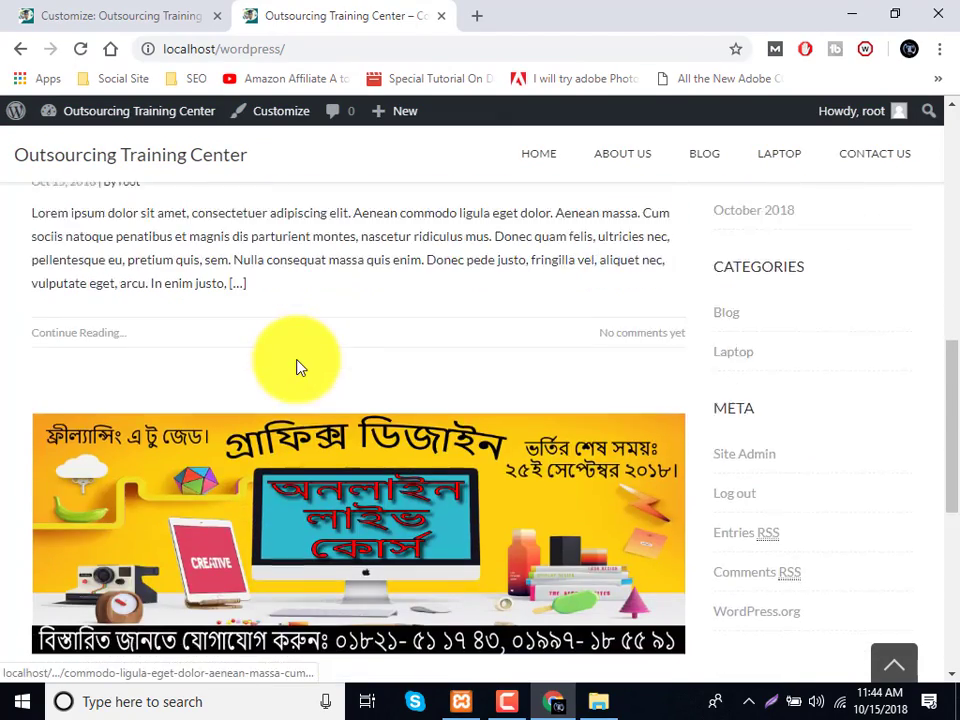
{"action": "scroll", "coordinate": [297, 367], "scroll_direction": "down", "scroll_amount": 5}
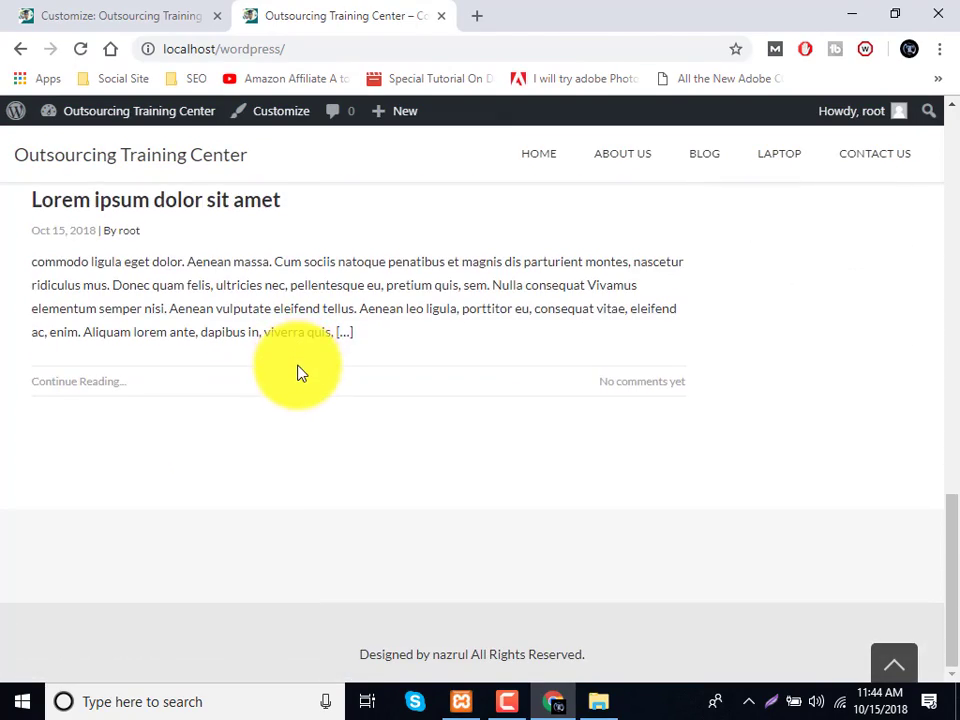
Open the Sidebar widget area in the customizer and compare its widgets with the live home page's sidebar.
{"action": "left_click", "coordinate": [146, 12]}
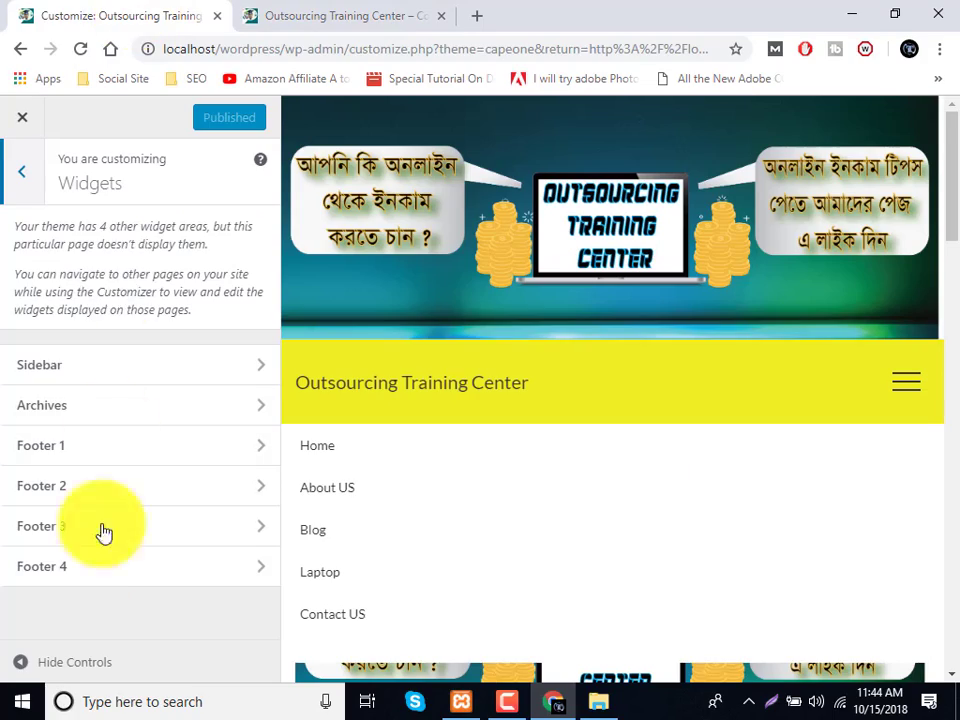
{"action": "left_click", "coordinate": [90, 369]}
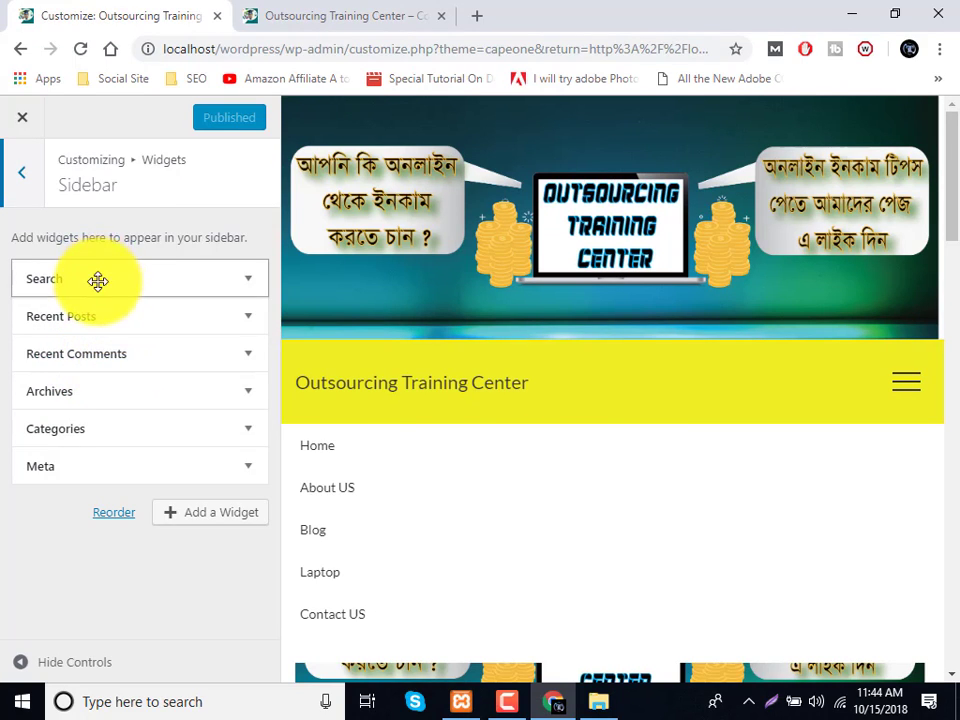
{"action": "left_click", "coordinate": [364, 10]}
{"action": "scroll", "coordinate": [765, 355], "scroll_direction": "up", "scroll_amount": 10}
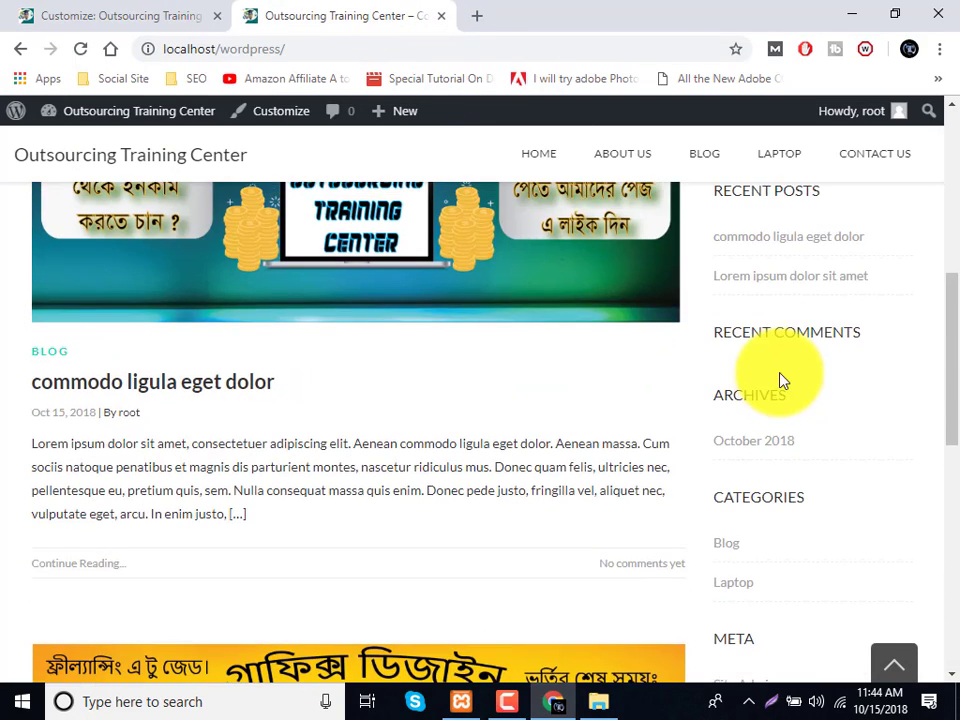
Remove the Recent Posts widget from the Sidebar widget area in the customizer.
{"action": "scroll", "coordinate": [775, 372], "scroll_direction": "up", "scroll_amount": 3}
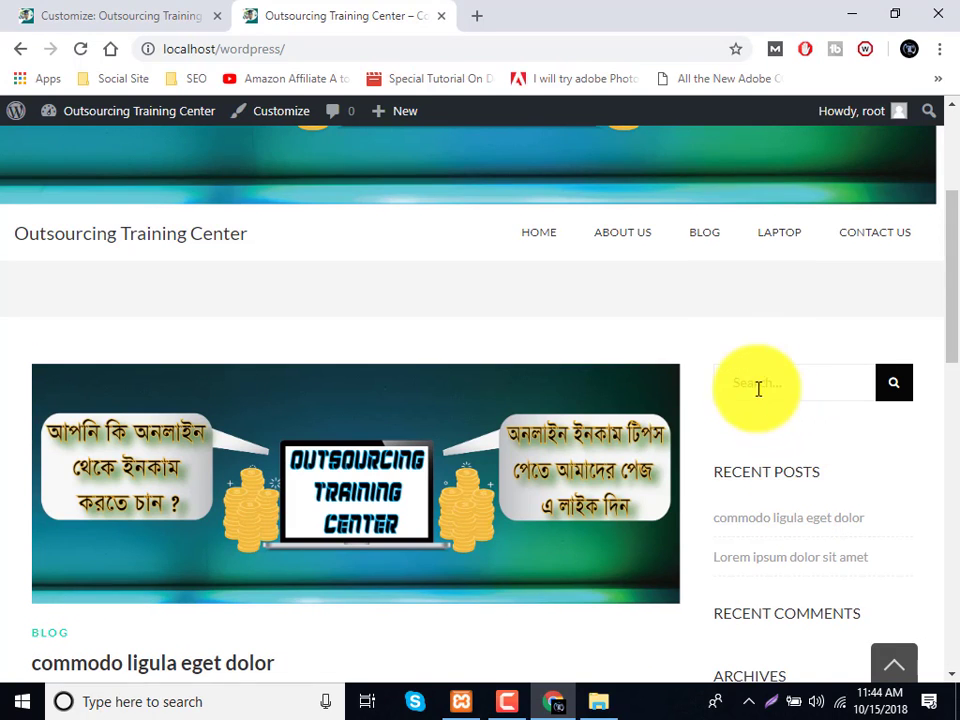
{"action": "left_click", "coordinate": [98, 12]}
{"action": "left_click", "coordinate": [88, 316]}
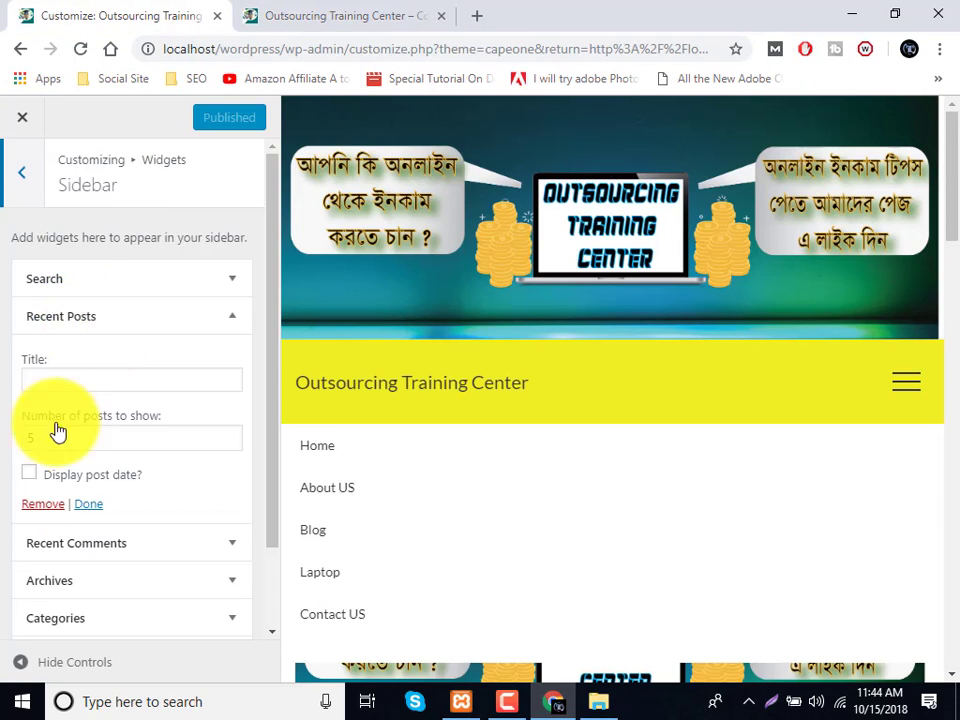
{"action": "left_click", "coordinate": [40, 502]}
Check the live home page's sidebar down to Meta, then remove the Recent Comments widget from the Sidebar area in the customizer.
{"action": "left_click", "coordinate": [343, 12]}
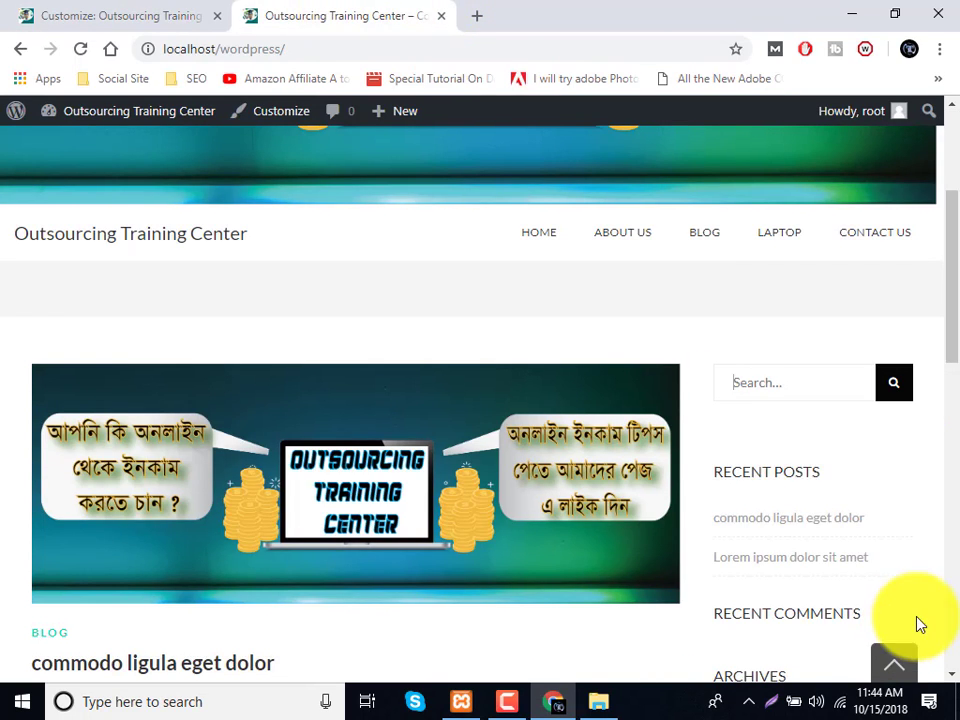
{"action": "scroll", "coordinate": [738, 563], "scroll_direction": "down", "scroll_amount": 2}
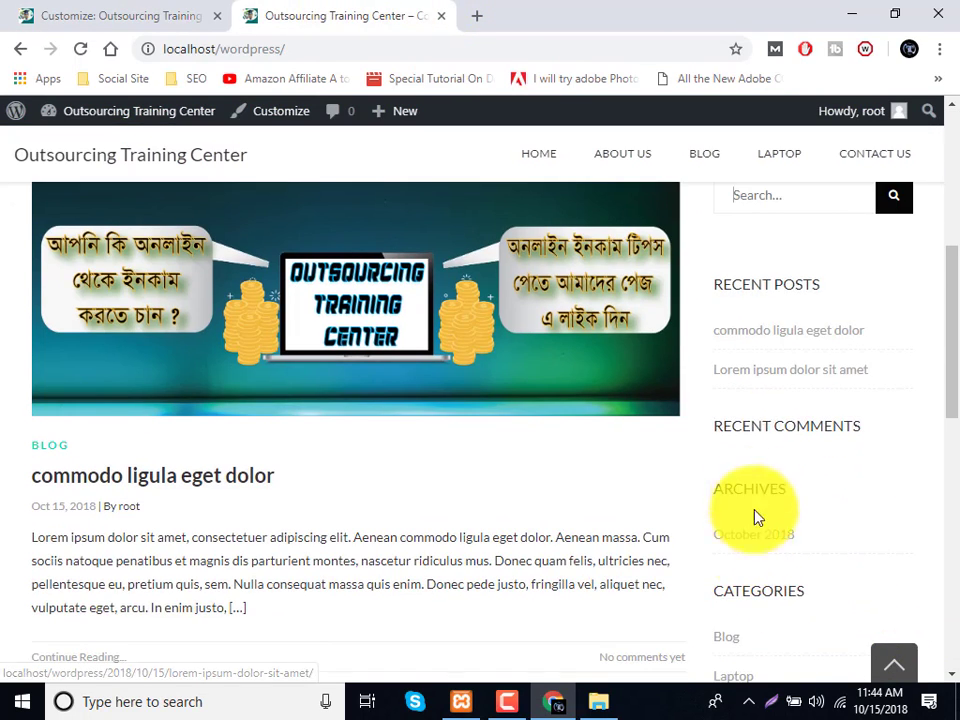
{"action": "scroll", "coordinate": [744, 495], "scroll_direction": "down", "scroll_amount": 1}
{"action": "scroll", "coordinate": [738, 553], "scroll_direction": "down", "scroll_amount": 4}
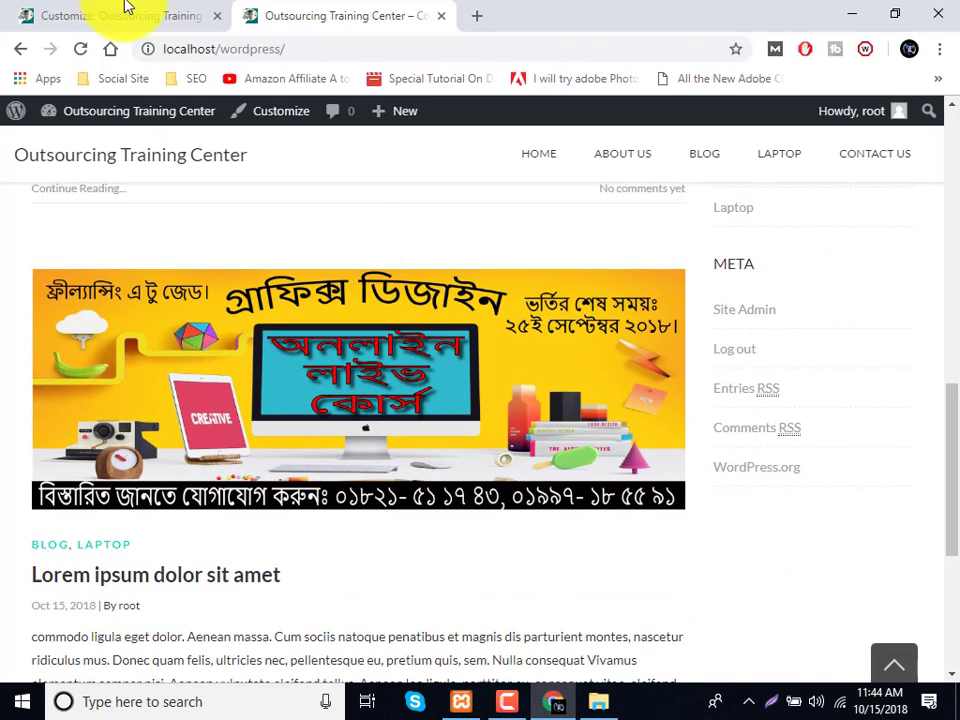
{"action": "left_click", "coordinate": [127, 12]}
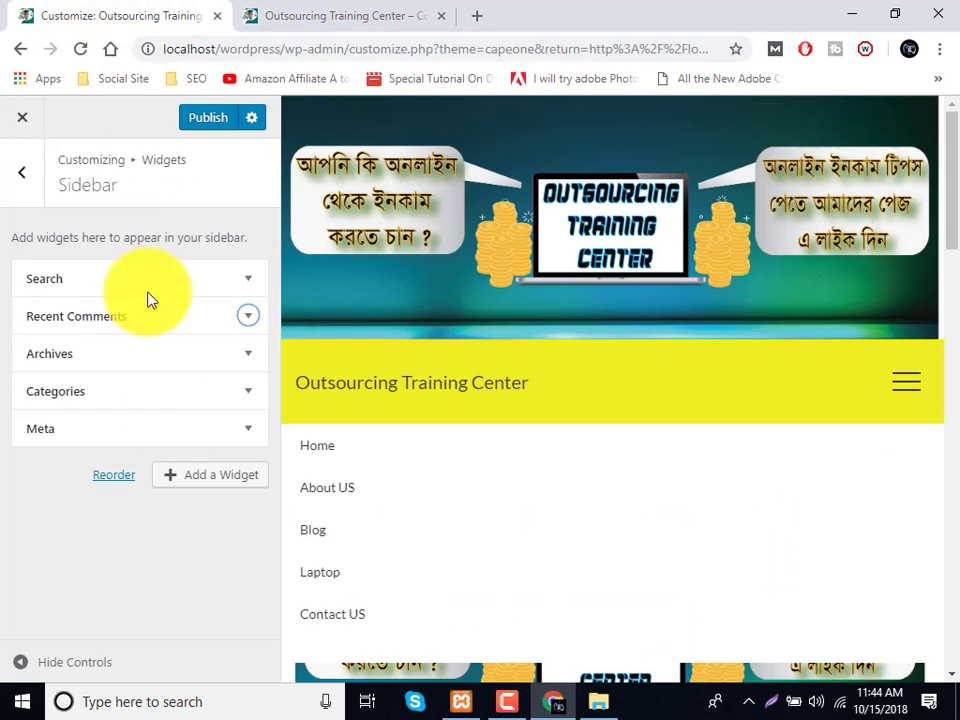
{"action": "left_click", "coordinate": [186, 328]}
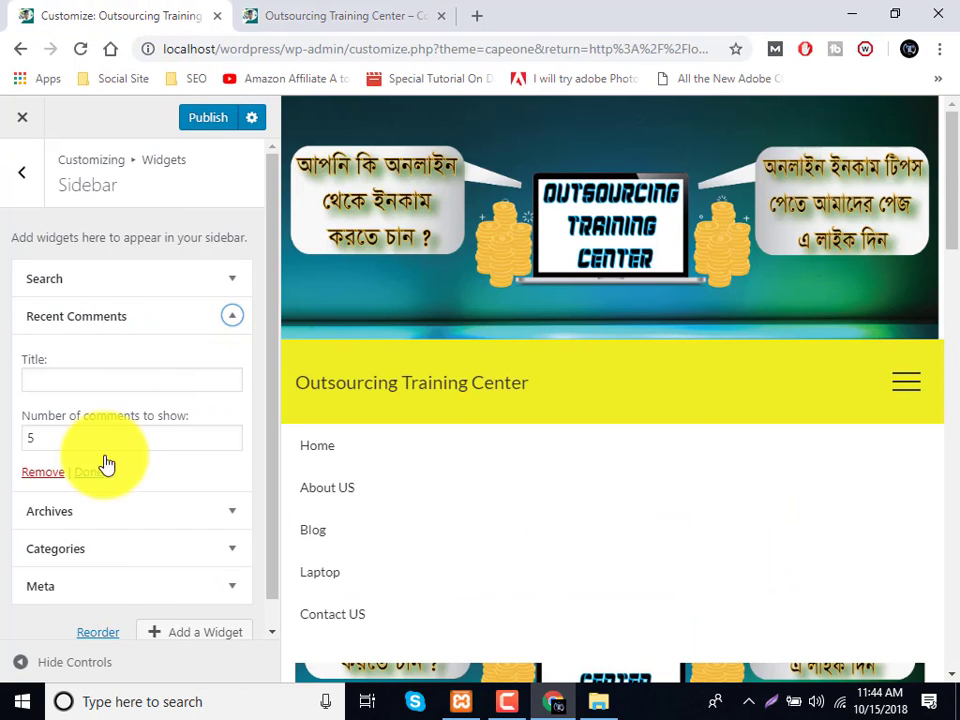
{"action": "left_click", "coordinate": [56, 478]}
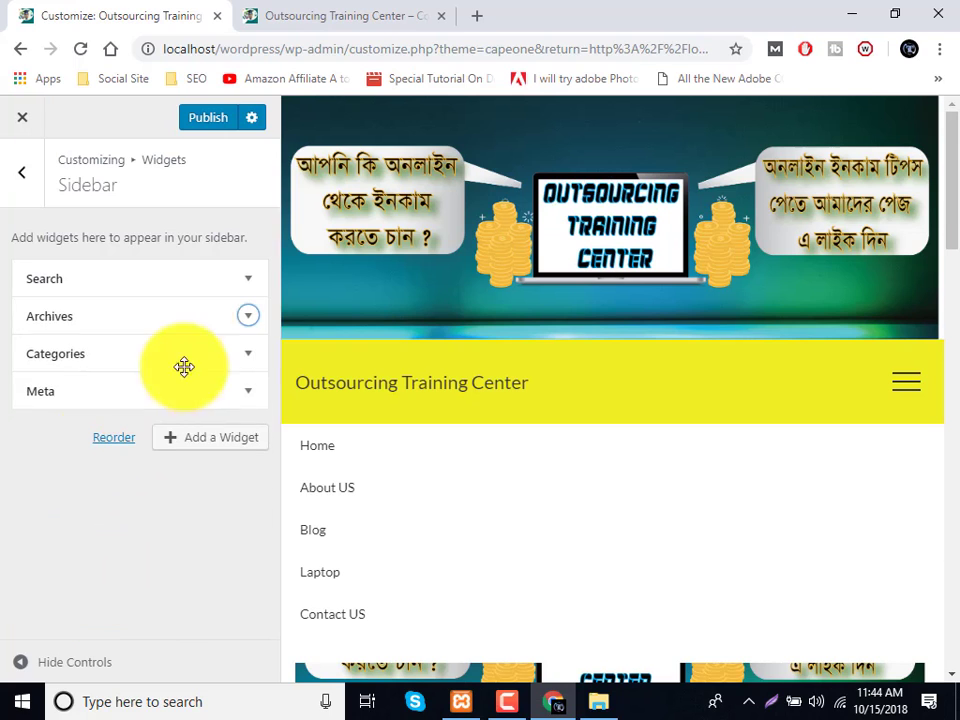
Remove the Archives, Meta and Categories widgets from the Sidebar area, keeping only Search.
{"action": "left_click", "coordinate": [204, 324]}
{"action": "left_click", "coordinate": [56, 467]}
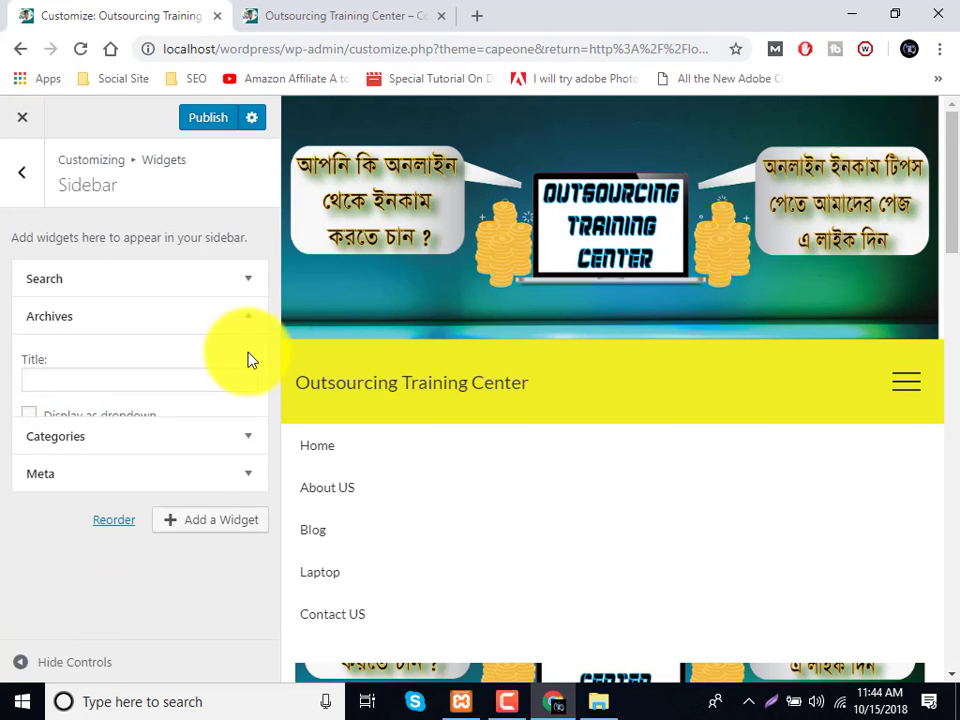
{"action": "left_click", "coordinate": [147, 363]}
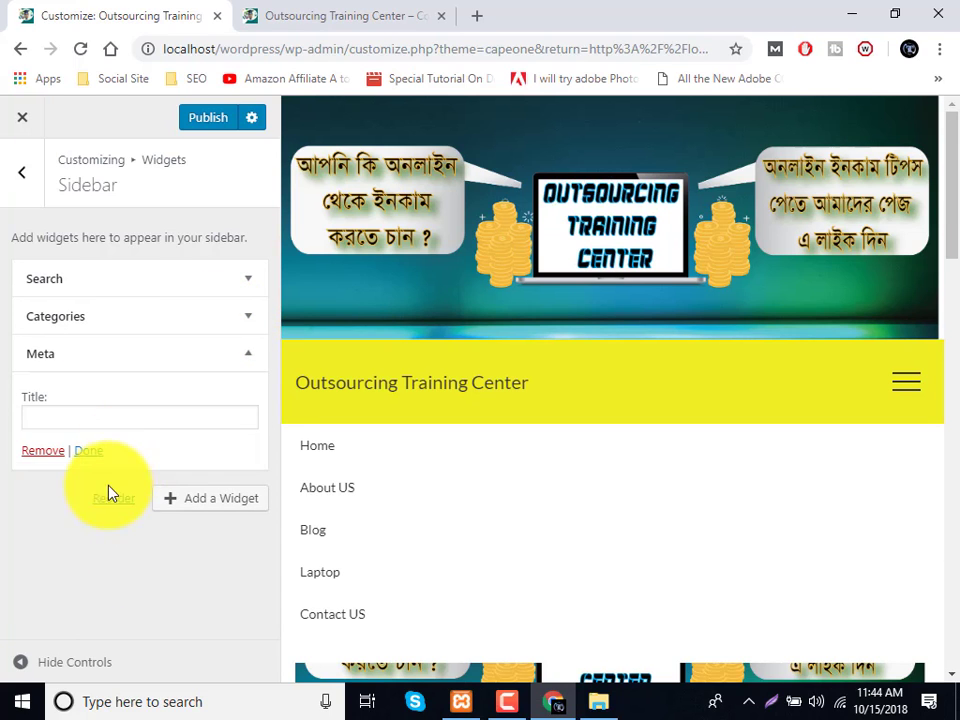
{"action": "left_click", "coordinate": [43, 452]}
{"action": "left_click", "coordinate": [181, 315]}
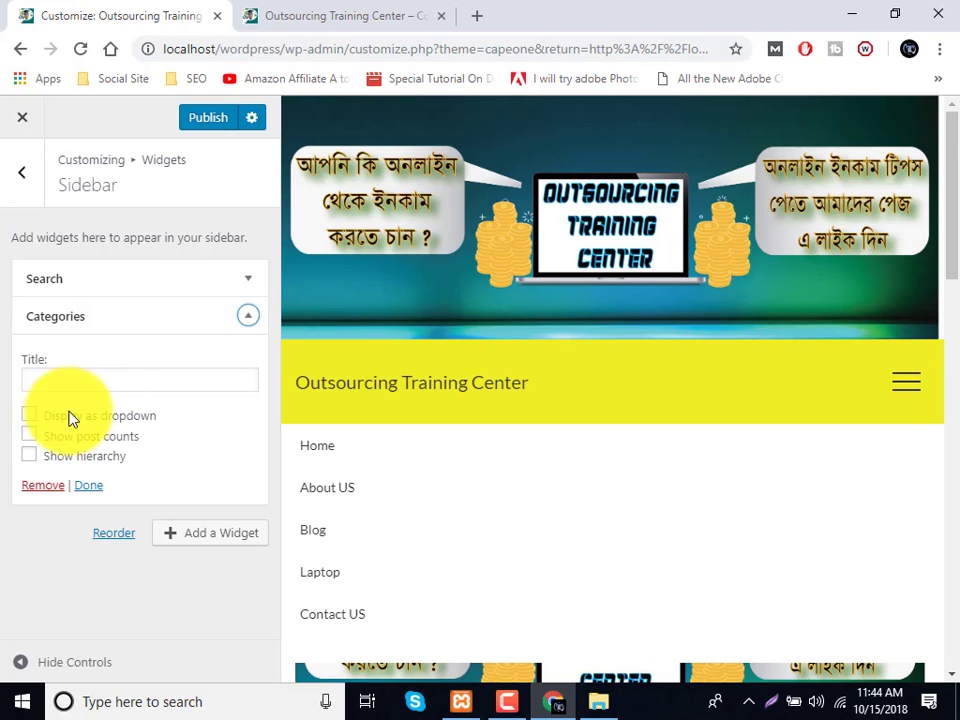
{"action": "left_click", "coordinate": [56, 486]}
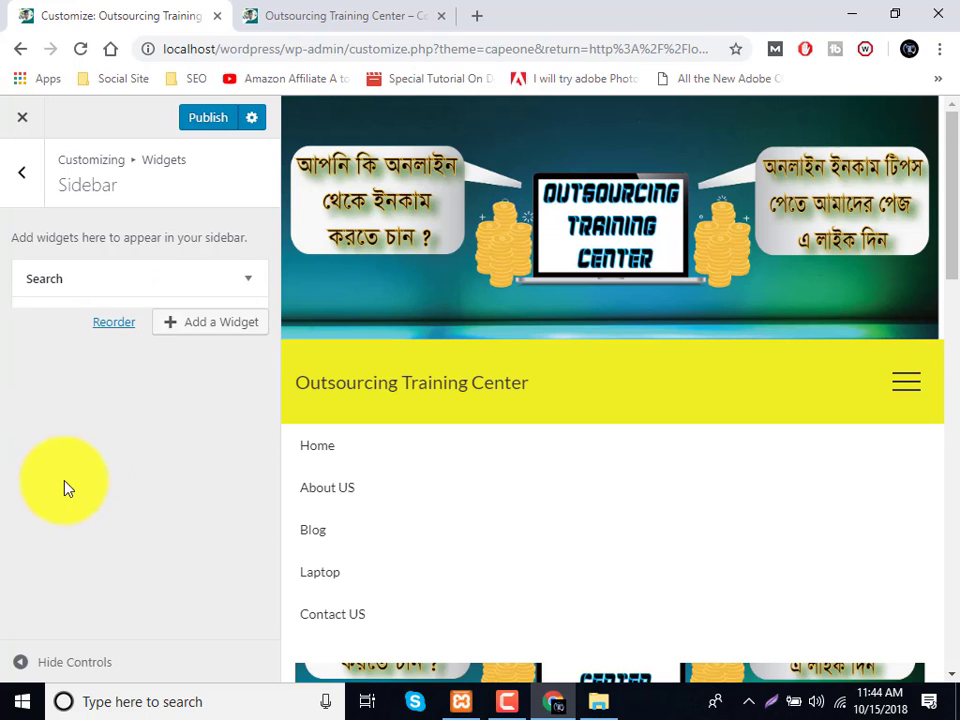
Add a Calendar widget to the Sidebar area and title it "Calendar".
{"action": "left_click", "coordinate": [204, 330]}
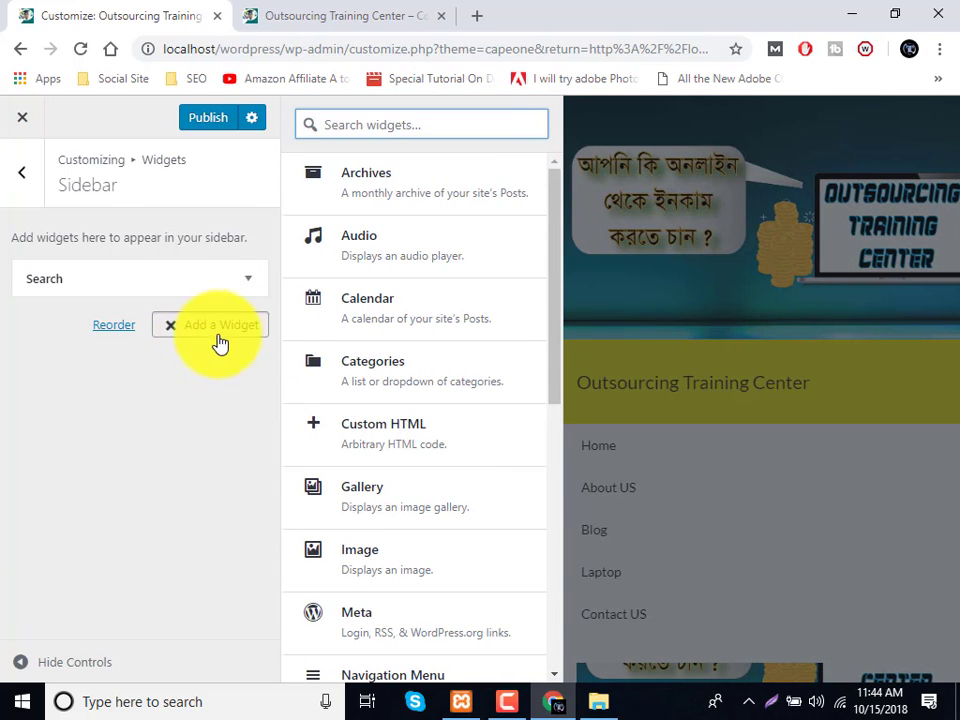
{"action": "left_click", "coordinate": [412, 313]}
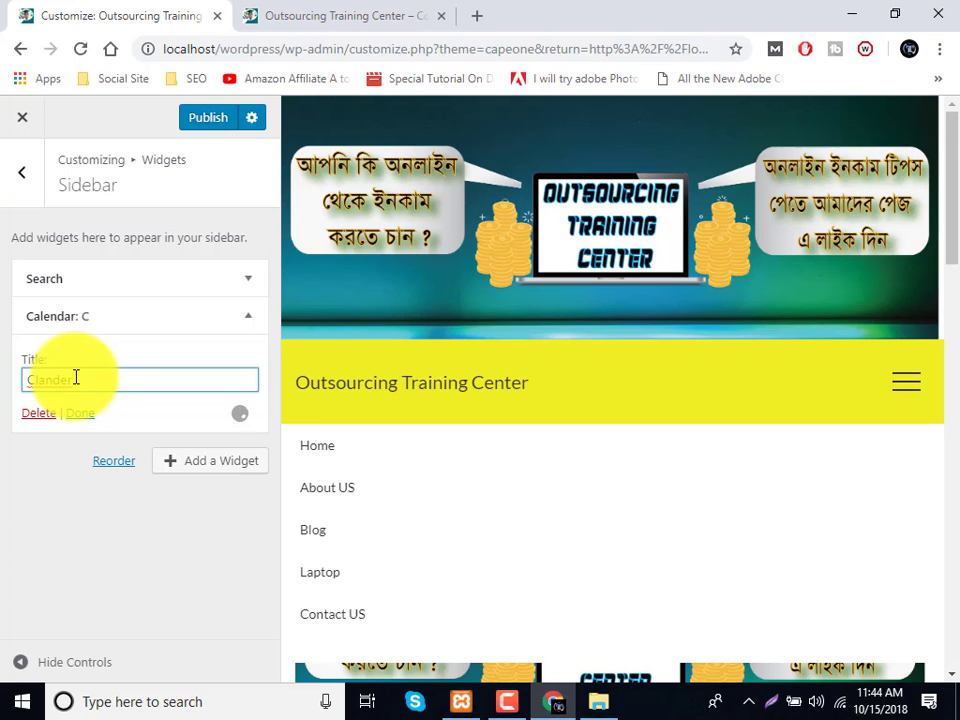
{"action": "right_click", "coordinate": [50, 386]}
{"action": "left_click", "coordinate": [85, 398]}
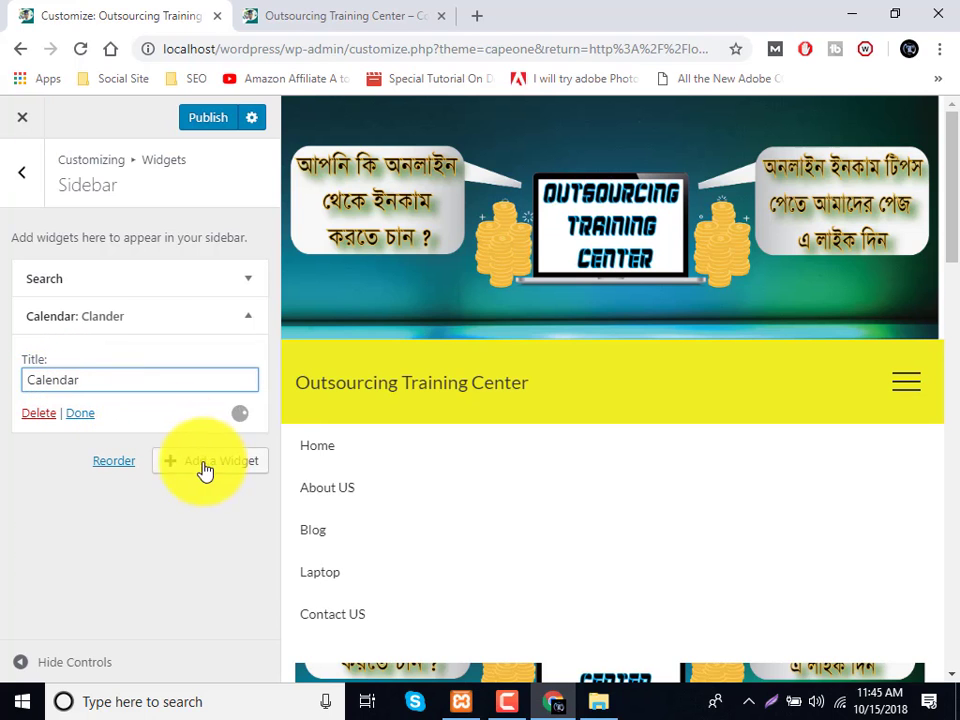
{"action": "left_click", "coordinate": [79, 415]}
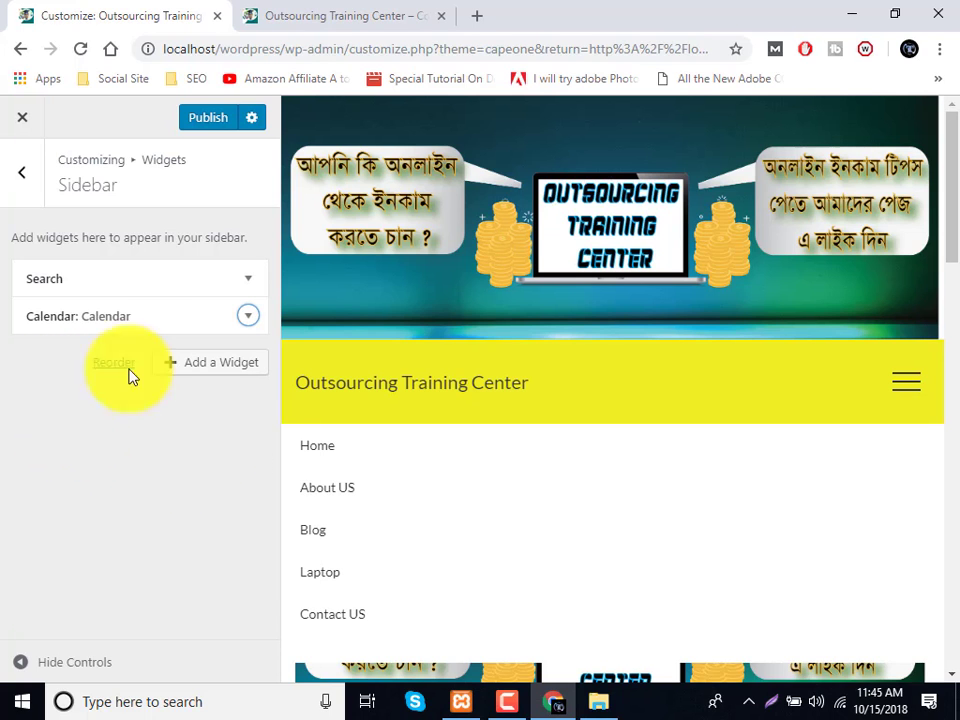
Publish the sidebar changes and reload the live home page to check its Search and Calendar widgets.
{"action": "left_click", "coordinate": [332, 8]}
{"action": "left_click", "coordinate": [111, 8]}
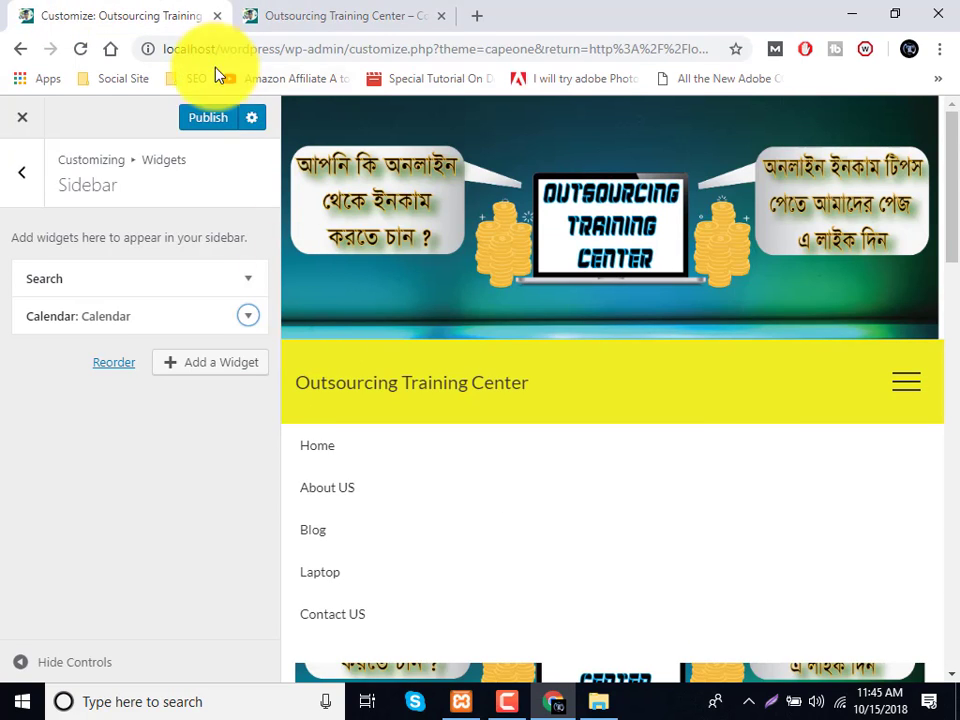
{"action": "left_click", "coordinate": [255, 8]}
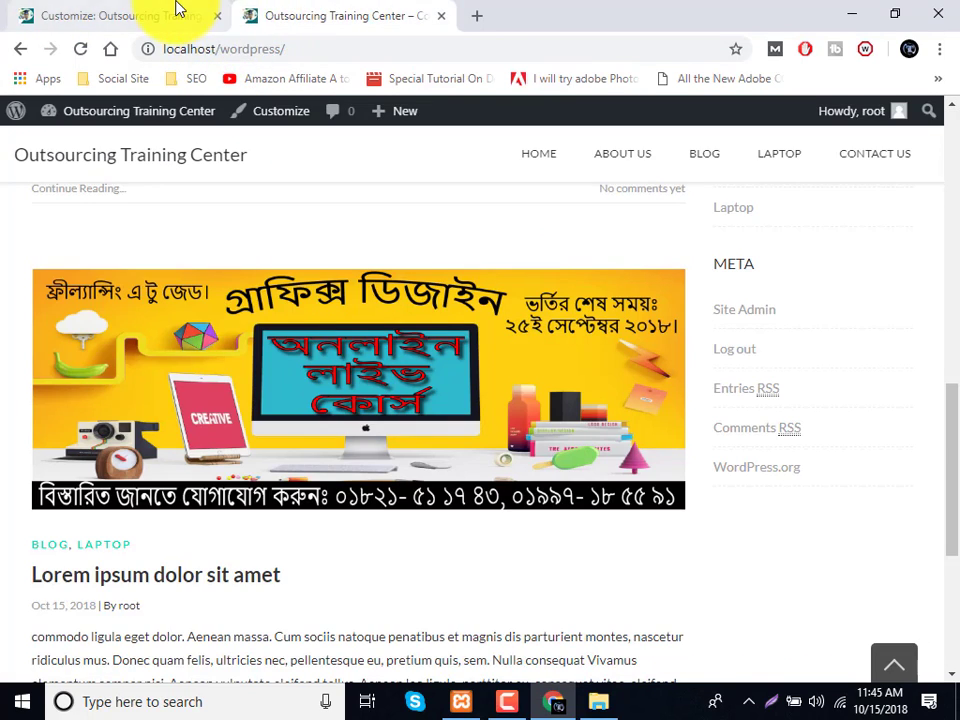
{"action": "left_click", "coordinate": [180, 8]}
{"action": "left_click", "coordinate": [253, 16]}
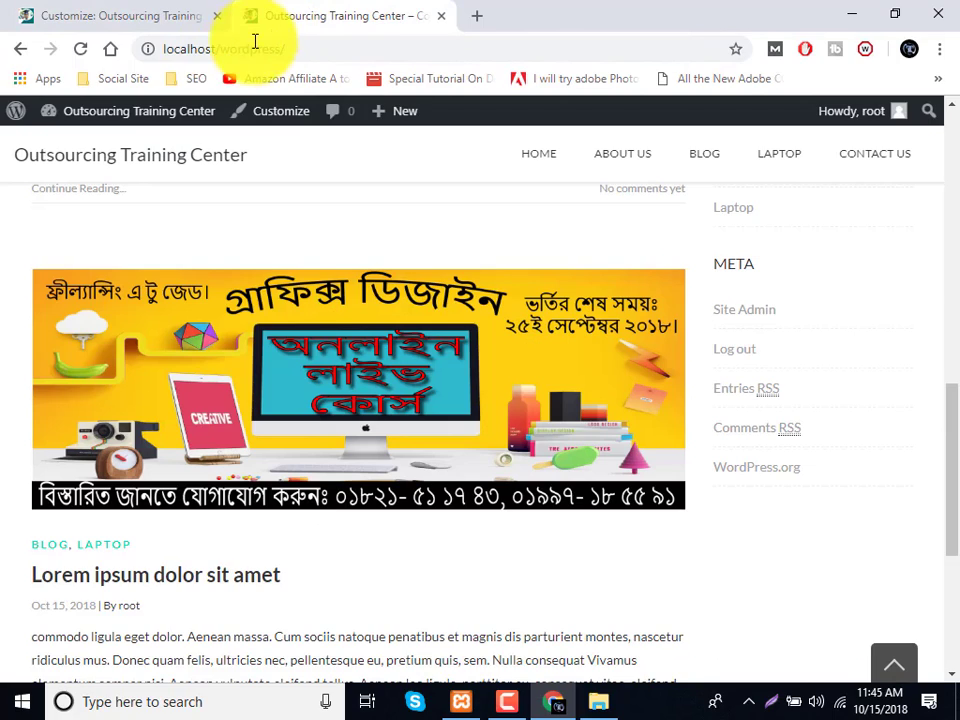
{"action": "left_click", "coordinate": [81, 49]}
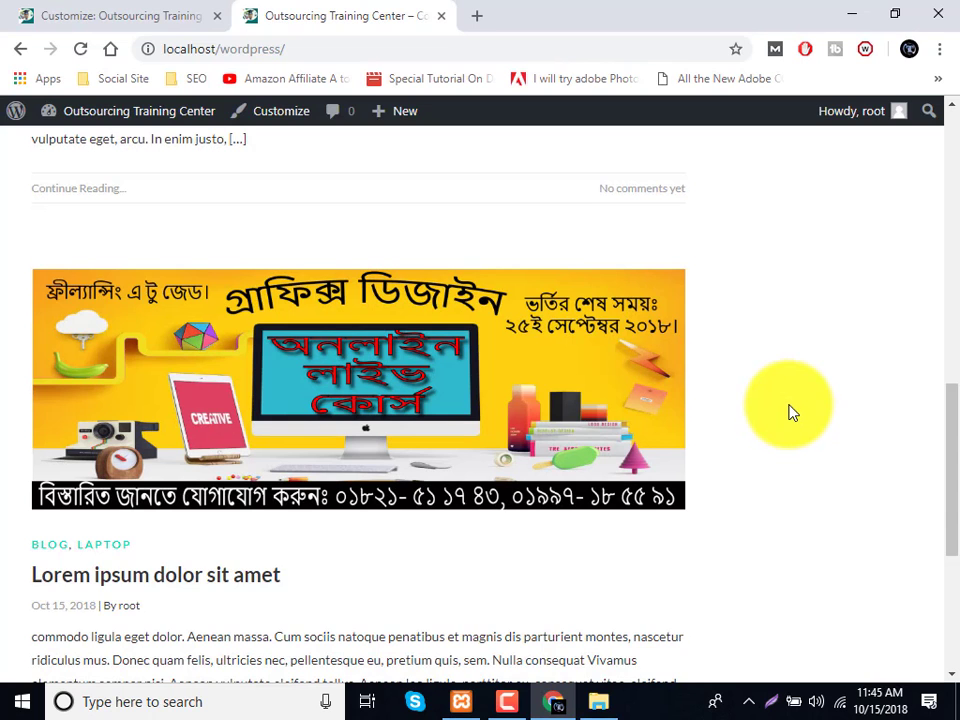
{"action": "scroll", "coordinate": [791, 412], "scroll_direction": "up", "scroll_amount": 7}
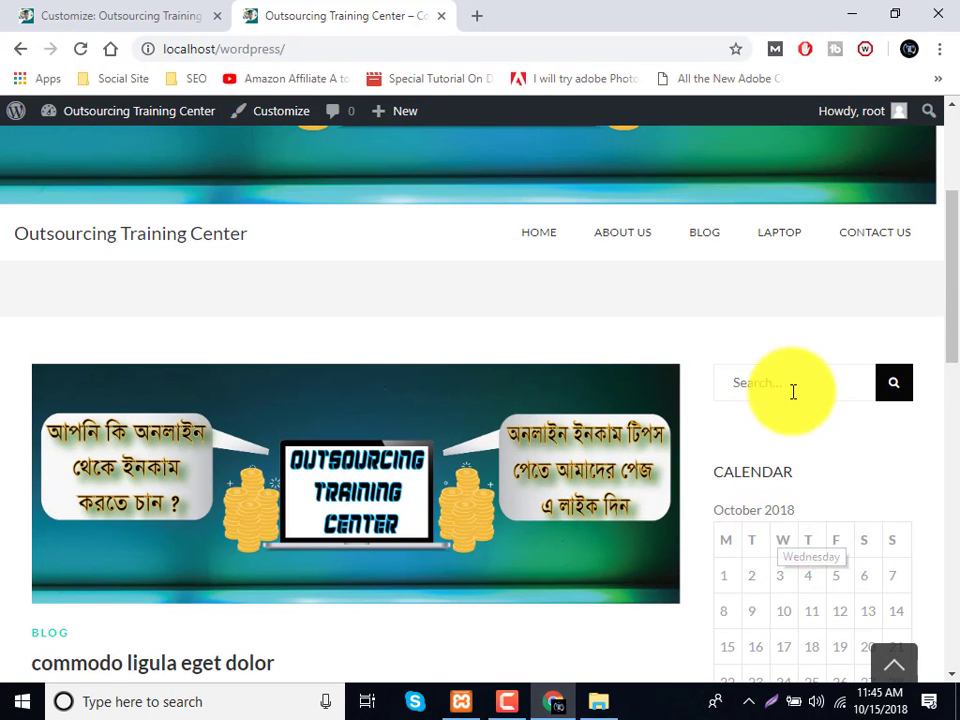
Set the sidebar Search widget's title to "Search" in the customizer and publish the change.
{"action": "left_click", "coordinate": [146, 12]}
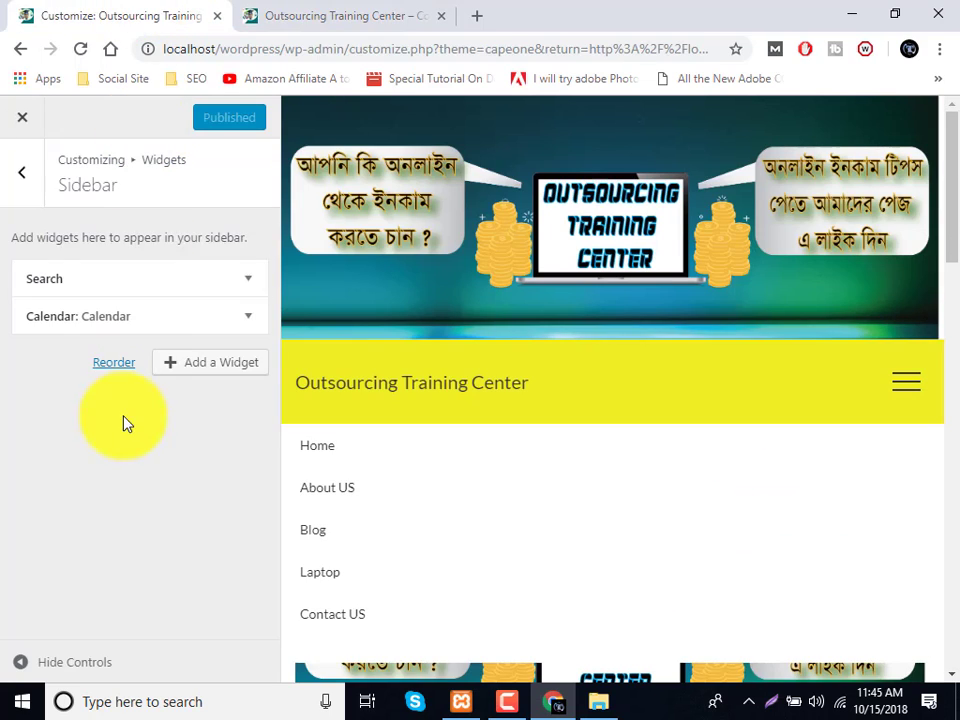
{"action": "left_click", "coordinate": [217, 277]}
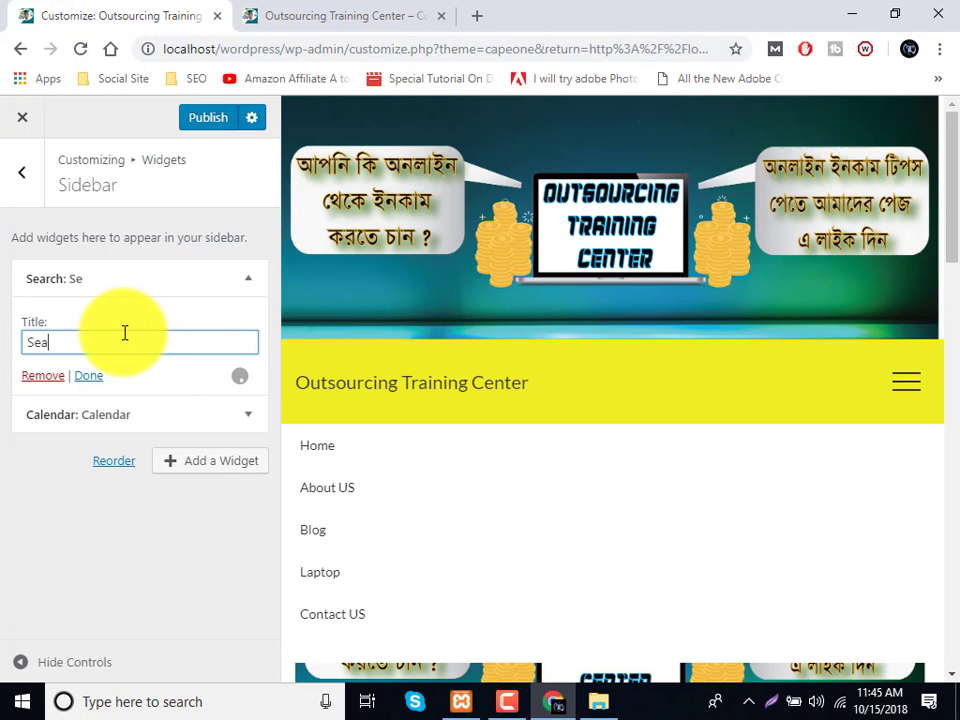
{"action": "type", "text": "Search"}
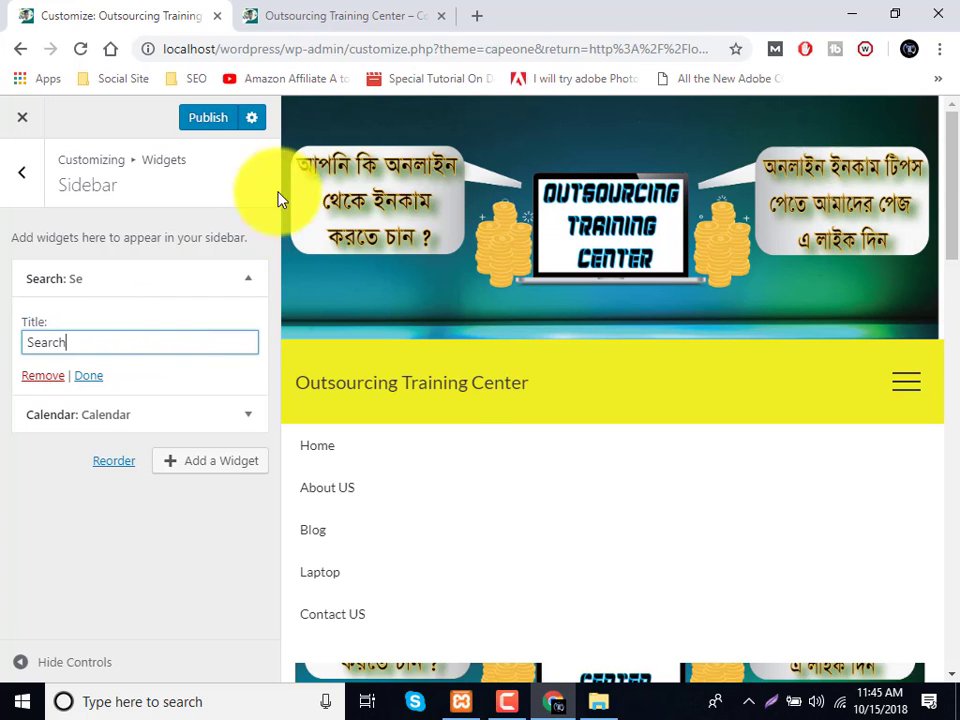
{"action": "left_click", "coordinate": [210, 121]}
Reload the live home page and check the sidebar's search title, search field and calendar.
{"action": "left_click", "coordinate": [286, 10]}
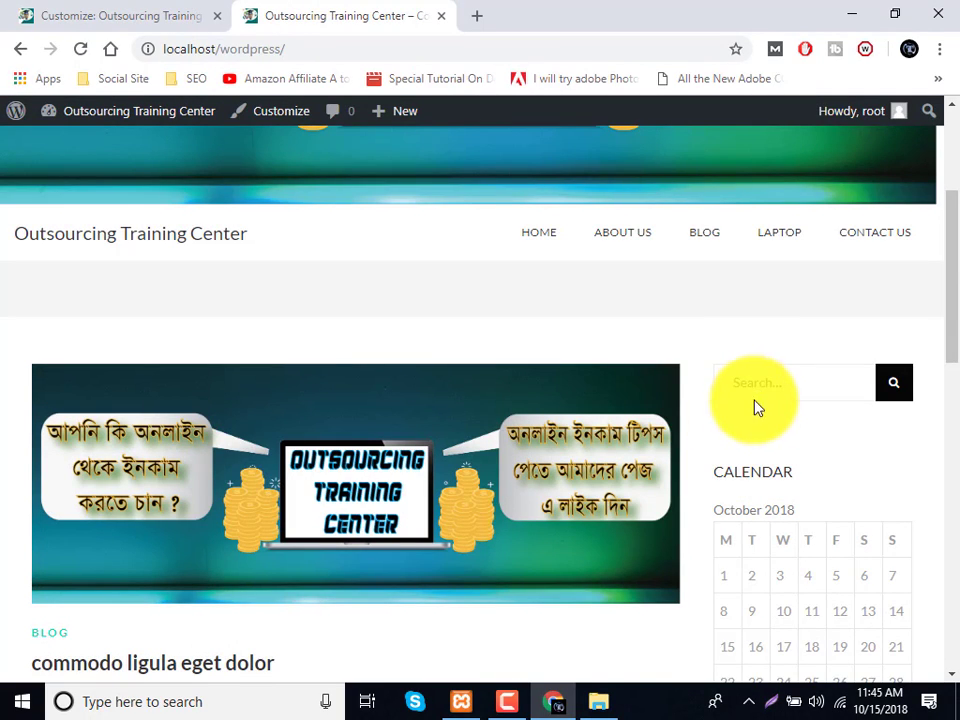
{"action": "left_click", "coordinate": [40, 10]}
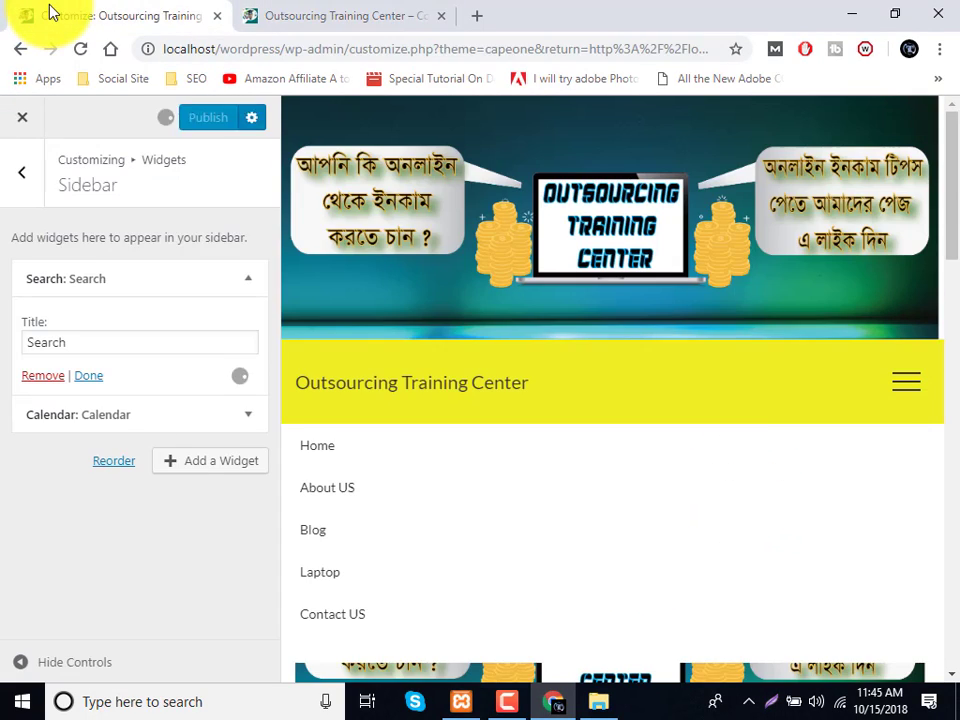
{"action": "left_click", "coordinate": [304, 10]}
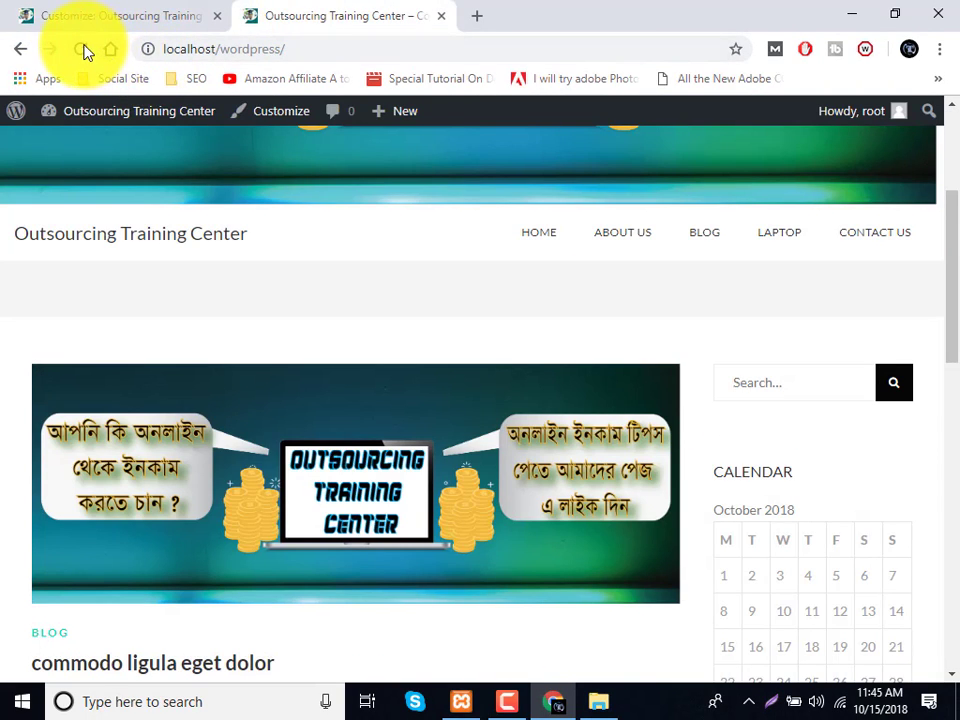
{"action": "left_click", "coordinate": [80, 48]}
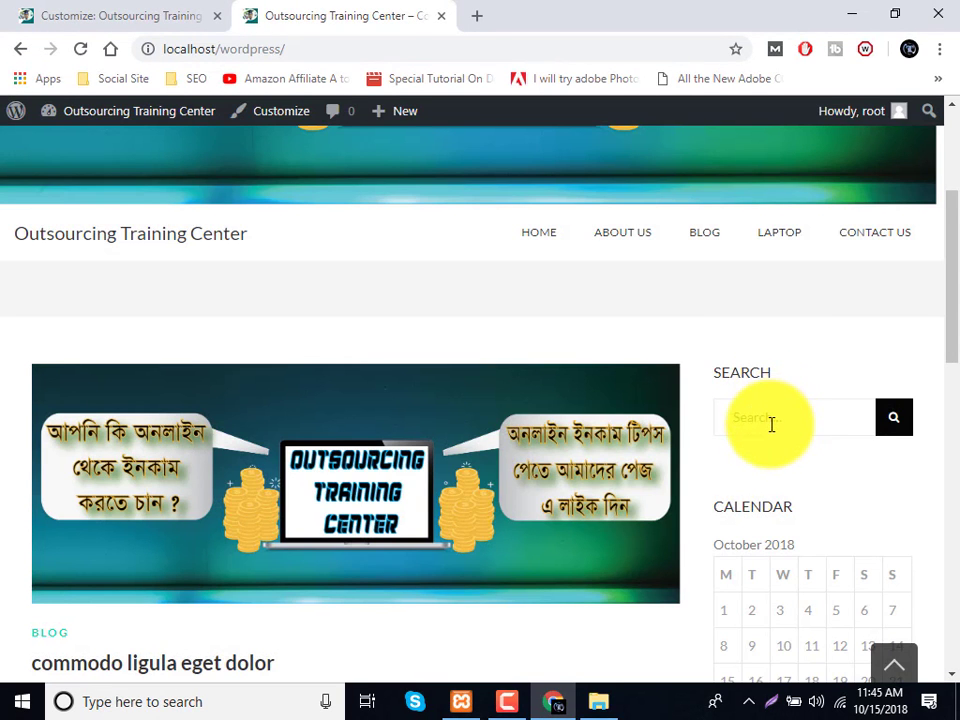
{"action": "left_click", "coordinate": [771, 424]}
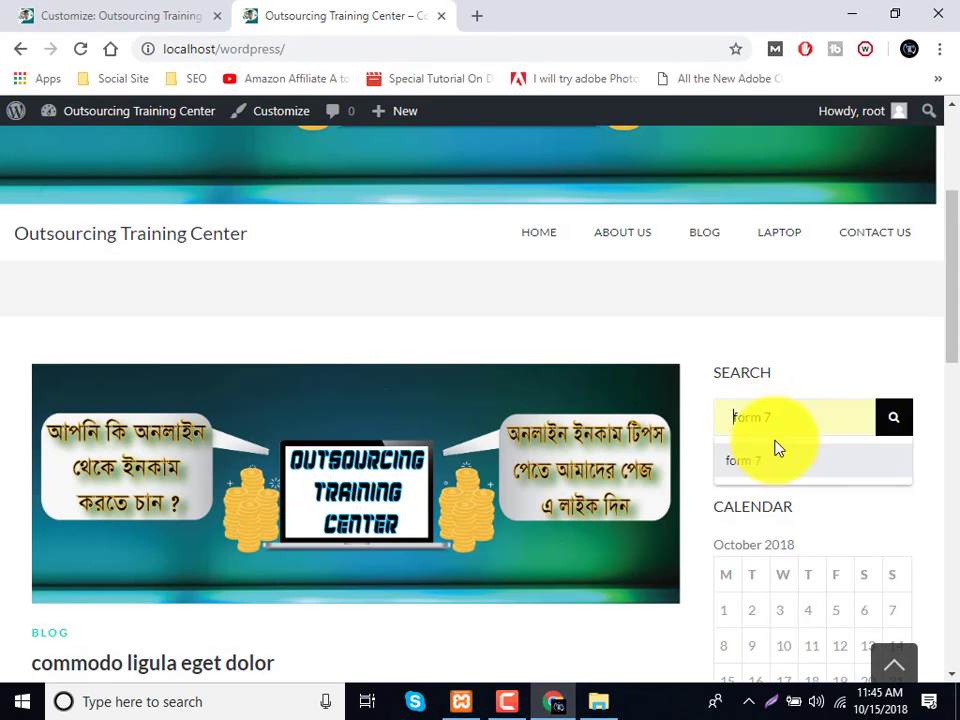
{"action": "scroll", "coordinate": [784, 568], "scroll_direction": "down", "scroll_amount": 5}
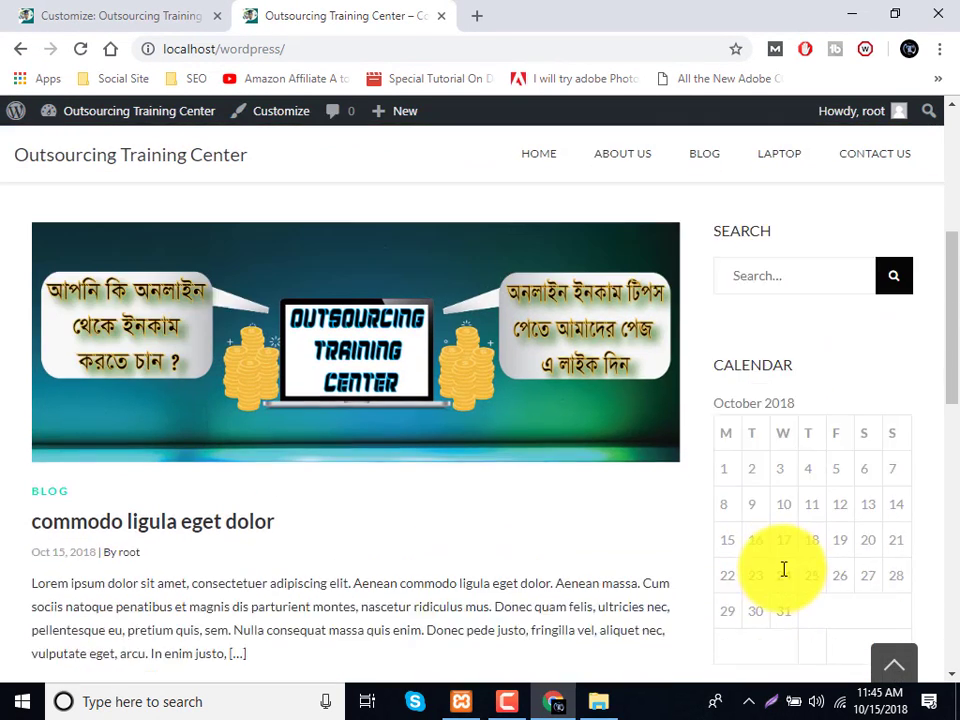
Add an Image widget to the customizer's Sidebar area with the "Quality Services Provide" banner from the Media Library, and publish it.
{"action": "left_click", "coordinate": [128, 14]}
{"action": "left_click", "coordinate": [188, 467]}
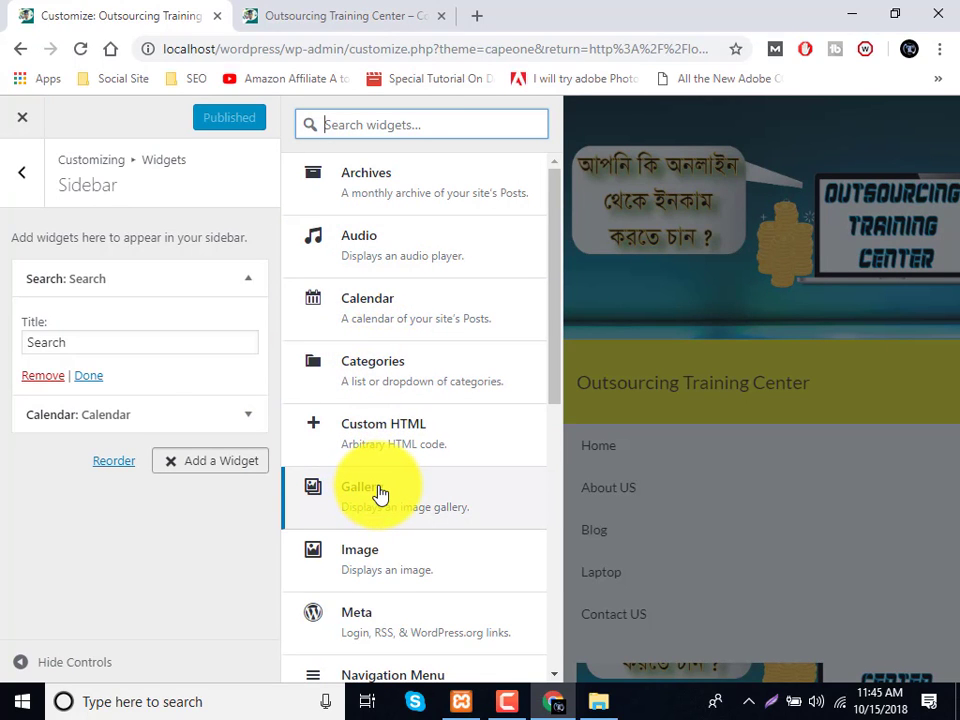
{"action": "left_click", "coordinate": [388, 549]}
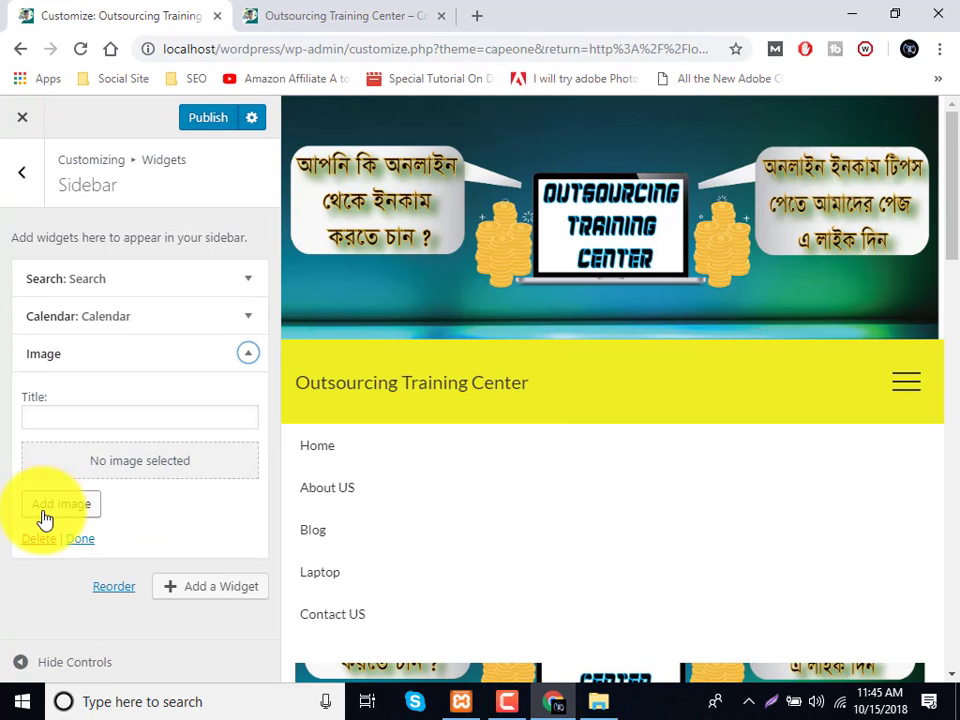
{"action": "left_click", "coordinate": [50, 515]}
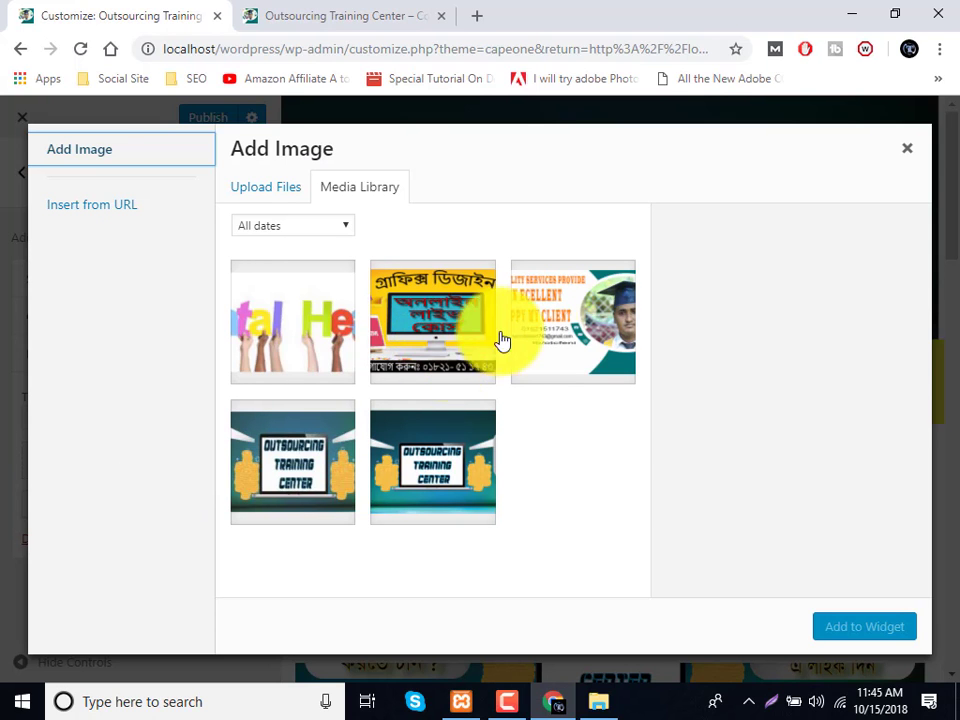
{"action": "left_click", "coordinate": [560, 342]}
{"action": "left_click", "coordinate": [860, 622]}
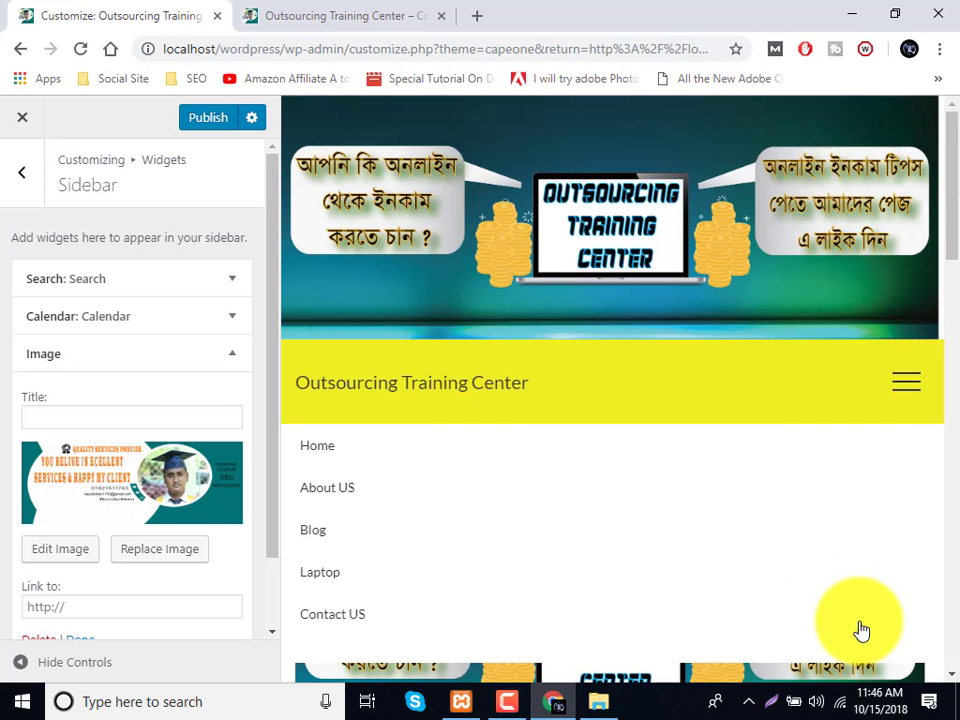
{"action": "left_click", "coordinate": [210, 120]}
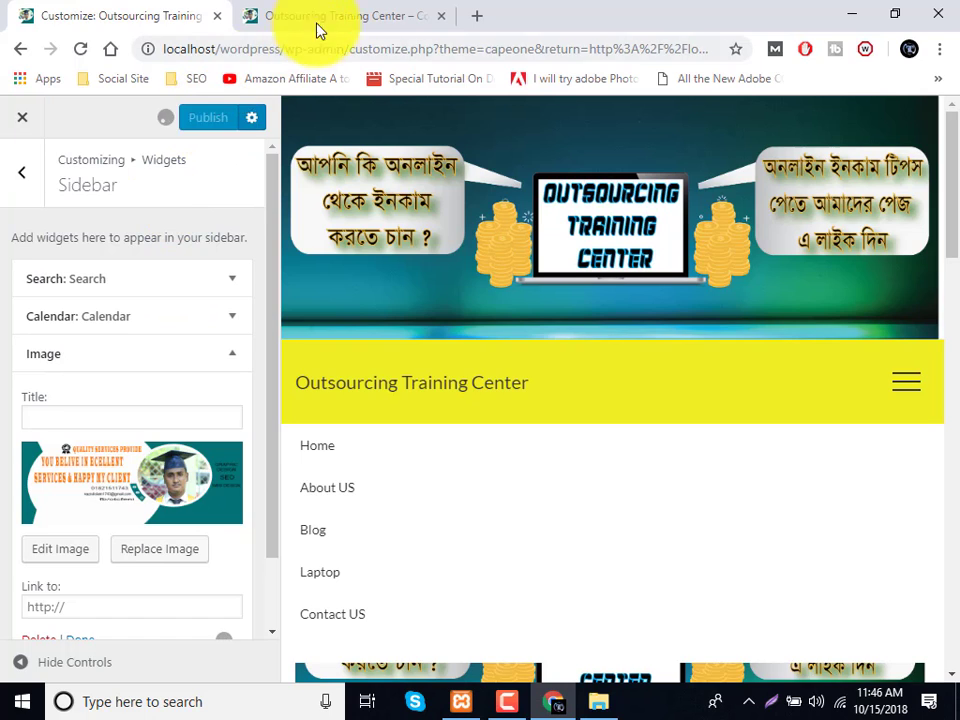
Reload the live home page and check the new banner image in its sidebar.
{"action": "left_click", "coordinate": [317, 22]}
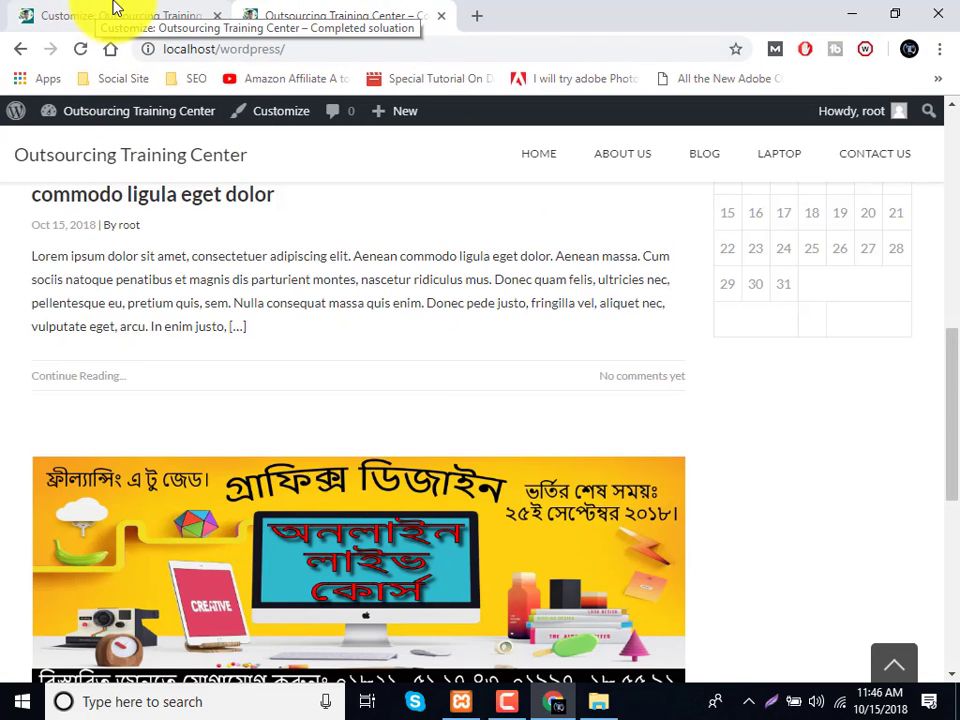
{"action": "left_click", "coordinate": [118, 12]}
{"action": "left_click", "coordinate": [298, 12]}
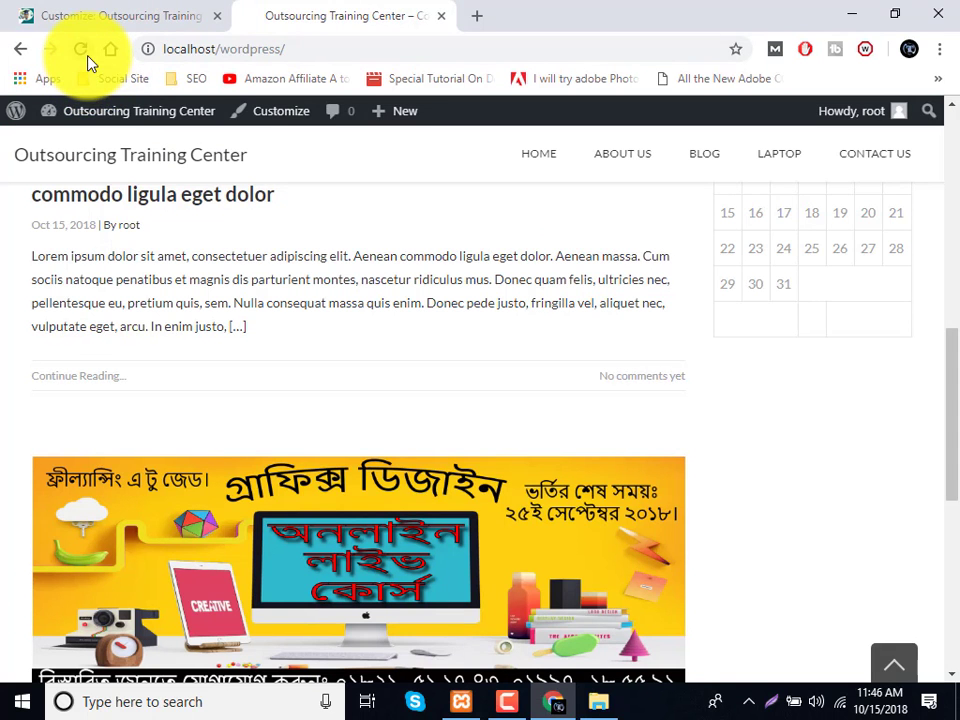
{"action": "left_click", "coordinate": [81, 48]}
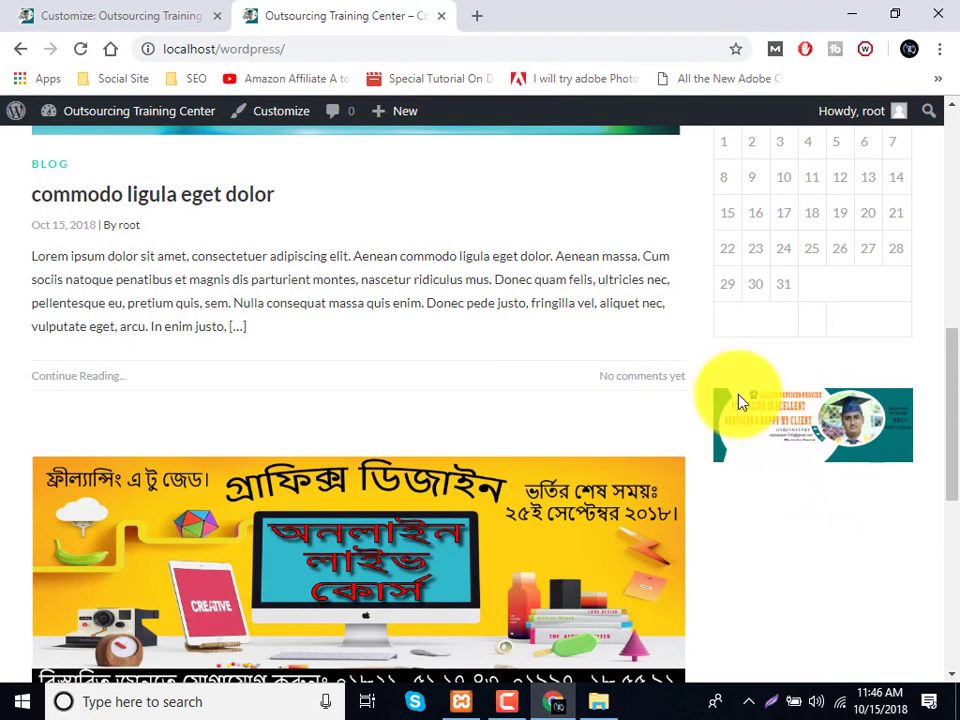
Browse the list of widgets available for the customizer's Sidebar area.
{"action": "left_click", "coordinate": [111, 12]}
{"action": "scroll", "coordinate": [178, 592], "scroll_direction": "down", "scroll_amount": 1}
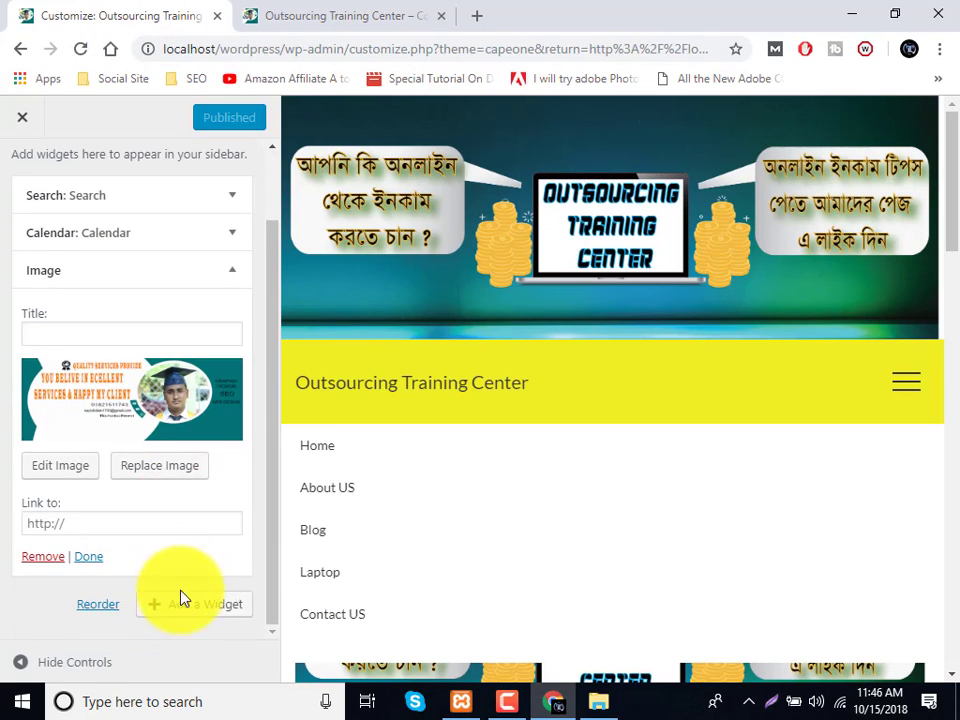
{"action": "left_click", "coordinate": [179, 606]}
{"action": "scroll", "coordinate": [388, 375], "scroll_direction": "down", "scroll_amount": 5}
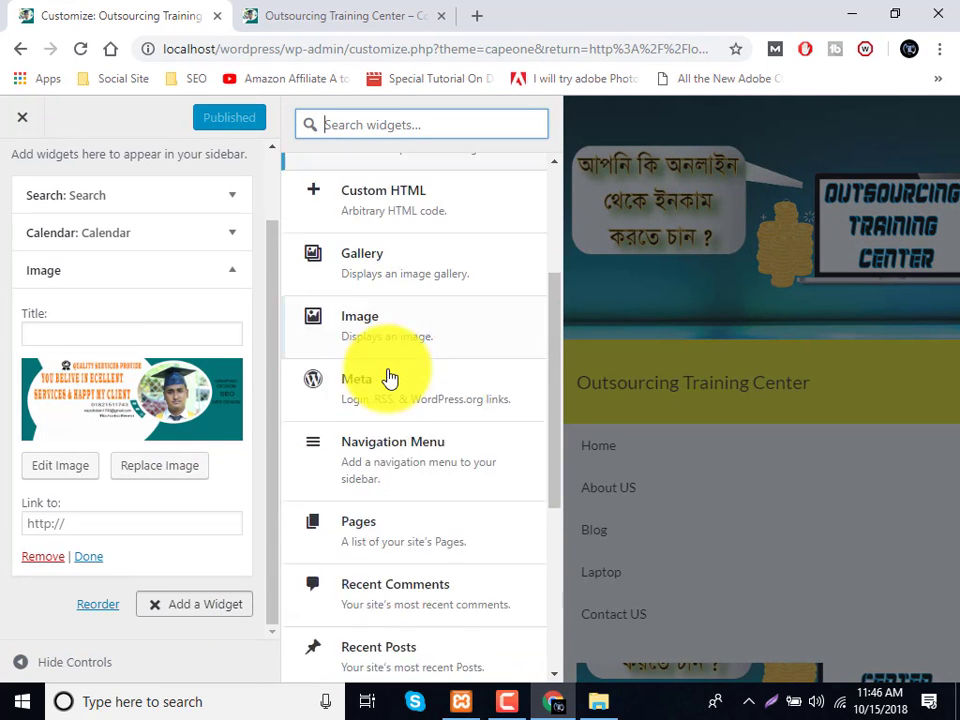
{"action": "scroll", "coordinate": [375, 476], "scroll_direction": "down", "scroll_amount": 3}
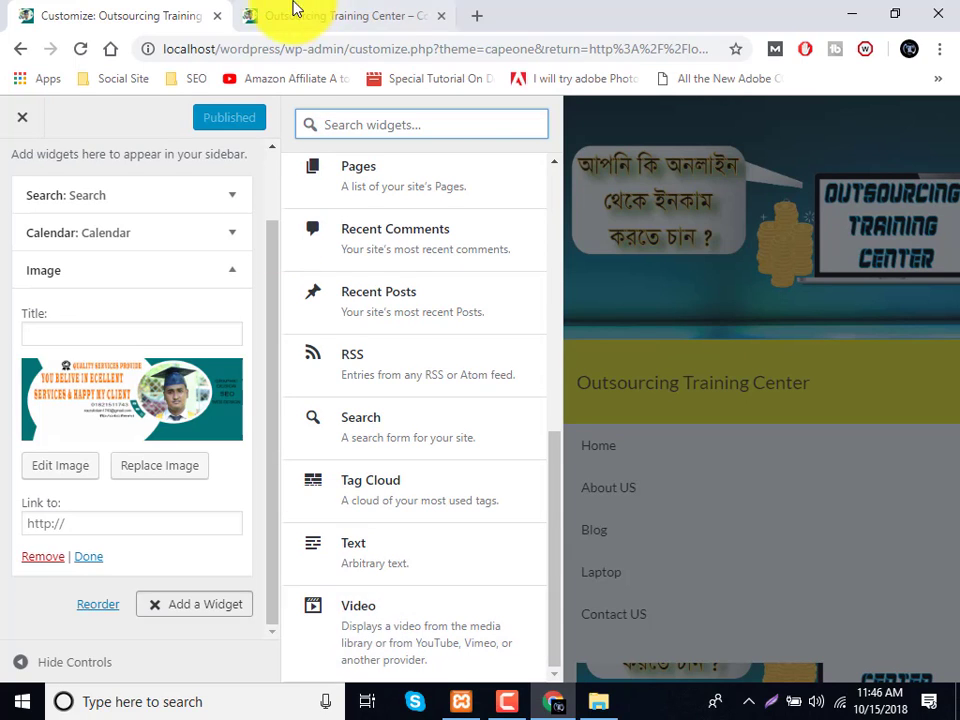
Close the customizer and reopen it for the active CapeOne theme from its theme details.
{"action": "left_click", "coordinate": [5, 118]}
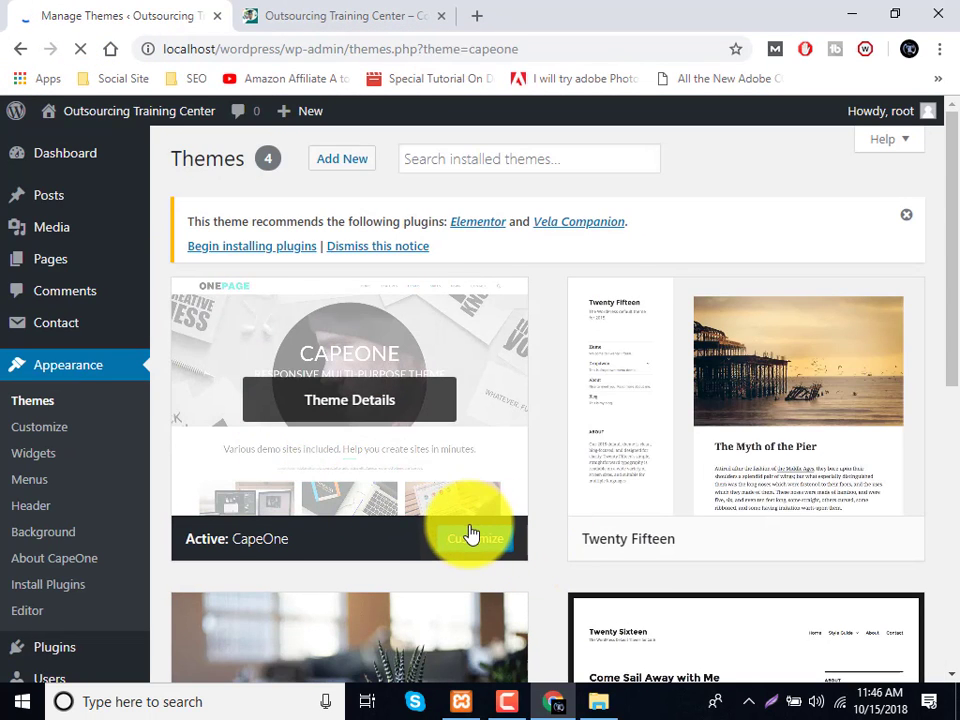
{"action": "left_click", "coordinate": [471, 534]}
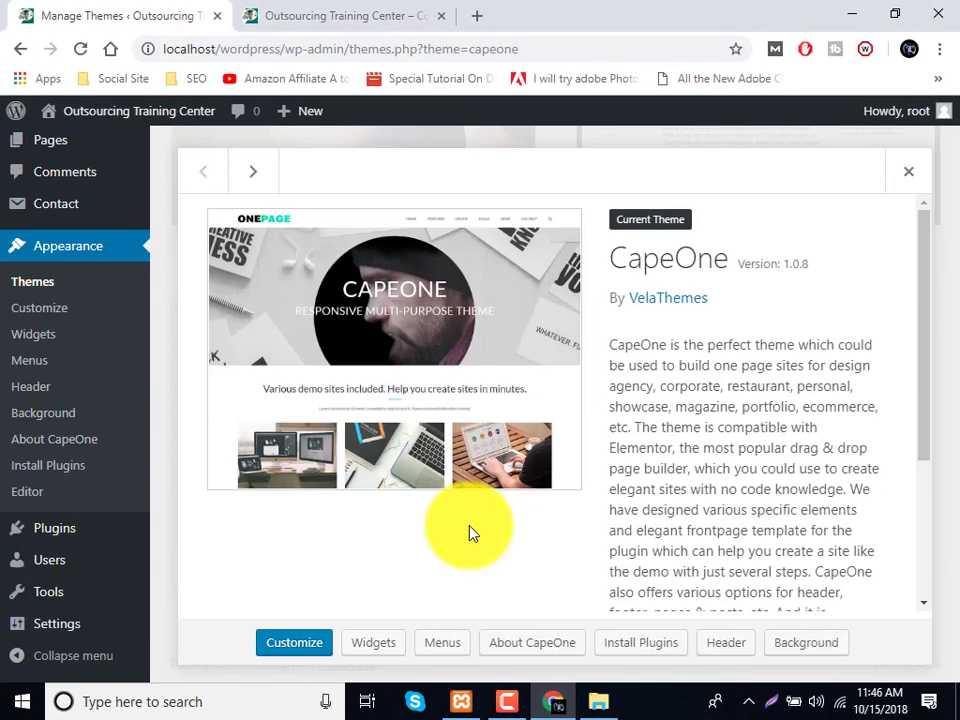
{"action": "left_click", "coordinate": [287, 645]}
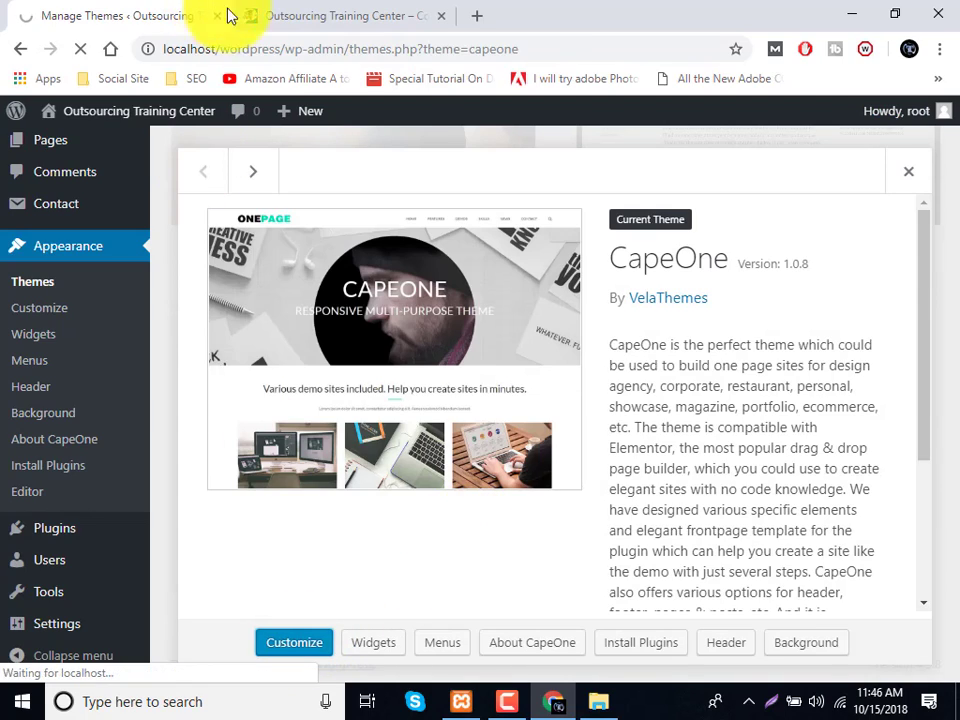
Review the live home page from the header image down through its posts and sidebar.
{"action": "left_click", "coordinate": [332, 17]}
{"action": "scroll", "coordinate": [648, 215], "scroll_direction": "up", "scroll_amount": 10}
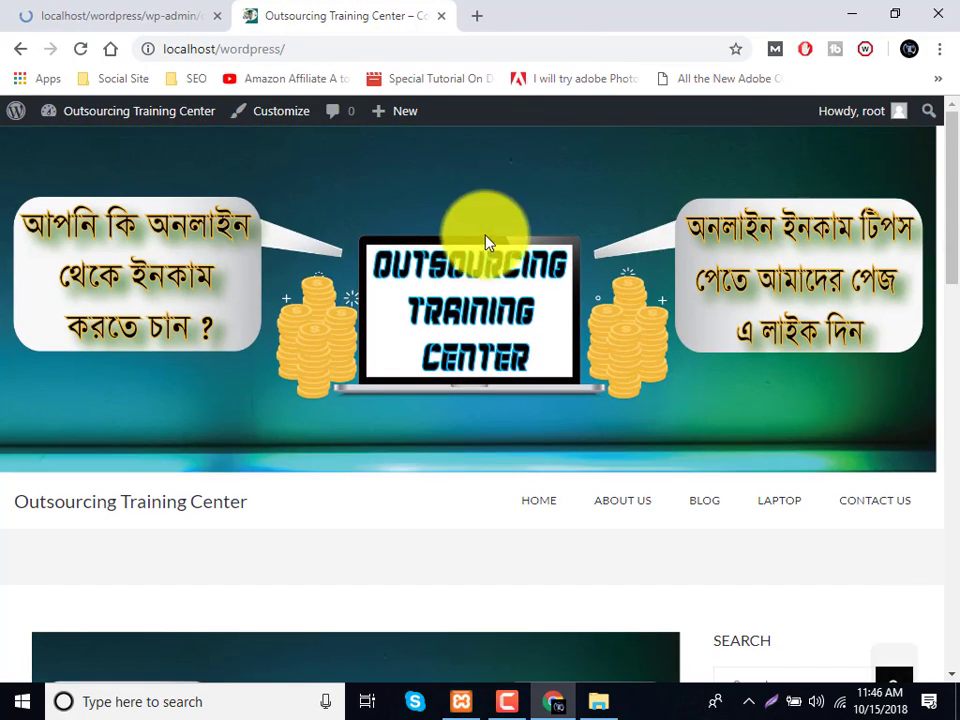
{"action": "scroll", "coordinate": [405, 262], "scroll_direction": "down", "scroll_amount": 4}
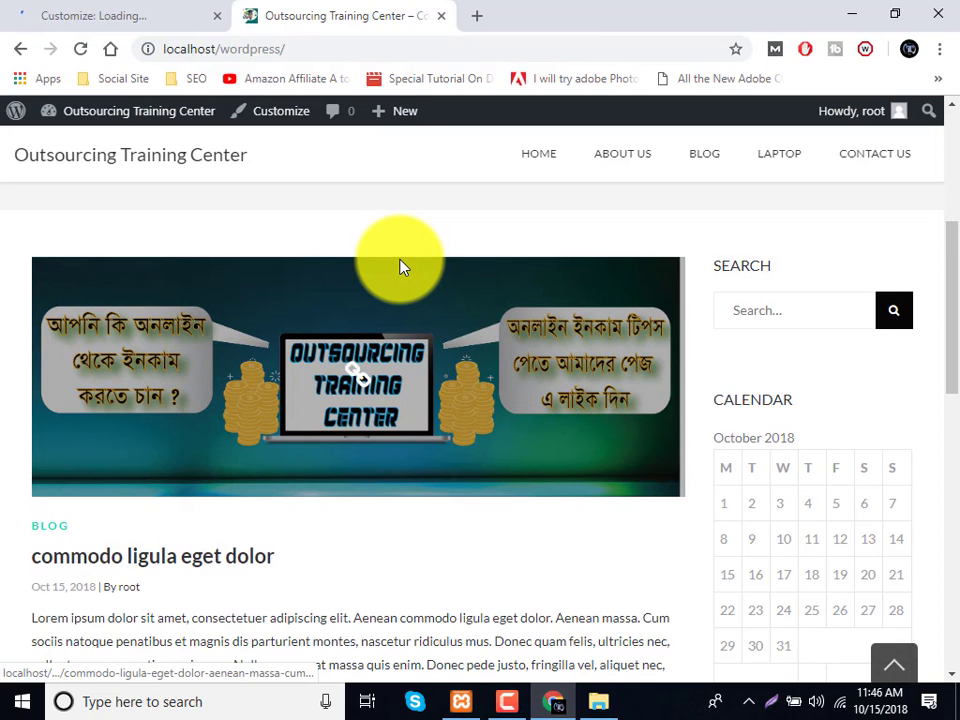
{"action": "scroll", "coordinate": [401, 266], "scroll_direction": "down", "scroll_amount": 7}
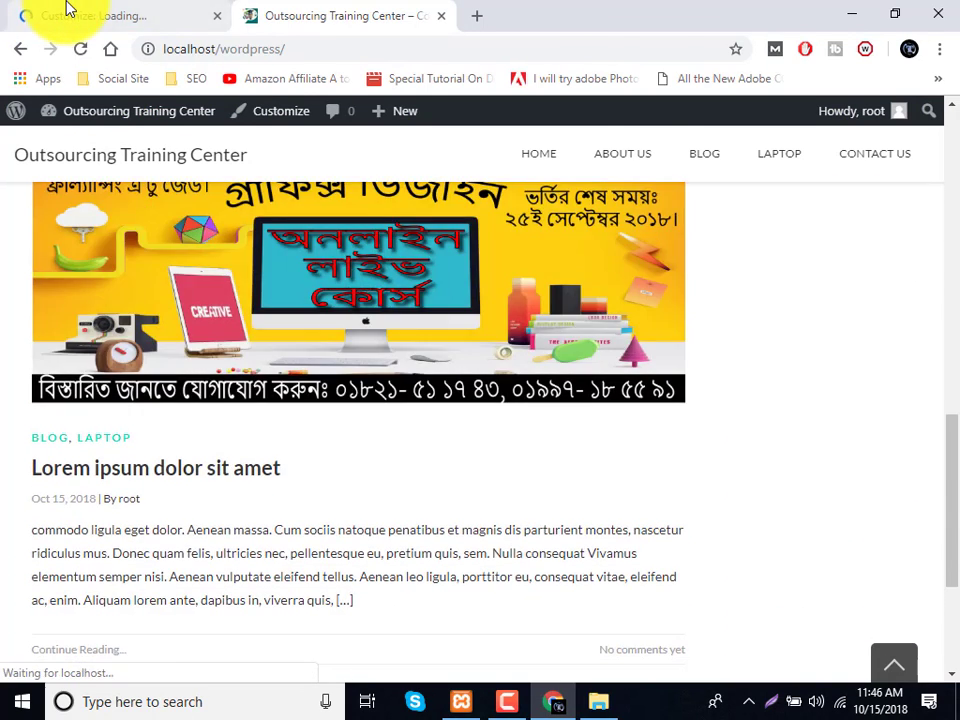
Set the homepage to display a static page with Home as the homepage, and publish the change.
{"action": "left_click", "coordinate": [67, 8]}
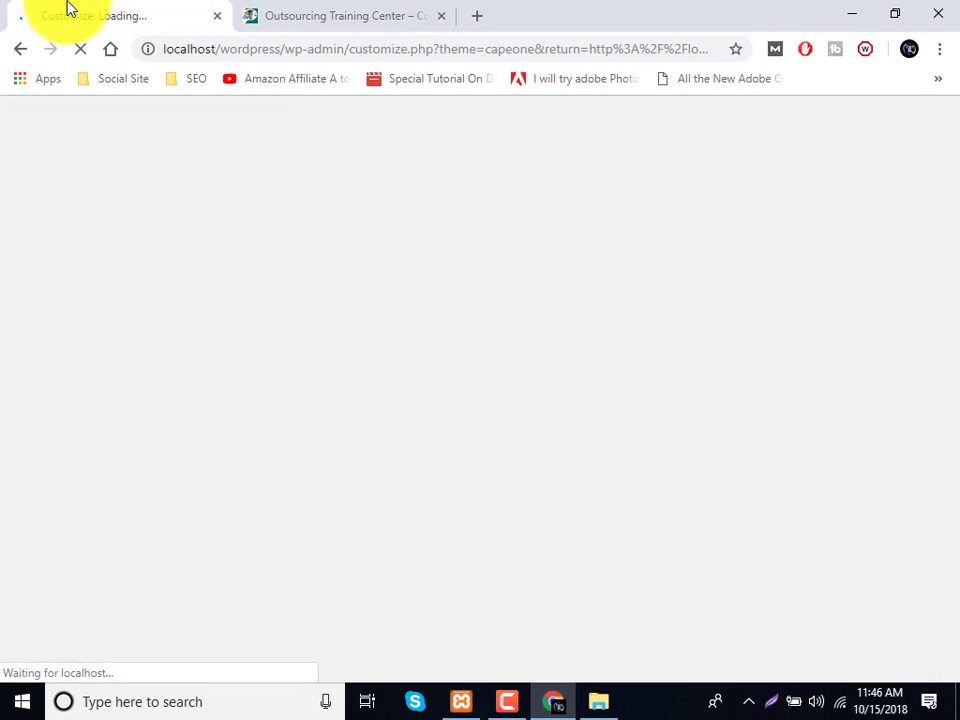
{"action": "scroll", "coordinate": [43, 530], "scroll_direction": "down", "scroll_amount": 2}
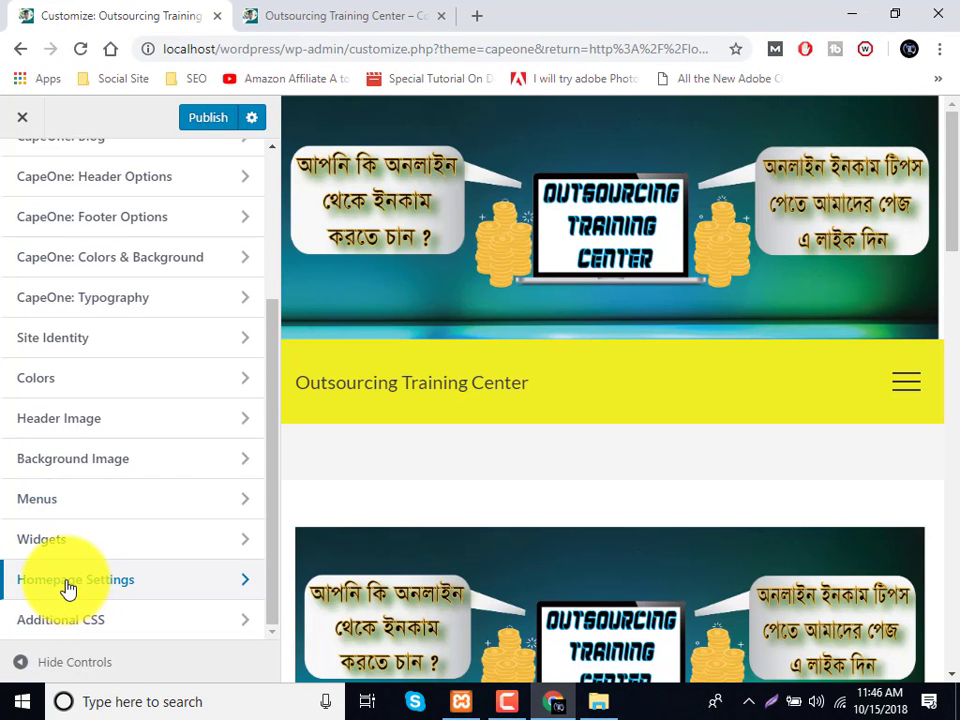
{"action": "left_click", "coordinate": [68, 585]}
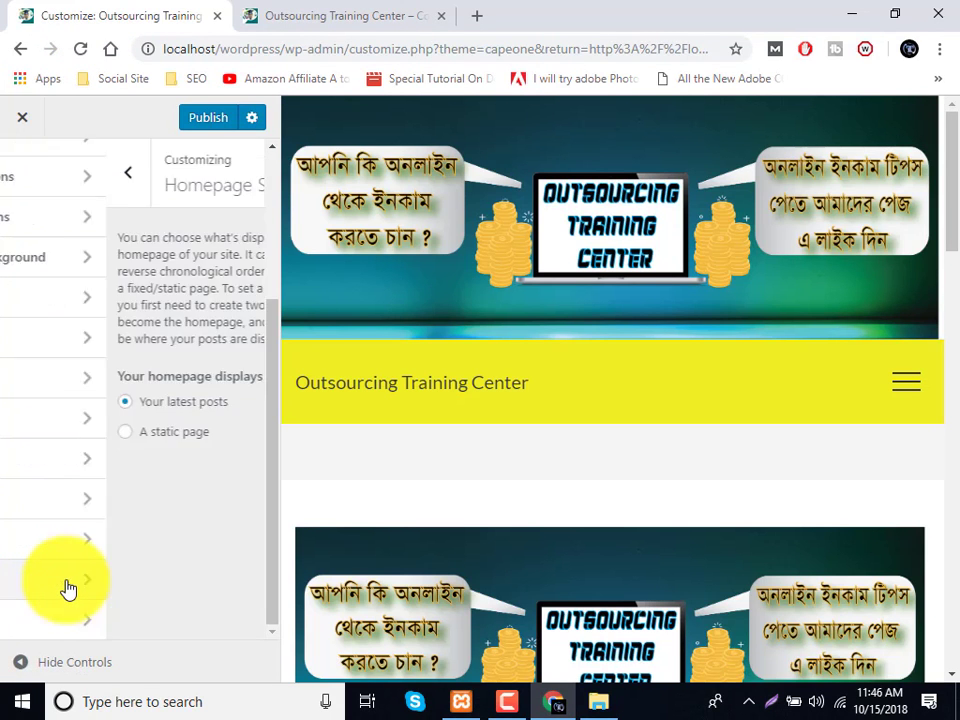
{"action": "left_click", "coordinate": [48, 438]}
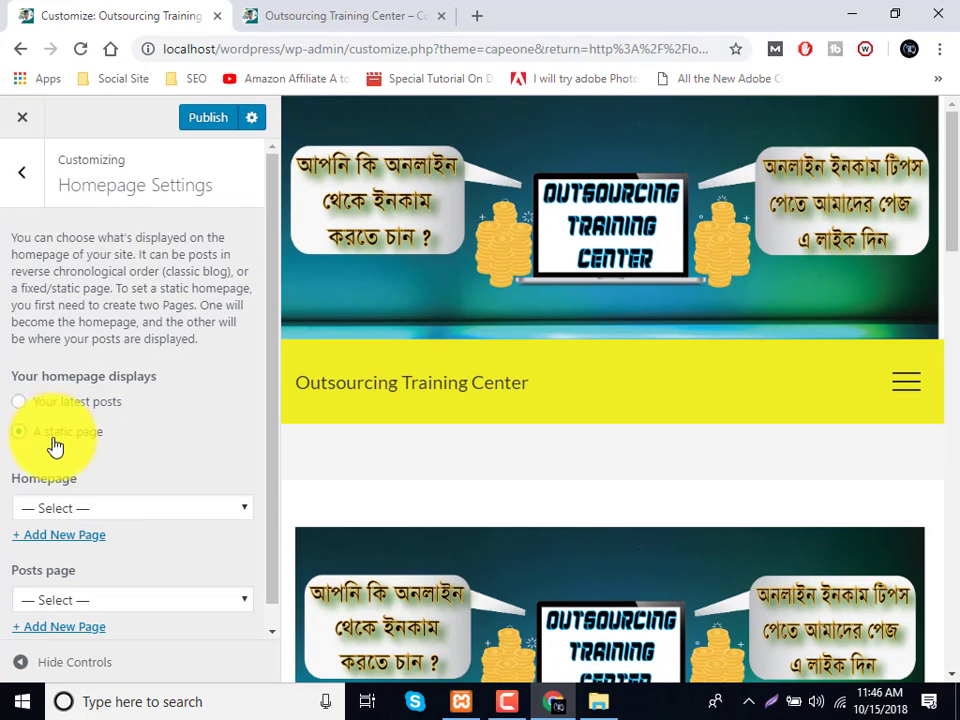
{"action": "left_click", "coordinate": [58, 508]}
{"action": "left_click", "coordinate": [68, 586]}
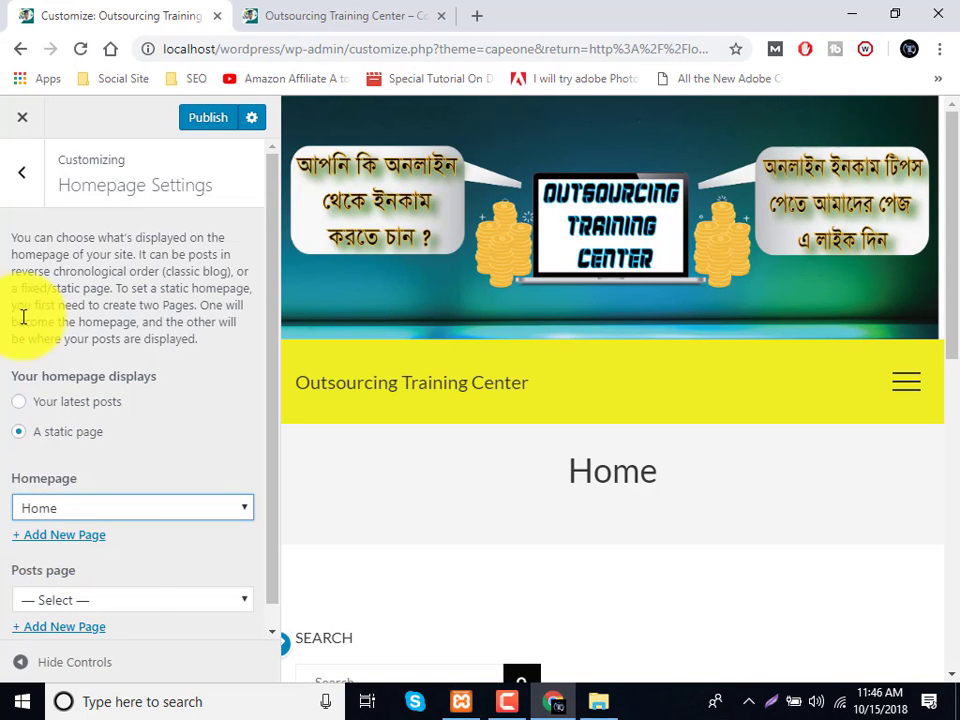
{"action": "left_click", "coordinate": [118, 600]}
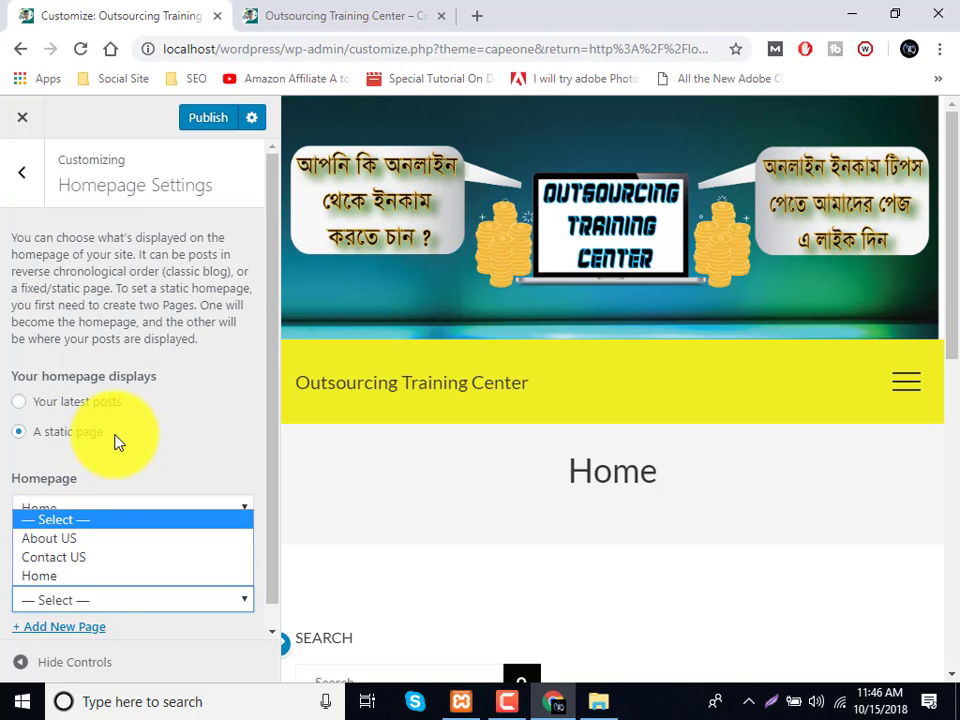
{"action": "left_click", "coordinate": [167, 414]}
{"action": "left_click", "coordinate": [212, 118]}
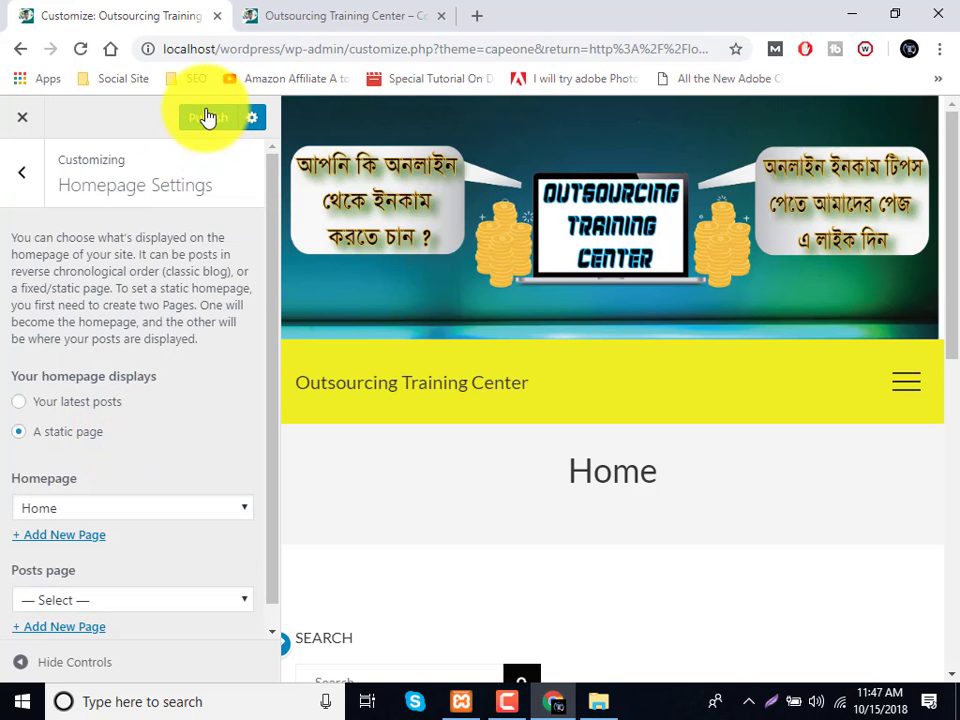
Leave the customizer's Homepage Settings and reload the live site to check the static Home page.
{"action": "left_click", "coordinate": [25, 198]}
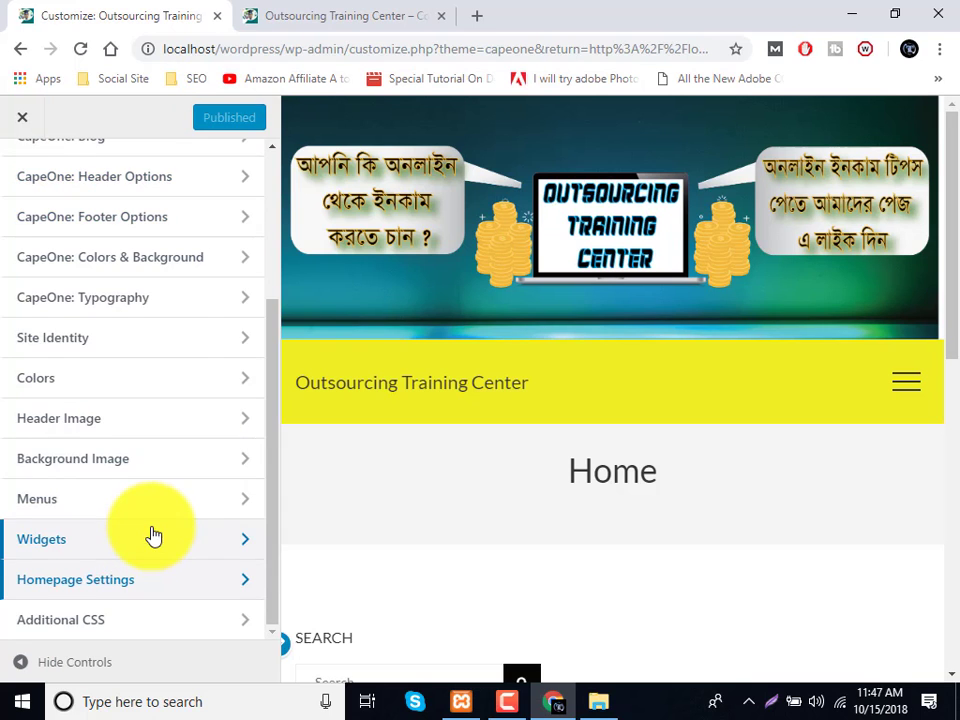
{"action": "scroll", "coordinate": [62, 279], "scroll_direction": "up", "scroll_amount": 3}
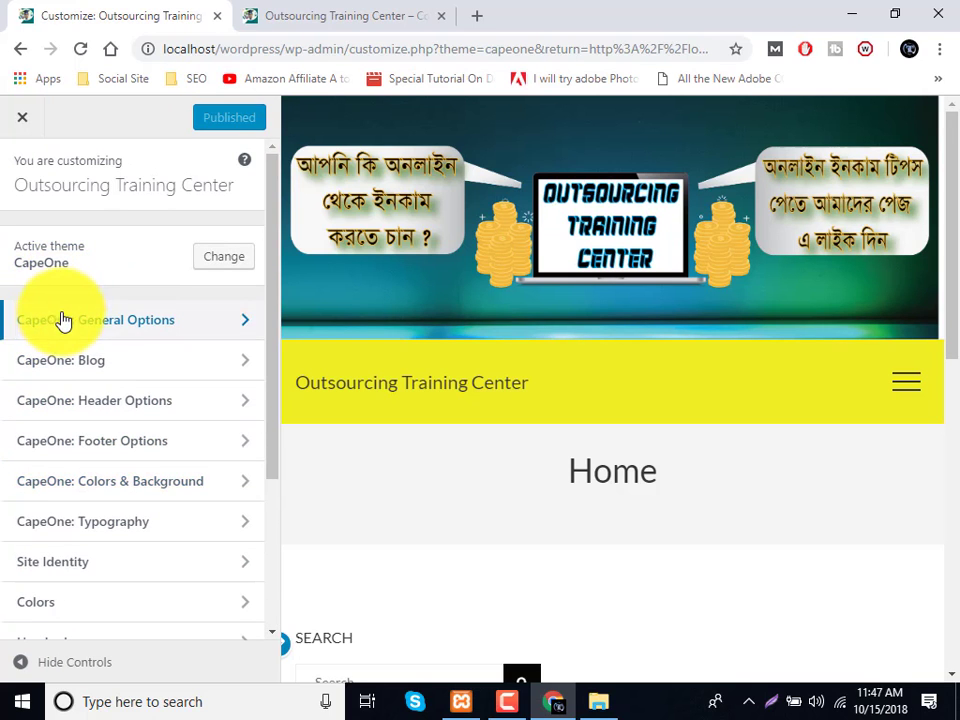
{"action": "left_click", "coordinate": [380, 14]}
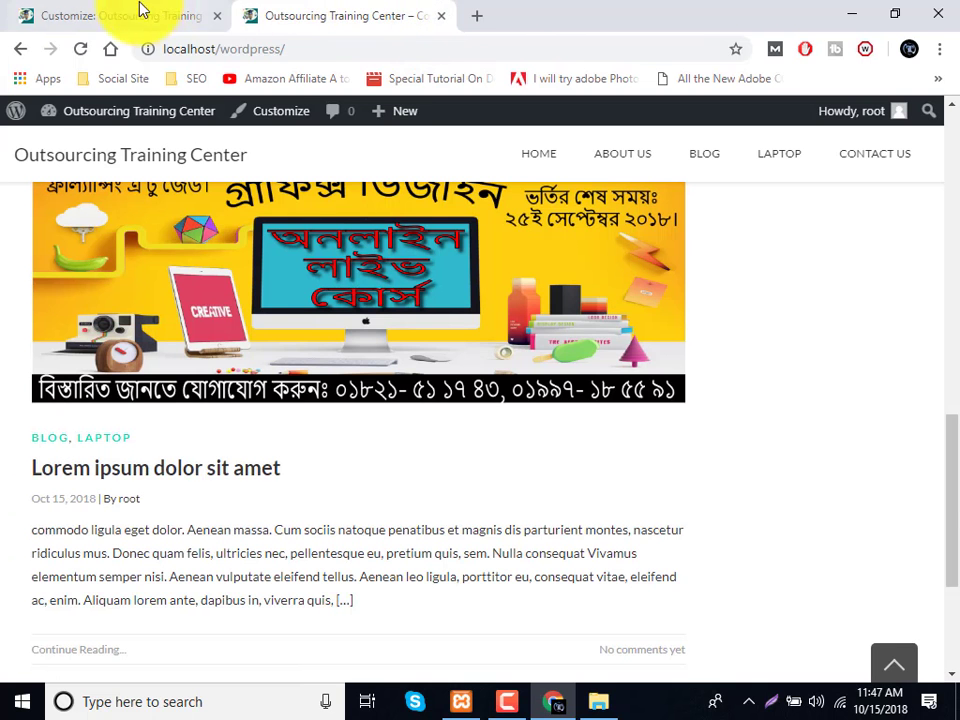
{"action": "left_click", "coordinate": [84, 48]}
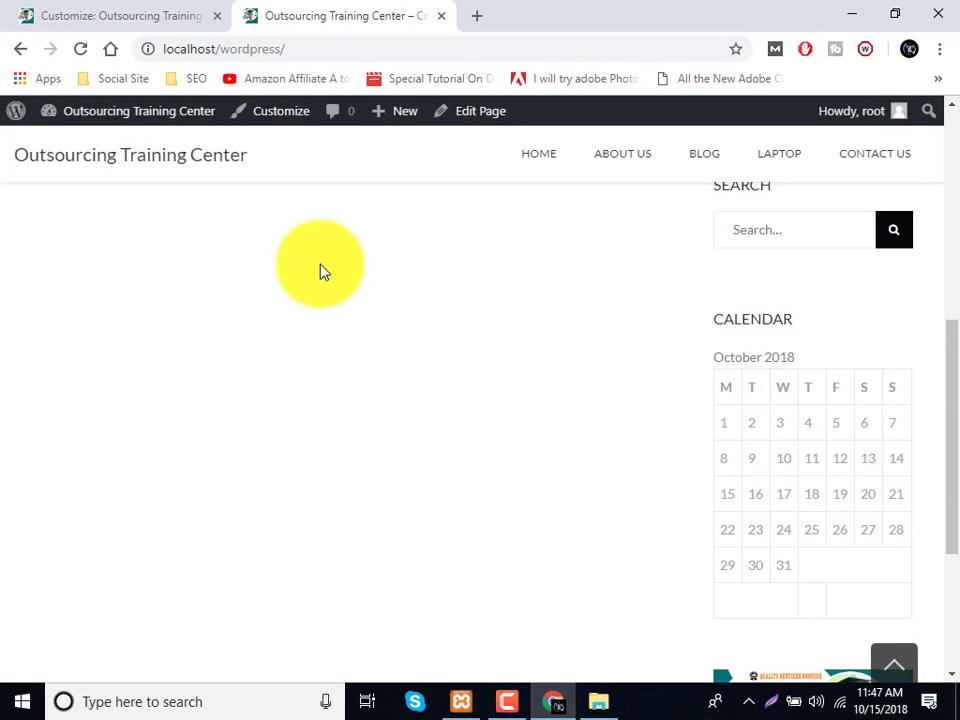
{"action": "scroll", "coordinate": [332, 246], "scroll_direction": "up", "scroll_amount": 2}
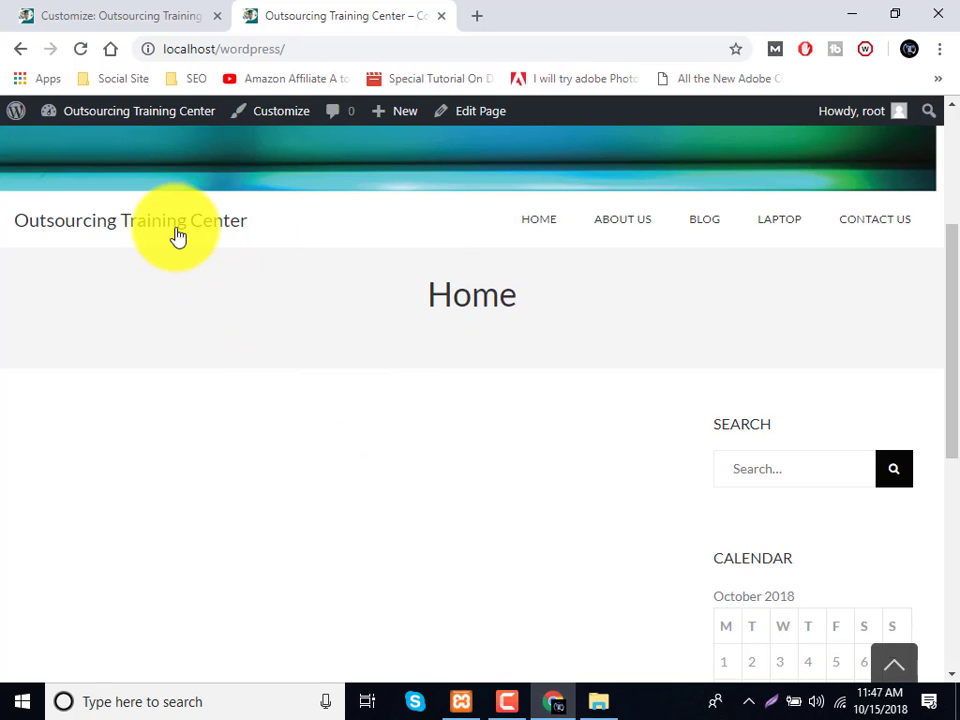
Open the Widgets admin page with its footer widget areas and inspect the footer on the live home page.
{"action": "left_click", "coordinate": [111, 10]}
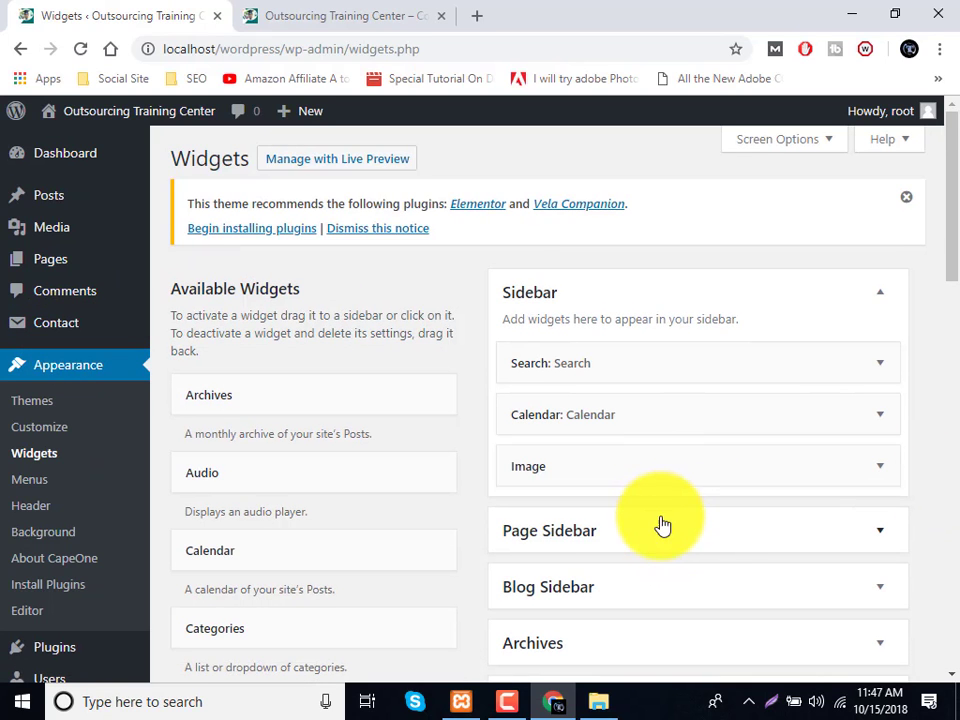
{"action": "scroll", "coordinate": [650, 530], "scroll_direction": "down", "scroll_amount": 4}
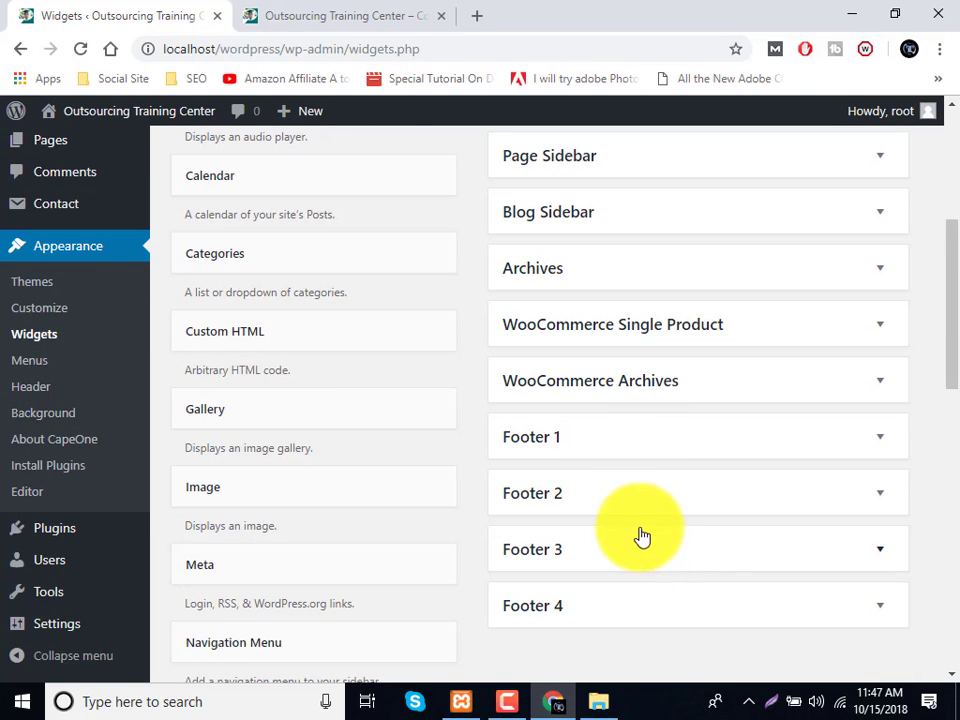
{"action": "left_click", "coordinate": [343, 12]}
{"action": "scroll", "coordinate": [495, 497], "scroll_direction": "down", "scroll_amount": 3}
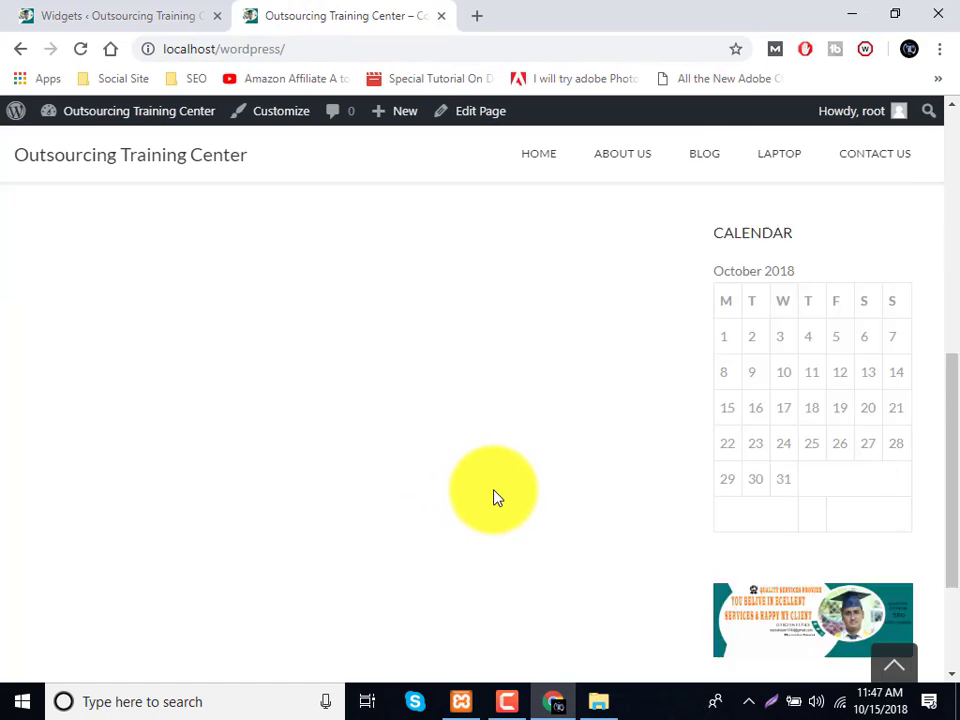
{"action": "scroll", "coordinate": [495, 497], "scroll_direction": "down", "scroll_amount": 2}
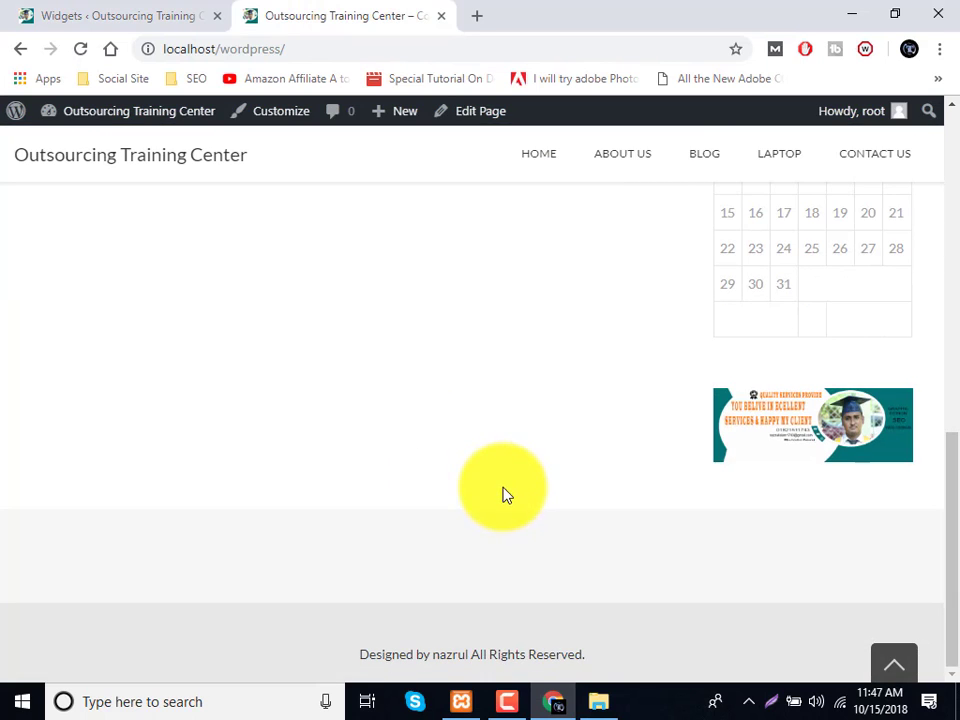
Expand the Footer 1 widget area, look through the available widgets, and compare with the footer on the live site.
{"action": "left_click", "coordinate": [200, 8]}
{"action": "left_click", "coordinate": [579, 440]}
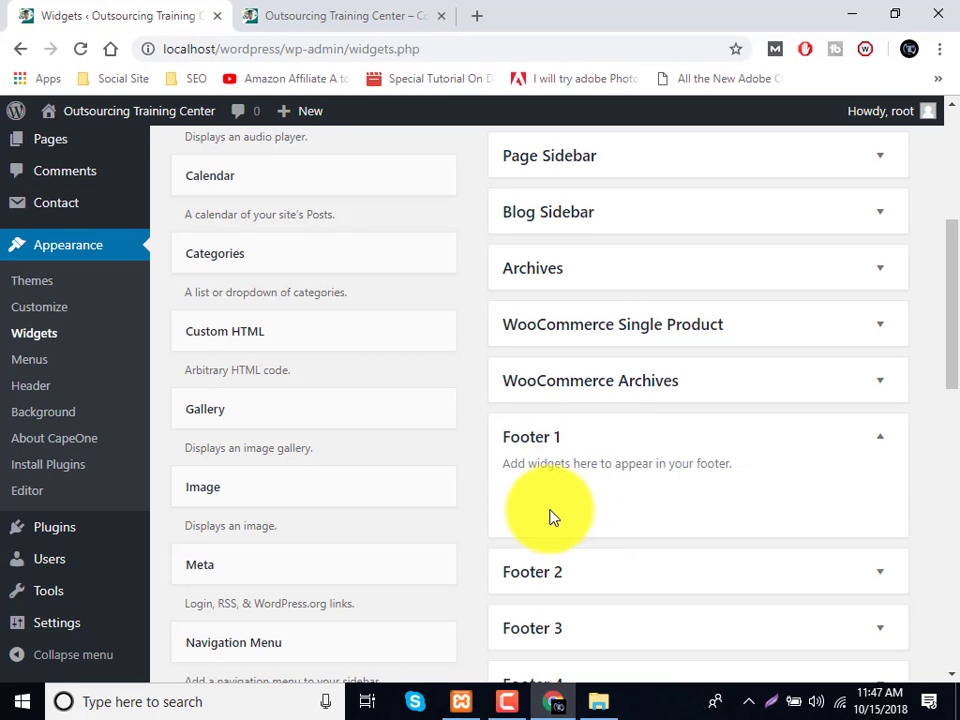
{"action": "scroll", "coordinate": [261, 536], "scroll_direction": "down", "scroll_amount": 3}
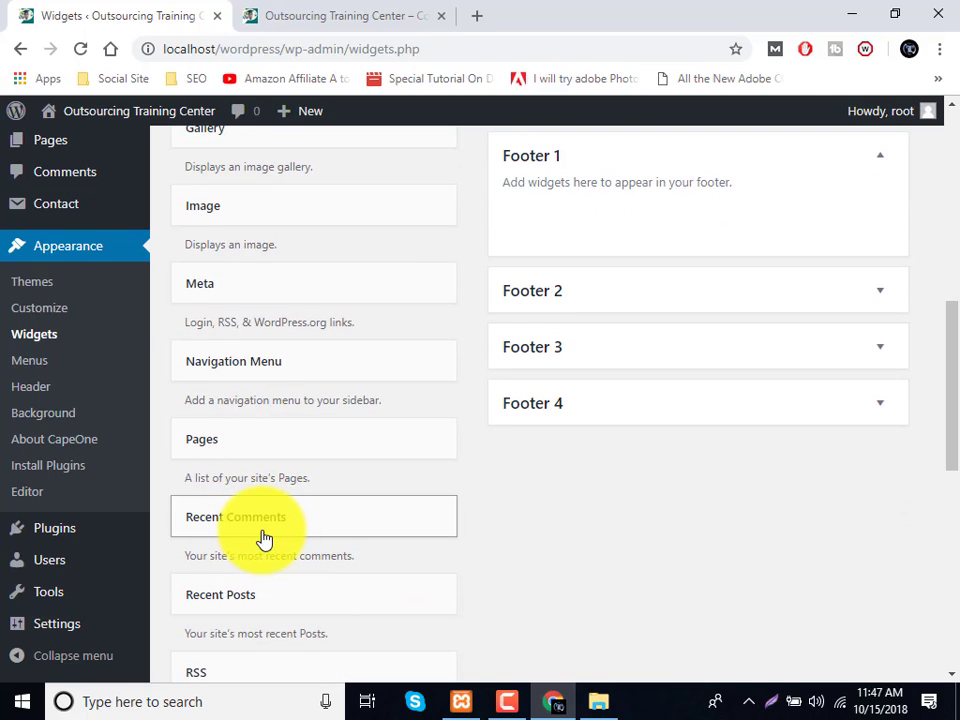
{"action": "scroll", "coordinate": [265, 540], "scroll_direction": "down", "scroll_amount": 2}
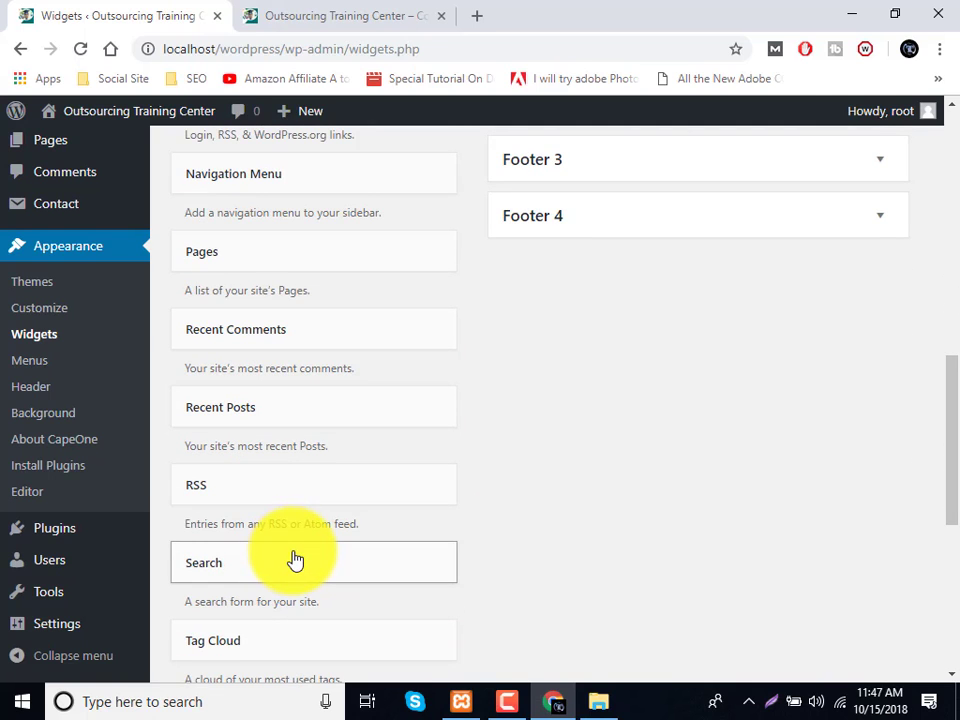
{"action": "scroll", "coordinate": [296, 560], "scroll_direction": "down", "scroll_amount": 4}
{"action": "scroll", "coordinate": [299, 557], "scroll_direction": "up", "scroll_amount": 8}
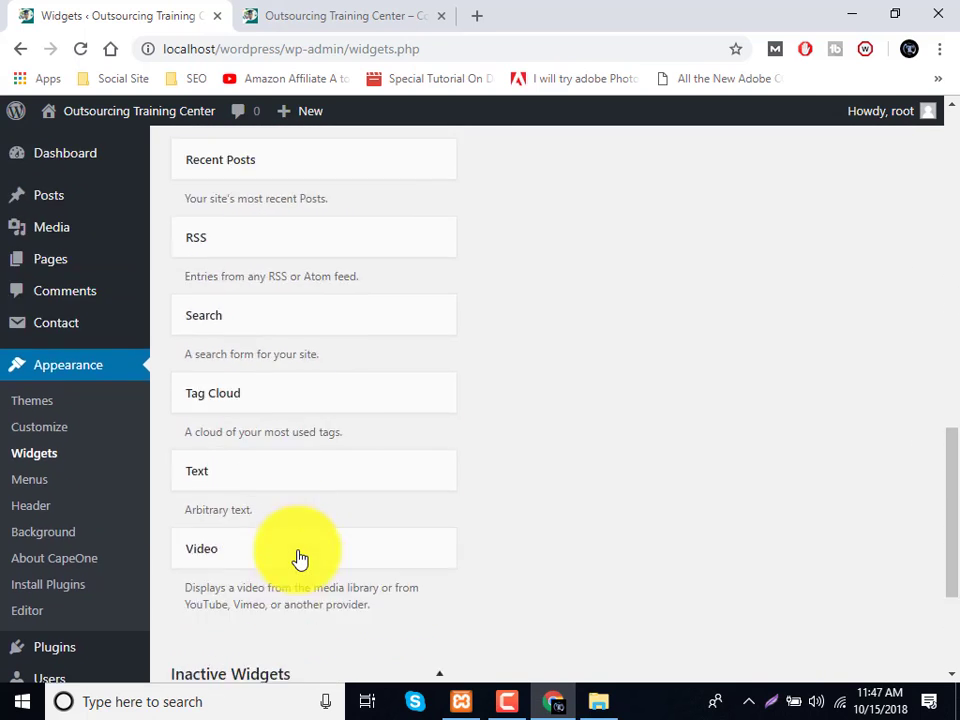
{"action": "scroll", "coordinate": [305, 557], "scroll_direction": "up", "scroll_amount": 3}
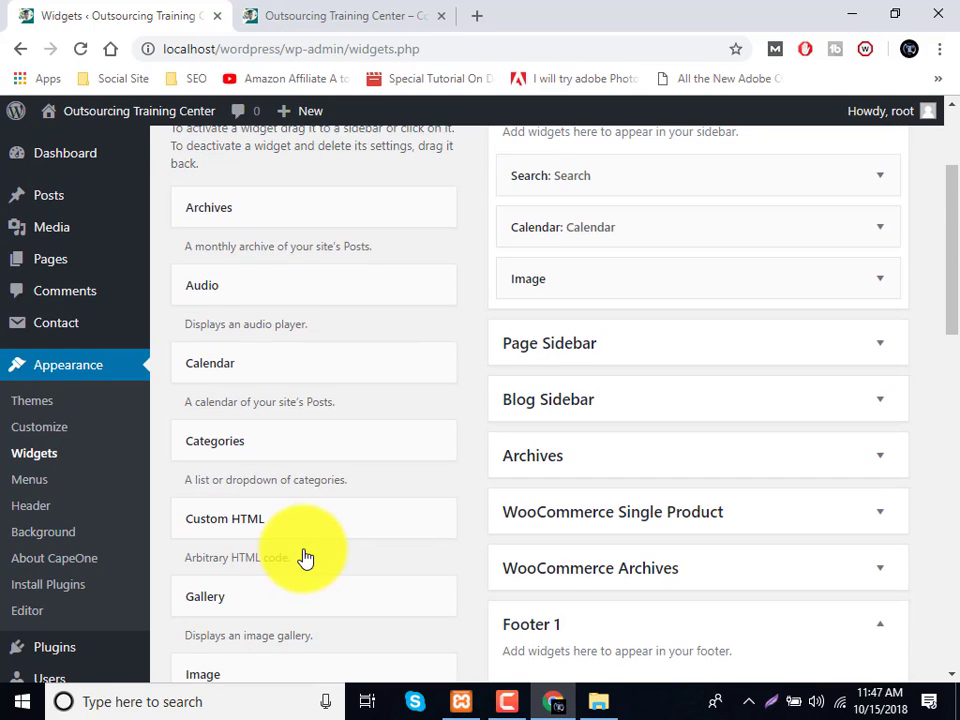
{"action": "scroll", "coordinate": [305, 557], "scroll_direction": "up", "scroll_amount": 2}
{"action": "scroll", "coordinate": [305, 557], "scroll_direction": "down", "scroll_amount": 1}
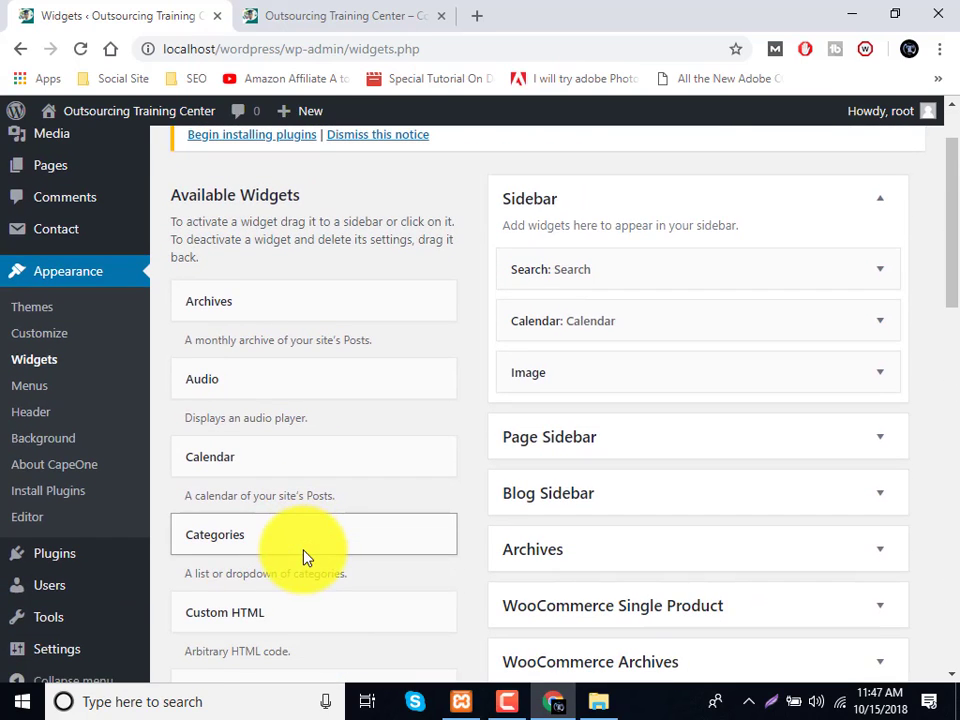
{"action": "scroll", "coordinate": [305, 557], "scroll_direction": "down", "scroll_amount": 2}
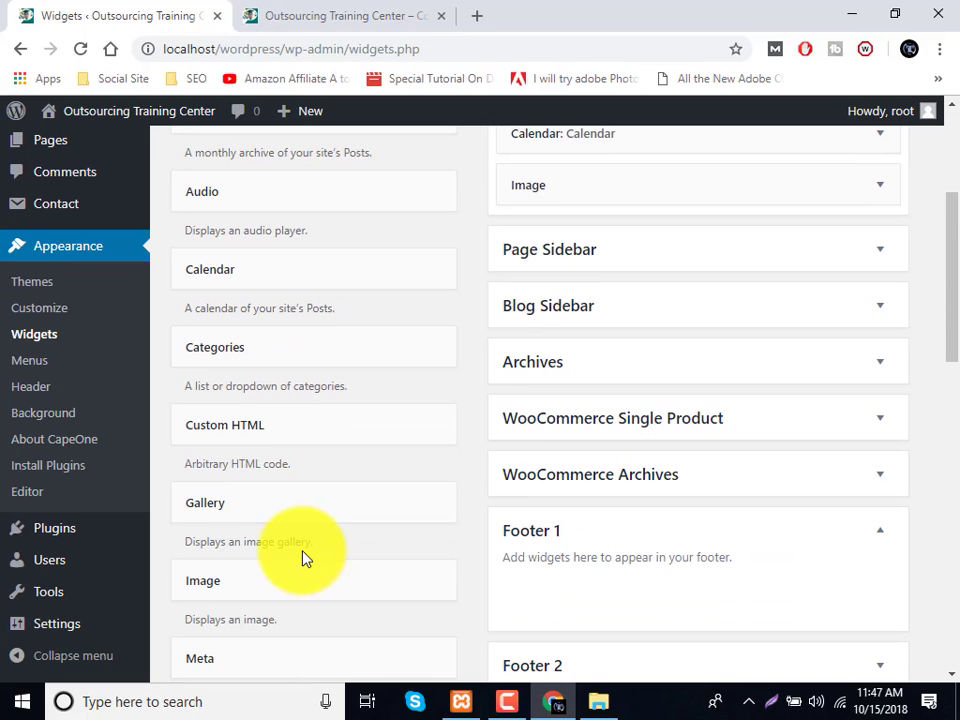
{"action": "scroll", "coordinate": [305, 557], "scroll_direction": "down", "scroll_amount": 2}
{"action": "scroll", "coordinate": [292, 533], "scroll_direction": "down", "scroll_amount": 1}
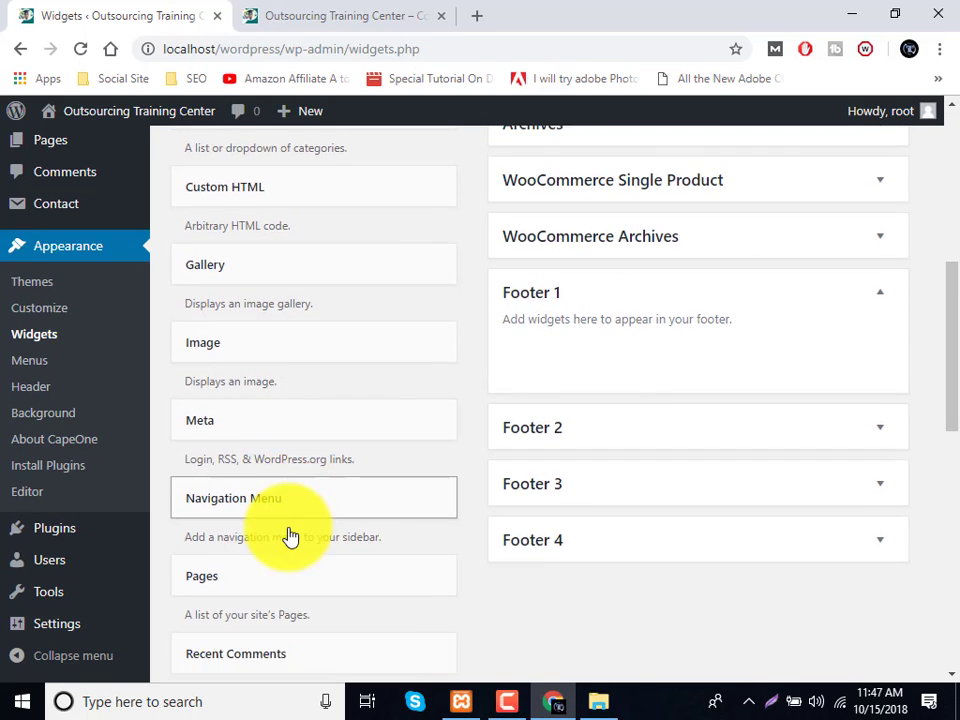
{"action": "scroll", "coordinate": [290, 537], "scroll_direction": "down", "scroll_amount": 2}
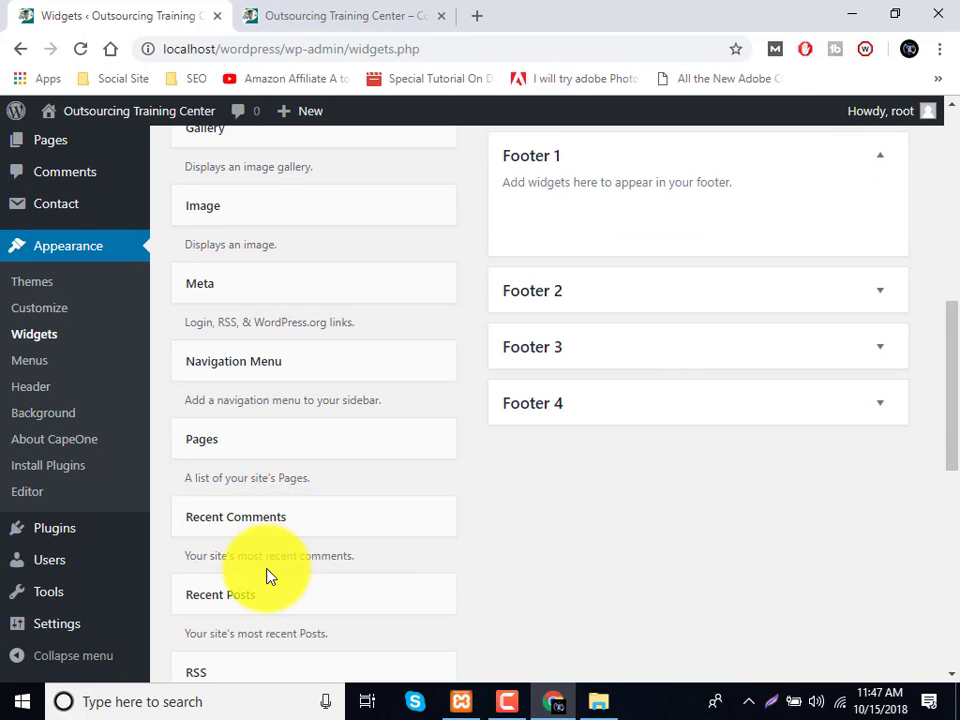
{"action": "scroll", "coordinate": [268, 574], "scroll_direction": "down", "scroll_amount": 2}
{"action": "scroll", "coordinate": [268, 572], "scroll_direction": "down", "scroll_amount": 3}
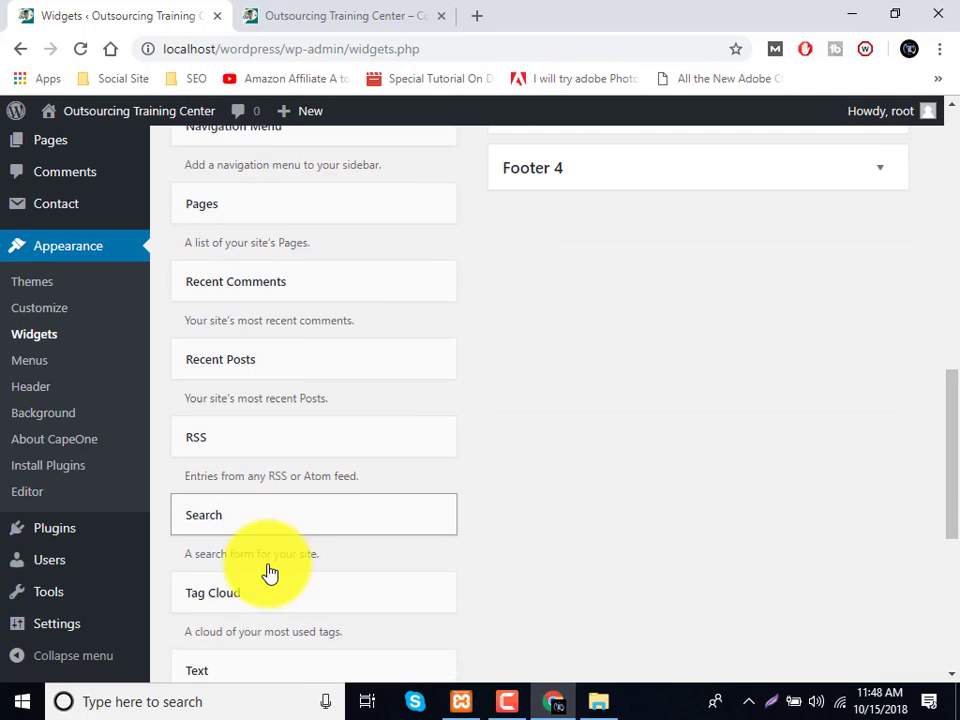
{"action": "scroll", "coordinate": [270, 565], "scroll_direction": "down", "scroll_amount": 3}
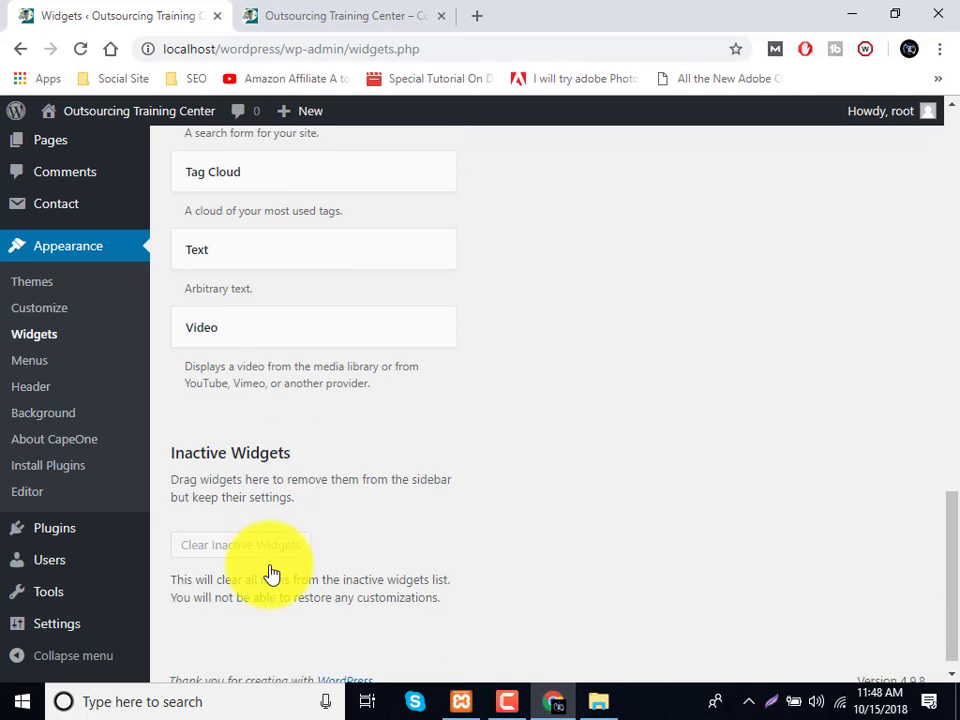
{"action": "scroll", "coordinate": [270, 568], "scroll_direction": "up", "scroll_amount": 4}
{"action": "scroll", "coordinate": [270, 565], "scroll_direction": "up", "scroll_amount": 2}
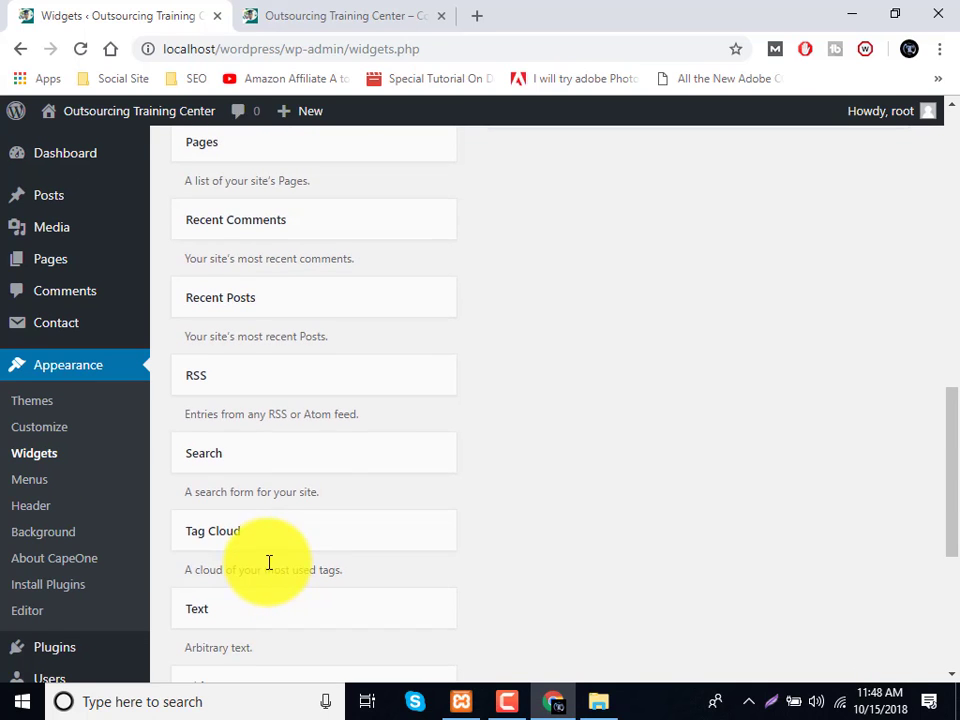
{"action": "scroll", "coordinate": [270, 565], "scroll_direction": "up", "scroll_amount": 4}
{"action": "left_click", "coordinate": [364, 17]}
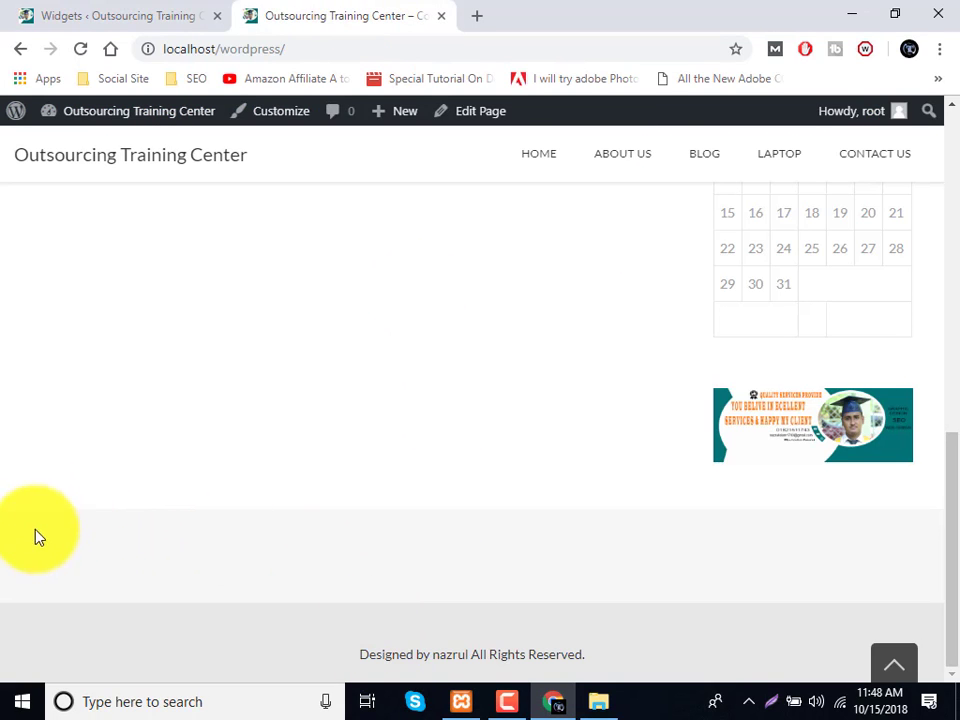
Add a Categories widget to Footer 1 with an empty title and default options, and close its settings.
{"action": "left_click", "coordinate": [178, 10]}
{"action": "scroll", "coordinate": [334, 373], "scroll_direction": "up", "scroll_amount": 1}
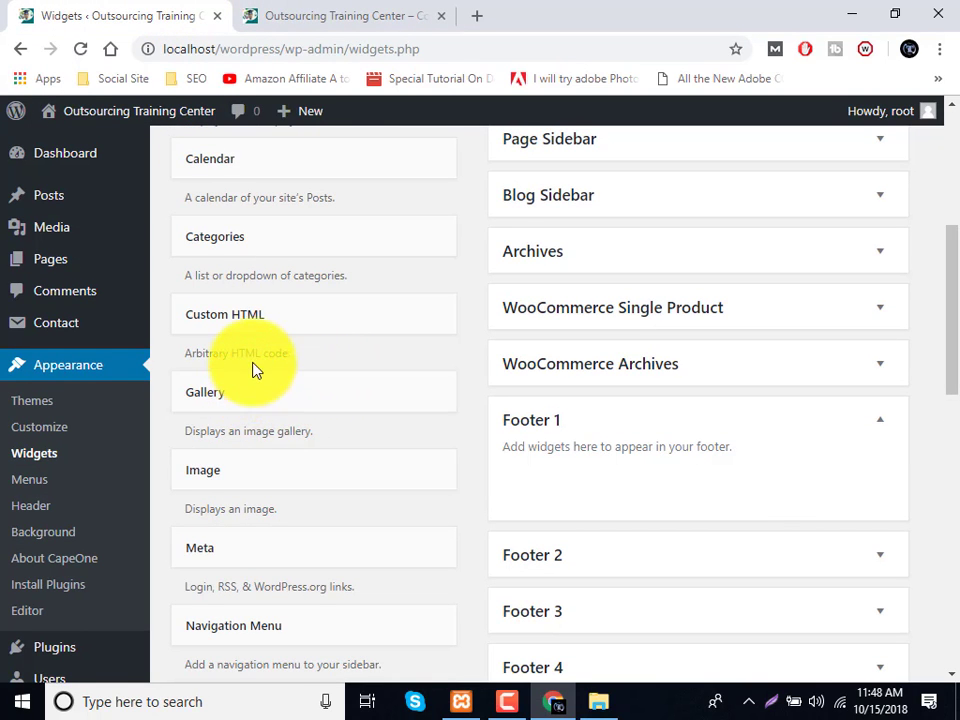
{"action": "scroll", "coordinate": [253, 366], "scroll_direction": "up", "scroll_amount": 1}
{"action": "left_click_drag", "start_coordinate": [244, 334], "coordinate": [612, 372]}
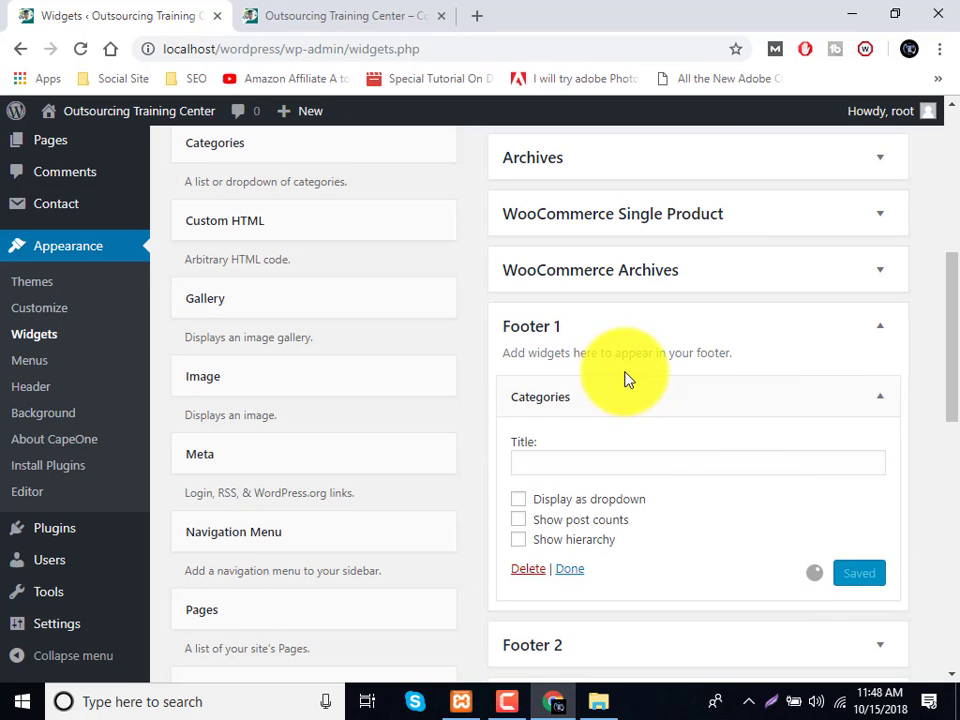
{"action": "left_click", "coordinate": [575, 569]}
Reload the live home page and check the Categories widget in its footer.
{"action": "scroll", "coordinate": [561, 311], "scroll_direction": "up", "scroll_amount": 5}
{"action": "left_click", "coordinate": [370, 8]}
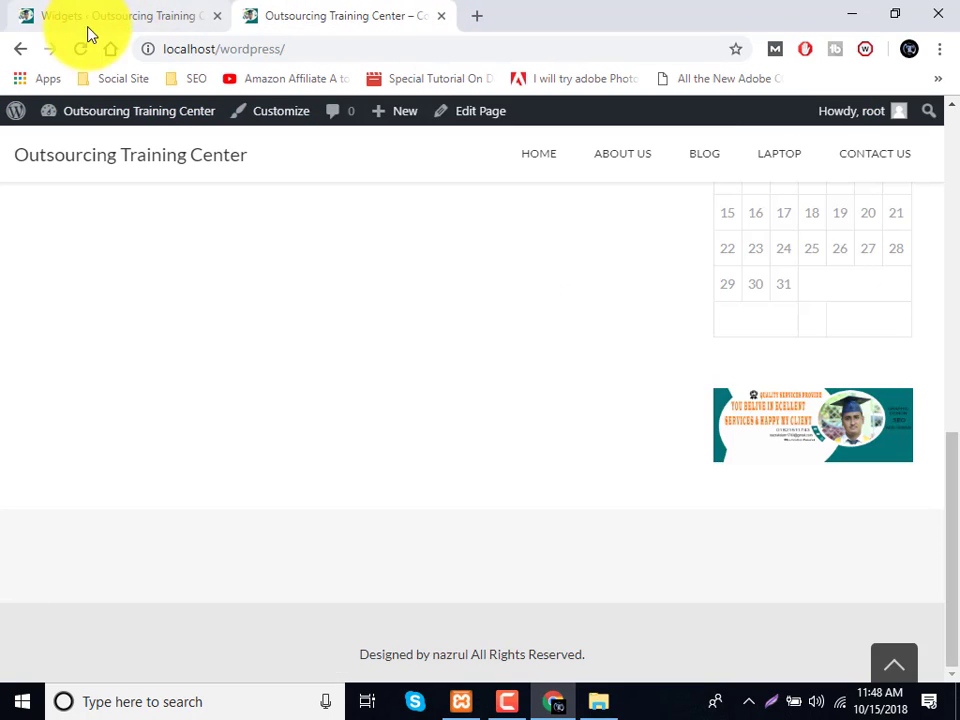
{"action": "left_click", "coordinate": [92, 48]}
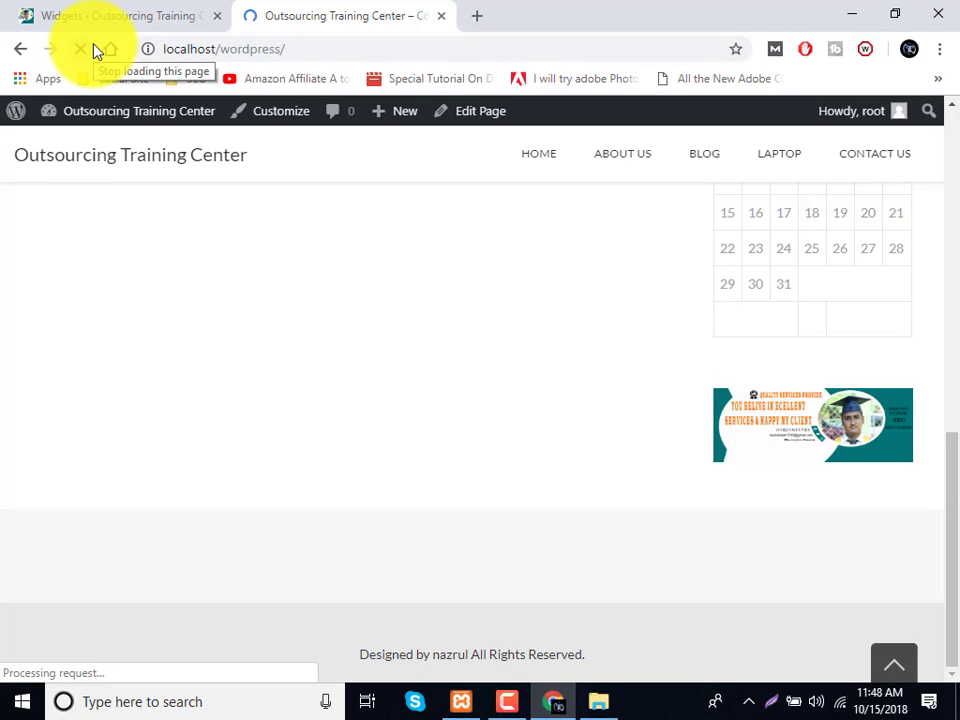
{"action": "scroll", "coordinate": [88, 612], "scroll_direction": "down", "scroll_amount": 1}
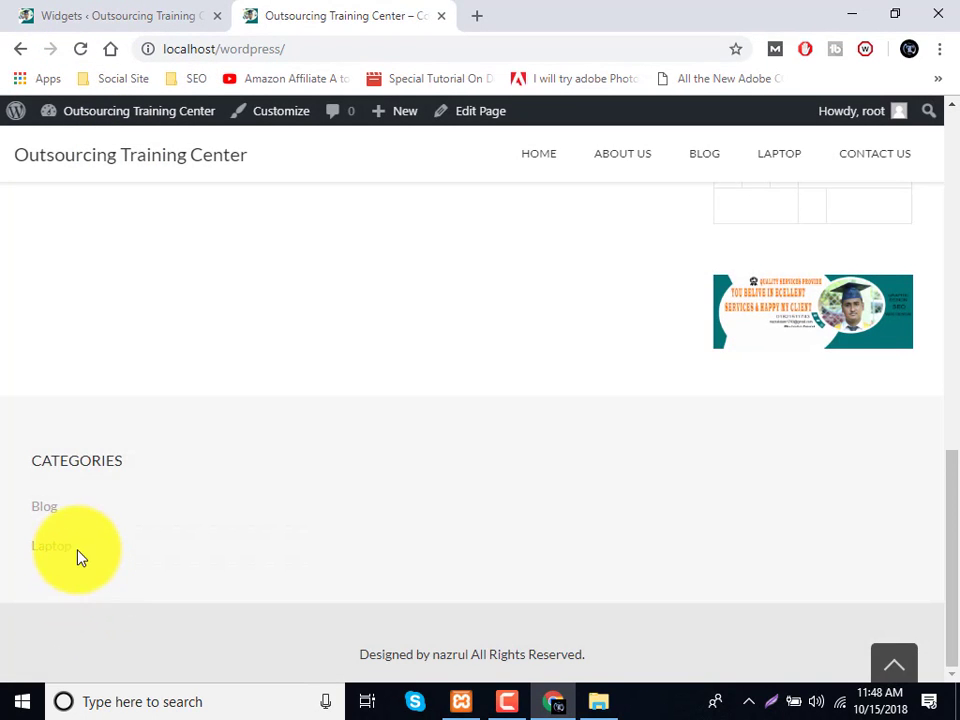
Return to the Widgets admin page, expand Footer 2 and add an Image widget to it.
{"action": "left_click", "coordinate": [118, 10]}
{"action": "scroll", "coordinate": [310, 508], "scroll_direction": "down", "scroll_amount": 2}
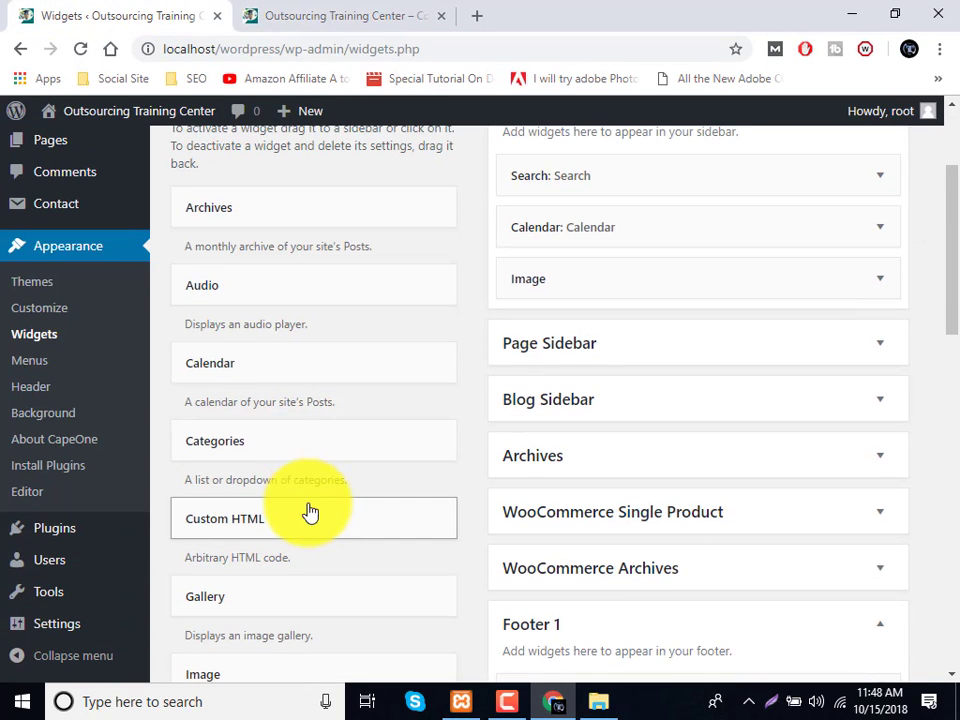
{"action": "scroll", "coordinate": [275, 540], "scroll_direction": "down", "scroll_amount": 2}
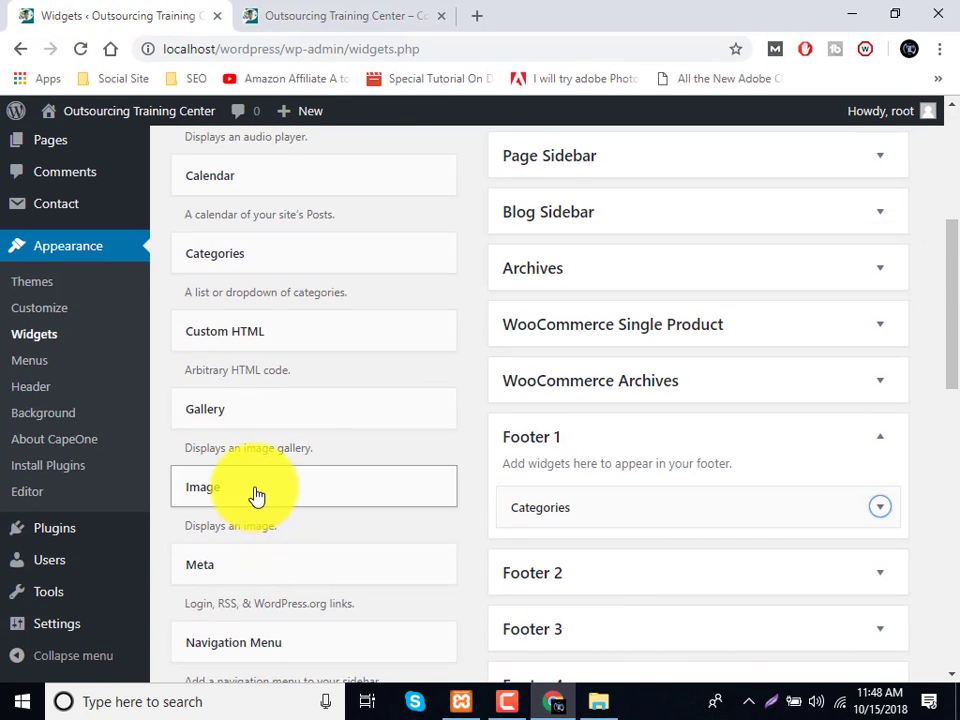
{"action": "left_click", "coordinate": [606, 575]}
{"action": "scroll", "coordinate": [368, 505], "scroll_direction": "down", "scroll_amount": 1}
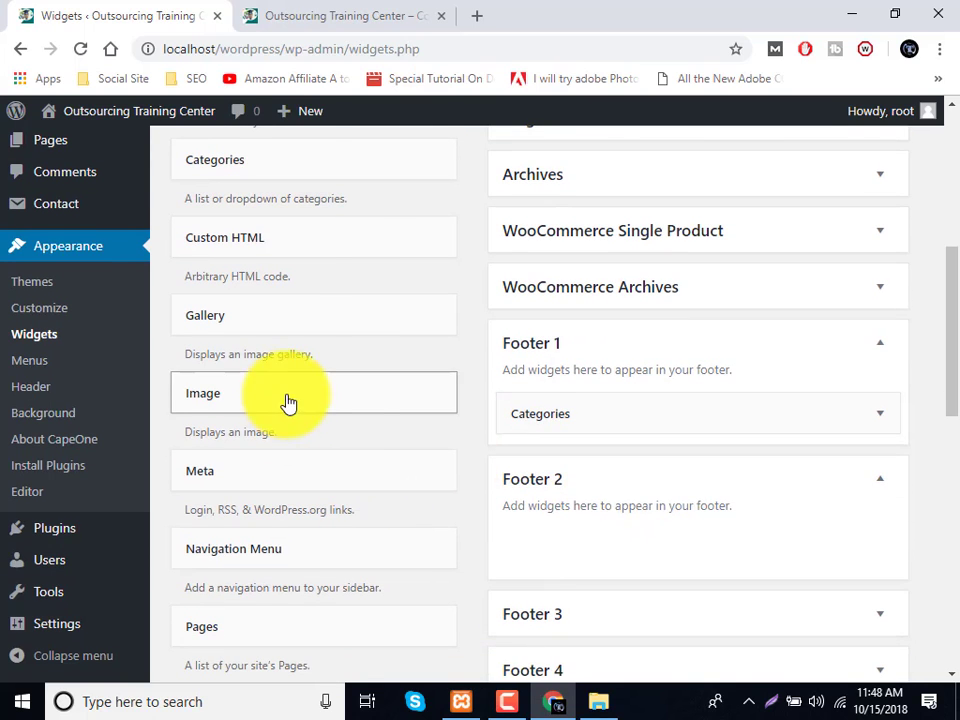
{"action": "left_click_drag", "start_coordinate": [287, 403], "coordinate": [585, 555]}
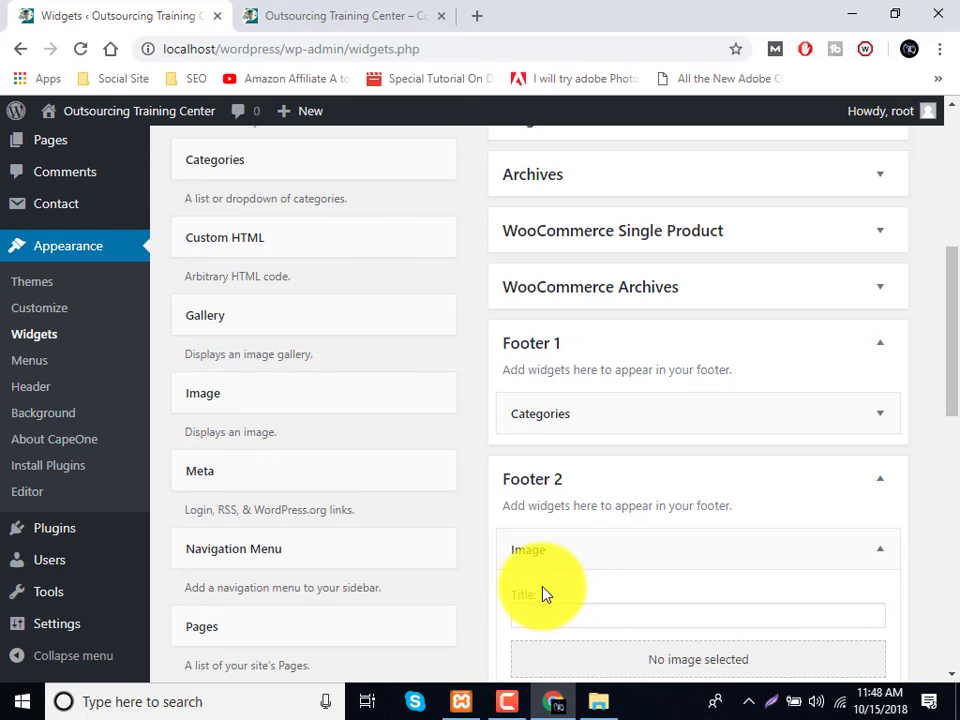
Insert the wide Outsourcing Training Center banner from the media library into the Footer 2 Image widget.
{"action": "scroll", "coordinate": [548, 590], "scroll_direction": "down", "scroll_amount": 2}
{"action": "left_click", "coordinate": [536, 520]}
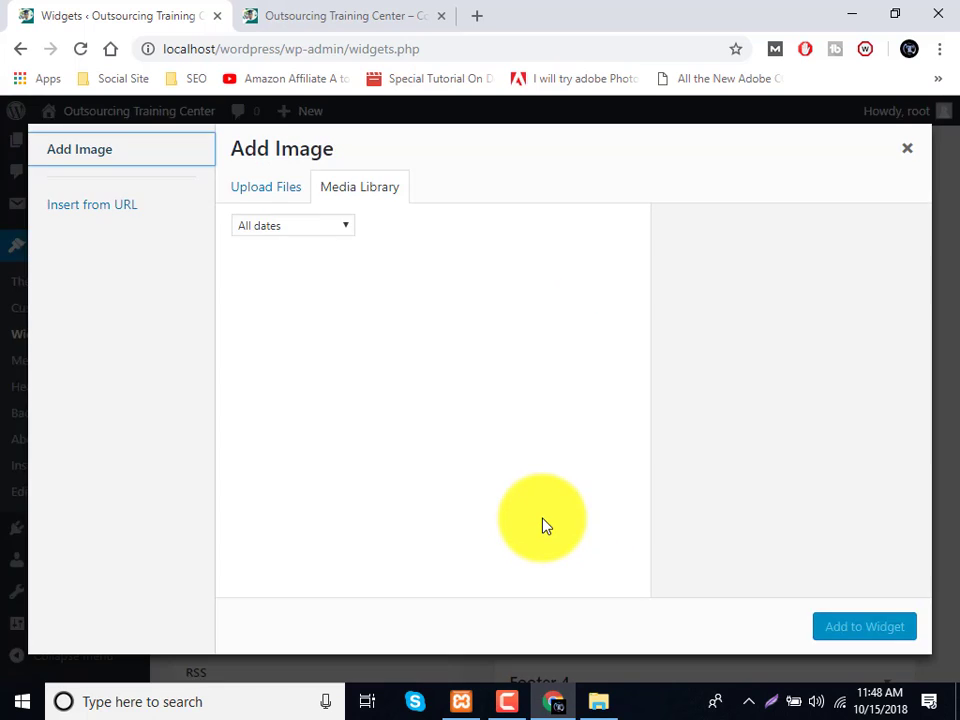
{"action": "left_click", "coordinate": [399, 463]}
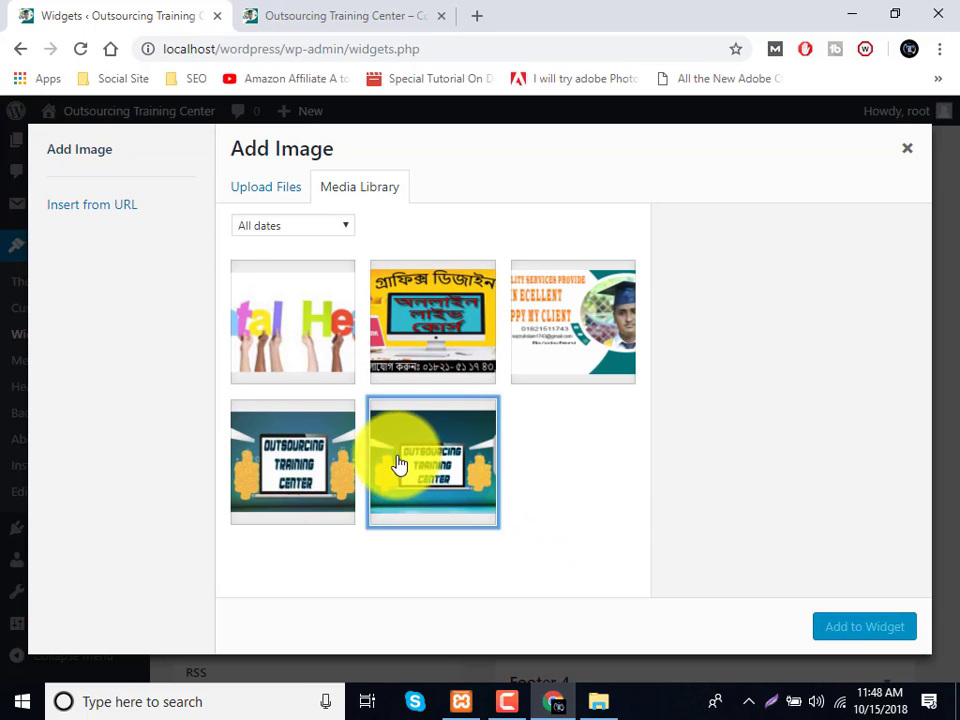
{"action": "left_click", "coordinate": [818, 632]}
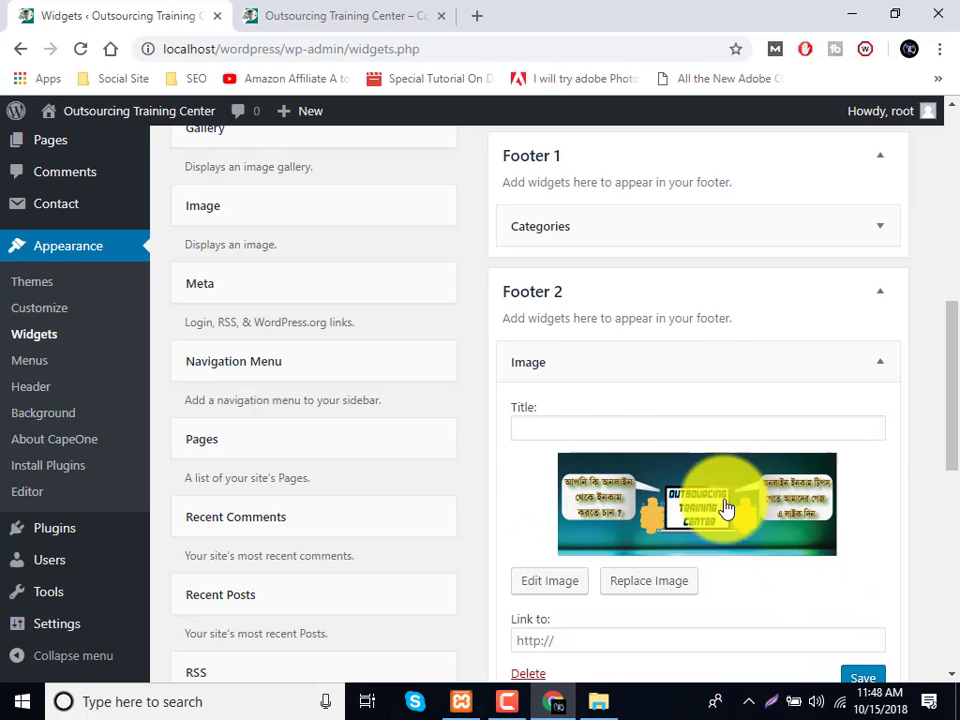
Title the Footer 2 Image widget Outsourcing and save it, then reload the live site to check the footer.
{"action": "left_click", "coordinate": [595, 426]}
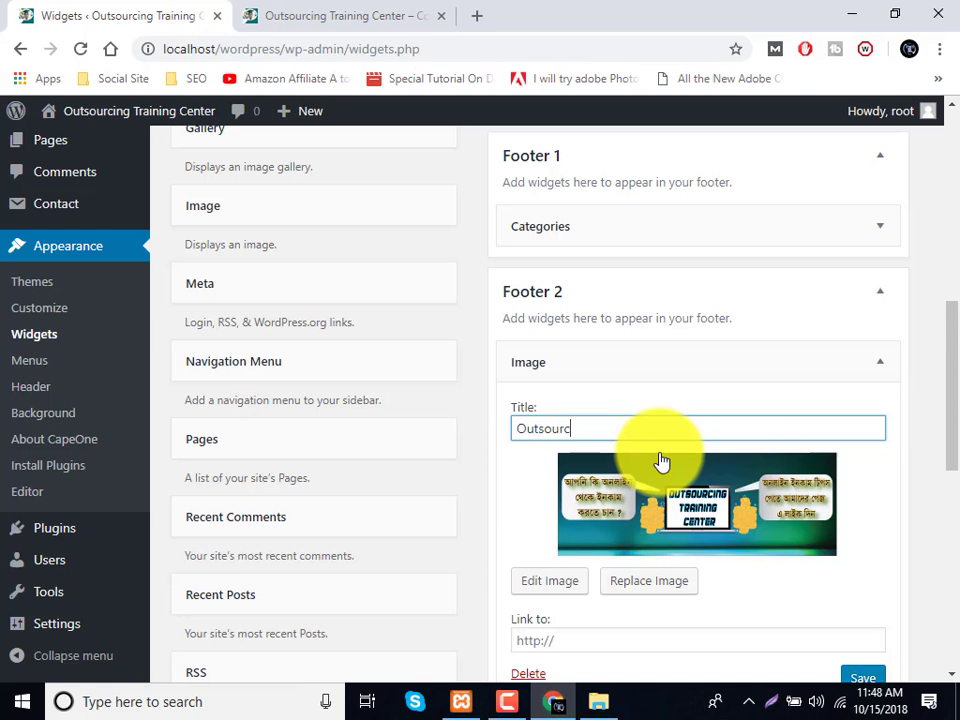
{"action": "left_click", "coordinate": [864, 679]}
{"action": "scroll", "coordinate": [615, 575], "scroll_direction": "down", "scroll_amount": 2}
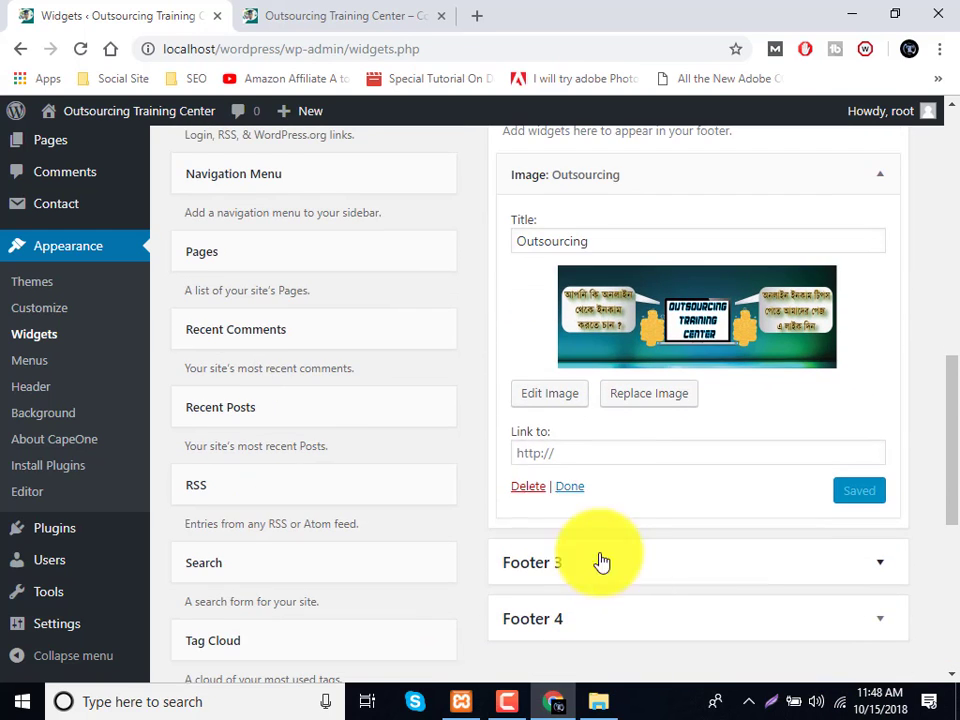
{"action": "left_click", "coordinate": [560, 488]}
{"action": "left_click", "coordinate": [372, 12]}
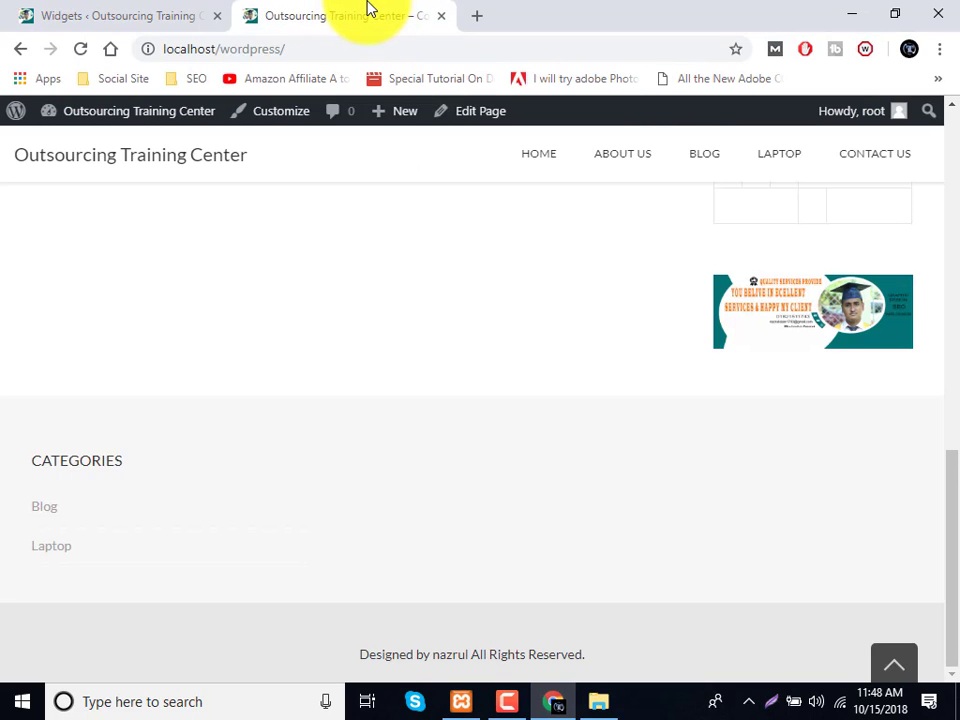
{"action": "key", "text": "F5"}
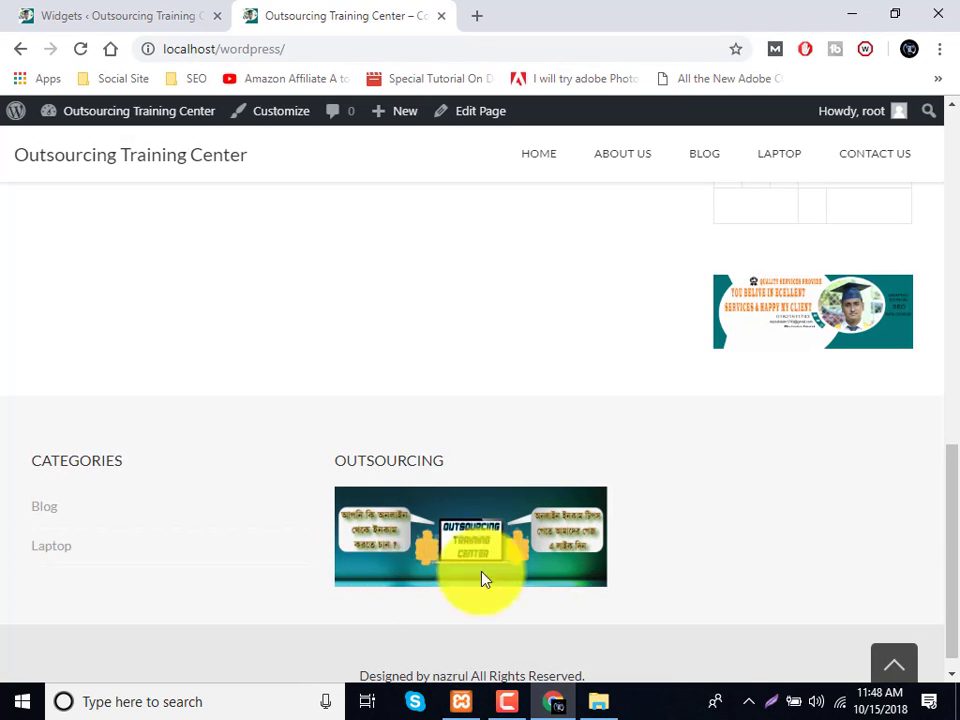
Return to the Widgets admin page, expand Footer 3 and add a Calendar widget to it.
{"action": "left_click", "coordinate": [92, 12]}
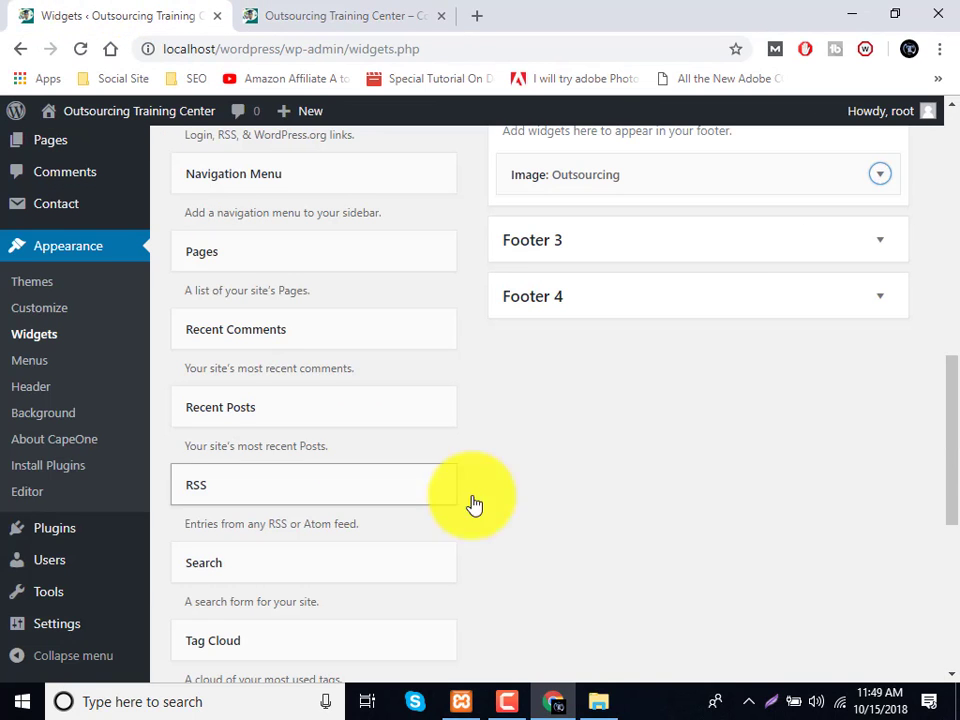
{"action": "left_click", "coordinate": [665, 245]}
{"action": "scroll", "coordinate": [364, 503], "scroll_direction": "down", "scroll_amount": 1}
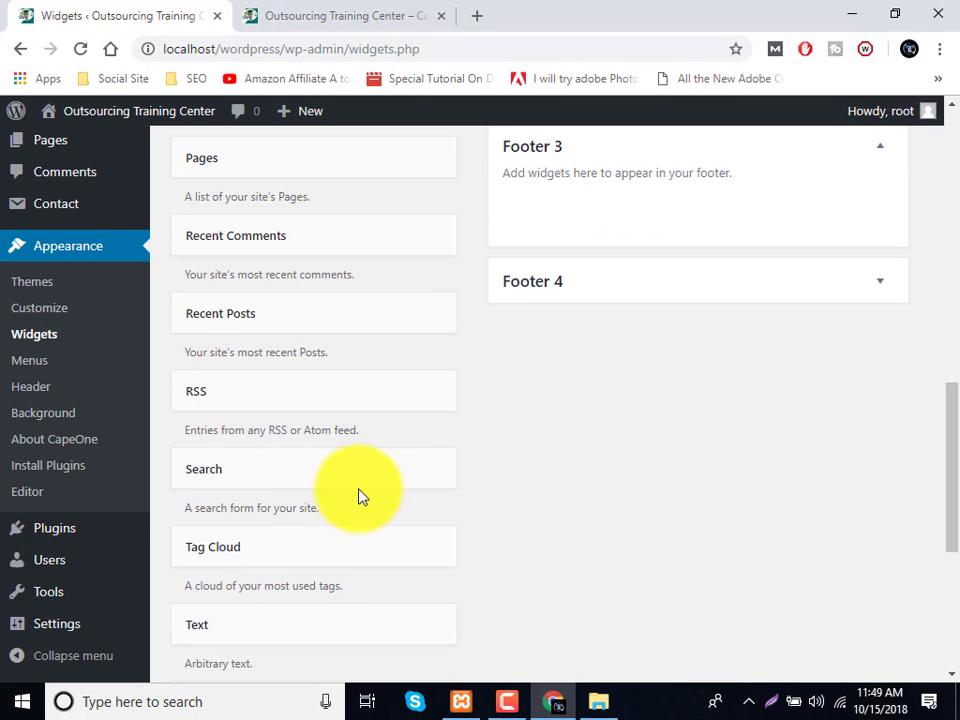
{"action": "scroll", "coordinate": [311, 572], "scroll_direction": "down", "scroll_amount": 1}
{"action": "scroll", "coordinate": [312, 574], "scroll_direction": "up", "scroll_amount": 4}
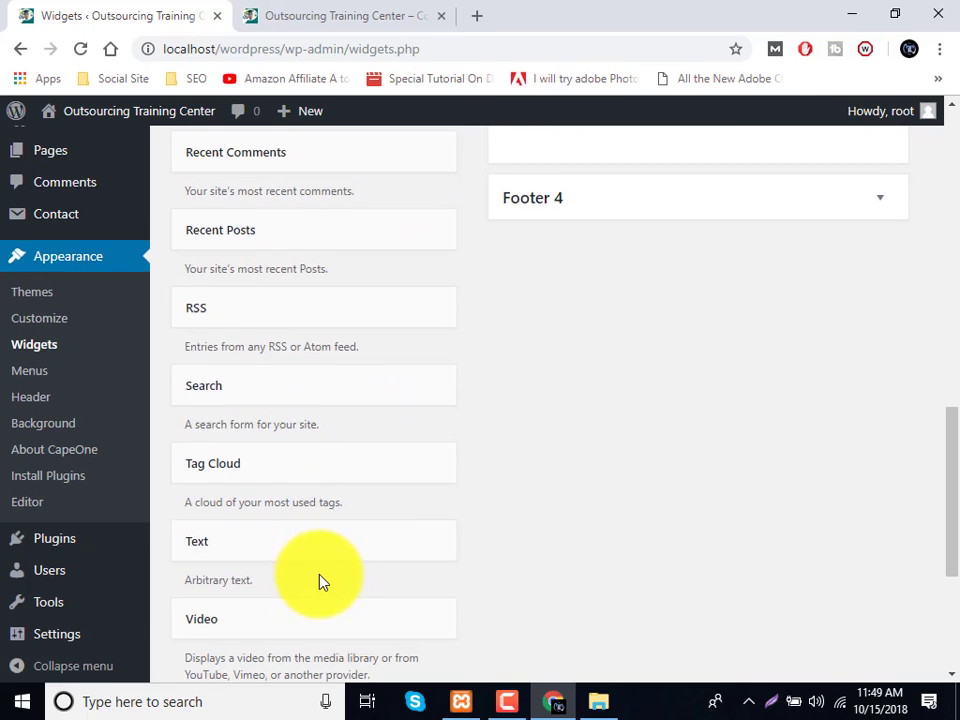
{"action": "scroll", "coordinate": [318, 572], "scroll_direction": "up", "scroll_amount": 4}
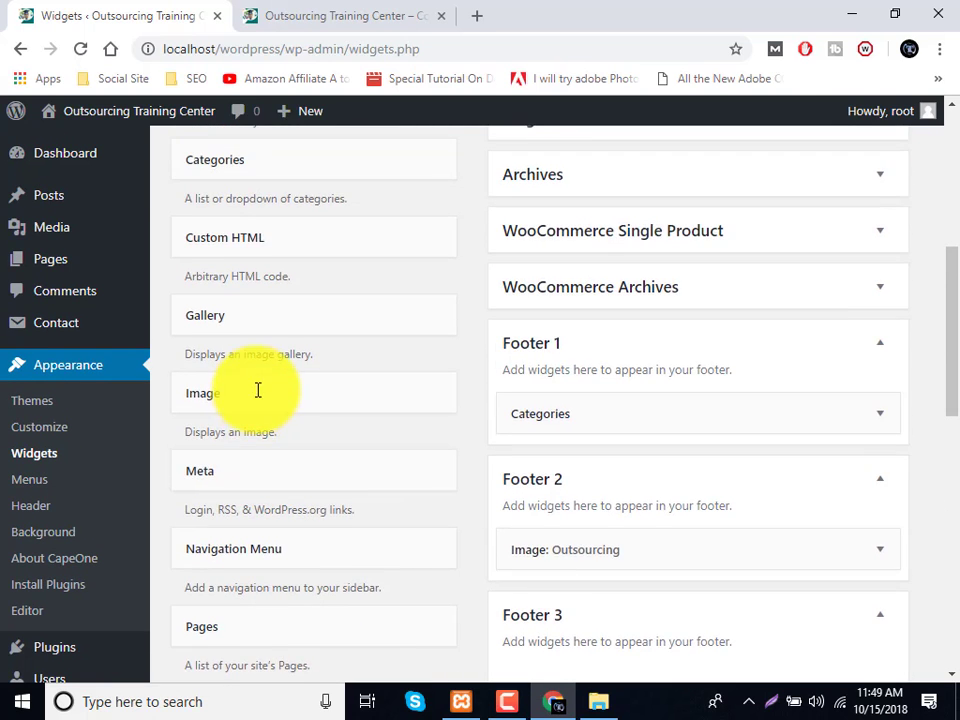
{"action": "scroll", "coordinate": [251, 311], "scroll_direction": "up", "scroll_amount": 2}
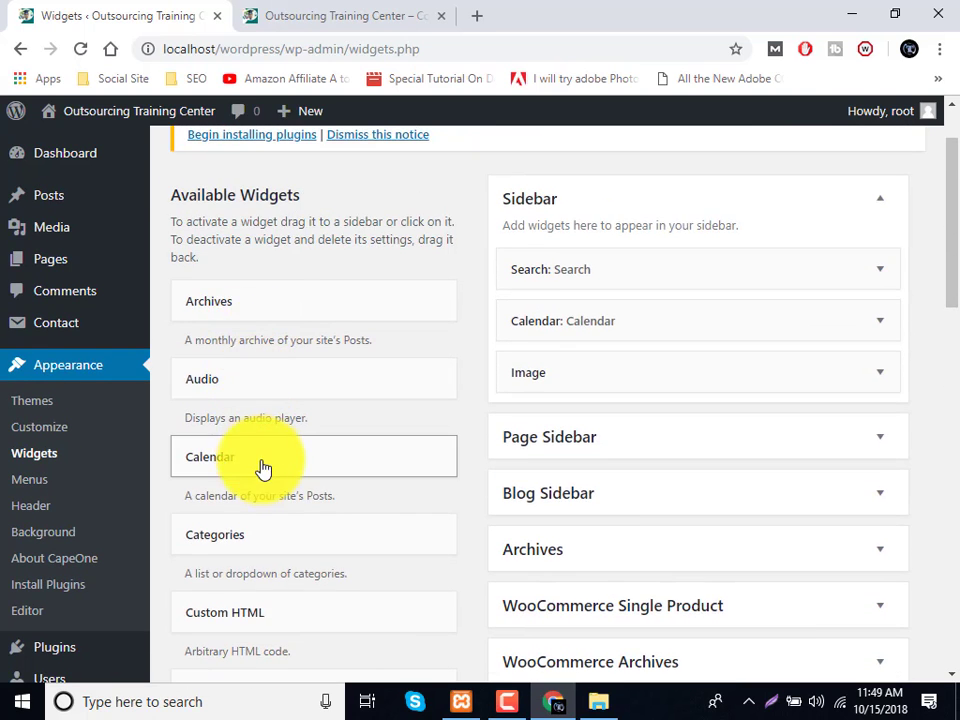
{"action": "scroll", "coordinate": [379, 521], "scroll_direction": "down", "scroll_amount": 3}
{"action": "left_click_drag", "start_coordinate": [261, 467], "coordinate": [624, 487]}
{"action": "scroll", "coordinate": [465, 581], "scroll_direction": "down", "scroll_amount": 3}
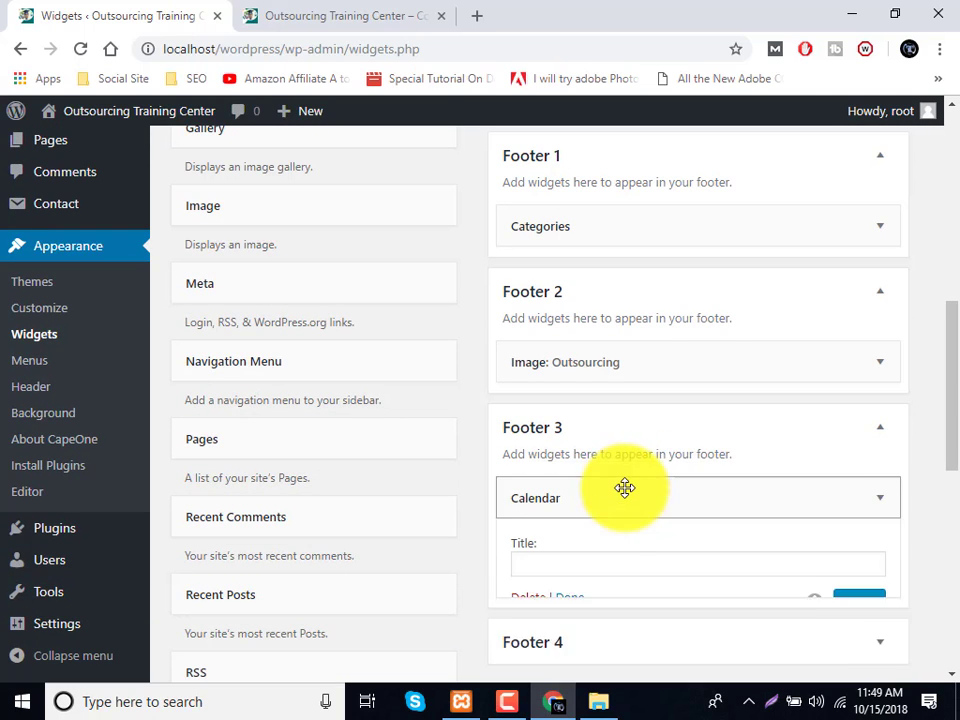
Title the Footer 3 Calendar widget Calendar and save it, reloading the live site to check the footer.
{"action": "left_click", "coordinate": [574, 566]}
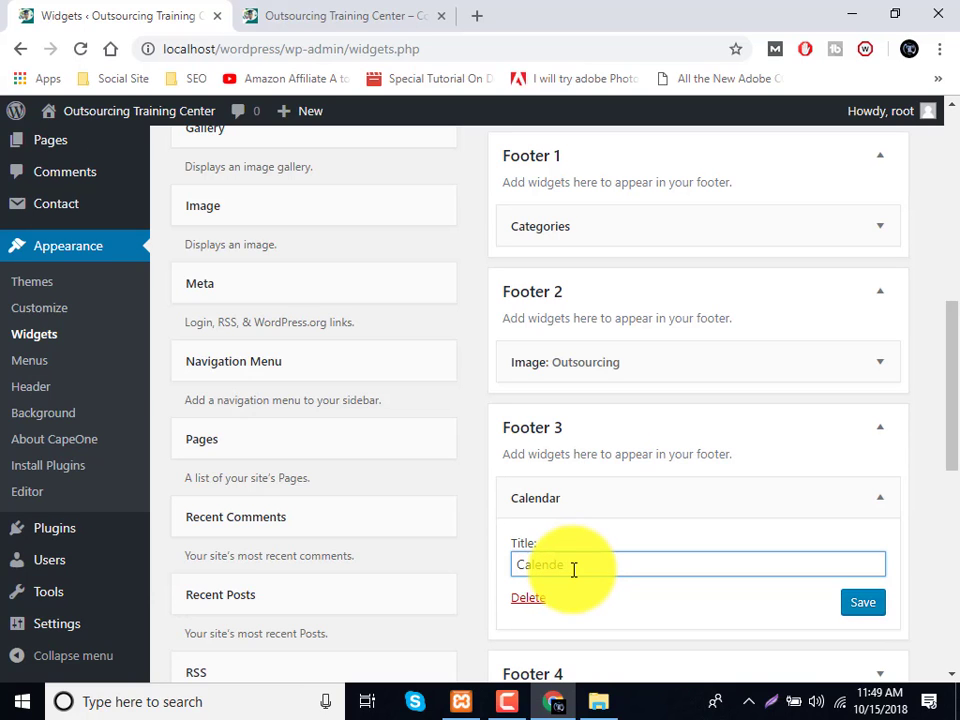
{"action": "type", "text": "Calendar"}
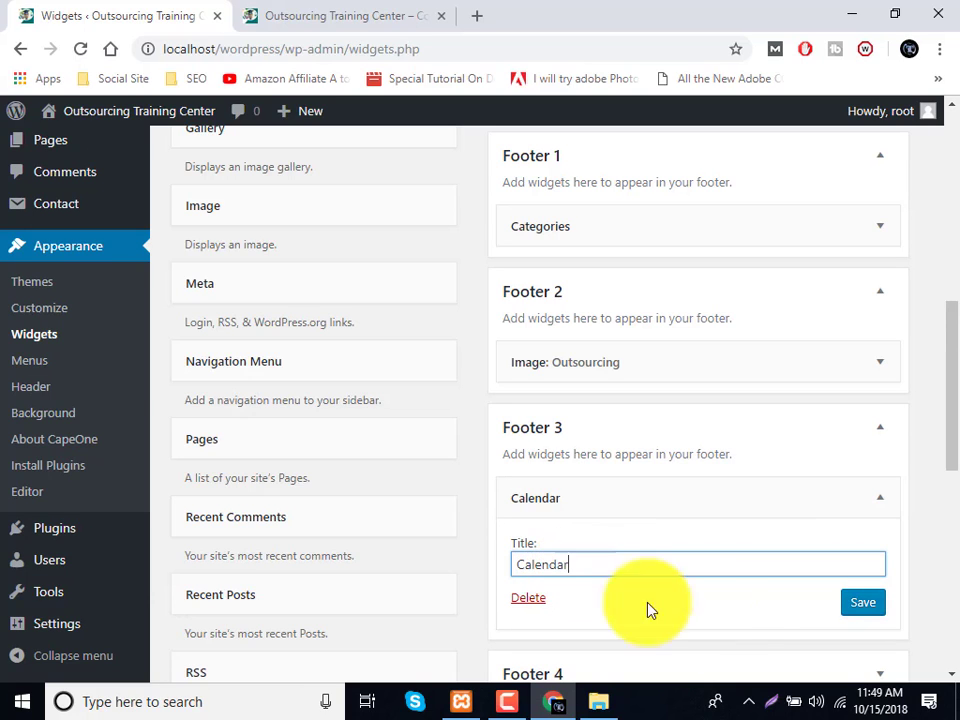
{"action": "left_click", "coordinate": [845, 608]}
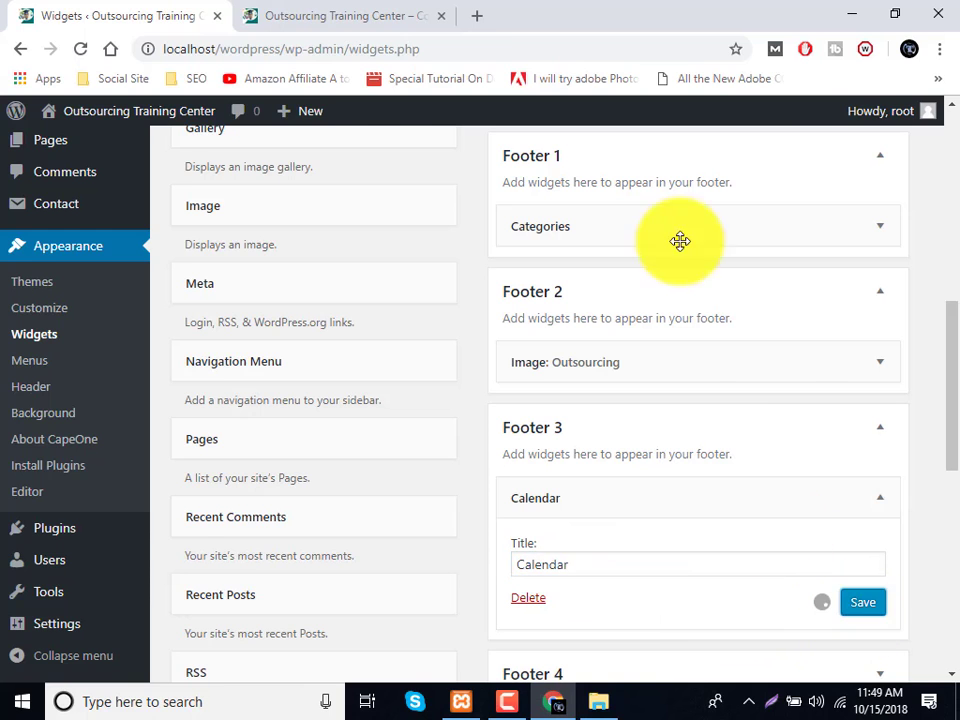
{"action": "left_click", "coordinate": [265, 14]}
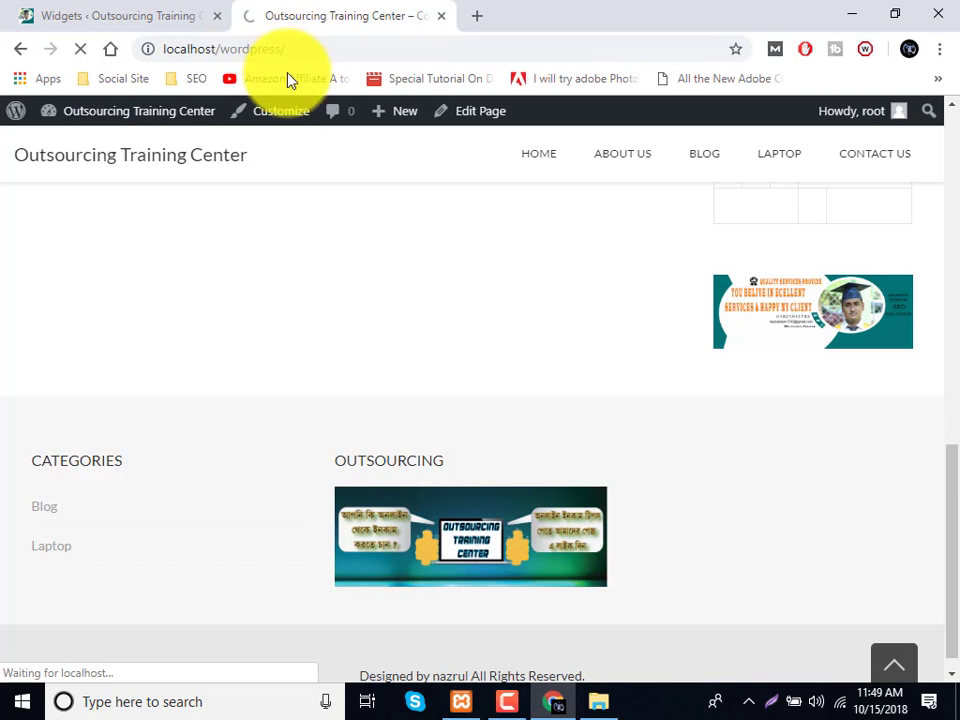
{"action": "scroll", "coordinate": [658, 444], "scroll_direction": "down", "scroll_amount": 3}
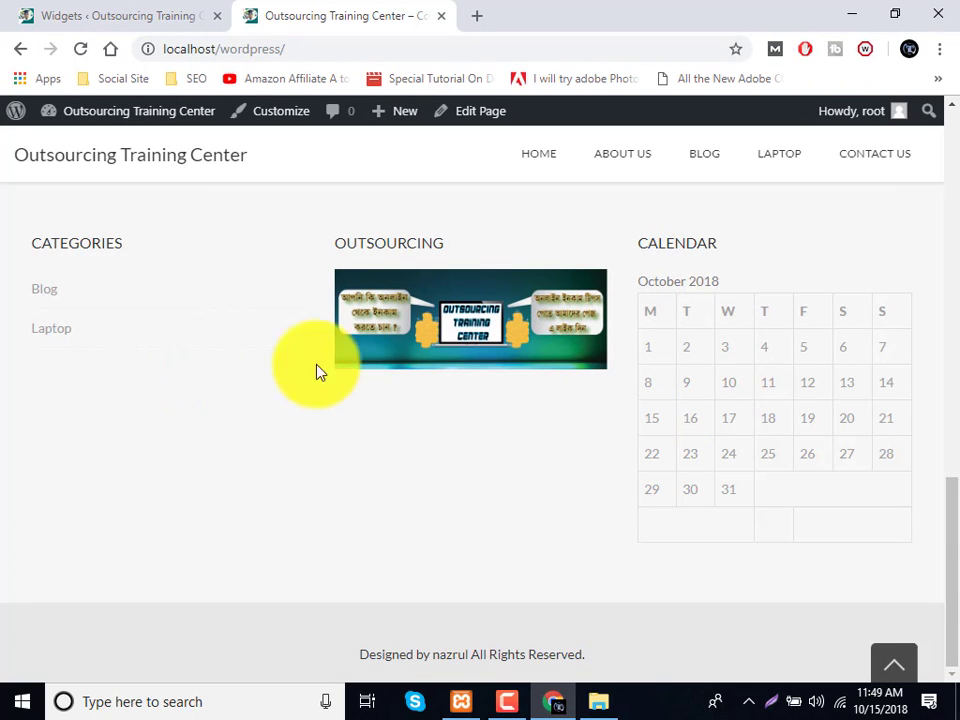
Look over the Widgets and Menus admin pages, and open the Header customizer and leave it without making changes.
{"action": "left_click", "coordinate": [186, 13]}
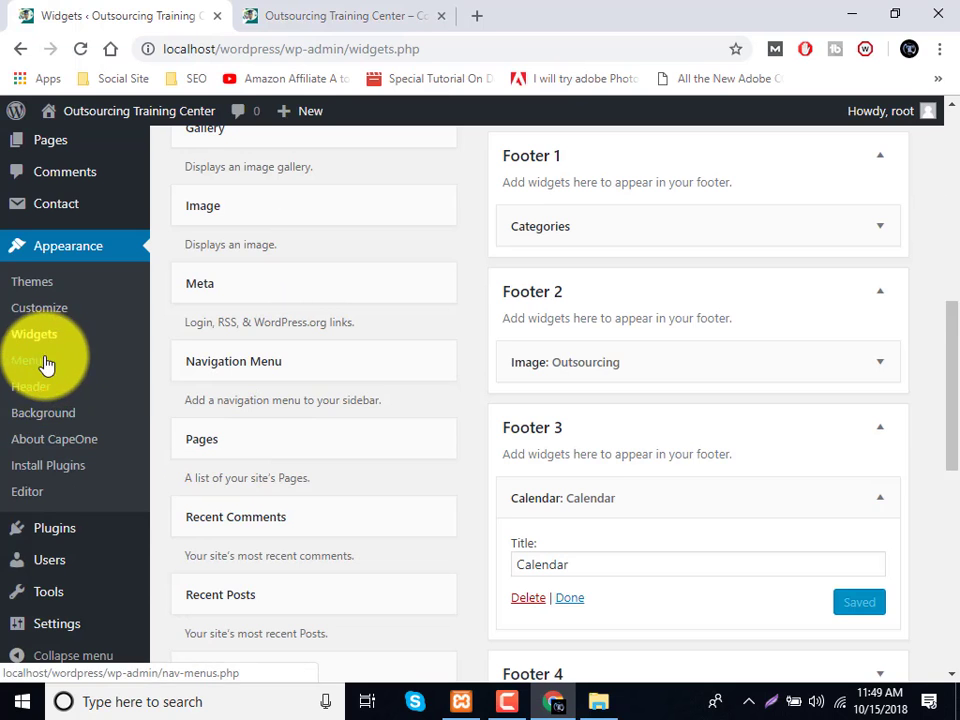
{"action": "scroll", "coordinate": [184, 390], "scroll_direction": "up", "scroll_amount": 5}
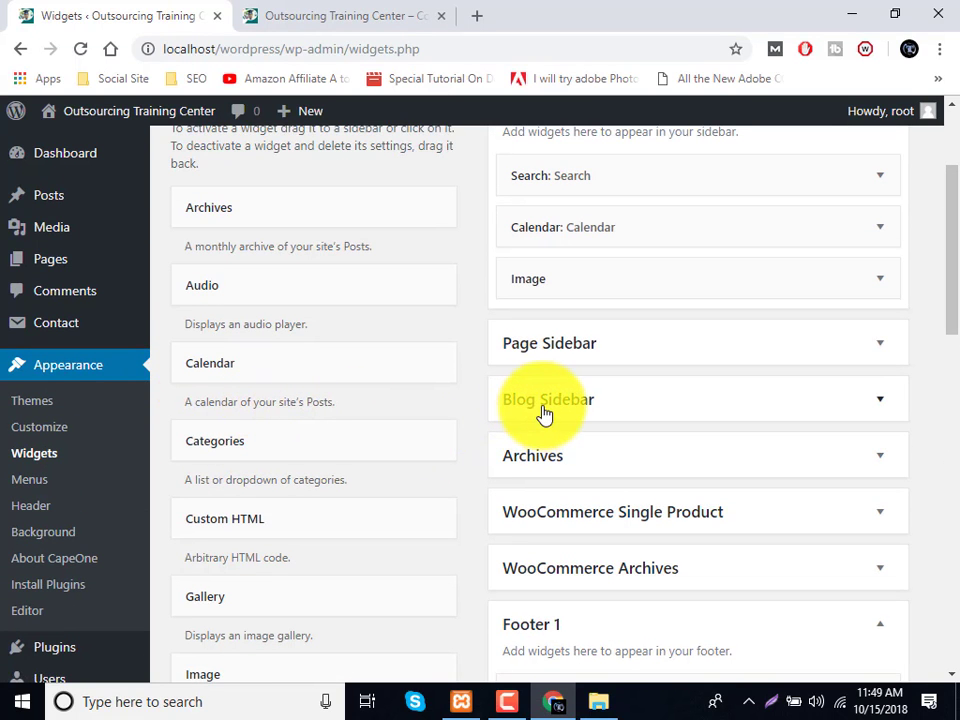
{"action": "left_click", "coordinate": [584, 515]}
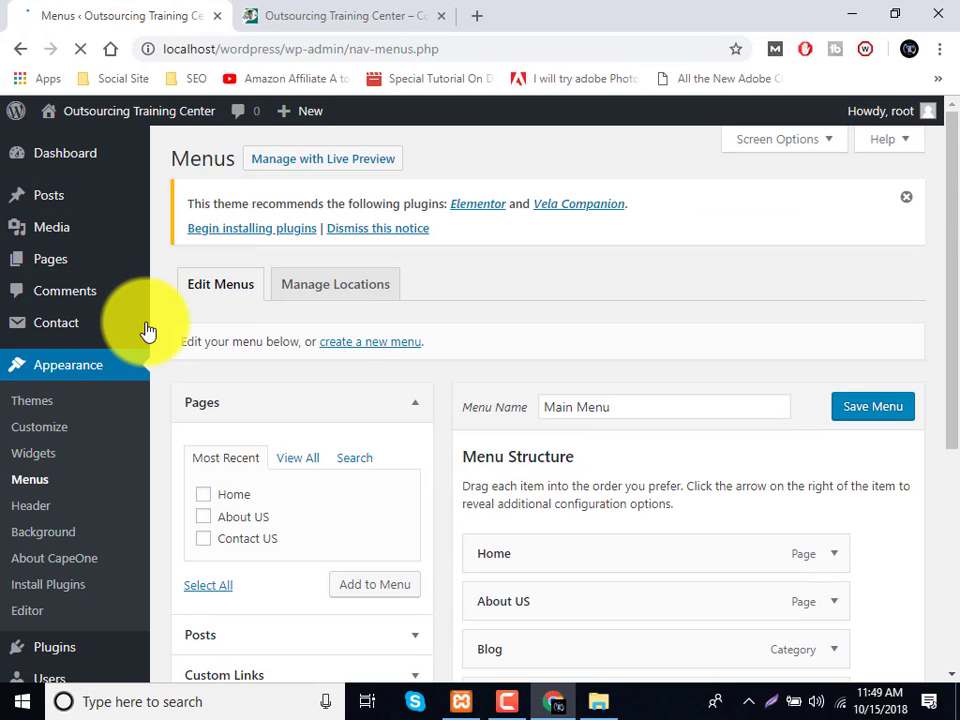
{"action": "scroll", "coordinate": [86, 396], "scroll_direction": "down", "scroll_amount": 1}
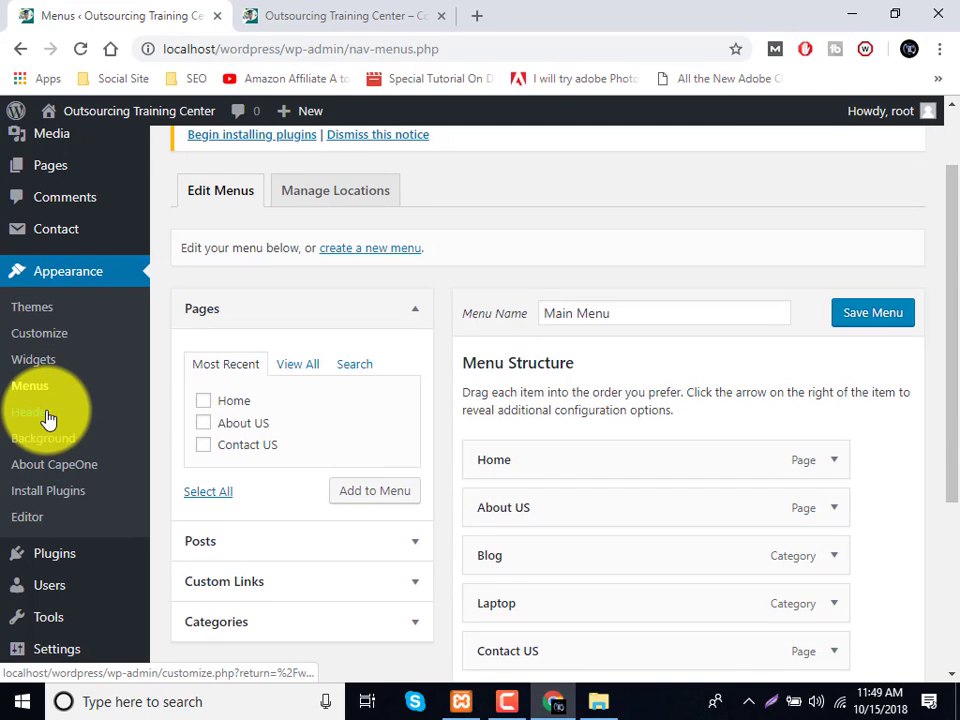
{"action": "left_click", "coordinate": [47, 418]}
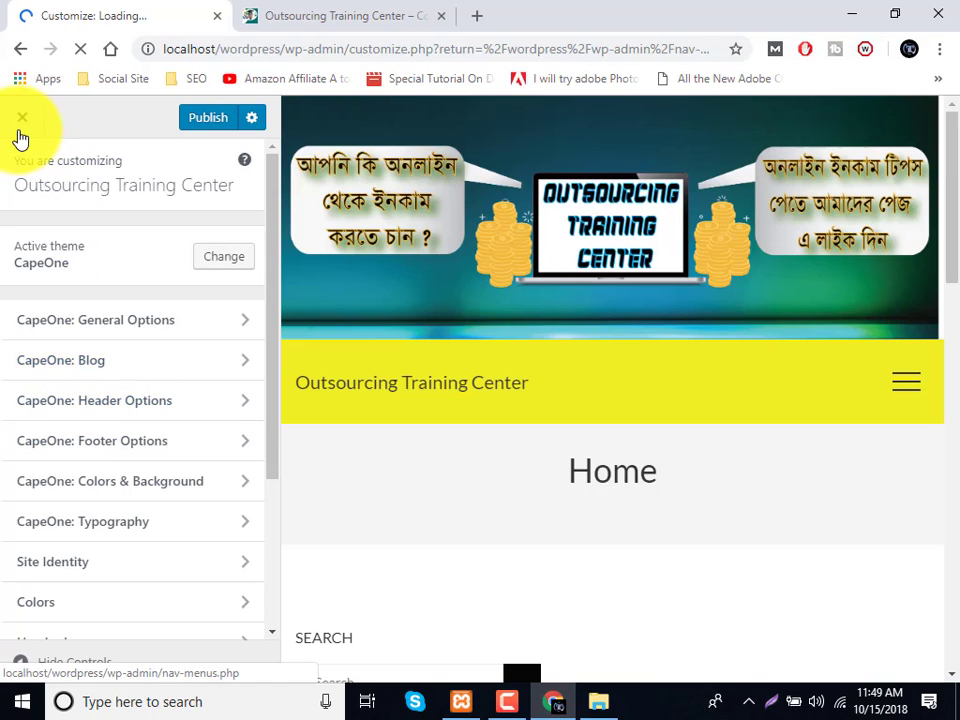
{"action": "left_click", "coordinate": [20, 121]}
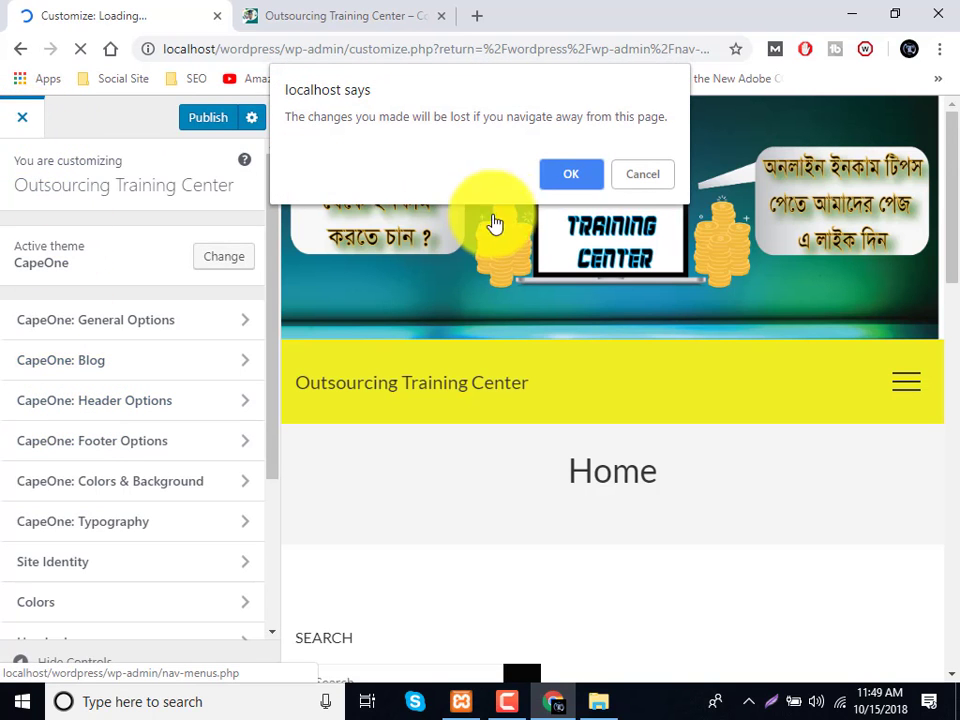
{"action": "left_click", "coordinate": [580, 172]}
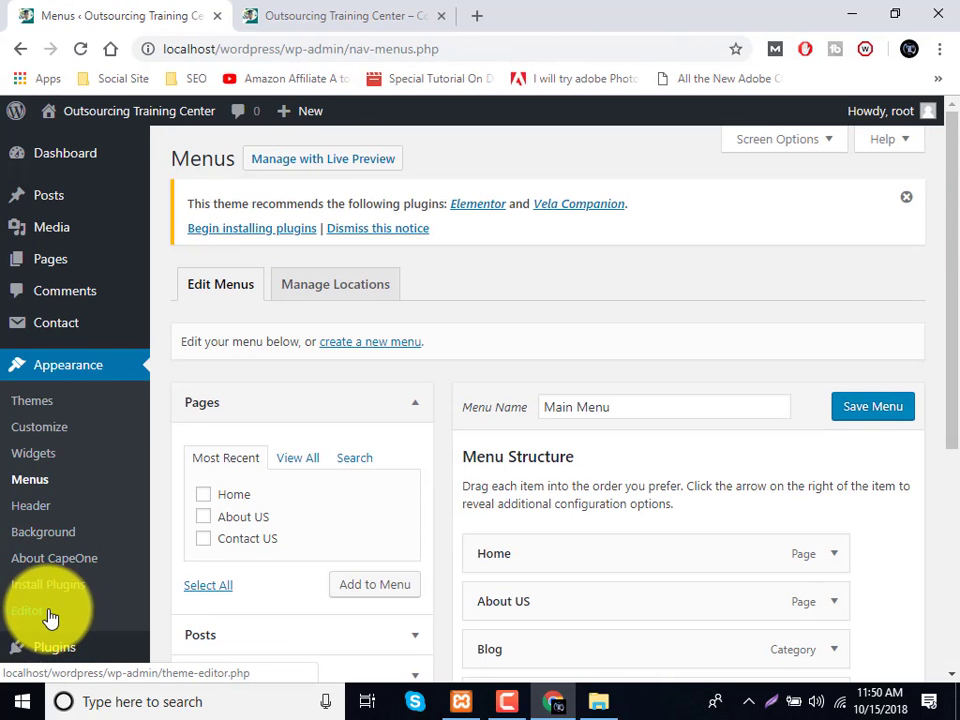
Open the installed plugins list, go to the Add Plugins page and look through the featured plugins and popular tags.
{"action": "scroll", "coordinate": [47, 617], "scroll_direction": "down", "scroll_amount": 3}
{"action": "left_click", "coordinate": [53, 532]}
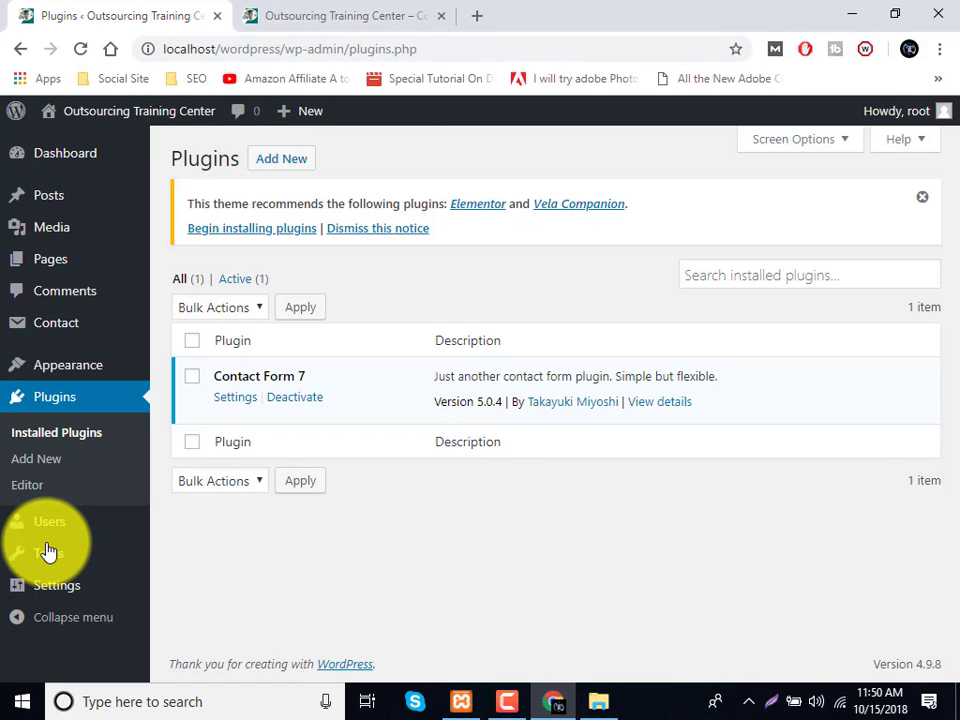
{"action": "left_click", "coordinate": [255, 163]}
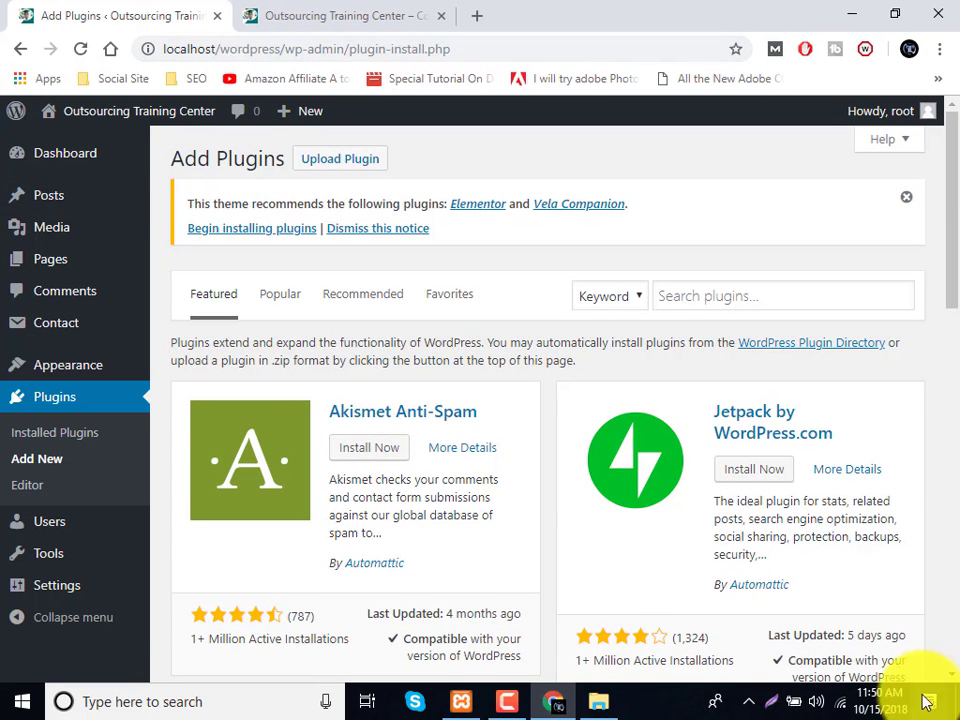
{"action": "scroll", "coordinate": [735, 497], "scroll_direction": "down", "scroll_amount": 7}
{"action": "scroll", "coordinate": [583, 529], "scroll_direction": "down", "scroll_amount": 3}
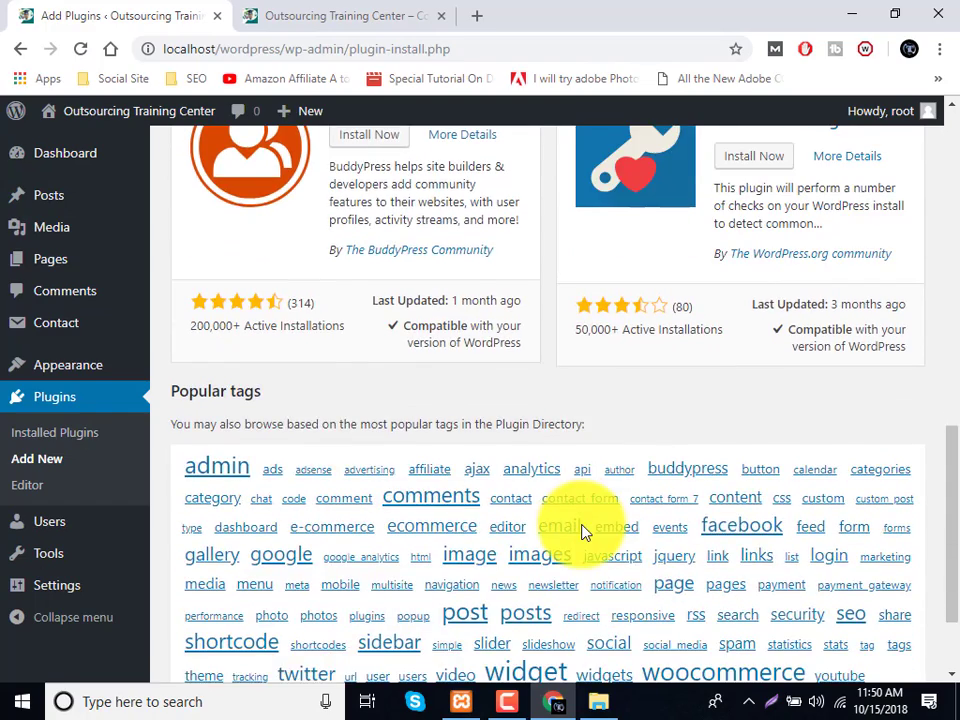
{"action": "scroll", "coordinate": [585, 535], "scroll_direction": "up", "scroll_amount": 3}
{"action": "scroll", "coordinate": [600, 525], "scroll_direction": "up", "scroll_amount": 7}
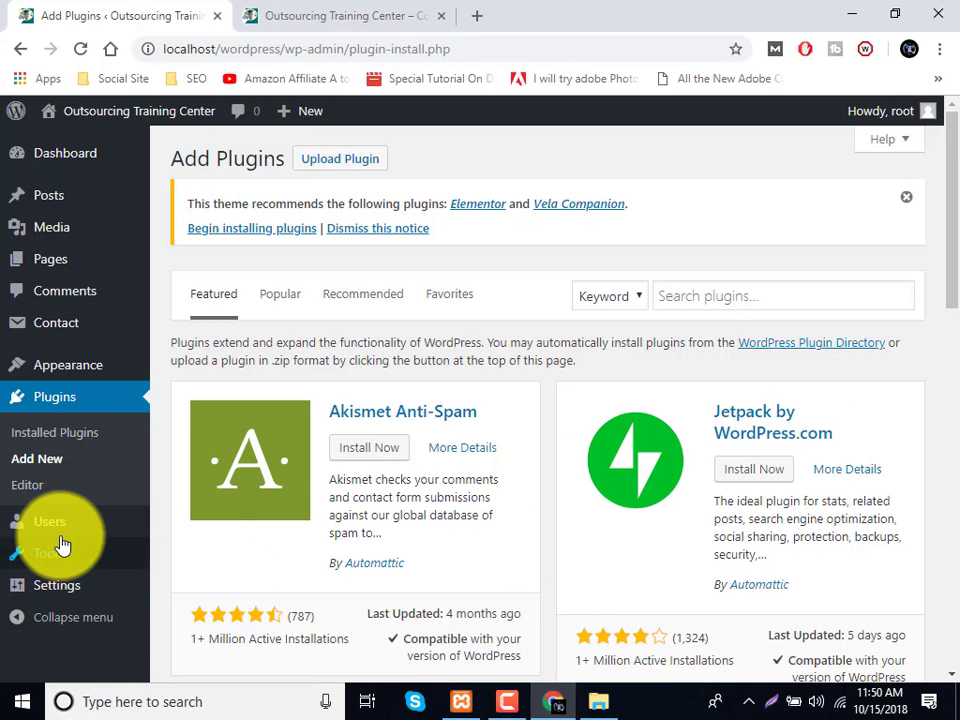
Open the Add New User form from the Users page and enter the new user's username and e-mail address.
{"action": "mouse_move", "coordinate": [84, 535]}
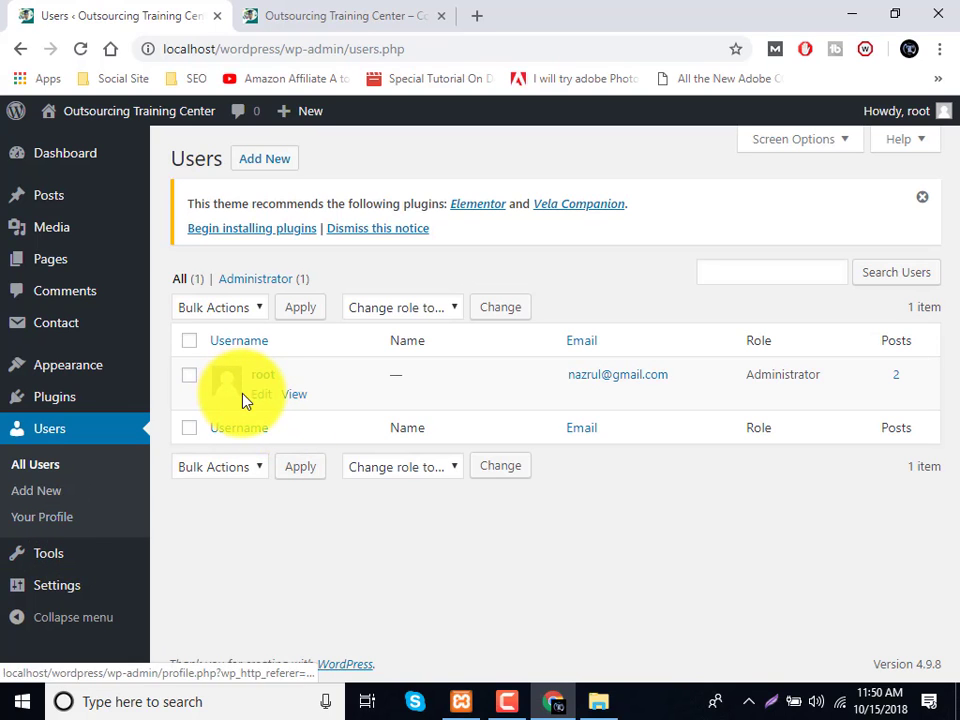
{"action": "left_click", "coordinate": [260, 162]}
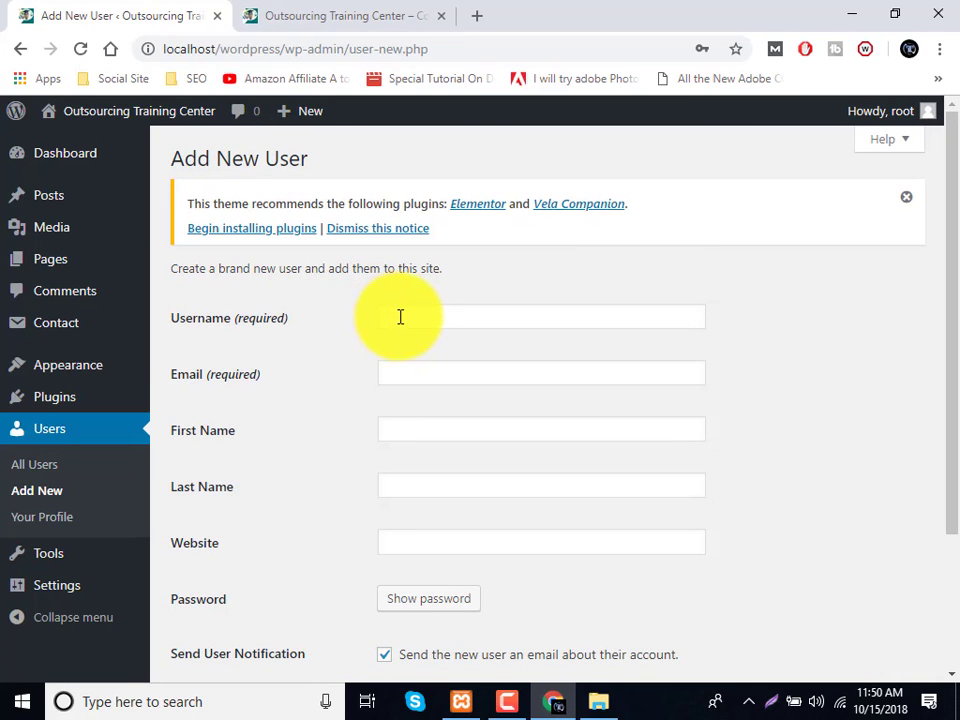
{"action": "left_click", "coordinate": [404, 316]}
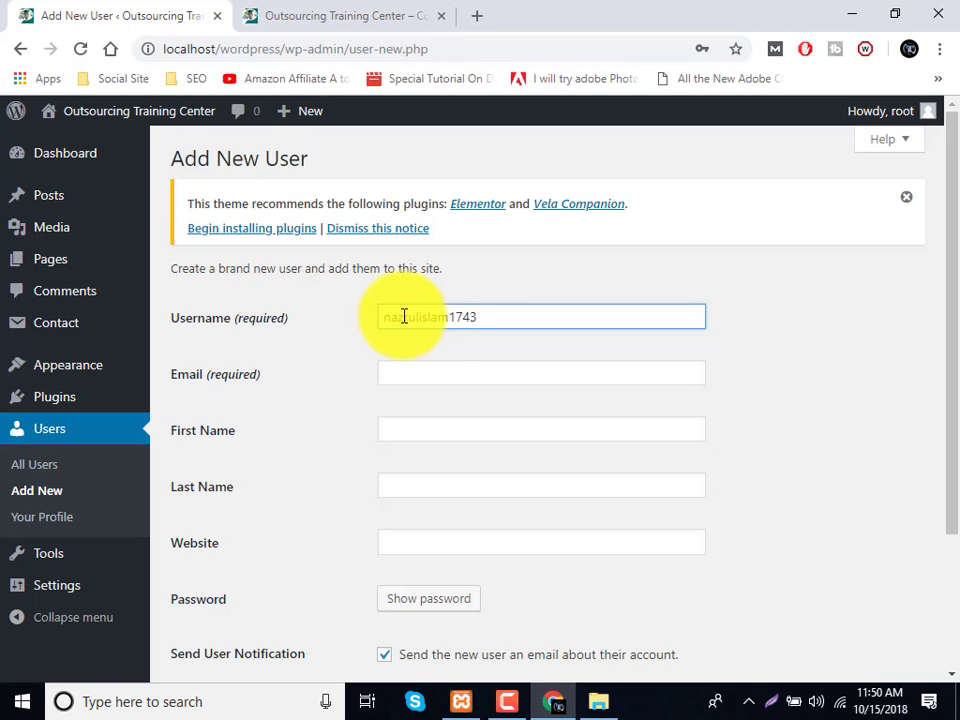
{"action": "left_click", "coordinate": [414, 371]}
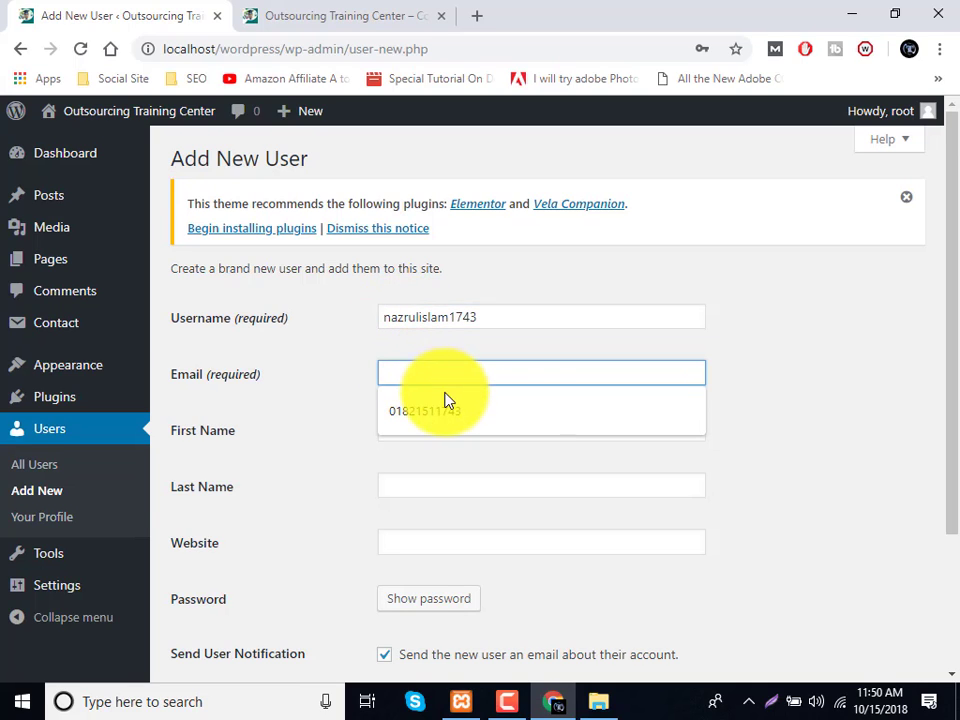
{"action": "double_click", "coordinate": [449, 317]}
{"action": "key", "text": "ctrl+c"}
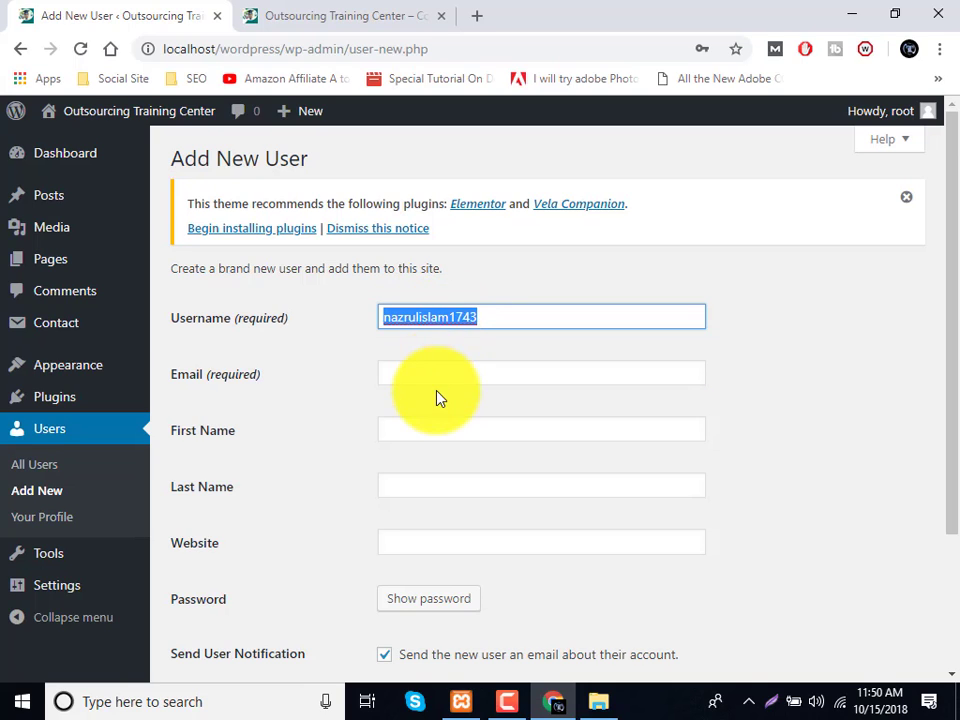
{"action": "left_click", "coordinate": [431, 373]}
{"action": "key", "text": "ctrl+v"}
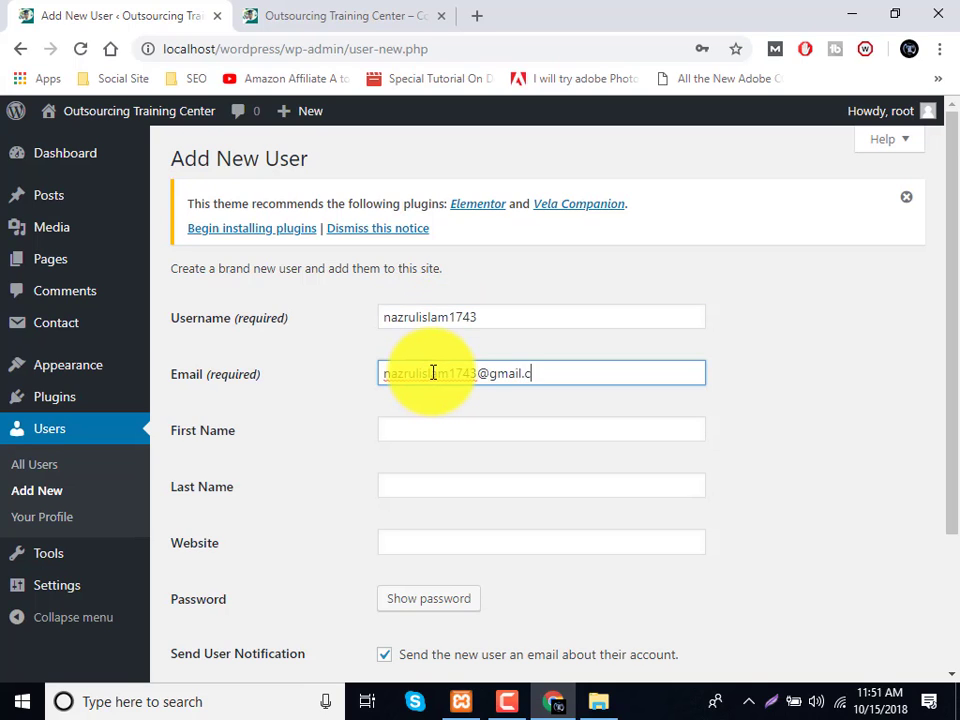
{"action": "type", "text": "@gmail.com"}
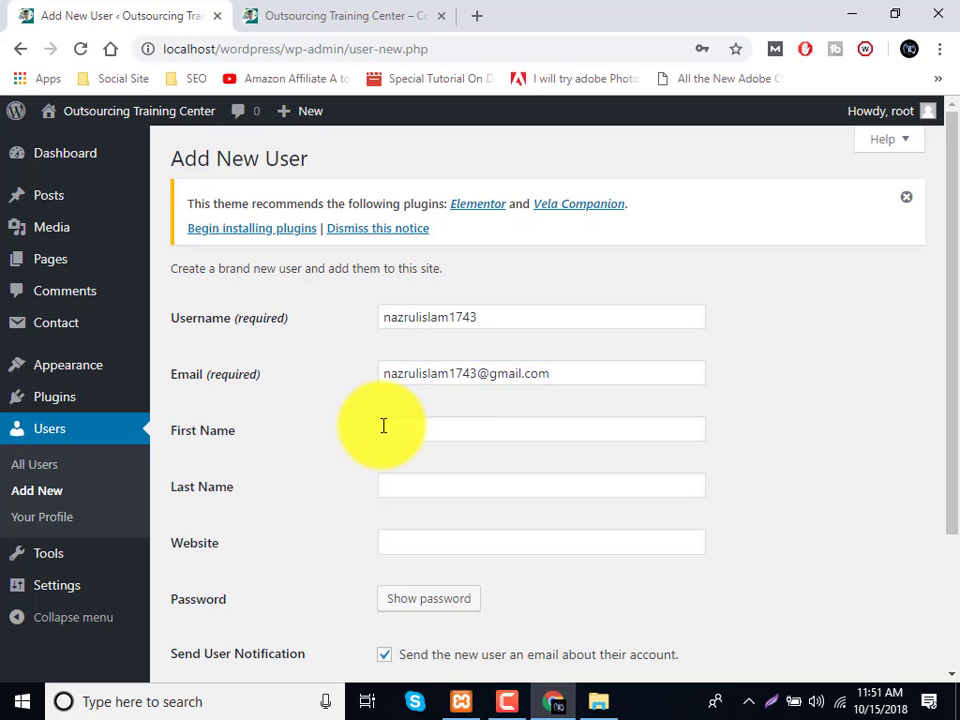
{"action": "left_click", "coordinate": [390, 426]}
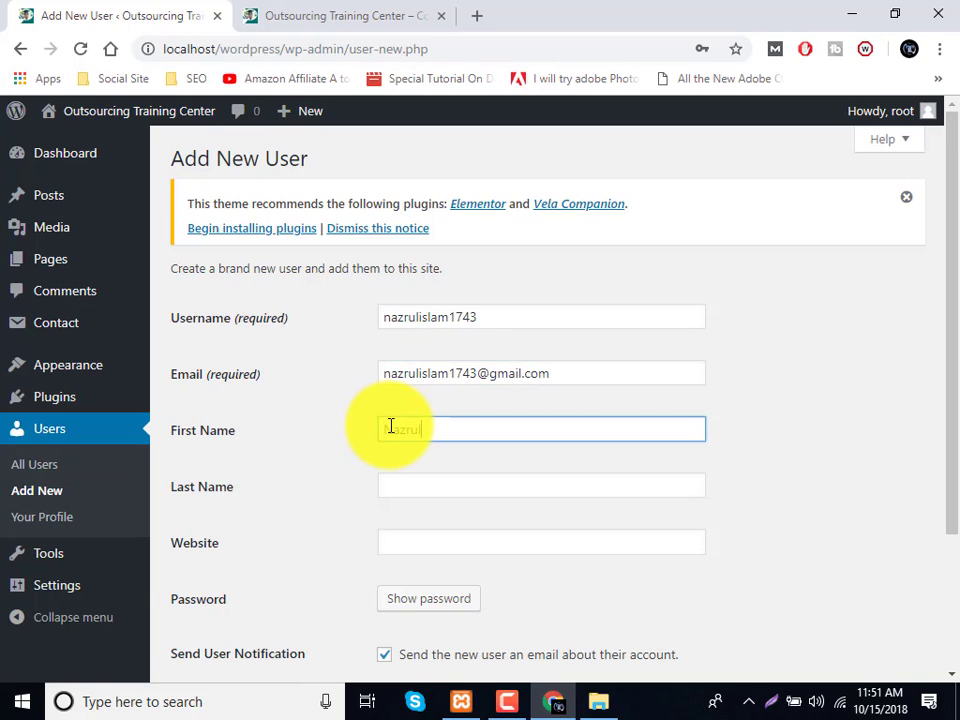
{"action": "key", "text": "Return"}
{"action": "left_click", "coordinate": [382, 485]}
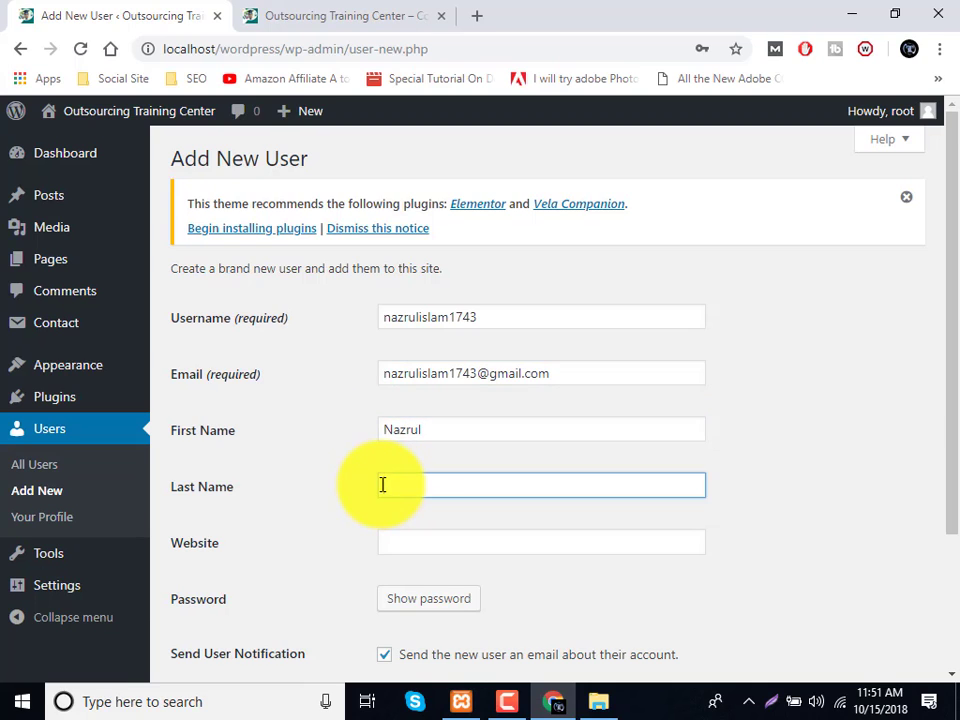
{"action": "key", "text": "Return"}
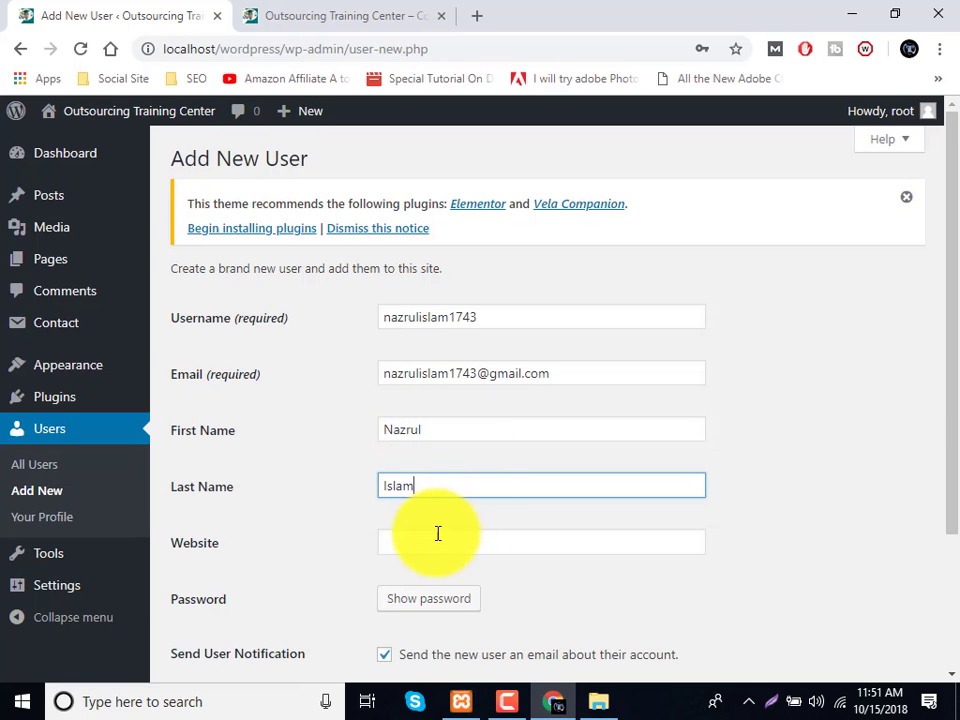
{"action": "left_click", "coordinate": [437, 538]}
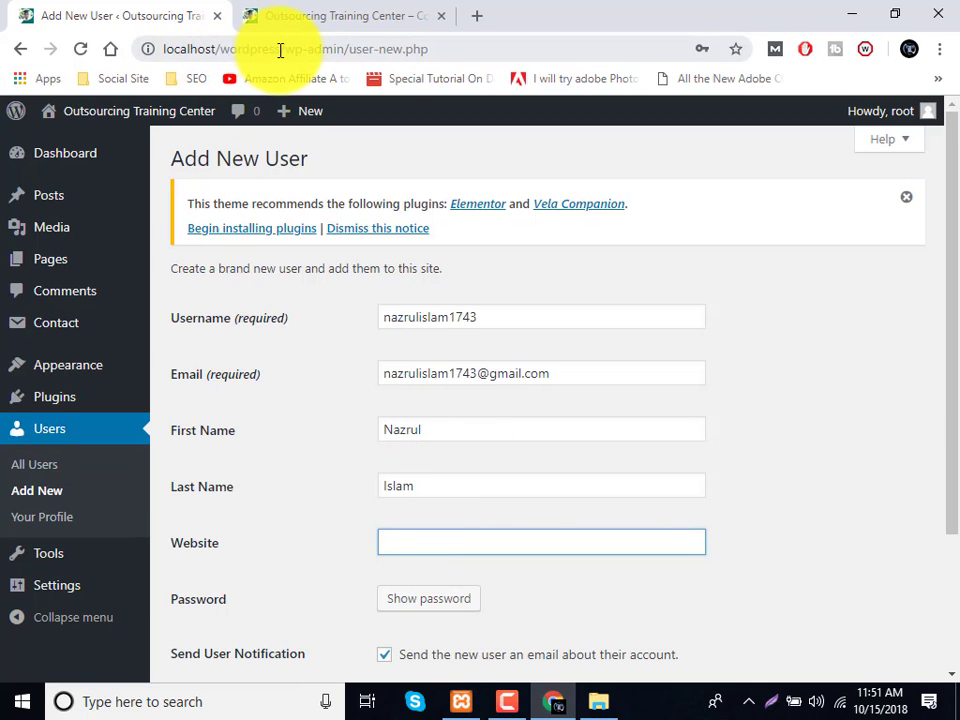
{"action": "left_click_drag", "start_coordinate": [281, 50], "coordinate": [93, 37]}
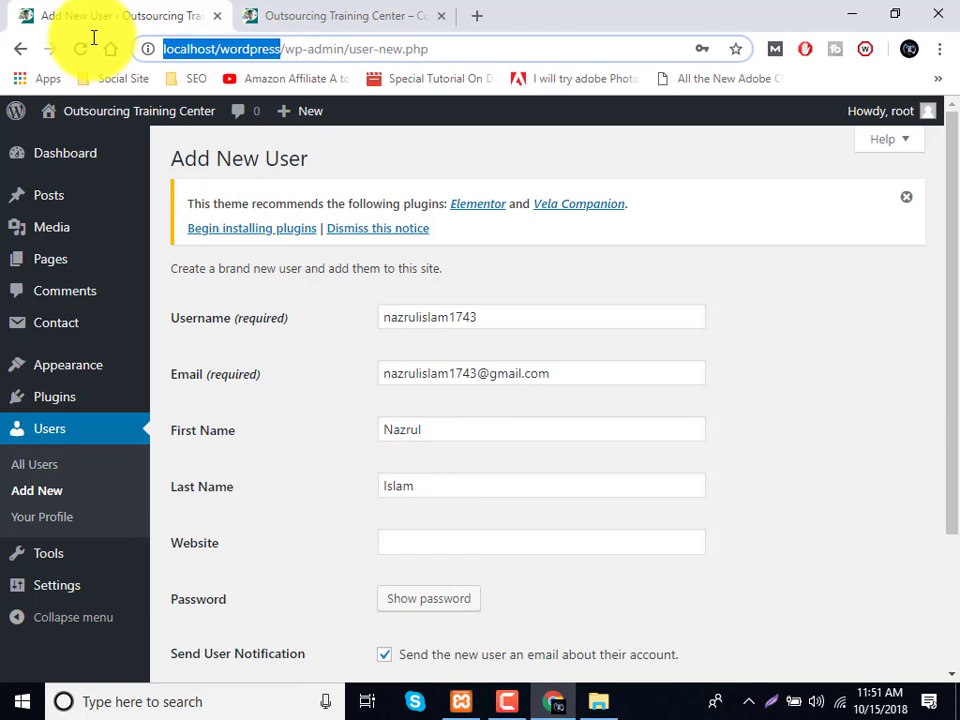
{"action": "left_click", "coordinate": [489, 548]}
{"action": "key", "text": "ctrl+v"}
Generate a strong password for the new user, discarding the first suggestion and the partly entered custom password.
{"action": "left_click", "coordinate": [432, 600]}
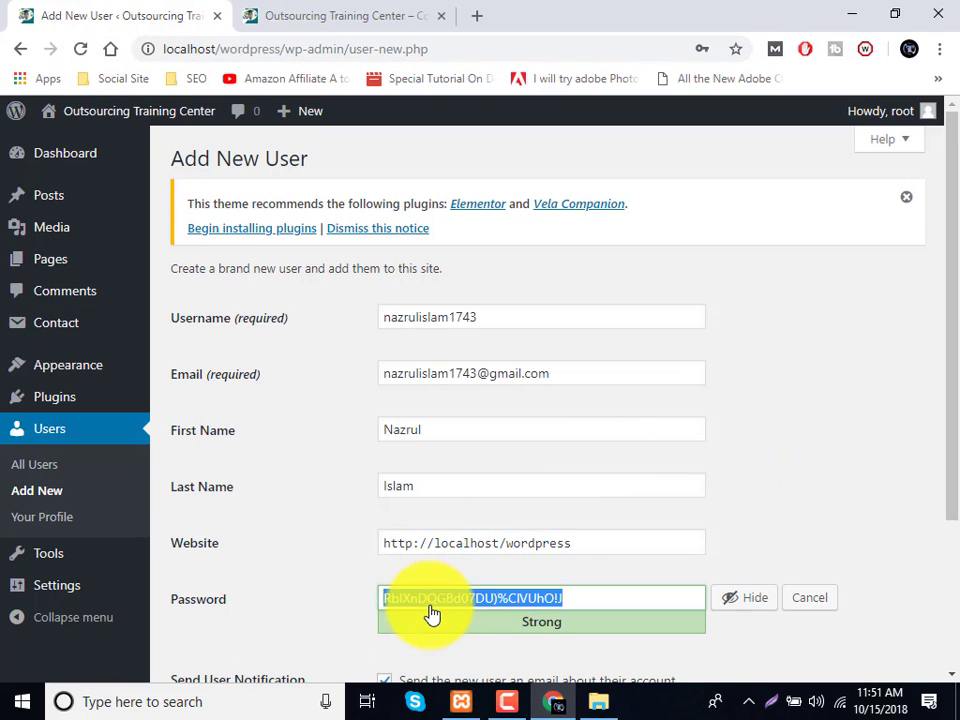
{"action": "type", "text": "O"}
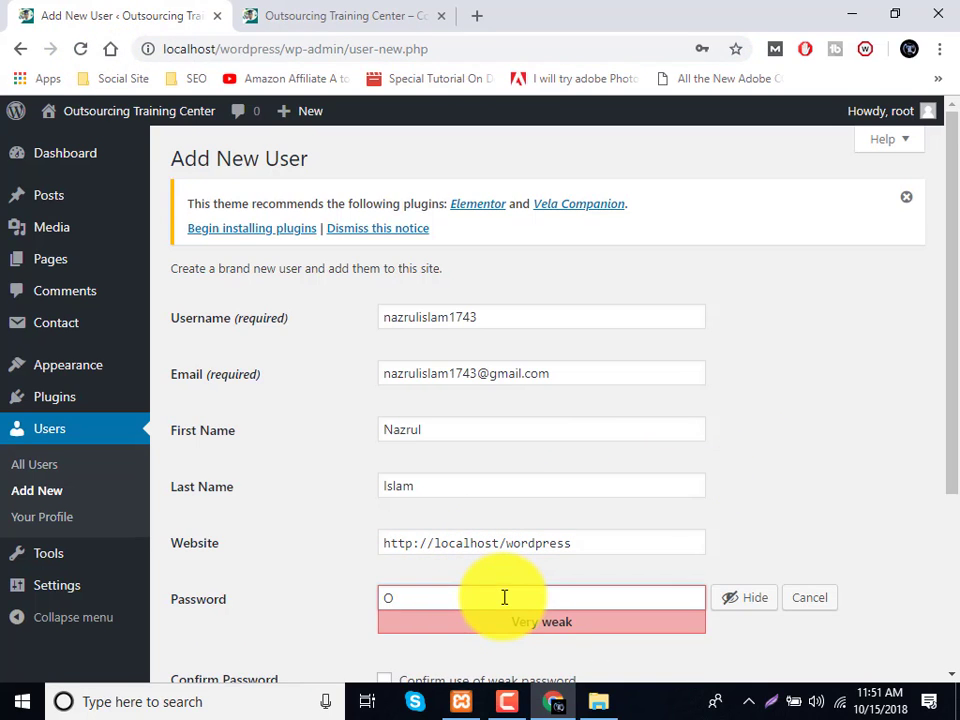
{"action": "key", "text": "BackSpace"}
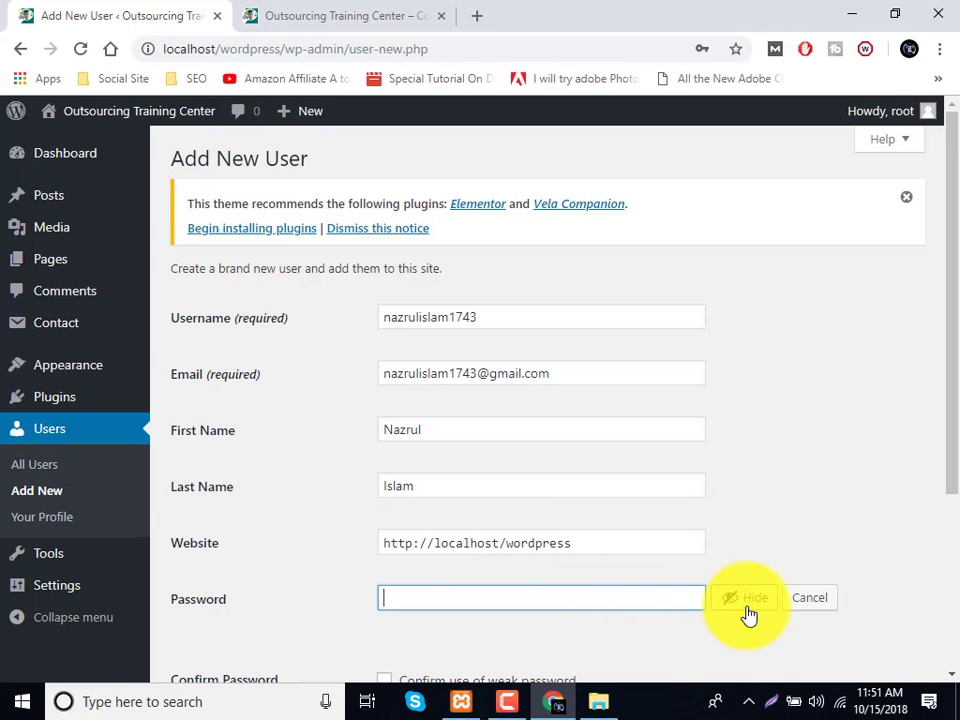
{"action": "left_click", "coordinate": [800, 600]}
{"action": "left_click", "coordinate": [446, 606]}
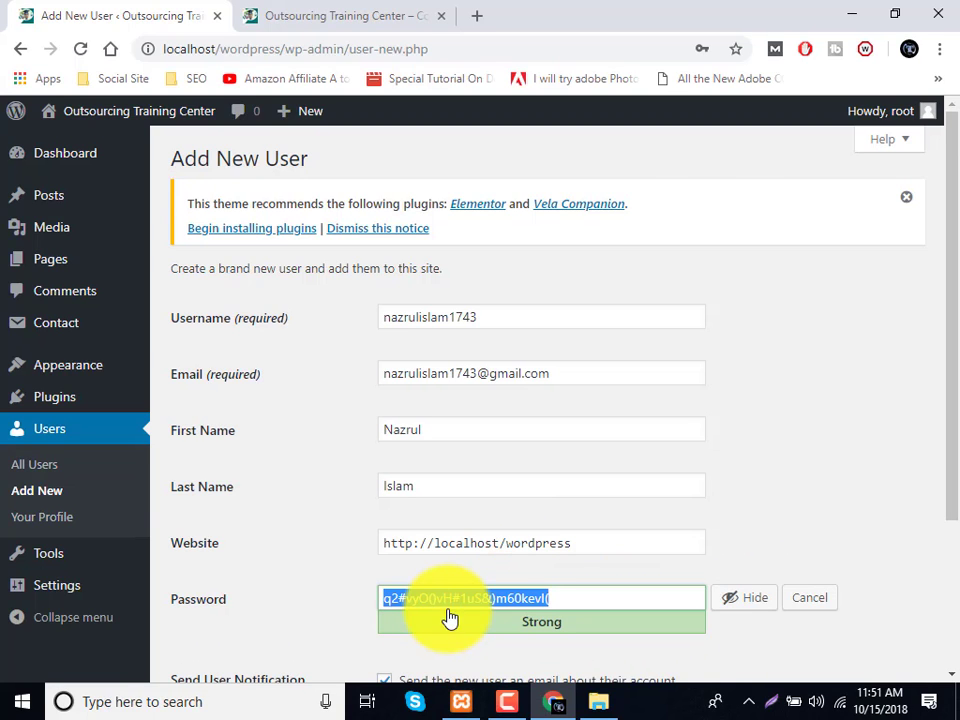
Keep the Subscriber role after looking through the role options and create the new user.
{"action": "scroll", "coordinate": [452, 601], "scroll_direction": "down", "scroll_amount": 3}
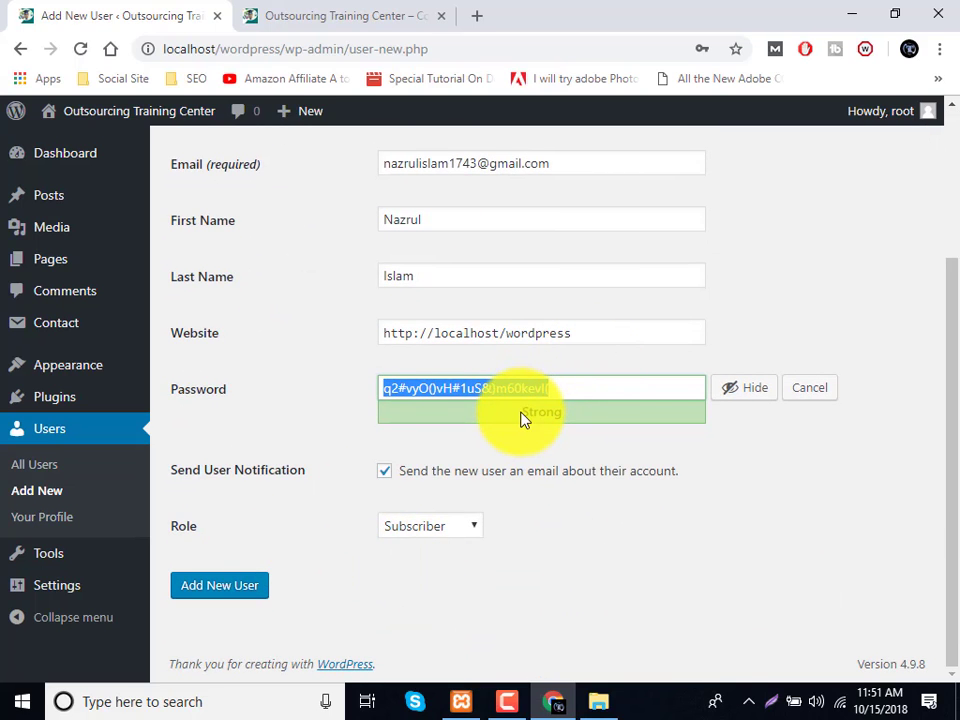
{"action": "left_click", "coordinate": [435, 538]}
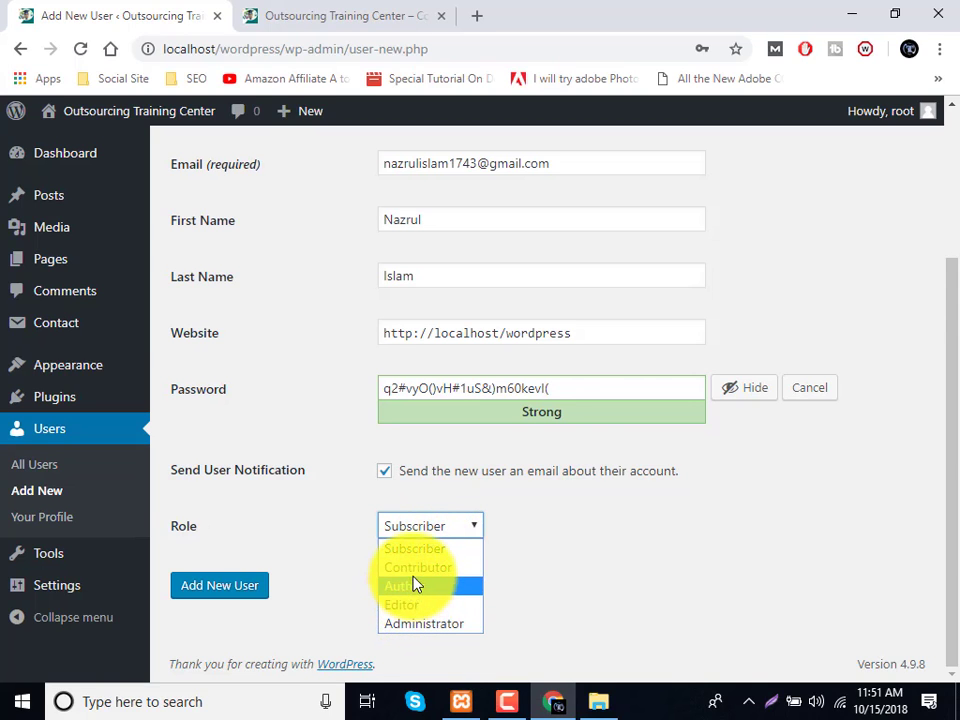
{"action": "left_click", "coordinate": [332, 583]}
{"action": "left_click", "coordinate": [225, 595]}
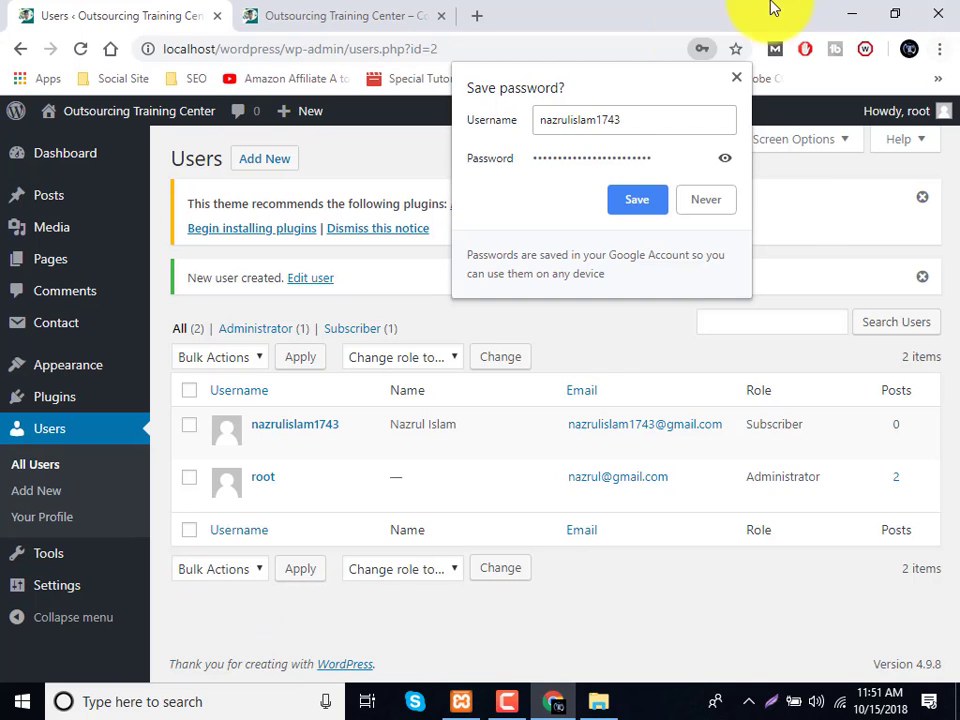
Decline the browser's offer to save the new user's password and open the Tools page.
{"action": "left_click", "coordinate": [710, 203]}
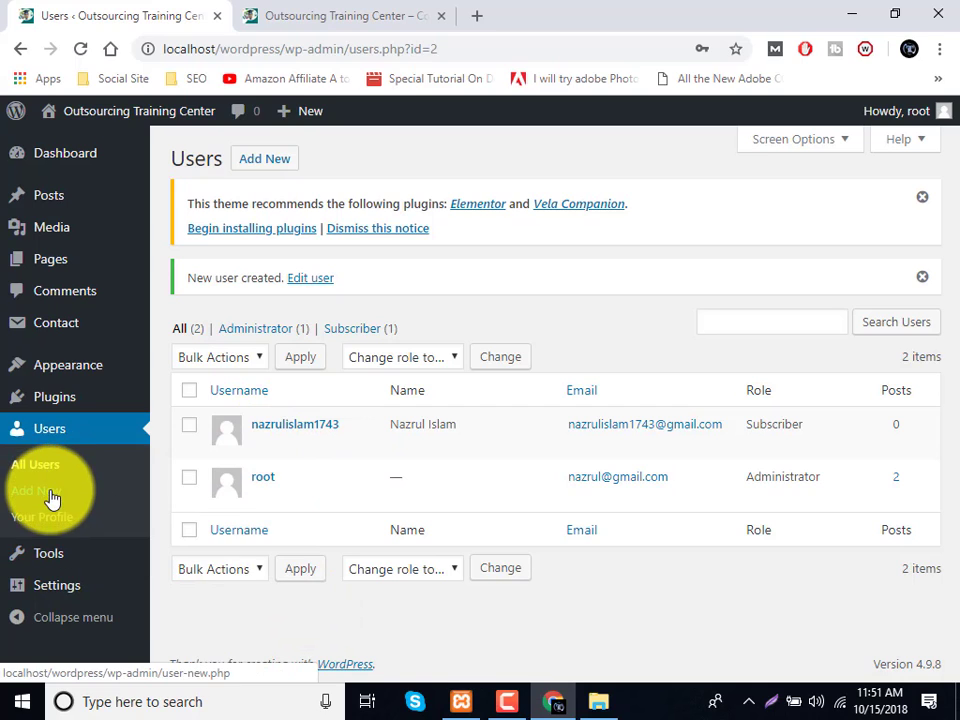
{"action": "mouse_move", "coordinate": [54, 556]}
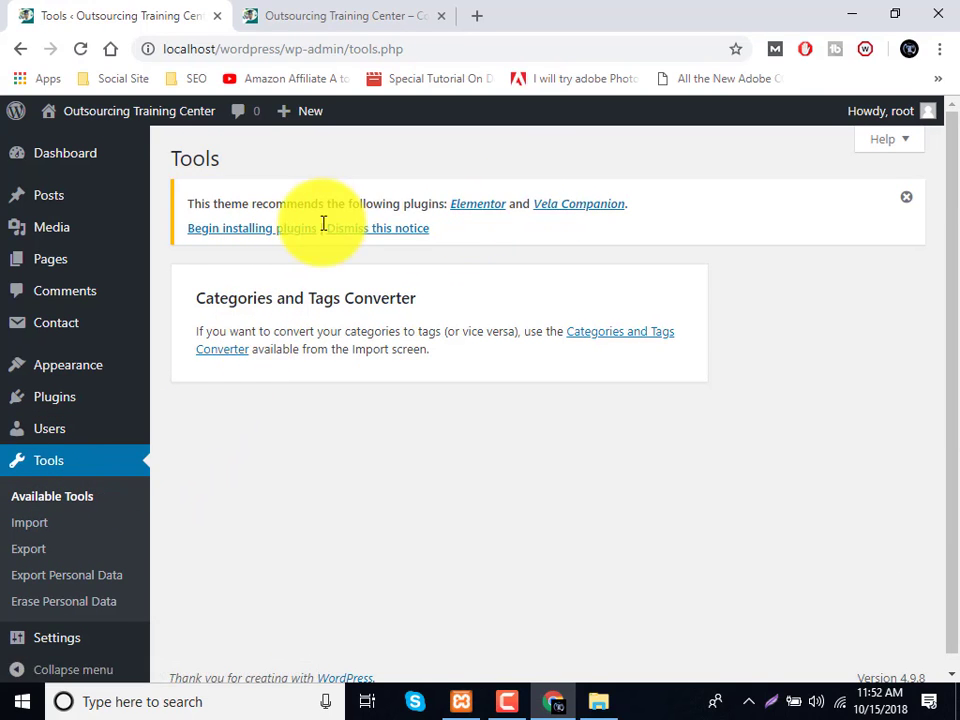
Install both plugins recommended by the theme, Elementor and Vela Companion, with one bulk action.
{"action": "left_click", "coordinate": [270, 232]}
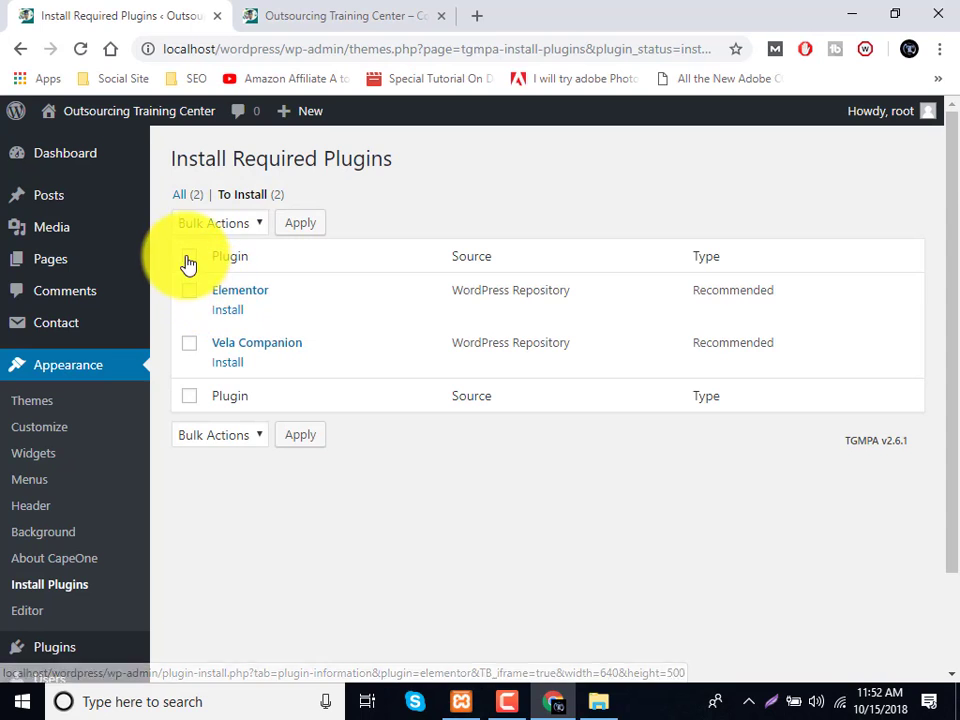
{"action": "left_click", "coordinate": [189, 257]}
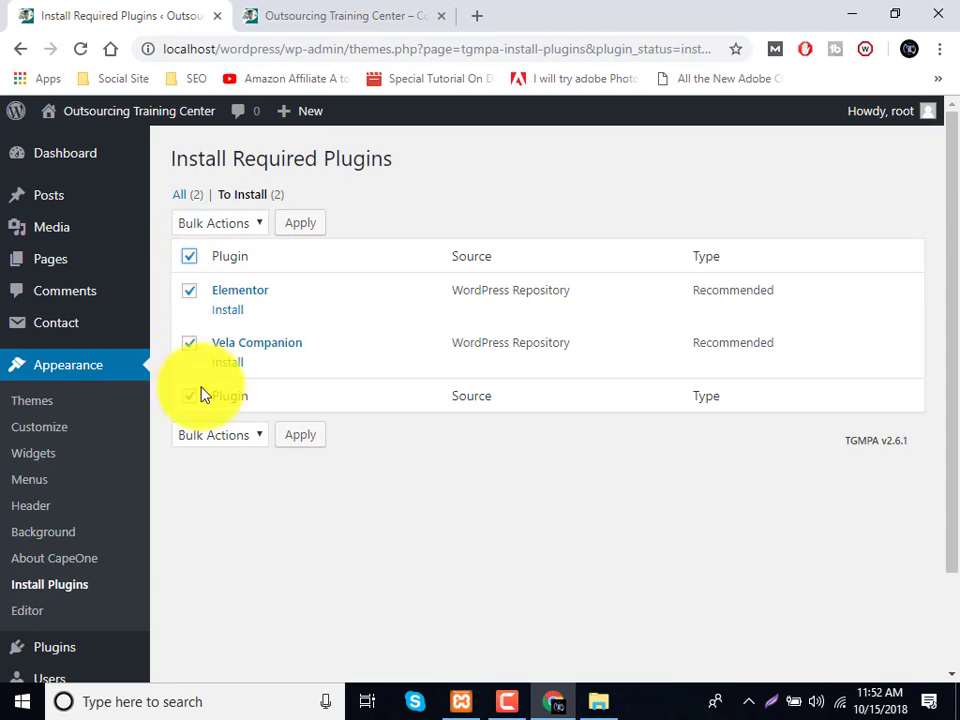
{"action": "left_click", "coordinate": [224, 223]}
{"action": "left_click", "coordinate": [223, 270]}
{"action": "left_click", "coordinate": [306, 230]}
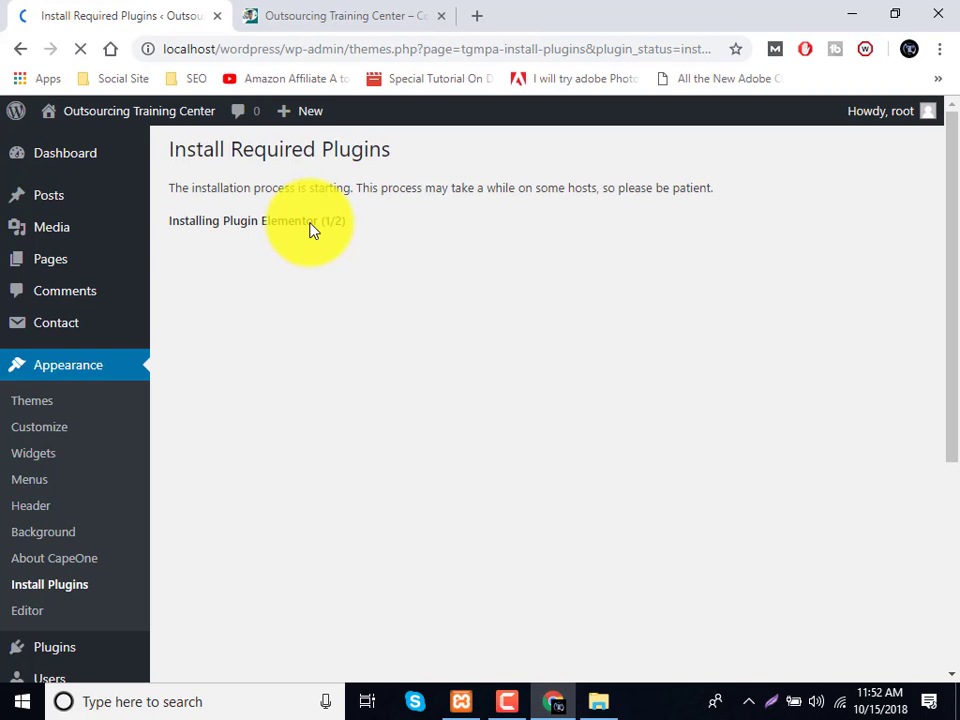
{"action": "scroll", "coordinate": [279, 345], "scroll_direction": "down", "scroll_amount": 5}
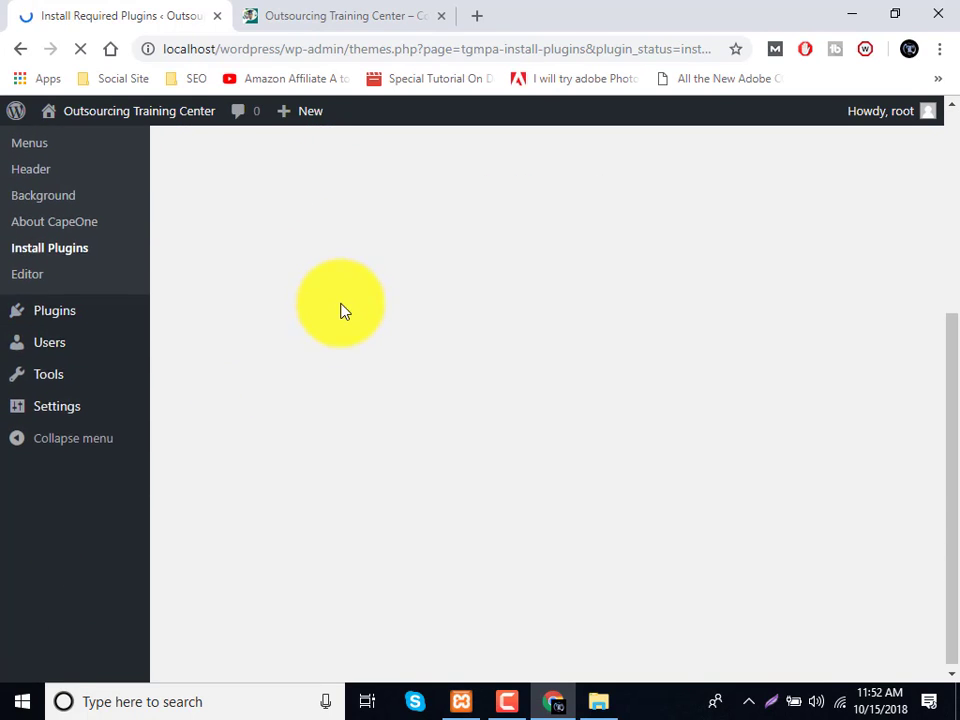
{"action": "scroll", "coordinate": [342, 320], "scroll_direction": "up", "scroll_amount": 4}
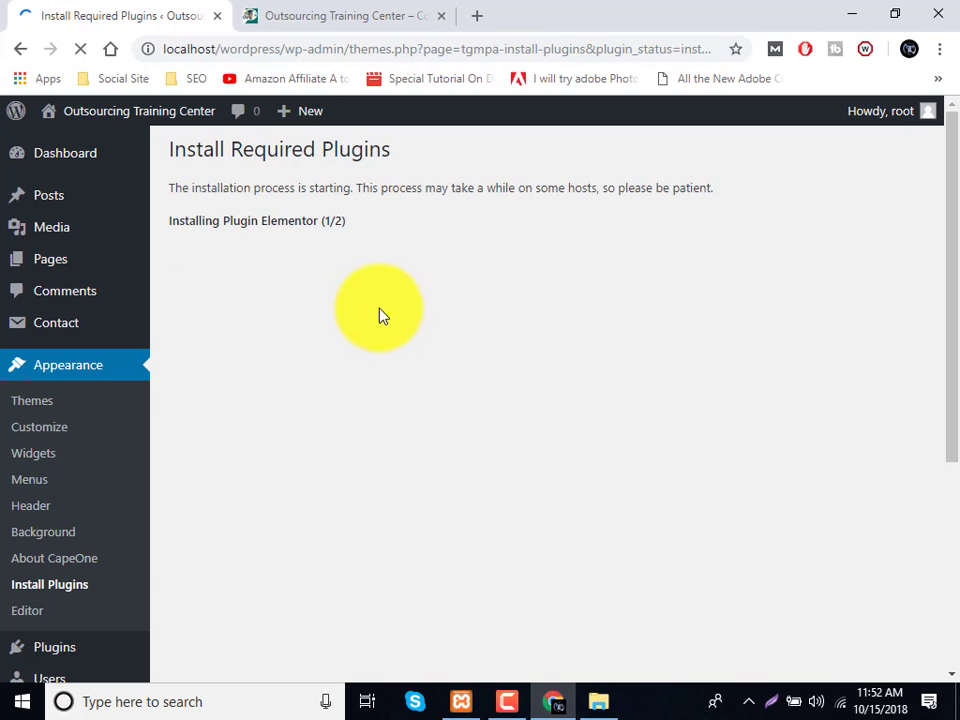
Open the Tools page in a separate browser tab while the plugins install, and switch to it.
{"action": "scroll", "coordinate": [80, 500], "scroll_direction": "down", "scroll_amount": 4}
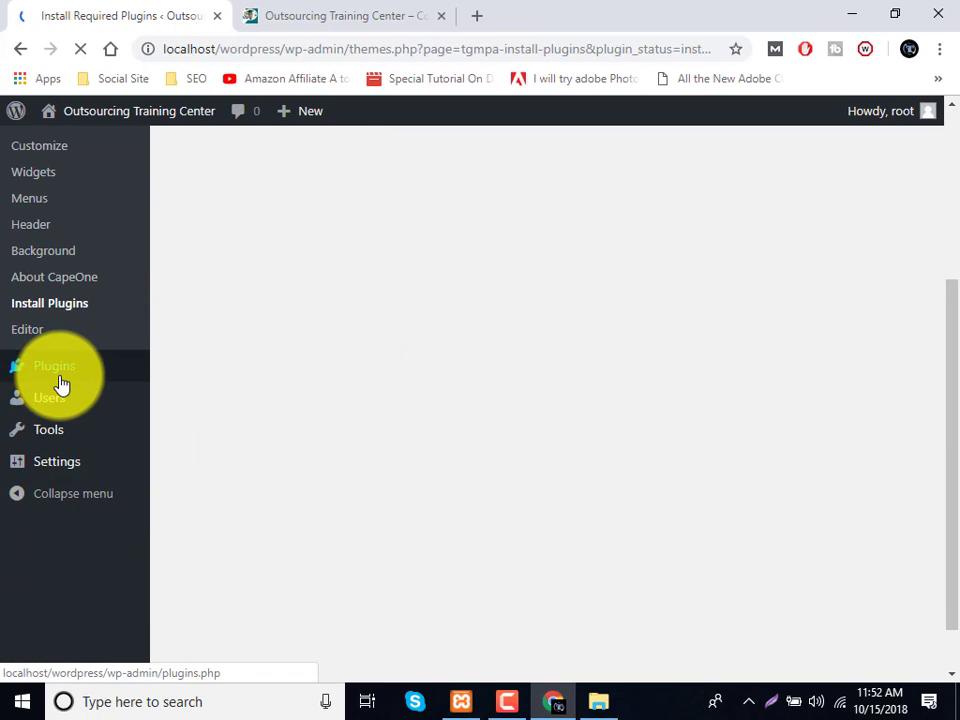
{"action": "right_click", "coordinate": [58, 440]}
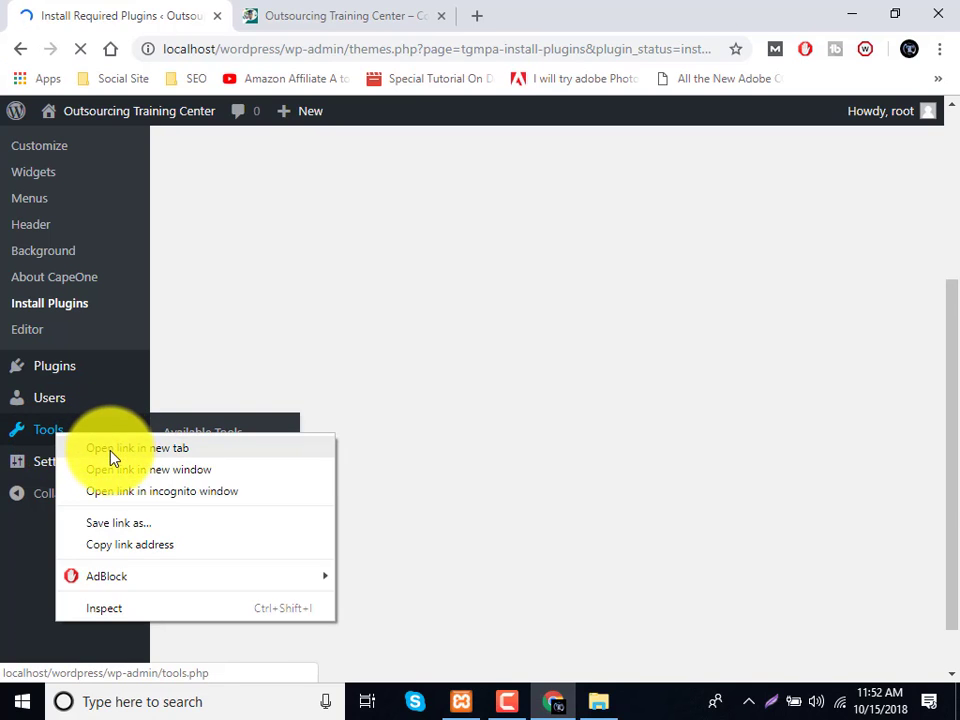
{"action": "left_click", "coordinate": [111, 448]}
{"action": "left_click", "coordinate": [310, 12]}
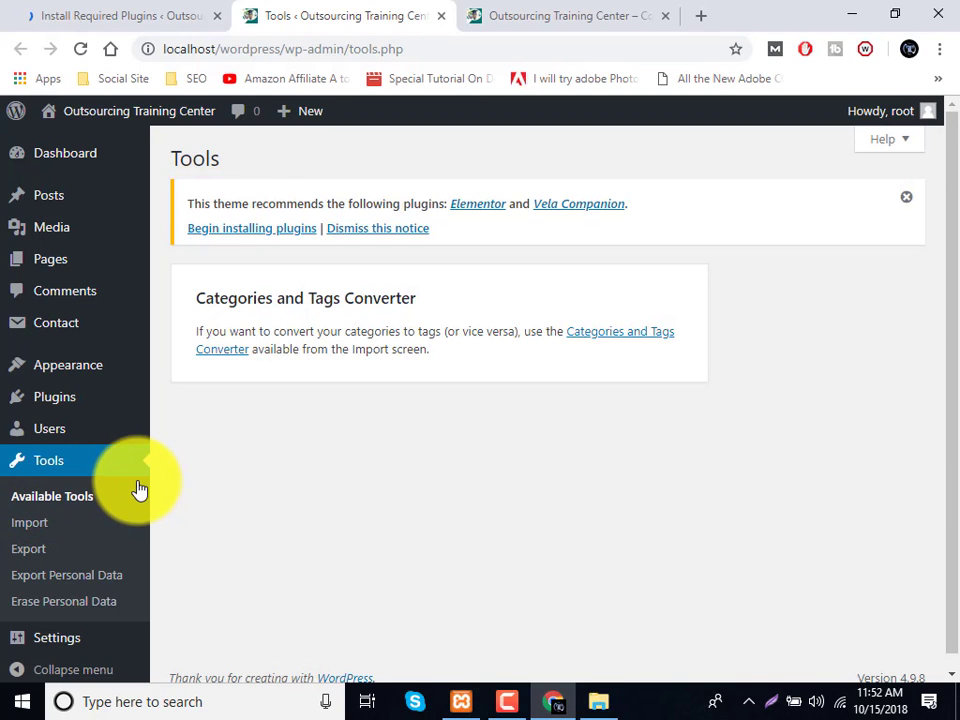
Look through the Import, Export and Export Personal Data pages of the admin tools.
{"action": "left_click", "coordinate": [30, 526]}
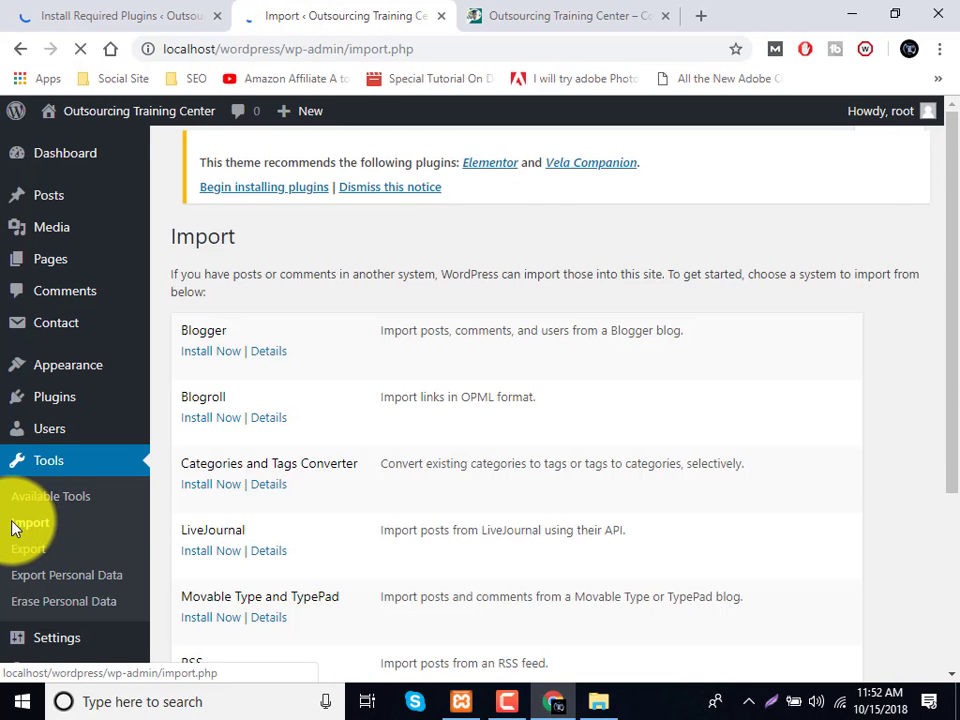
{"action": "scroll", "coordinate": [264, 400], "scroll_direction": "down", "scroll_amount": 4}
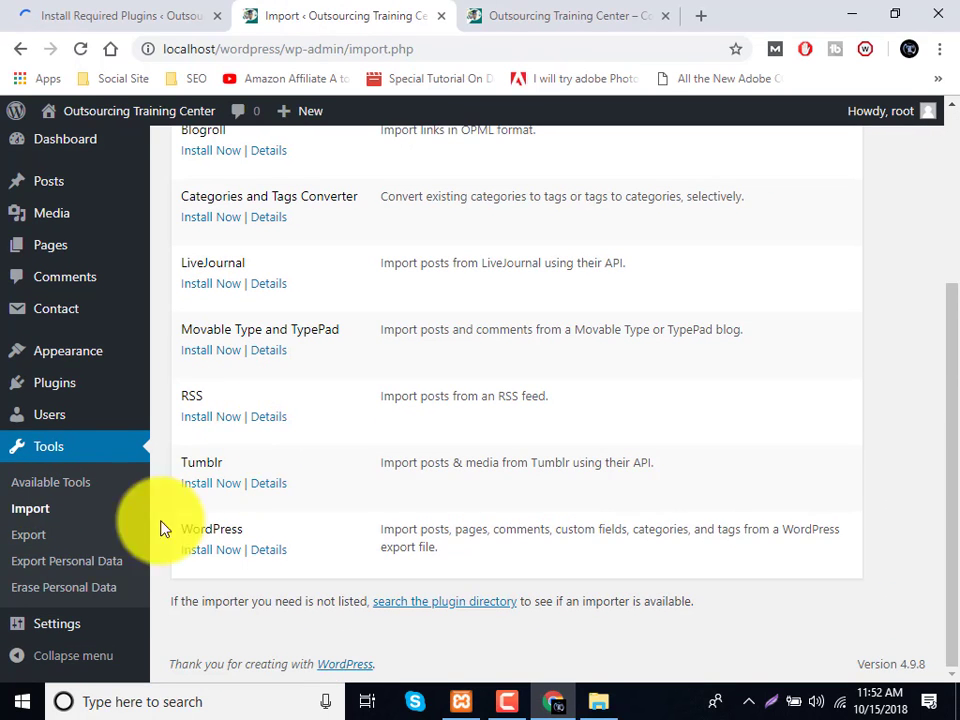
{"action": "left_click", "coordinate": [28, 534]}
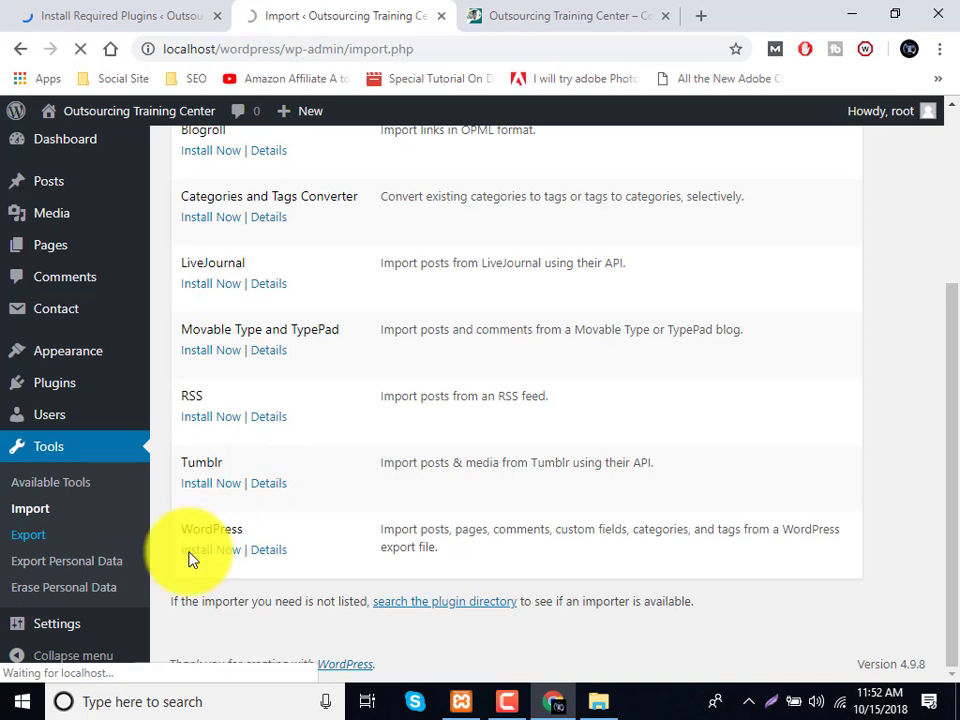
{"action": "left_click", "coordinate": [108, 590]}
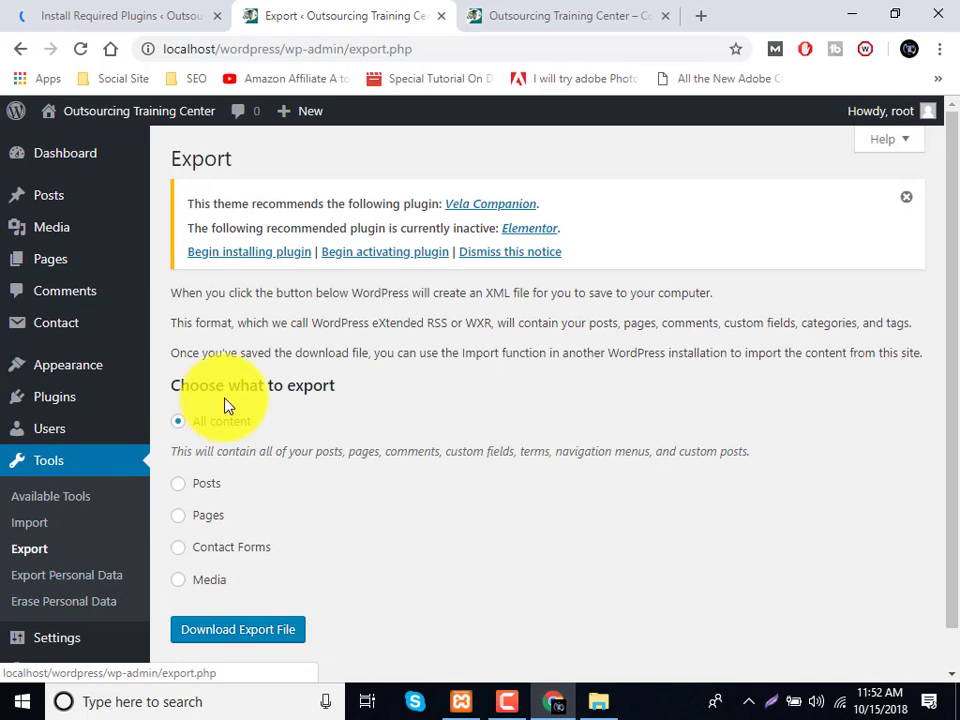
{"action": "scroll", "coordinate": [200, 470], "scroll_direction": "down", "scroll_amount": 1}
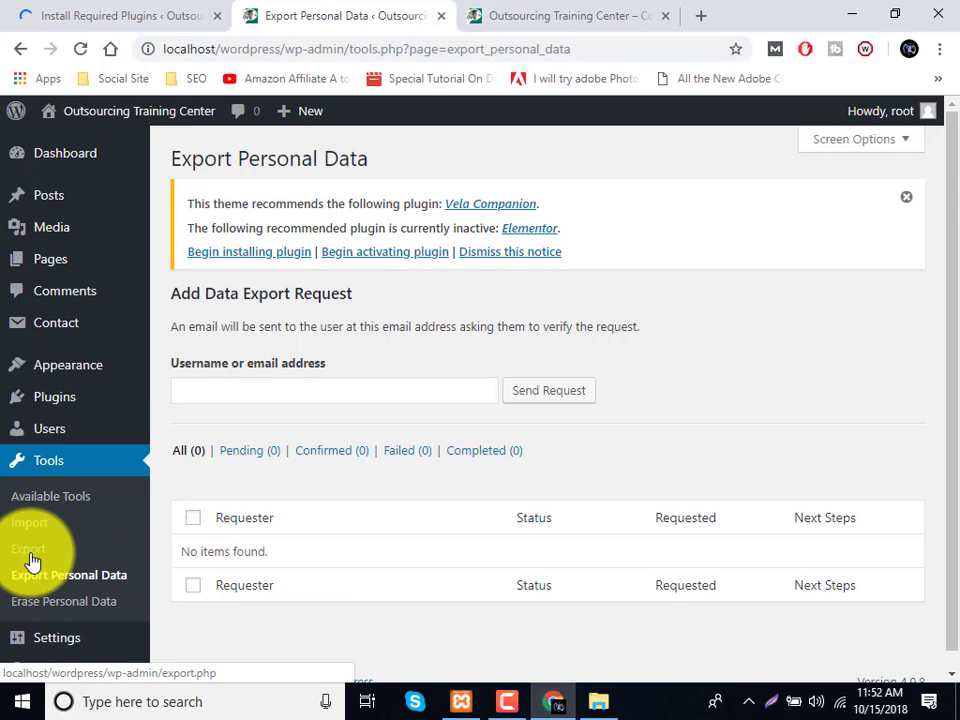
{"action": "left_click", "coordinate": [44, 554]}
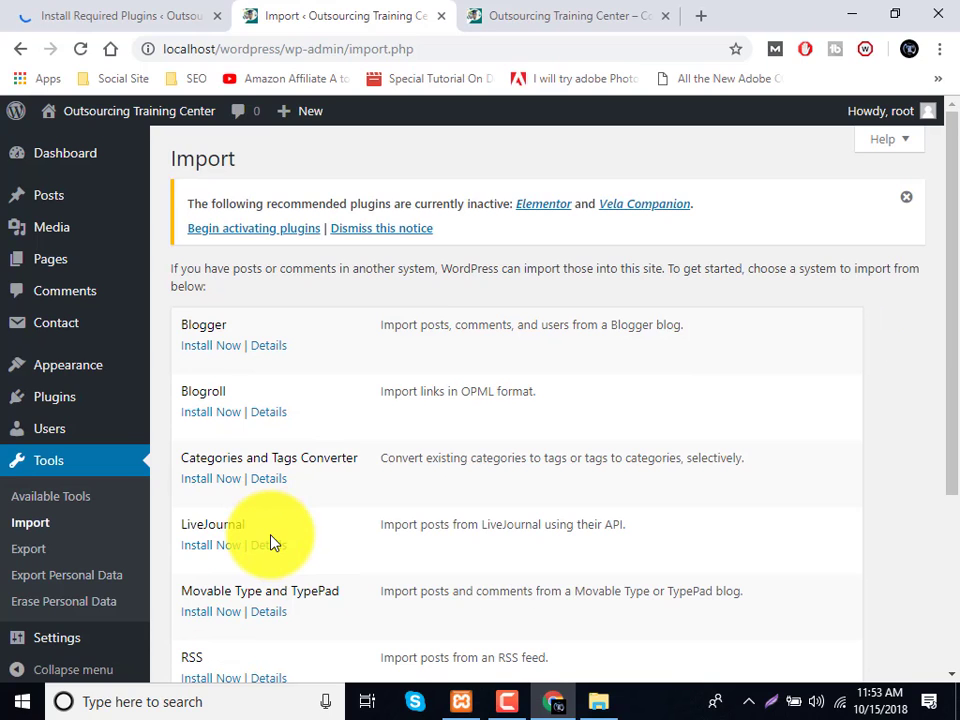
Open the General Settings page and compare its site title with the title in the live site's header.
{"action": "mouse_move", "coordinate": [122, 652]}
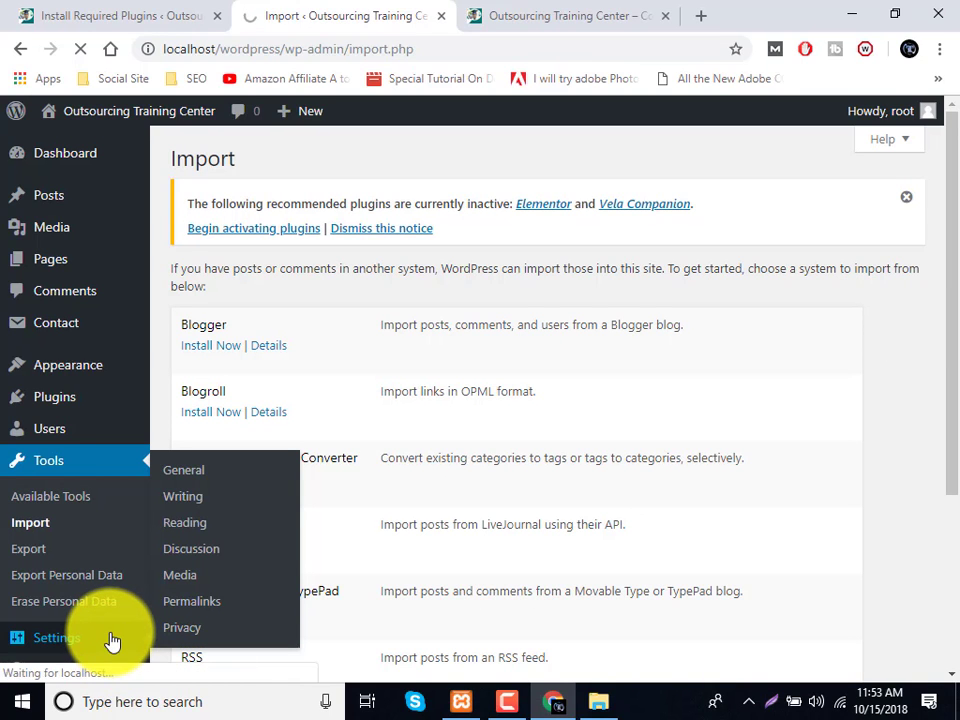
{"action": "scroll", "coordinate": [145, 595], "scroll_direction": "down", "scroll_amount": 3}
{"action": "left_click", "coordinate": [183, 626]}
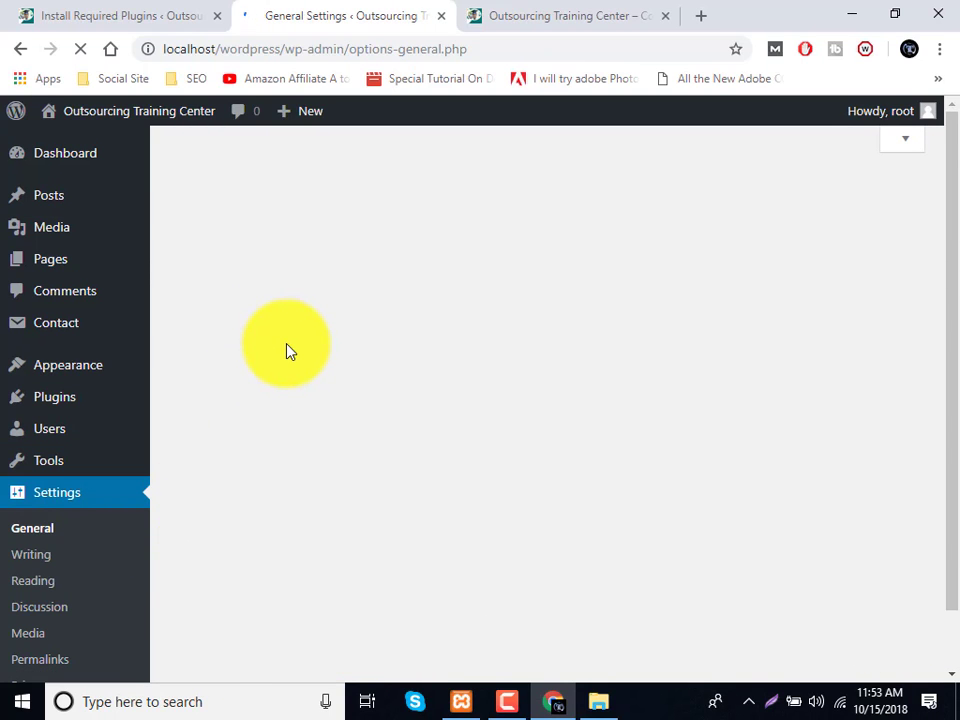
{"action": "left_click_drag", "start_coordinate": [401, 286], "coordinate": [603, 293]}
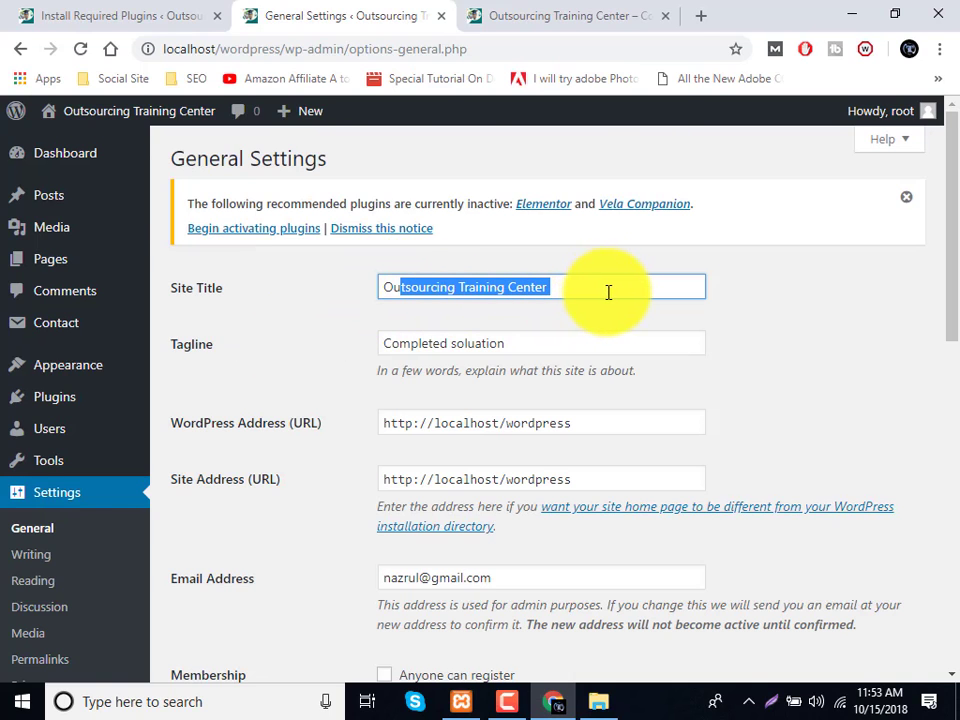
{"action": "left_click", "coordinate": [574, 13]}
{"action": "scroll", "coordinate": [185, 220], "scroll_direction": "up", "scroll_amount": 5}
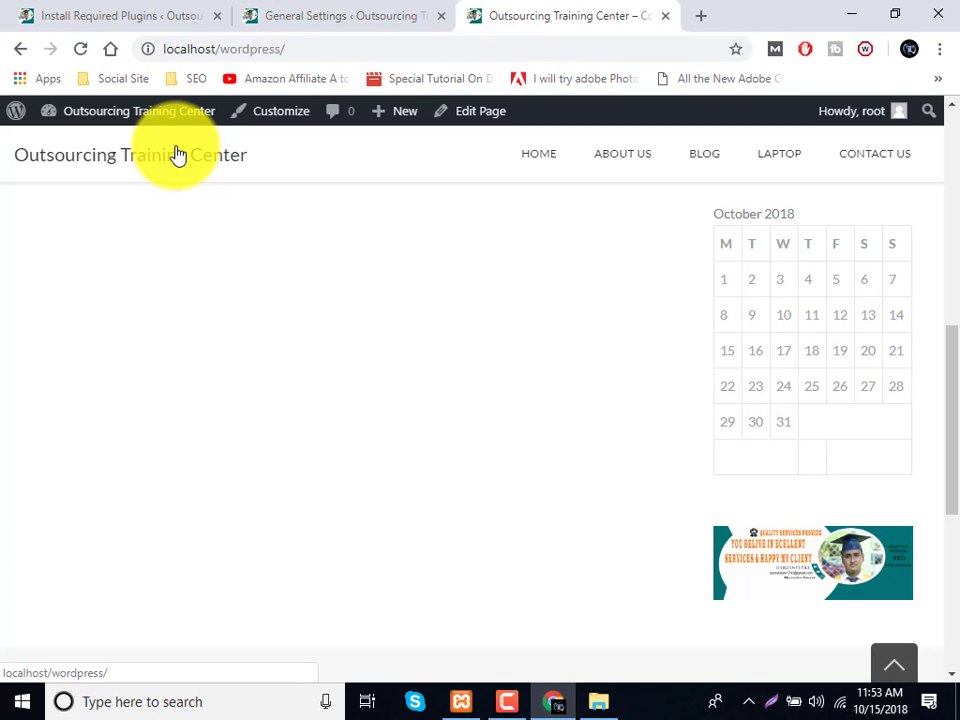
{"action": "left_click", "coordinate": [300, 14]}
Review the tagline, WordPress address and site address in the General Settings.
{"action": "left_click", "coordinate": [479, 343]}
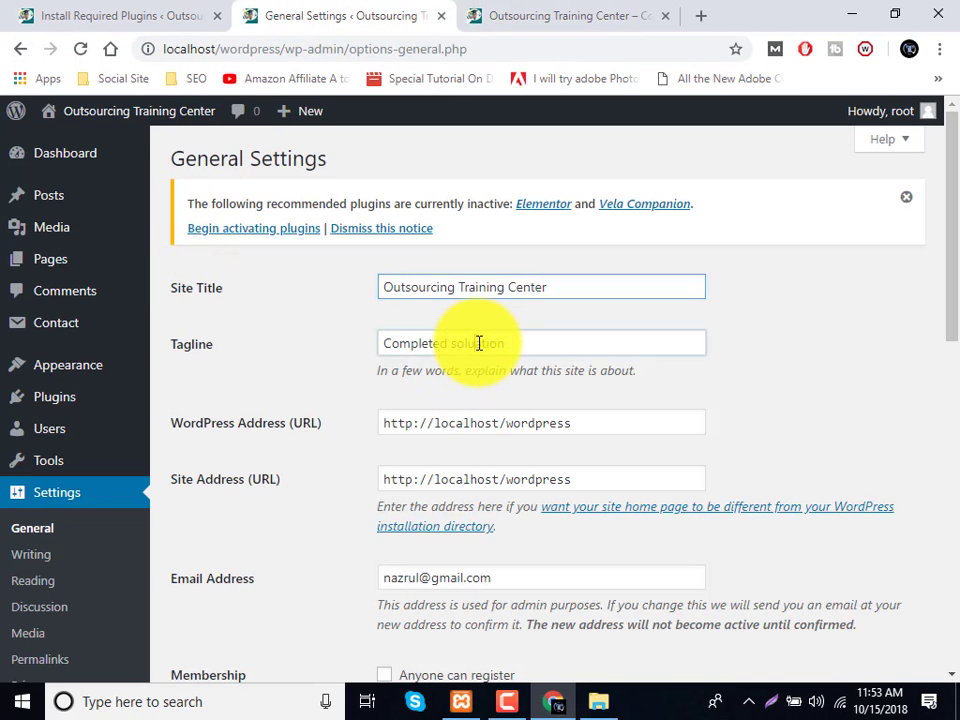
{"action": "triple_click", "coordinate": [479, 343]}
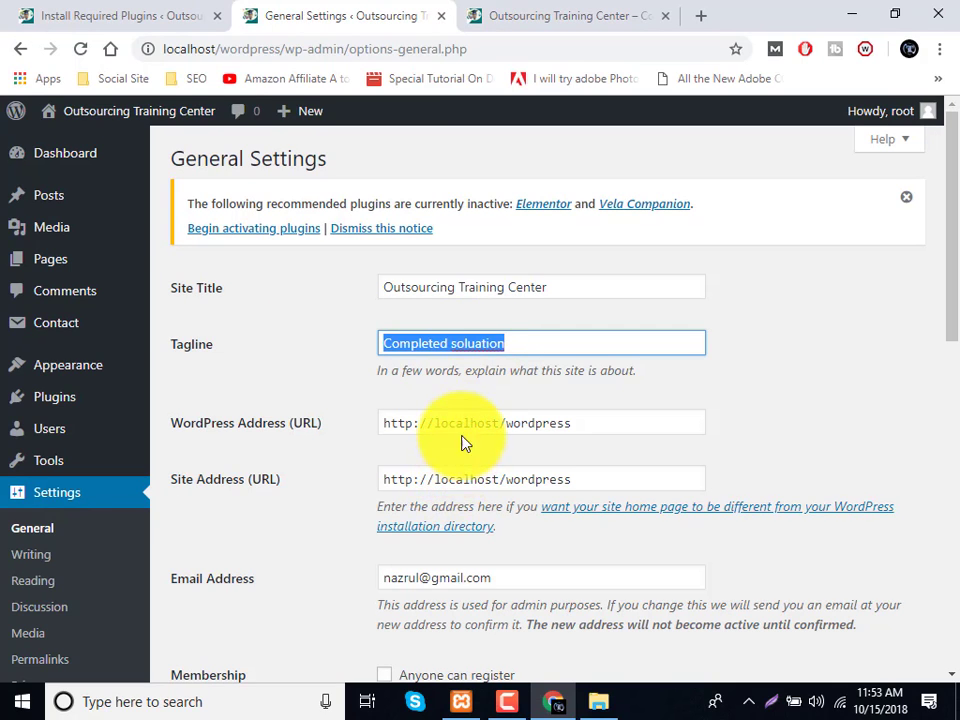
{"action": "left_click_drag", "start_coordinate": [463, 425], "coordinate": [660, 452]}
{"action": "left_click_drag", "start_coordinate": [470, 481], "coordinate": [610, 477]}
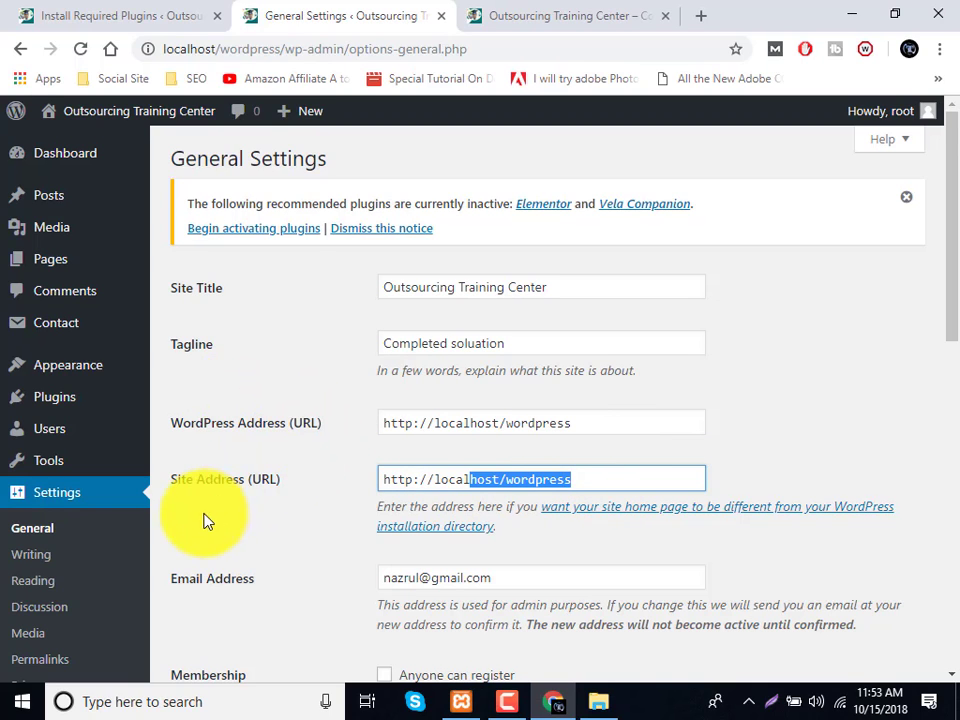
Allow anyone to register on the site and keep Subscriber as the default role for new users.
{"action": "scroll", "coordinate": [267, 518], "scroll_direction": "down", "scroll_amount": 1}
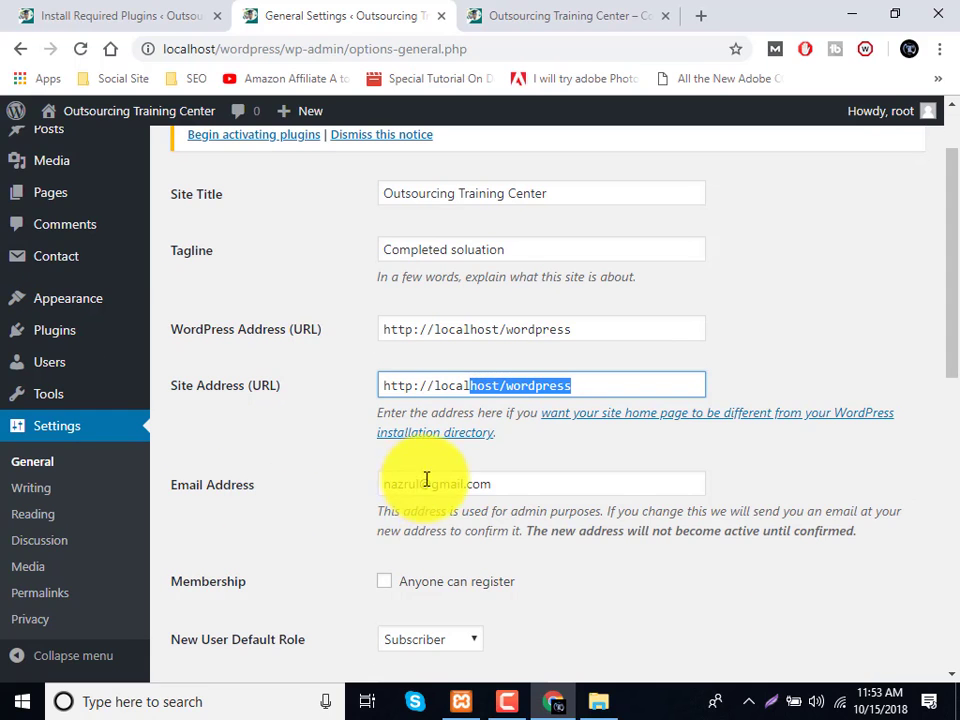
{"action": "scroll", "coordinate": [450, 595], "scroll_direction": "down", "scroll_amount": 1}
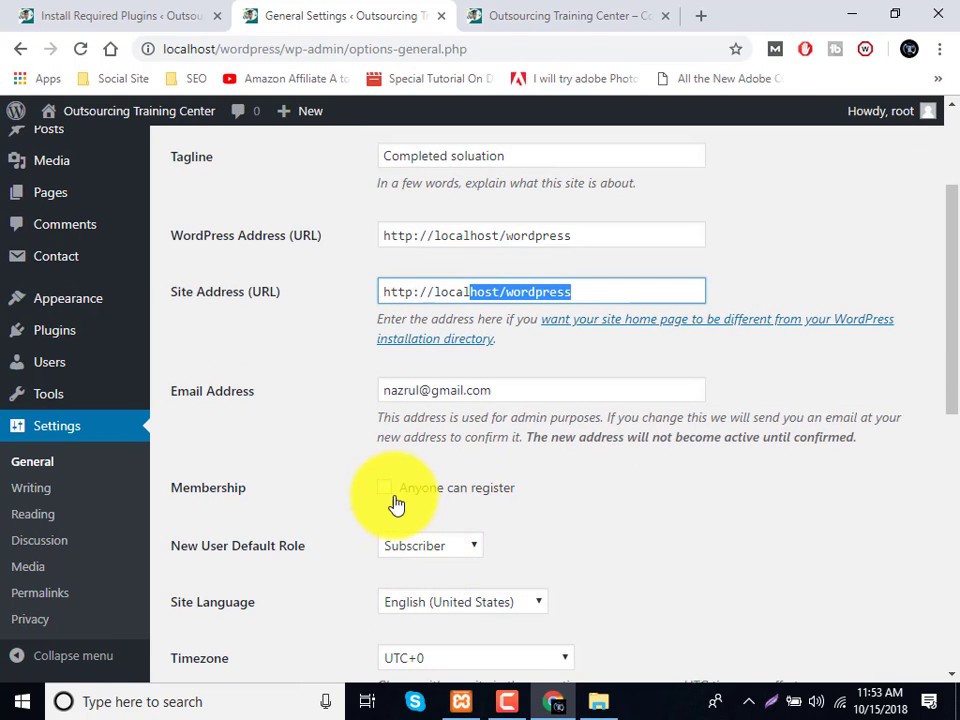
{"action": "left_click", "coordinate": [386, 490]}
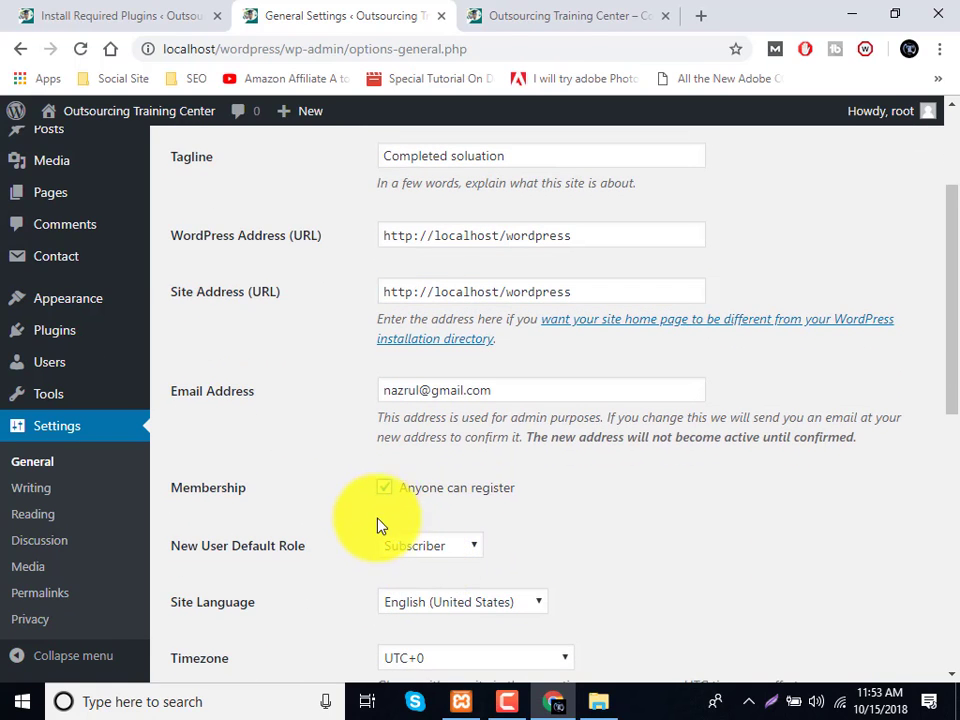
{"action": "scroll", "coordinate": [379, 520], "scroll_direction": "down", "scroll_amount": 1}
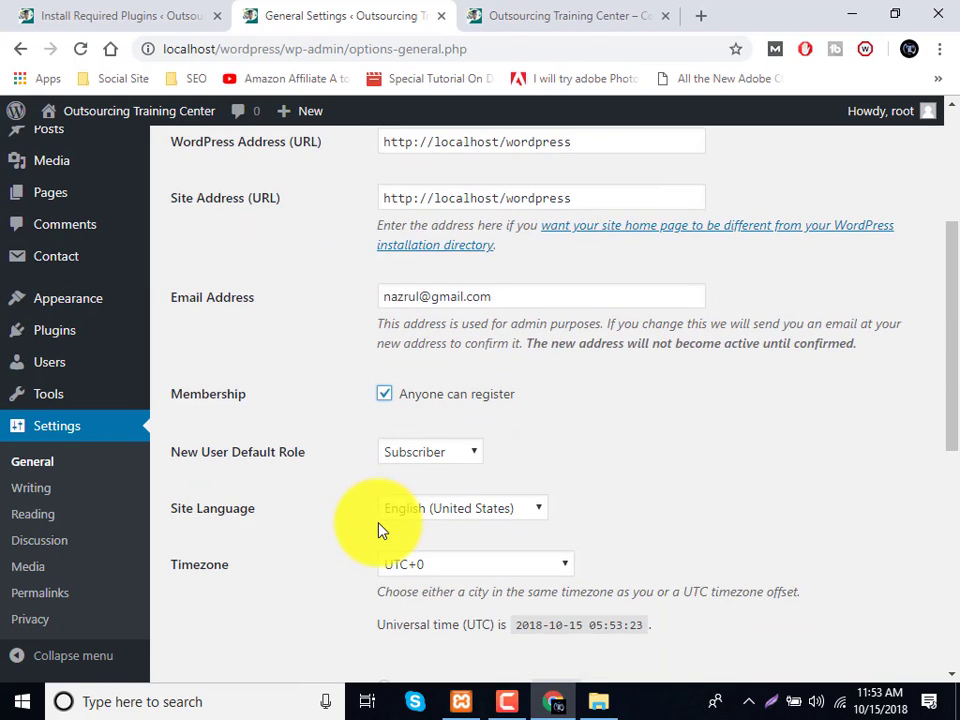
{"action": "left_click", "coordinate": [430, 455]}
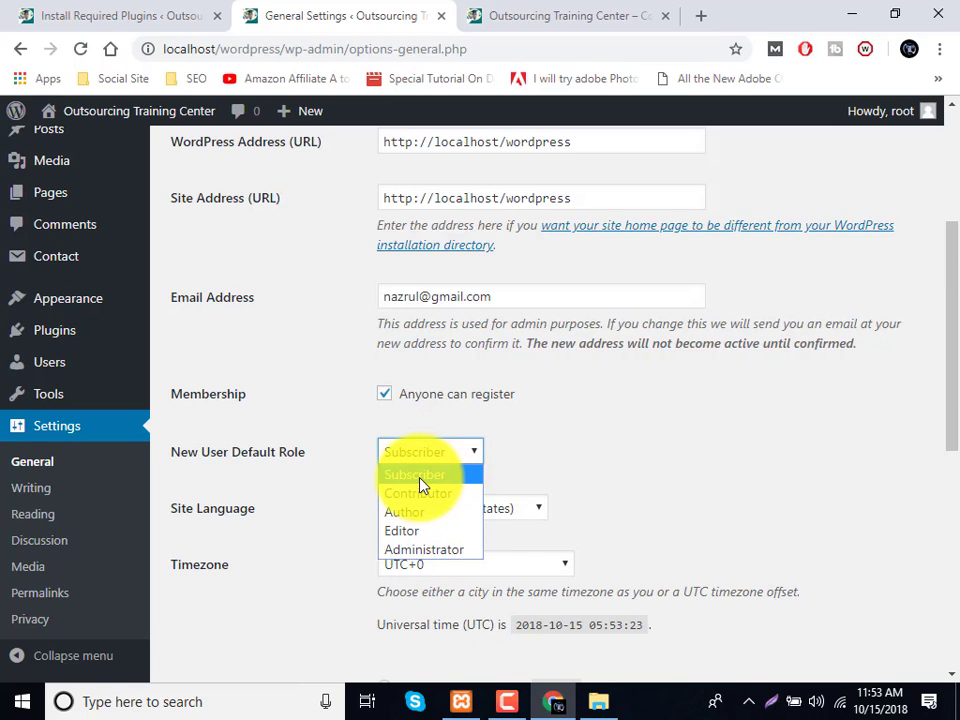
{"action": "left_click", "coordinate": [420, 478]}
Set the site timezone to UTC+6:30 and save the General Settings.
{"action": "scroll", "coordinate": [390, 525], "scroll_direction": "down", "scroll_amount": 4}
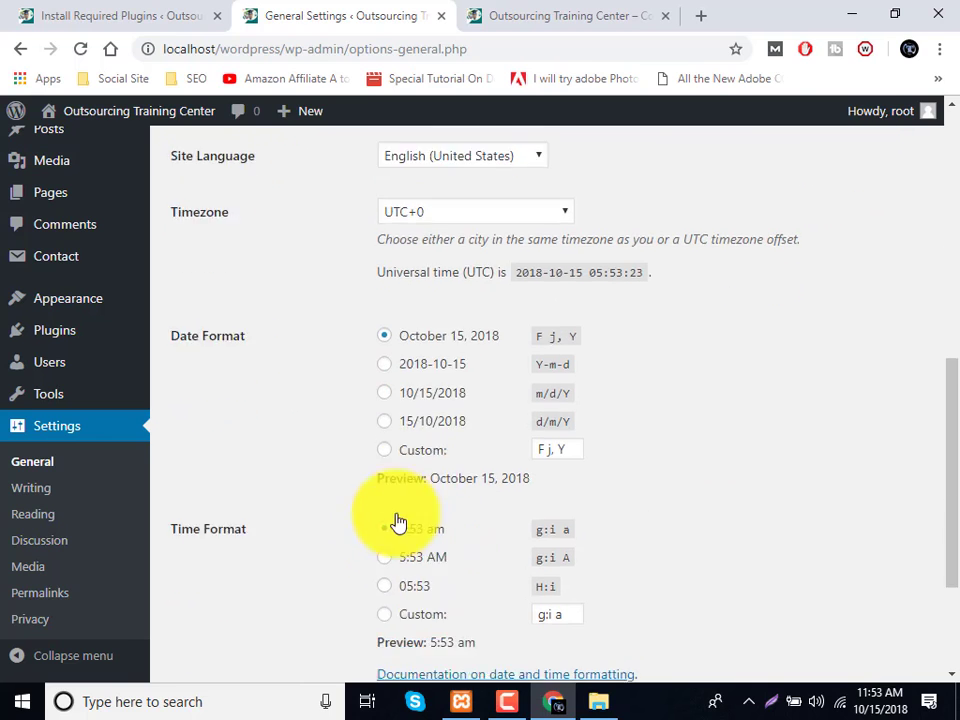
{"action": "left_click", "coordinate": [440, 189]}
{"action": "scroll", "coordinate": [392, 538], "scroll_direction": "down", "scroll_amount": 6}
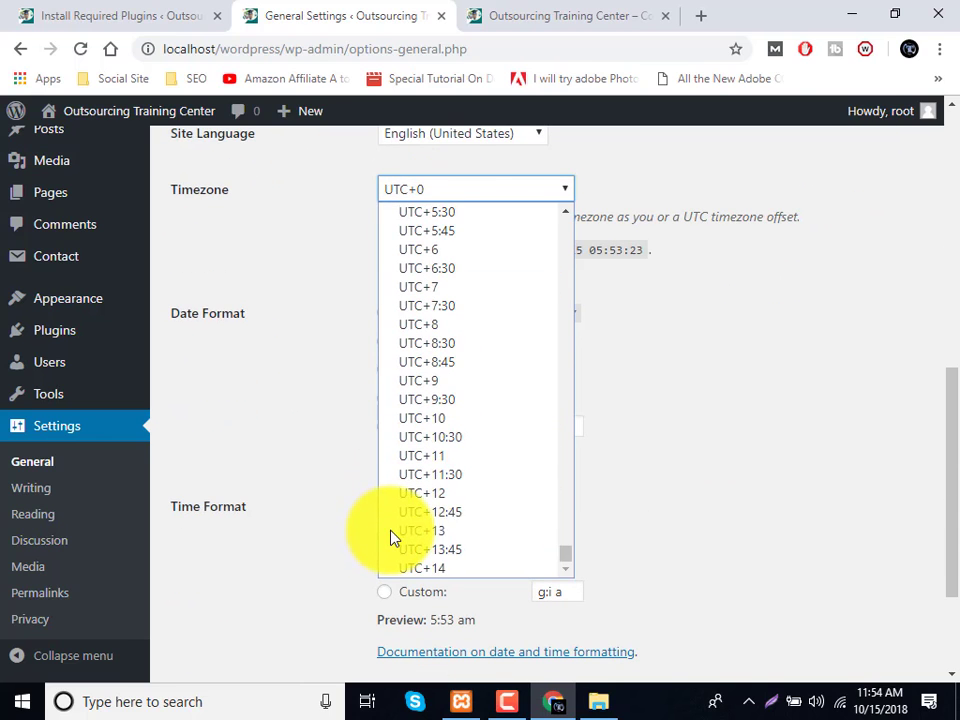
{"action": "scroll", "coordinate": [405, 505], "scroll_direction": "up", "scroll_amount": 4}
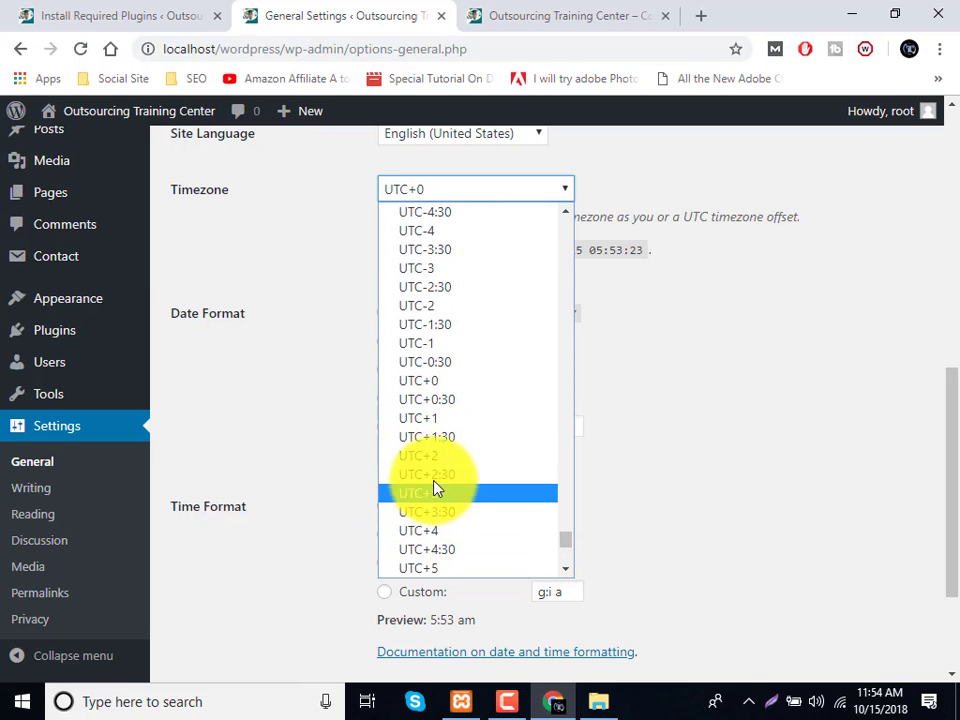
{"action": "scroll", "coordinate": [443, 418], "scroll_direction": "down", "scroll_amount": 2}
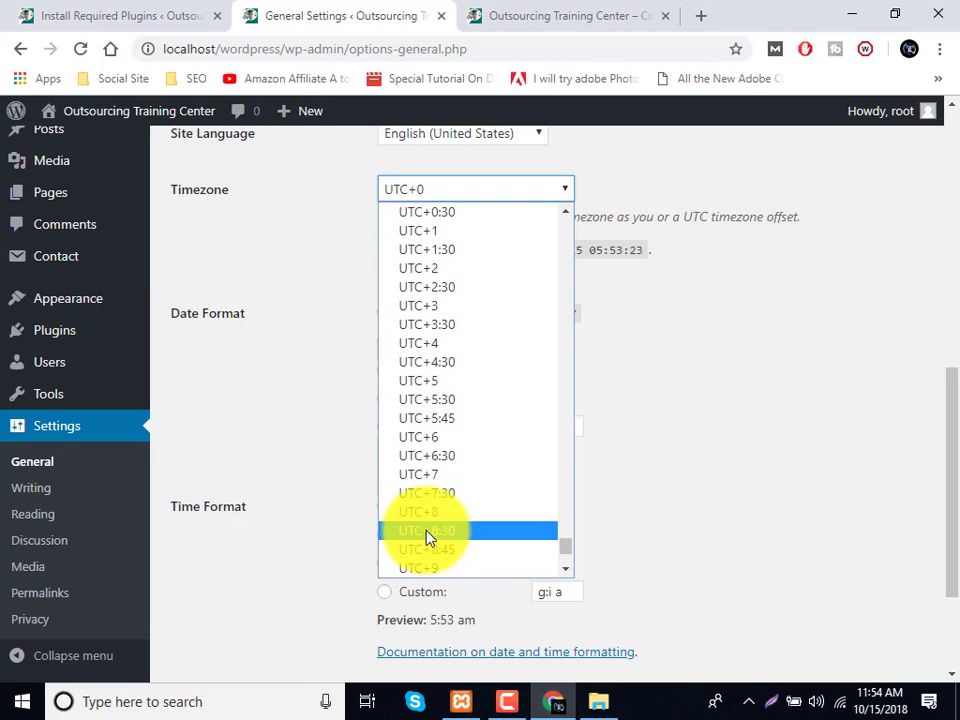
{"action": "left_click", "coordinate": [440, 452]}
{"action": "scroll", "coordinate": [343, 514], "scroll_direction": "down", "scroll_amount": 3}
{"action": "left_click", "coordinate": [222, 586]}
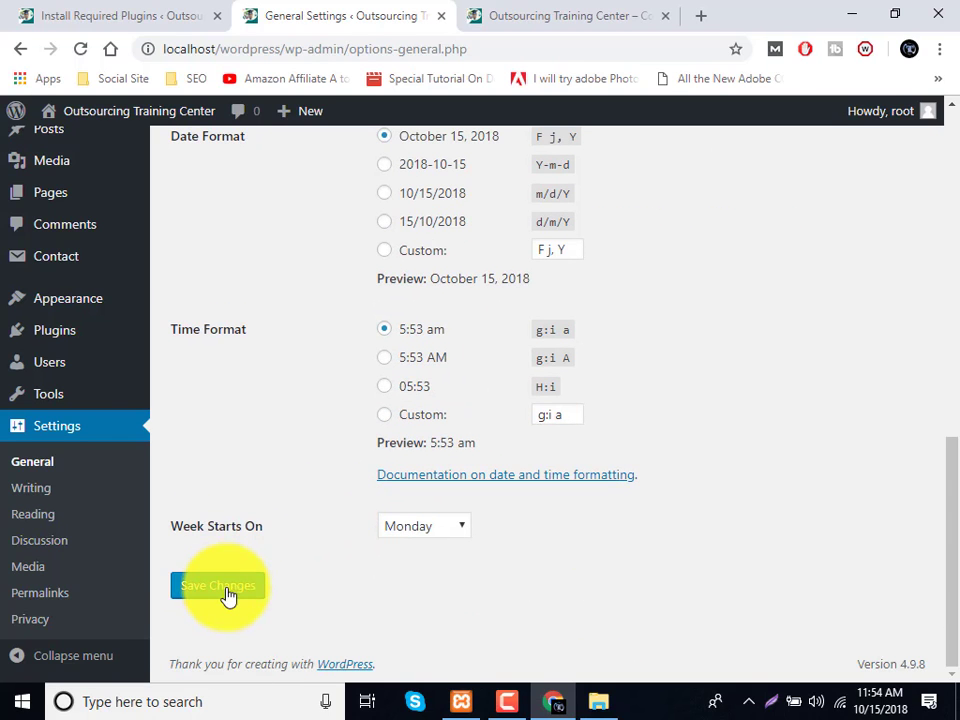
Open the Writing Settings page and look through the default post, post-via-email and update services options.
{"action": "left_click", "coordinate": [15, 502]}
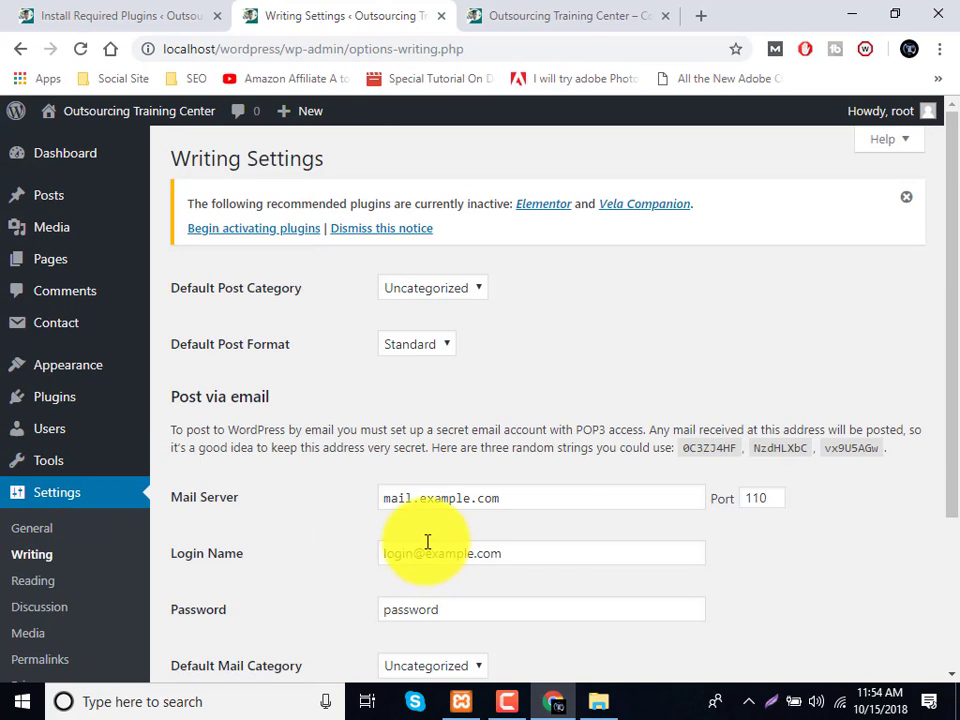
{"action": "scroll", "coordinate": [428, 542], "scroll_direction": "down", "scroll_amount": 1}
{"action": "scroll", "coordinate": [423, 513], "scroll_direction": "down", "scroll_amount": 2}
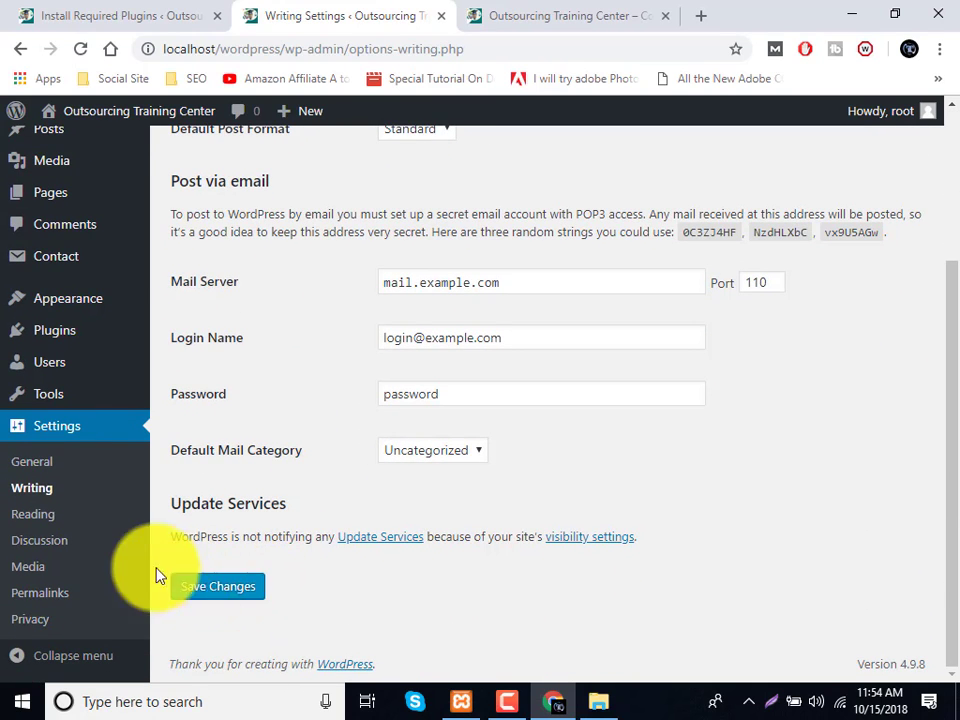
Open the Reading Settings and set the homepage display to a static page with Home as the homepage.
{"action": "left_click", "coordinate": [22, 515]}
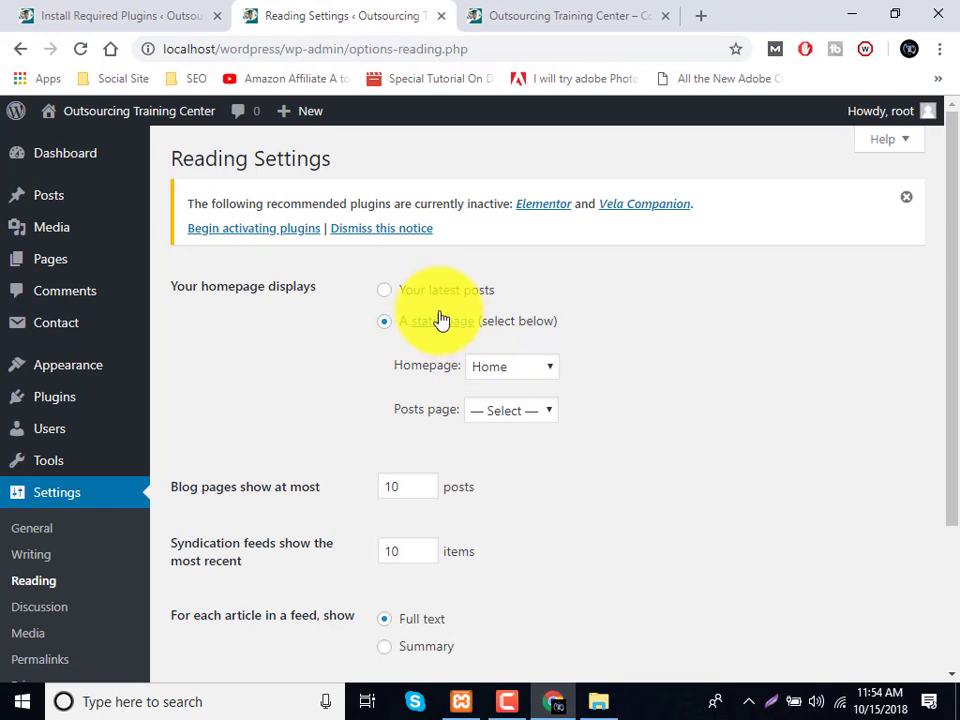
{"action": "left_click", "coordinate": [434, 296]}
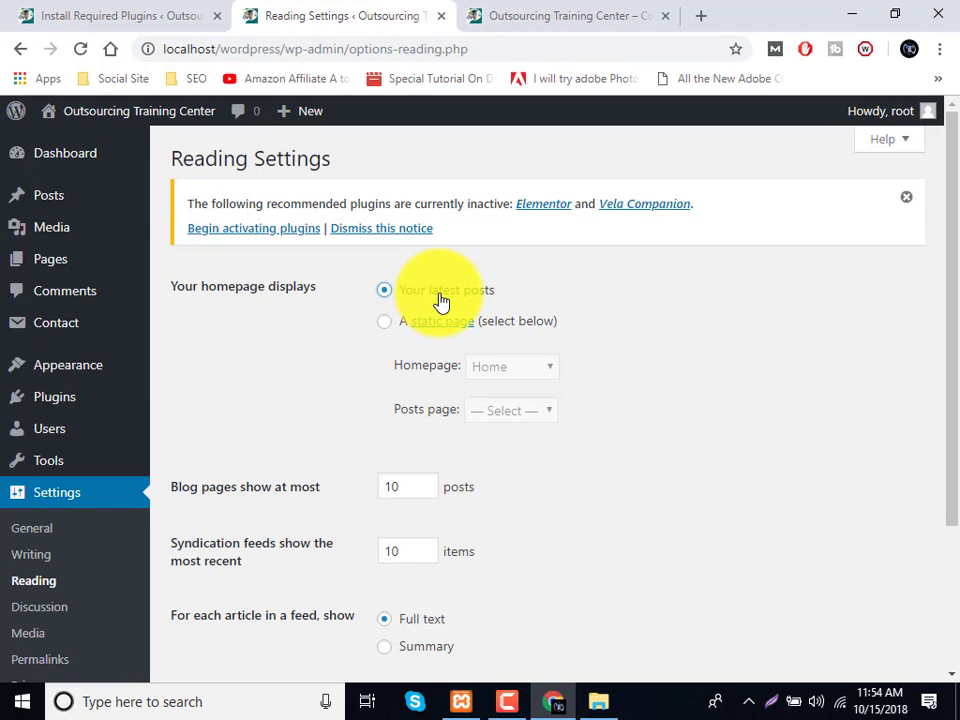
{"action": "left_click", "coordinate": [440, 322]}
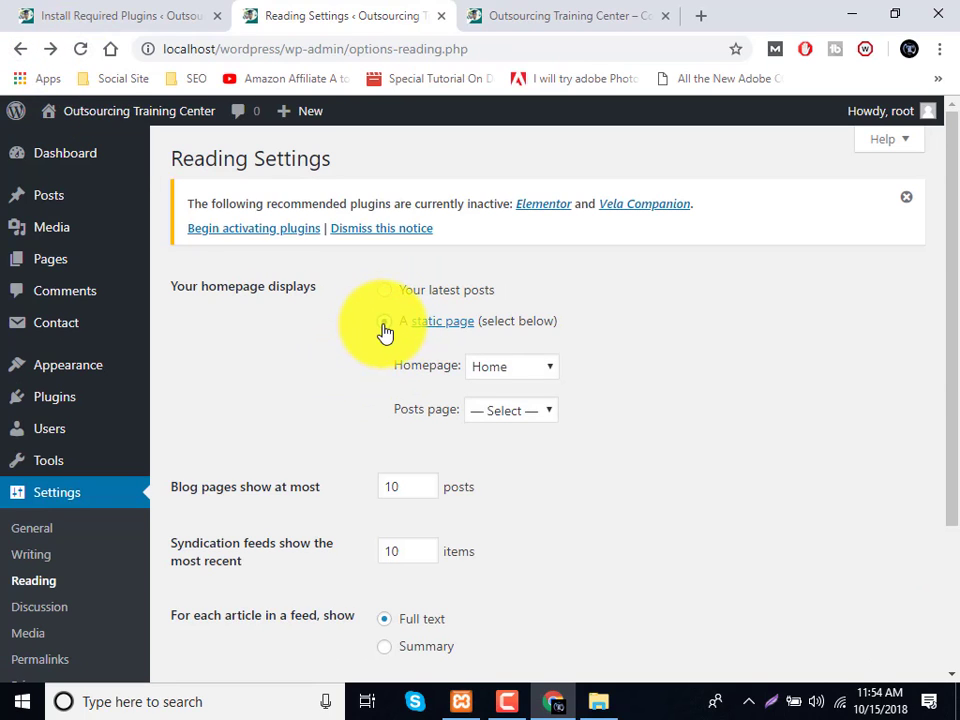
{"action": "left_click", "coordinate": [505, 368]}
{"action": "left_click", "coordinate": [489, 445]}
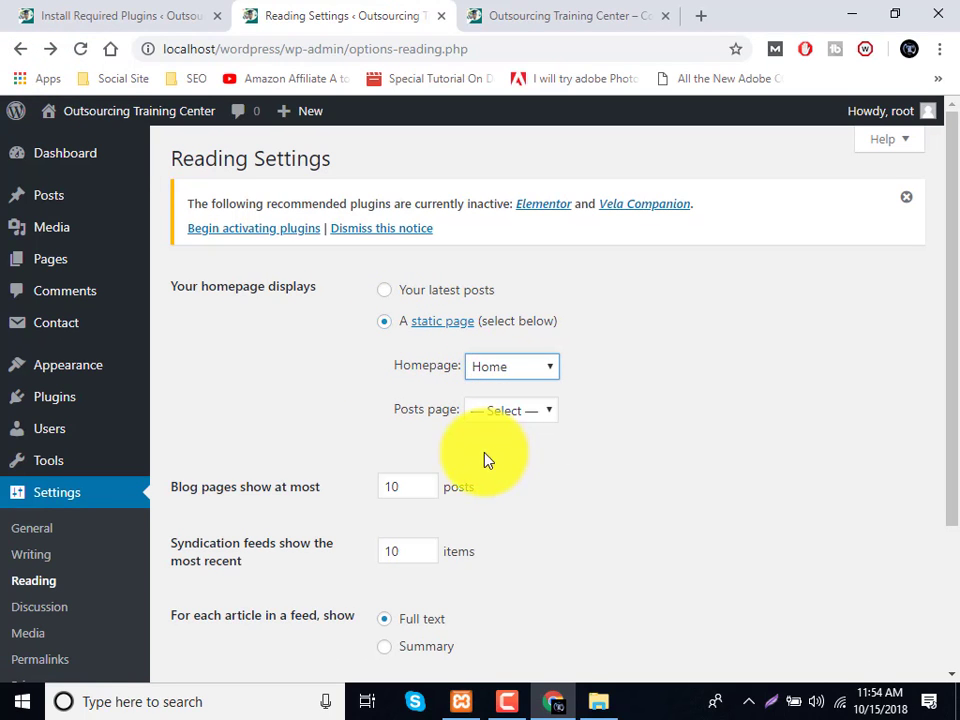
Limit blog pages to 8 posts and syndication feeds to 8 items, and save the Reading Settings.
{"action": "scroll", "coordinate": [380, 450], "scroll_direction": "down", "scroll_amount": 3}
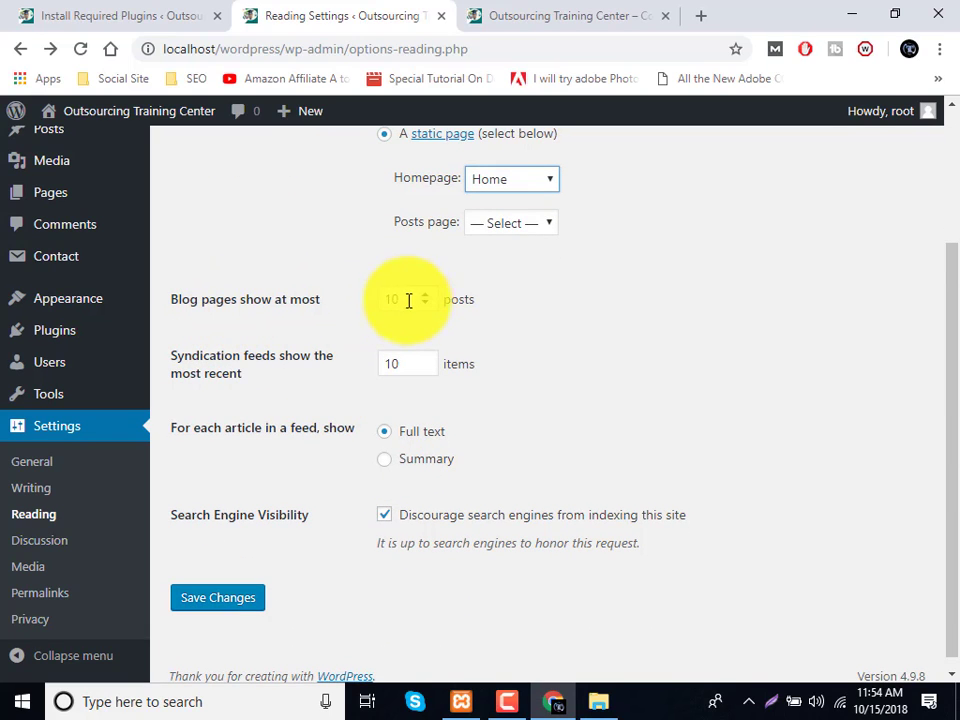
{"action": "left_click_drag", "start_coordinate": [408, 300], "coordinate": [378, 310]}
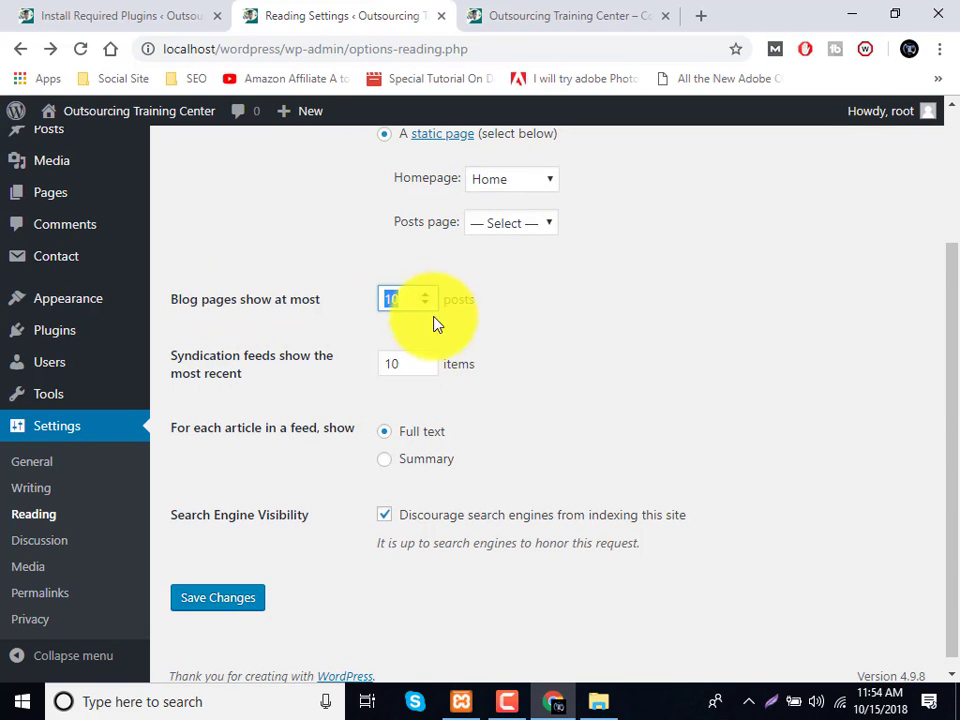
{"action": "type", "text": "8"}
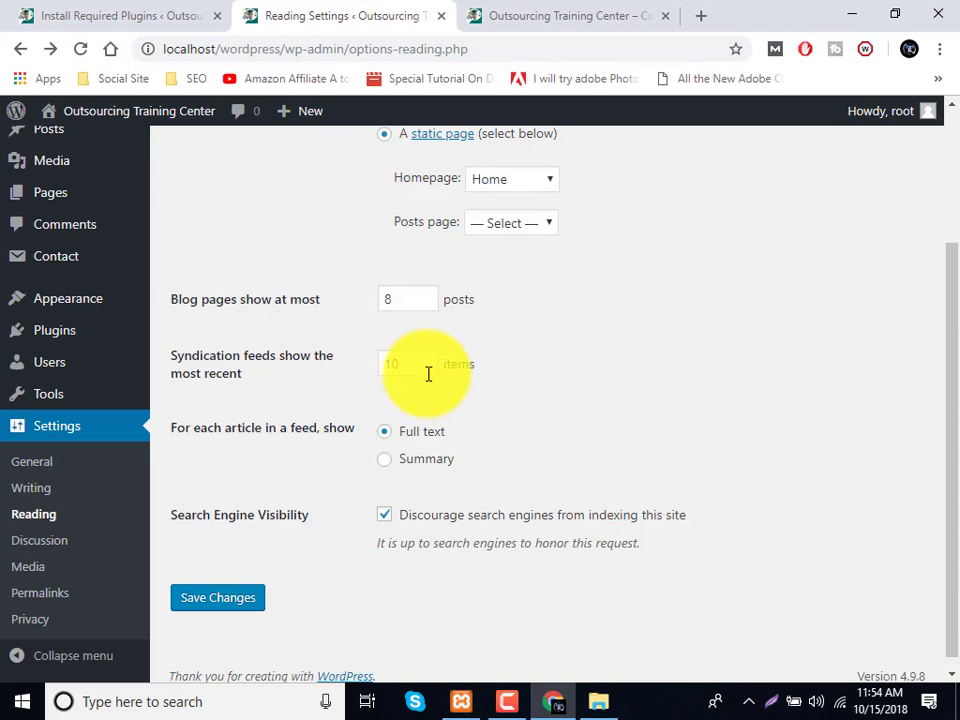
{"action": "double_click", "coordinate": [422, 368]}
{"action": "type", "text": "8"}
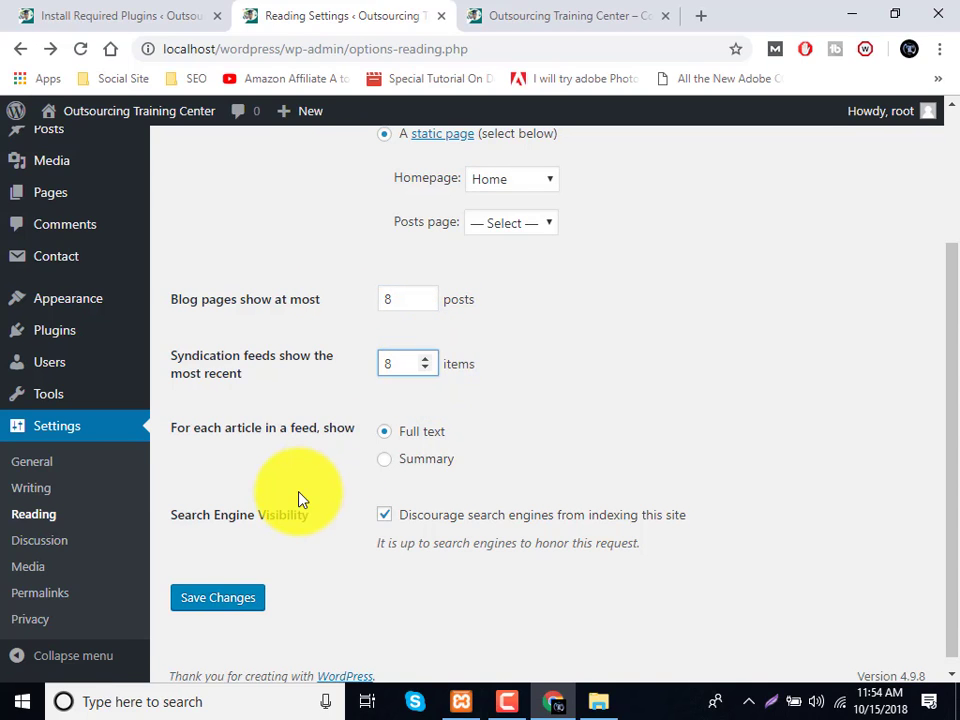
{"action": "scroll", "coordinate": [300, 499], "scroll_direction": "down", "scroll_amount": 1}
{"action": "left_click", "coordinate": [190, 588]}
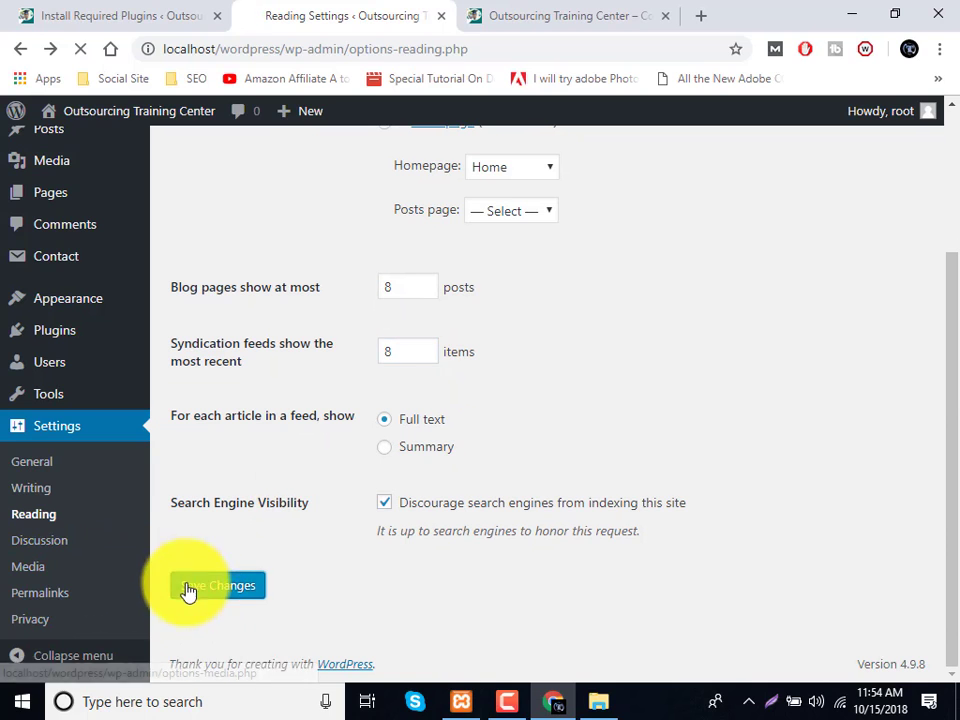
View the Discussion Settings page and revisit the Writing Settings page with its post-via-email options.
{"action": "left_click", "coordinate": [64, 542]}
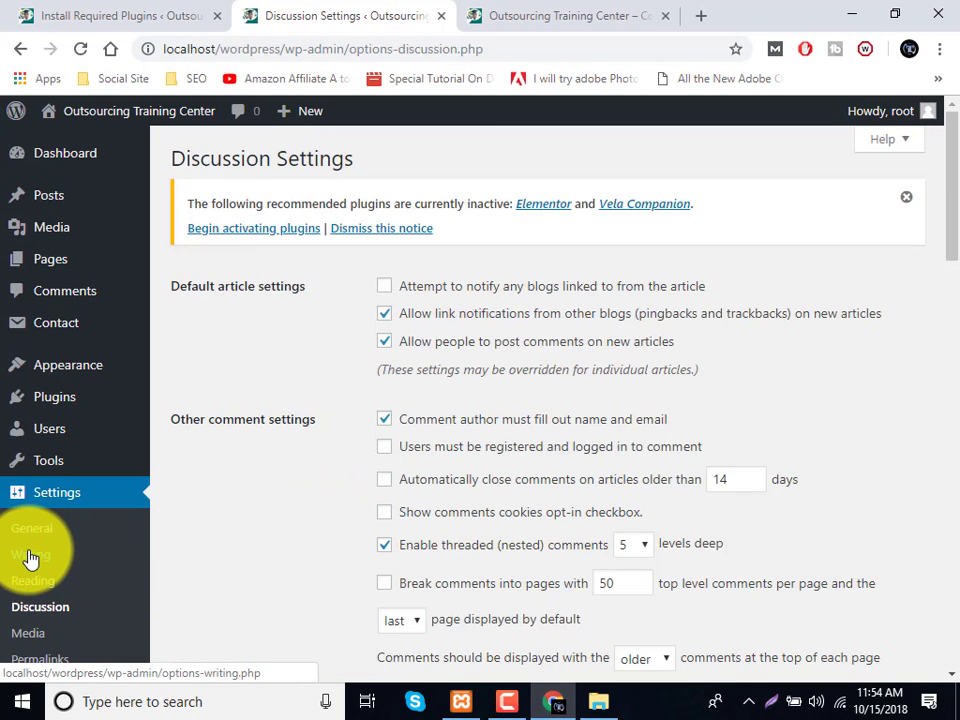
{"action": "left_click", "coordinate": [30, 556]}
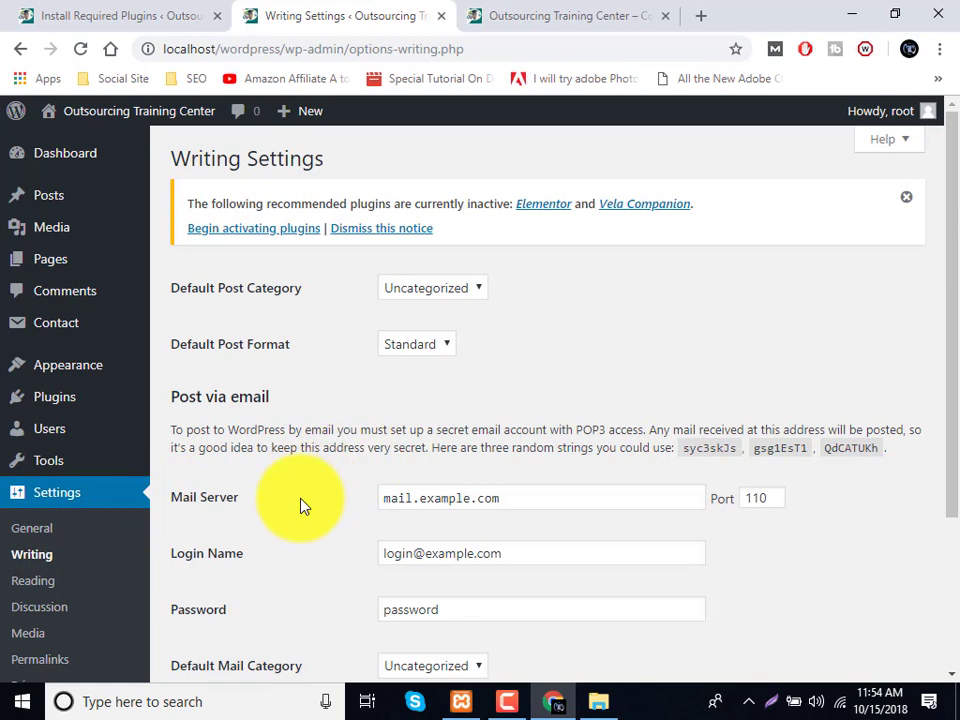
{"action": "scroll", "coordinate": [303, 505], "scroll_direction": "down", "scroll_amount": 2}
{"action": "left_click", "coordinate": [33, 490]}
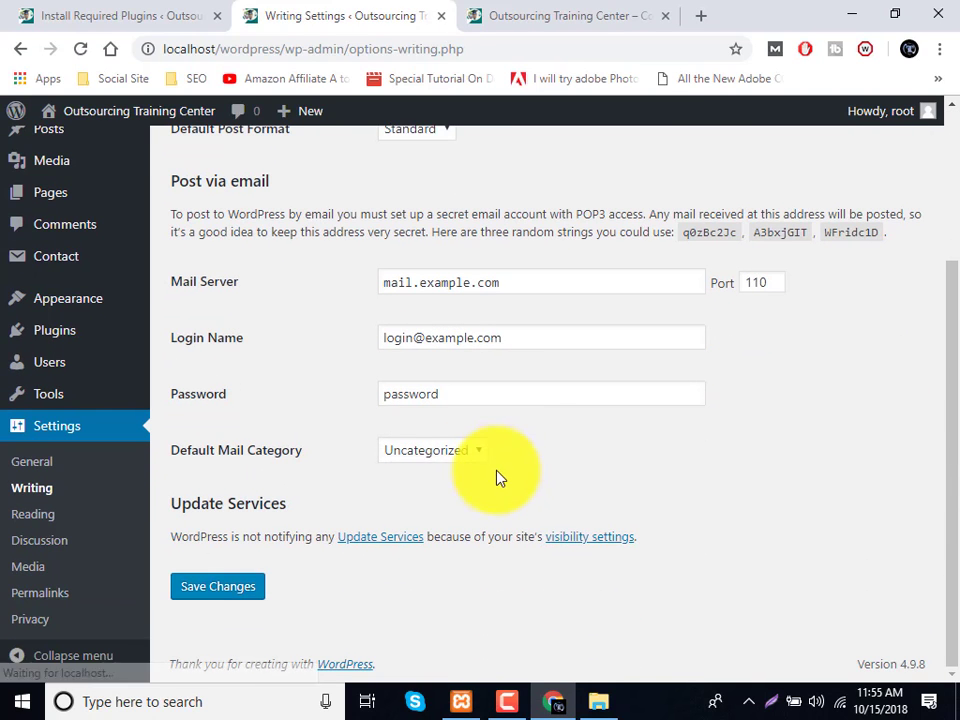
Return to the Reading Settings, keep search engines discouraged from indexing the site, and save the settings.
{"action": "left_click", "coordinate": [28, 515]}
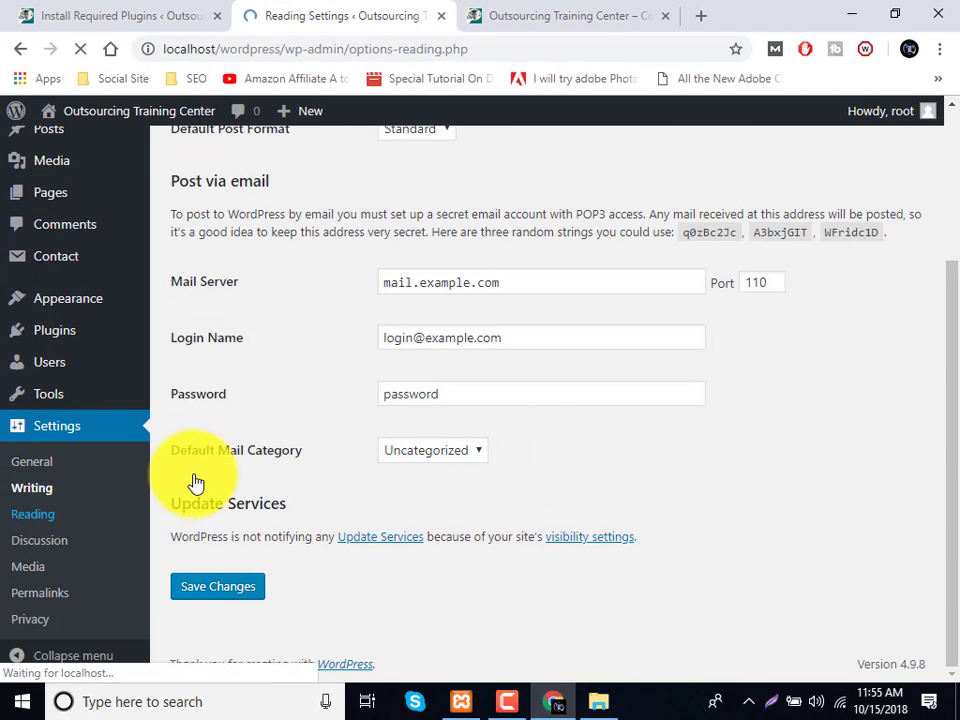
{"action": "scroll", "coordinate": [300, 485], "scroll_direction": "down", "scroll_amount": 2}
{"action": "left_click", "coordinate": [384, 501]}
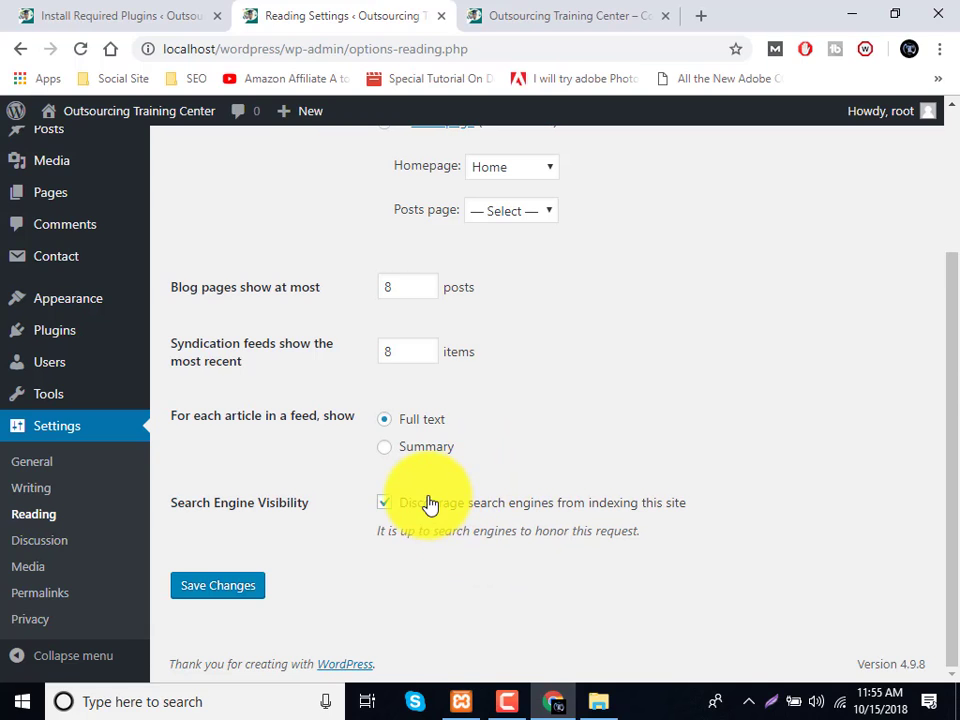
{"action": "left_click", "coordinate": [385, 504]}
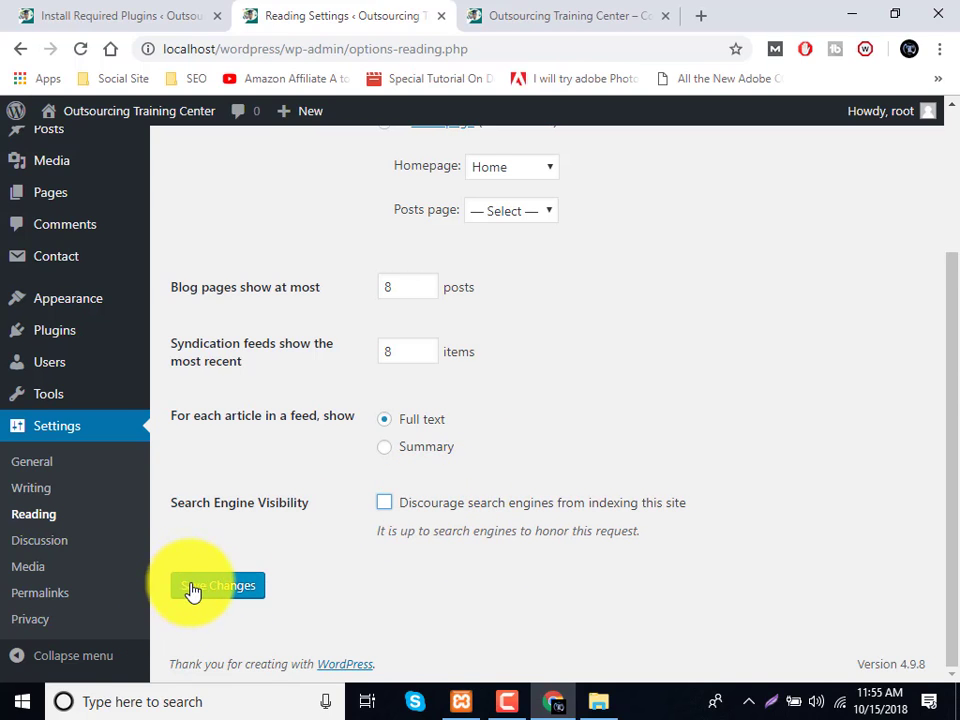
{"action": "left_click", "coordinate": [385, 503]}
{"action": "left_click", "coordinate": [245, 590]}
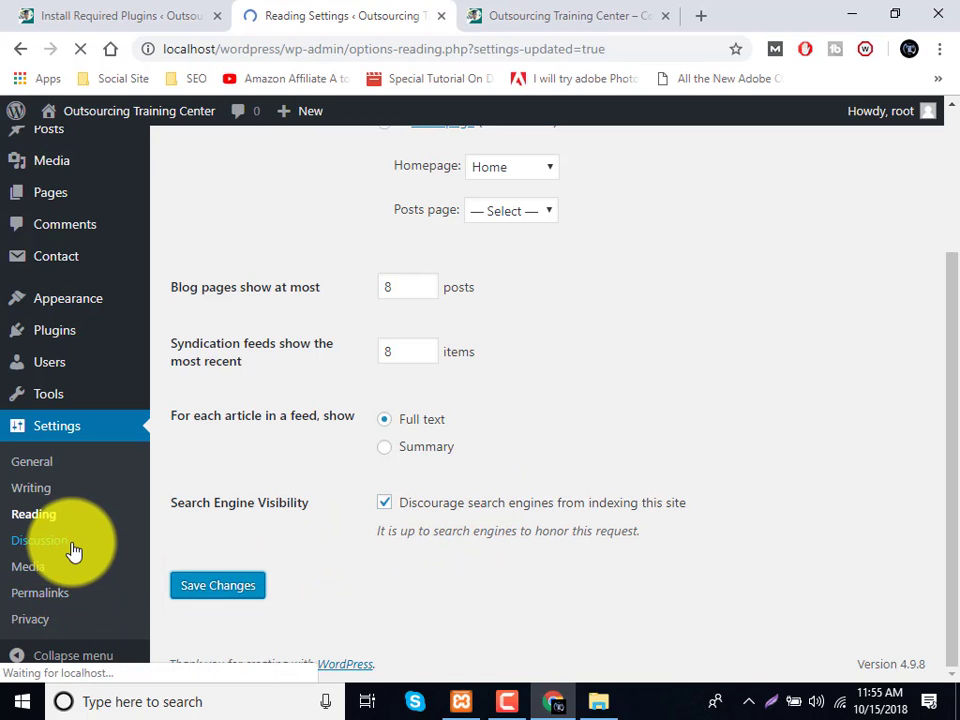
Open the Discussion Settings page and look over the default article and other comment options.
{"action": "scroll", "coordinate": [70, 600], "scroll_direction": "down", "scroll_amount": 2}
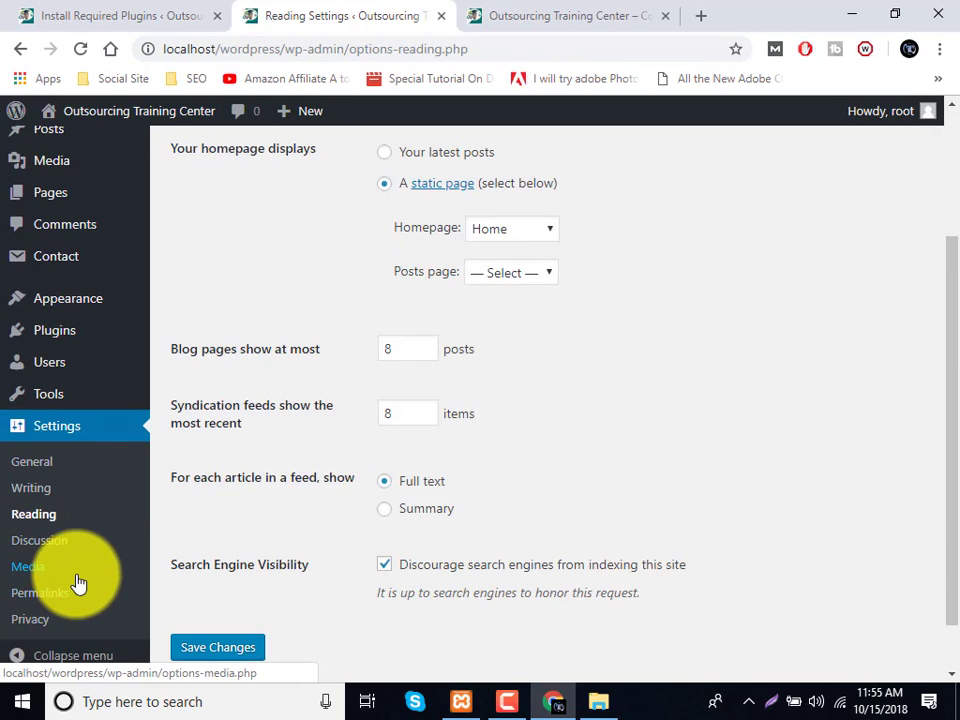
{"action": "left_click", "coordinate": [68, 551]}
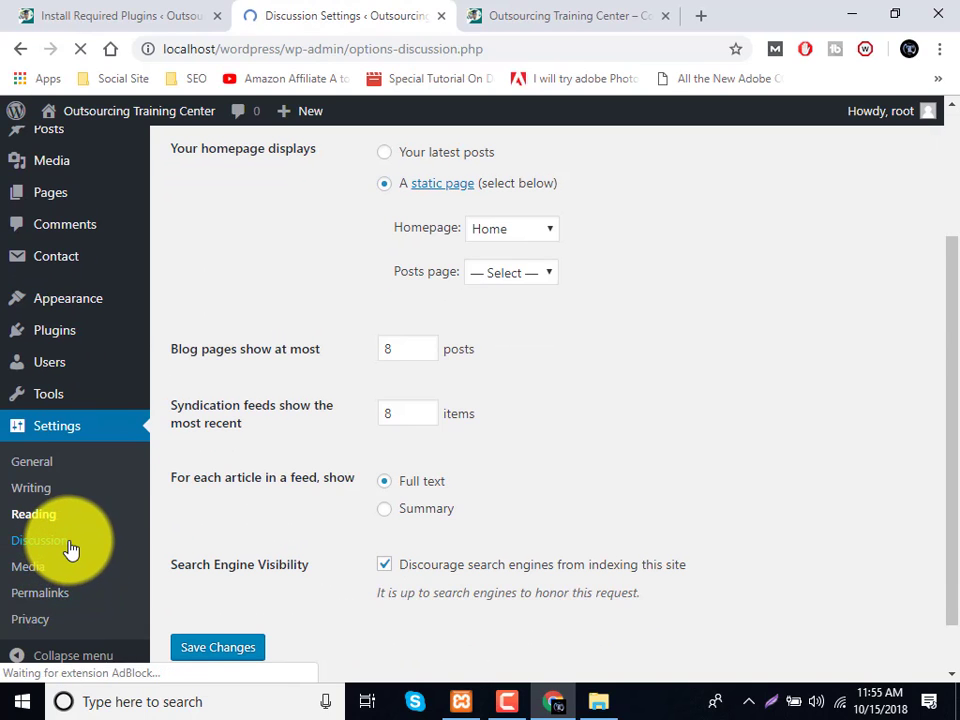
{"action": "scroll", "coordinate": [96, 611], "scroll_direction": "down", "scroll_amount": 1}
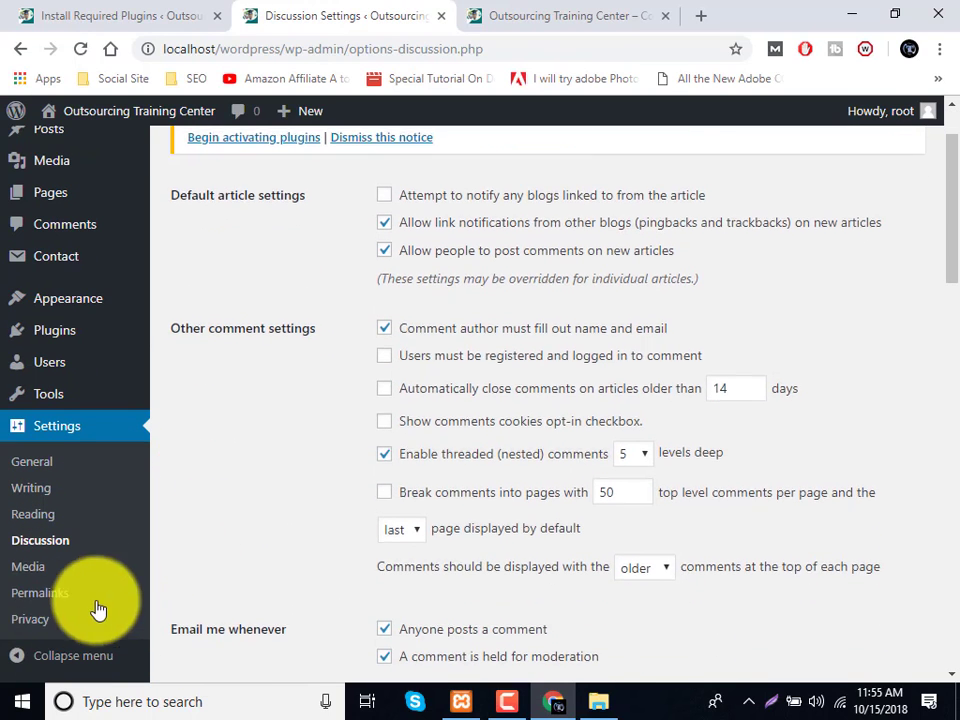
Set the permalink structure to Post name in the Permalink Settings and save the change.
{"action": "left_click", "coordinate": [32, 600]}
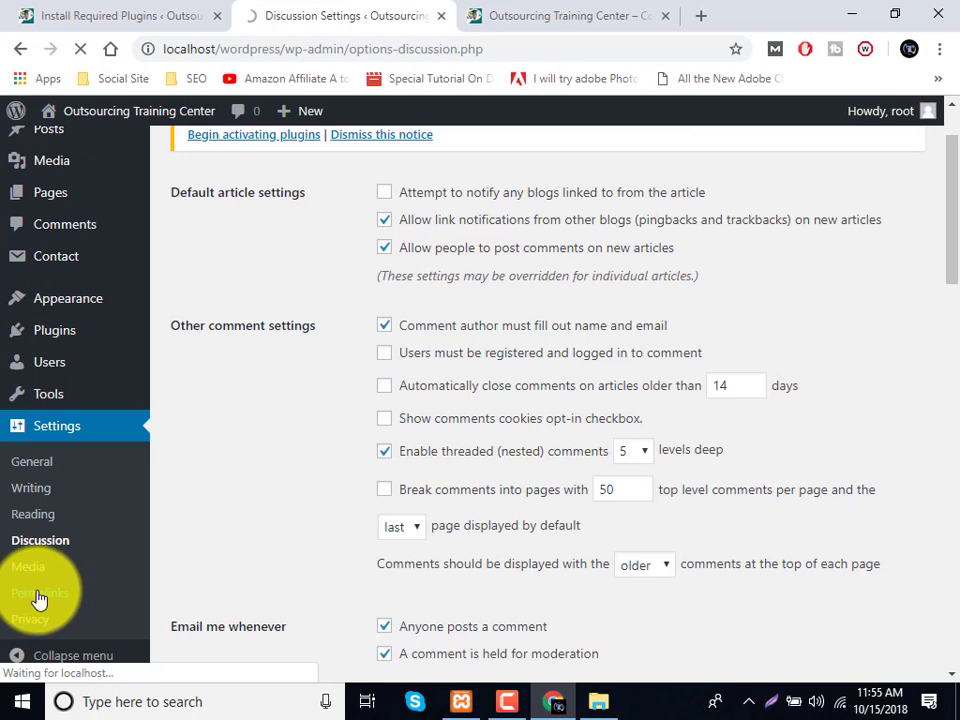
{"action": "scroll", "coordinate": [521, 446], "scroll_direction": "down", "scroll_amount": 1}
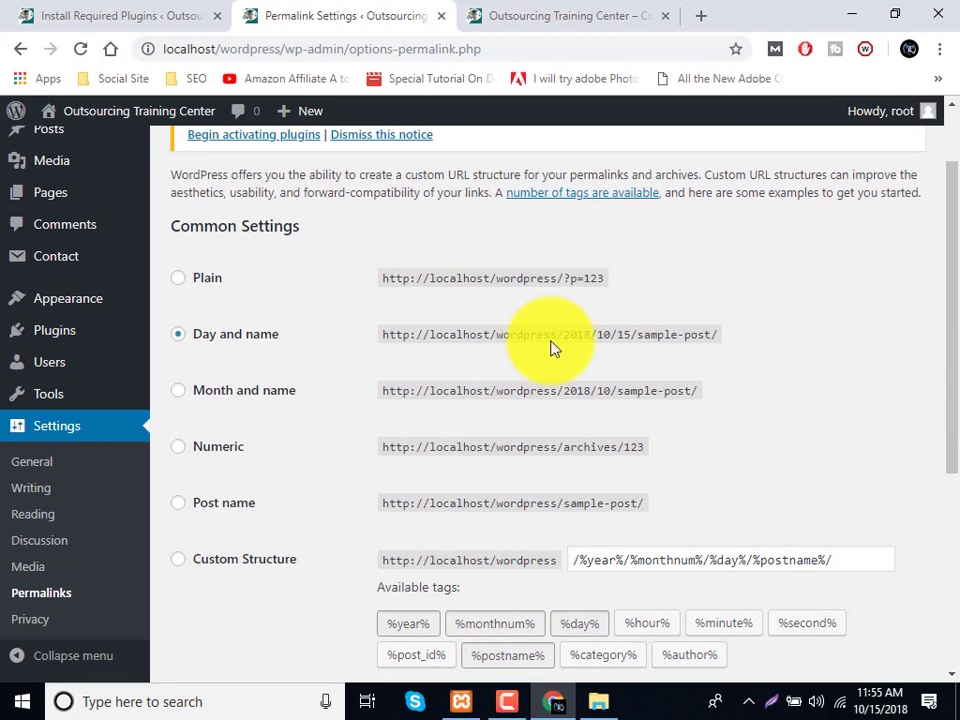
{"action": "left_click_drag", "start_coordinate": [576, 338], "coordinate": [624, 331]}
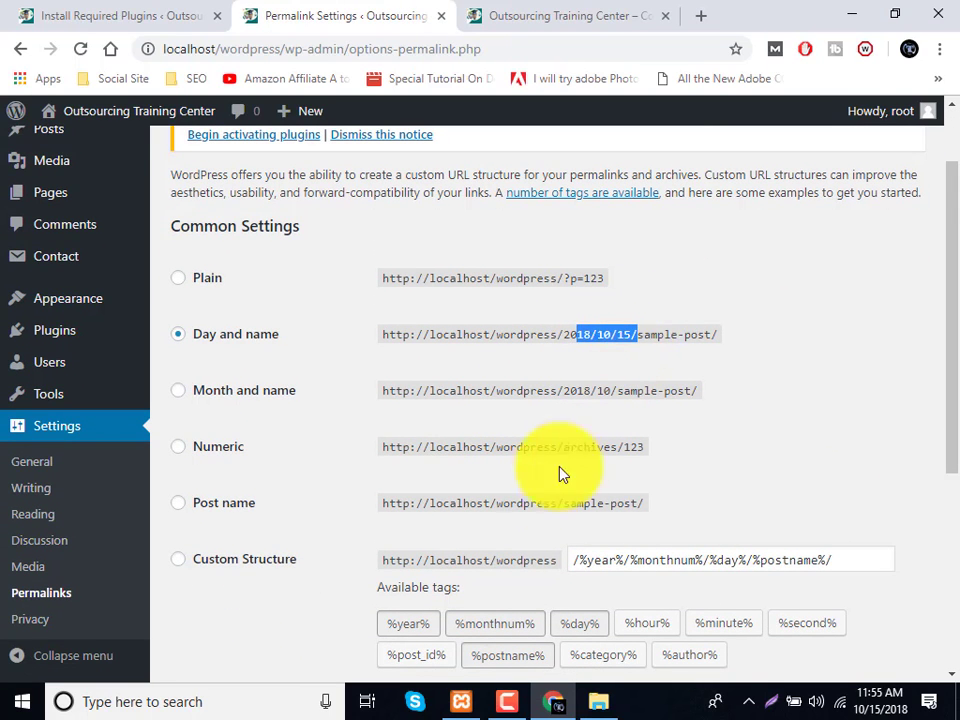
{"action": "left_click", "coordinate": [216, 507]}
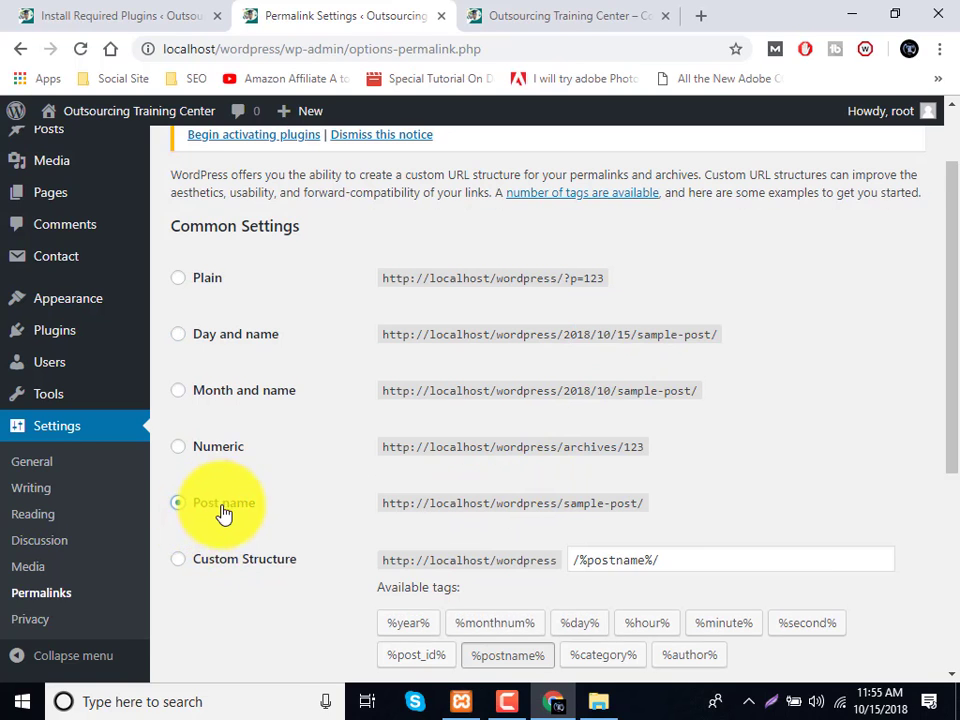
{"action": "scroll", "coordinate": [222, 512], "scroll_direction": "down", "scroll_amount": 3}
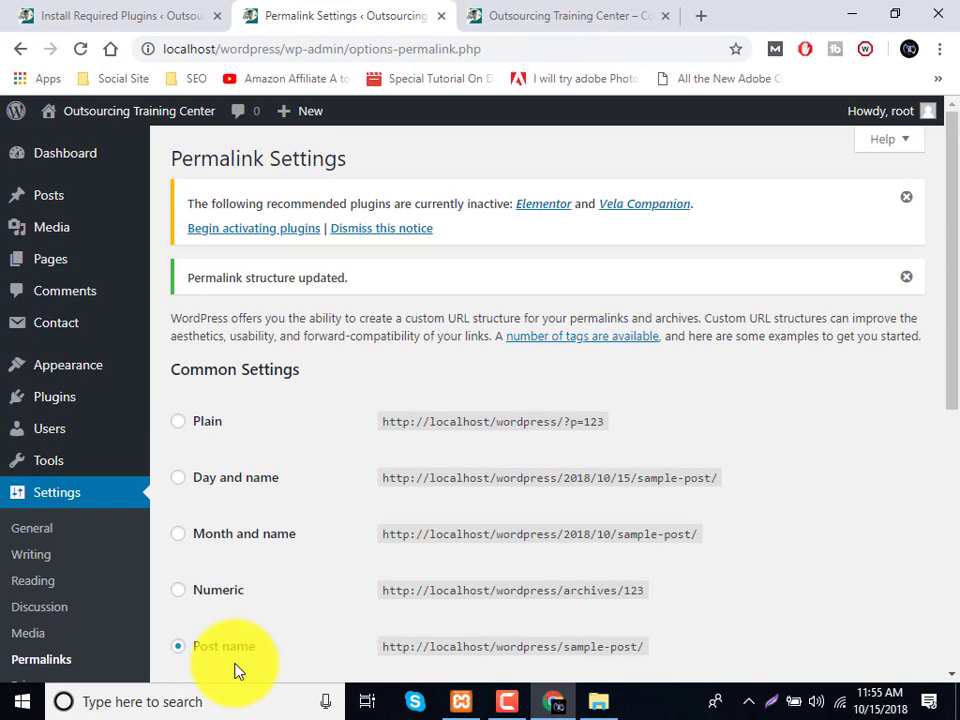
{"action": "scroll", "coordinate": [235, 670], "scroll_direction": "down", "scroll_amount": 4}
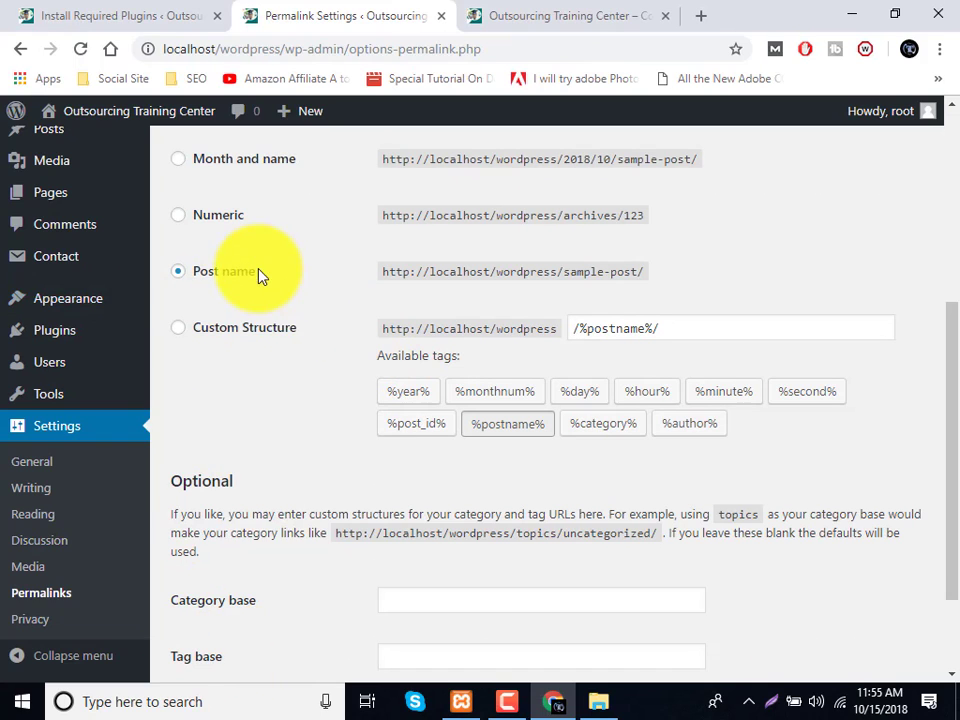
{"action": "scroll", "coordinate": [245, 296], "scroll_direction": "down", "scroll_amount": 2}
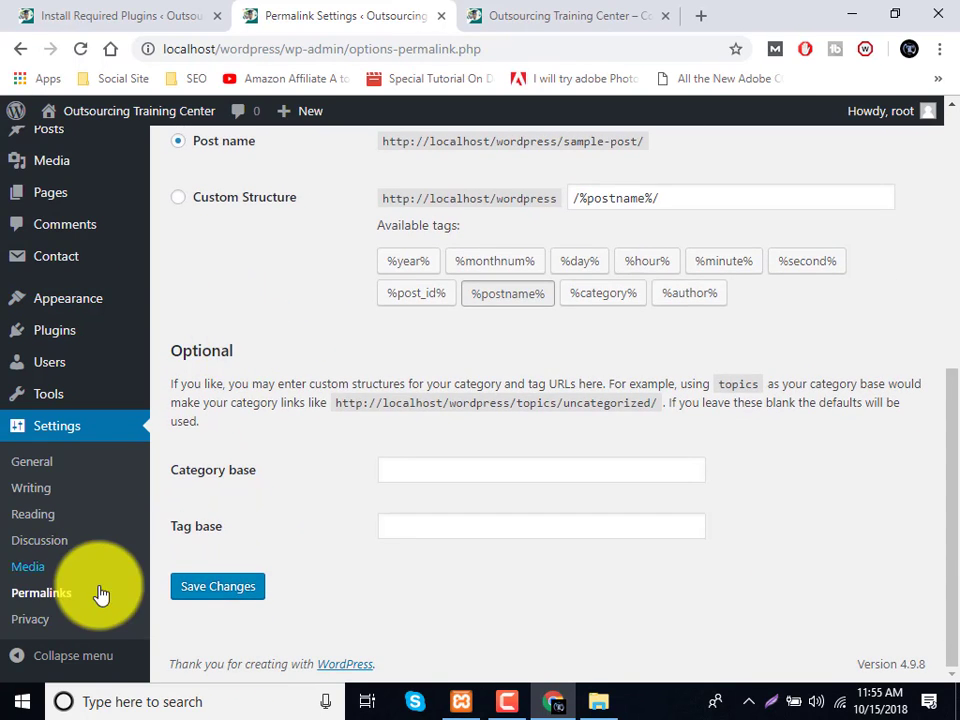
Return from the finished plugin installation to the Required Plugins Installer and close the other two browser tabs.
{"action": "left_click", "coordinate": [87, 12]}
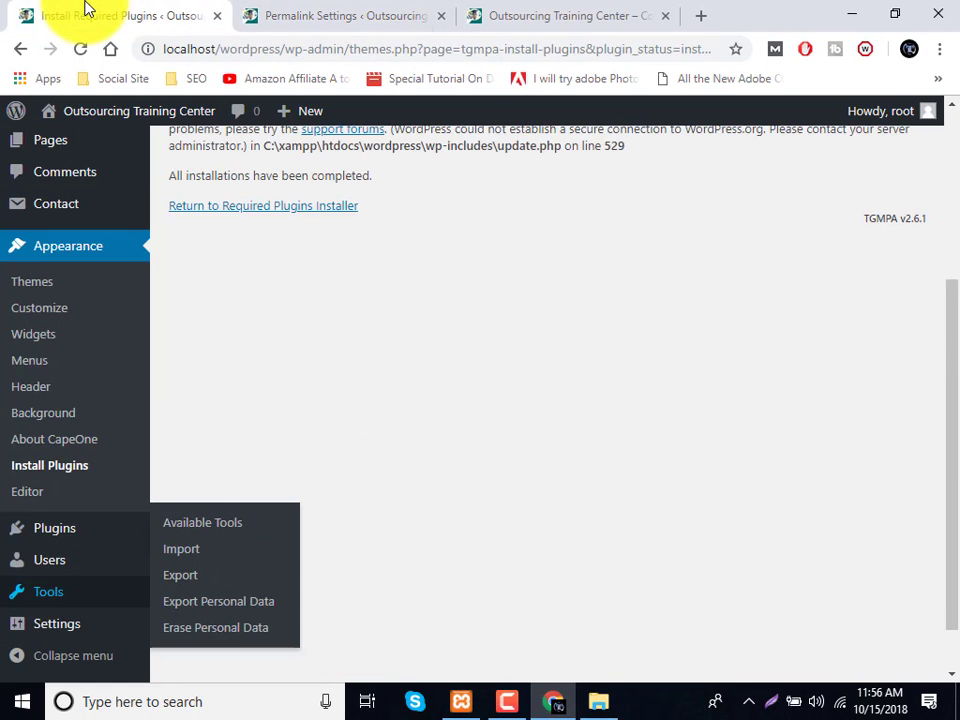
{"action": "scroll", "coordinate": [360, 358], "scroll_direction": "up", "scroll_amount": 2}
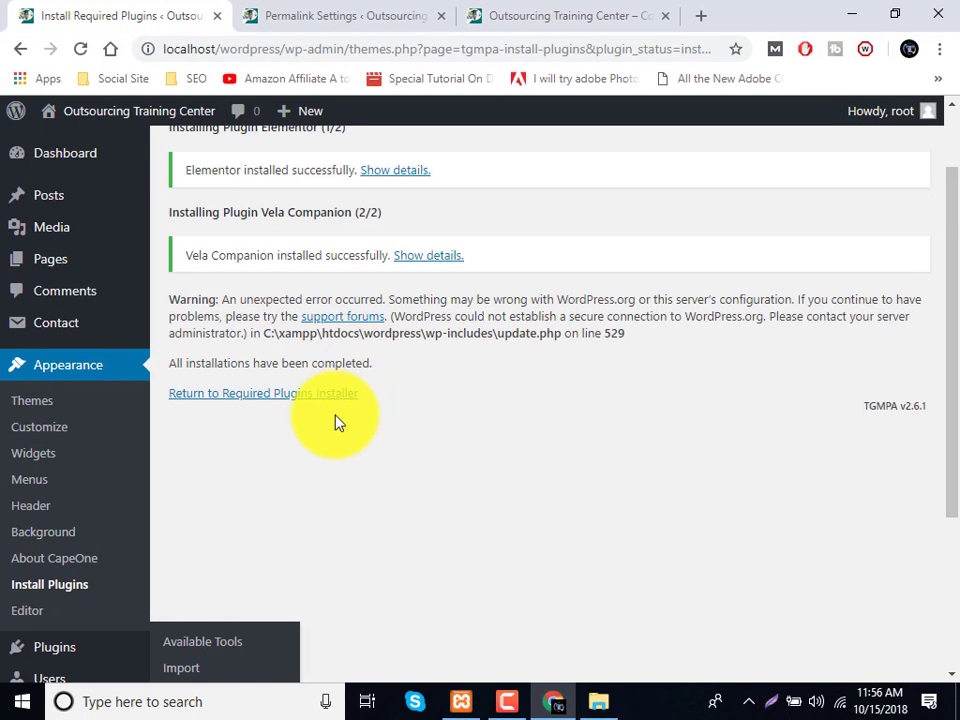
{"action": "left_click", "coordinate": [330, 398]}
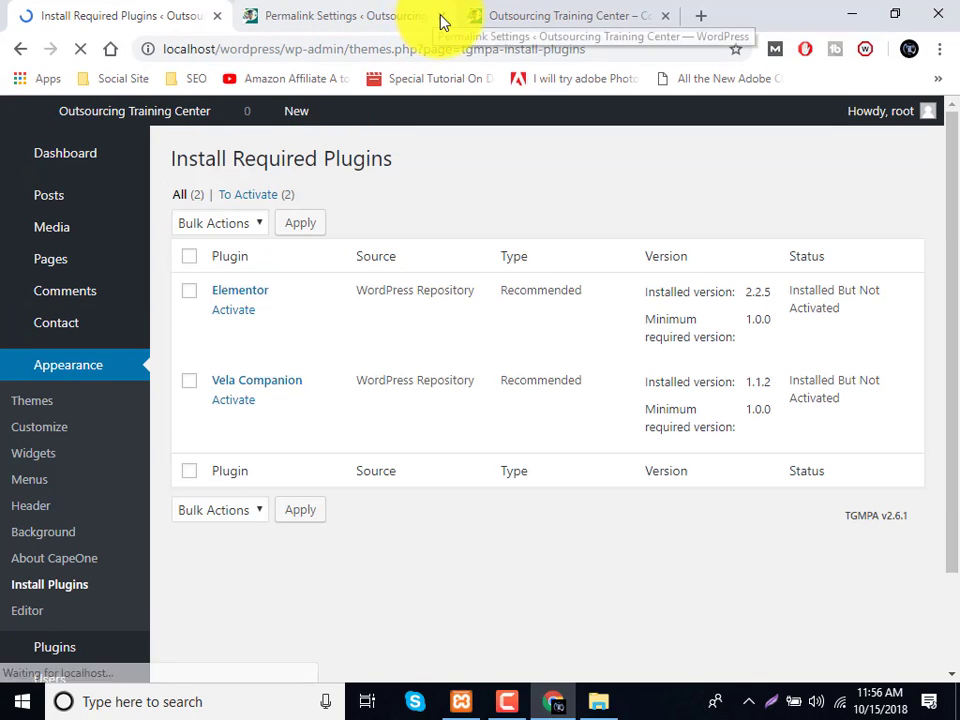
{"action": "left_click", "coordinate": [441, 16]}
{"action": "left_click", "coordinate": [443, 18]}
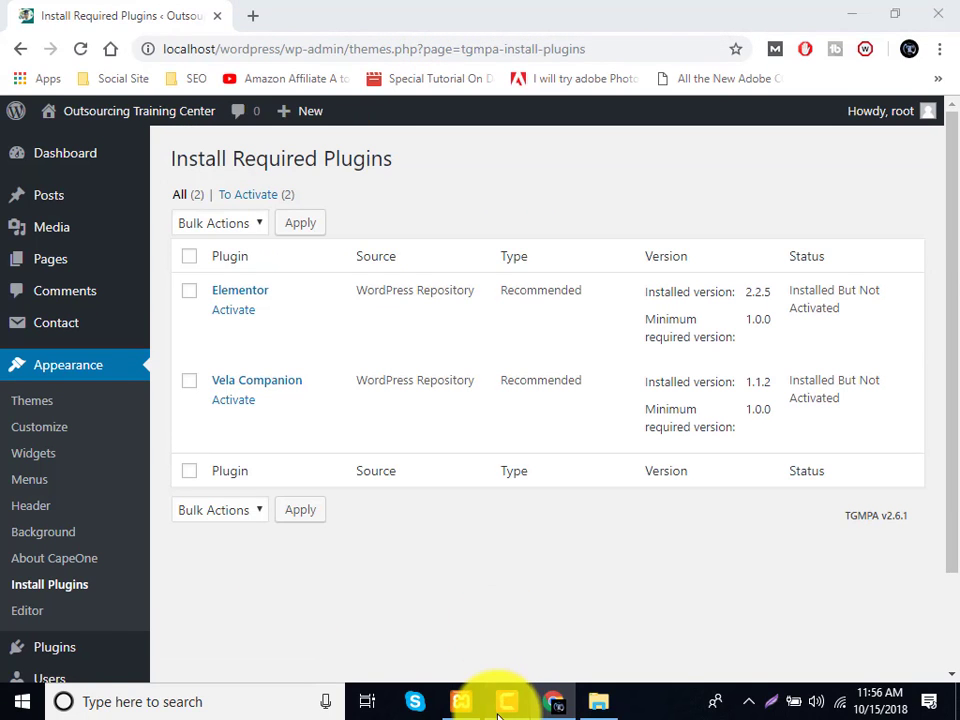
{"action": "left_click", "coordinate": [503, 703]}
{"action": "left_click", "coordinate": [500, 706]}
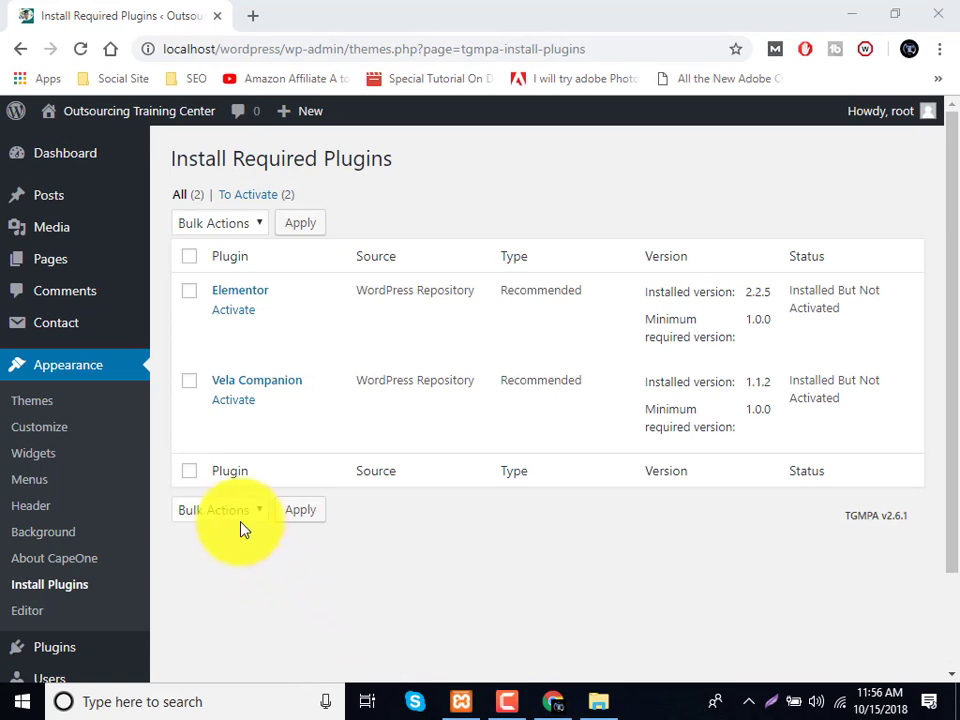
Activate the Elementor and Vela Companion plugins together with a bulk action.
{"action": "left_click", "coordinate": [191, 258]}
{"action": "left_click", "coordinate": [210, 223]}
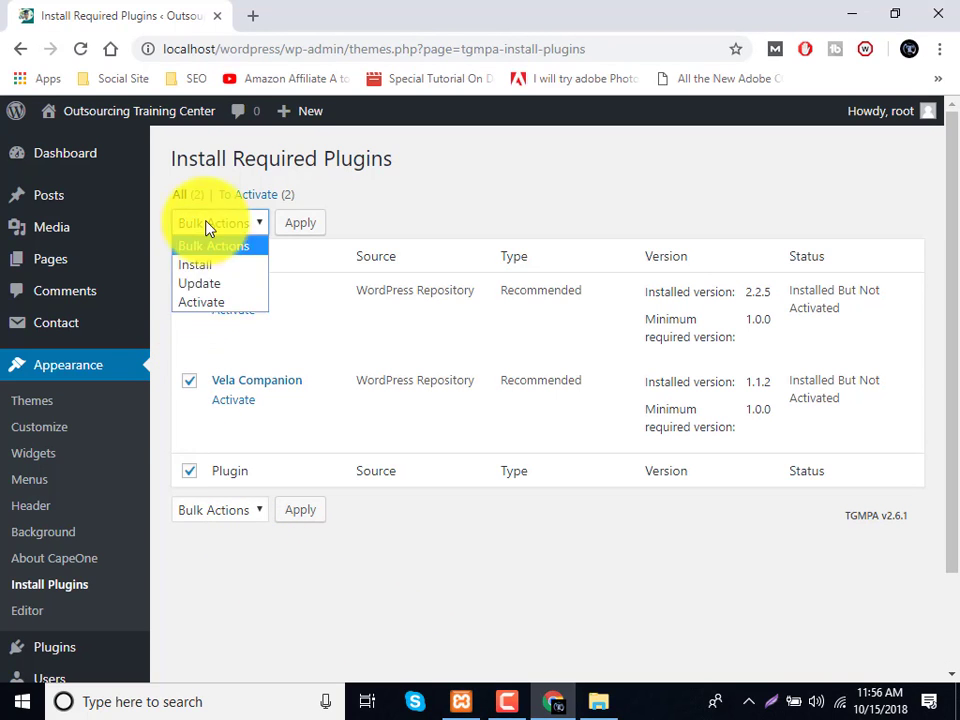
{"action": "left_click", "coordinate": [214, 303]}
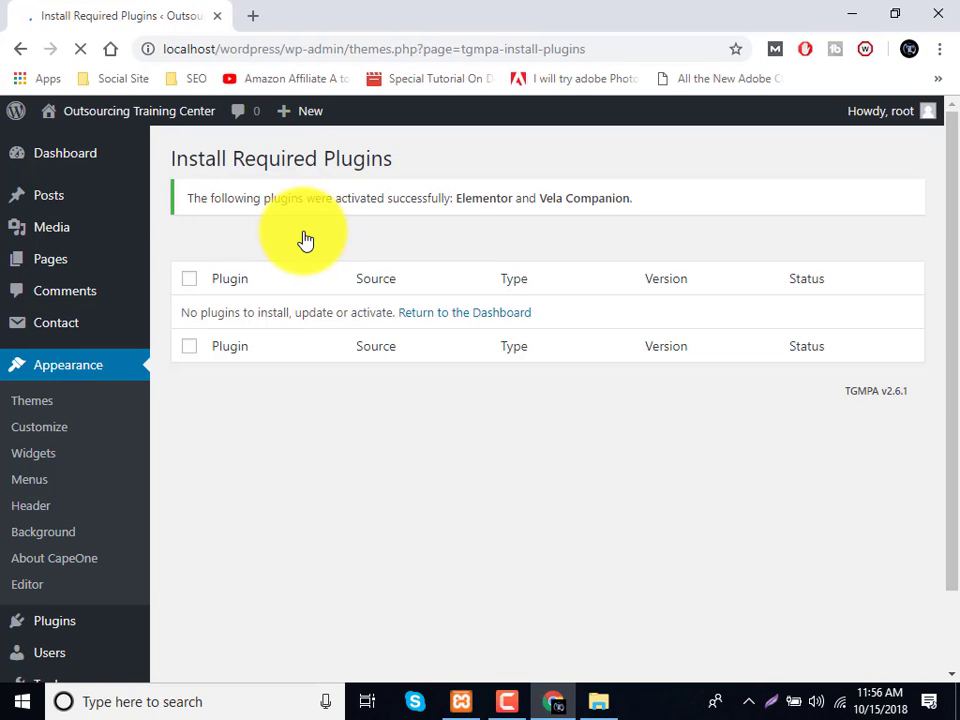
{"action": "scroll", "coordinate": [203, 425], "scroll_direction": "down", "scroll_amount": 2}
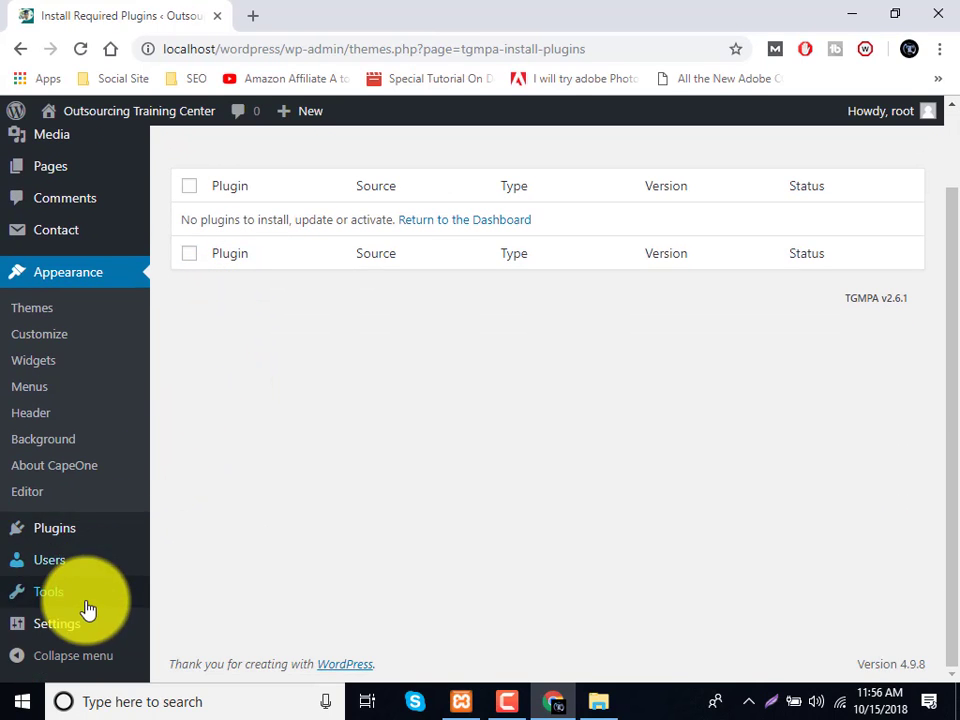
{"action": "mouse_move", "coordinate": [80, 590]}
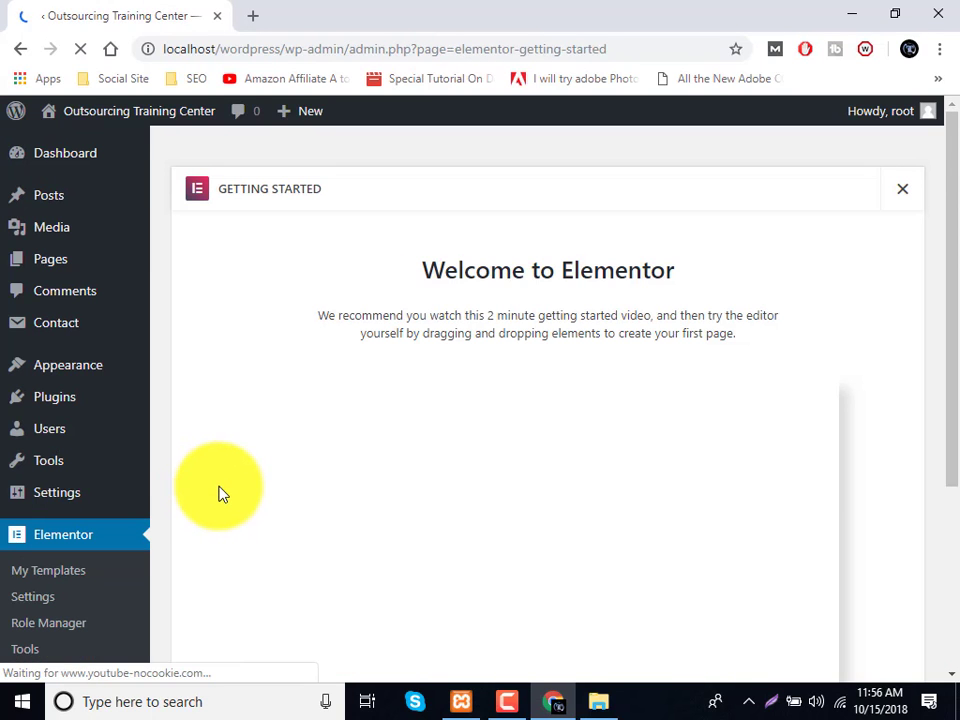
Look over the Elementor Getting Started page, from the welcome text to the options for creating a first page.
{"action": "scroll", "coordinate": [219, 493], "scroll_direction": "down", "scroll_amount": 2}
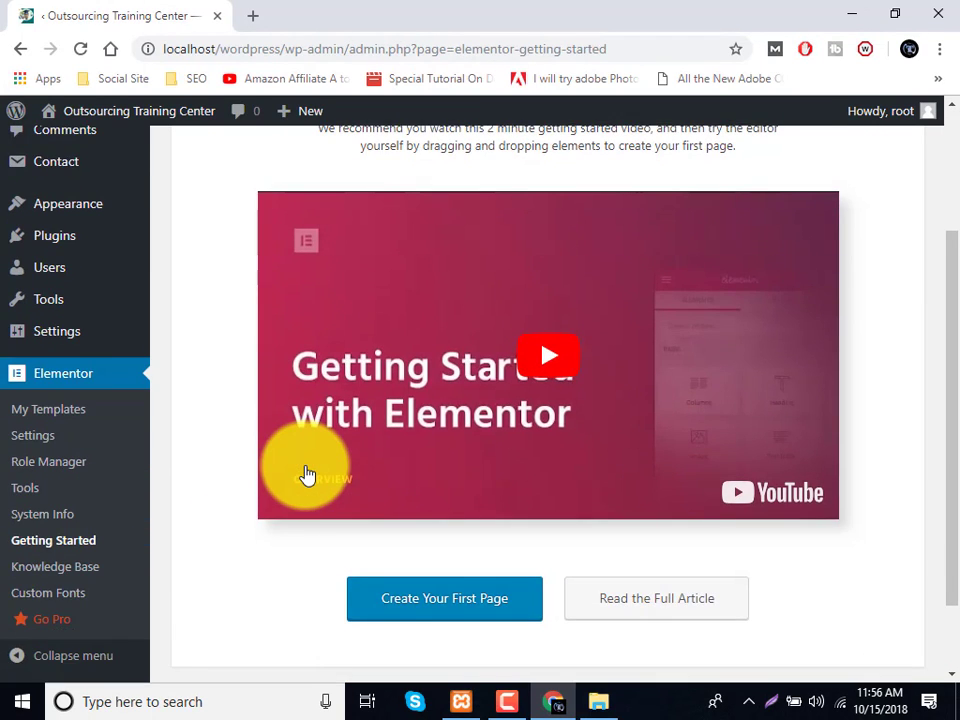
{"action": "scroll", "coordinate": [307, 476], "scroll_direction": "up", "scroll_amount": 2}
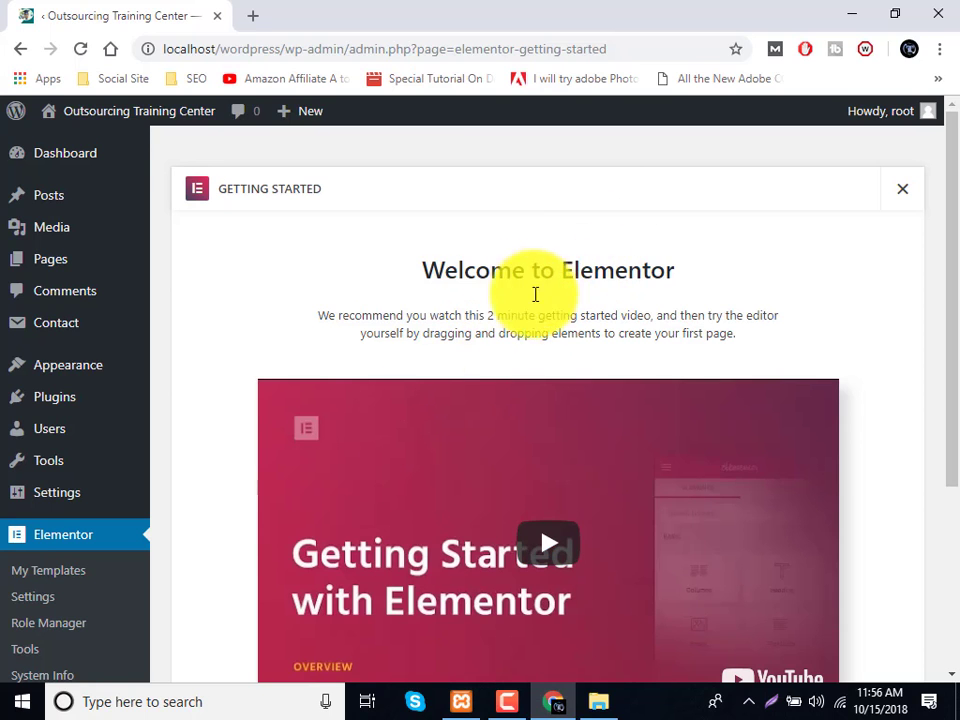
{"action": "scroll", "coordinate": [150, 441], "scroll_direction": "down", "scroll_amount": 3}
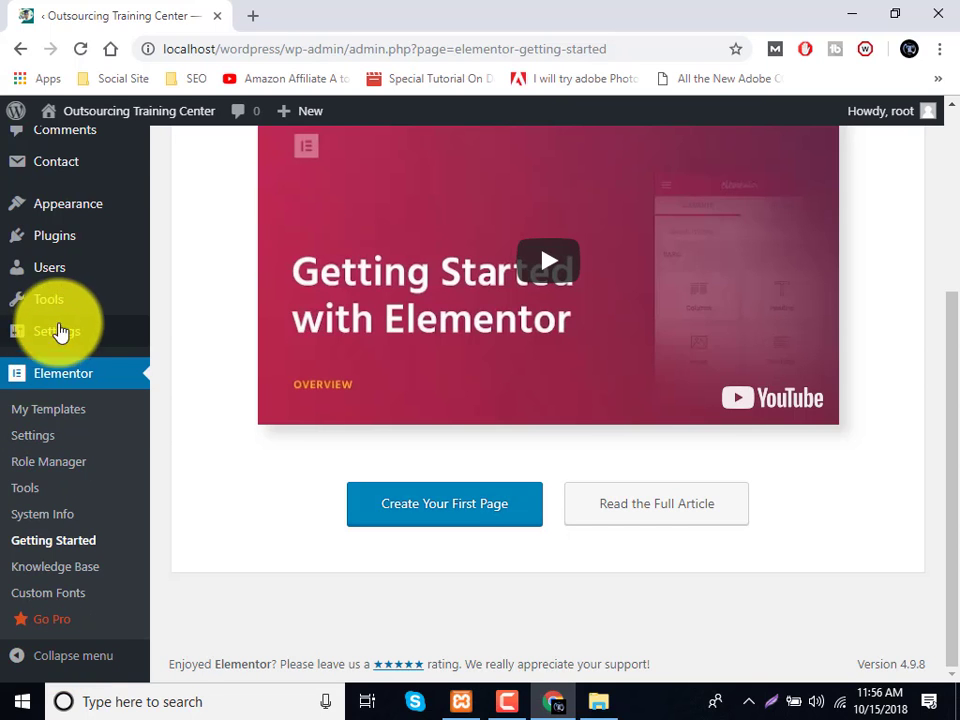
Look through the Tools pages: Import, Export, Export Personal Data, Erase Personal Data and Available Tools.
{"action": "mouse_move", "coordinate": [64, 312]}
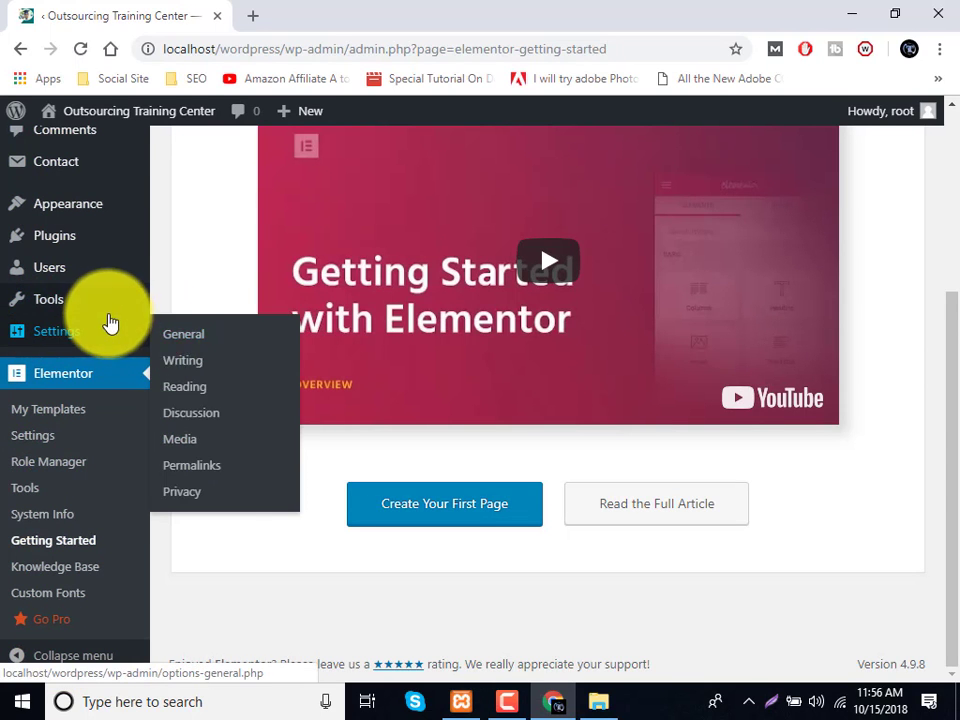
{"action": "left_click", "coordinate": [179, 337]}
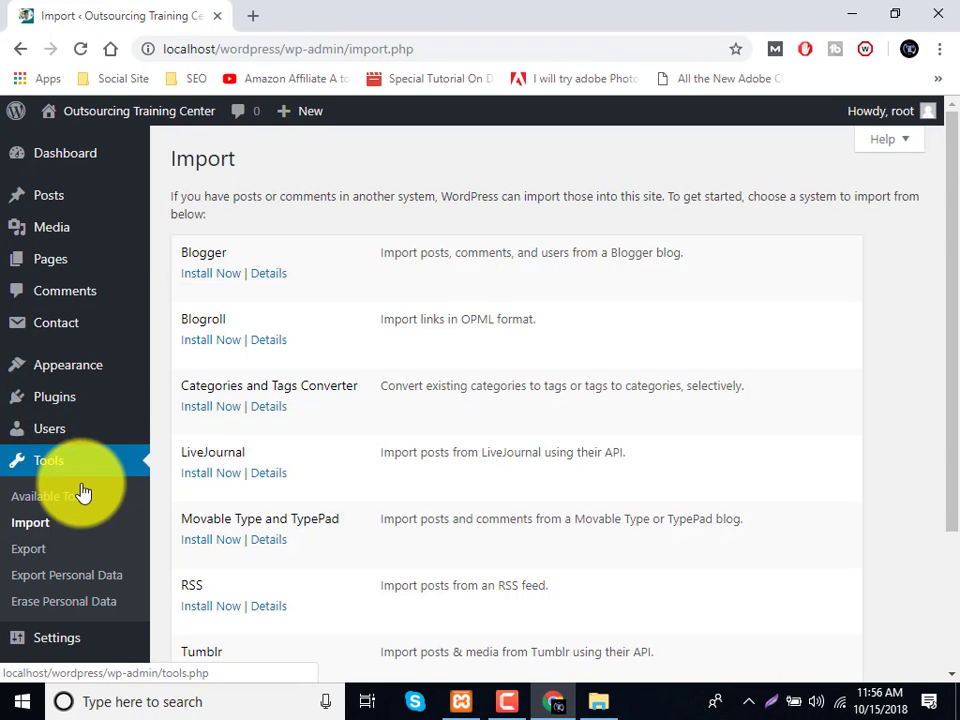
{"action": "scroll", "coordinate": [83, 492], "scroll_direction": "down", "scroll_amount": 1}
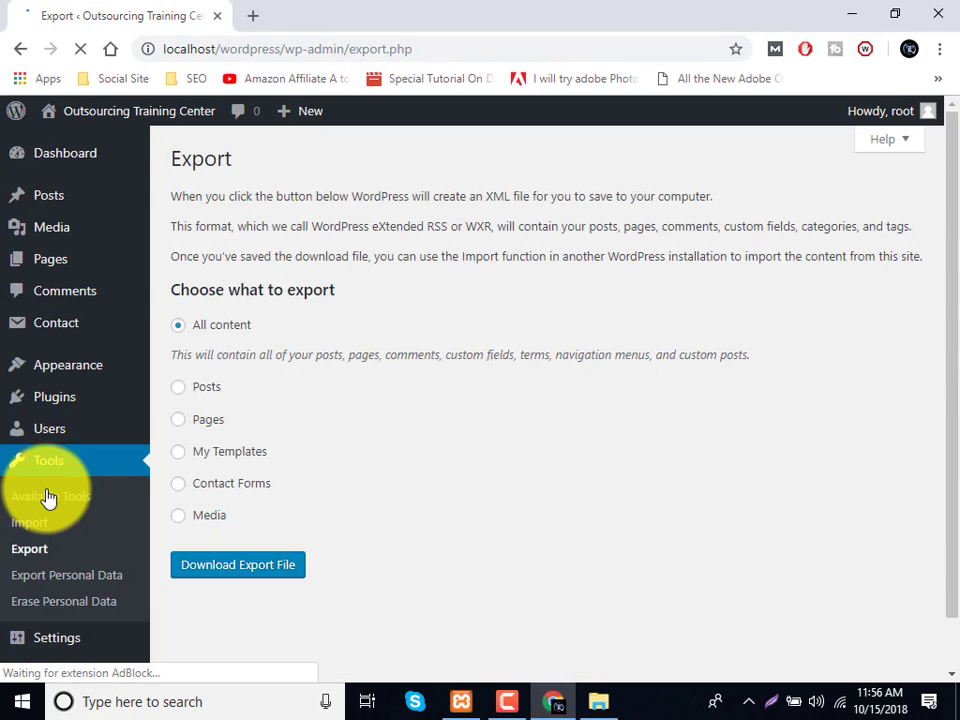
{"action": "left_click", "coordinate": [53, 578]}
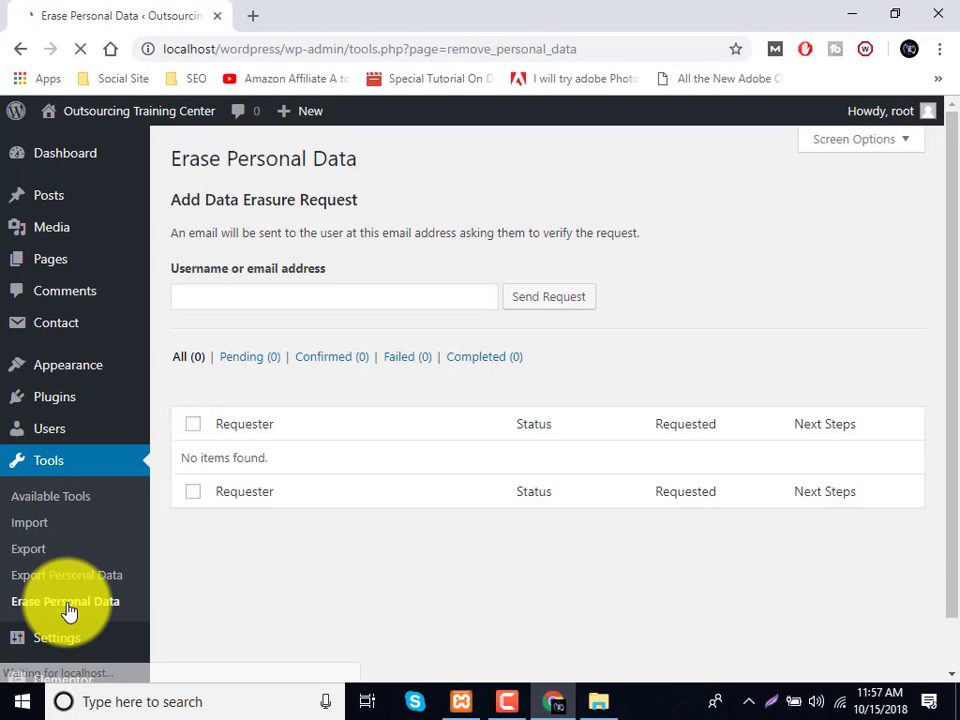
{"action": "left_click", "coordinate": [67, 607]}
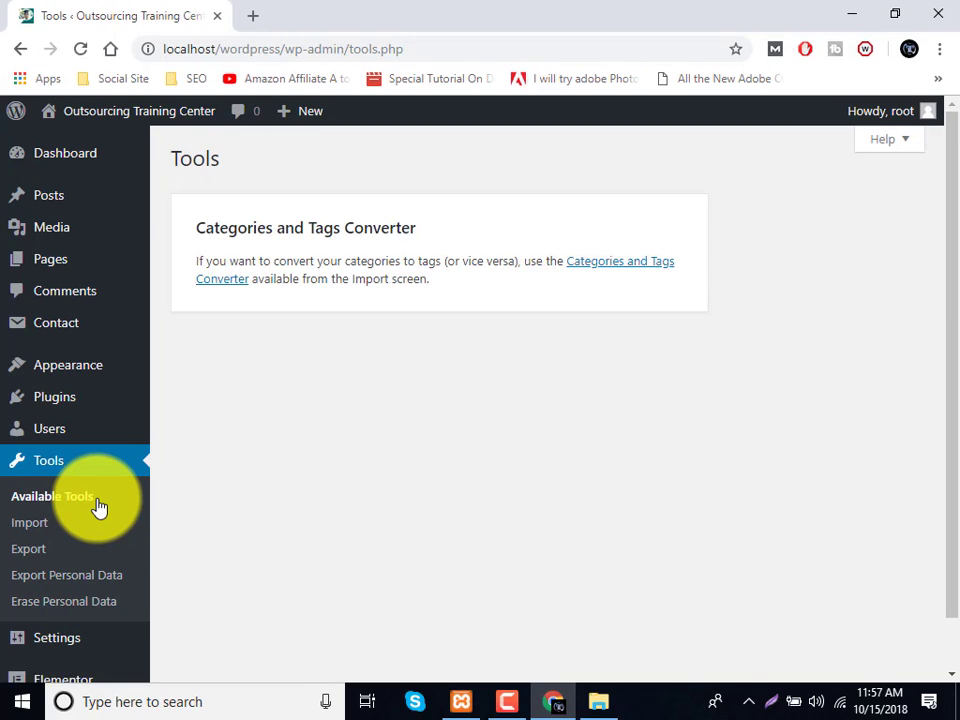
Open the Import page and read through the listed importers, down to the WordPress one.
{"action": "left_click", "coordinate": [62, 528]}
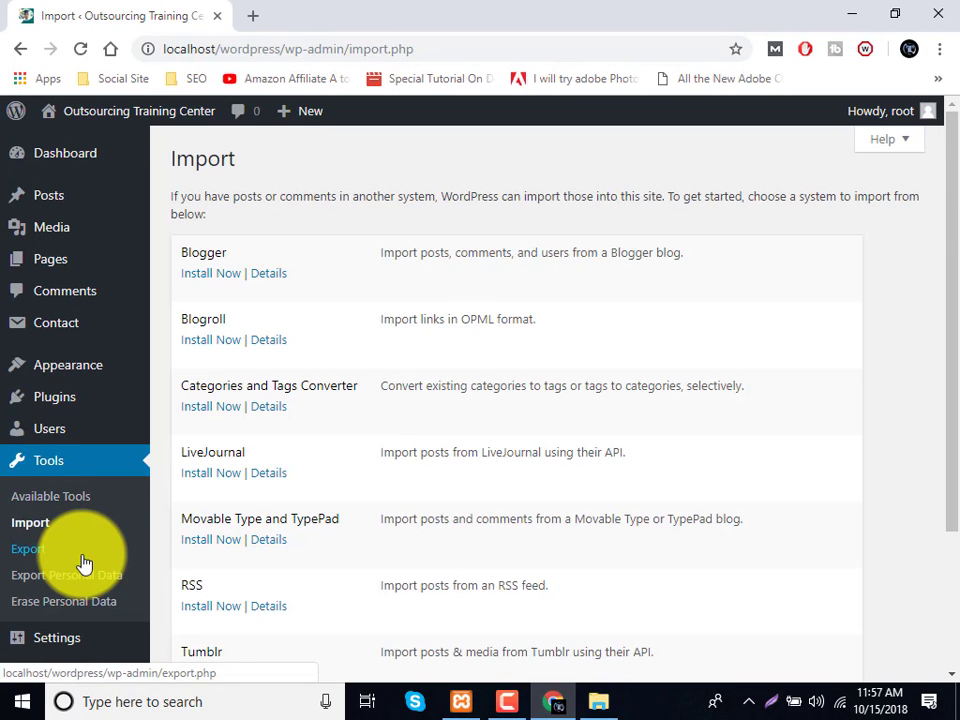
{"action": "scroll", "coordinate": [85, 562], "scroll_direction": "down", "scroll_amount": 2}
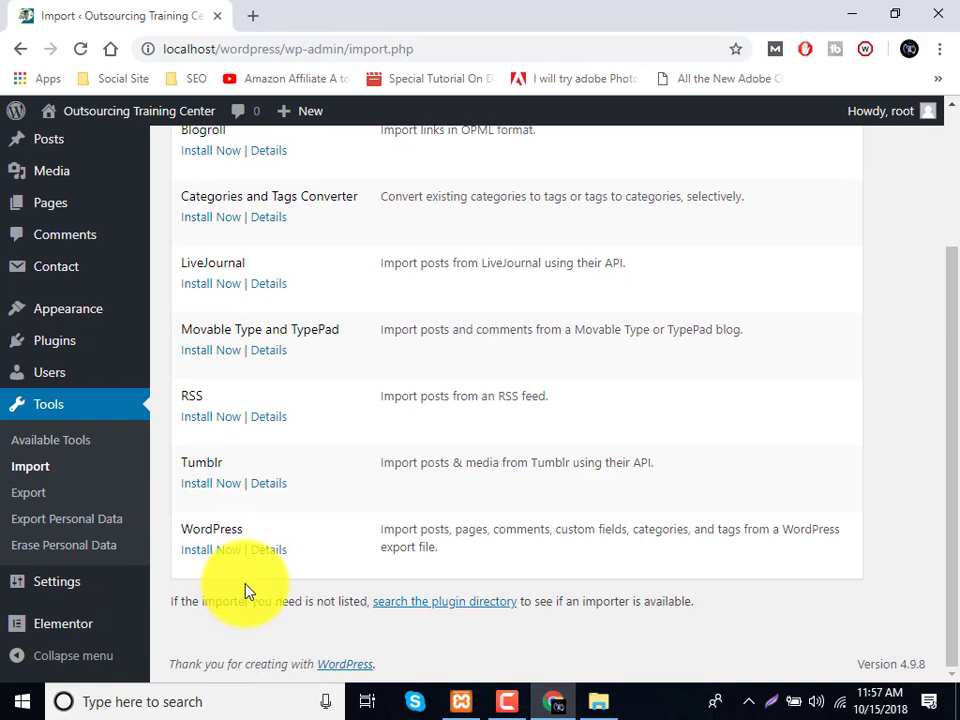
{"action": "scroll", "coordinate": [408, 617], "scroll_direction": "up", "scroll_amount": 2}
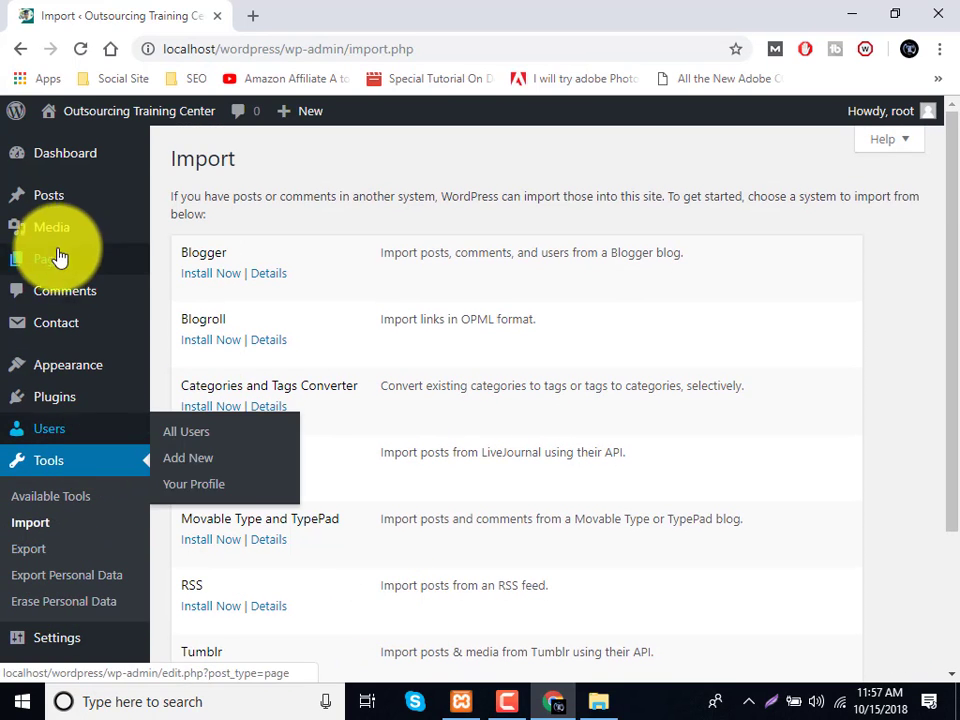
Revisit the Dashboard and the Comments page, and go on to the installed Themes.
{"action": "mouse_move", "coordinate": [65, 188]}
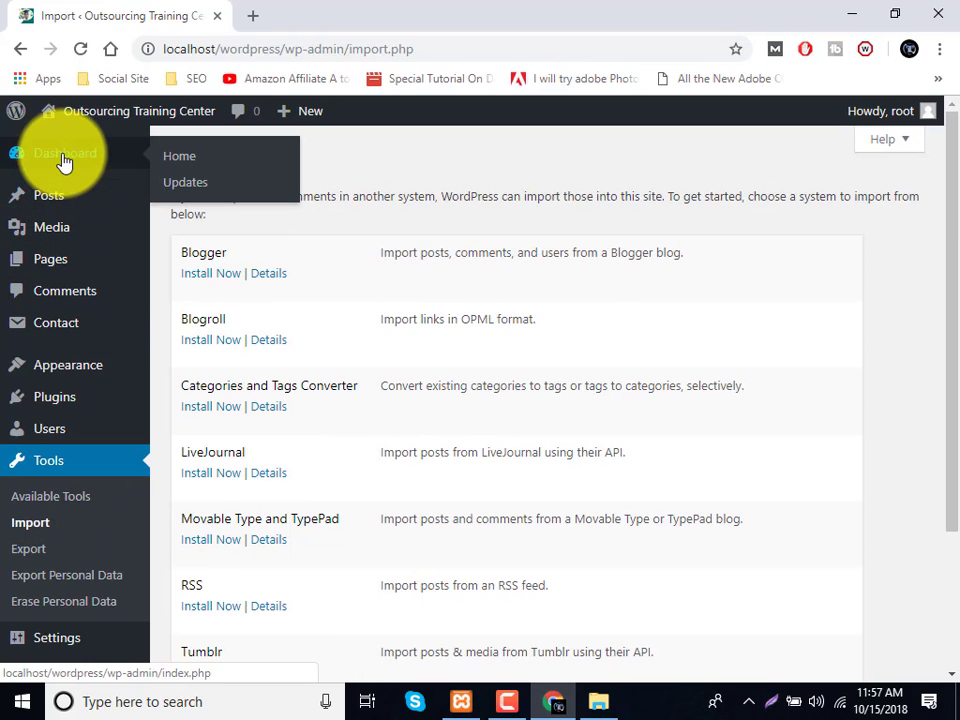
{"action": "left_click", "coordinate": [62, 158]}
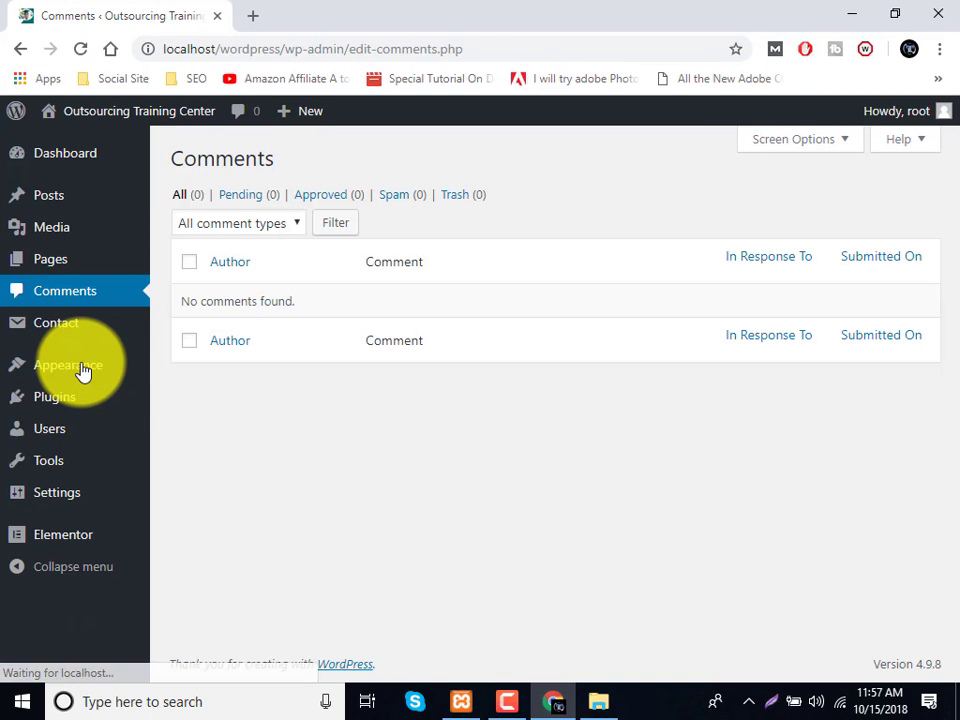
{"action": "mouse_move", "coordinate": [83, 370]}
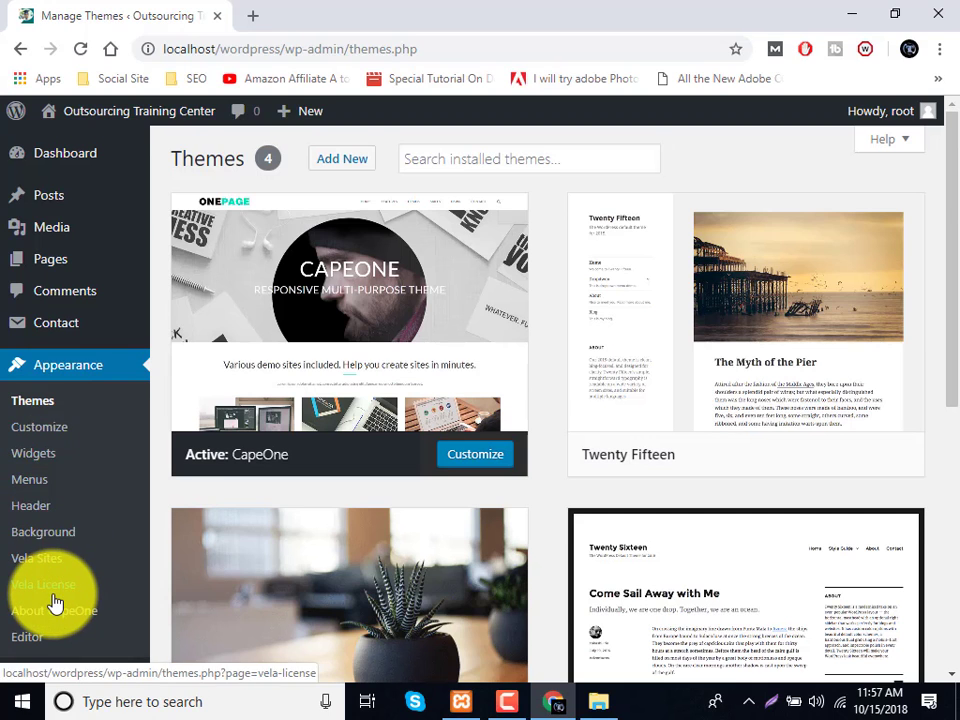
Open the Customizer for the CapeOne theme, look over its sections, and leave it without publishing.
{"action": "scroll", "coordinate": [56, 602], "scroll_direction": "down", "scroll_amount": 2}
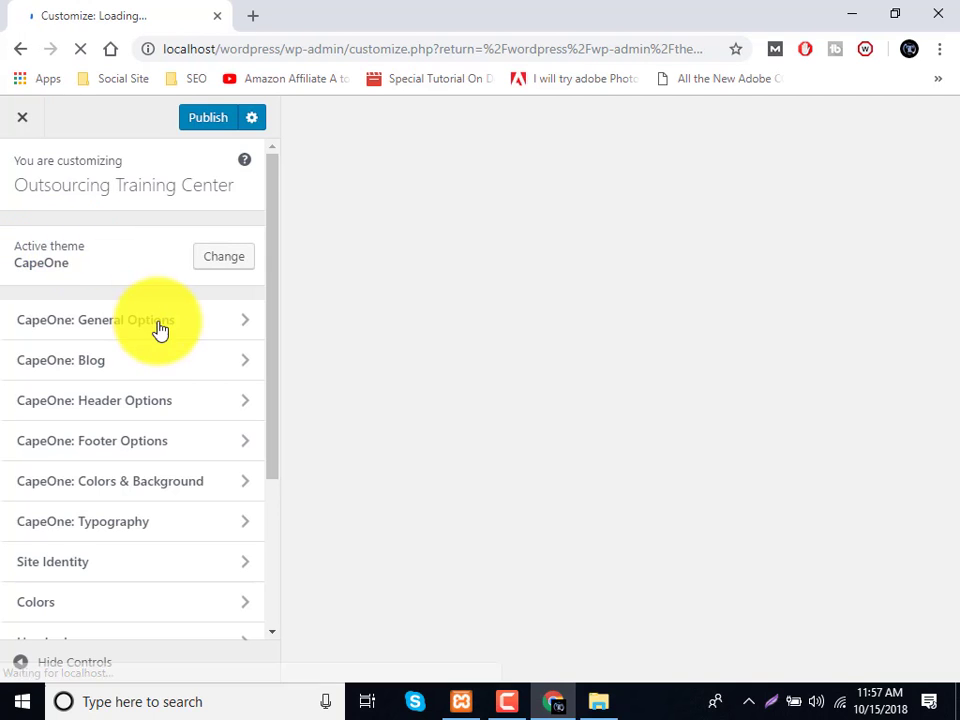
{"action": "scroll", "coordinate": [160, 325], "scroll_direction": "down", "scroll_amount": 3}
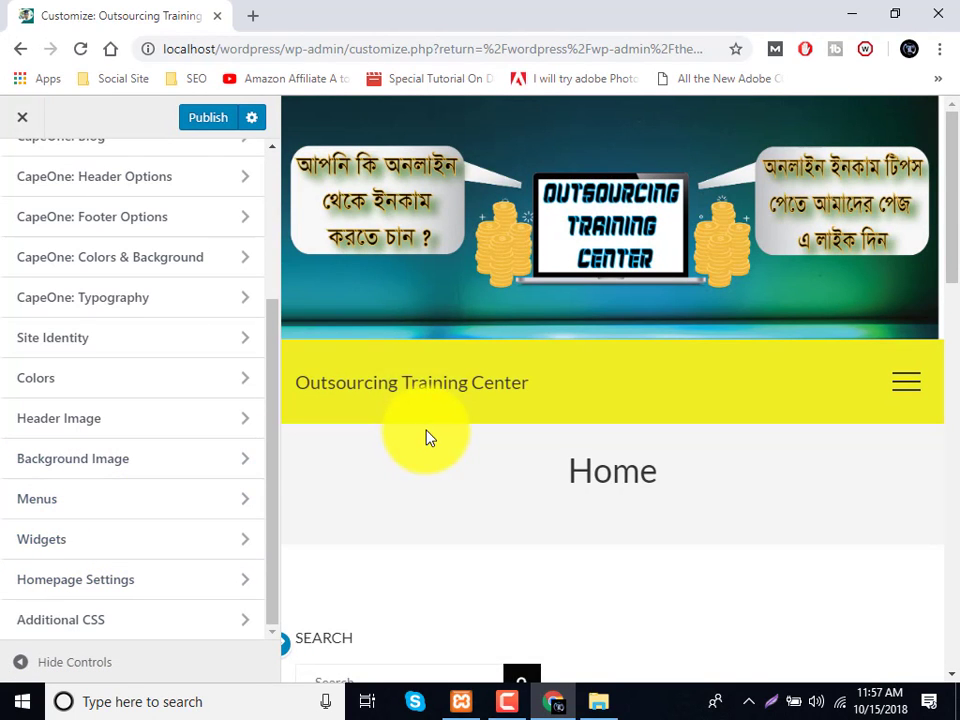
{"action": "left_click", "coordinate": [26, 122]}
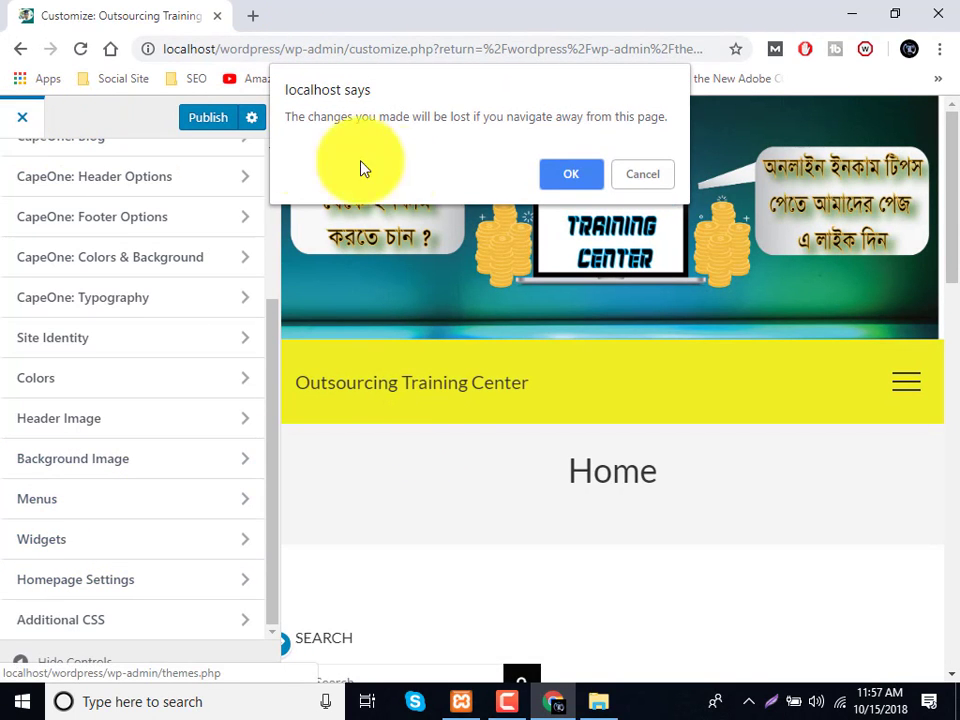
{"action": "left_click", "coordinate": [560, 172]}
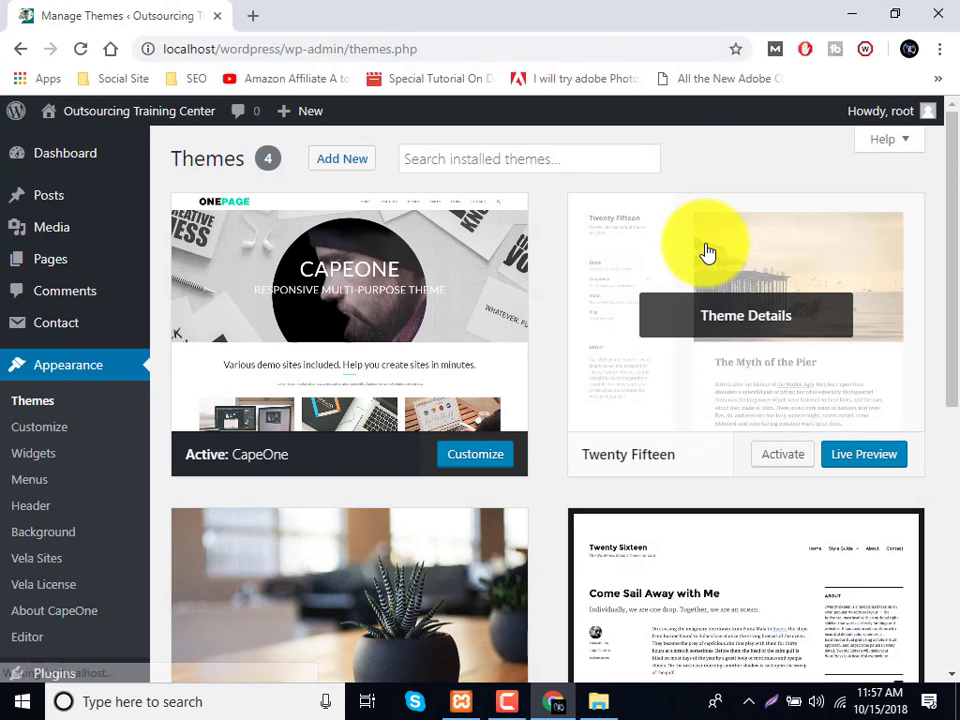
Visit the Outsourcing Training Center site's front page to view it, closing the unrelated browser tab.
{"action": "mouse_move", "coordinate": [62, 112]}
{"action": "left_click", "coordinate": [54, 146]}
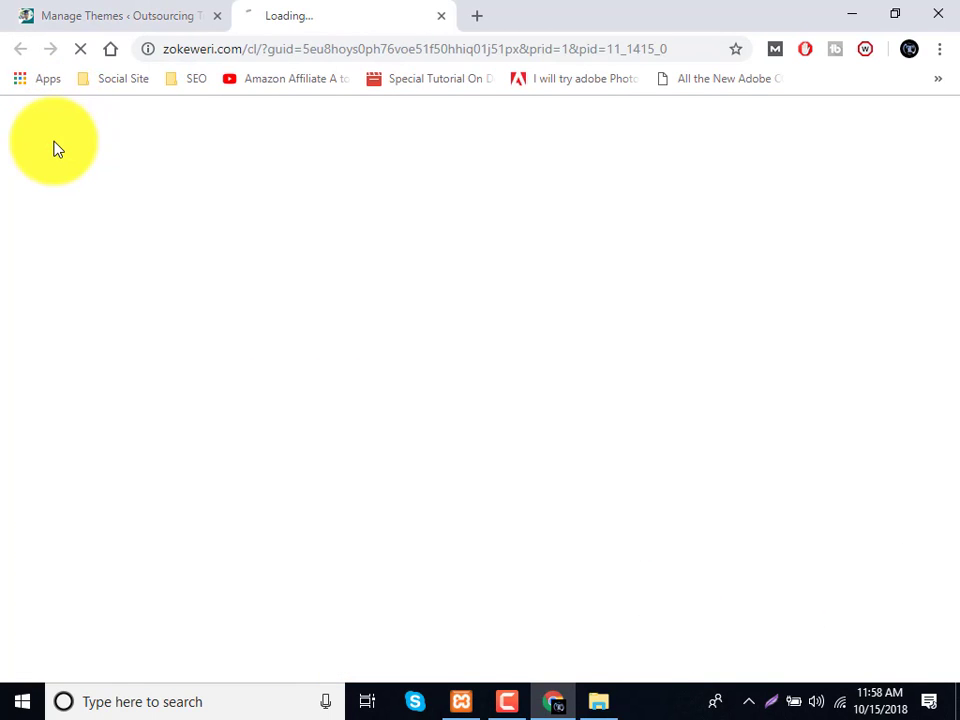
{"action": "left_click", "coordinate": [445, 16]}
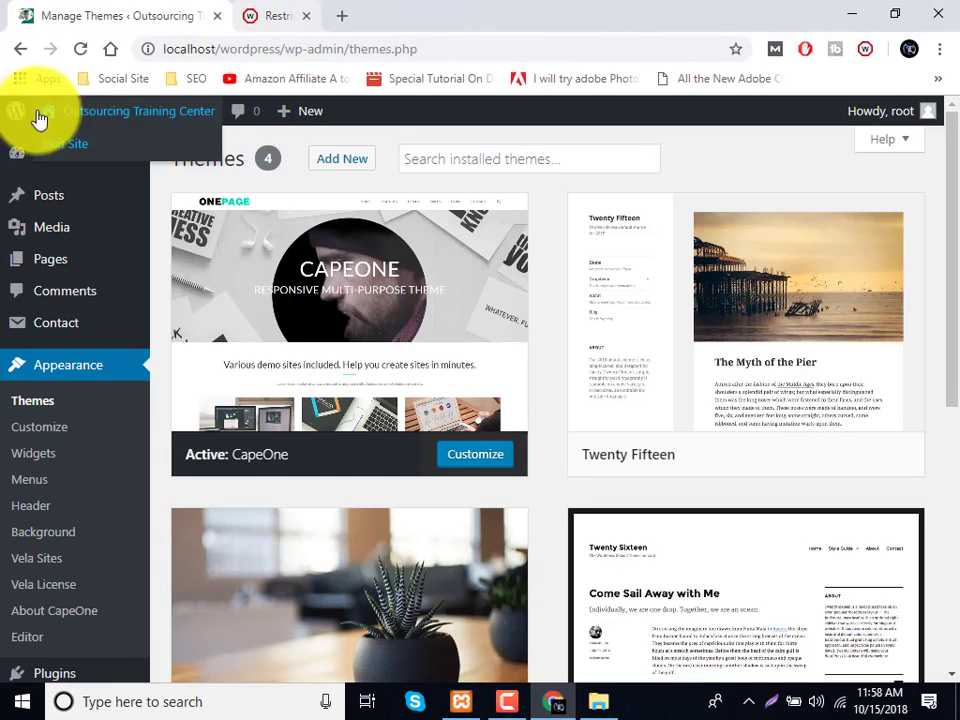
{"action": "mouse_move", "coordinate": [71, 133]}
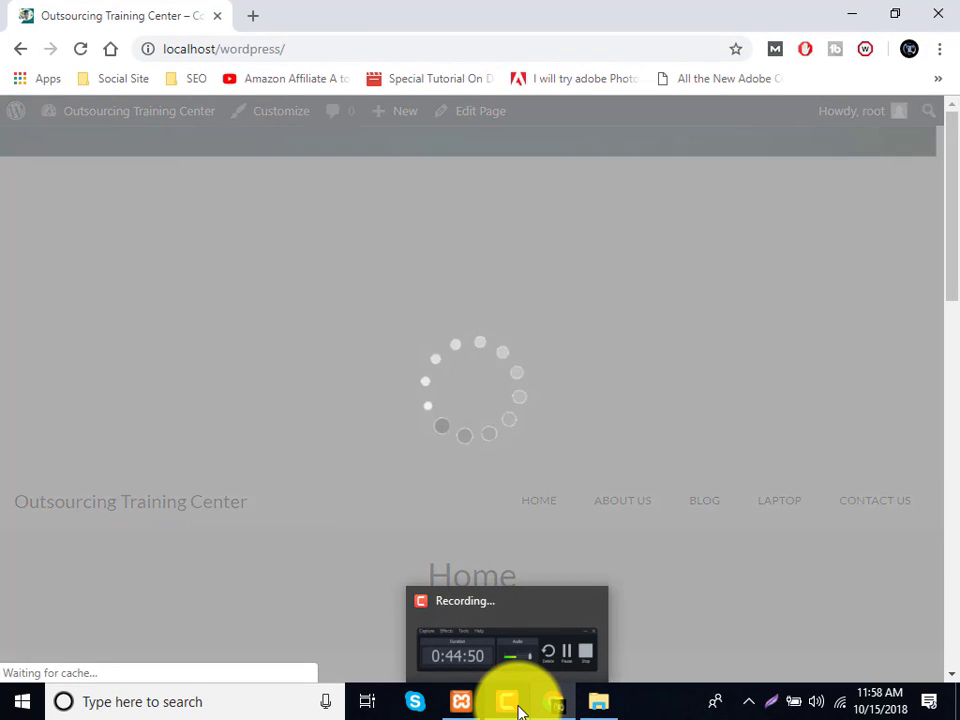
{"action": "left_click", "coordinate": [518, 710]}
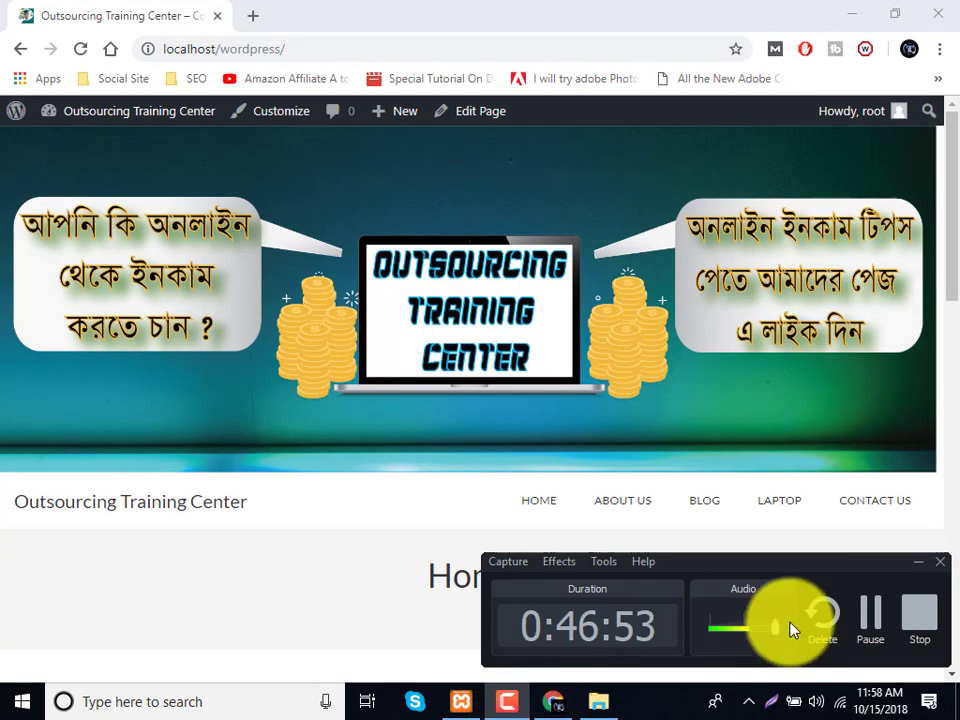